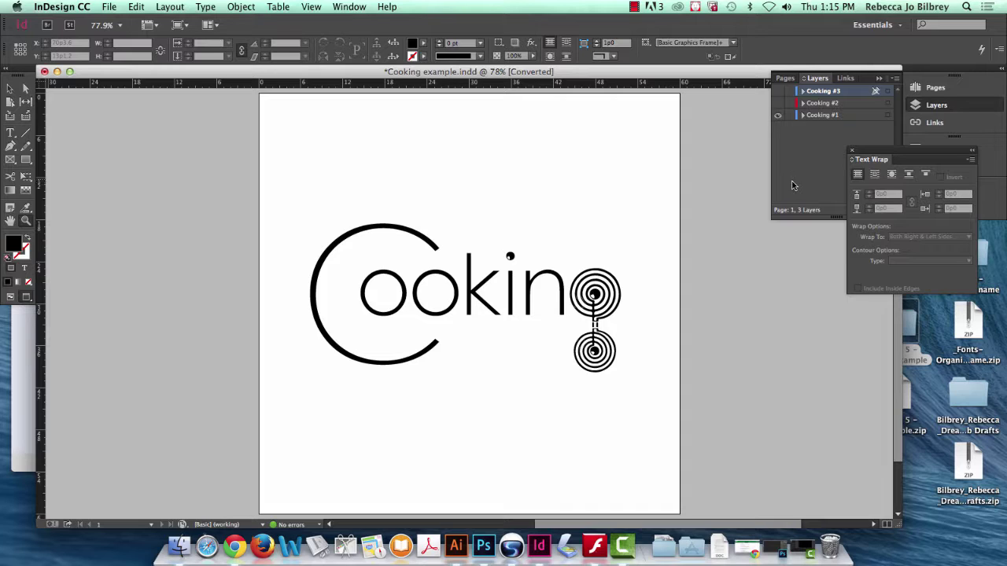
# Compare the Cooking #1, #2 and #3 logo layers, leave all hidden, and minimize the document.
pyautogui.click(778, 115)
pyautogui.click(778, 104)
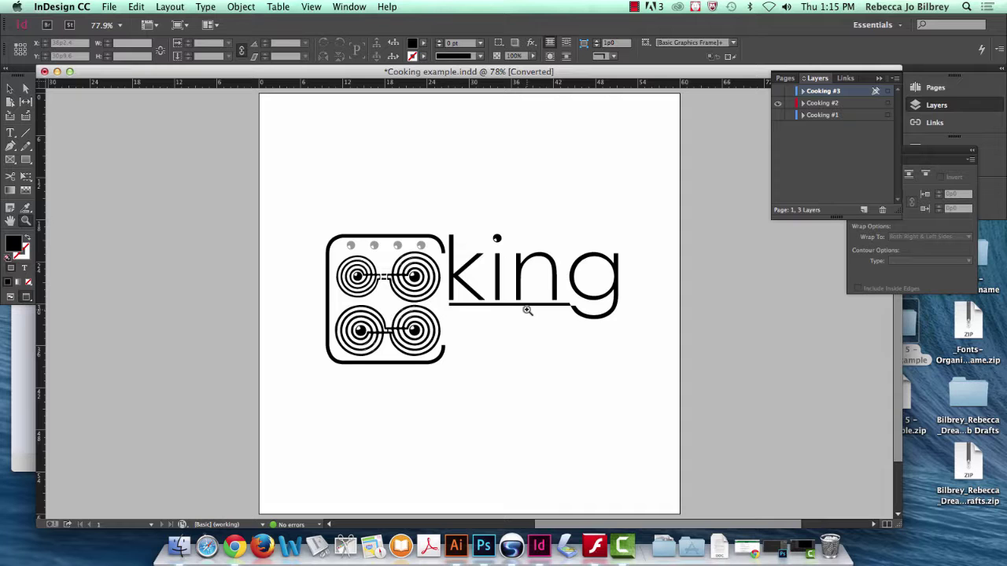
pyautogui.click(778, 103)
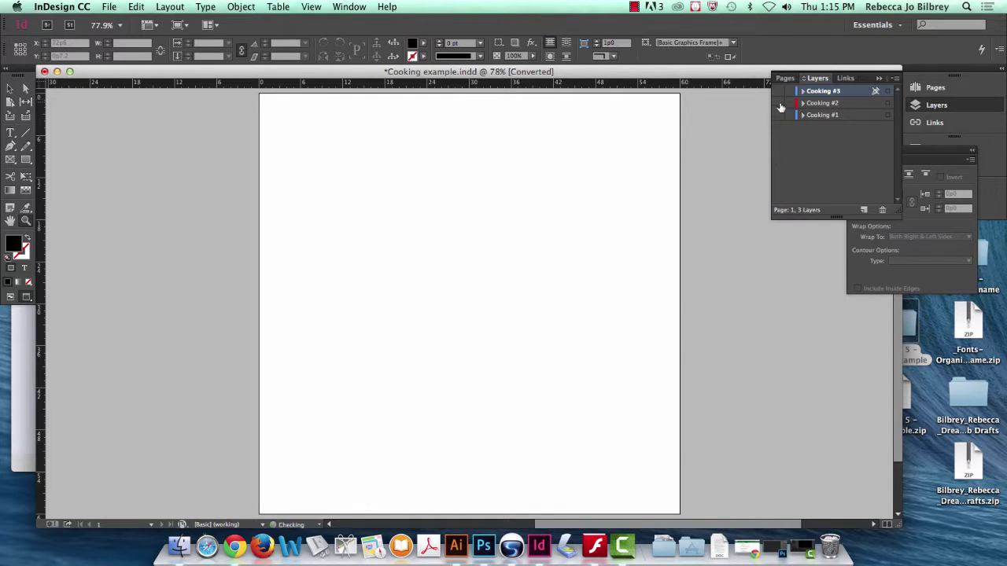
pyautogui.click(777, 90)
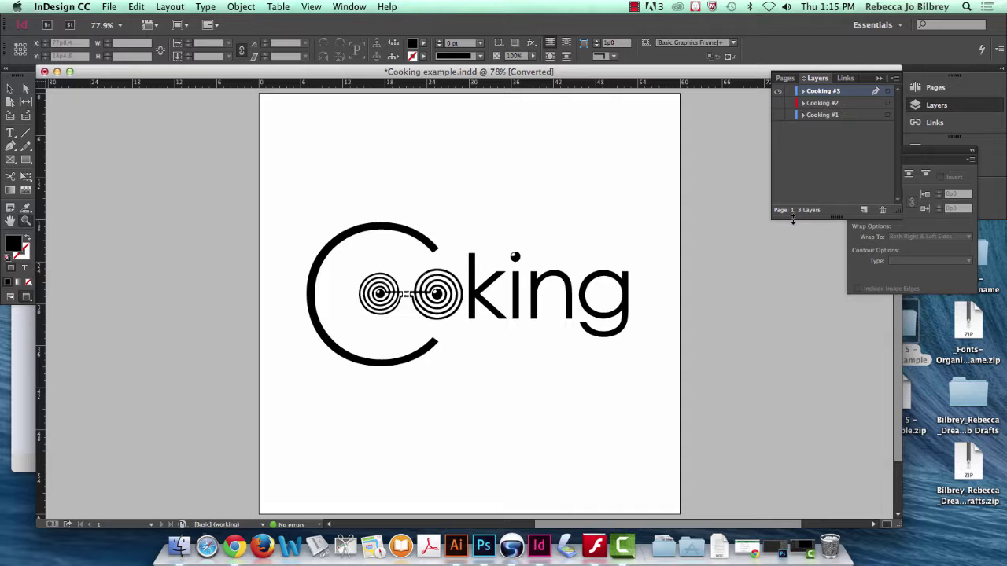
pyautogui.click(777, 91)
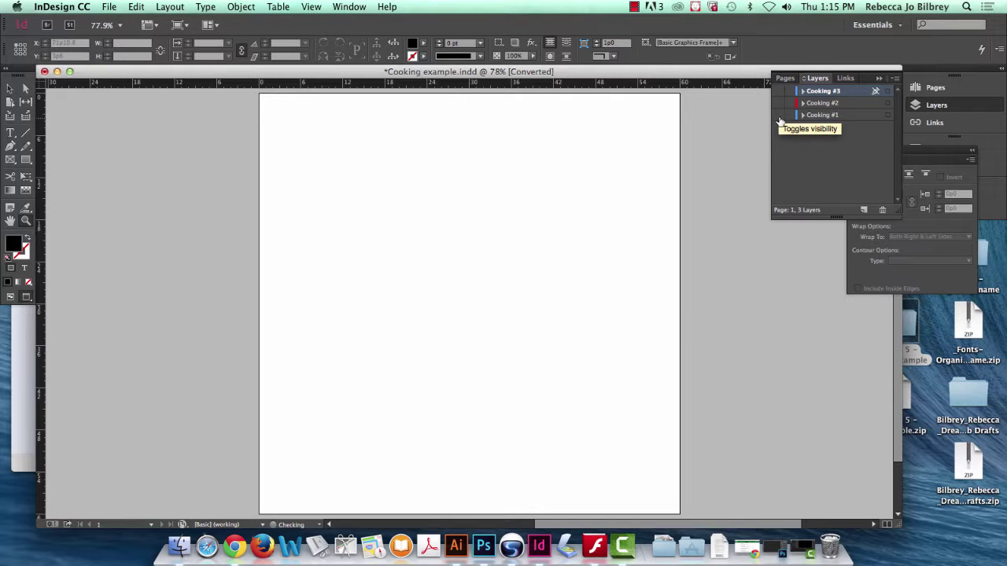
pyautogui.click(56, 72)
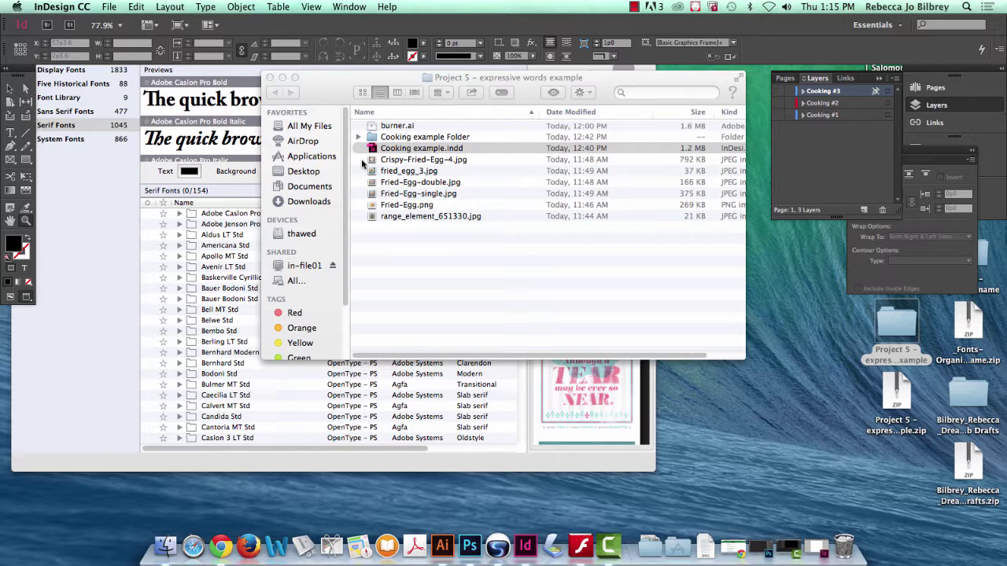
# Select the six Project 5 image files in Finder and open them together in Preview.
pyautogui.click(450, 230)
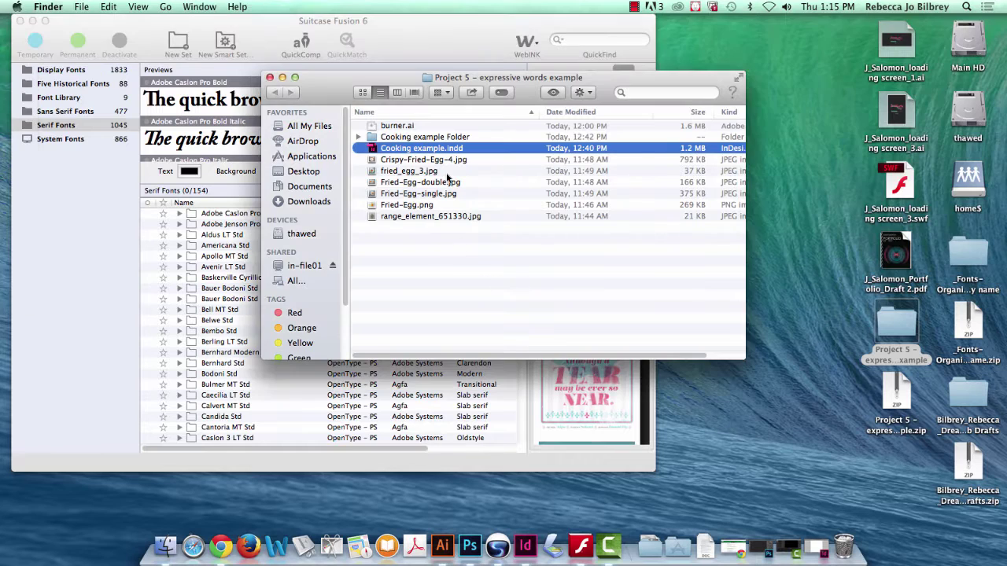
pyautogui.moveTo(466, 254); pyautogui.dragTo(386, 162)
pyautogui.rightClick(386, 161)
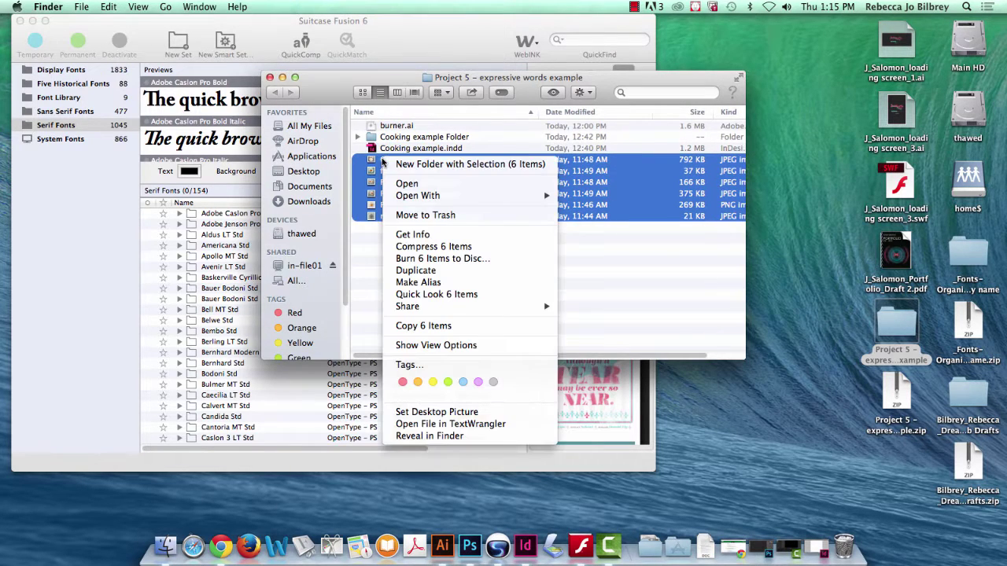
pyautogui.moveTo(412, 202)
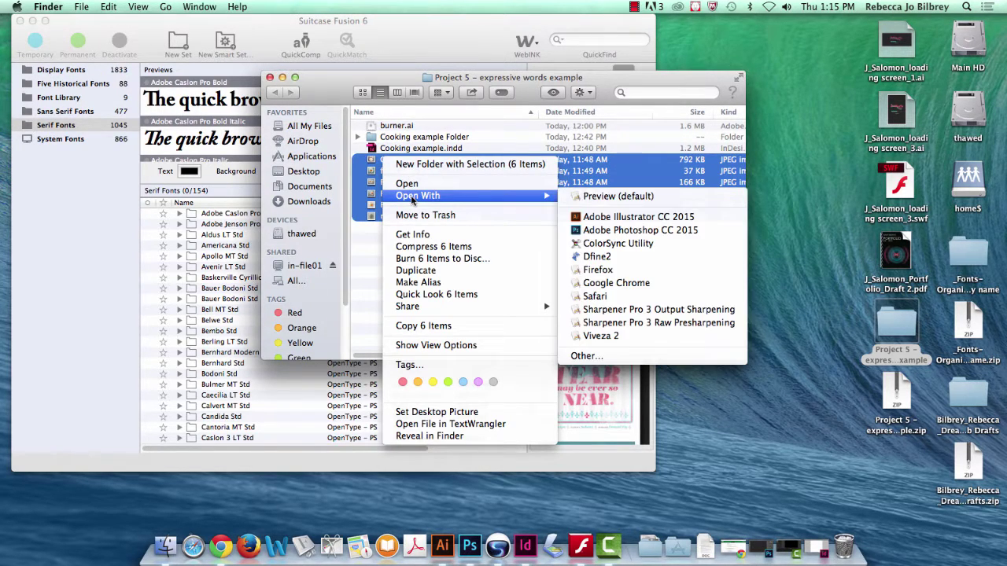
pyautogui.click(625, 202)
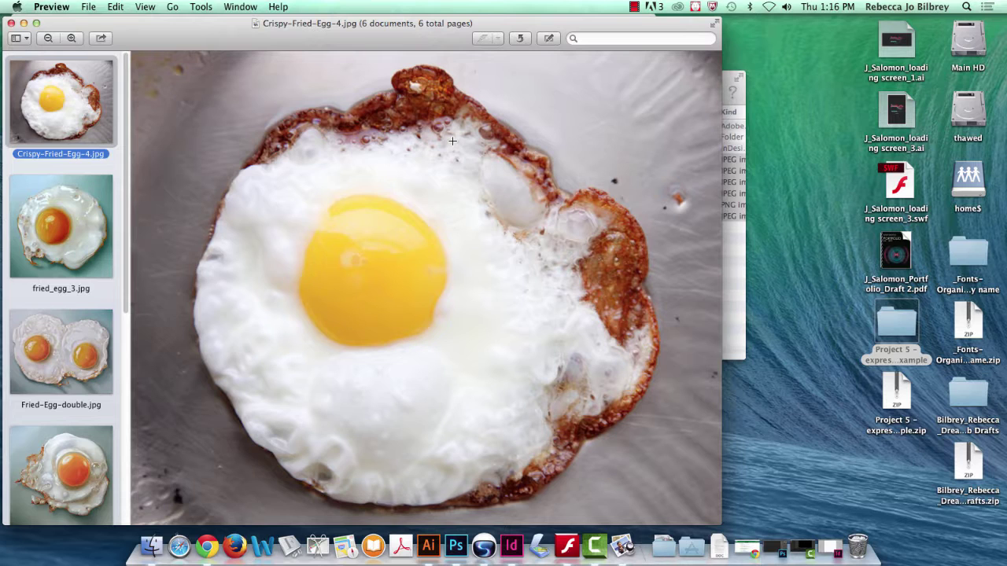
# Flip between Crispy-Fried-Egg-4.jpg, fried_egg_3.jpg and Fried-Egg-double.jpg in Preview.
pyautogui.press('Down')
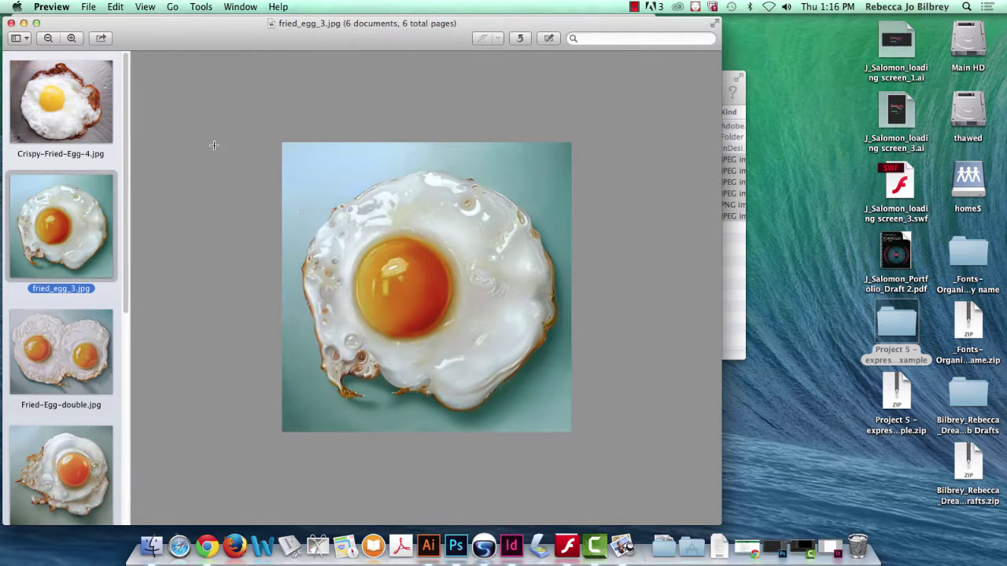
pyautogui.press('Up')
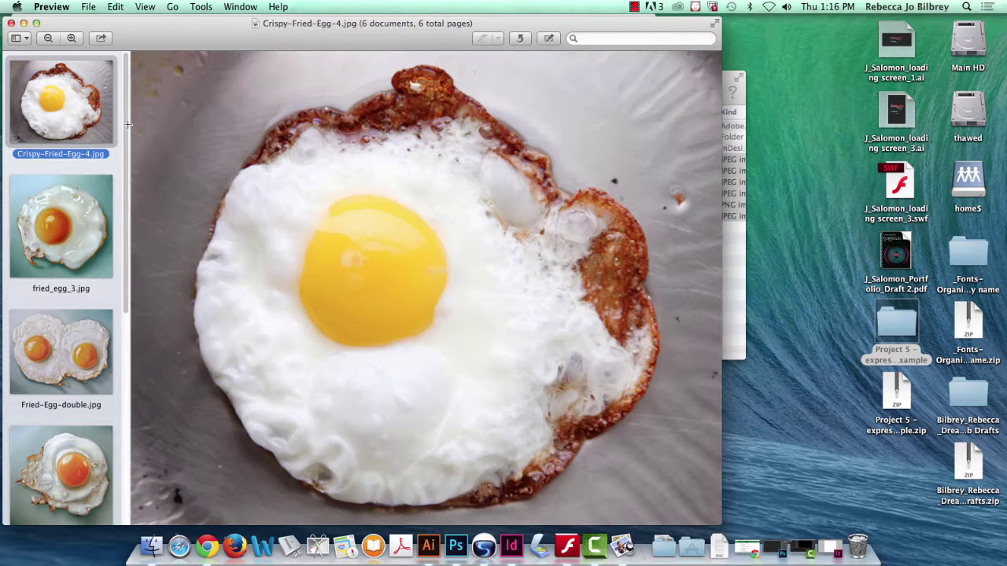
pyautogui.click(62, 247)
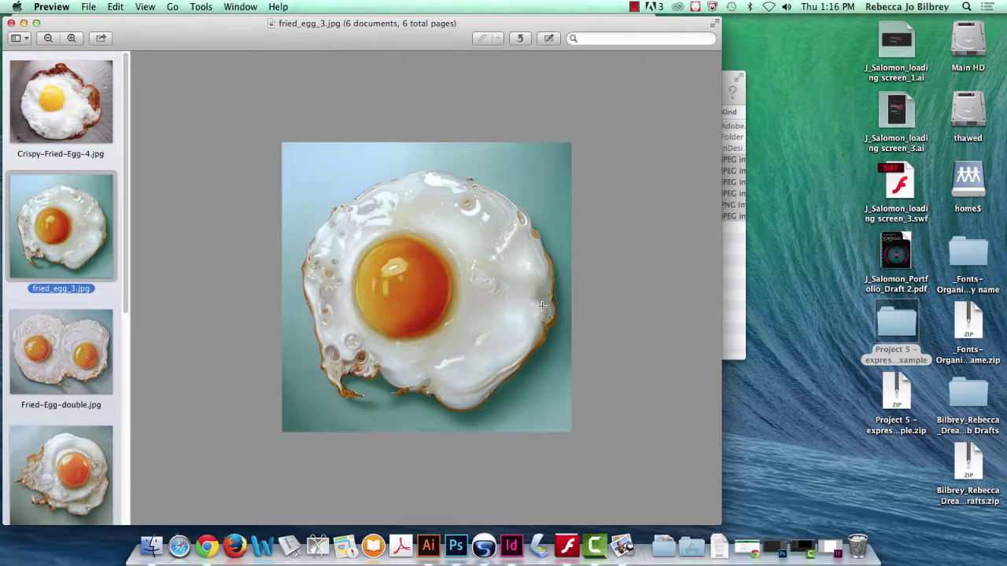
pyautogui.click(62, 352)
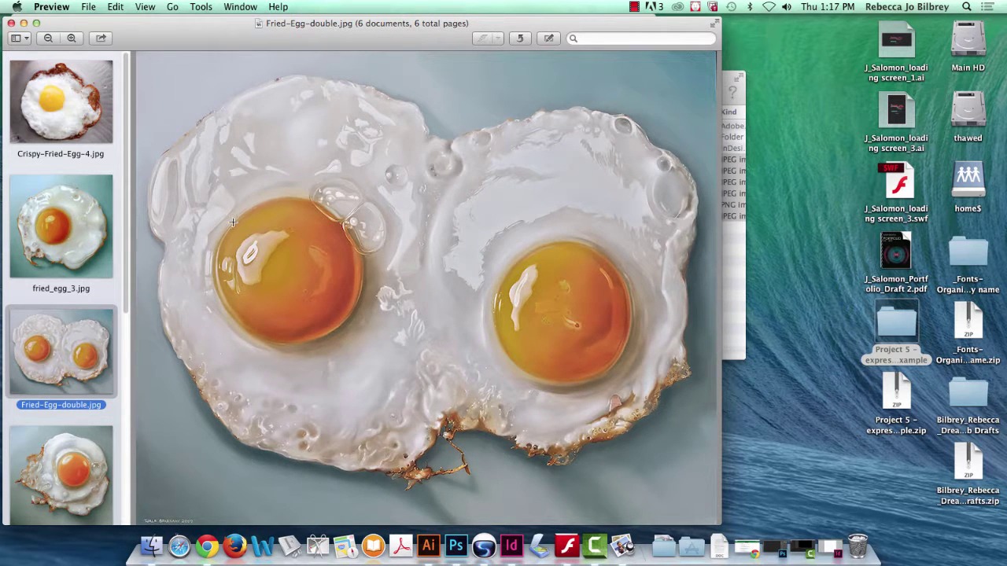
pyautogui.press('Up')
pyautogui.press('Up')
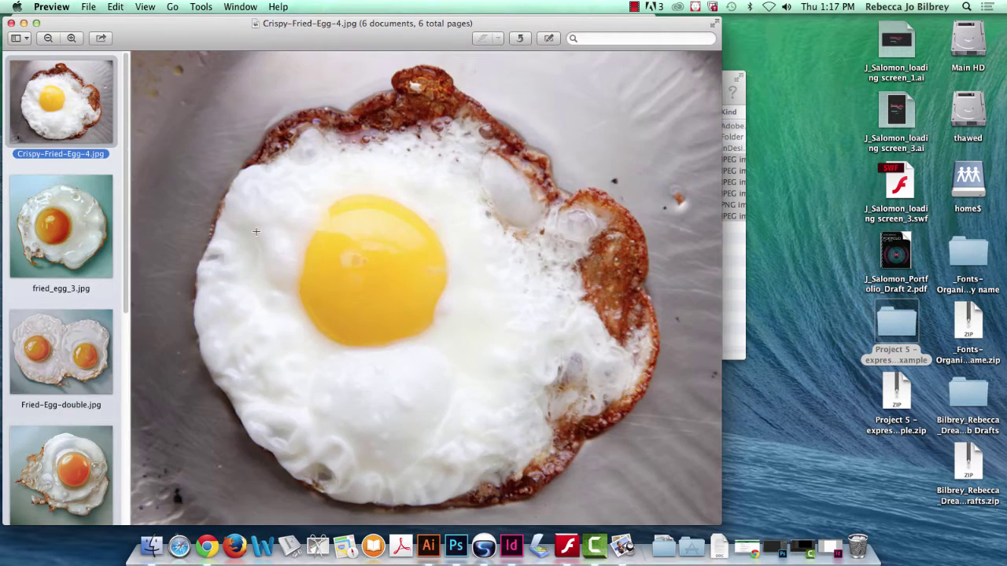
pyautogui.press('Down')
pyautogui.press('Down')
# View Fried-Egg-single.jpg, then the range_element_651330.jpg burner photo.
pyautogui.click(102, 434)
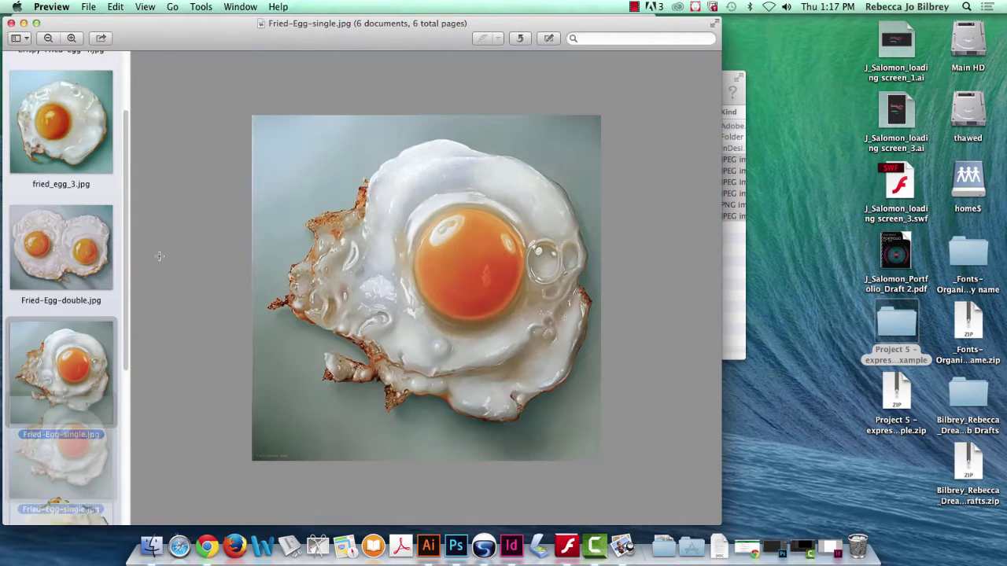
pyautogui.scroll(-5, 112, 358)
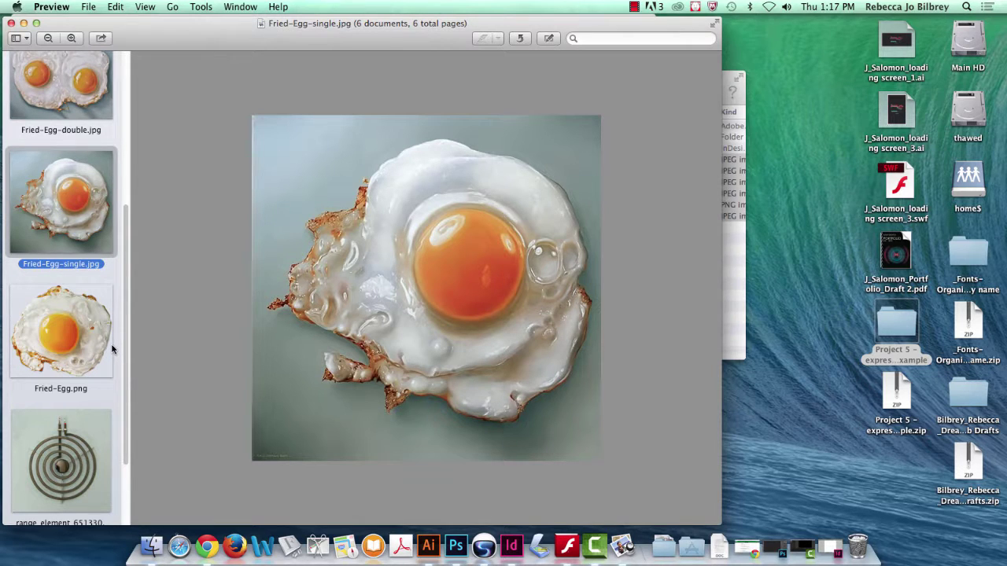
pyautogui.click(43, 449)
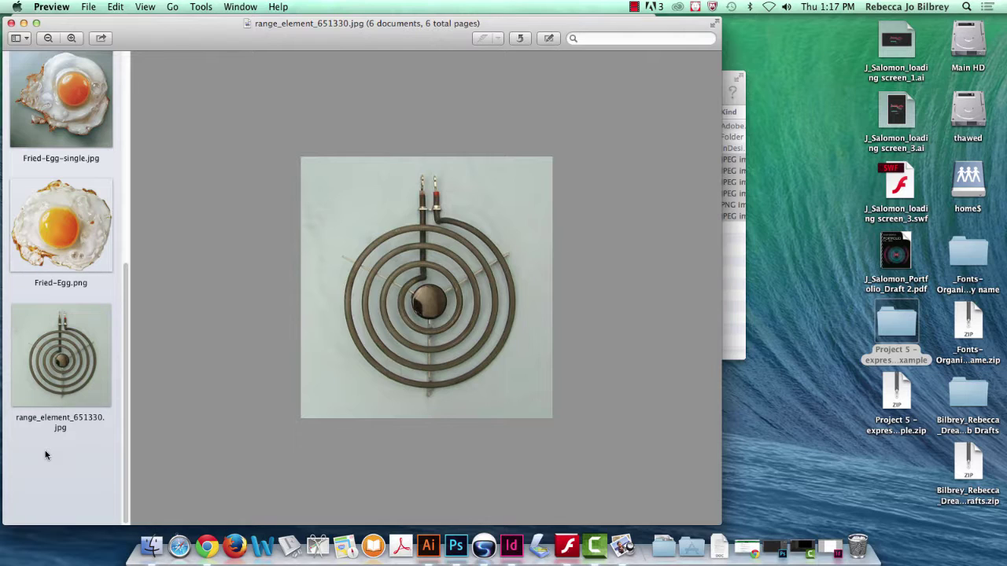
# Look at Fried-Egg.png and the burner-coil photo, then bring InDesign back to the front.
pyautogui.click(29, 260)
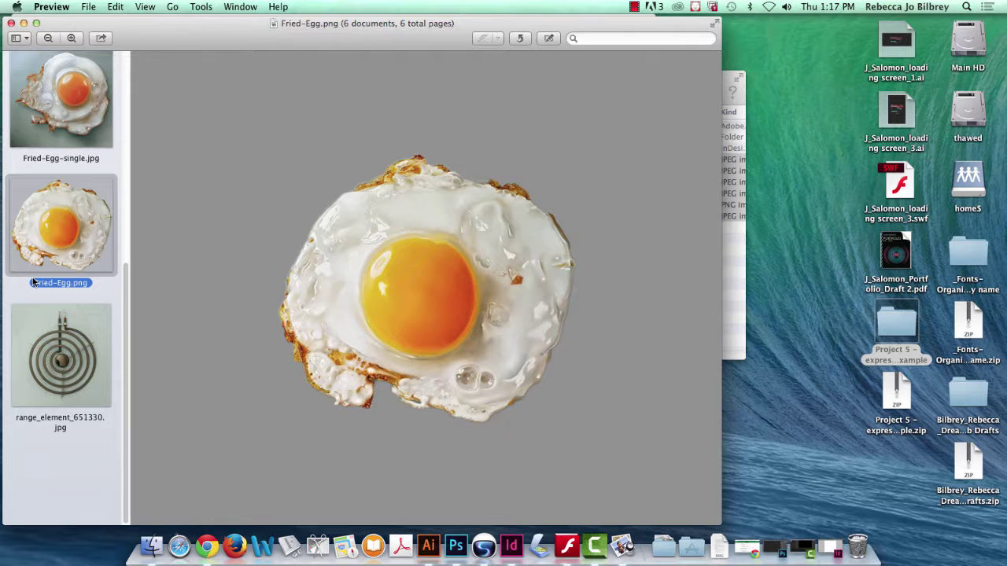
pyautogui.click(66, 367)
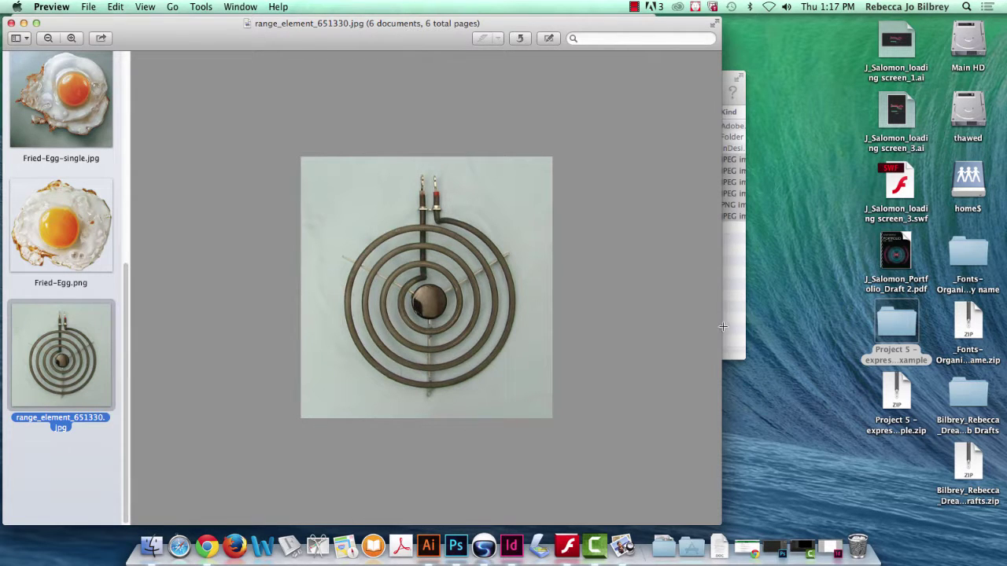
pyautogui.click(510, 551)
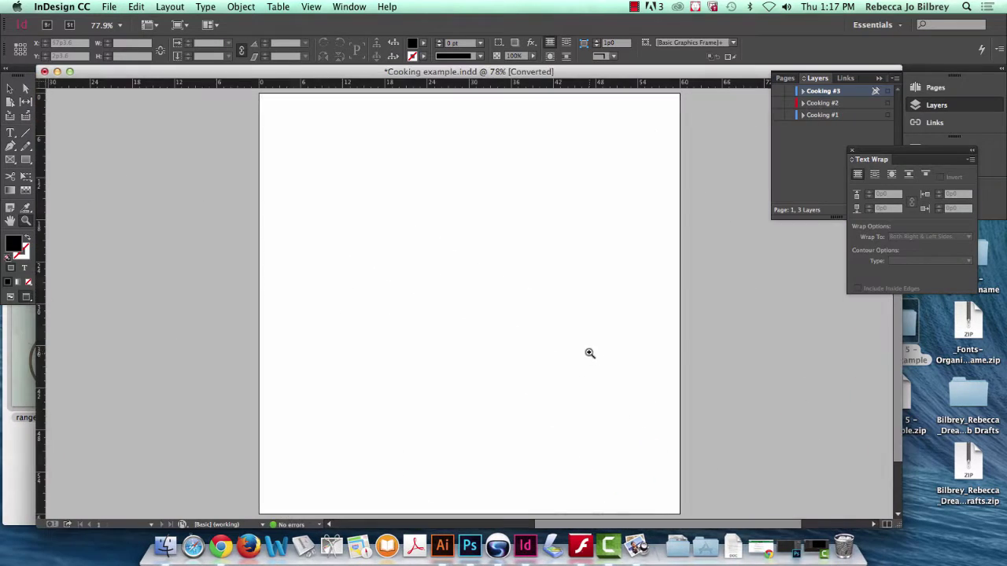
# Show the Cooking #3 layer, zoom onto its spiral O's, then return to the burner photo.
pyautogui.click(778, 91)
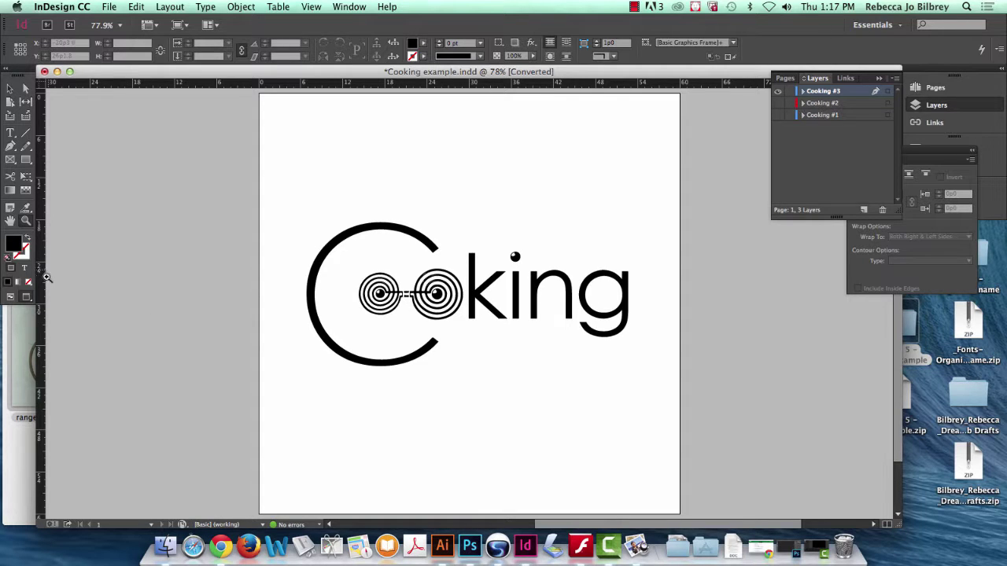
pyautogui.moveTo(402, 281); pyautogui.dragTo(485, 339)
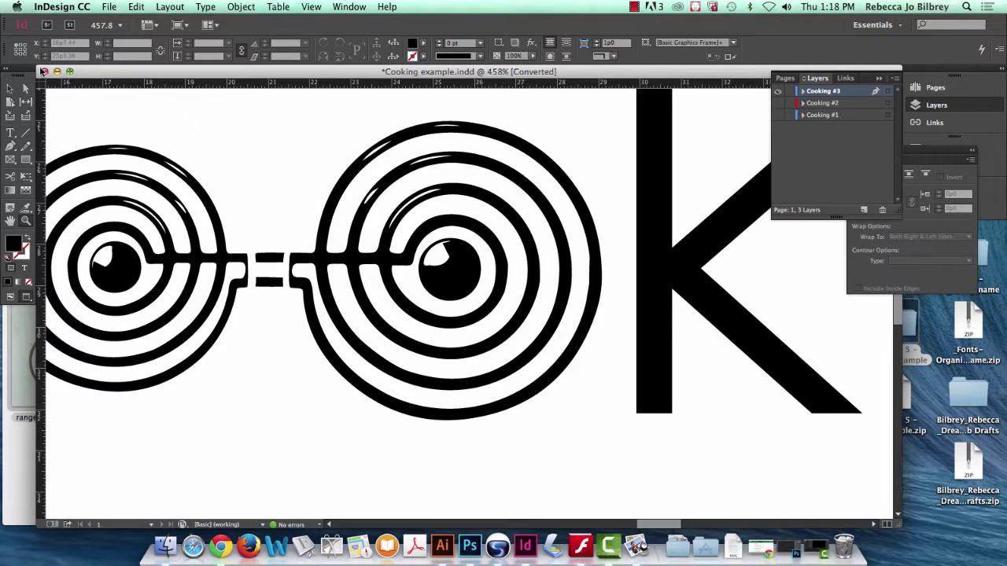
pyautogui.click(17, 346)
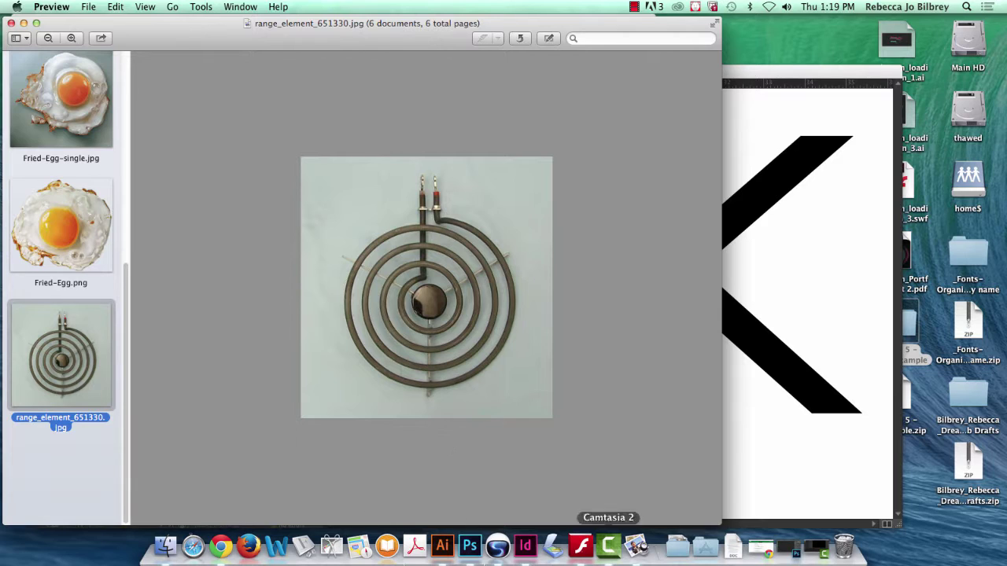
# Minimize InDesign and open burner.ai from the Project 5 folder in Illustrator.
pyautogui.click(776, 140)
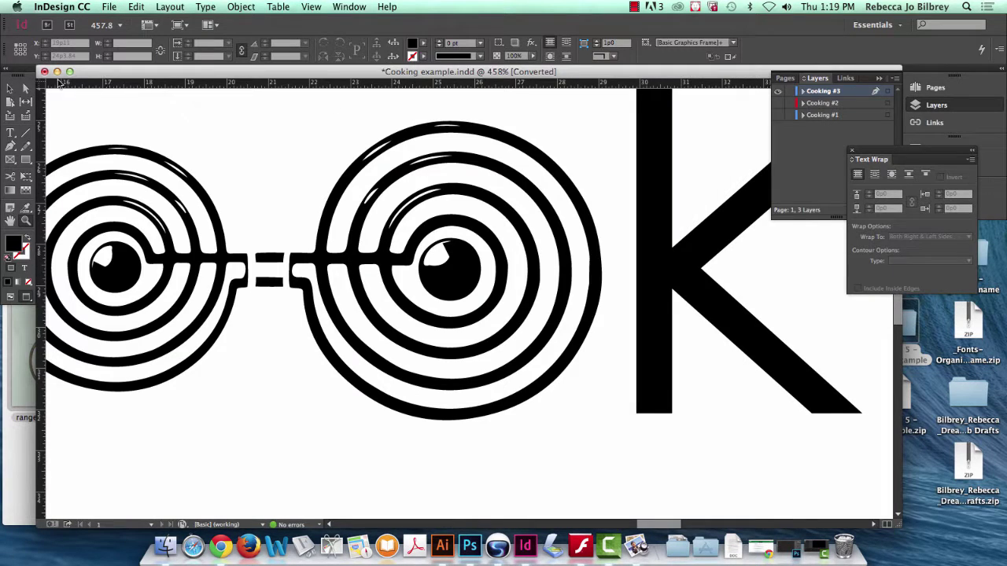
pyautogui.click(56, 71)
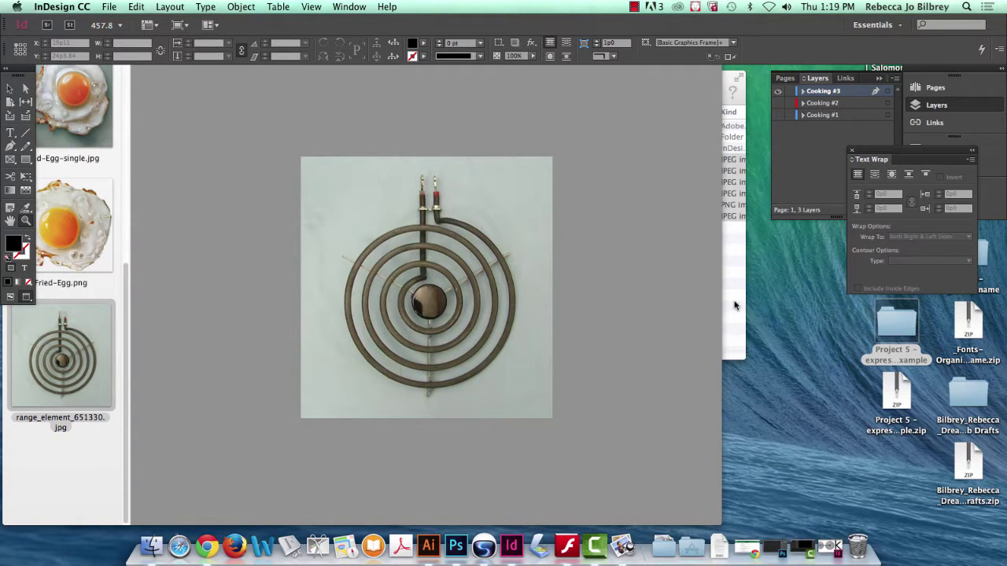
pyautogui.click(737, 307)
pyautogui.doubleClick(383, 127)
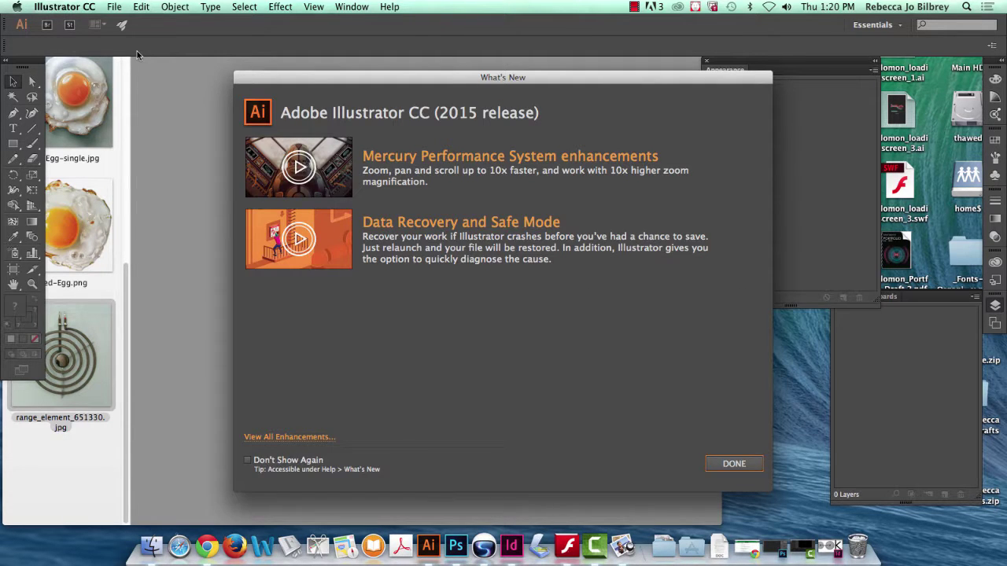
# Dismiss the What's New screen, hide Layer 1's burner artwork and add Layer 2 above it.
pyautogui.click(744, 464)
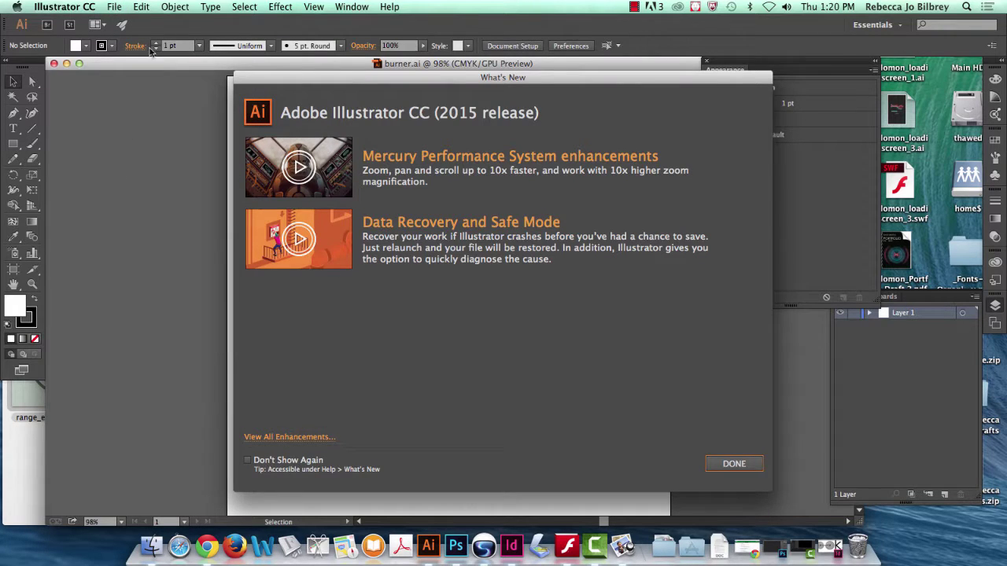
pyautogui.click(730, 465)
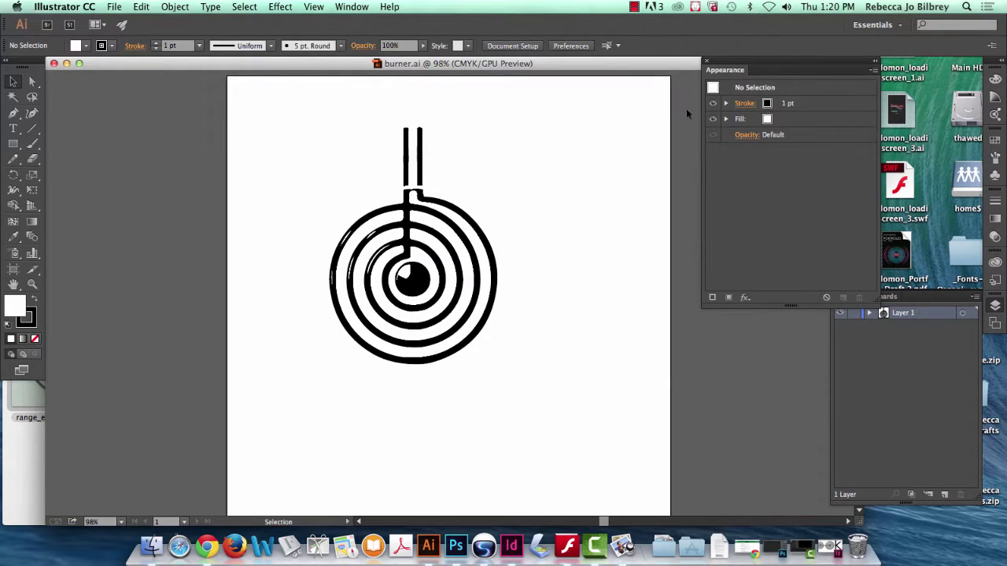
pyautogui.click(995, 307)
pyautogui.click(996, 308)
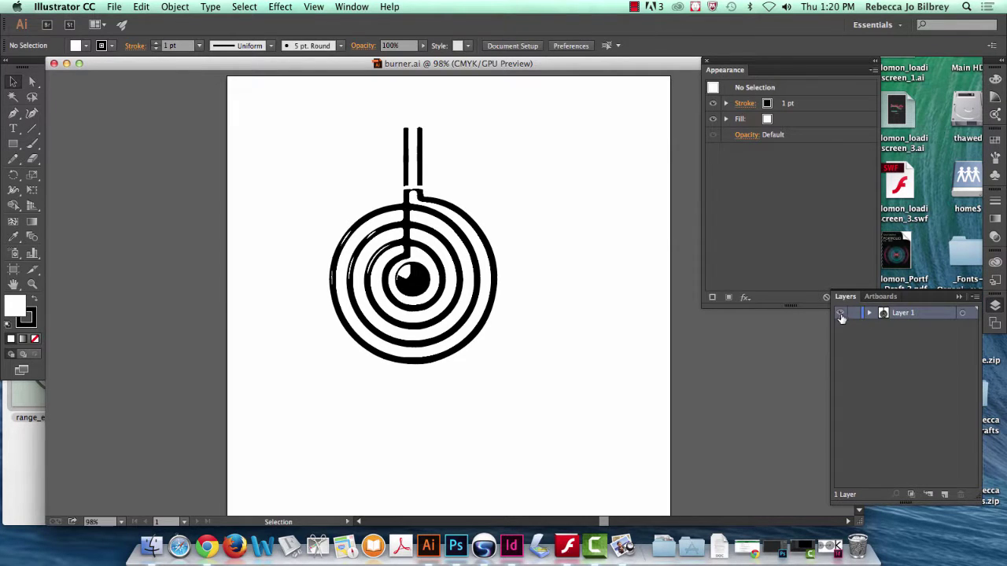
pyautogui.click(841, 314)
pyautogui.click(944, 494)
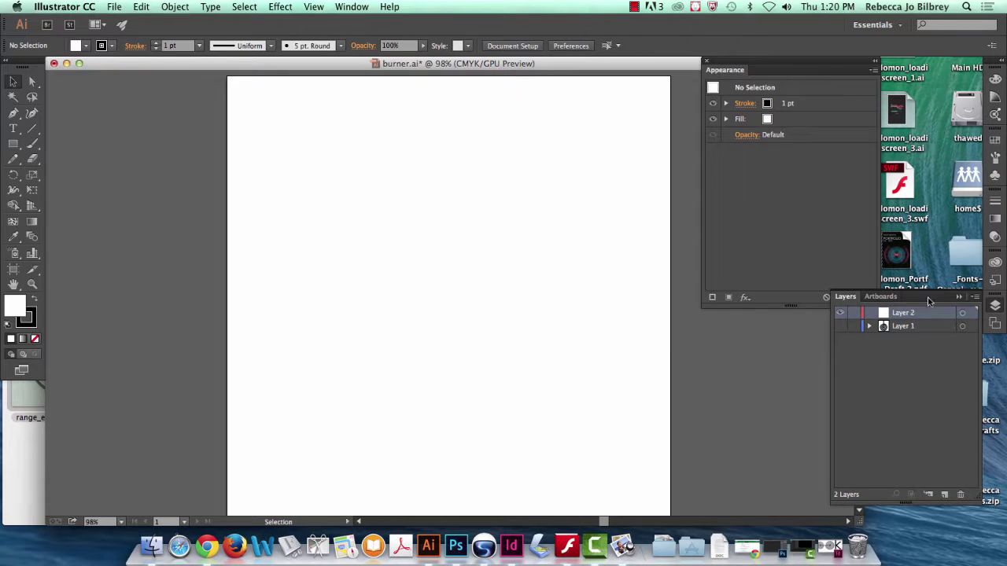
# Float the Layers panel out of the dock and position it beside the artboard.
pyautogui.moveTo(996, 306); pyautogui.dragTo(629, 63)
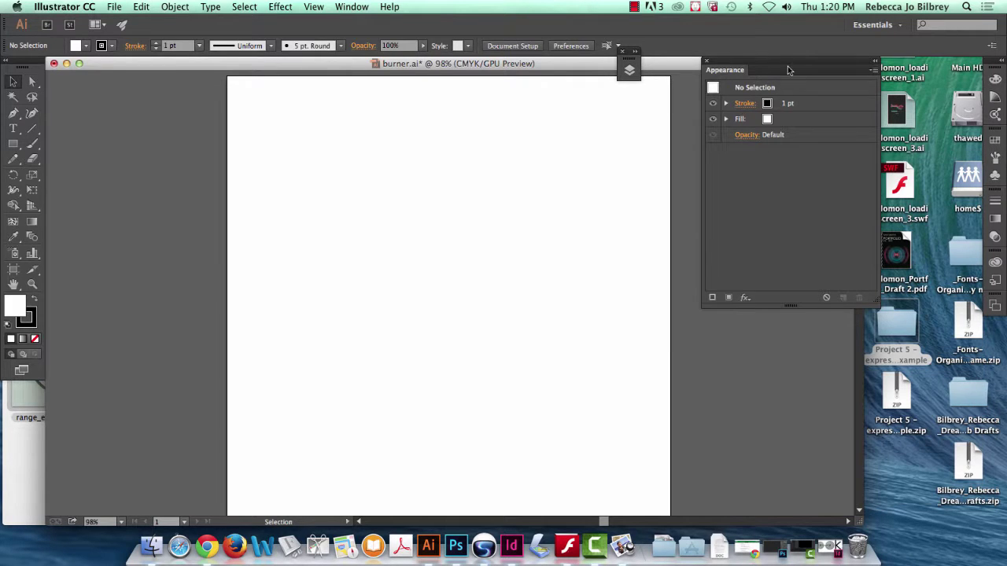
pyautogui.moveTo(749, 67); pyautogui.dragTo(989, 76)
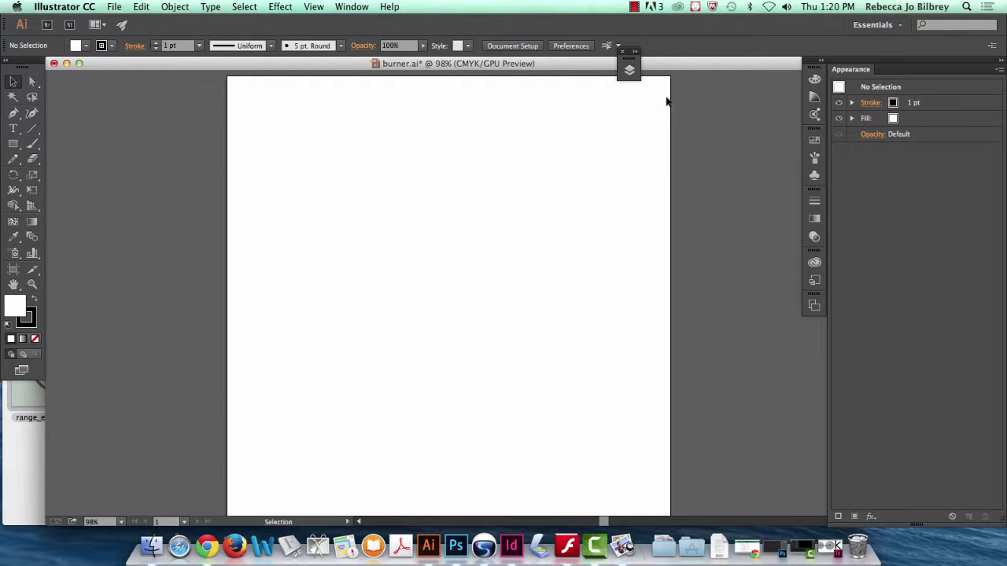
pyautogui.click(629, 70)
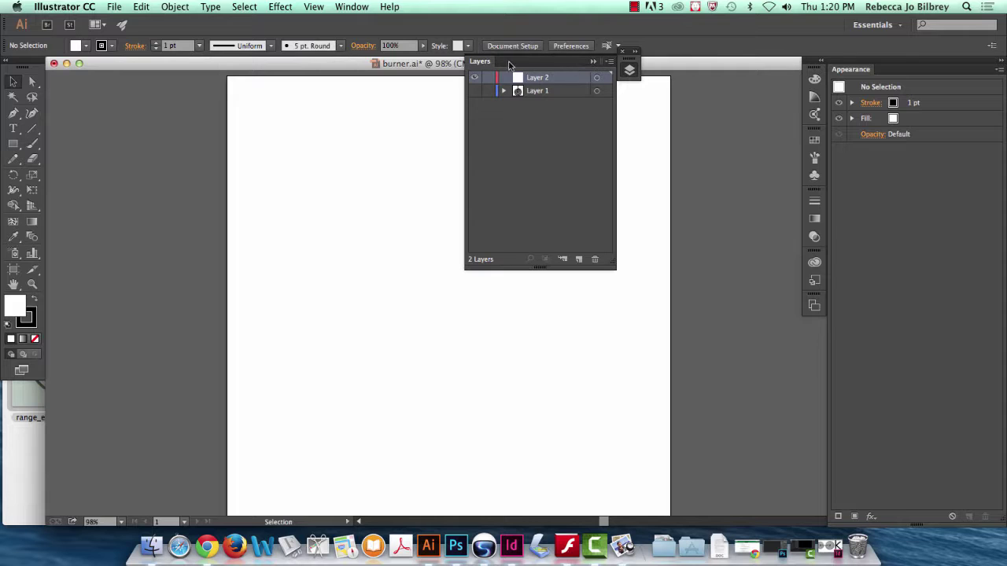
pyautogui.moveTo(466, 60); pyautogui.dragTo(669, 93)
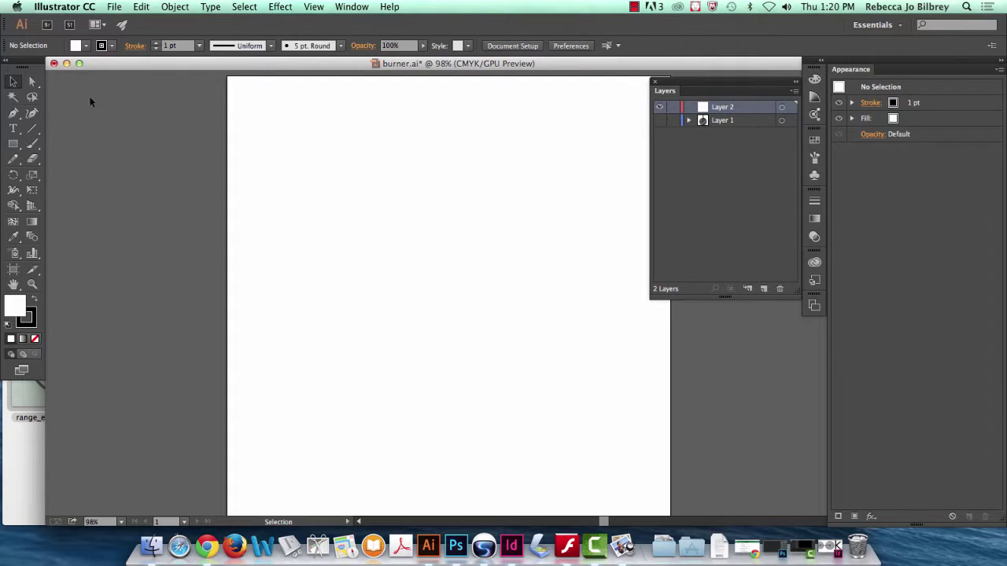
pyautogui.click(120, 6)
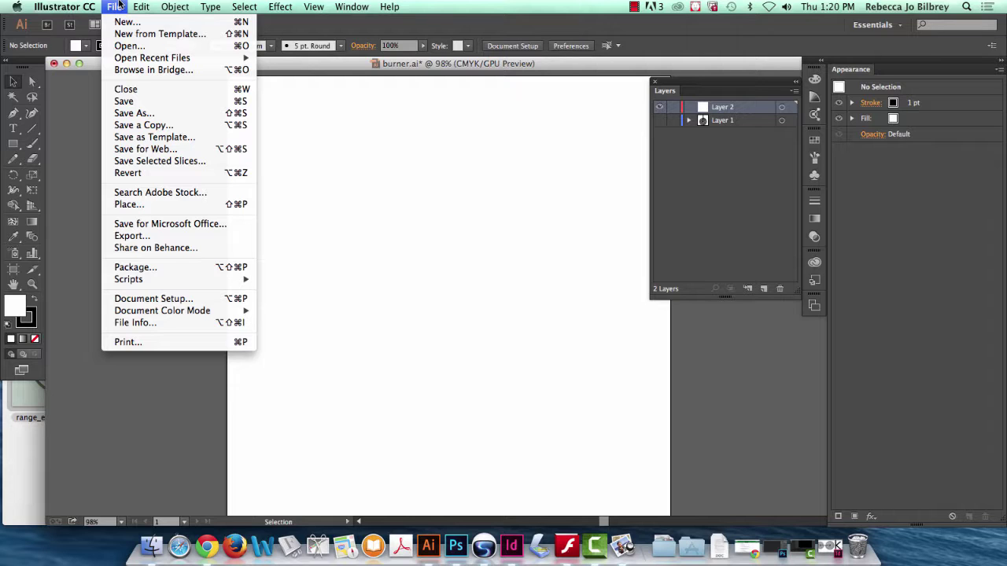
# Place range_element_651330.jpg from Project 5 as a linked image and redock the Layers panel.
pyautogui.click(126, 205)
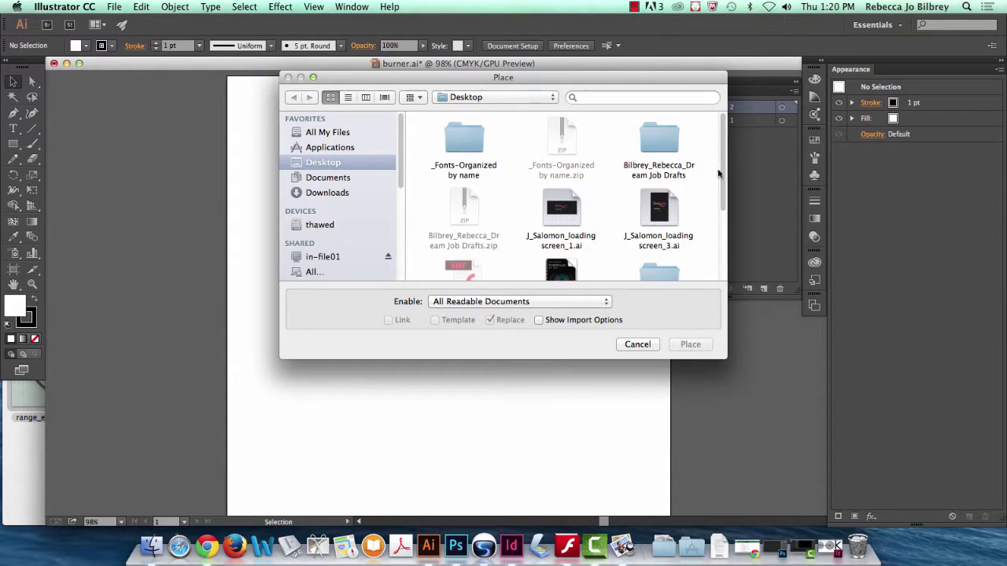
pyautogui.scroll(-5, 718, 173)
pyautogui.doubleClick(679, 202)
pyautogui.scroll(-2, 488, 148)
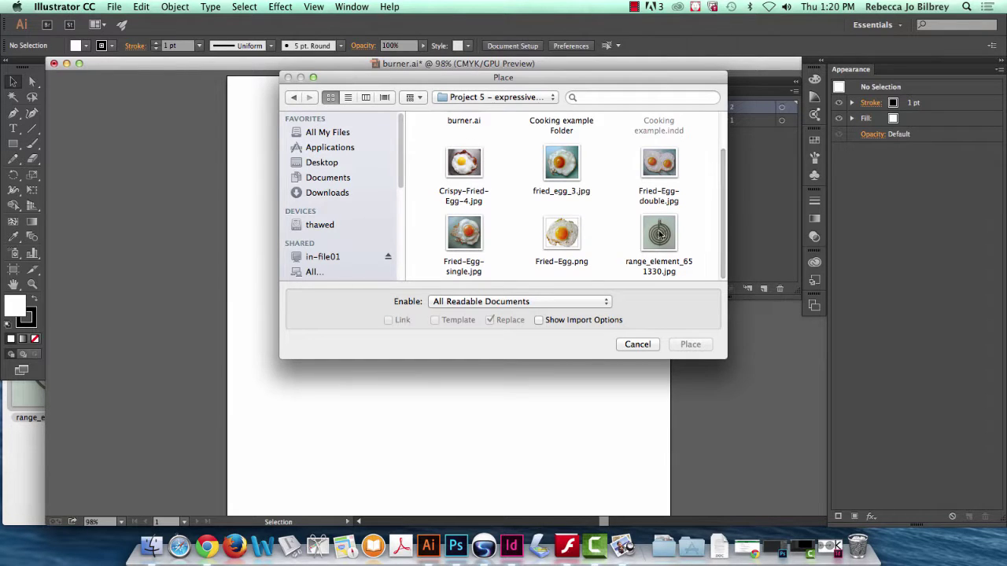
pyautogui.click(660, 234)
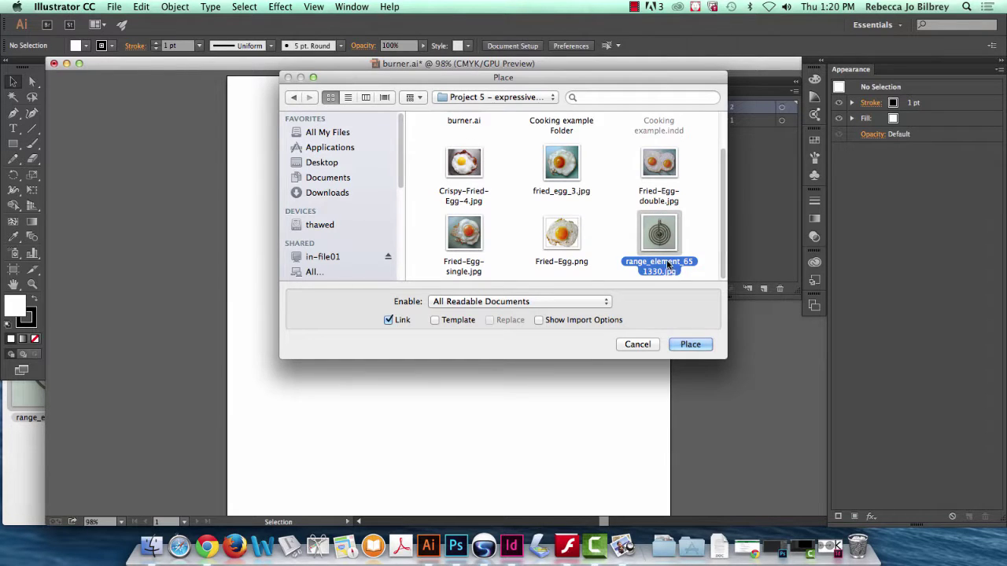
pyautogui.click(690, 344)
pyautogui.click(311, 113)
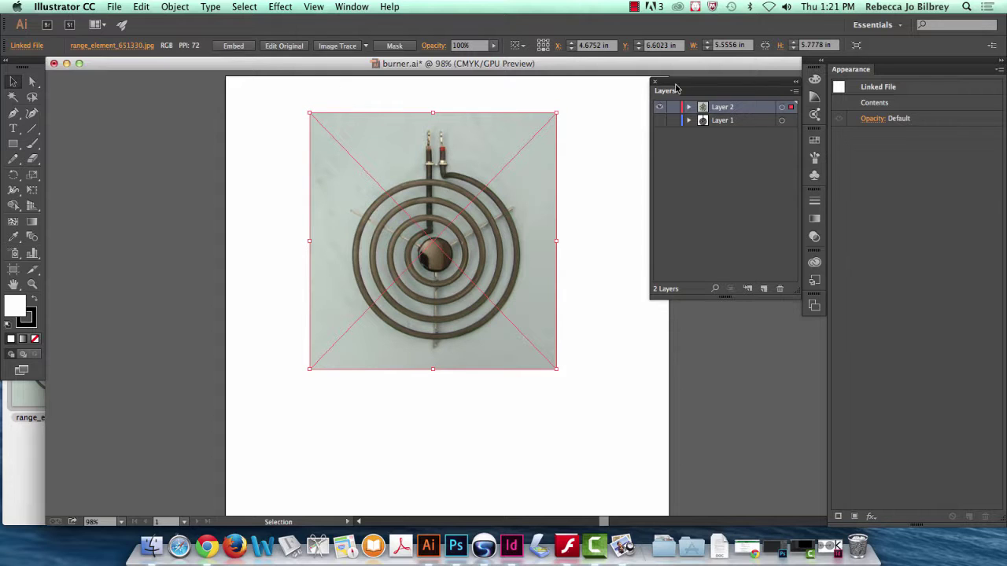
pyautogui.moveTo(762, 96); pyautogui.dragTo(814, 137)
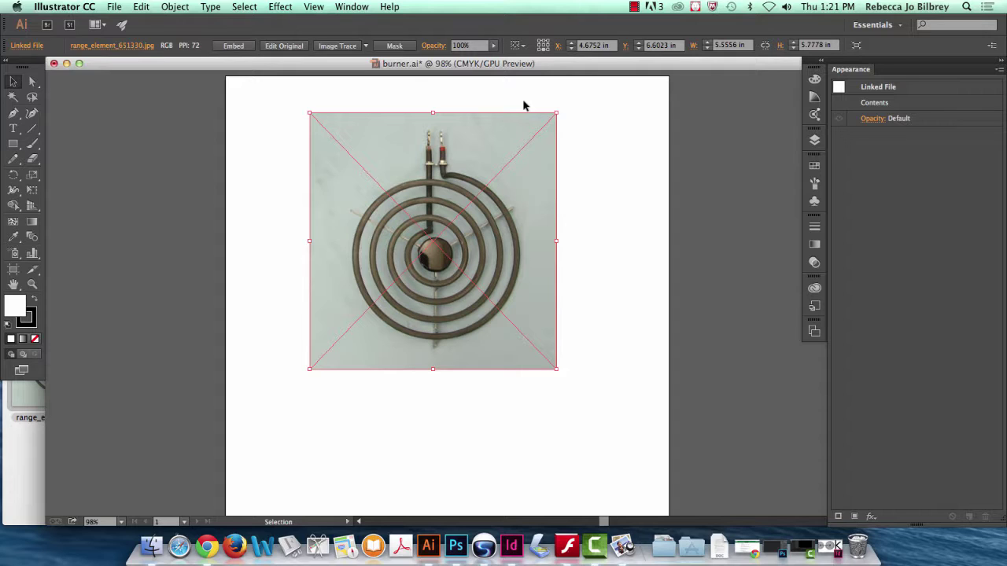
# Image Trace the burner photo to black and white, inspect it zoomed in, then zoom back out.
pyautogui.click(338, 46)
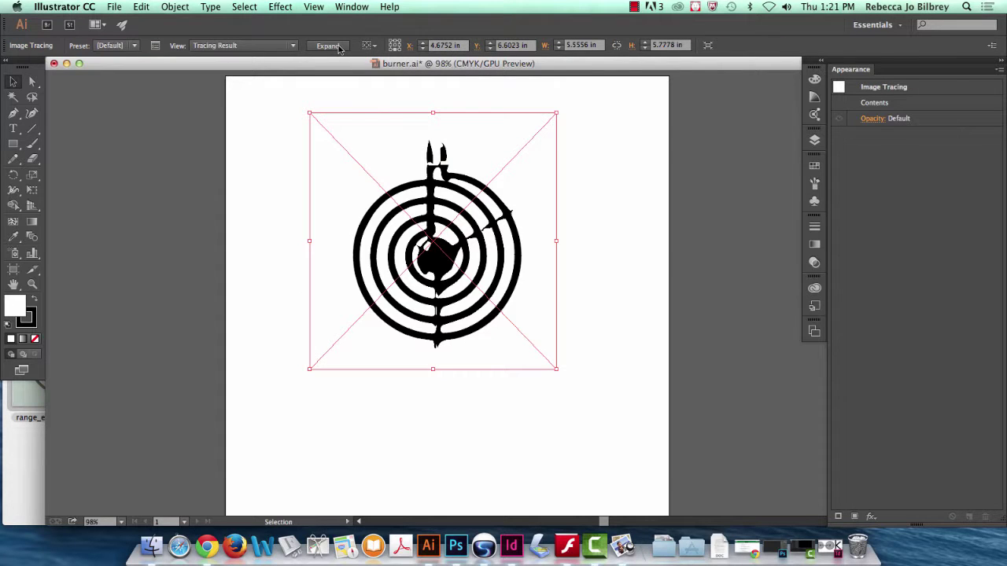
pyautogui.click(32, 284)
pyautogui.moveTo(310, 121); pyautogui.dragTo(605, 343)
pyautogui.hscroll(5, 508, 270)
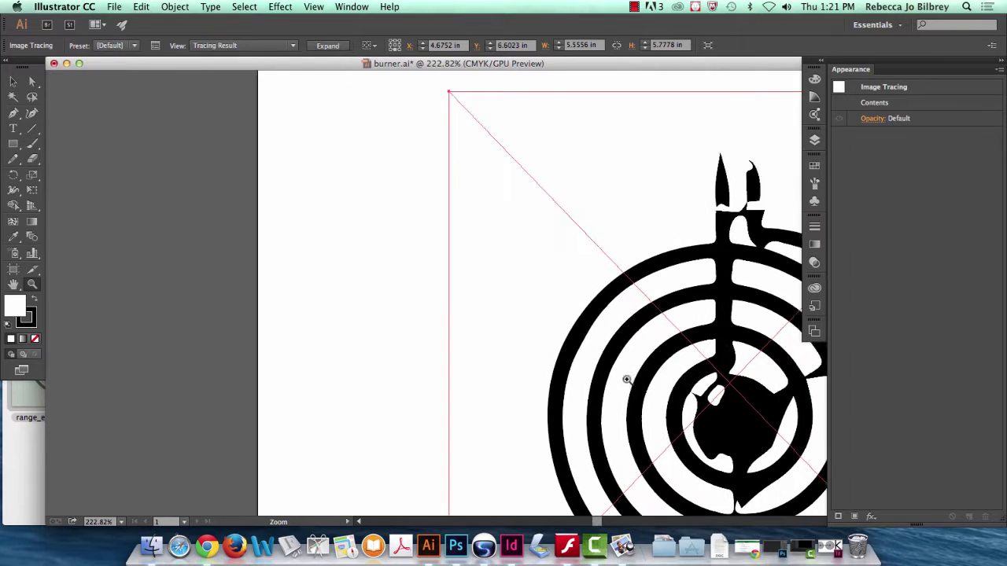
pyautogui.hscroll(2, 631, 381)
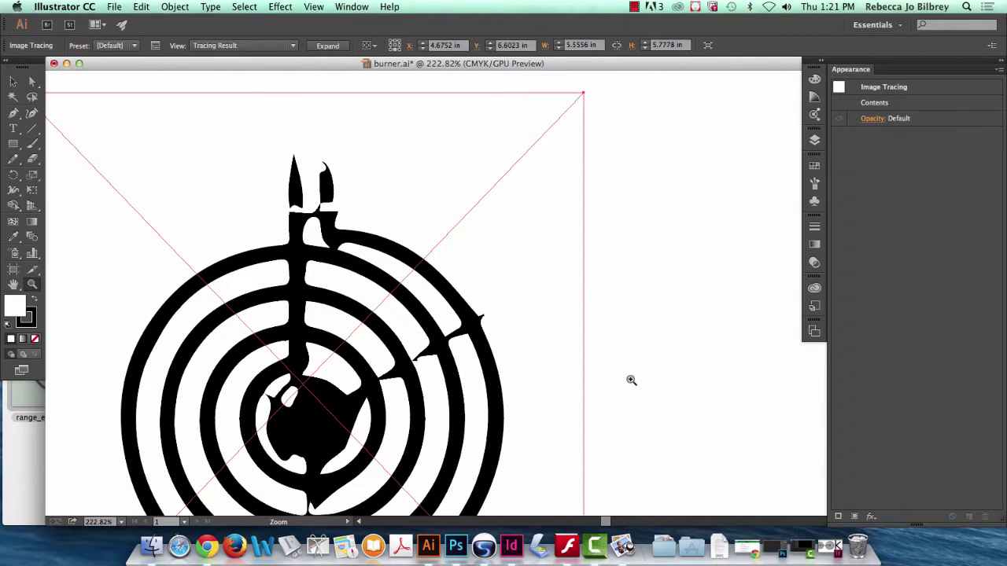
pyautogui.scroll(3, 633, 378)
pyautogui.scroll(-6, 634, 377)
pyautogui.scroll(1, 636, 379)
pyautogui.scroll(3, 637, 380)
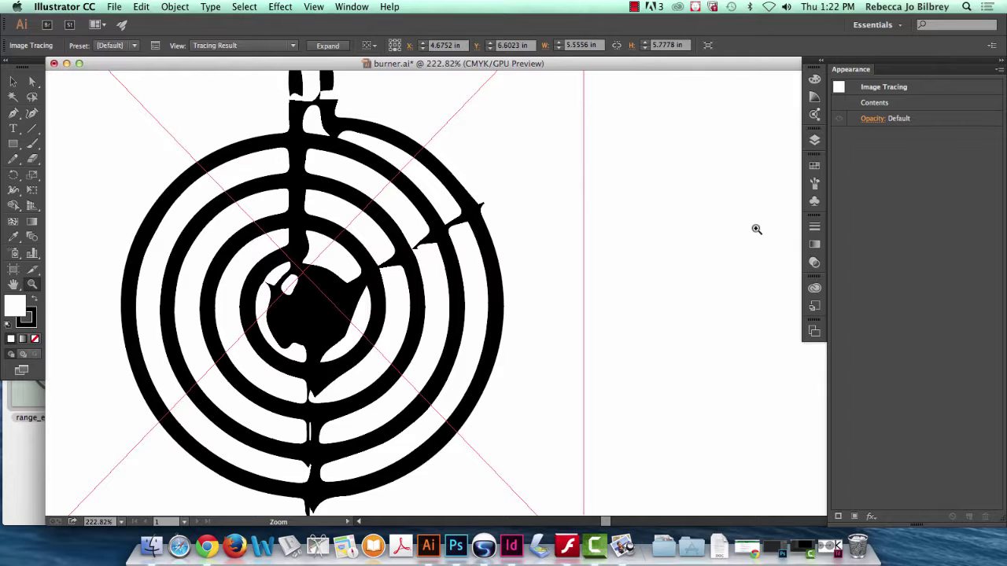
pyautogui.press('super+minus')
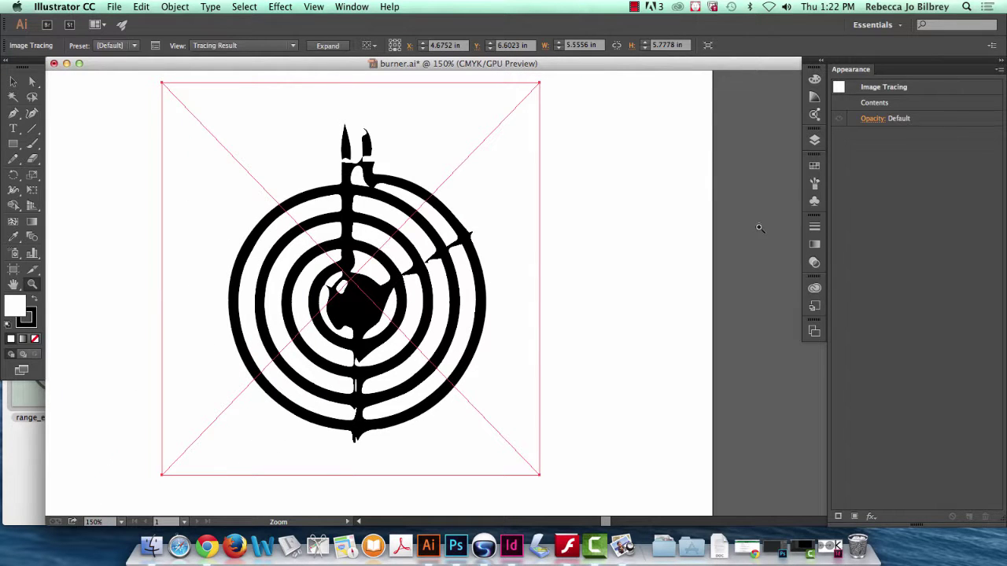
pyautogui.click(143, 6)
# Undo the trace, retrace with the Black and White Logo preset, then undo that too.
pyautogui.click(151, 22)
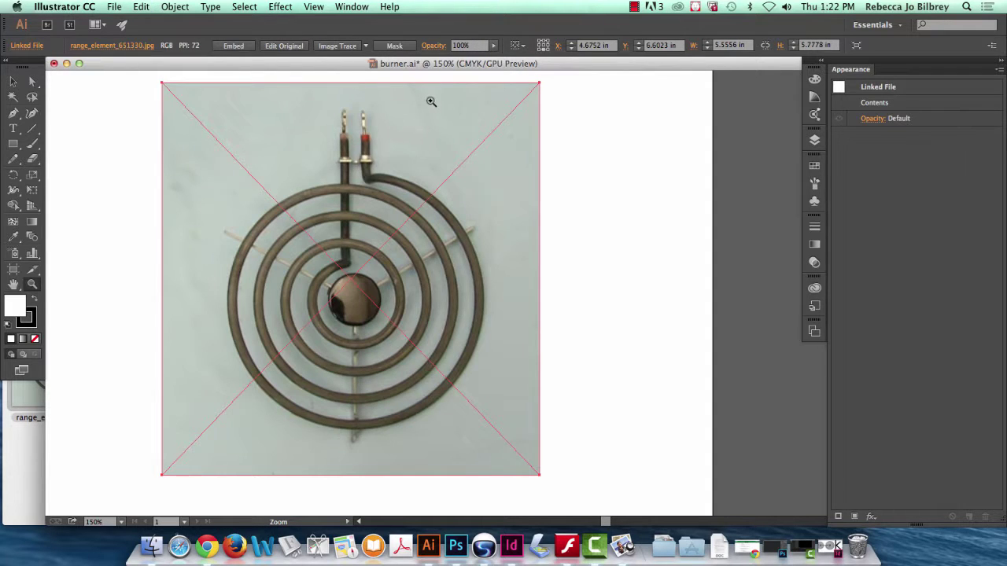
pyautogui.click(366, 46)
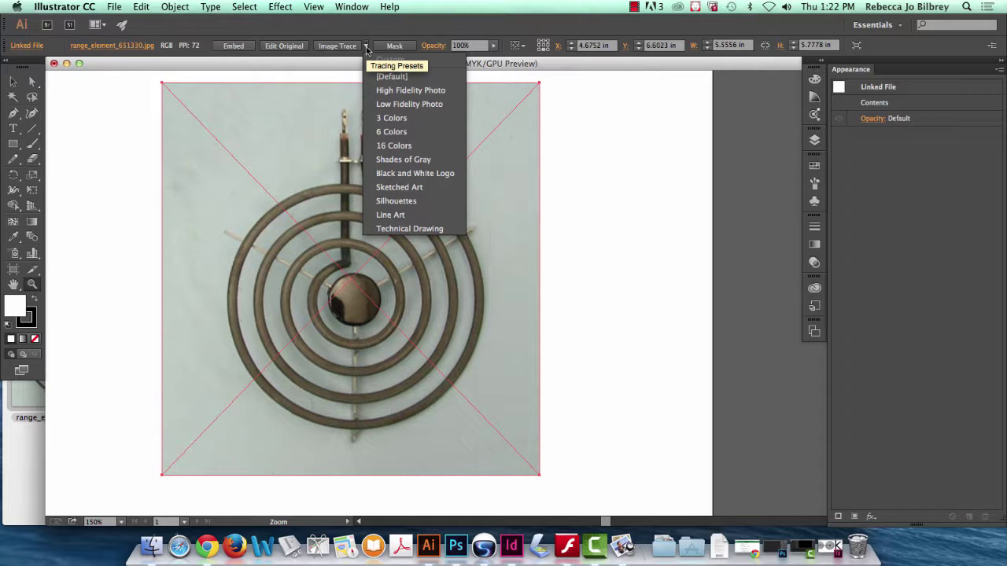
pyautogui.click(404, 173)
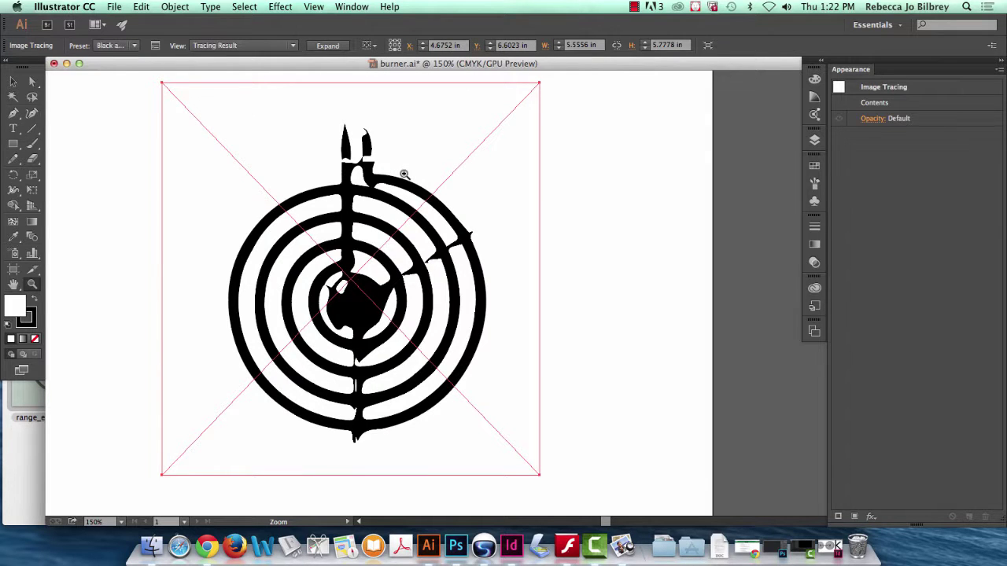
pyautogui.press('super+z')
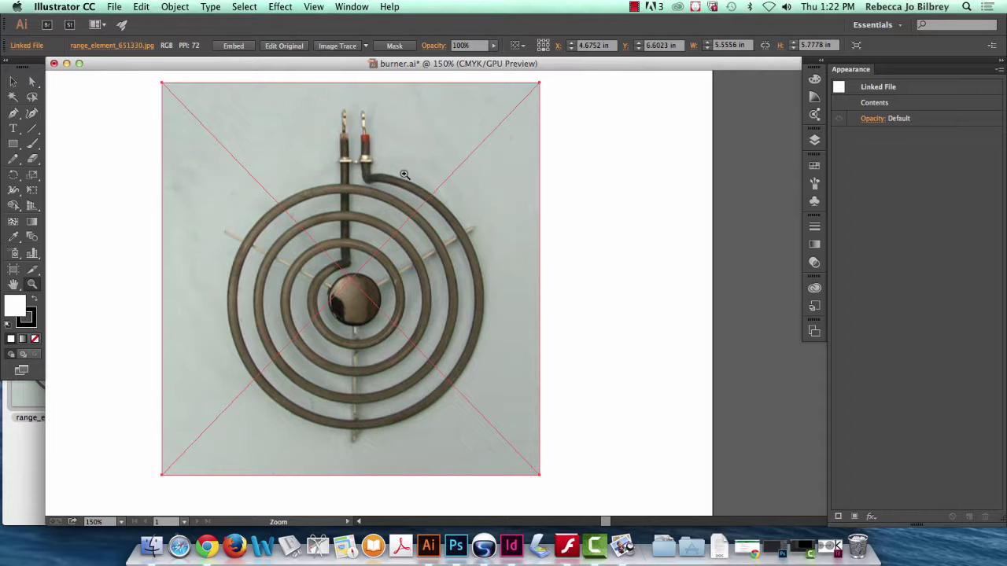
# Browse the Image Trace presets list, then bring up the Window menu's panel list.
pyautogui.click(366, 46)
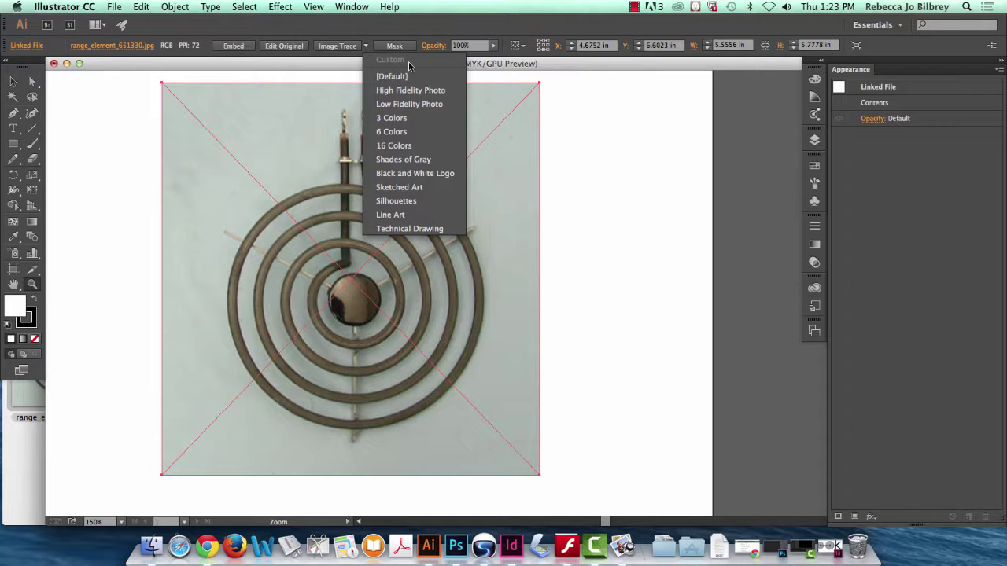
pyautogui.click(351, 6)
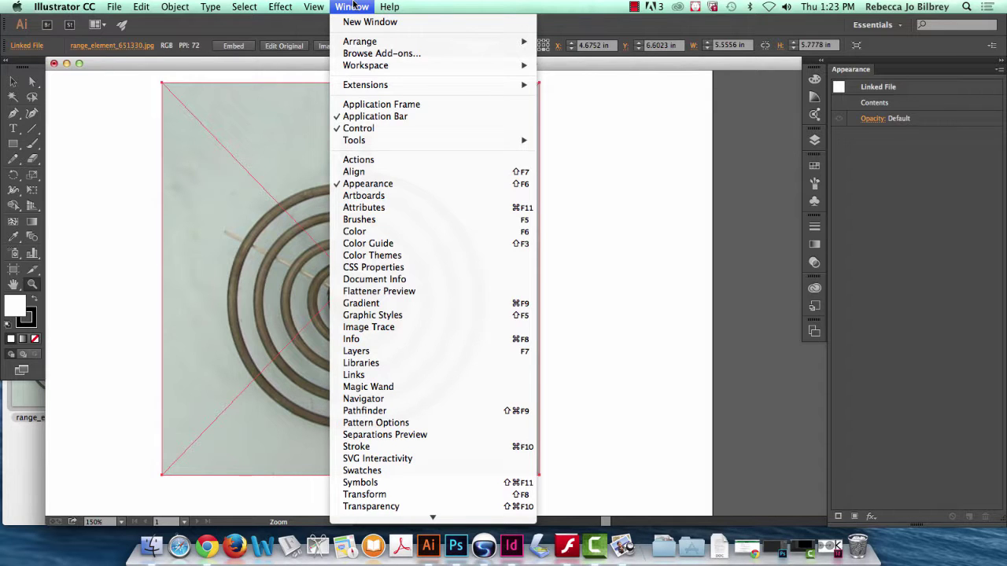
# Open the Image Trace panel beside the artwork with Preview on and Advanced settings expanded.
pyautogui.click(376, 328)
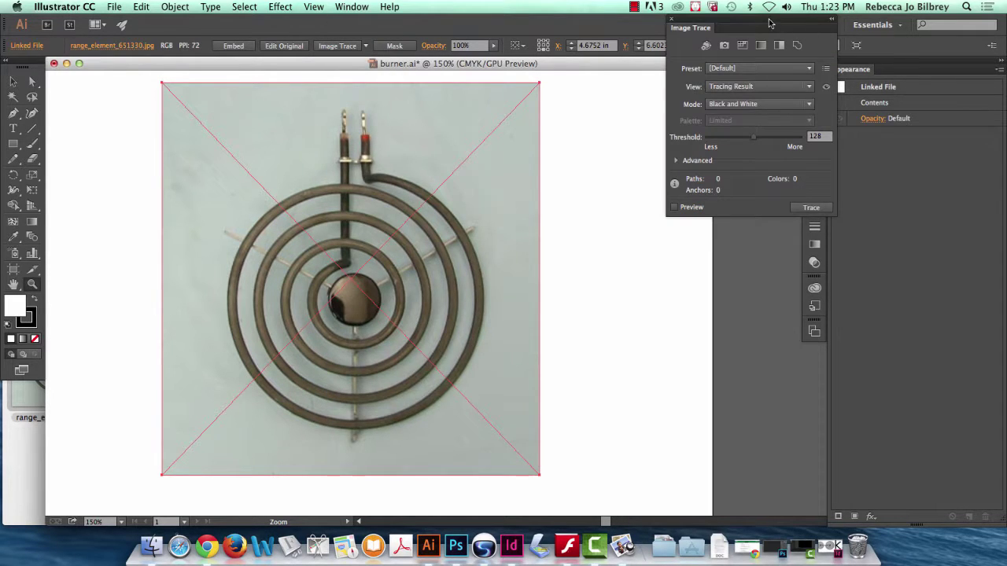
pyautogui.moveTo(775, 26); pyautogui.dragTo(666, 106)
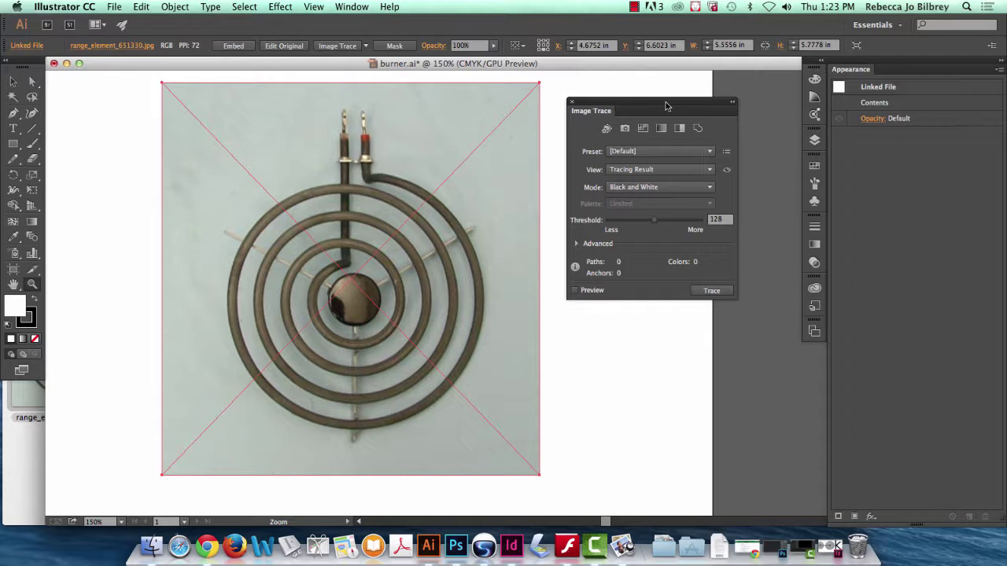
pyautogui.click(575, 290)
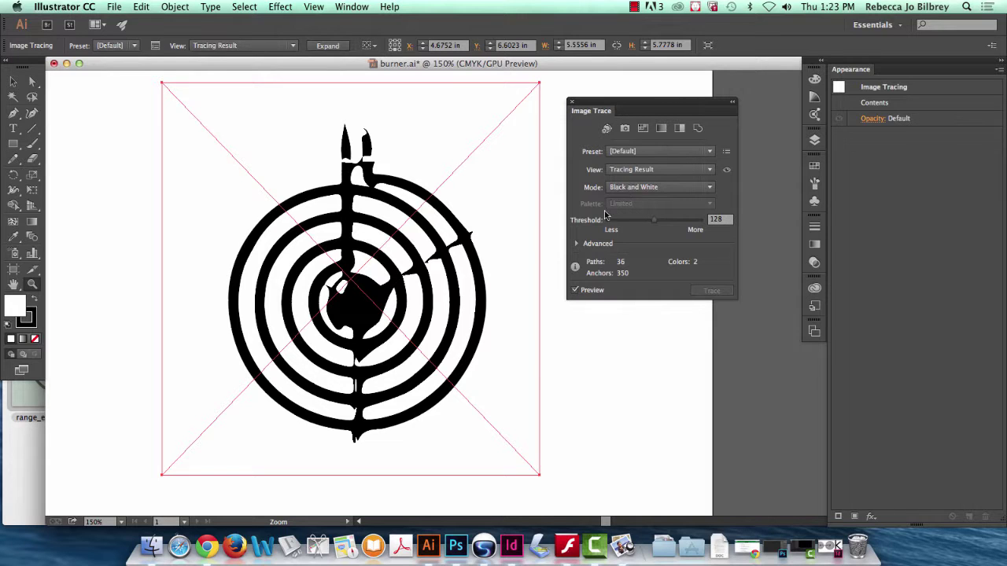
pyautogui.click(580, 244)
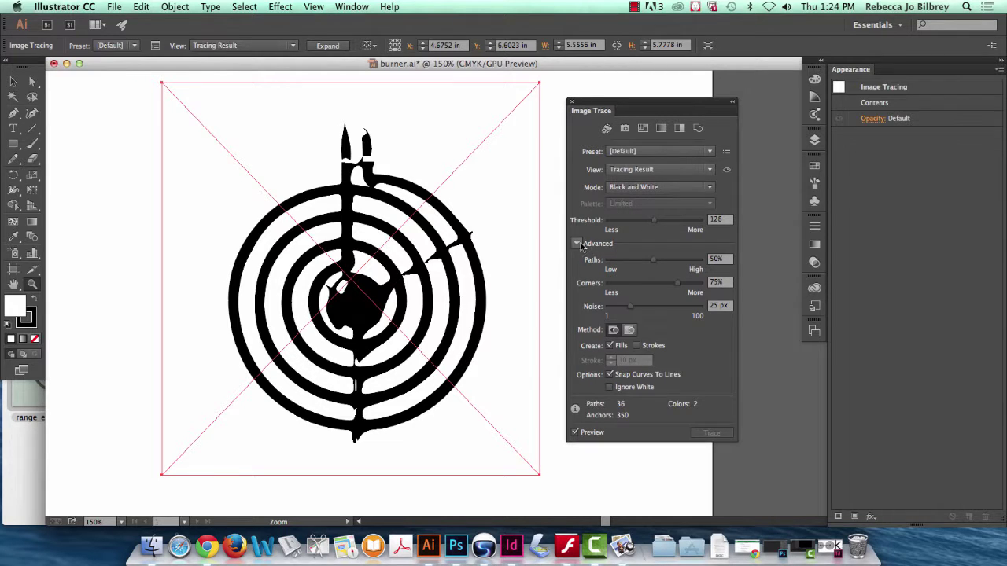
# Experiment with threshold and path values and reduce noise to 13 px.
pyautogui.click(577, 244)
pyautogui.click(578, 244)
pyautogui.moveTo(654, 221); pyautogui.dragTo(641, 225)
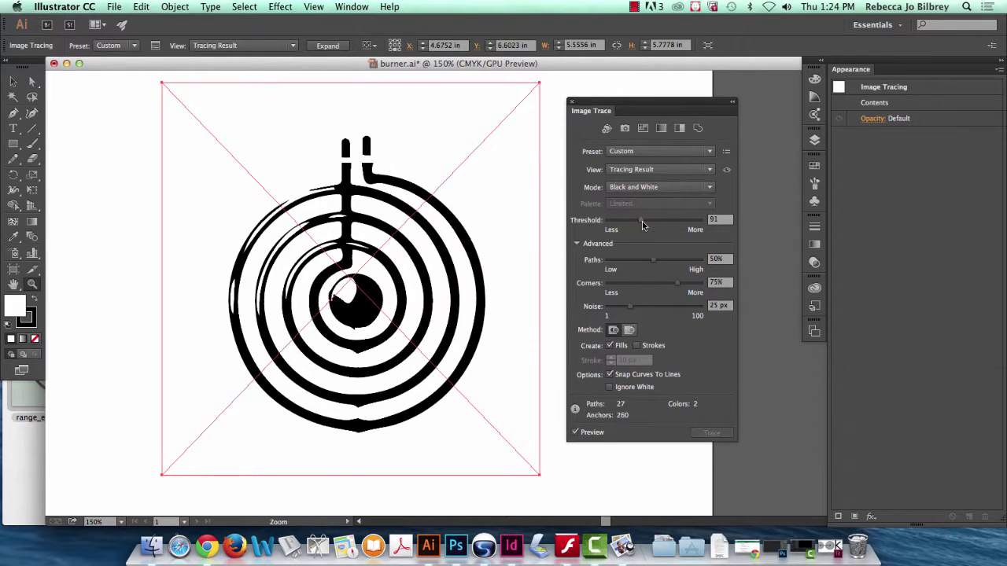
pyautogui.moveTo(642, 224); pyautogui.dragTo(646, 226)
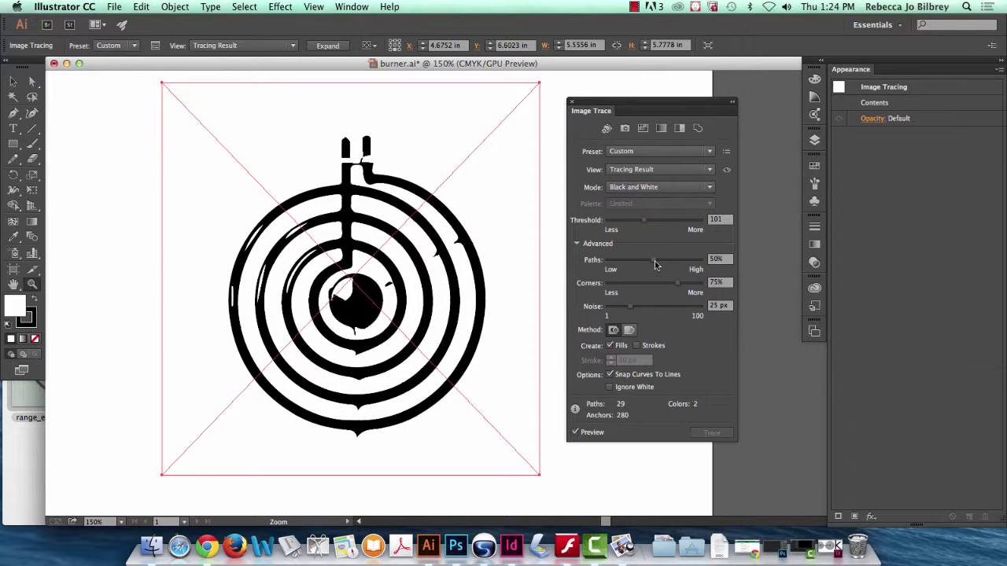
pyautogui.moveTo(655, 265)
pyautogui.mouseDown()
pyautogui.moveTo(686, 265)
pyautogui.moveTo(659, 288)
pyautogui.mouseUp()
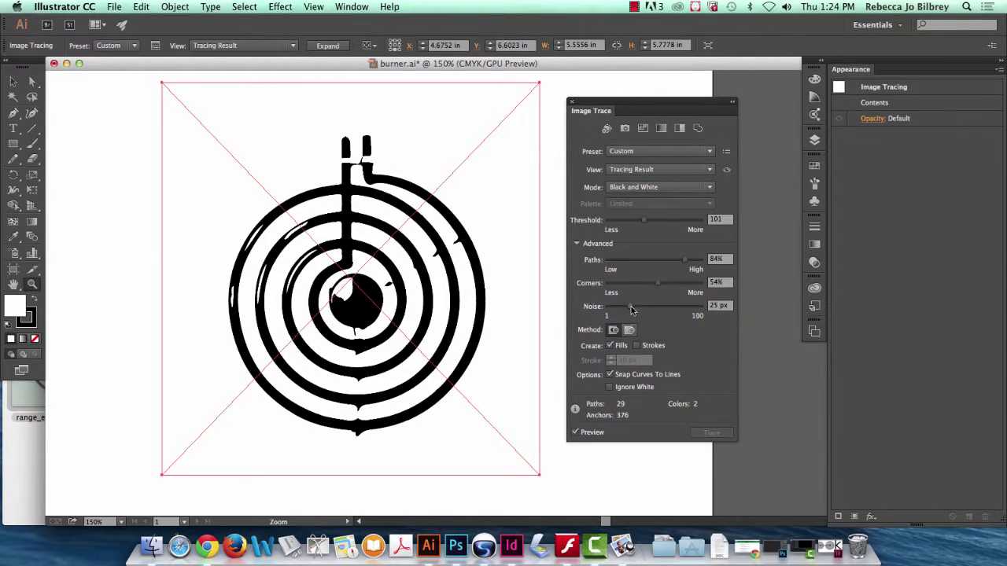
pyautogui.moveTo(631, 309)
pyautogui.mouseDown()
pyautogui.moveTo(617, 311)
pyautogui.moveTo(661, 288)
pyautogui.moveTo(698, 288)
pyautogui.moveTo(637, 287)
pyautogui.moveTo(683, 282)
pyautogui.moveTo(687, 265)
pyautogui.moveTo(698, 266)
pyautogui.moveTo(623, 265)
pyautogui.mouseUp()
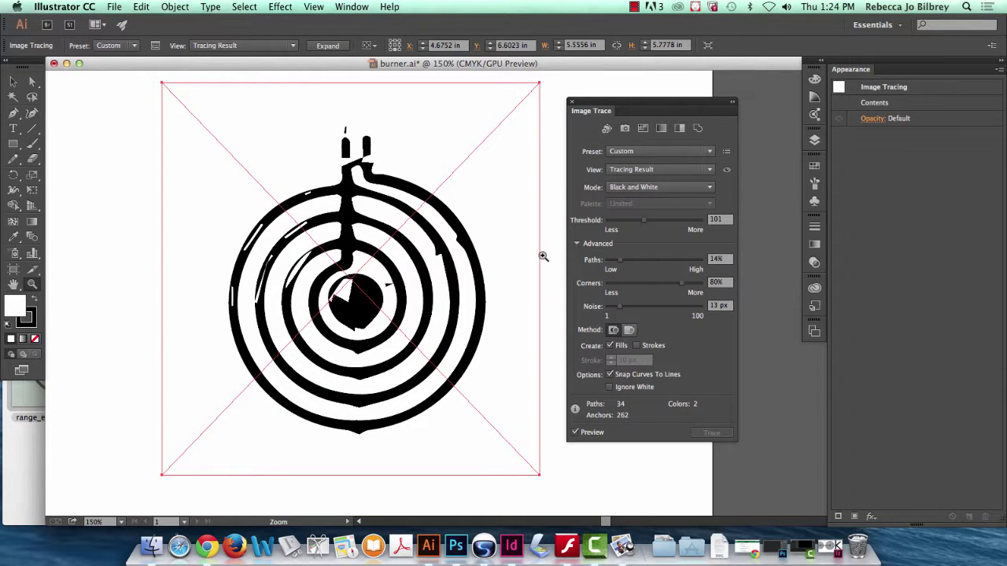
# Settle on paths 37% and threshold 90 for clean rings, then close the Image Trace panel.
pyautogui.moveTo(621, 265); pyautogui.dragTo(639, 265)
pyautogui.click(664, 224)
pyautogui.moveTo(665, 226); pyautogui.dragTo(673, 225)
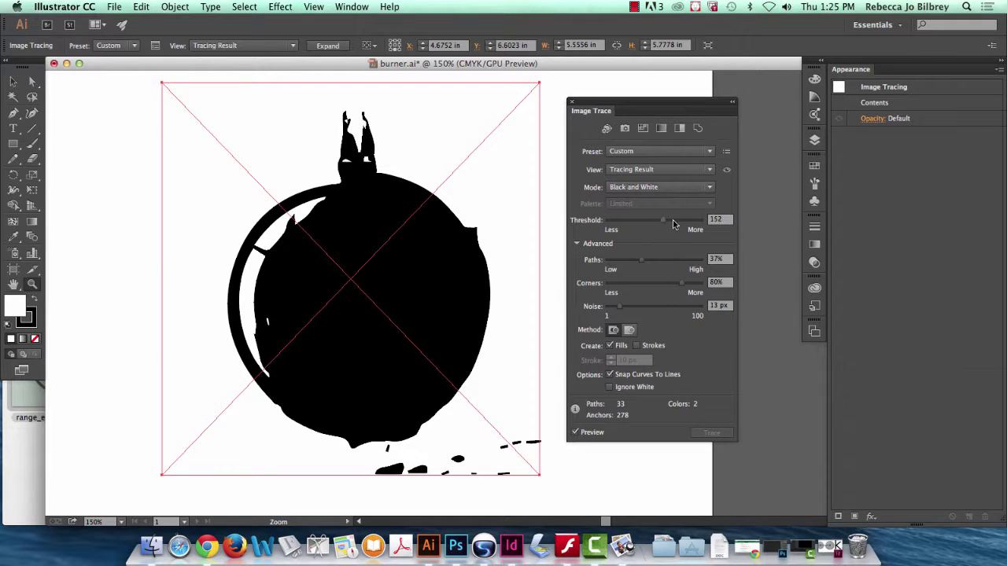
pyautogui.moveTo(672, 224); pyautogui.dragTo(642, 225)
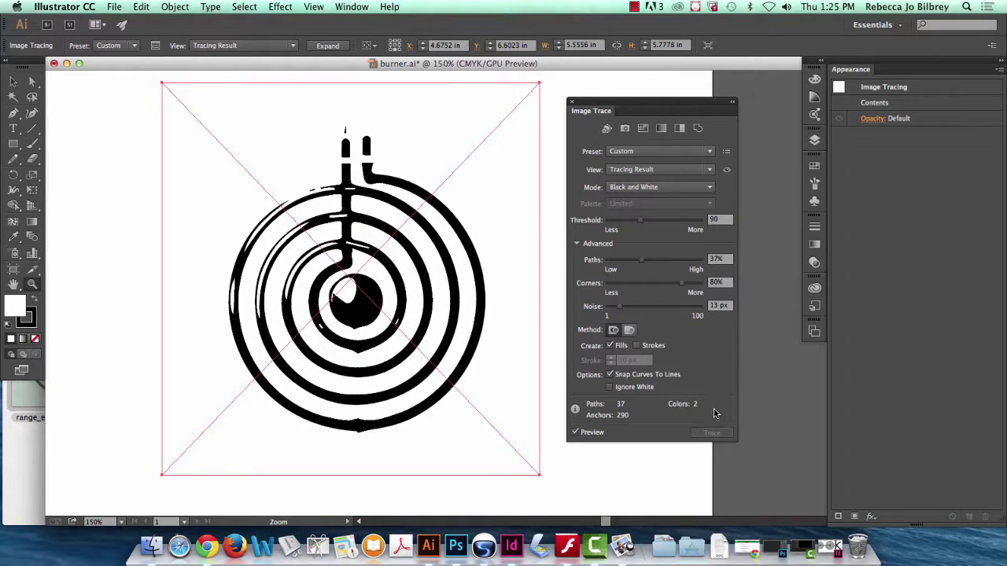
pyautogui.click(572, 102)
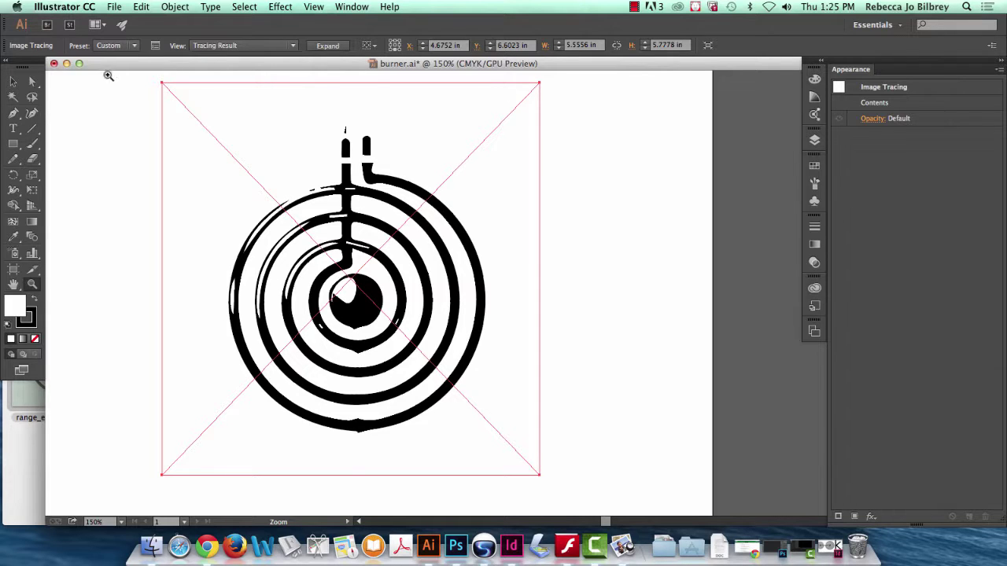
# Expand the burner trace into vector paths, undoing and repeating the Expand once.
pyautogui.click(13, 81)
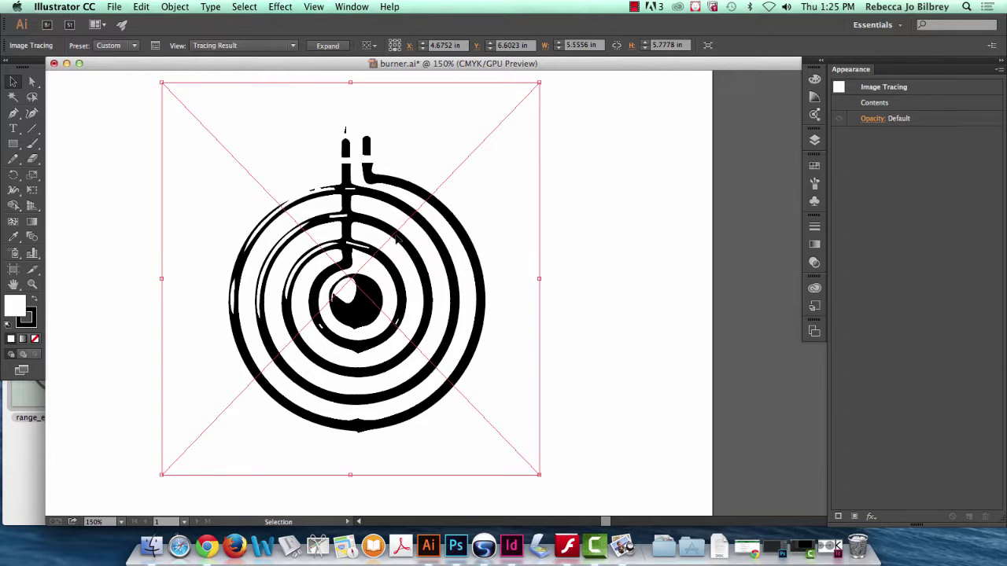
pyautogui.click(322, 49)
pyautogui.click(582, 128)
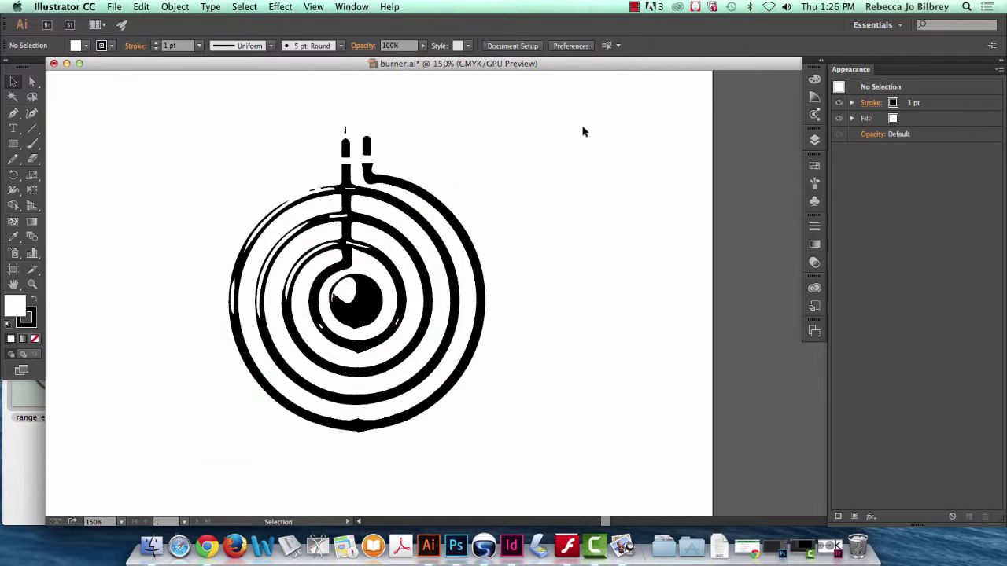
pyautogui.press('super+z')
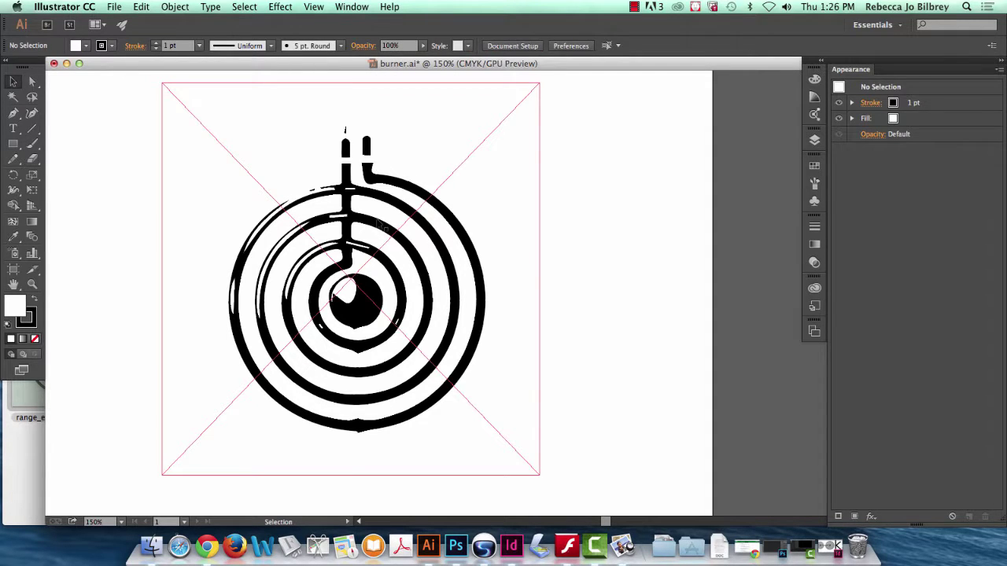
pyautogui.click(335, 46)
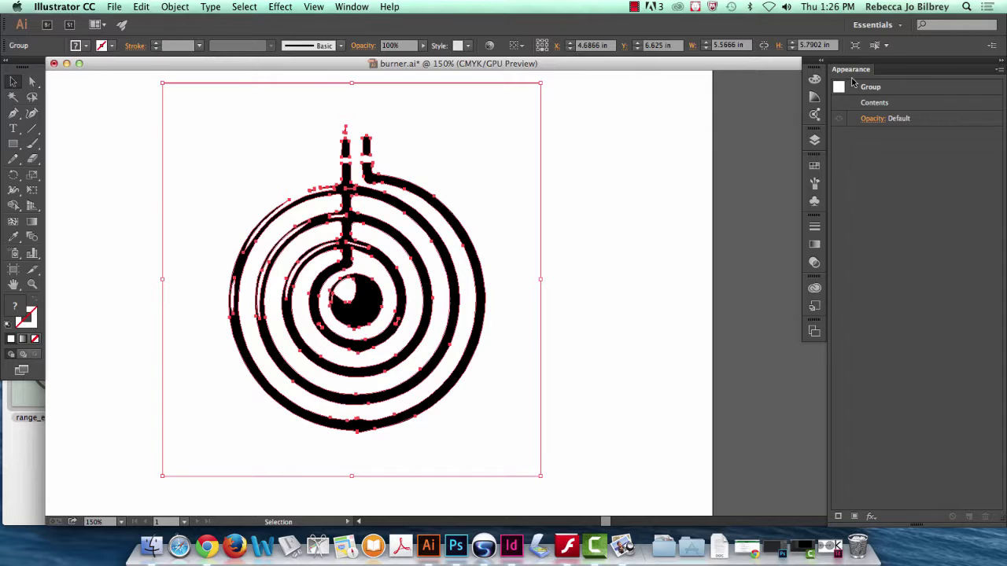
# Open the Layers panel and add a new Layer 3 above Layer 1.
pyautogui.click(814, 142)
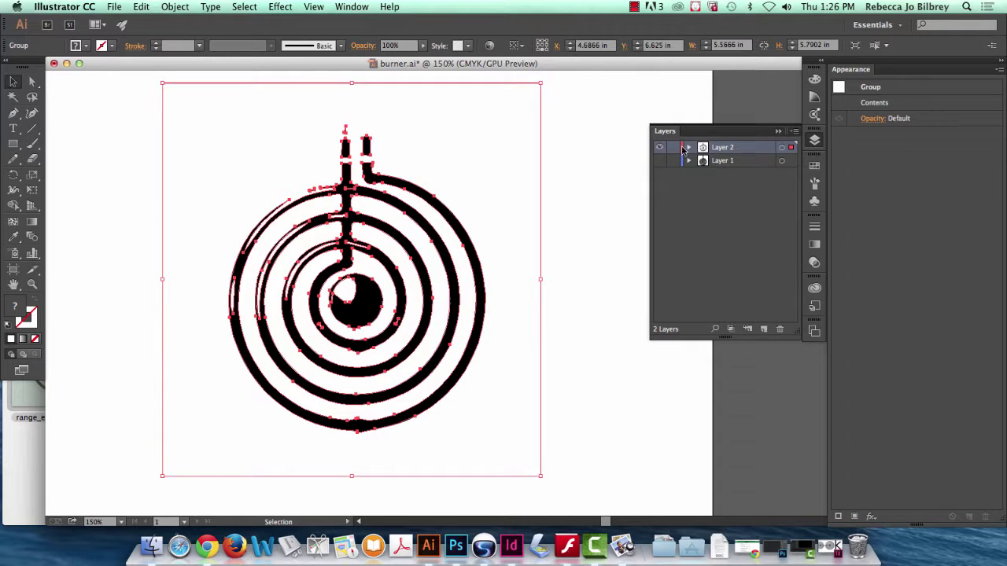
pyautogui.click(727, 160)
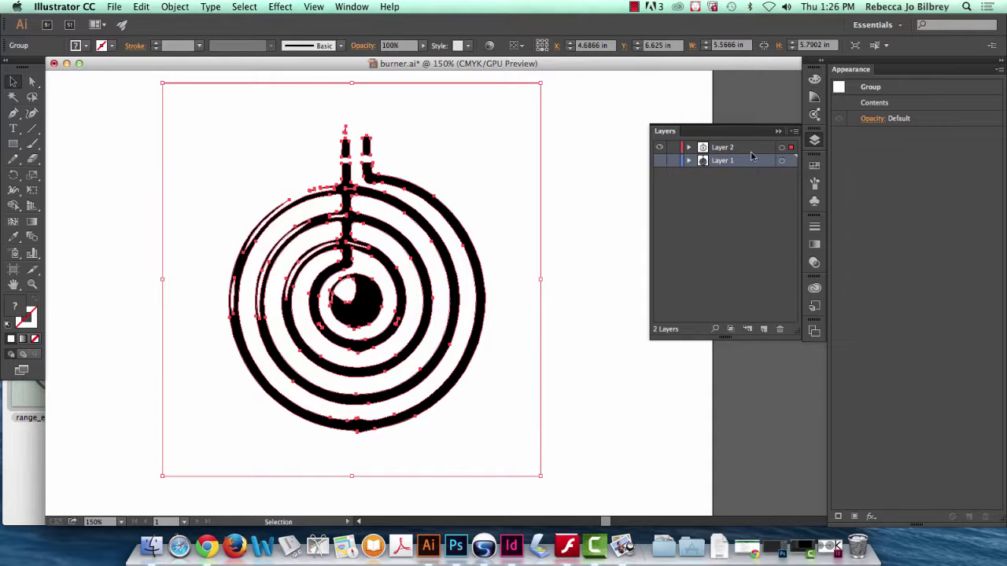
pyautogui.click(763, 329)
# Move the burner artwork between layers, ending on Layer 2, and hide Layer 2.
pyautogui.moveTo(791, 148); pyautogui.dragTo(791, 160)
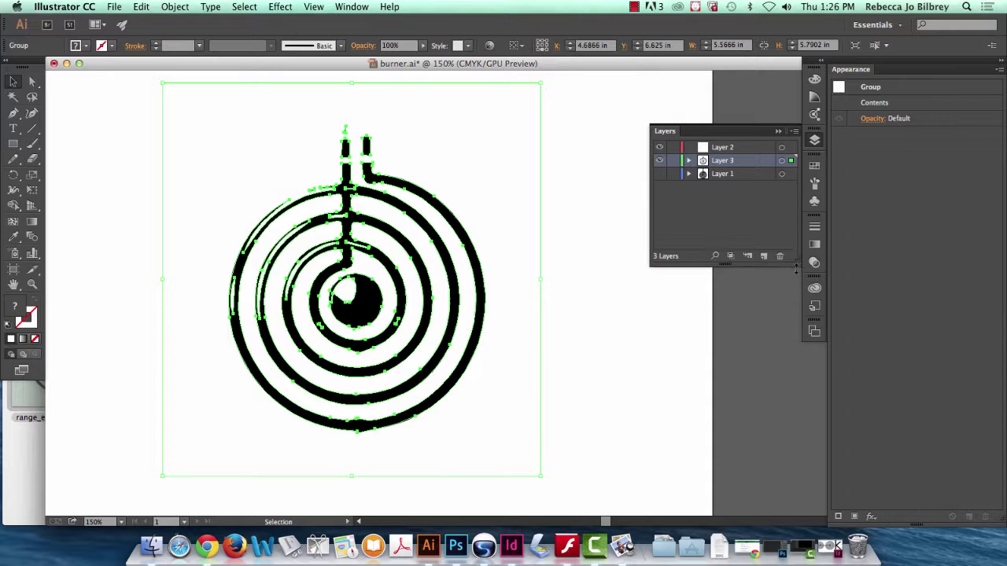
pyautogui.moveTo(801, 337); pyautogui.dragTo(767, 237)
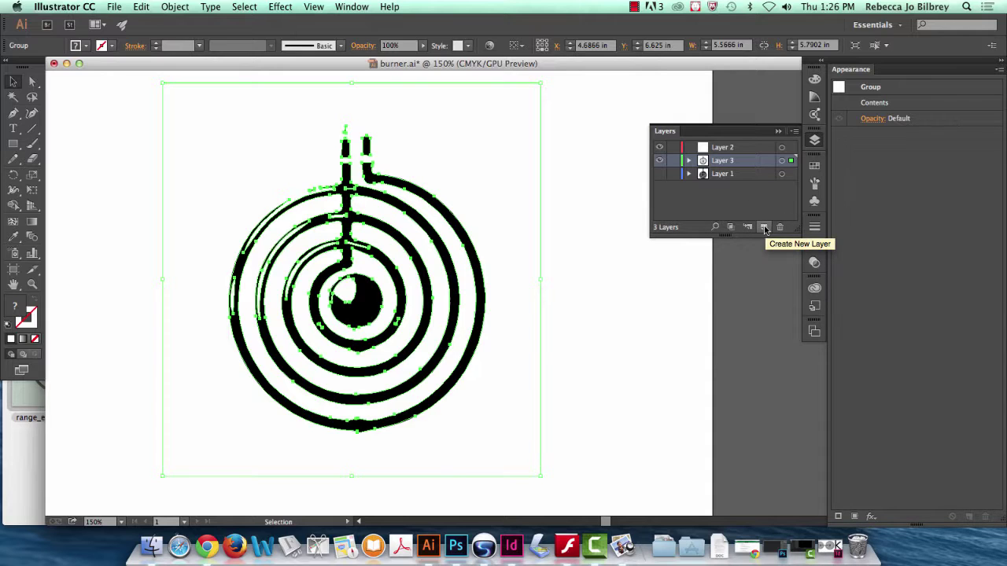
pyautogui.moveTo(790, 161); pyautogui.dragTo(790, 148)
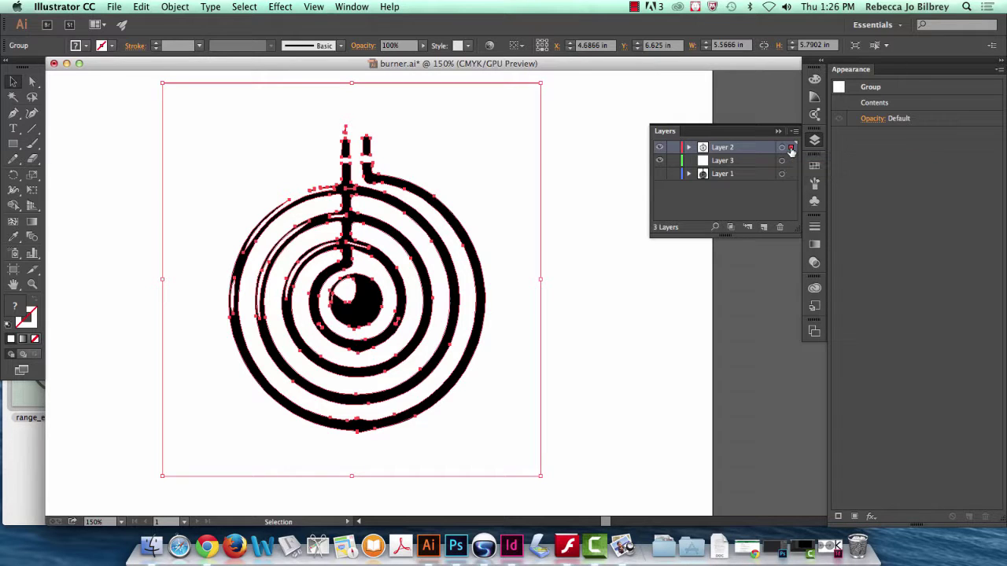
pyautogui.moveTo(792, 150); pyautogui.dragTo(791, 162)
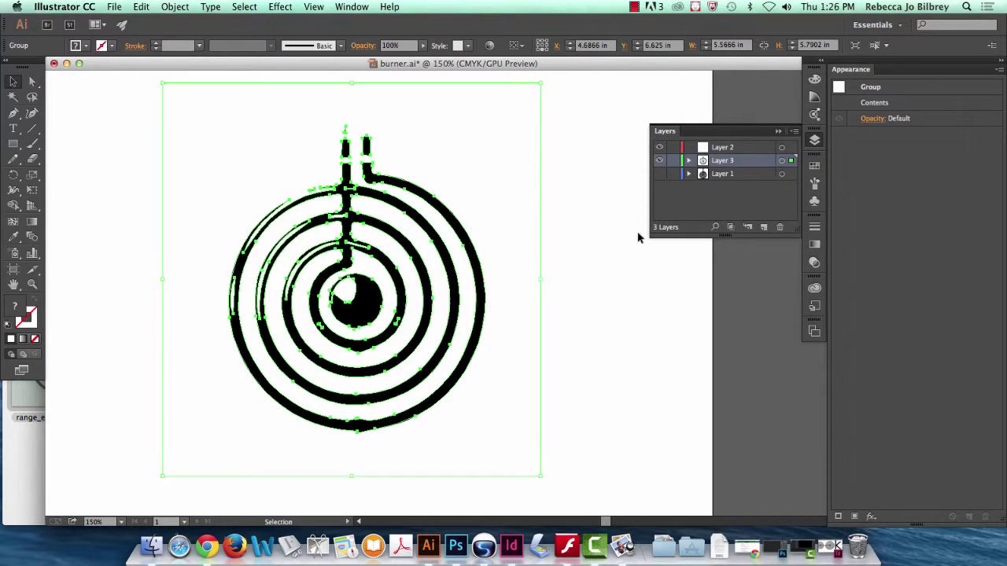
pyautogui.click(660, 148)
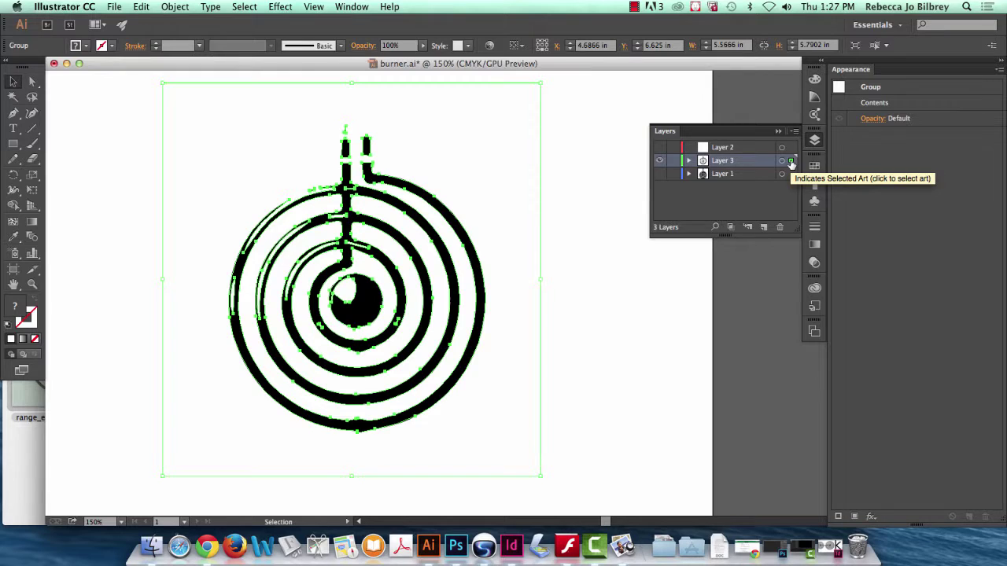
pyautogui.moveTo(792, 162); pyautogui.dragTo(790, 148)
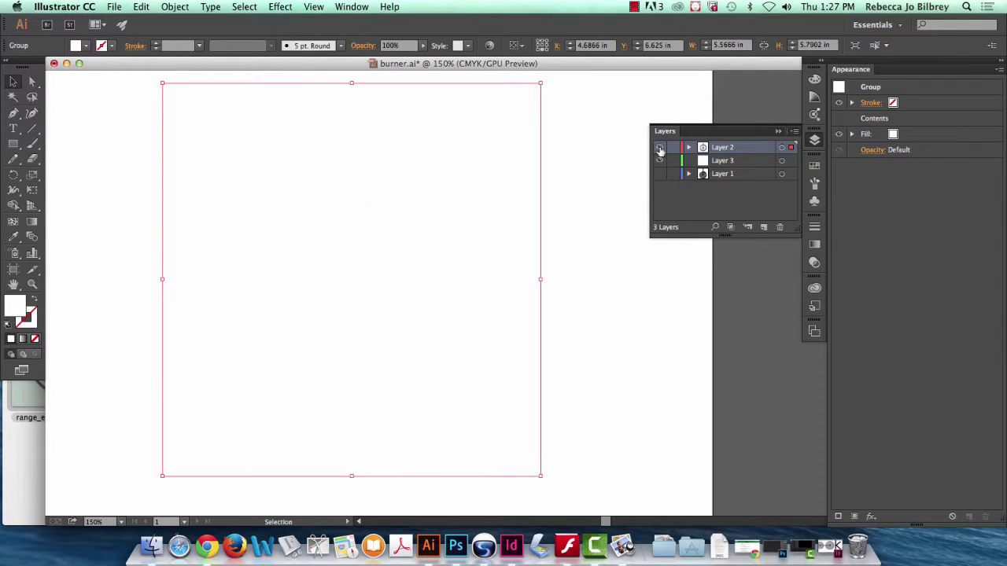
# Show Layer 2 again and switch to the Direct Selection tool.
pyautogui.click(659, 148)
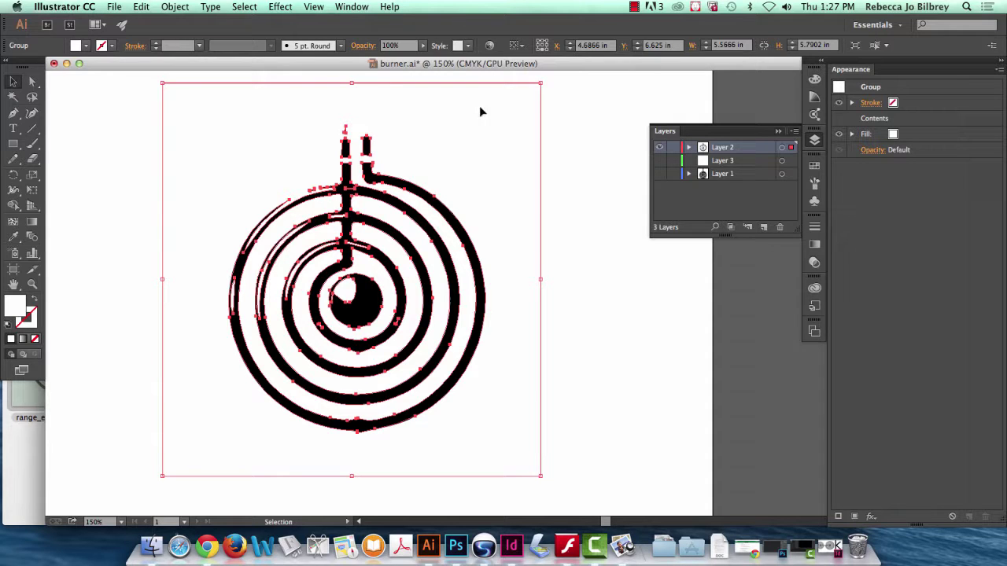
pyautogui.click(33, 84)
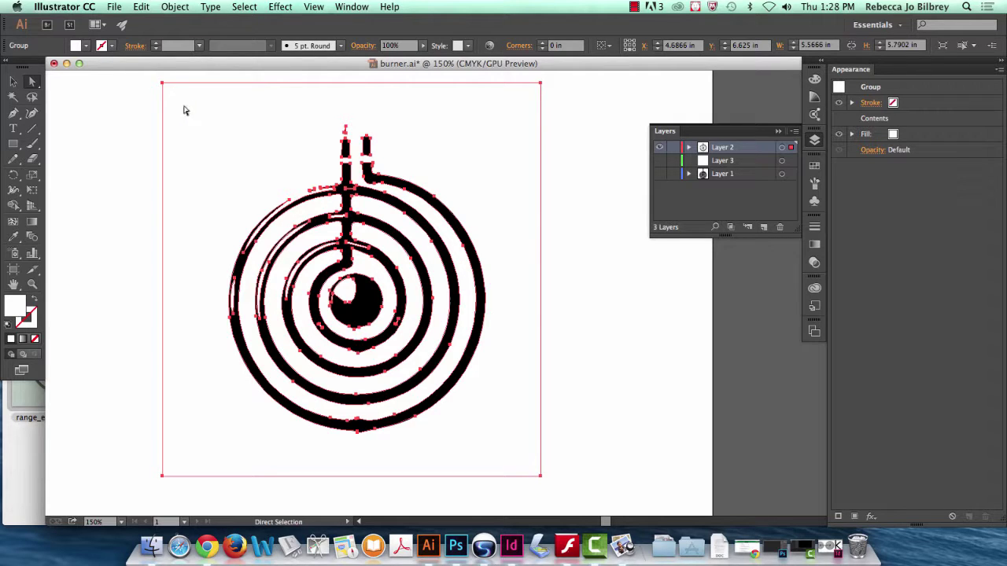
# Marquee the background rectangle's top-left corner and delete the whole rectangle with two Deletes.
pyautogui.moveTo(144, 75); pyautogui.dragTo(178, 101)
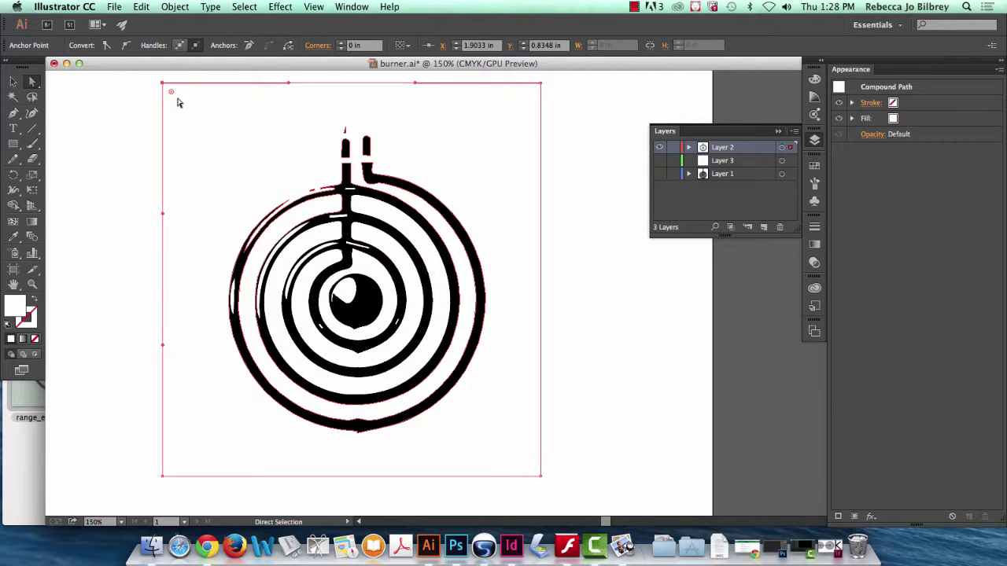
pyautogui.press('Delete')
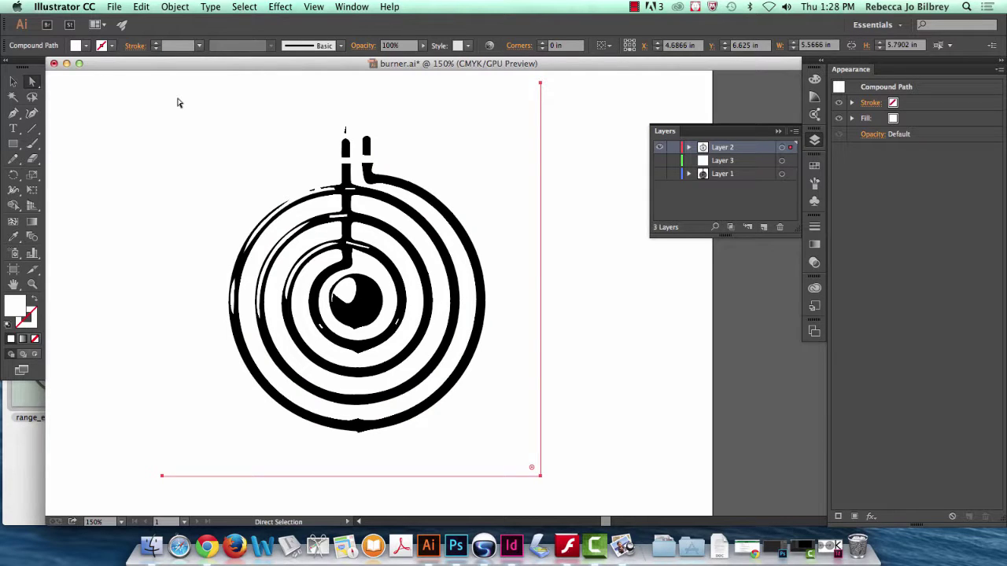
pyautogui.press('Delete')
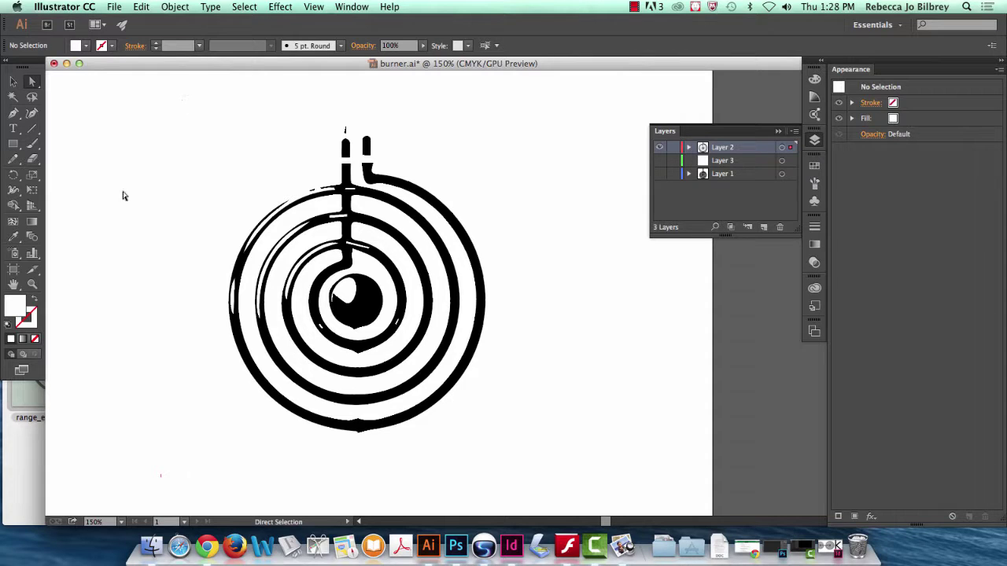
# Zoom in and delete the tiny stray fleck above the burner's left terminal post.
pyautogui.click(32, 284)
pyautogui.click(275, 99)
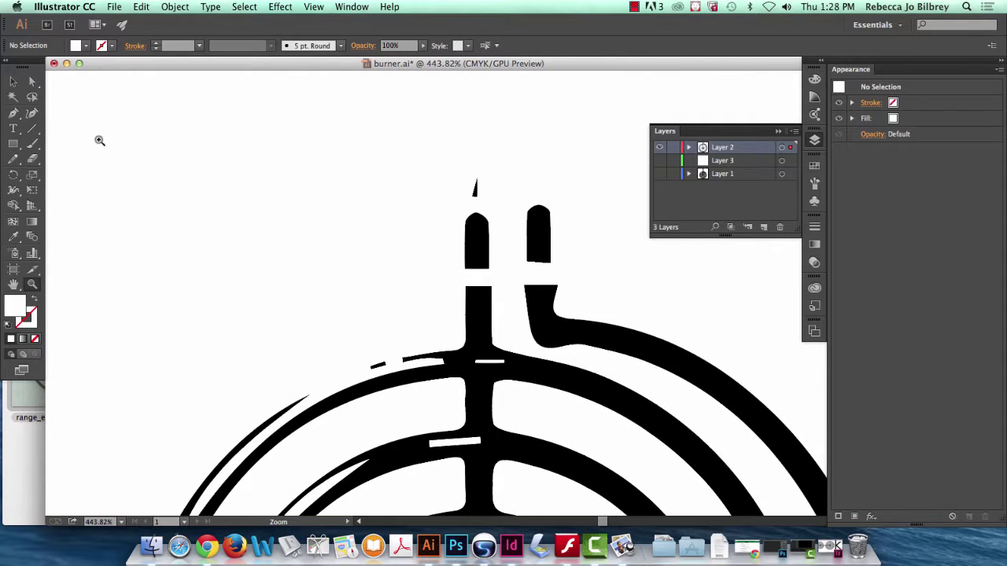
pyautogui.click(32, 81)
pyautogui.moveTo(419, 151); pyautogui.dragTo(514, 221)
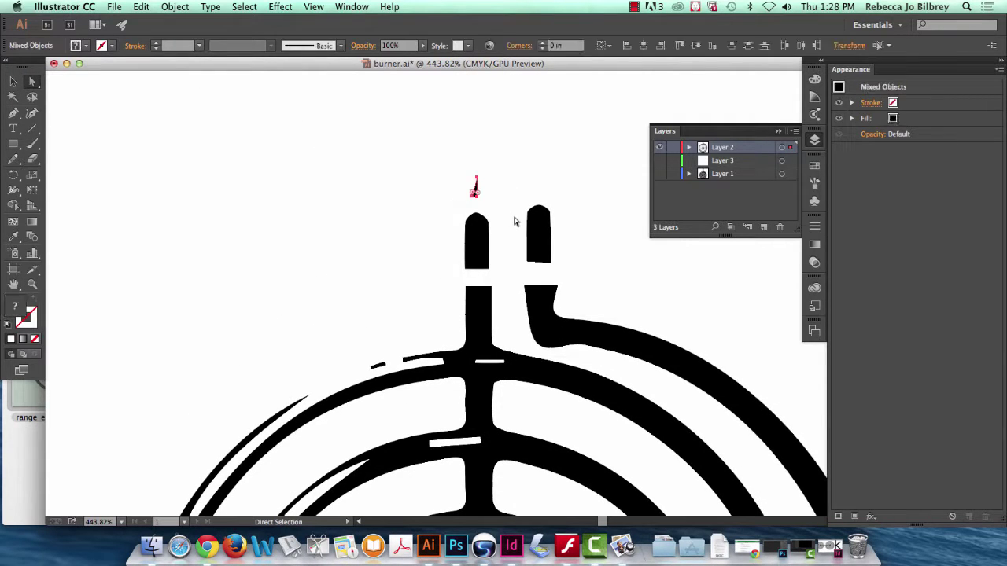
pyautogui.moveTo(386, 130); pyautogui.dragTo(507, 208)
pyautogui.press('Delete')
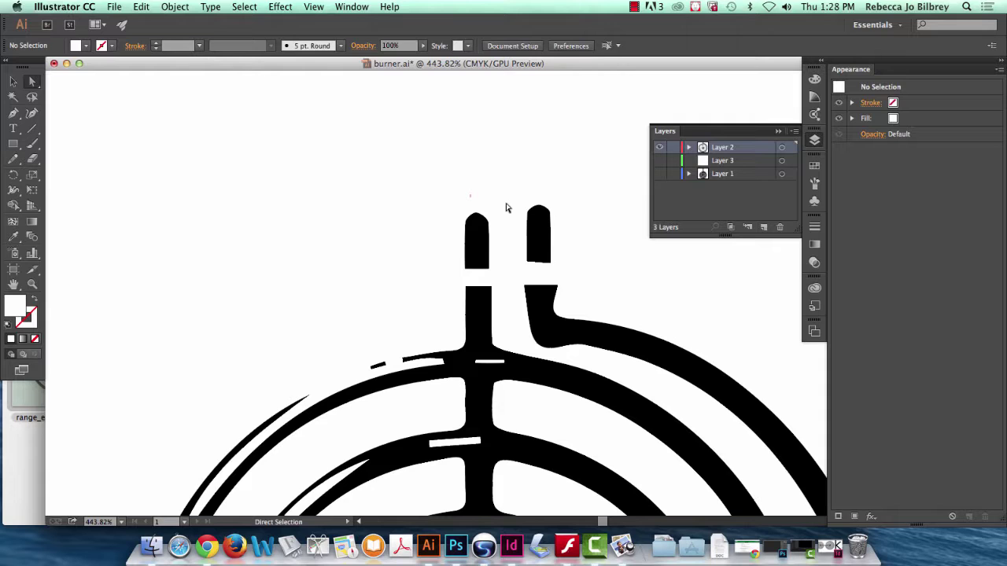
pyautogui.press('super+0')
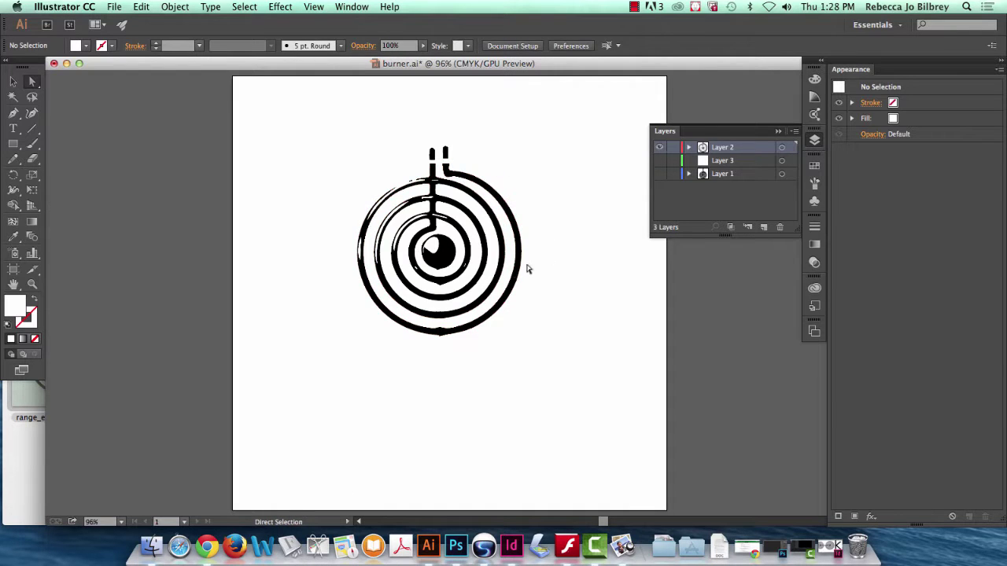
# Zoom in and out until the whole burner spiral fills most of the window.
pyautogui.click(31, 289)
pyautogui.moveTo(378, 157); pyautogui.dragTo(537, 312)
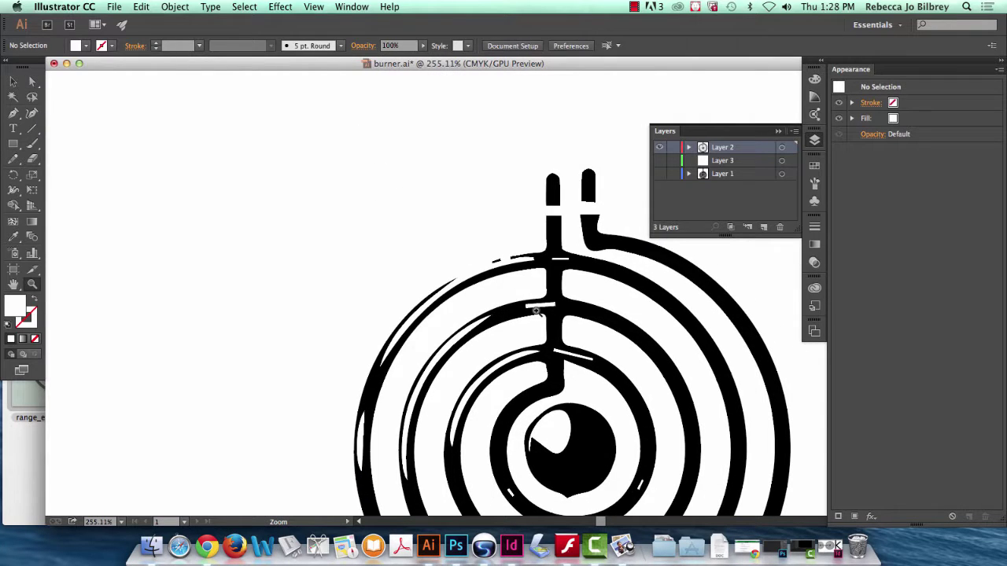
pyautogui.press('super+1')
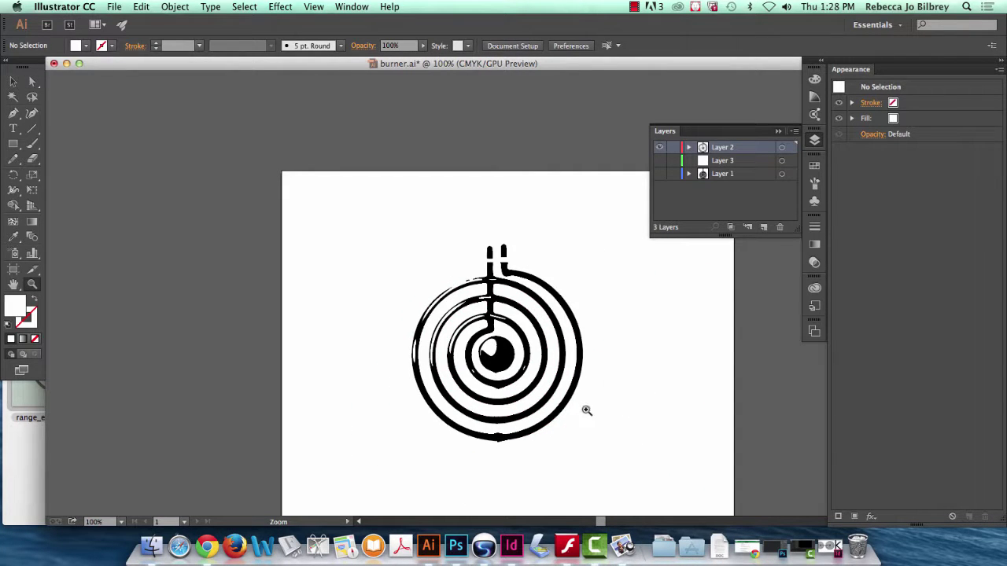
pyautogui.moveTo(606, 441); pyautogui.dragTo(693, 468)
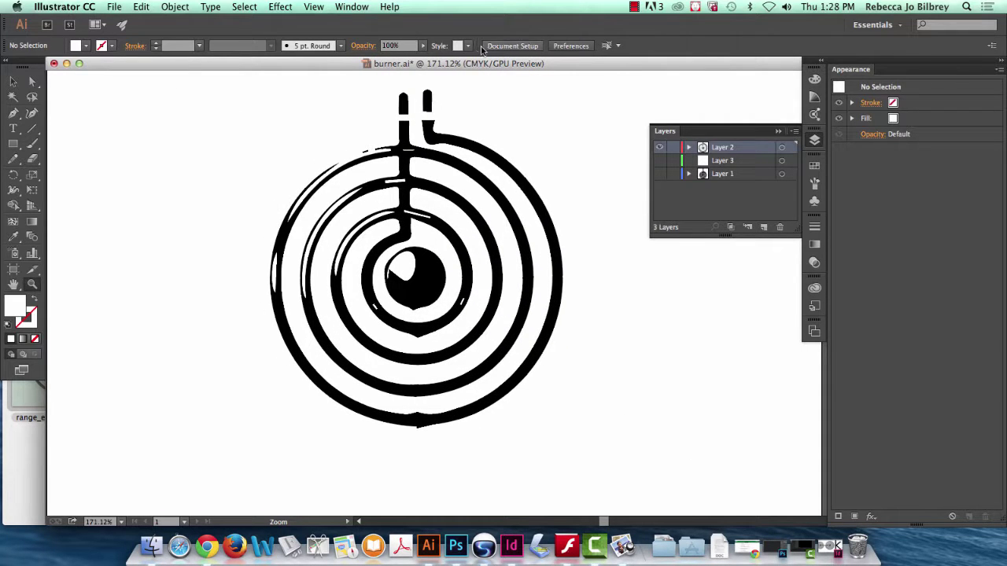
# Drag the solid black centre disc out of the spiral to the burner's right.
pyautogui.click(32, 81)
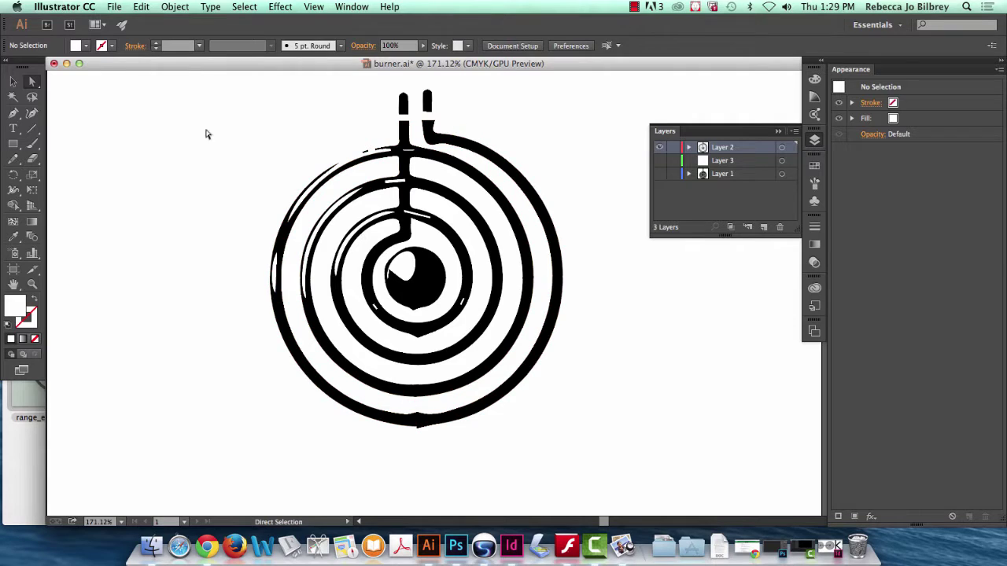
pyautogui.click(434, 284)
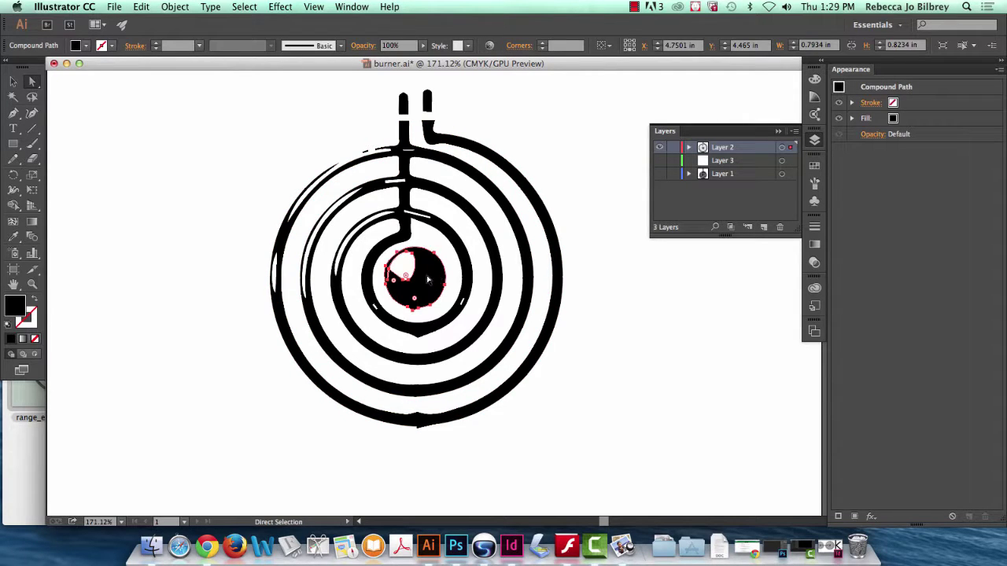
pyautogui.moveTo(428, 280); pyautogui.dragTo(657, 321)
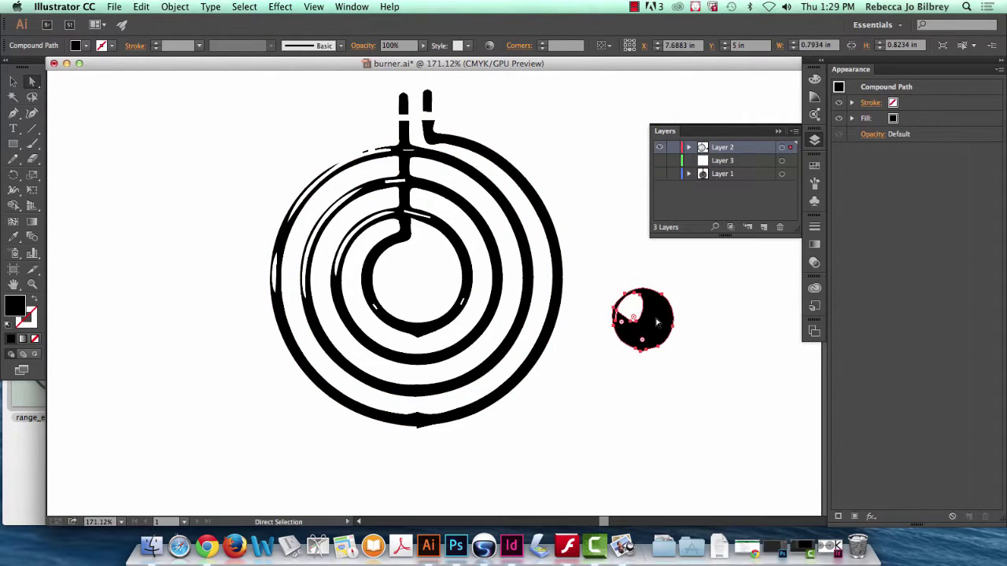
# Reposition the white ring pieces and send the misplaced white ring behind the black rings.
pyautogui.click(421, 281)
pyautogui.moveTo(445, 250); pyautogui.dragTo(432, 271)
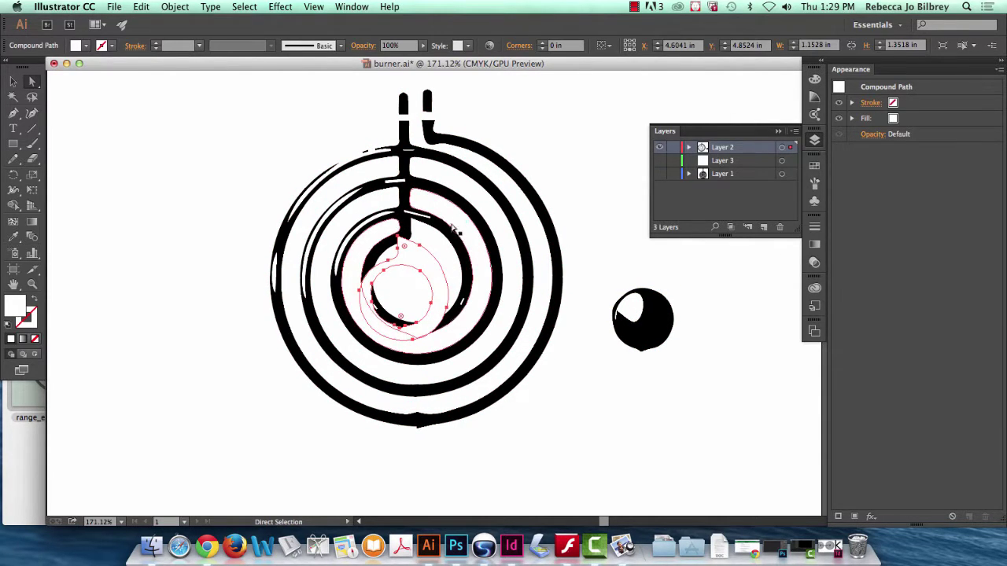
pyautogui.moveTo(449, 226); pyautogui.dragTo(486, 273)
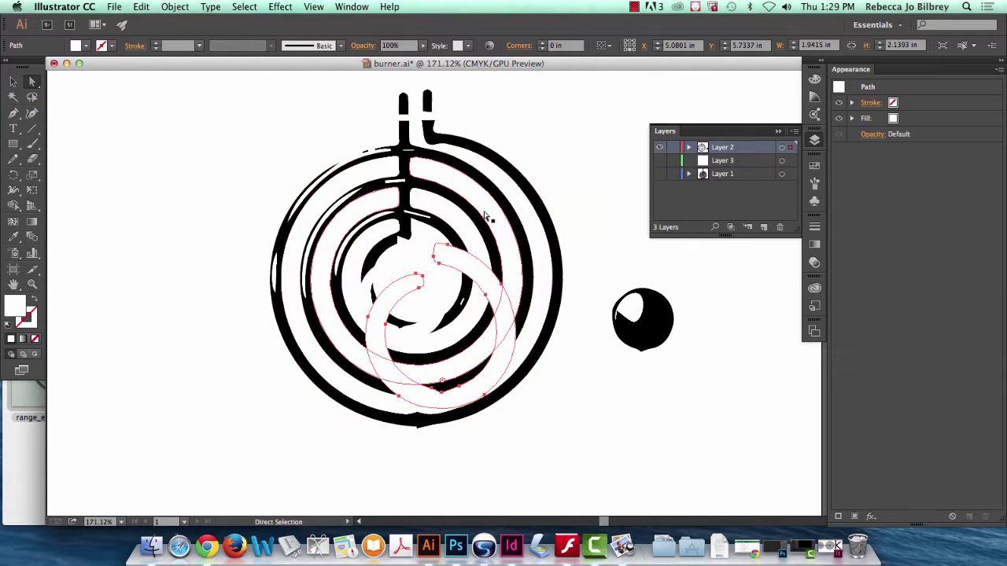
pyautogui.moveTo(488, 218); pyautogui.dragTo(551, 249)
pyautogui.moveTo(505, 183); pyautogui.dragTo(572, 195)
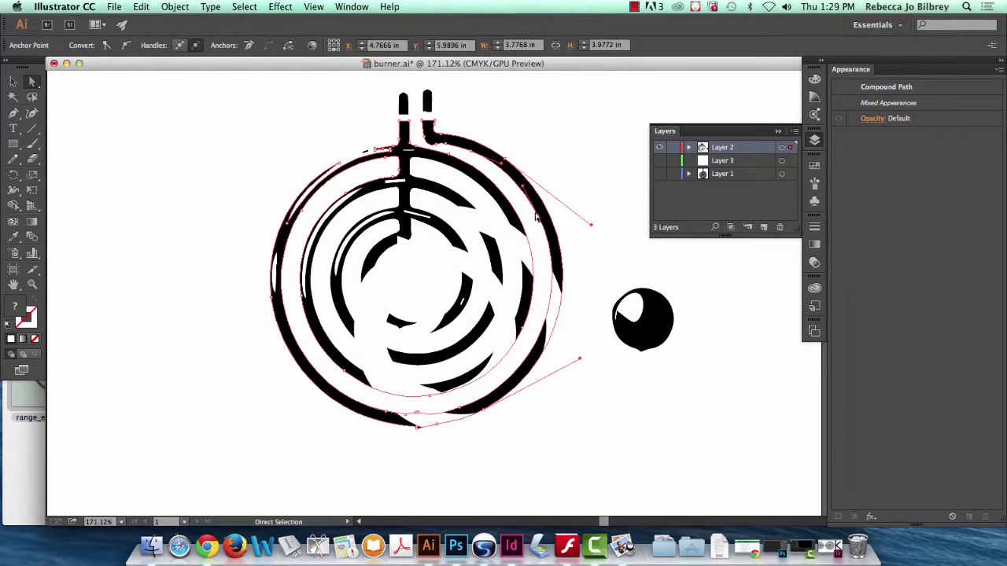
pyautogui.click(606, 470)
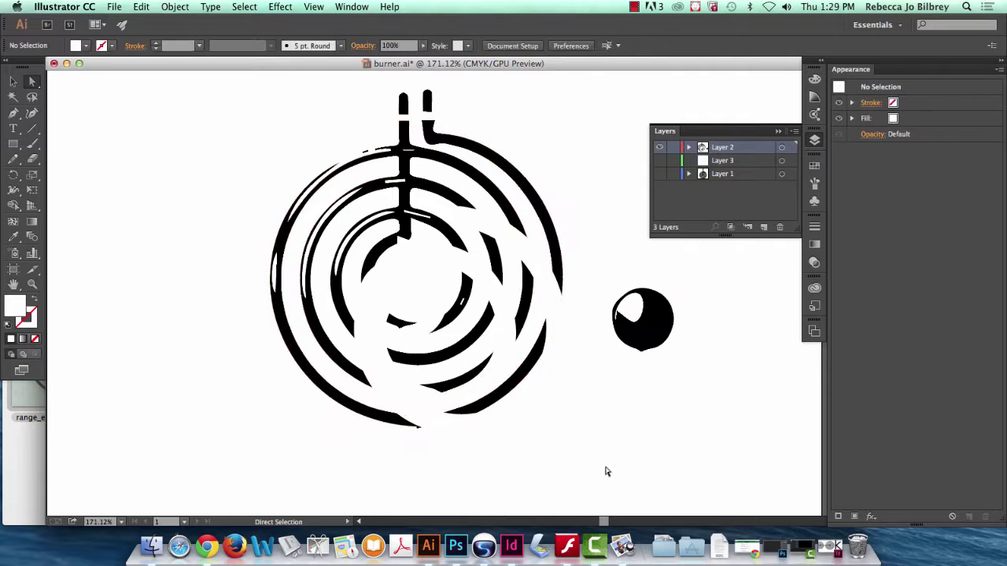
pyautogui.click(560, 407)
pyautogui.press('super+shift+bracketleft')
pyautogui.click(615, 281)
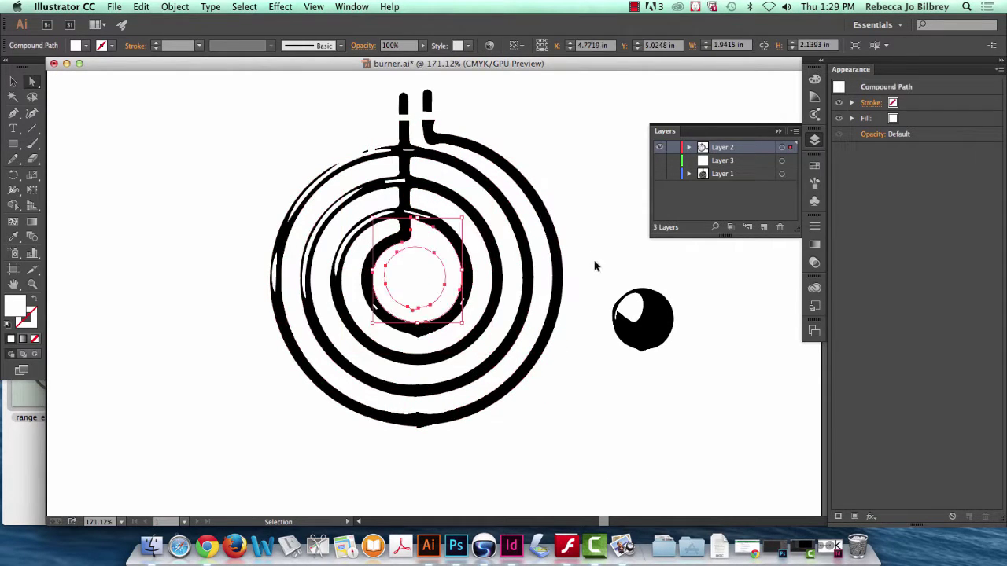
pyautogui.click(464, 287)
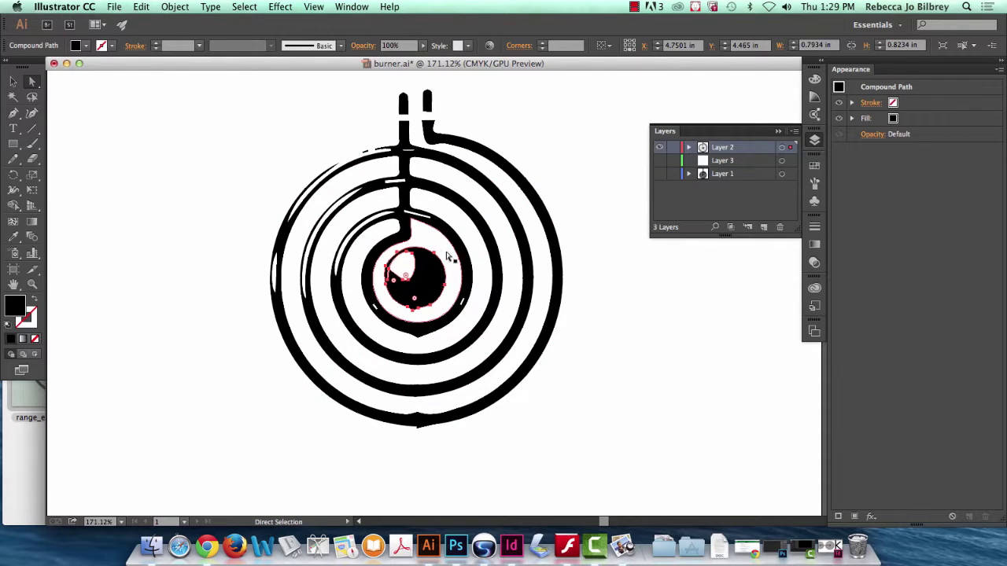
pyautogui.click(443, 248)
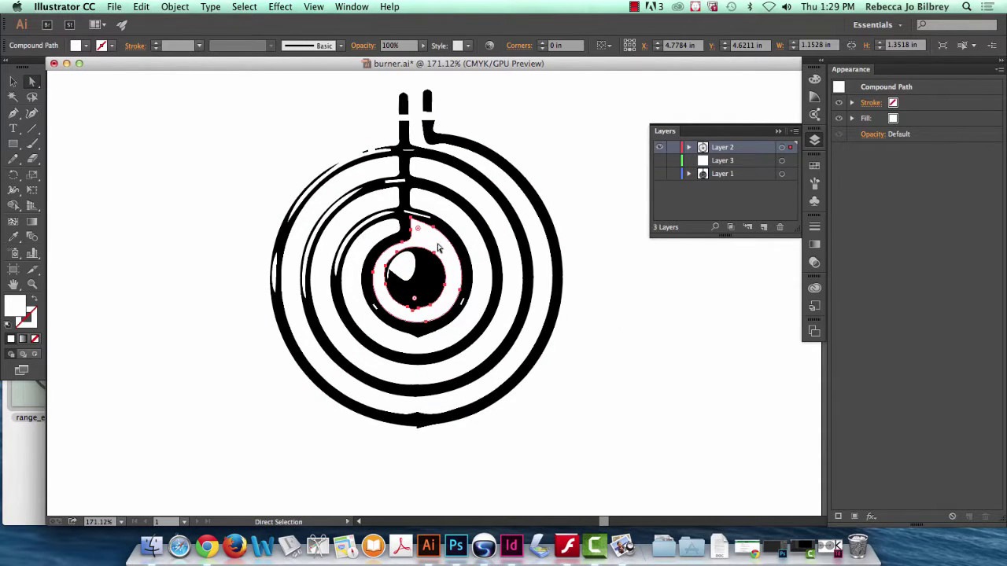
pyautogui.click(32, 82)
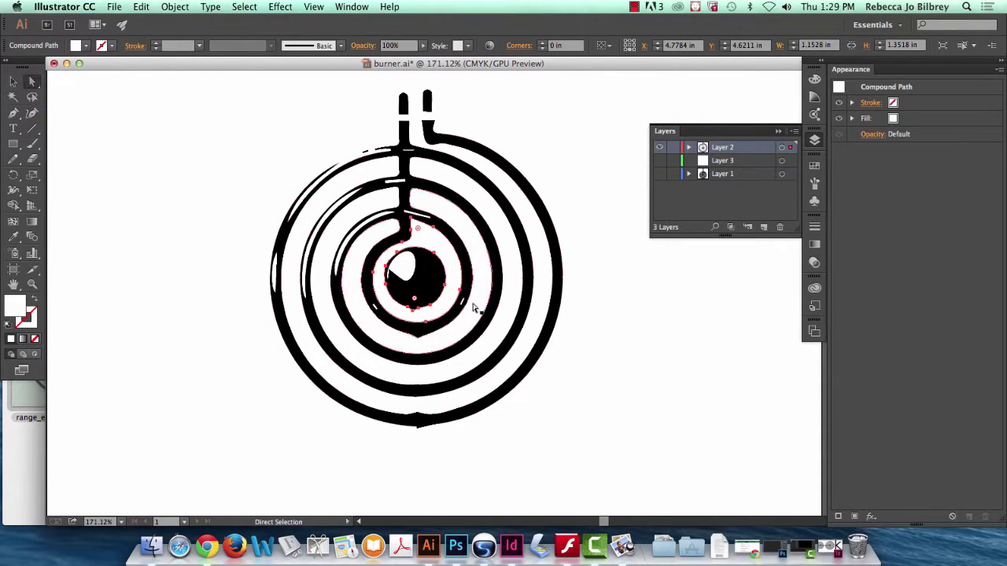
pyautogui.click(432, 237)
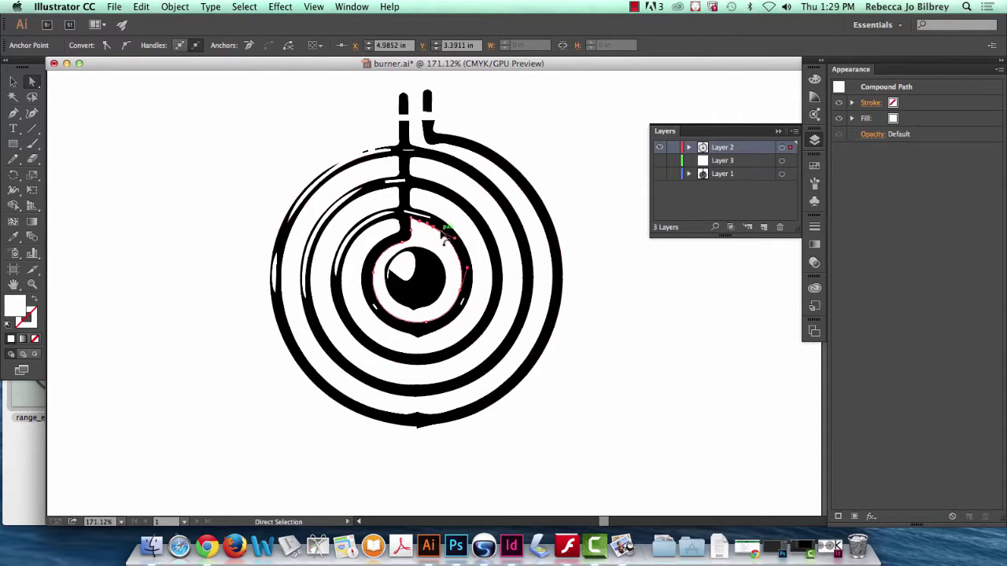
pyautogui.click(438, 231)
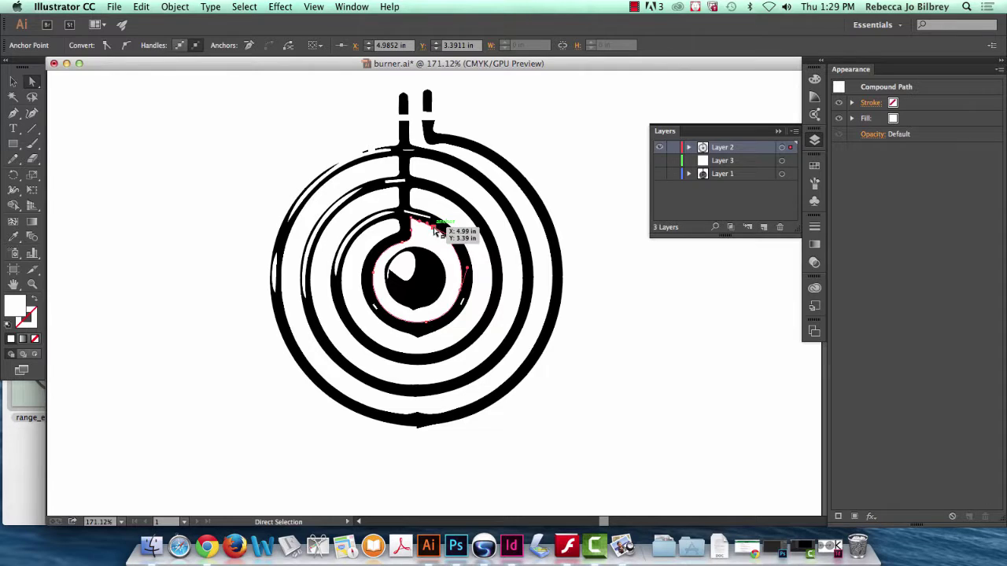
pyautogui.click(505, 262)
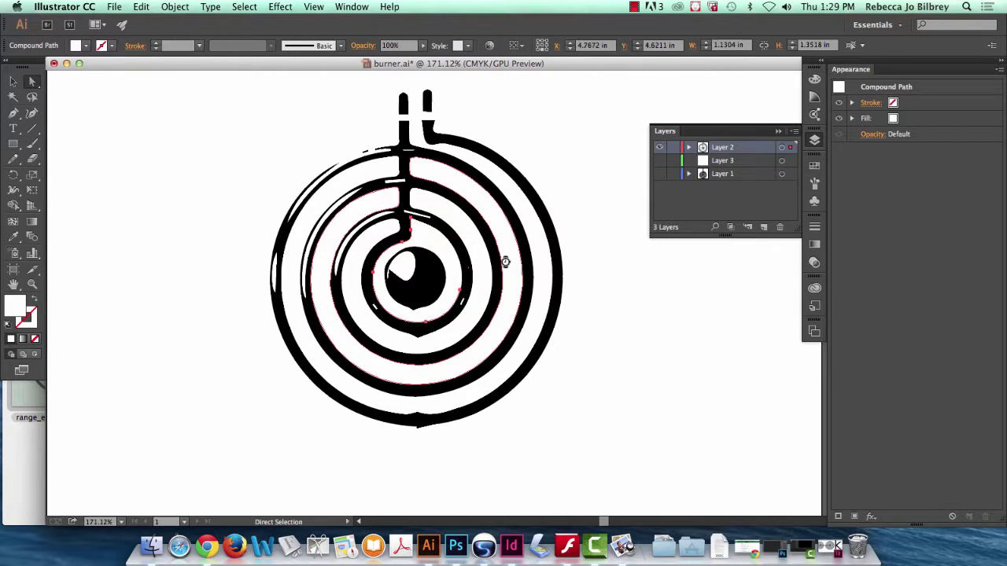
pyautogui.press('super+shift+a')
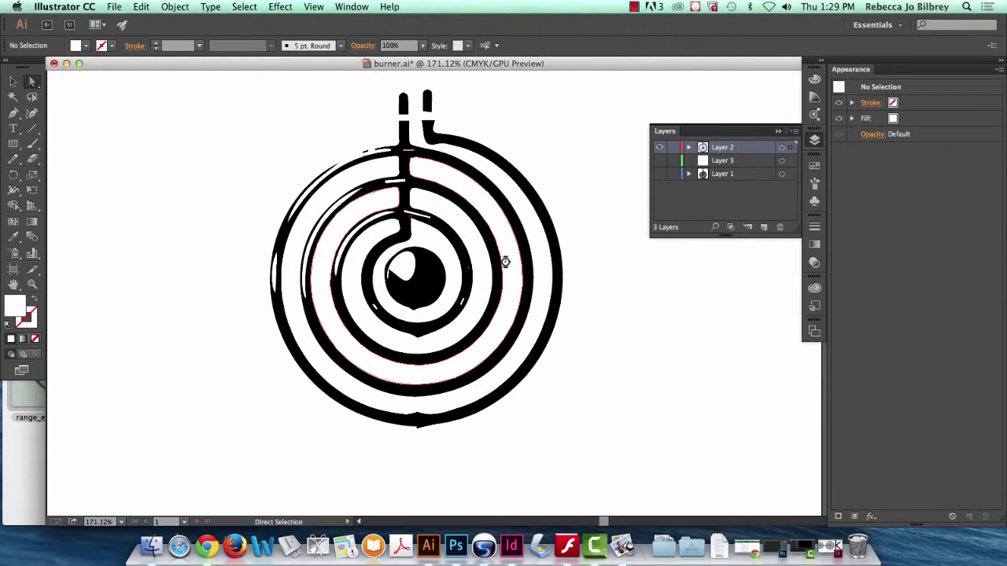
pyautogui.click(472, 238)
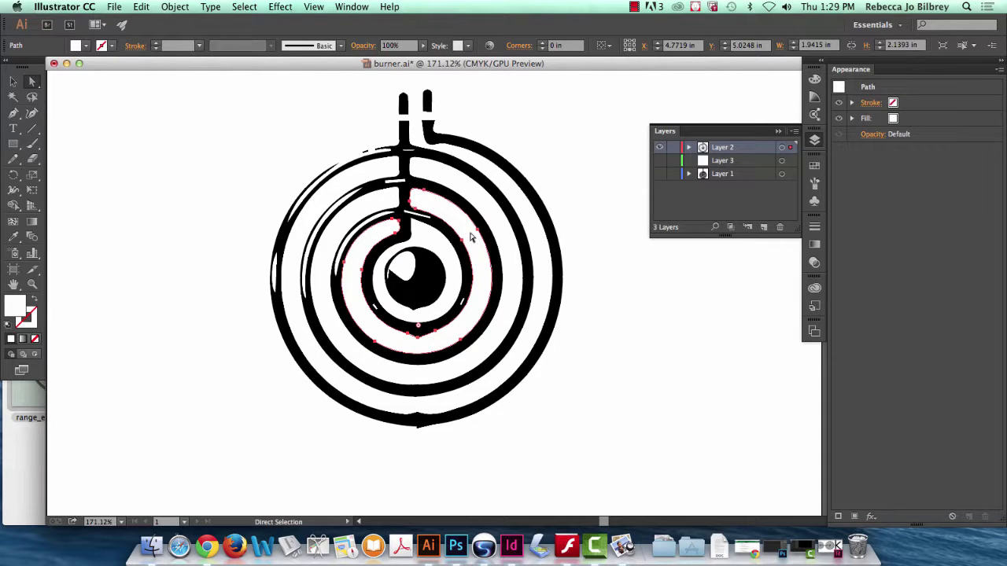
pyautogui.press('super+shift+a')
pyautogui.click(484, 229)
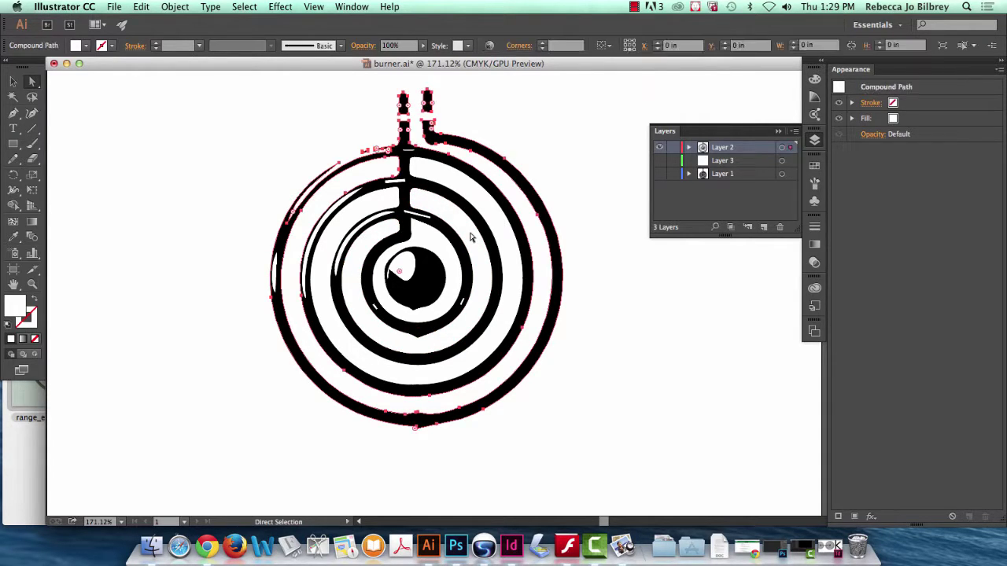
pyautogui.click(492, 220)
pyautogui.press('super+shift+a')
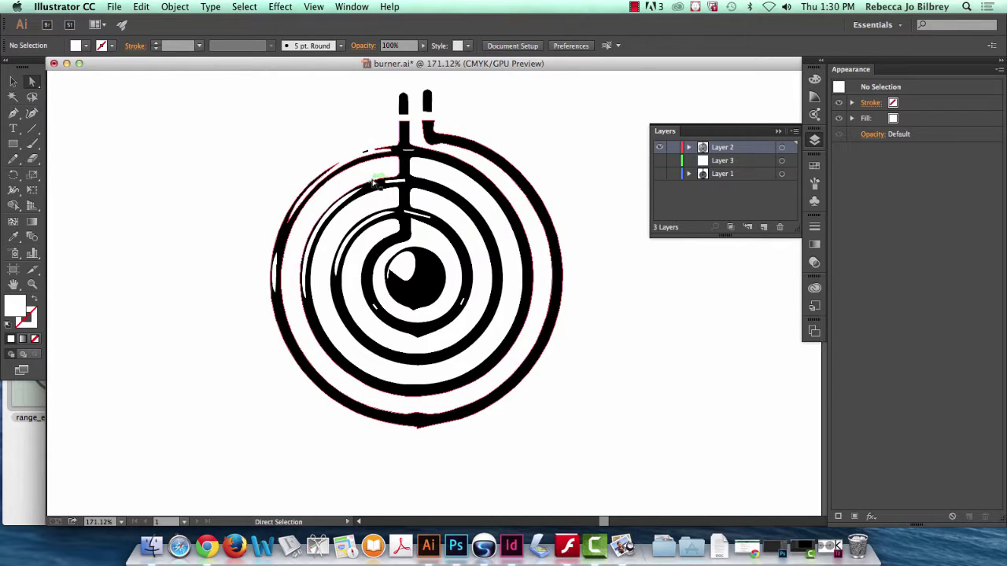
pyautogui.click(340, 200)
pyautogui.click(334, 198)
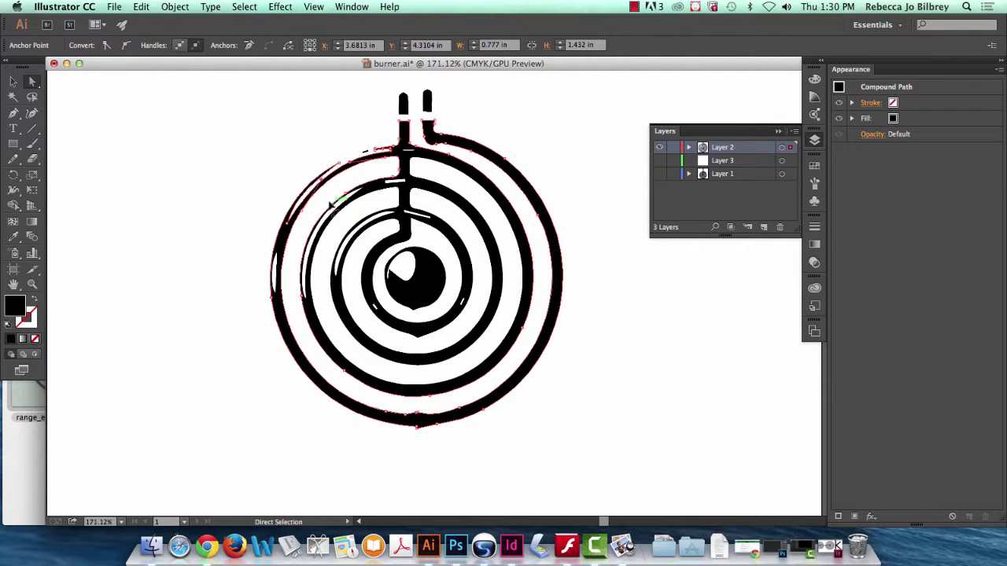
pyautogui.click(338, 207)
pyautogui.moveTo(338, 221); pyautogui.dragTo(533, 245)
pyautogui.press('super+z')
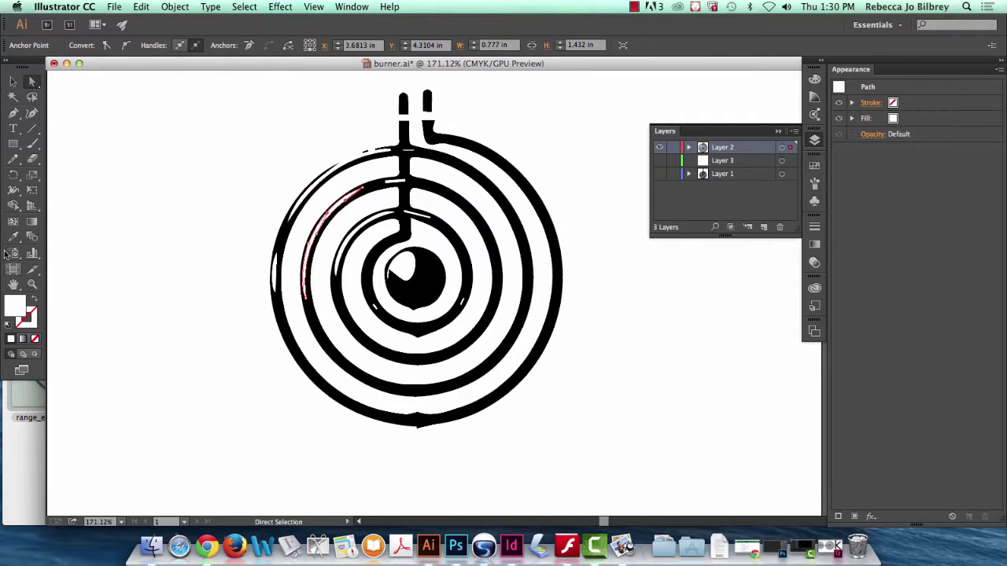
pyautogui.click(32, 284)
# Zoom into the rings' left side and drag the white sliver left off the outer ring.
pyautogui.moveTo(216, 178); pyautogui.dragTo(385, 256)
pyautogui.scroll(-5, 499, 349)
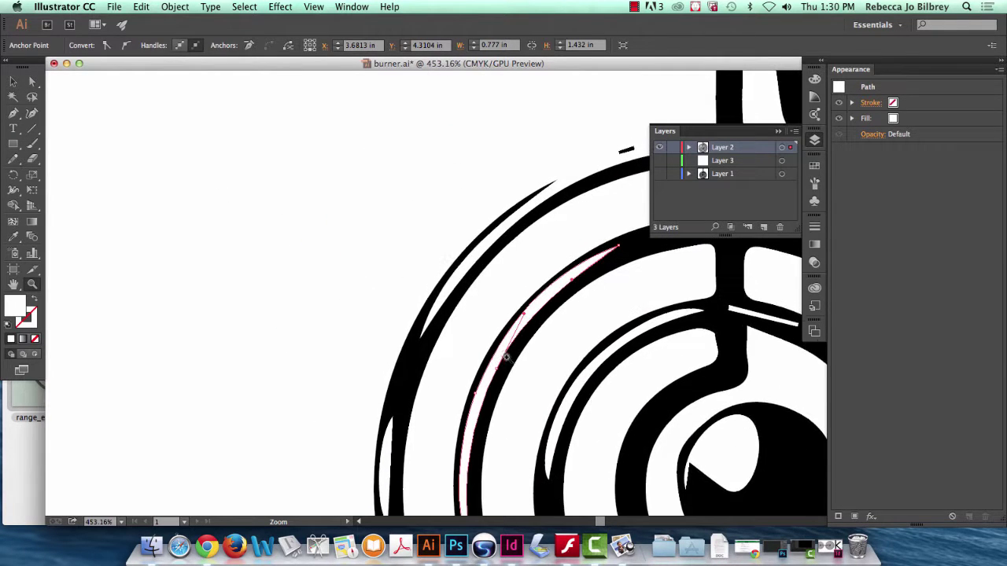
pyautogui.click(32, 81)
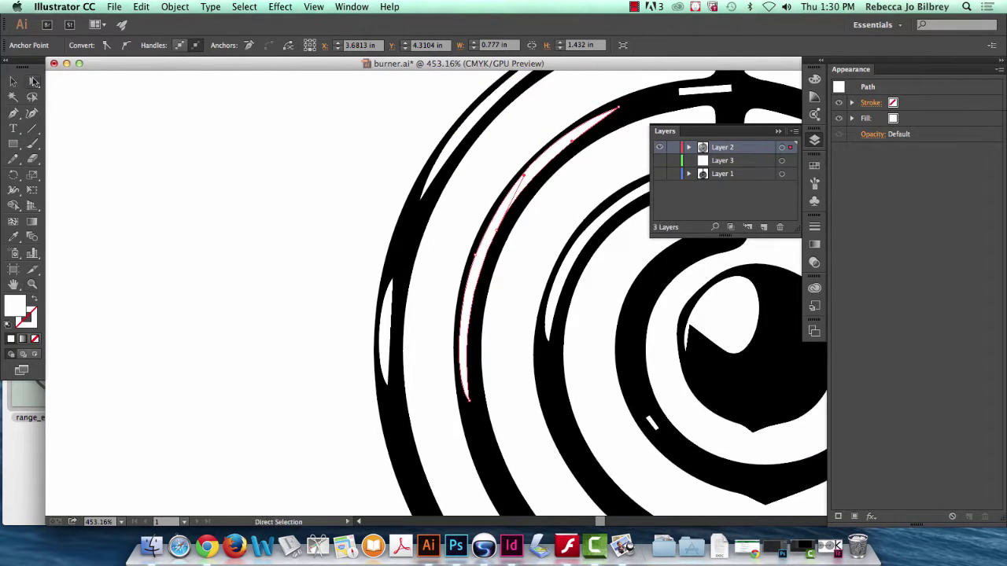
pyautogui.click(128, 155)
pyautogui.click(386, 329)
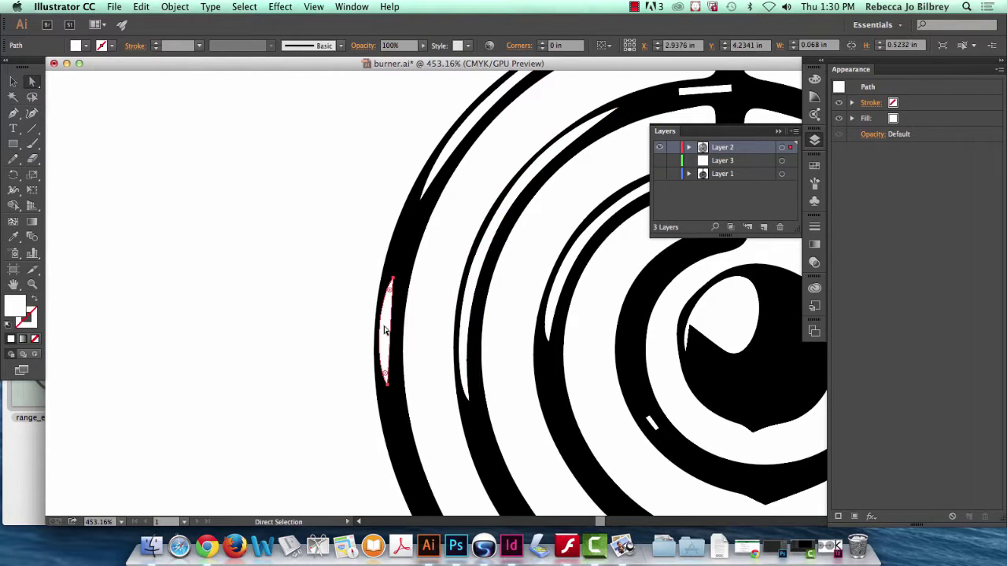
pyautogui.moveTo(386, 331); pyautogui.dragTo(334, 325)
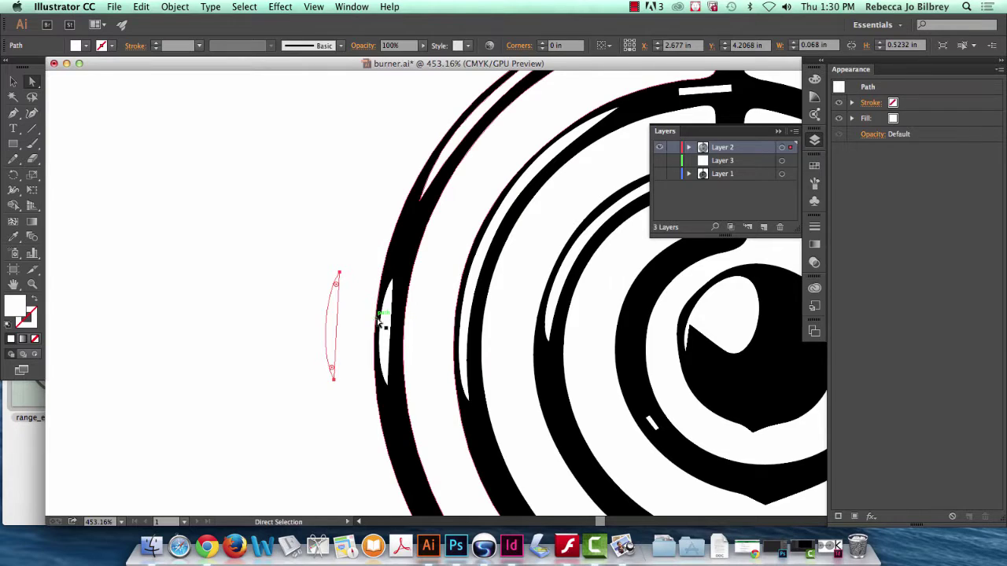
# Move the sliver onto blank artboard, then draw a white rectangle just left of the ring.
pyautogui.click(317, 306)
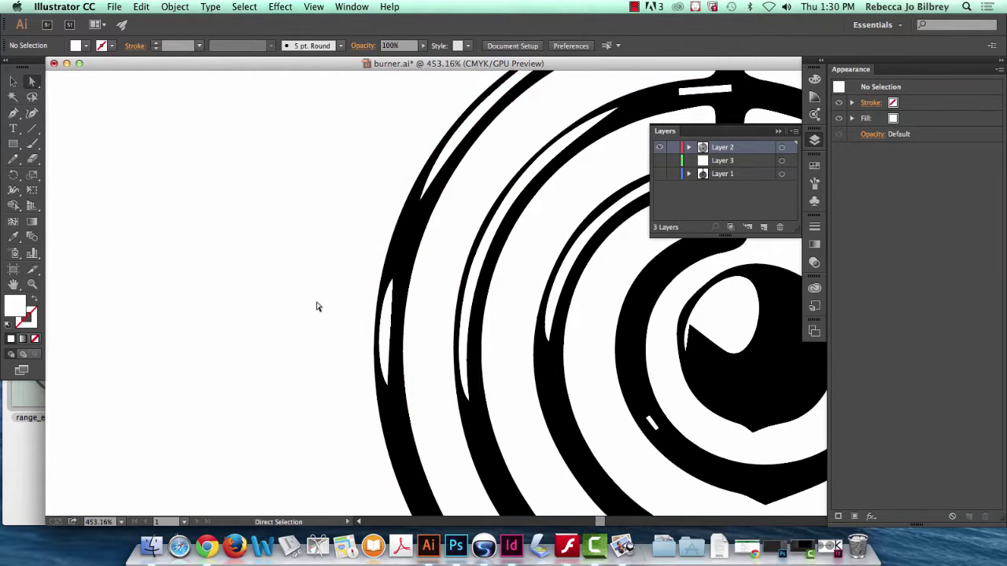
pyautogui.hotkey('ctrl', 'z')
pyautogui.hotkey('ctrl', 'z')
pyautogui.hotkey('ctrl', 'z')
pyautogui.hotkey('ctrl', 'z')
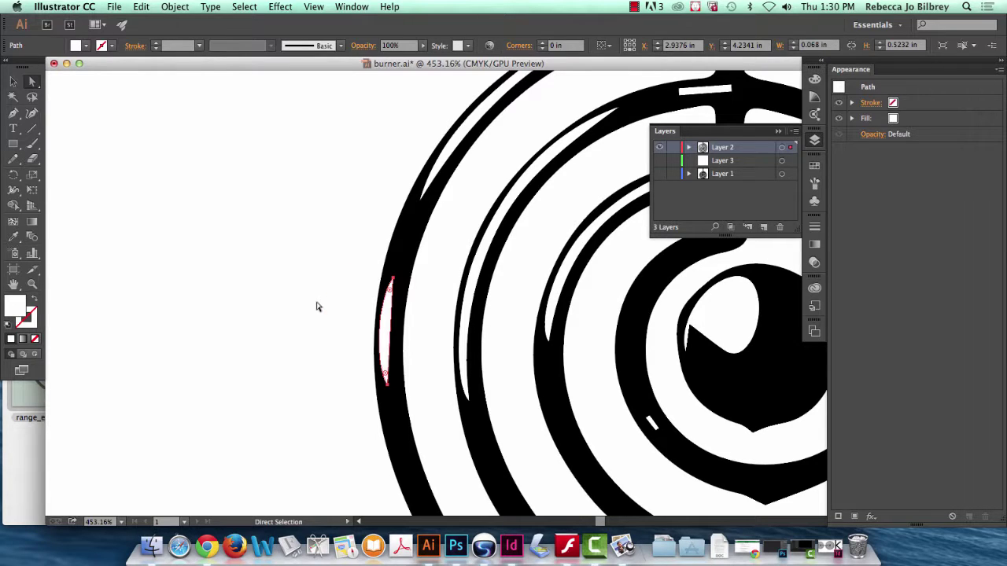
pyautogui.moveTo(387, 323); pyautogui.dragTo(310, 281)
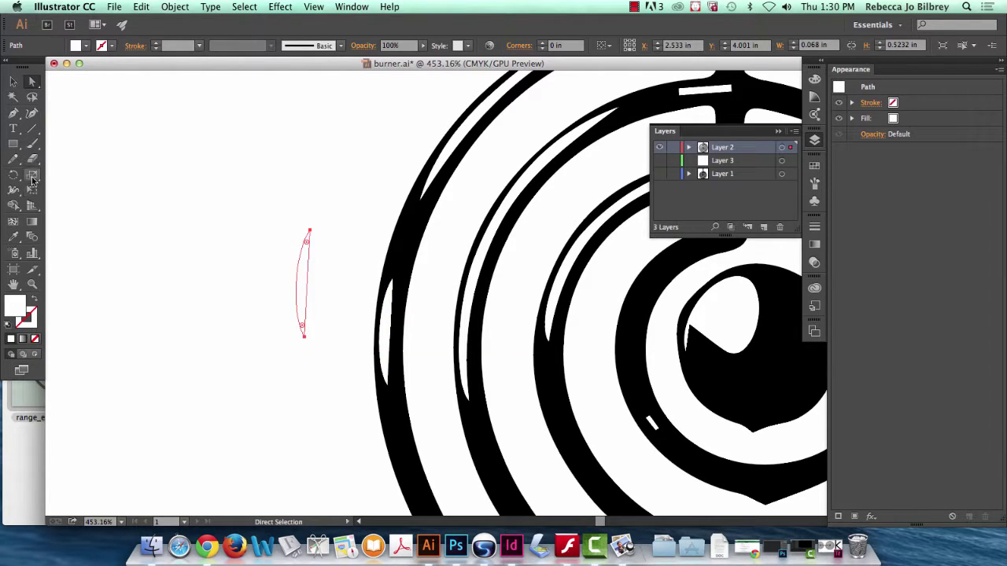
pyautogui.click(13, 144)
pyautogui.moveTo(237, 304); pyautogui.dragTo(375, 389)
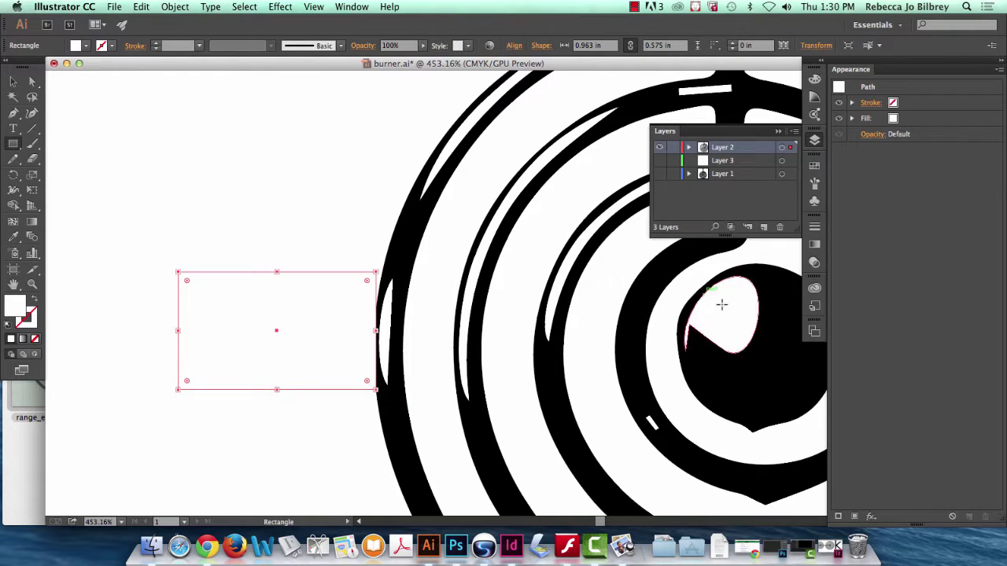
# Fill the rectangle red, widen it to overlap the ring, and send it behind the artwork.
pyautogui.click(815, 167)
pyautogui.click(694, 193)
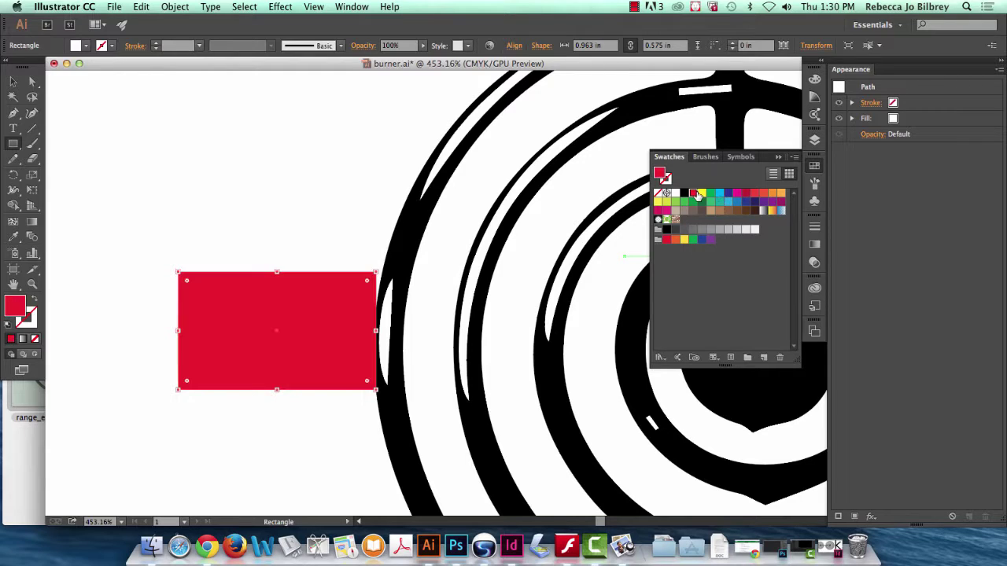
pyautogui.click(13, 82)
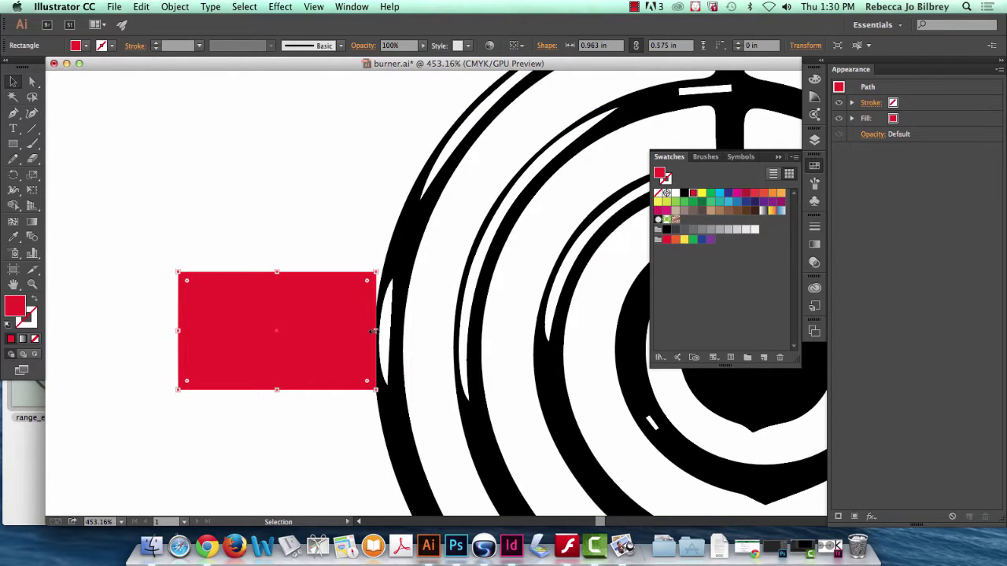
pyautogui.moveTo(376, 330); pyautogui.dragTo(399, 331)
pyautogui.click(175, 6)
pyautogui.moveTo(247, 33)
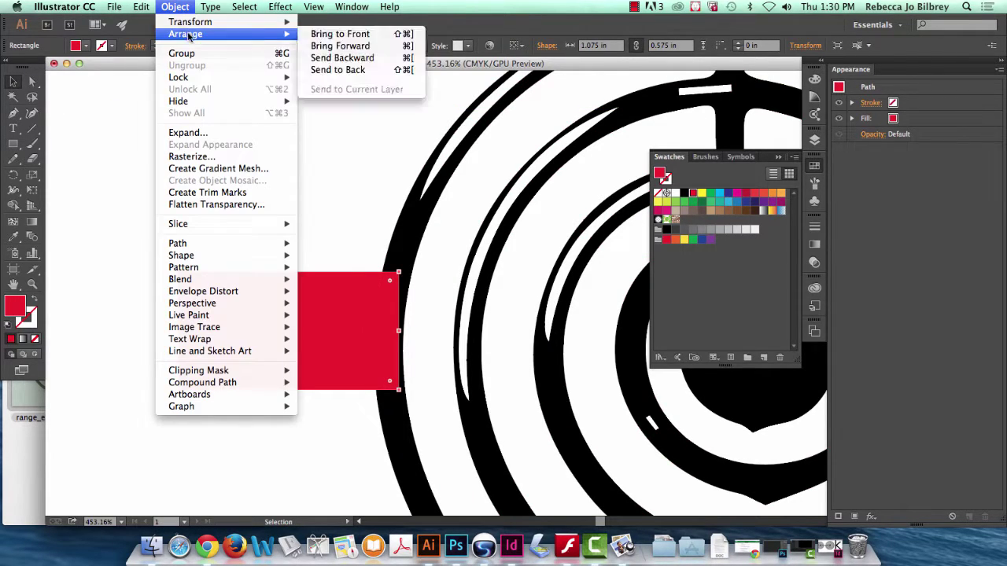
pyautogui.click(348, 71)
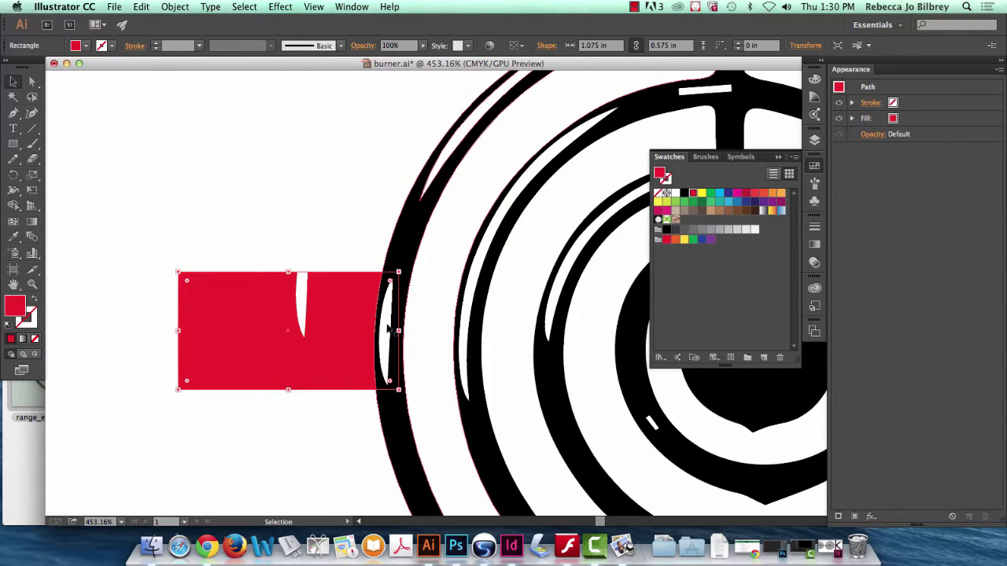
# Delete the white sliver, then try moving the black ring artwork and put it back.
pyautogui.press('a')
pyautogui.click(309, 307)
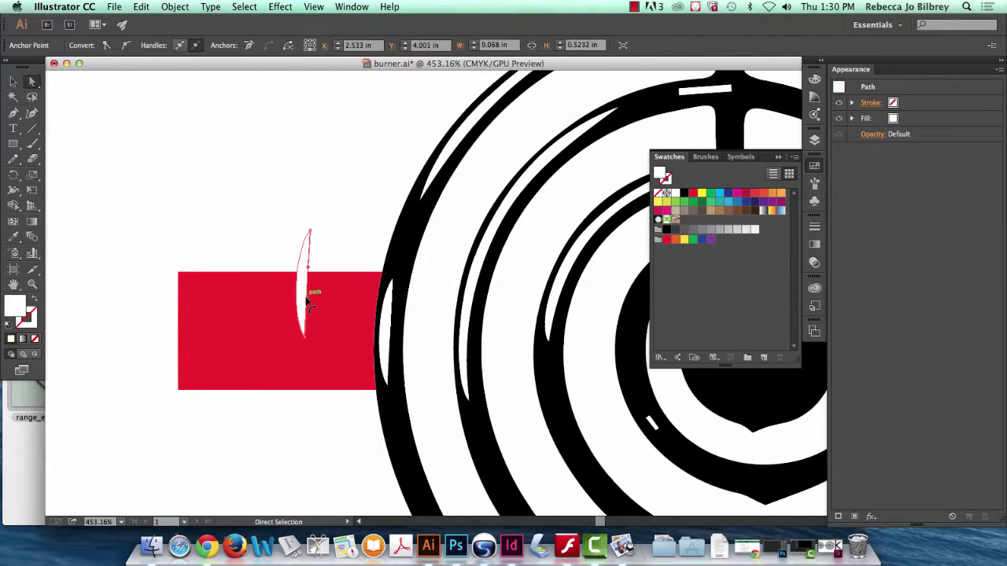
pyautogui.press('Delete')
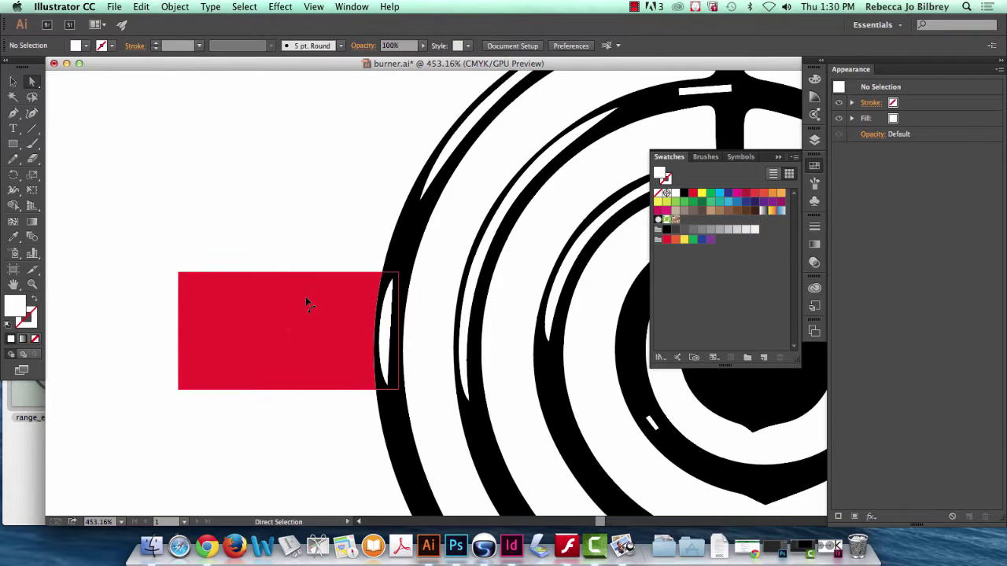
pyautogui.click(381, 324)
pyautogui.click(383, 336)
pyautogui.click(385, 336)
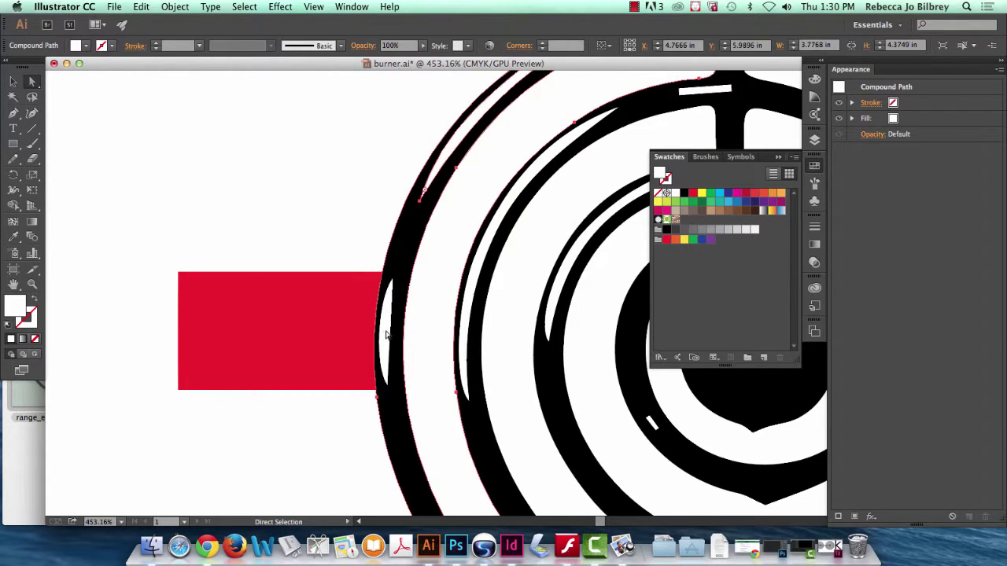
pyautogui.moveTo(385, 336); pyautogui.dragTo(189, 292)
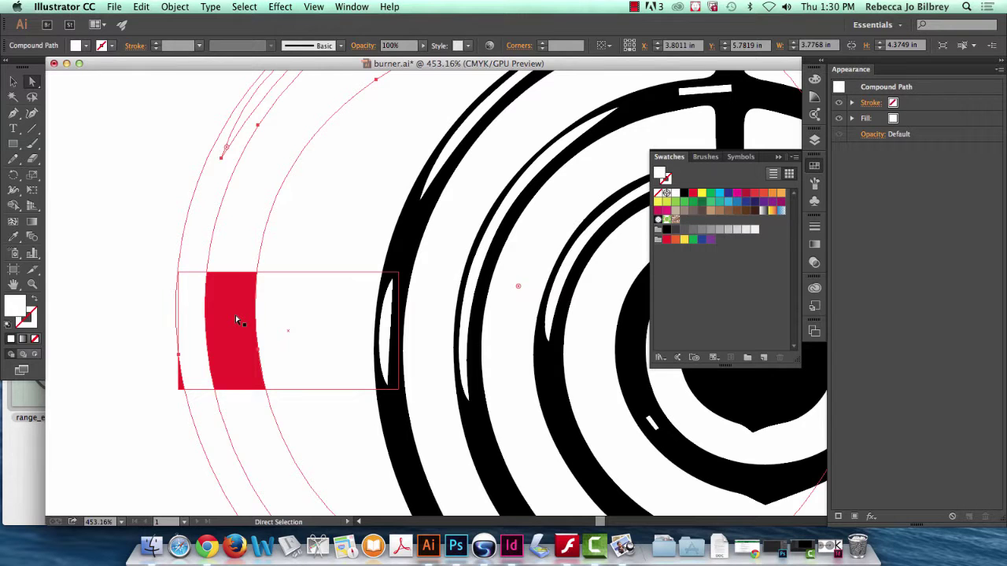
pyautogui.press('Delete')
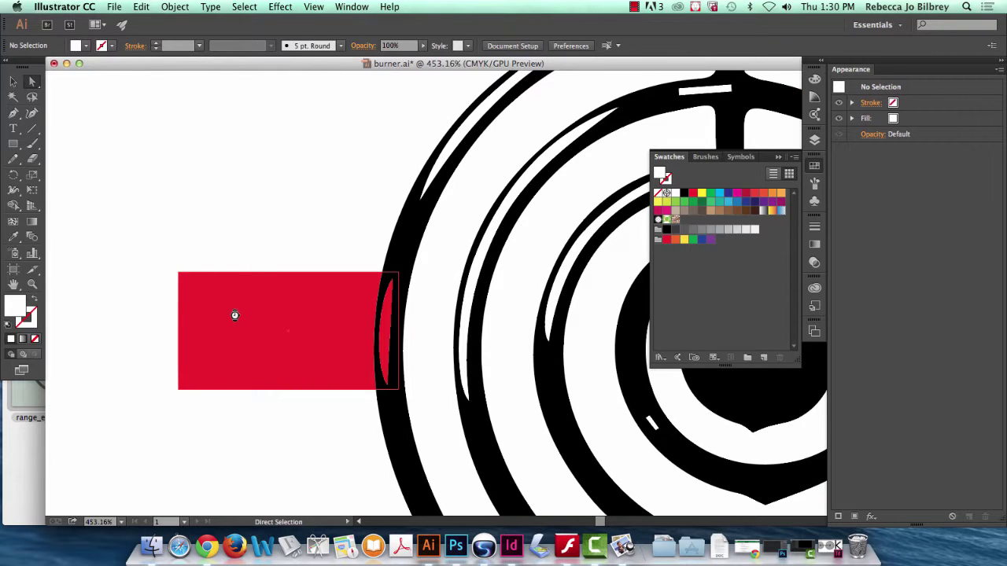
pyautogui.moveTo(387, 331)
pyautogui.mouseDown()
pyautogui.moveTo(191, 331)
pyautogui.moveTo(385, 325)
pyautogui.mouseUp()
pyautogui.click(383, 322)
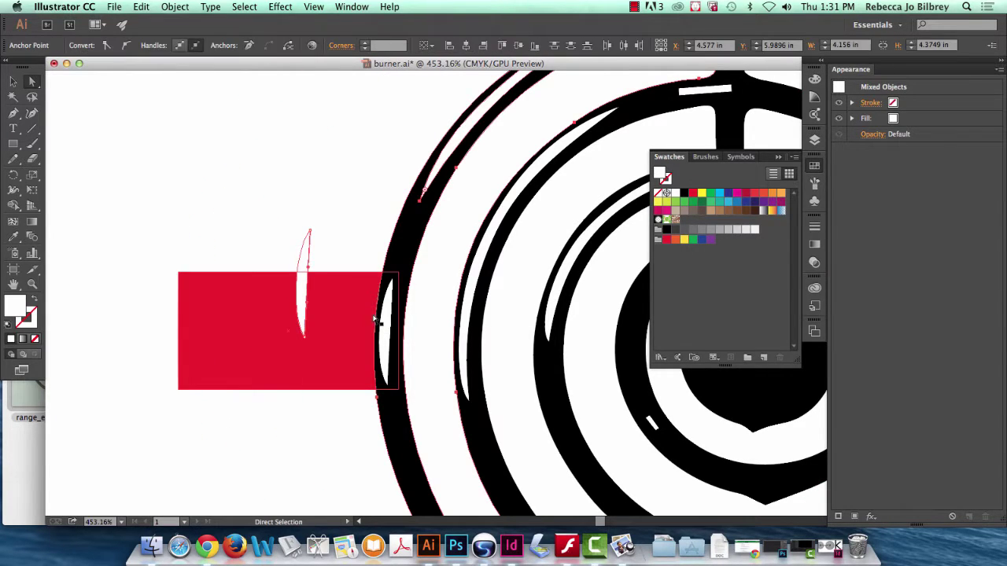
pyautogui.click(433, 344)
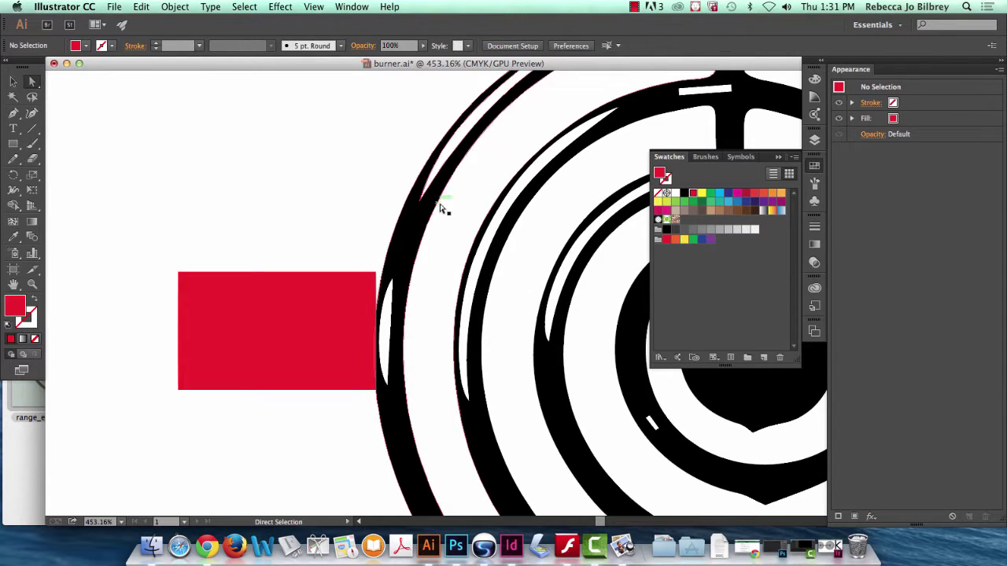
# Widen the red rectangle further into the ring and place it behind the black rings.
pyautogui.click(346, 315)
pyautogui.click(14, 81)
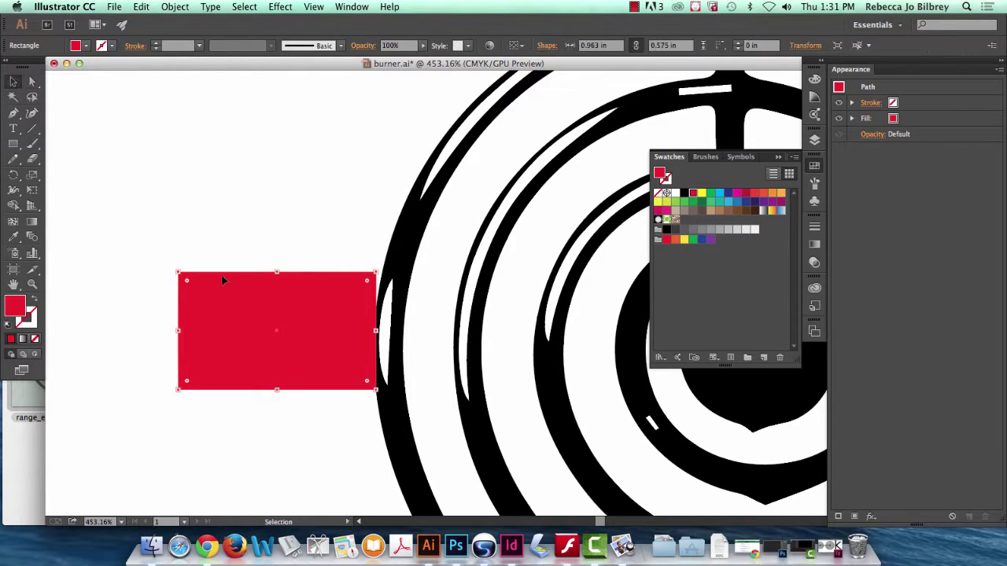
pyautogui.moveTo(376, 331); pyautogui.dragTo(415, 336)
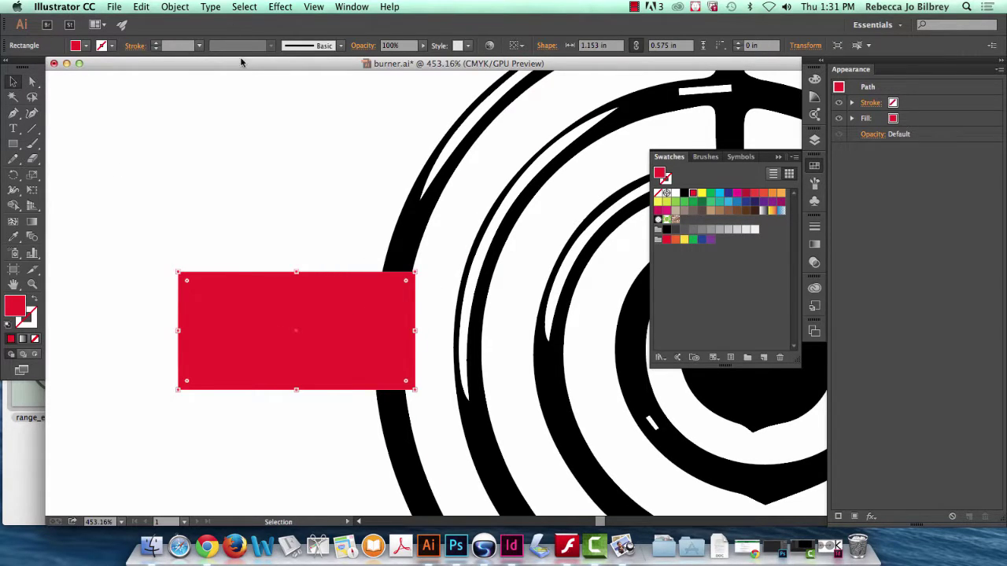
pyautogui.click(174, 6)
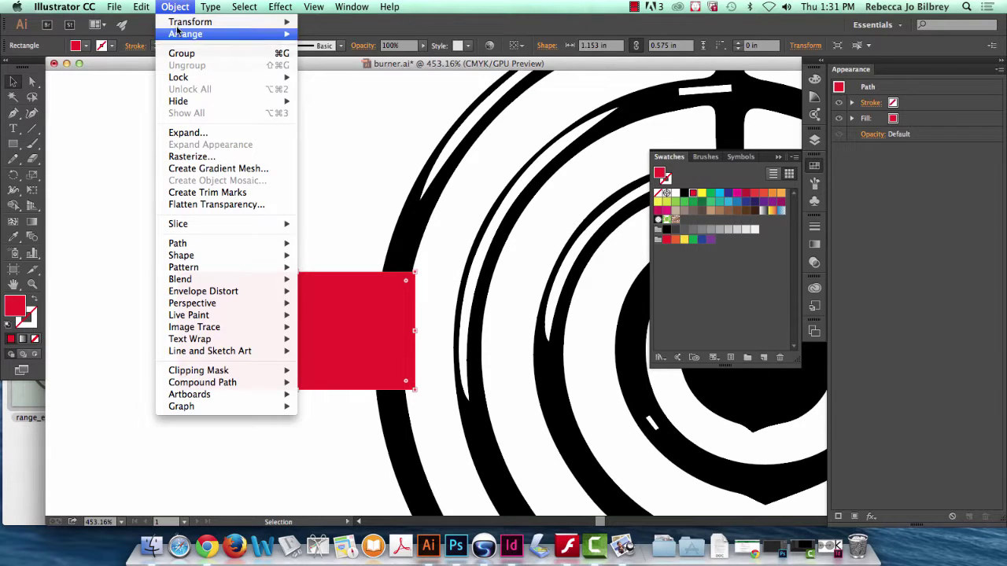
pyautogui.moveTo(189, 34)
pyautogui.click(338, 70)
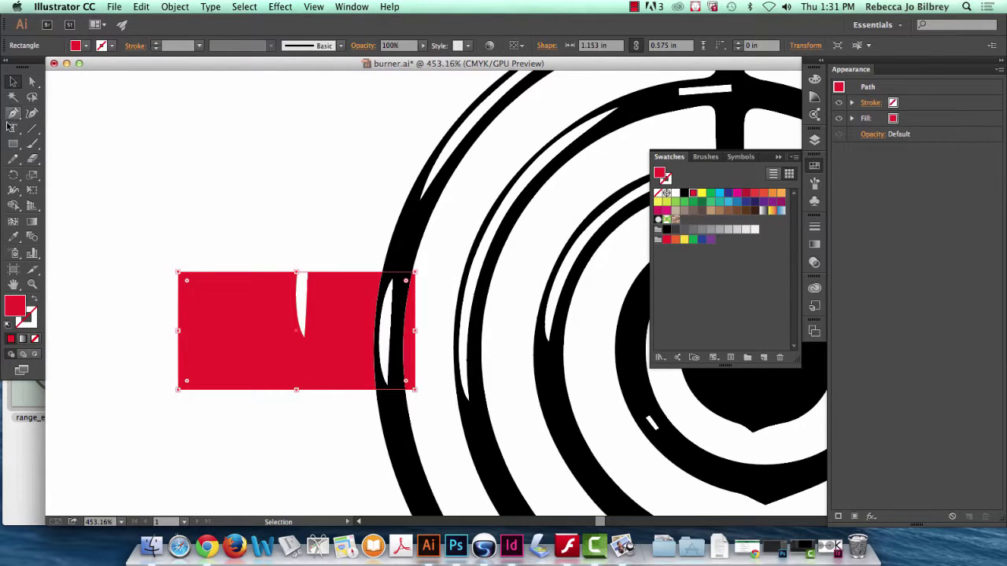
# Undo the rectangle changes and draw a large rectangle over the ring's left edge.
pyautogui.press('super+z')
pyautogui.press('super+z')
pyautogui.press('super+z')
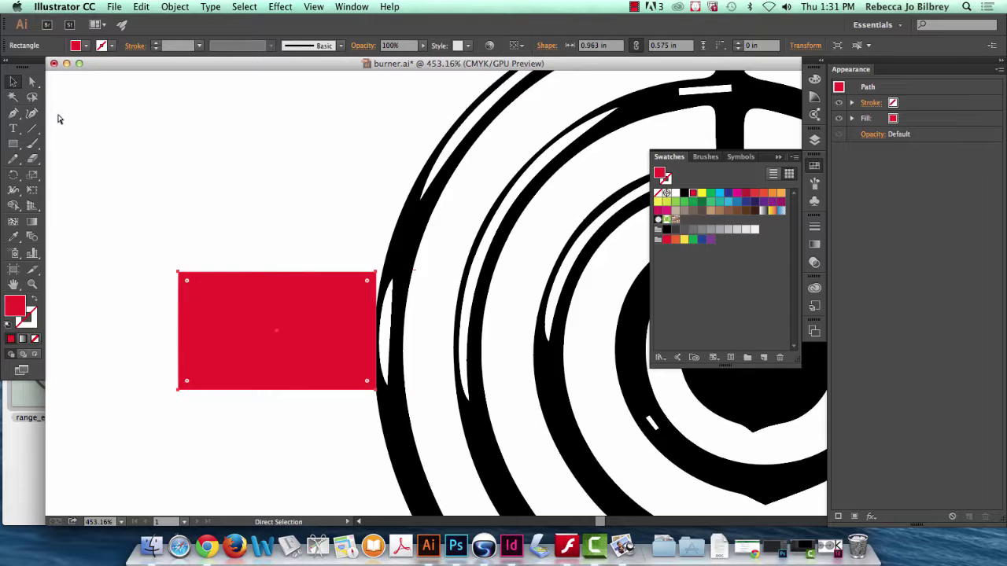
pyautogui.press('super+z')
pyautogui.press('super+z')
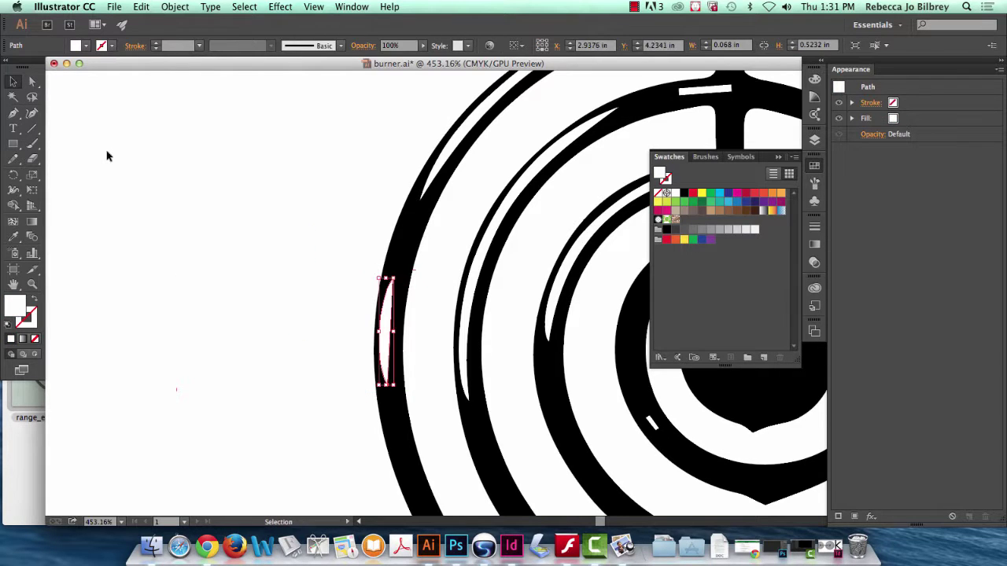
pyautogui.click(14, 144)
pyautogui.moveTo(201, 234); pyautogui.dragTo(482, 416)
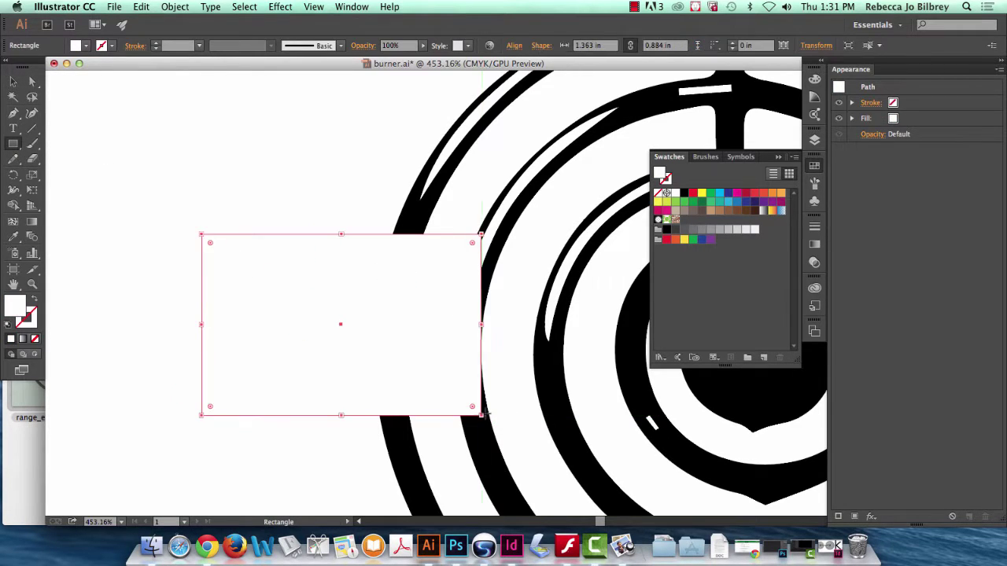
# Fill the new rectangle red and send it to the back behind the rings.
pyautogui.click(690, 194)
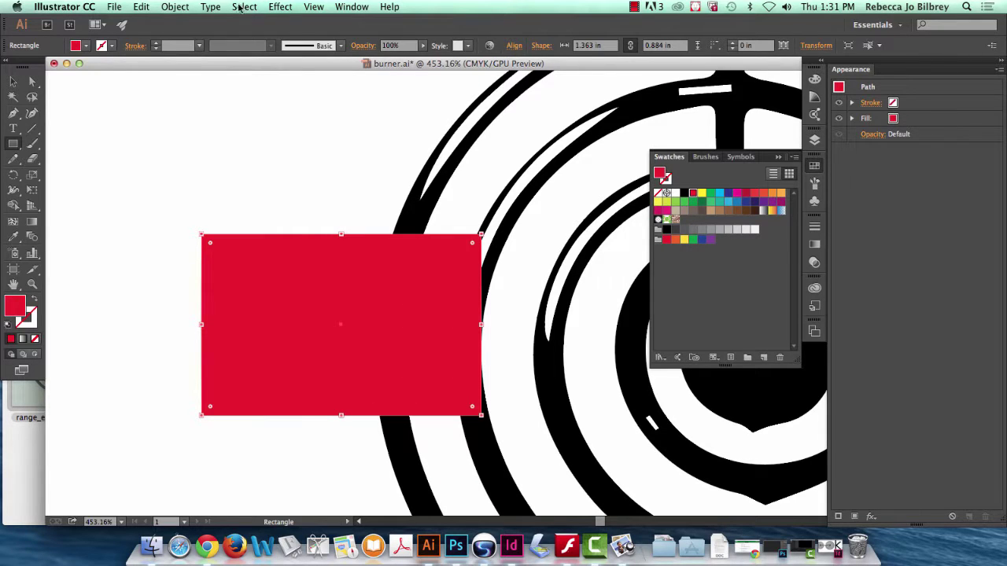
pyautogui.click(175, 6)
pyautogui.moveTo(178, 35)
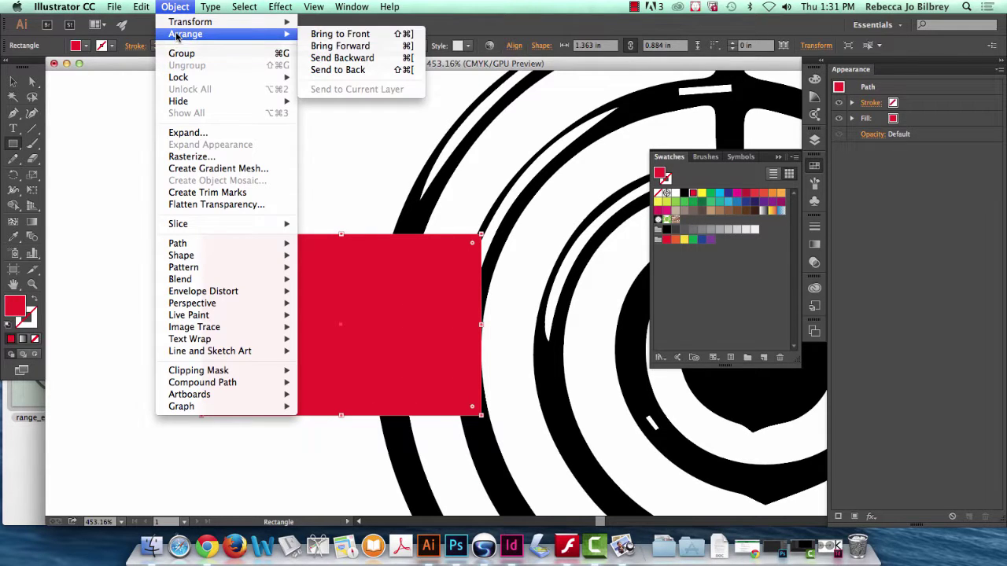
pyautogui.click(368, 70)
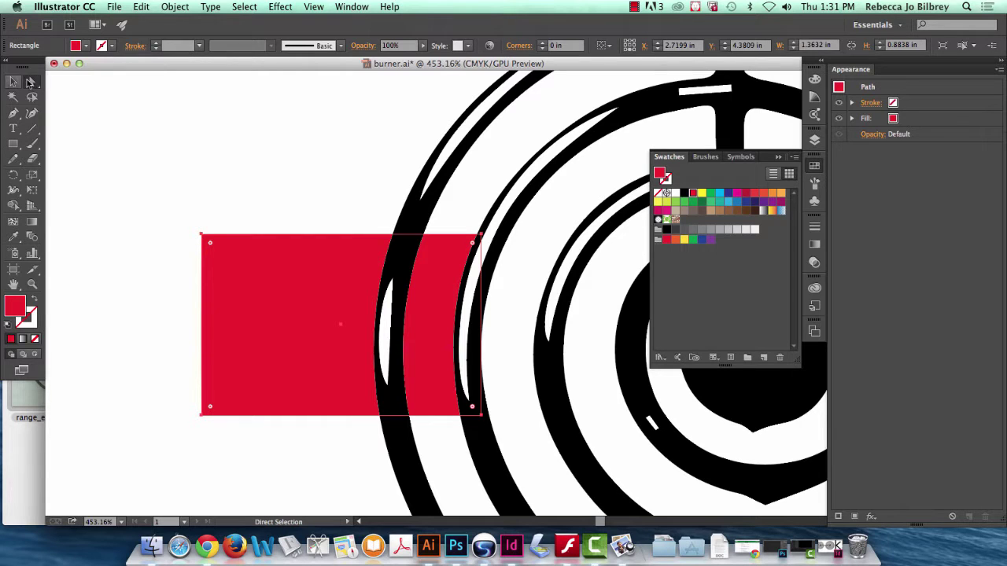
# Hide the white sliver inside the outer ring with Object > Hide > Selection.
pyautogui.click(32, 81)
pyautogui.click(338, 208)
pyautogui.click(385, 307)
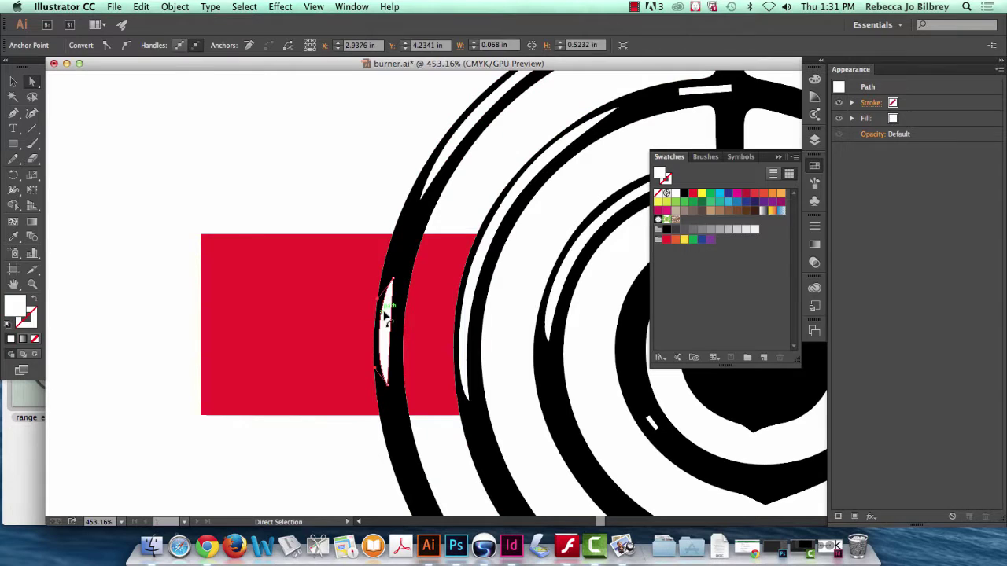
pyautogui.click(349, 214)
pyautogui.click(386, 334)
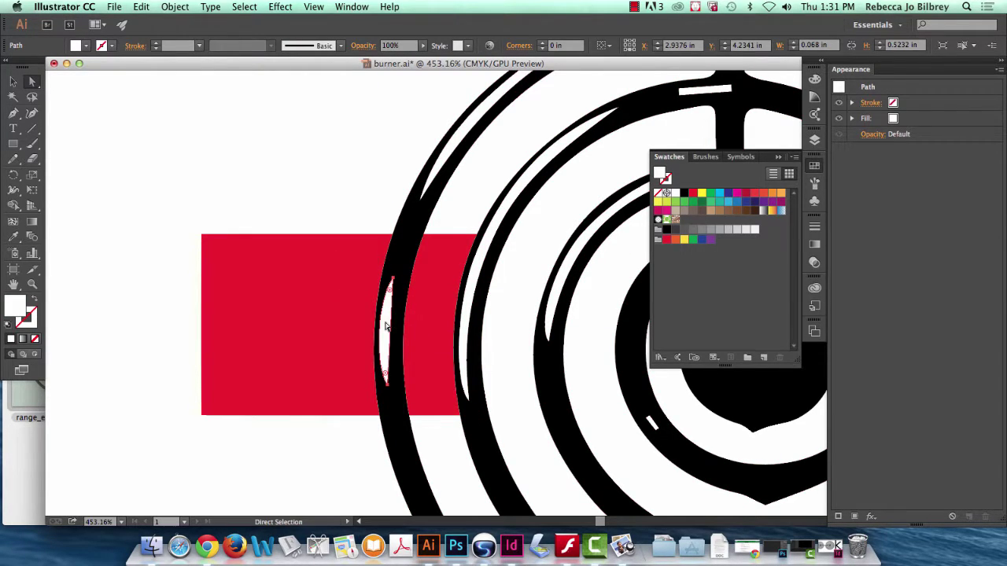
pyautogui.click(176, 8)
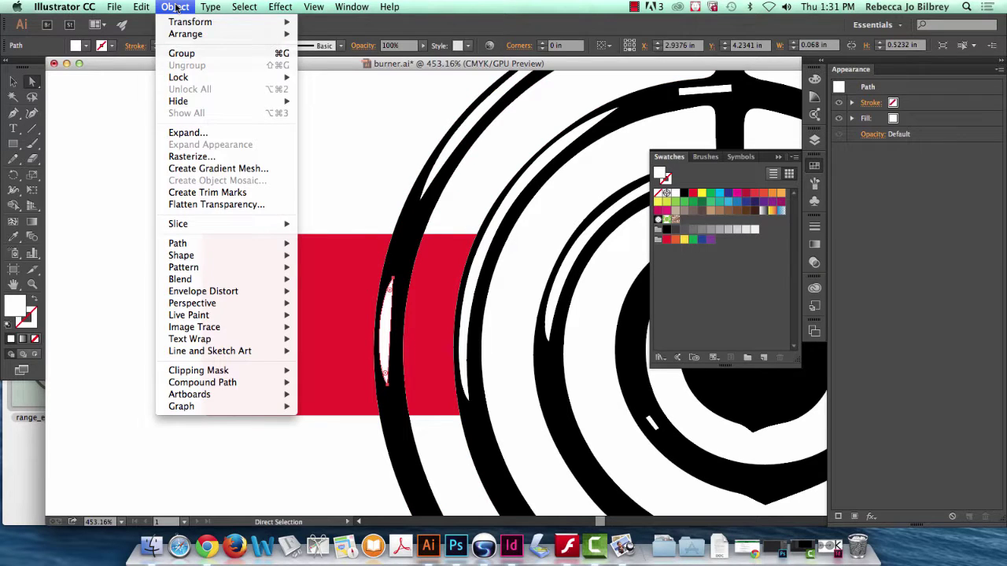
pyautogui.moveTo(193, 104)
pyautogui.click(326, 102)
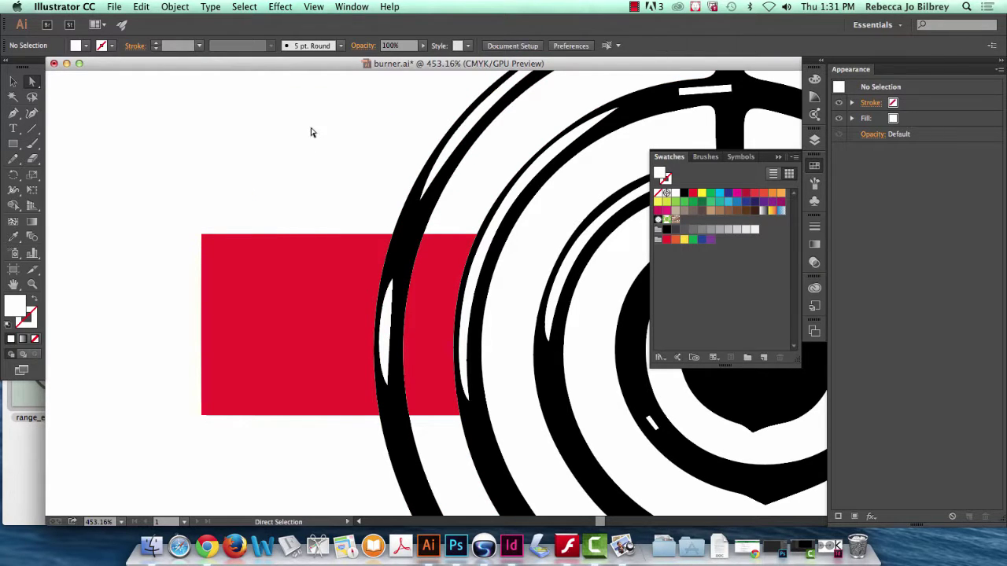
# Move the outer black ring left over the rectangle, then Show All and select the sliver.
pyautogui.click(386, 328)
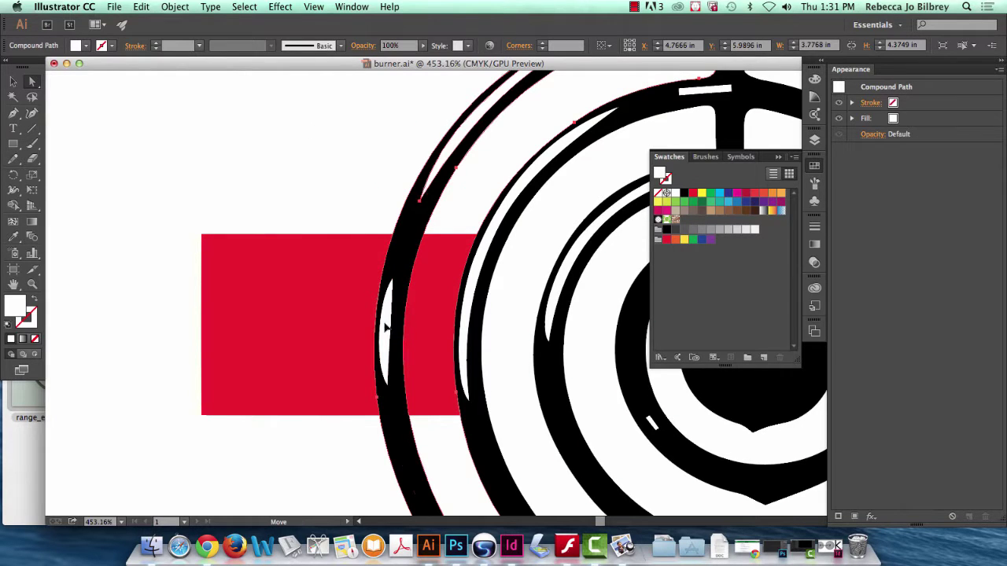
pyautogui.moveTo(385, 328); pyautogui.dragTo(309, 300)
pyautogui.press('super+shift+a')
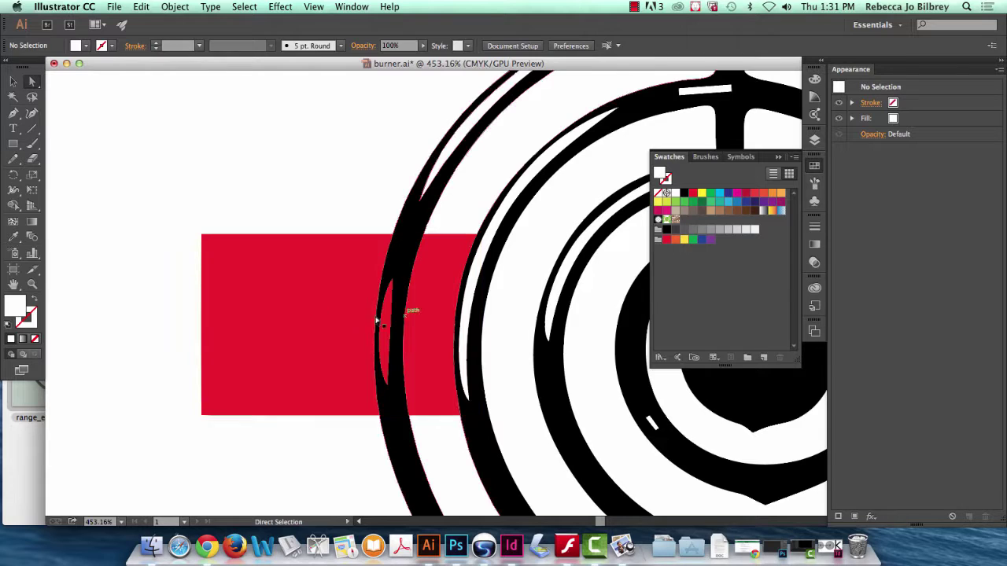
pyautogui.click(183, 7)
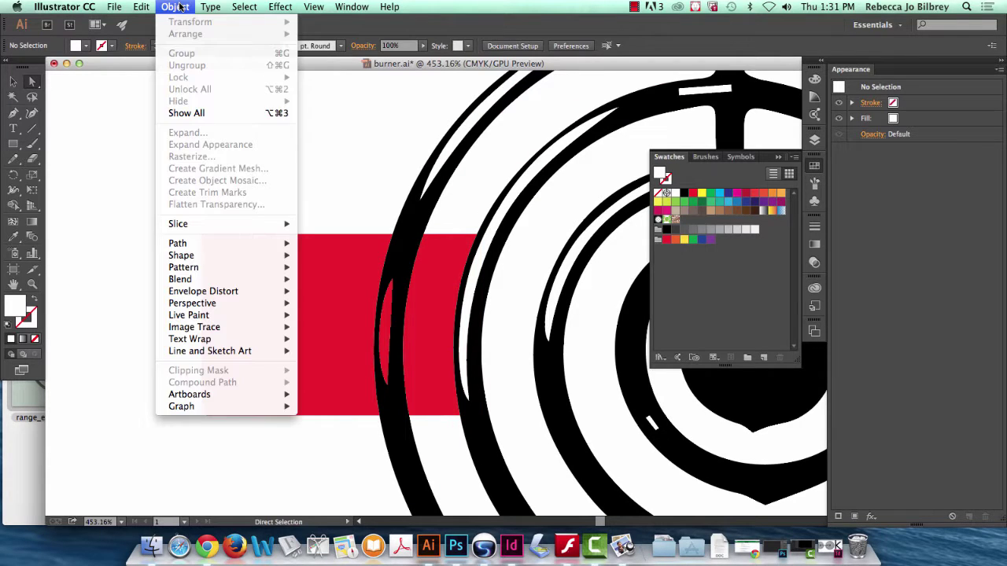
pyautogui.click(181, 116)
pyautogui.click(383, 291)
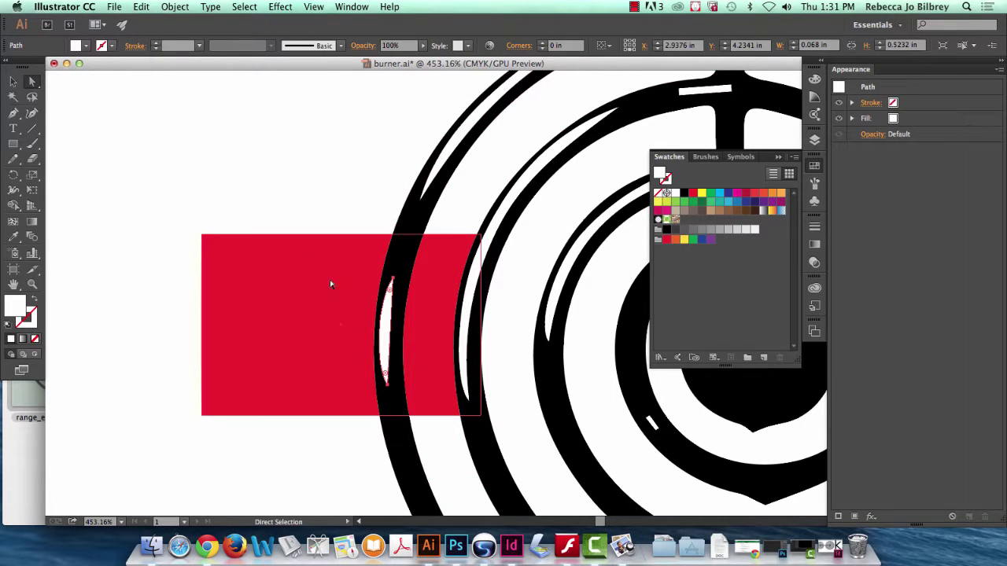
# Move the red rectangle up and to the right with the Selection tool.
pyautogui.click(13, 81)
pyautogui.moveTo(294, 324); pyautogui.dragTo(330, 202)
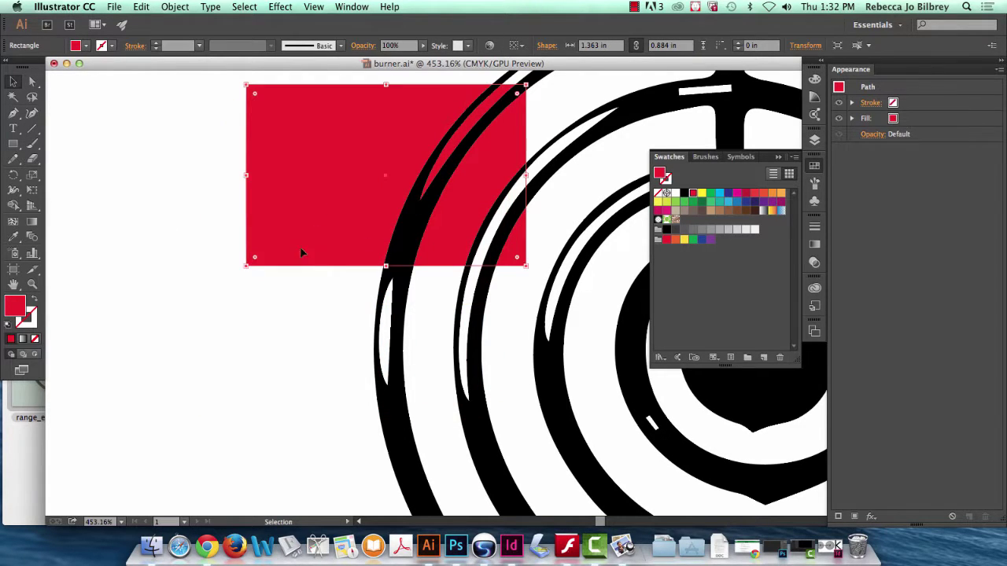
pyautogui.scroll(5, 303, 253)
pyautogui.scroll(-3, 284, 281)
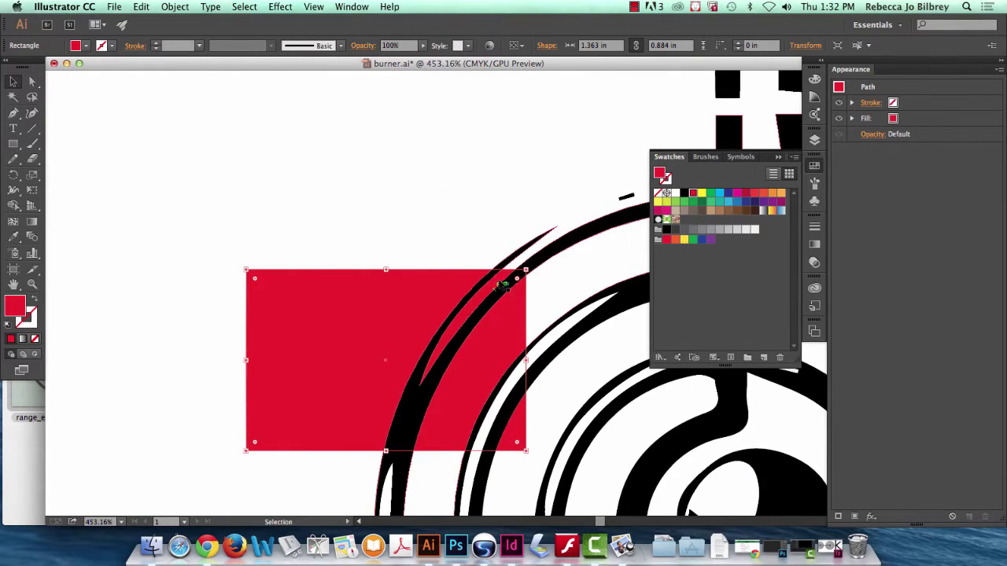
pyautogui.hscroll(-5, 542, 292)
pyautogui.hscroll(10, 542, 291)
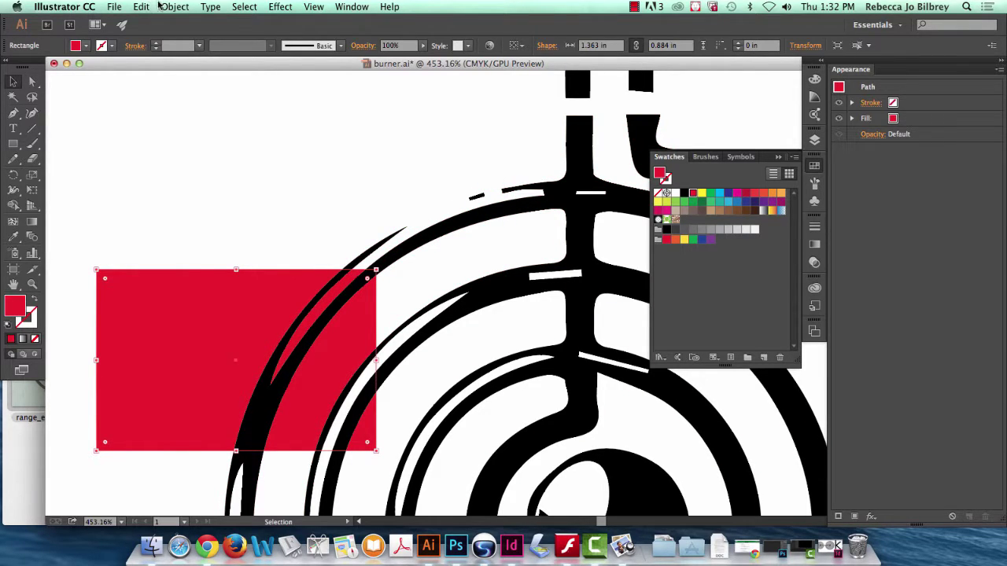
# Undo five steps: two rectangle moves, Show All, the deletion, and the ring move.
pyautogui.click(141, 7)
pyautogui.click(154, 22)
pyautogui.click(142, 6)
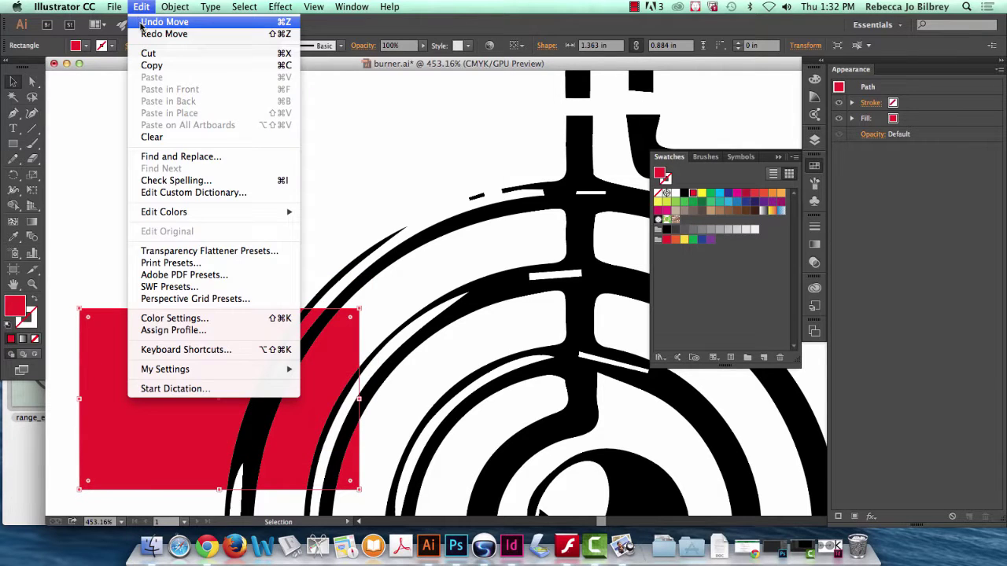
pyautogui.click(154, 22)
pyautogui.click(141, 6)
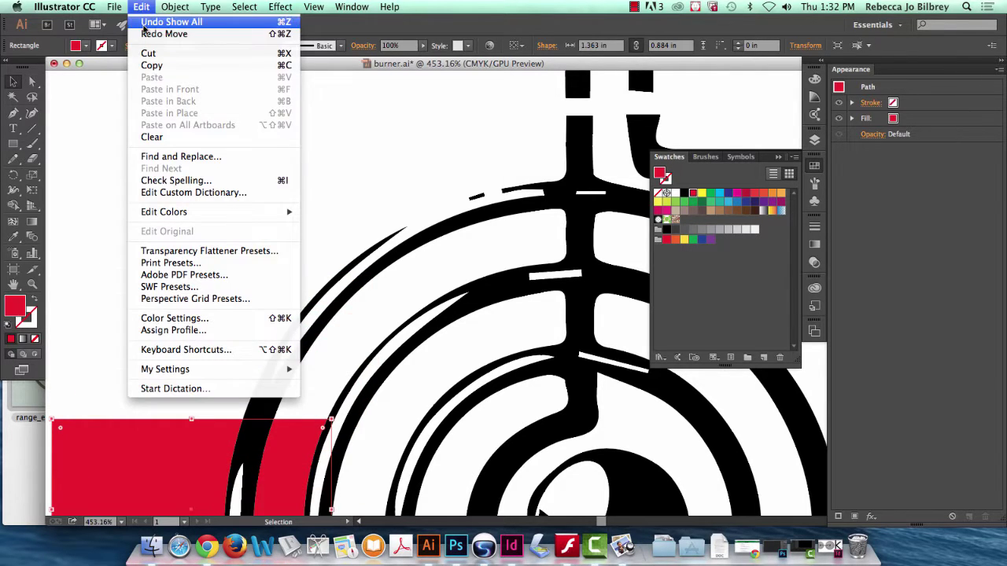
pyautogui.click(146, 23)
pyautogui.click(143, 8)
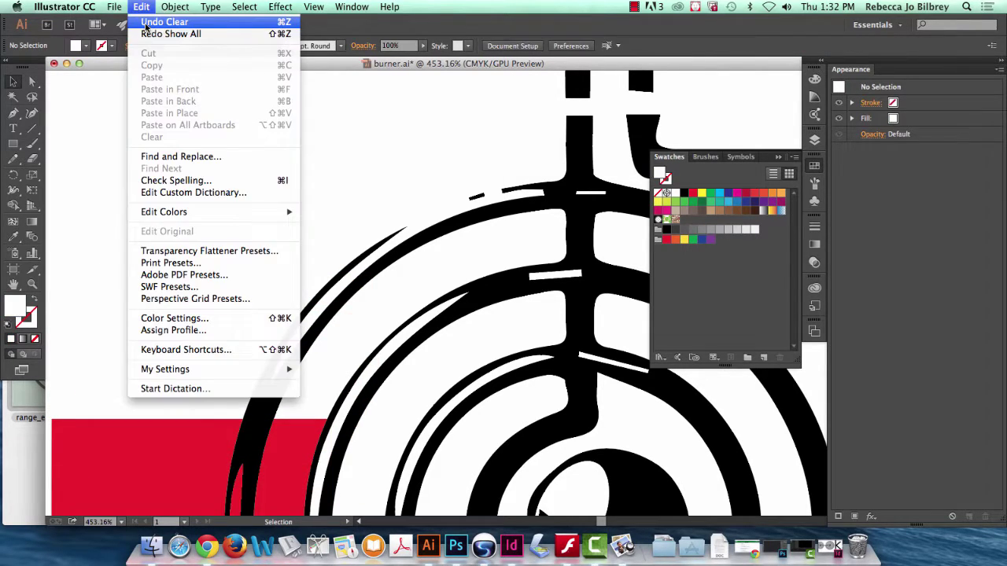
pyautogui.click(146, 24)
pyautogui.click(142, 7)
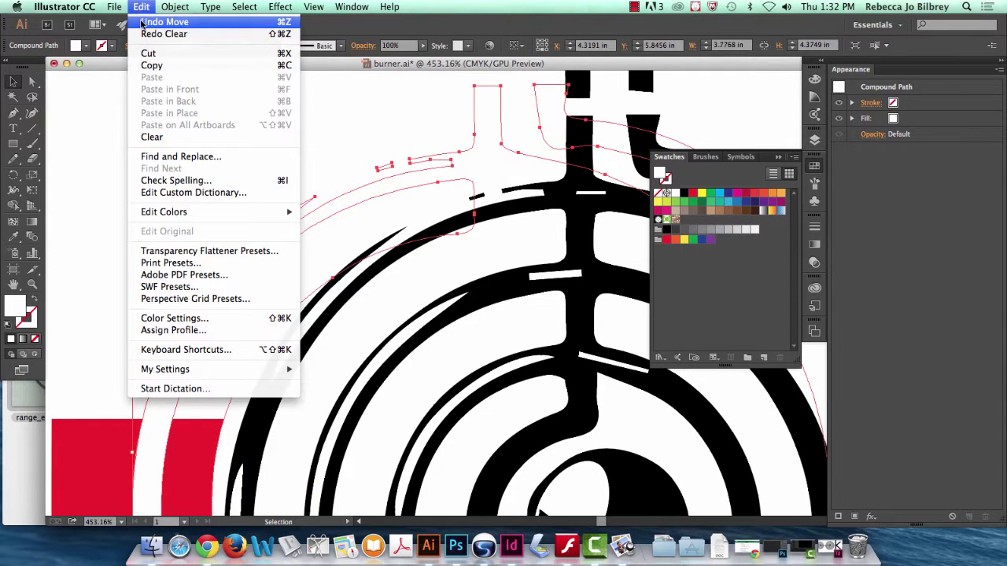
pyautogui.click(153, 22)
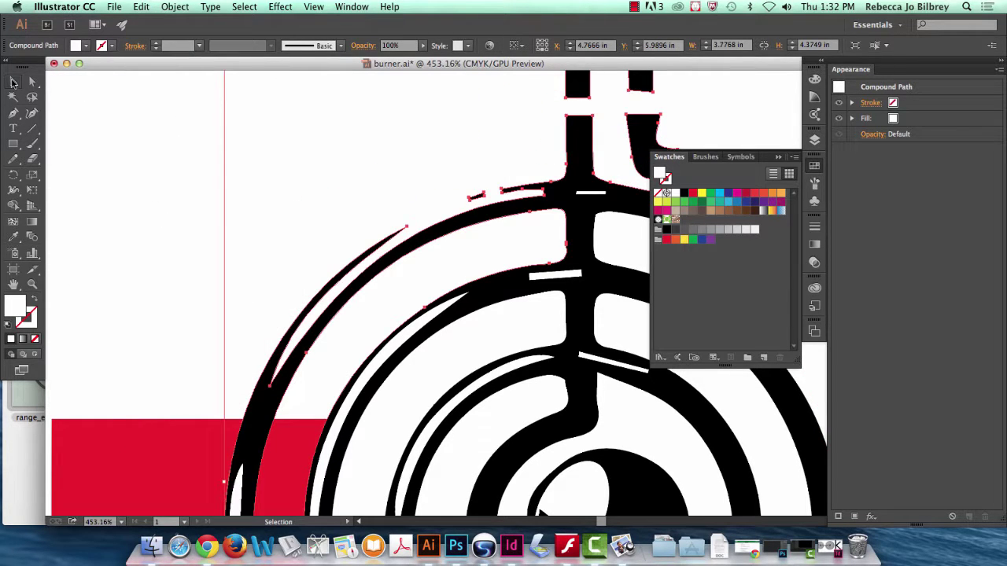
# Position the red rectangle over the upper-left arc of the outer ring.
pyautogui.click(107, 238)
pyautogui.click(181, 445)
pyautogui.moveTo(155, 470); pyautogui.dragTo(369, 191)
pyautogui.moveTo(326, 228); pyautogui.dragTo(257, 221)
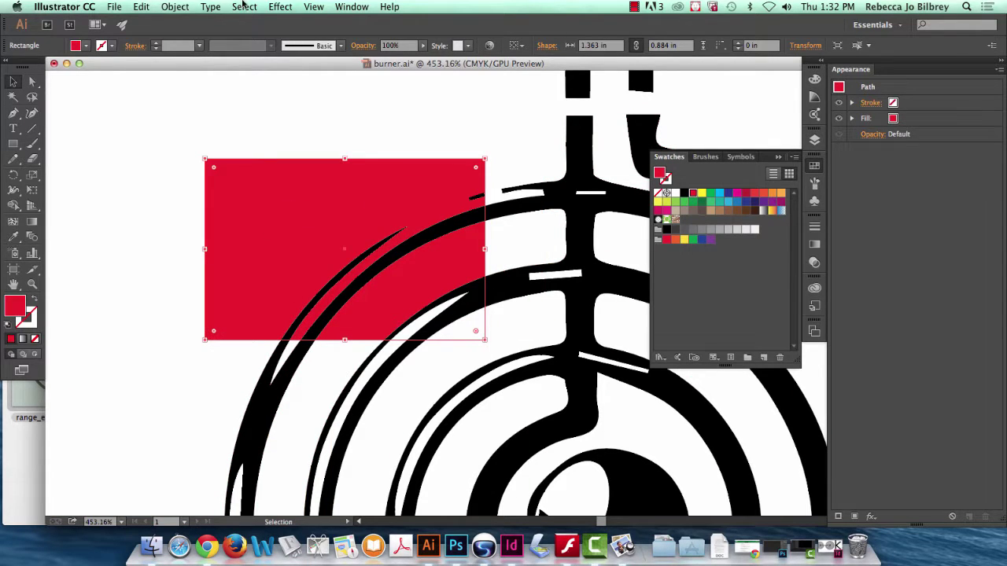
# Send the red rectangle behind the rings and shift it down and left.
pyautogui.click(173, 6)
pyautogui.moveTo(168, 32)
pyautogui.click(358, 103)
pyautogui.moveTo(273, 251); pyautogui.dragTo(189, 352)
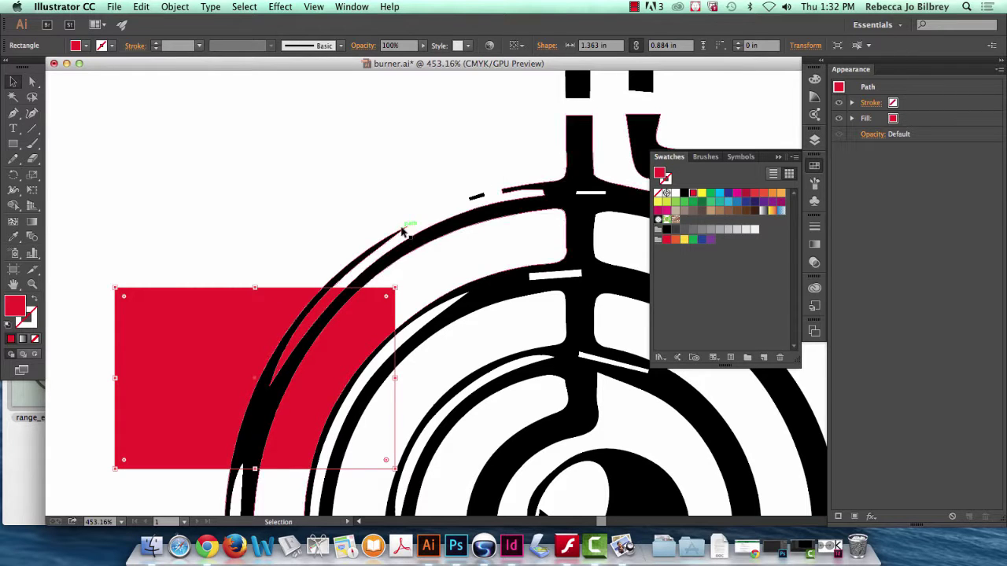
pyautogui.moveTo(231, 316); pyautogui.dragTo(200, 369)
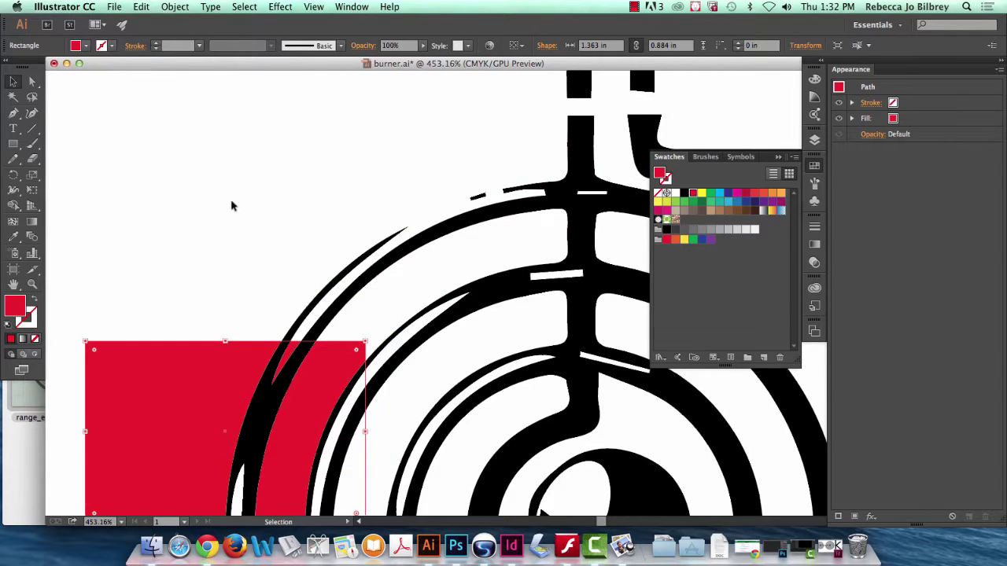
# Direct-select the white sliver compound path and its anchor points.
pyautogui.click(33, 81)
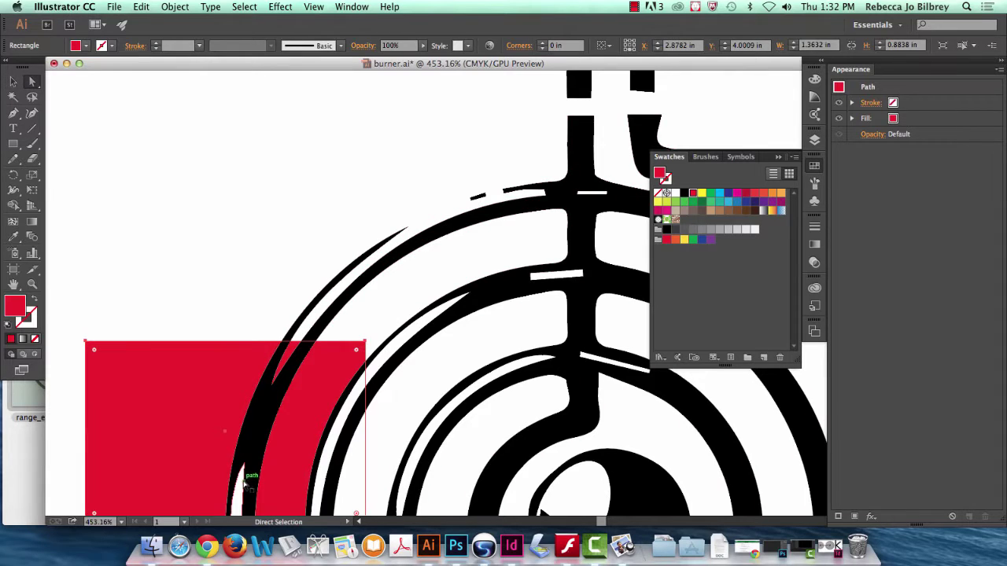
pyautogui.click(243, 476)
pyautogui.click(128, 254)
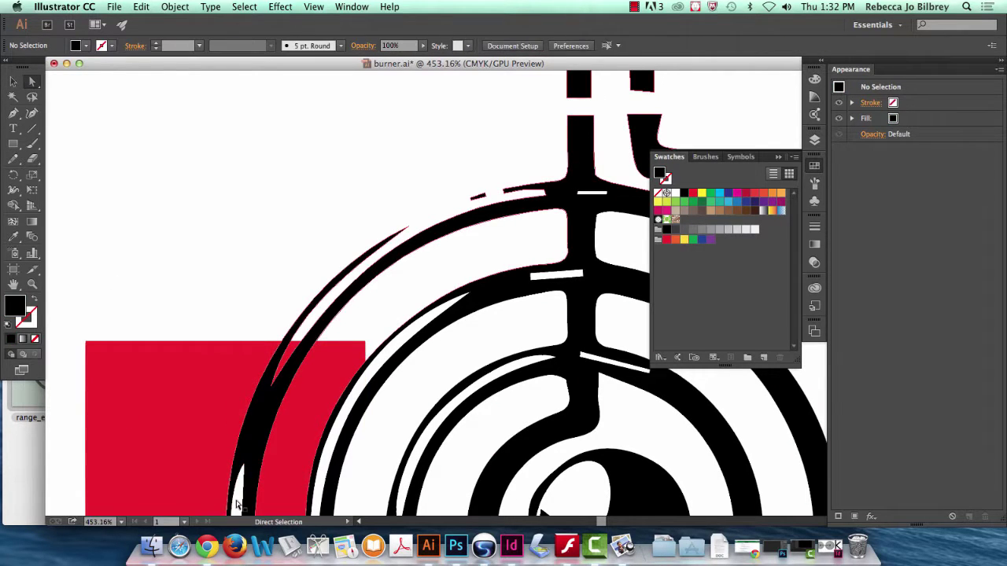
pyautogui.click(189, 134)
pyautogui.scroll(-5, 203, 87)
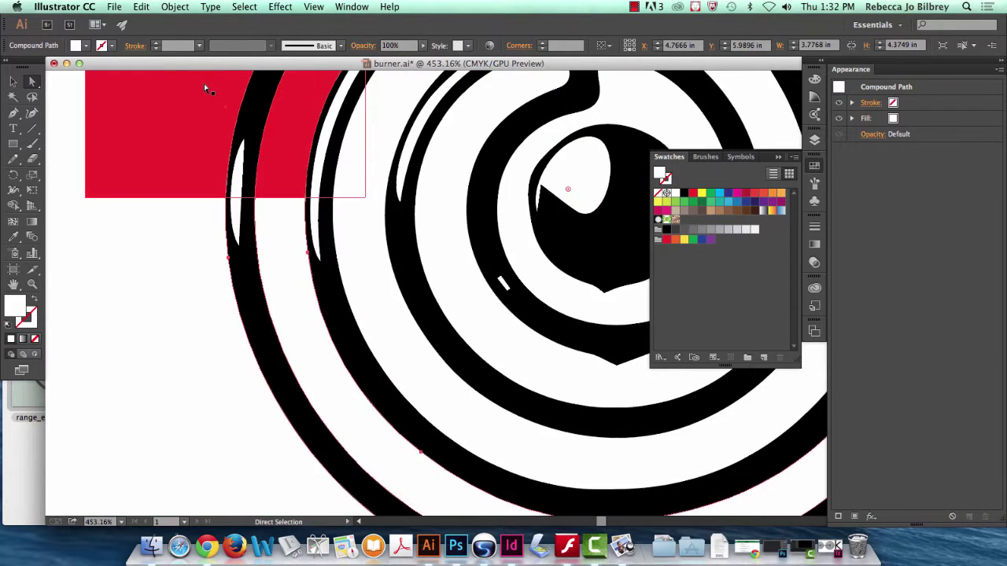
pyautogui.click(249, 291)
pyautogui.click(248, 291)
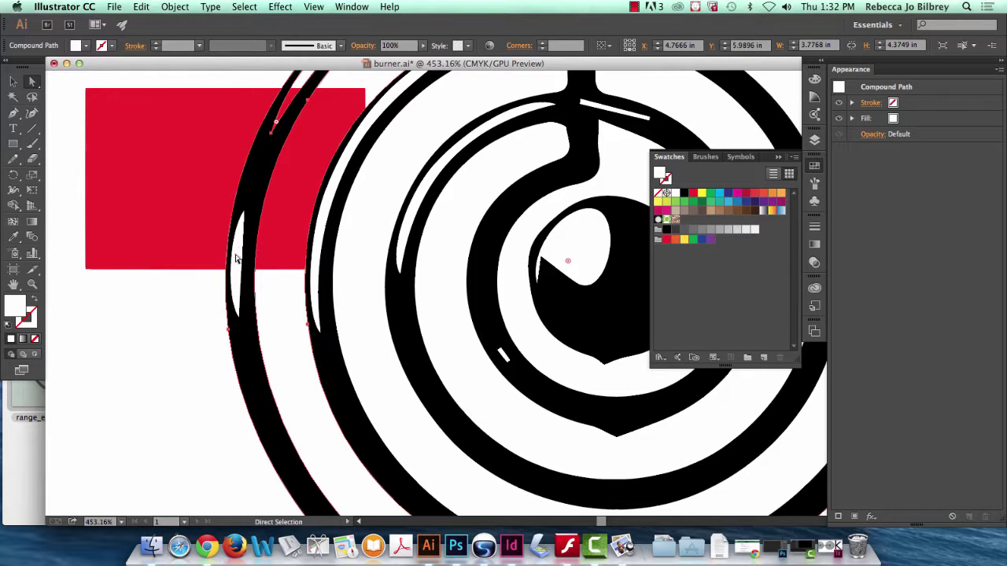
pyautogui.click(236, 257)
pyautogui.click(174, 6)
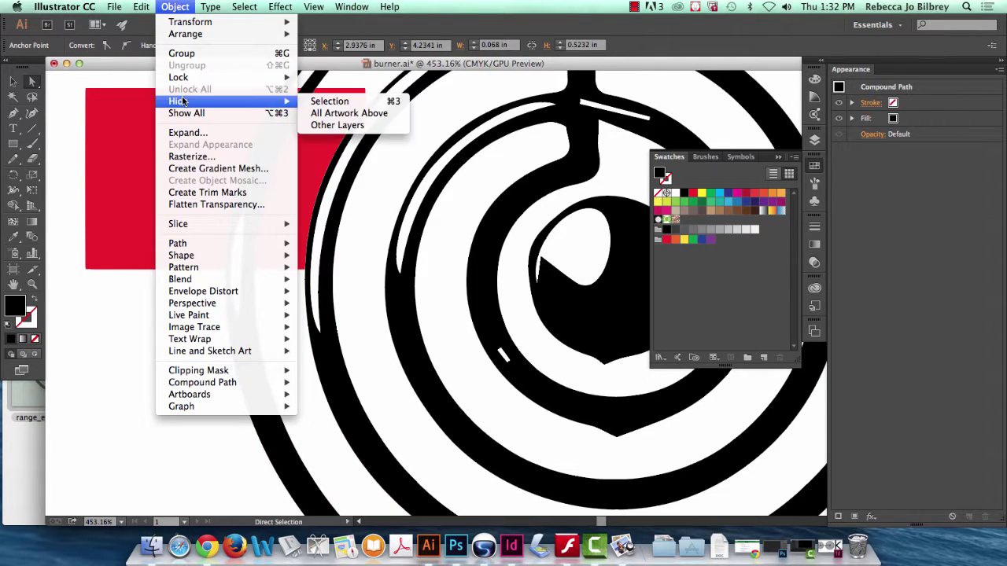
pyautogui.click(315, 162)
pyautogui.scroll(1, 224, 154)
pyautogui.scroll(3, 223, 153)
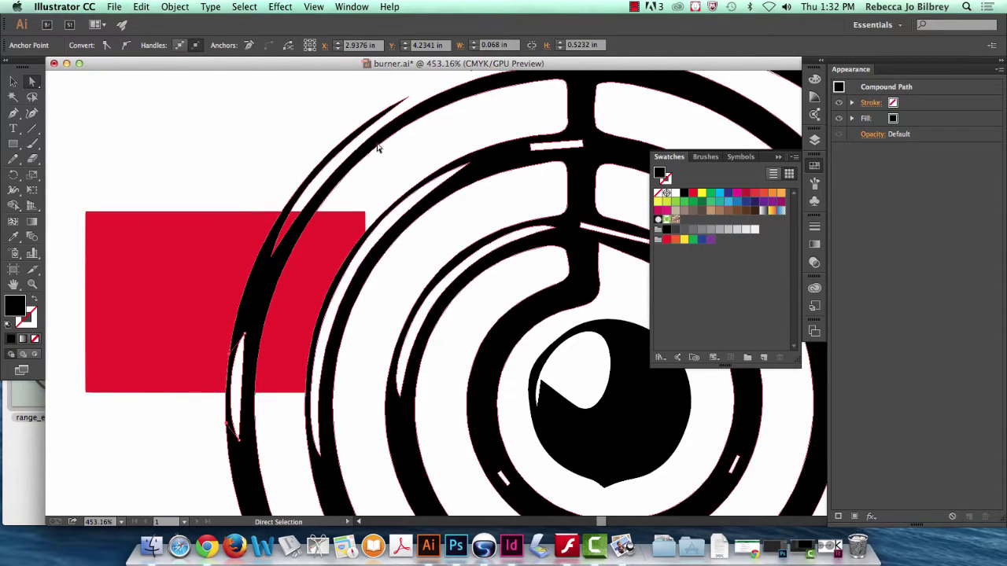
# Hide the white sliver along the outer ring with Object > Hide > Selection.
pyautogui.click(210, 157)
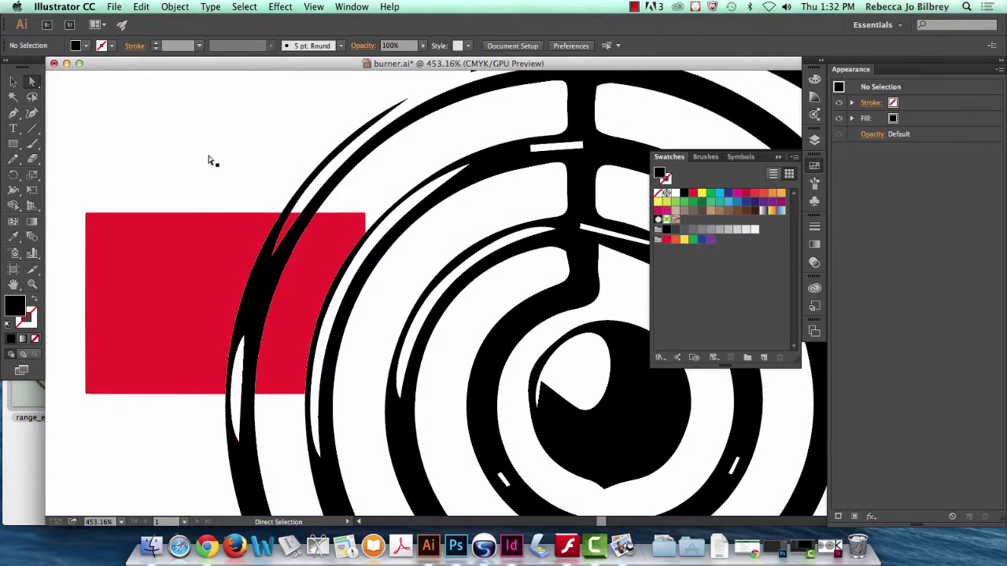
pyautogui.click(233, 408)
pyautogui.click(175, 7)
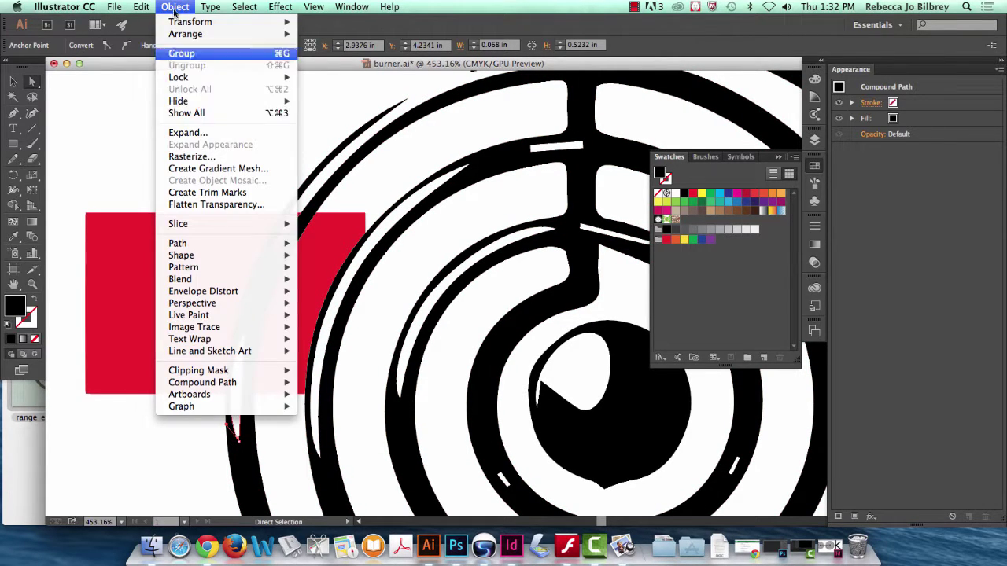
pyautogui.click(196, 102)
pyautogui.click(174, 7)
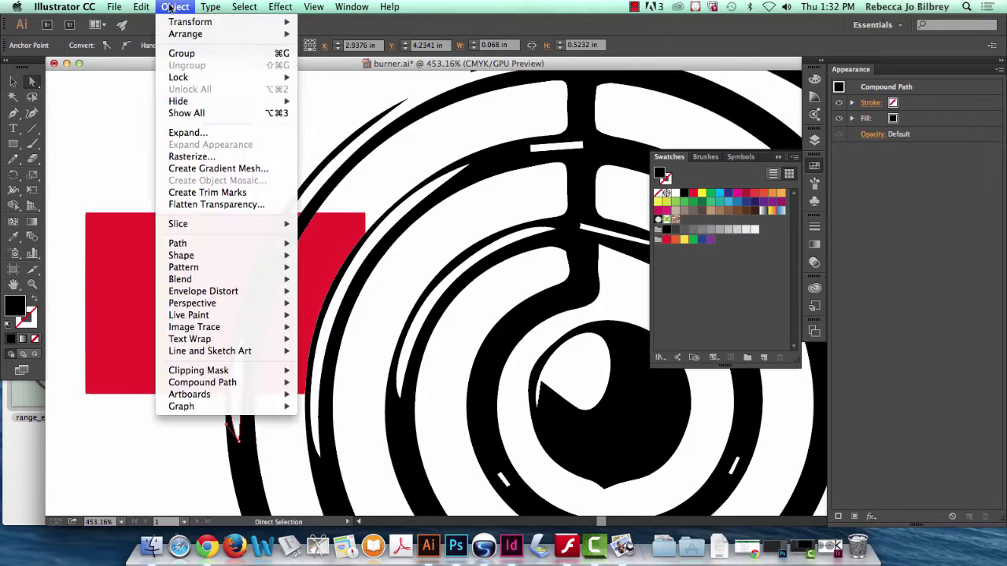
pyautogui.moveTo(196, 103)
pyautogui.click(339, 103)
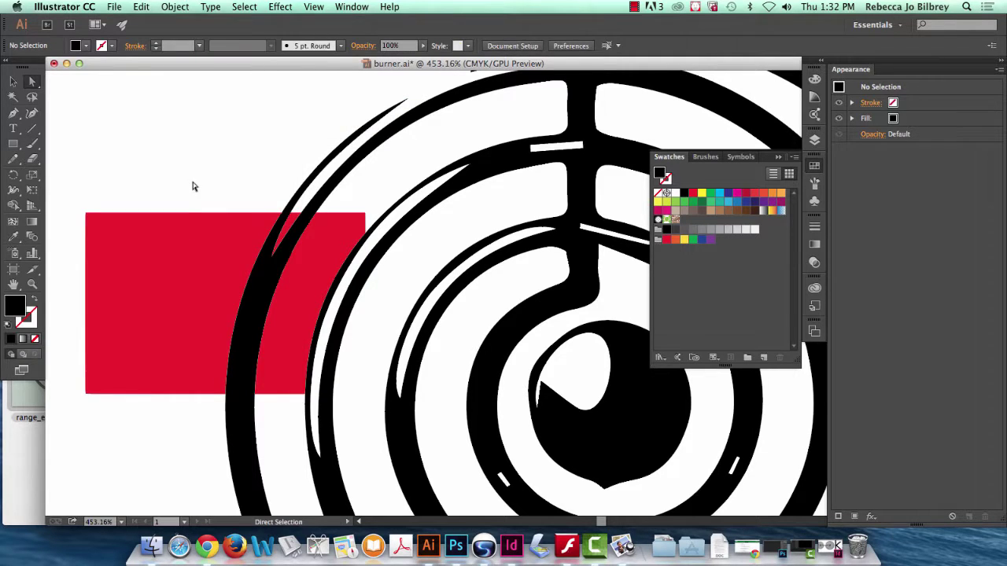
# Drag an anchor on the ring's arc near the red rectangle, undo it, and reselect an anchor.
pyautogui.click(329, 311)
pyautogui.click(329, 312)
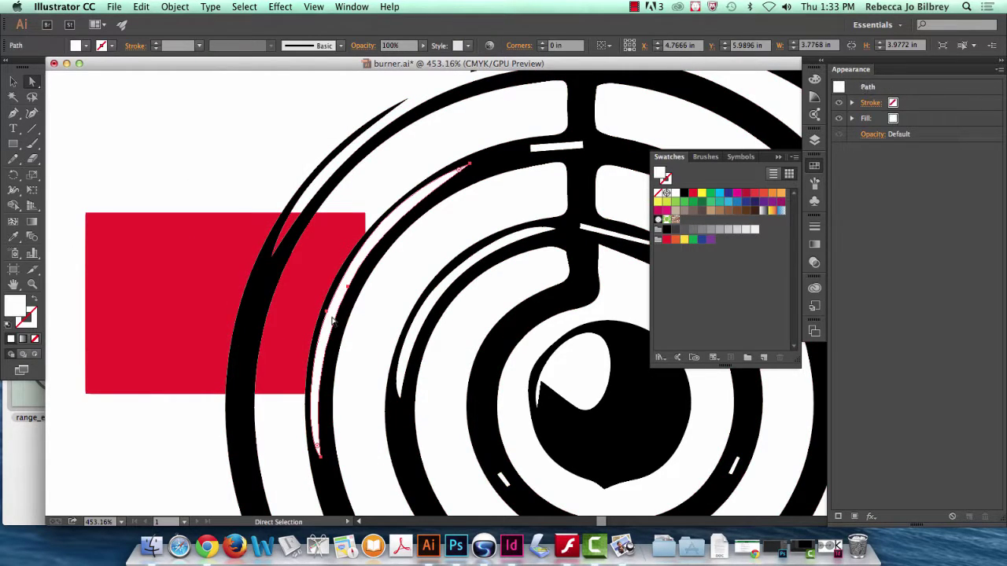
pyautogui.click(334, 175)
pyautogui.click(316, 226)
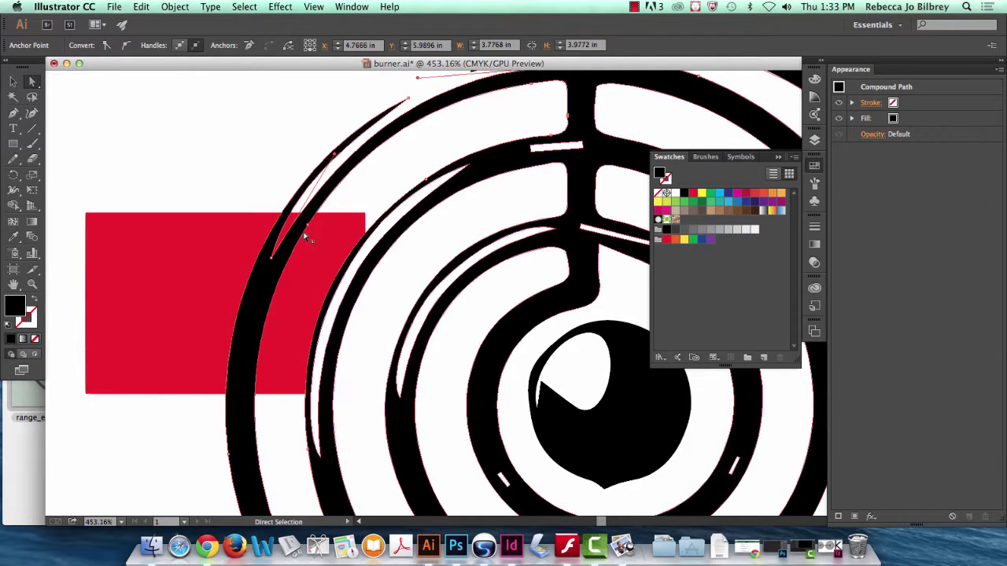
pyautogui.moveTo(305, 223)
pyautogui.mouseDown()
pyautogui.moveTo(315, 218)
pyautogui.moveTo(315, 246)
pyautogui.moveTo(293, 250)
pyautogui.moveTo(349, 236)
pyautogui.moveTo(310, 225)
pyautogui.mouseUp()
pyautogui.press('super+shift+a')
pyautogui.press('super+z')
pyautogui.click(306, 227)
# Fit the artboard to the window, marquee-select the red rectangle and delete it.
pyautogui.press('super+0')
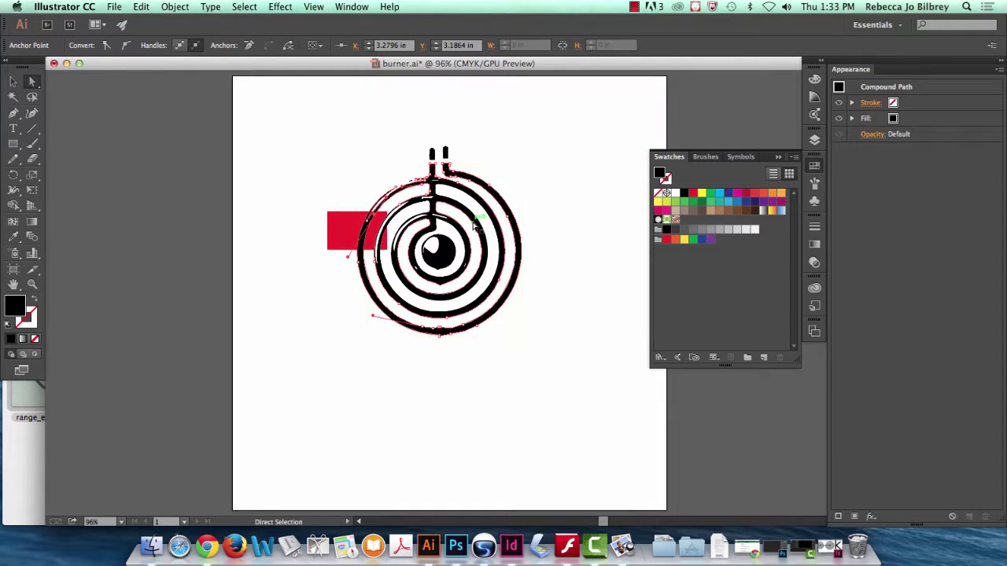
pyautogui.press('v')
pyautogui.click(281, 202)
pyautogui.moveTo(308, 207); pyautogui.dragTo(332, 245)
pyautogui.press('Delete')
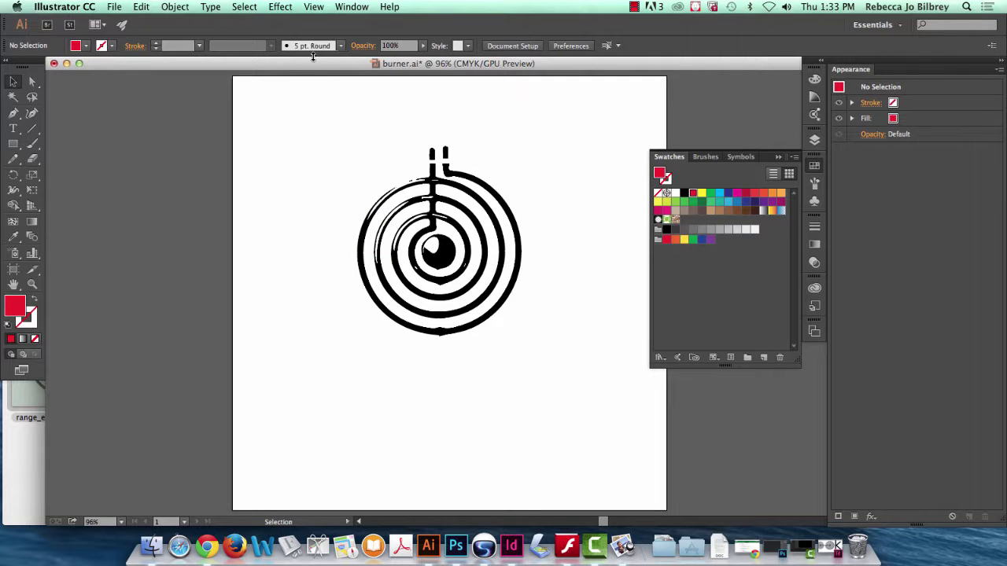
# Zoom in on the upper left of the spiral with the Zoom tool.
pyautogui.click(32, 284)
pyautogui.moveTo(365, 197); pyautogui.dragTo(569, 333)
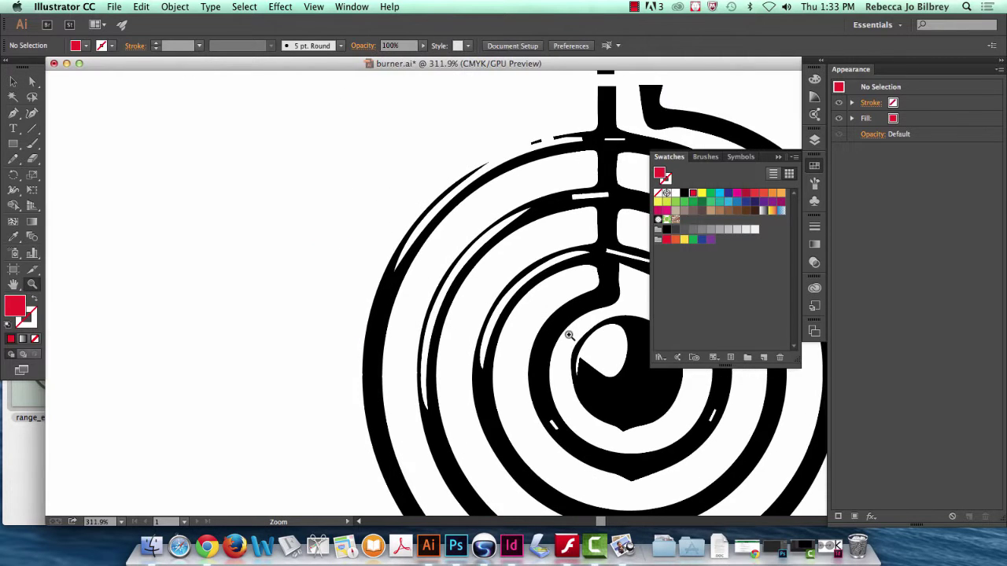
pyautogui.hscroll(10, 501, 333)
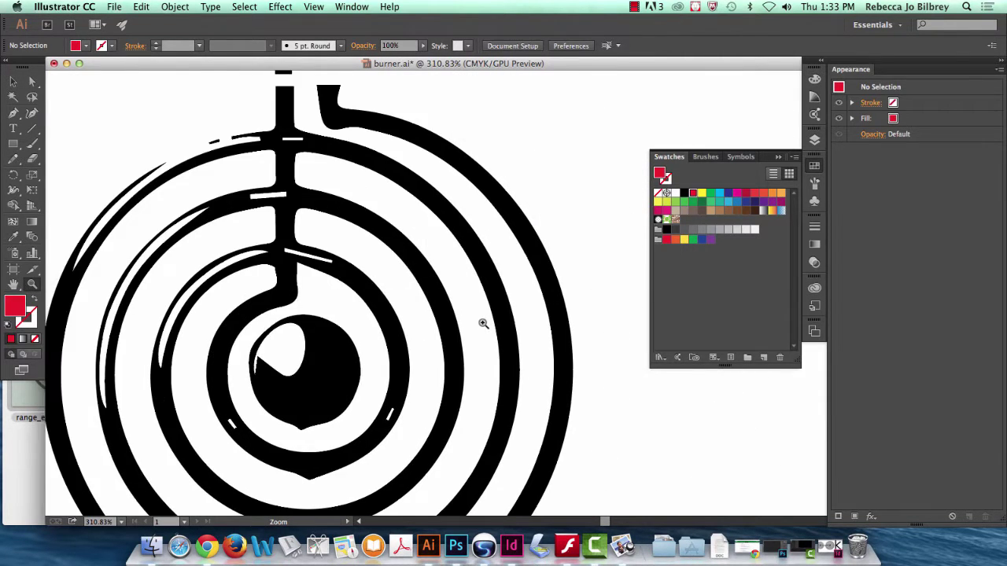
# Switch the burner trace to Outline view, briefly back to preview, then Outline again and scroll the spiral.
pyautogui.click(313, 7)
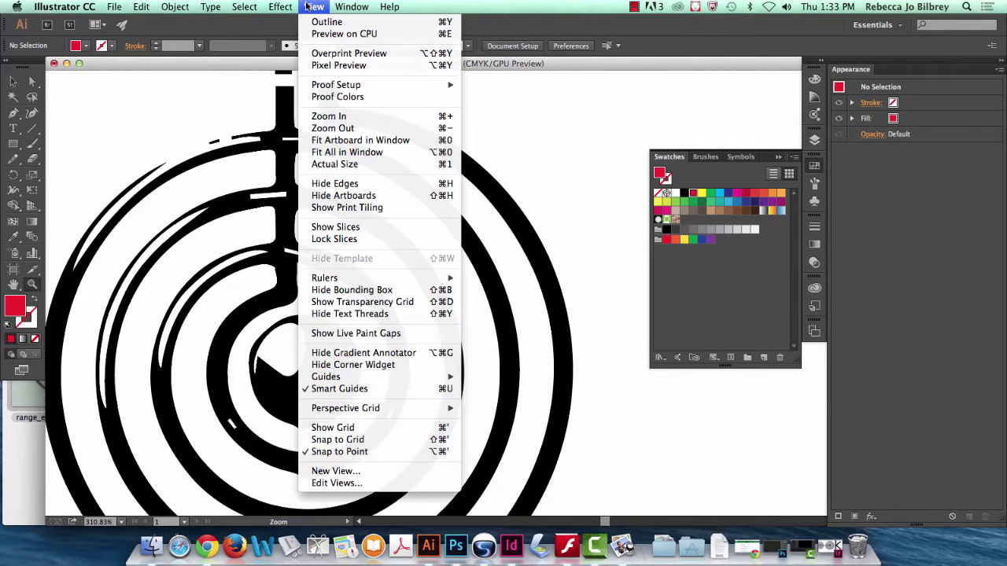
pyautogui.click(323, 24)
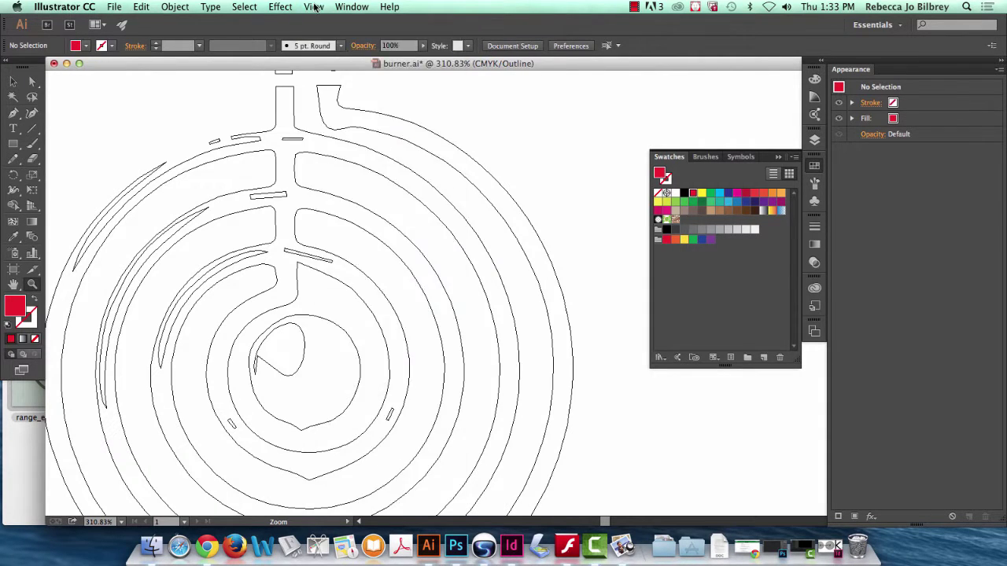
pyautogui.click(314, 6)
pyautogui.click(325, 26)
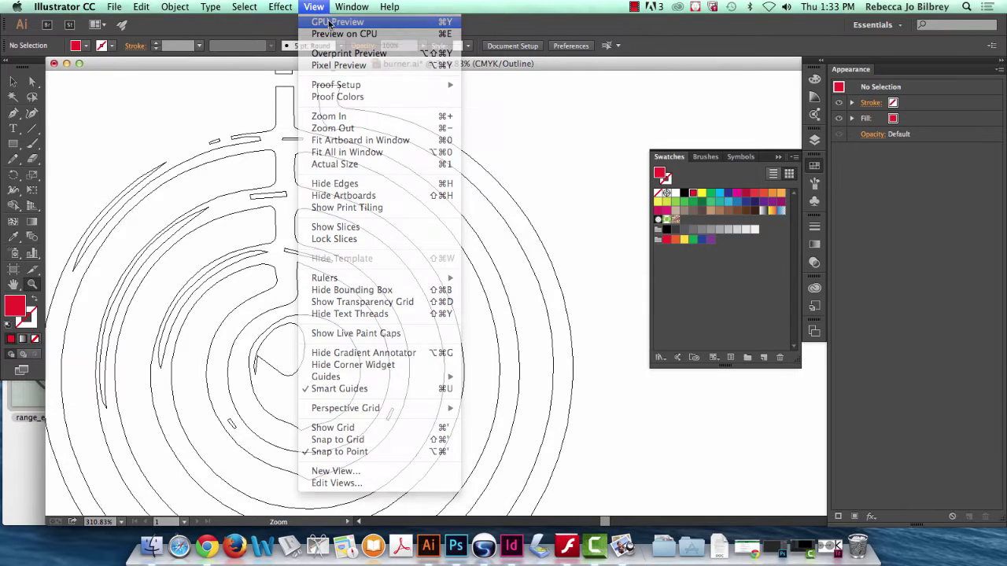
pyautogui.click(315, 7)
pyautogui.click(327, 22)
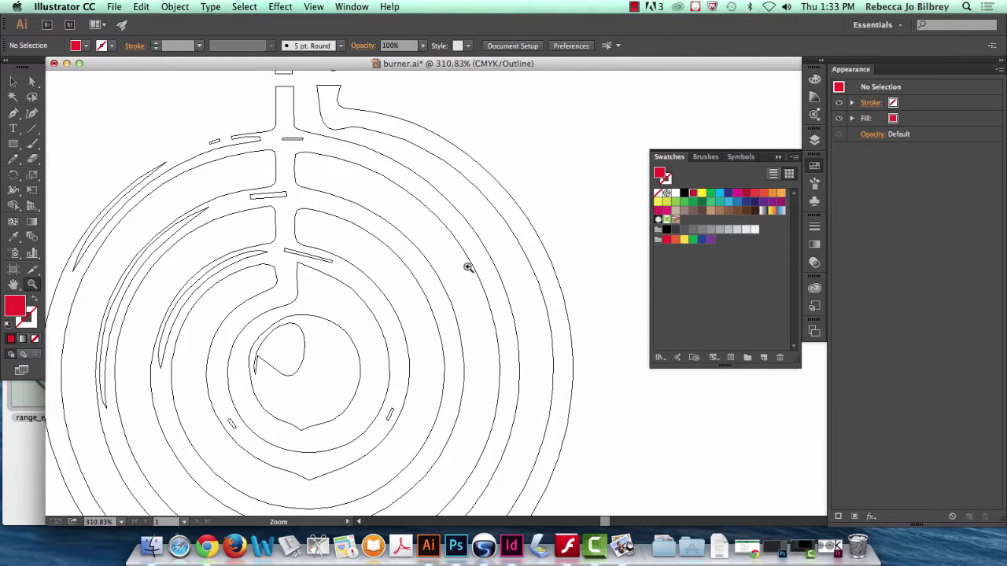
pyautogui.scroll(3, 477, 307)
pyautogui.scroll(-3, 476, 306)
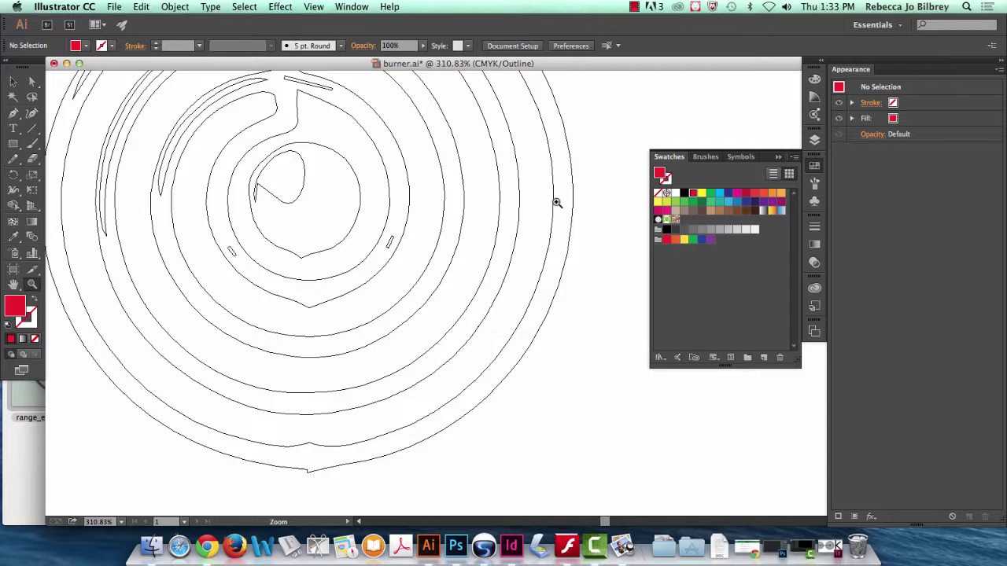
pyautogui.scroll(-1, 441, 321)
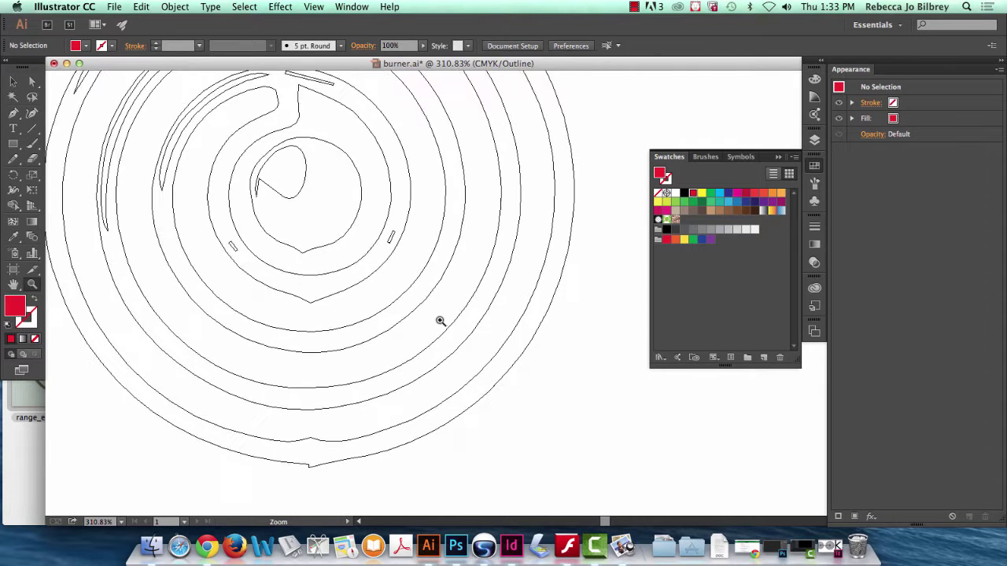
pyautogui.scroll(-2, 441, 321)
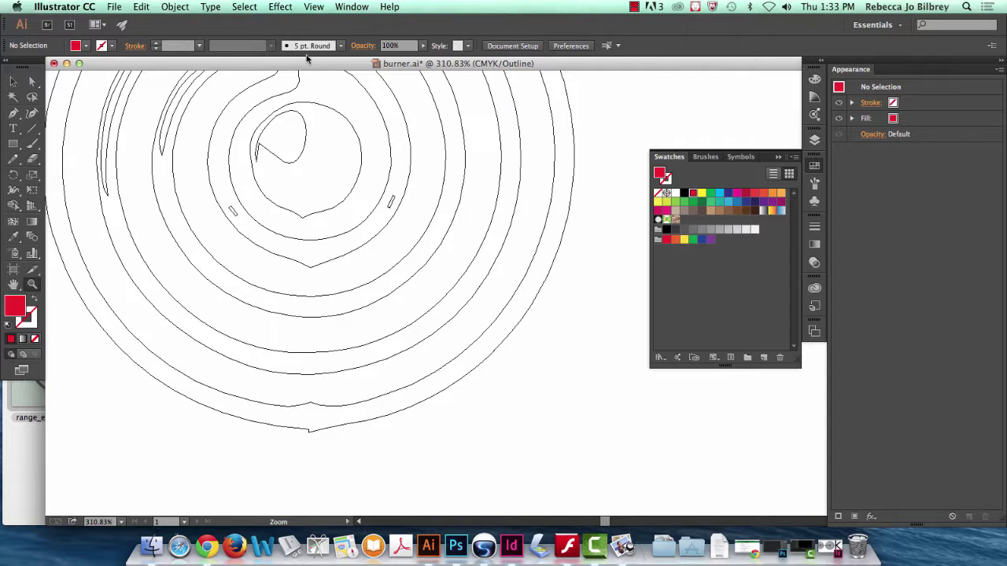
pyautogui.click(314, 6)
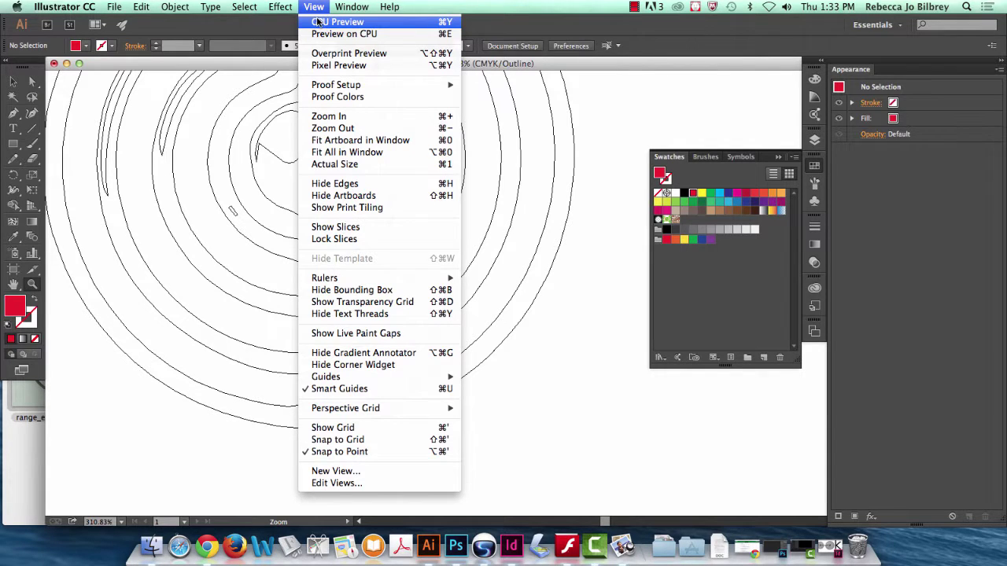
# Return to GPU Preview, fit the artboard to the window, and zoom around the coil's eye.
pyautogui.click(319, 22)
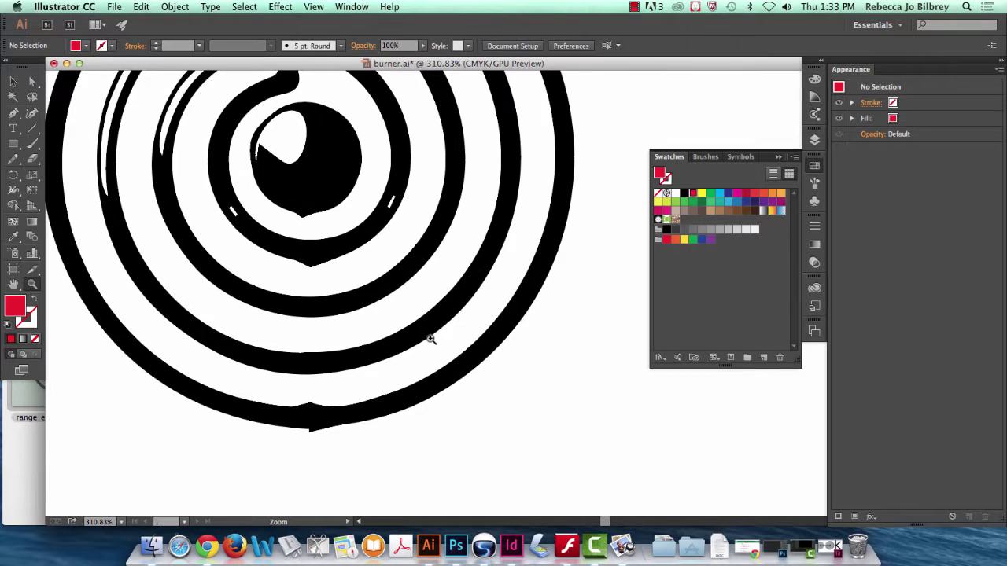
pyautogui.scroll(10, 431, 339)
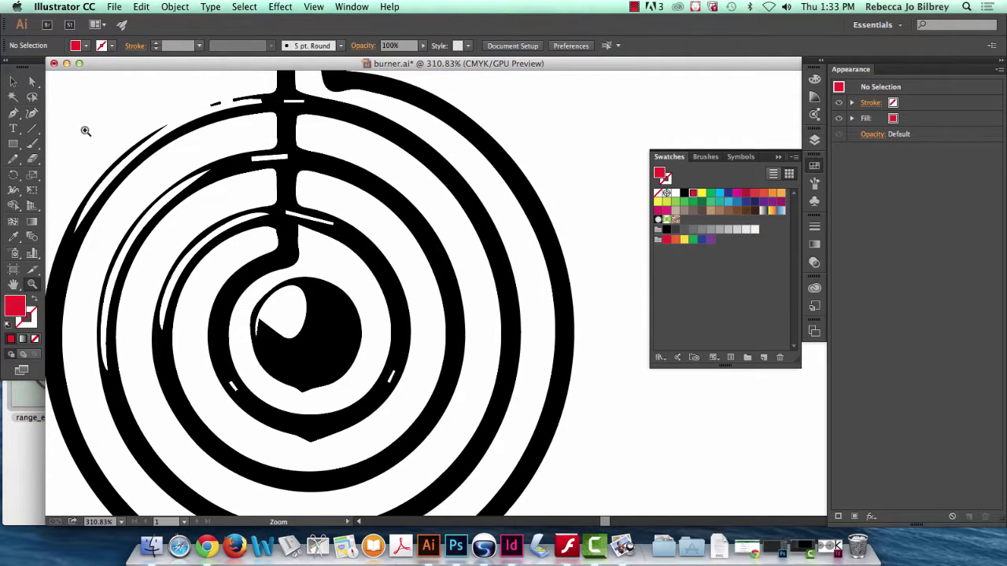
pyautogui.press('super+0')
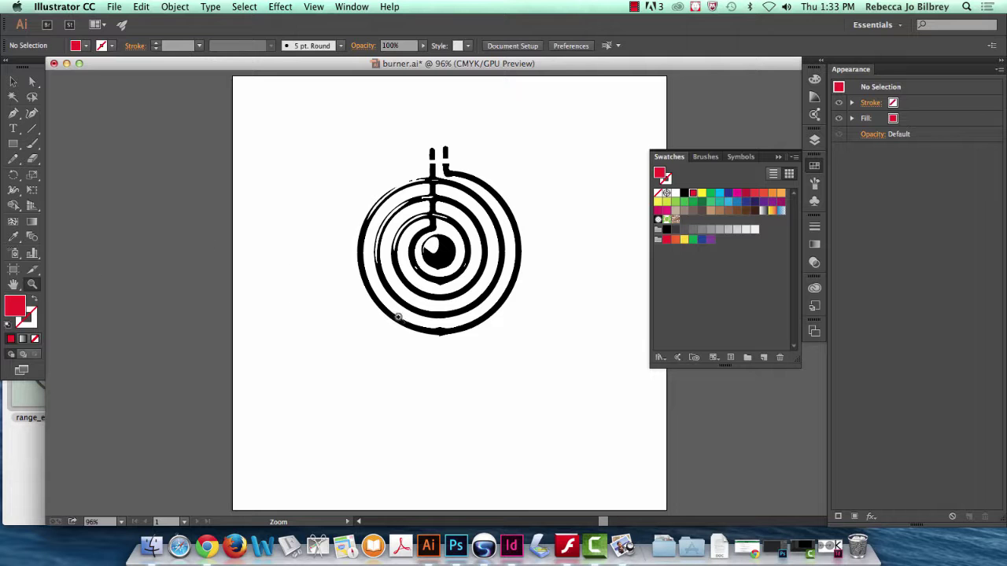
pyautogui.moveTo(427, 279); pyautogui.dragTo(652, 493)
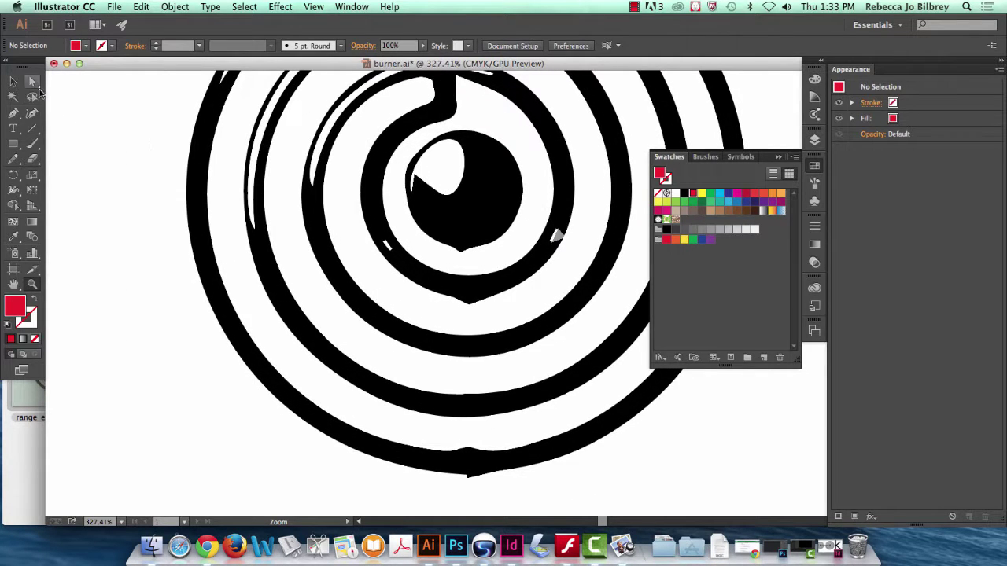
pyautogui.click(32, 82)
pyautogui.click(556, 232)
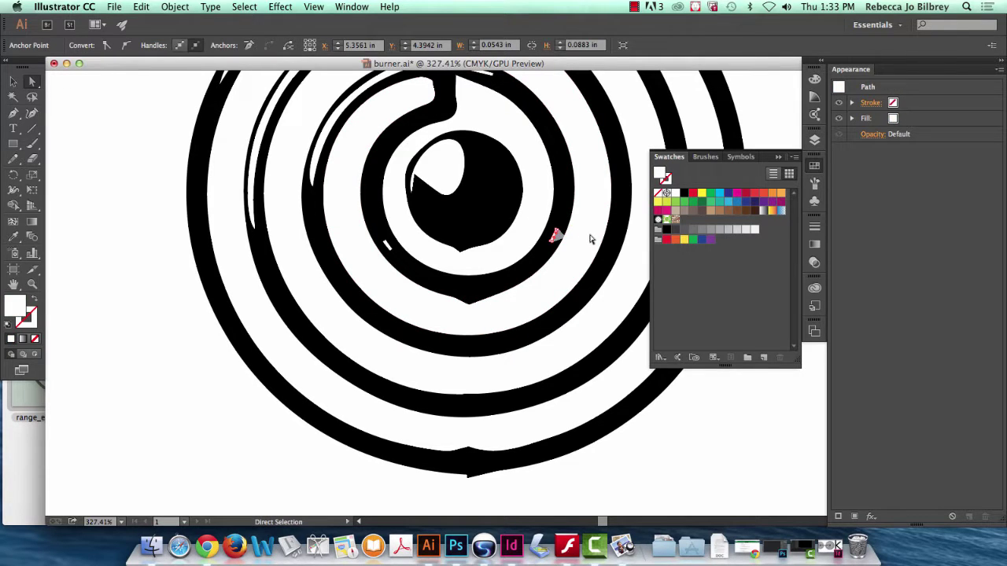
pyautogui.moveTo(575, 246); pyautogui.dragTo(555, 230)
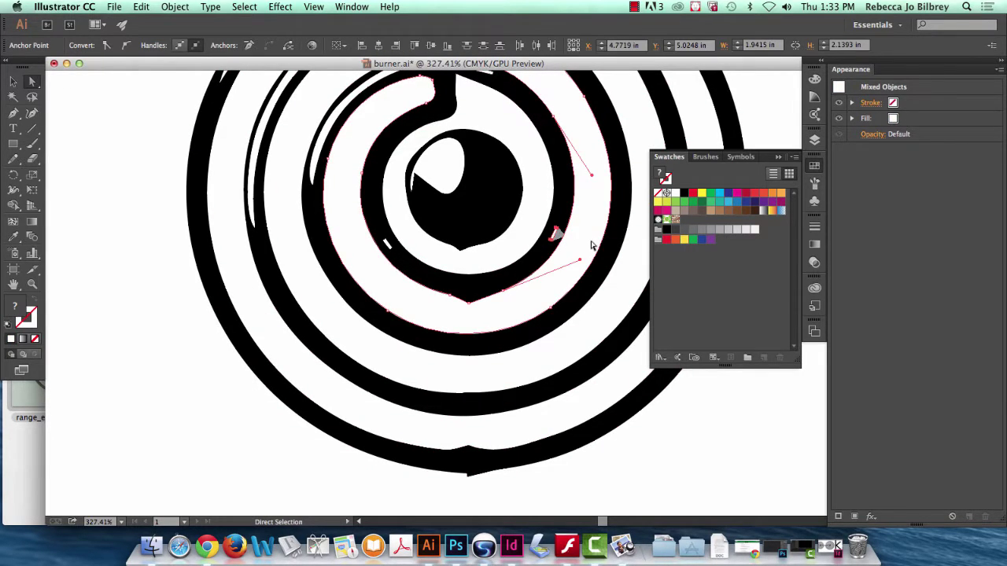
pyautogui.click(473, 328)
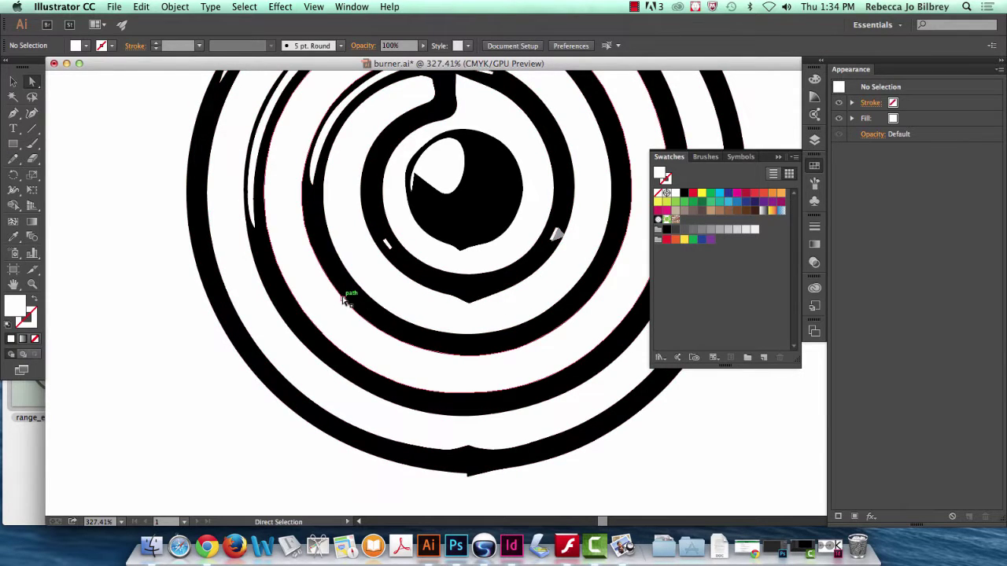
pyautogui.hscroll(3, 344, 299)
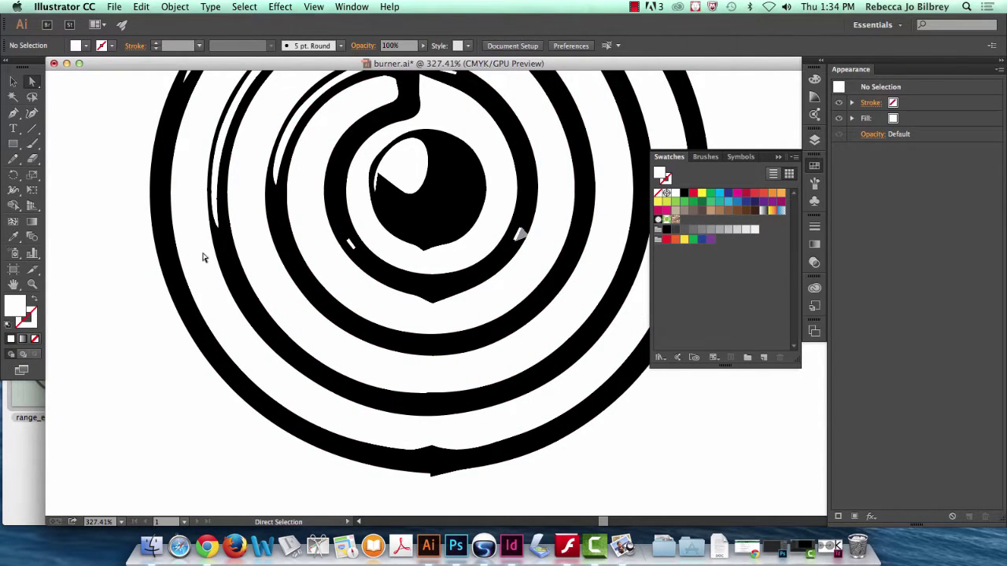
# Tear off the Pen tool's anchor-point tools into a floating panel and direct-select the coil compound path.
pyautogui.click(13, 116)
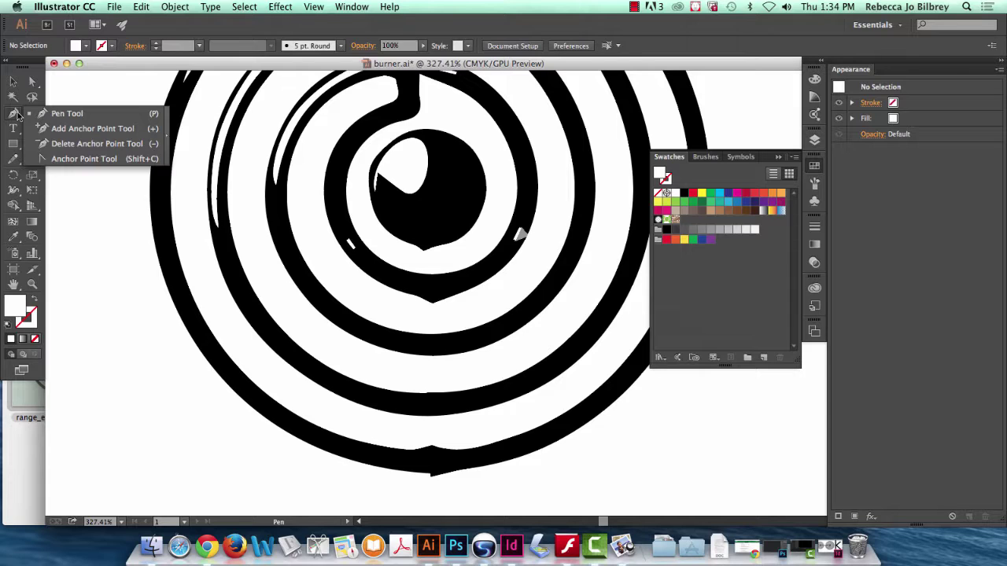
pyautogui.click(163, 139)
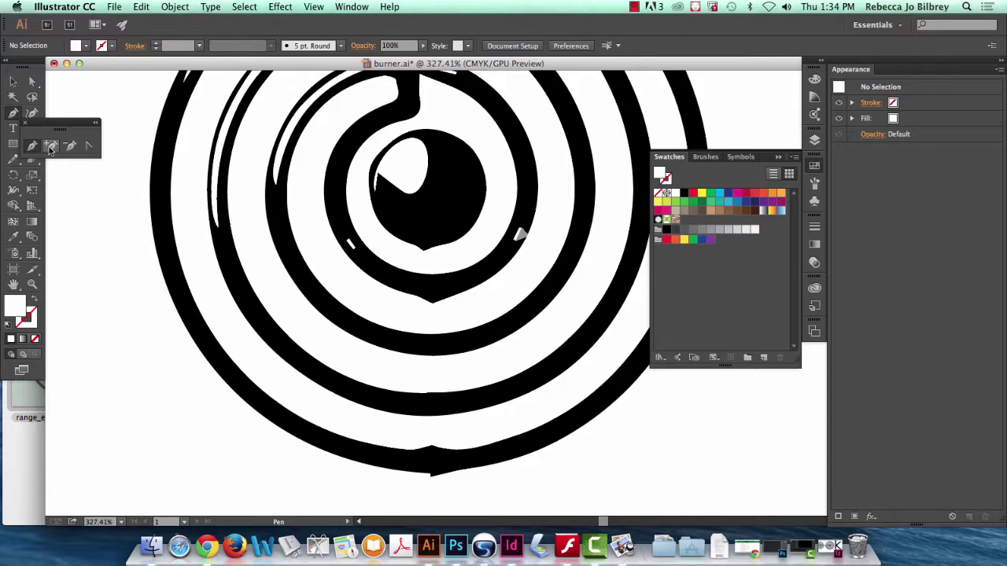
pyautogui.click(32, 82)
pyautogui.click(405, 294)
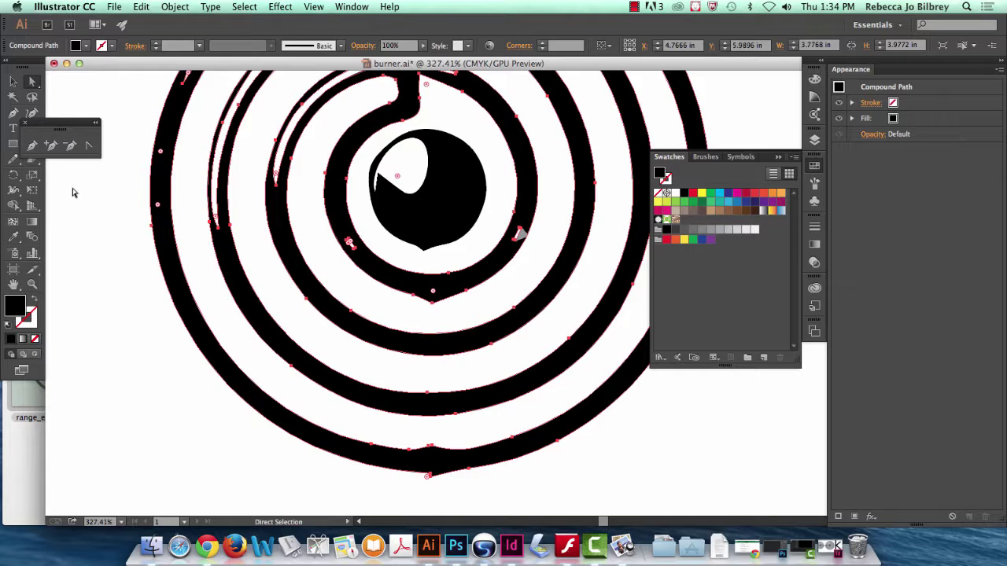
# Use the Delete Anchor Point tool to remove the stray anchor below the eye circle.
pyautogui.press('-')
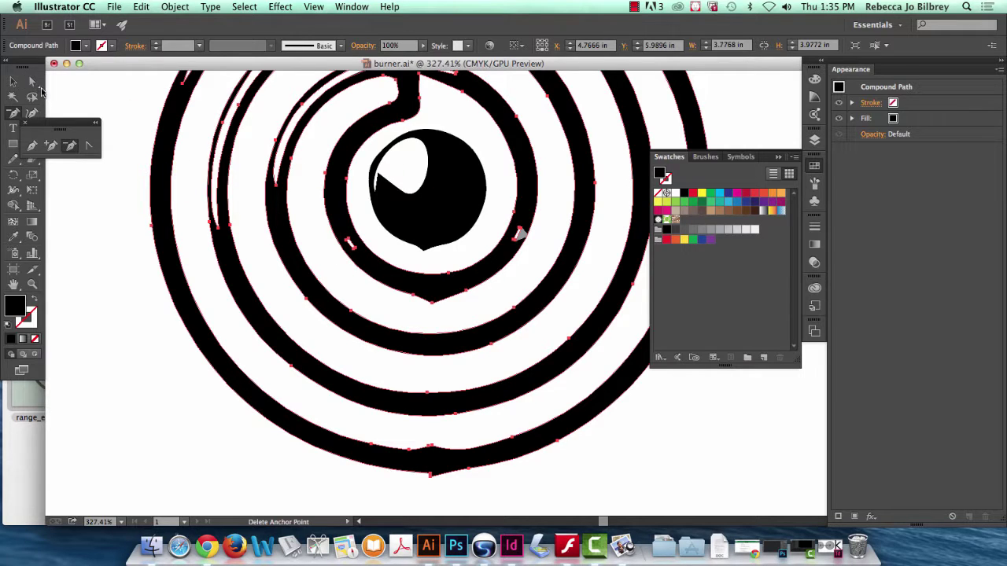
pyautogui.click(437, 308)
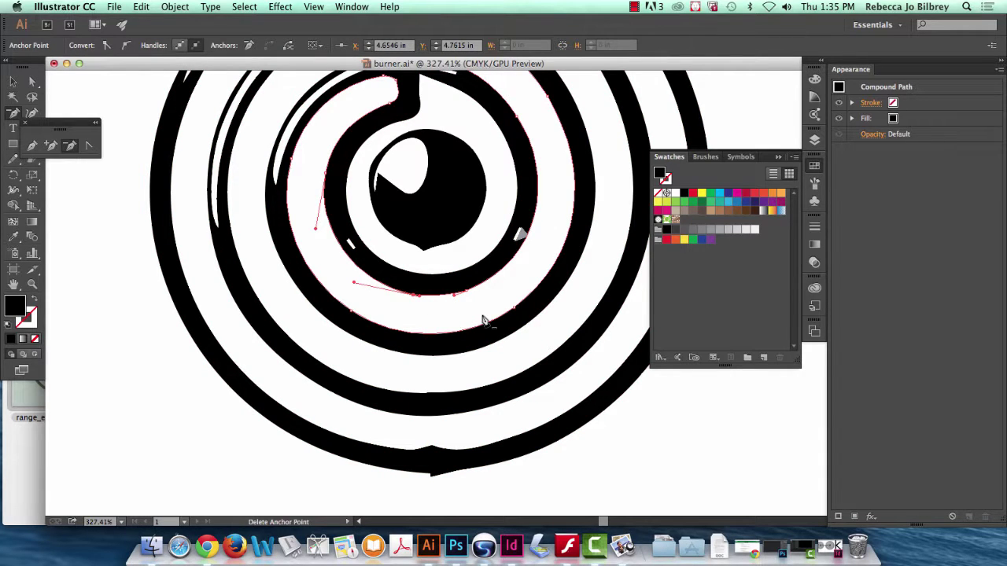
pyautogui.click(431, 253)
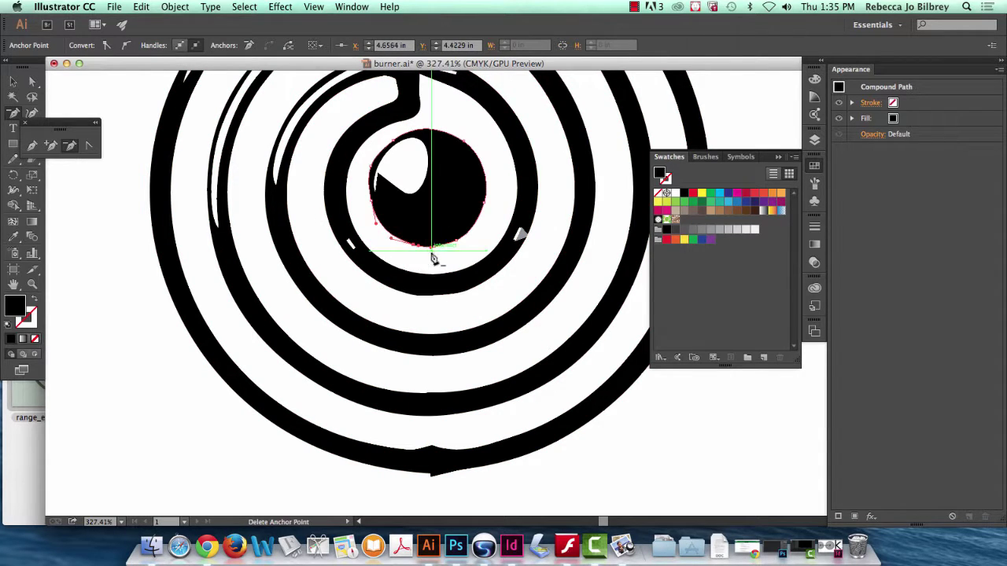
pyautogui.scroll(-1, 486, 339)
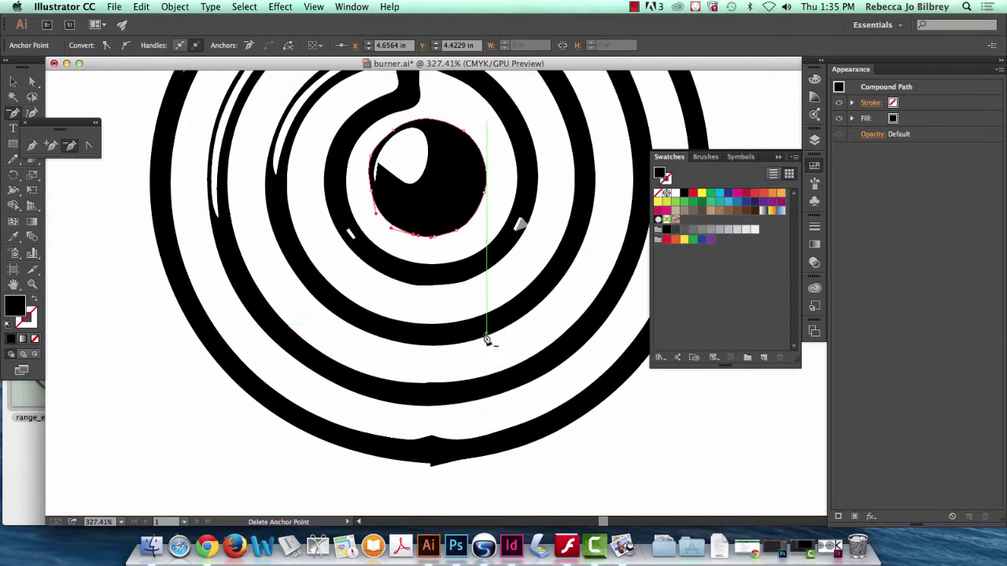
pyautogui.scroll(-2, 486, 340)
pyautogui.click(435, 412)
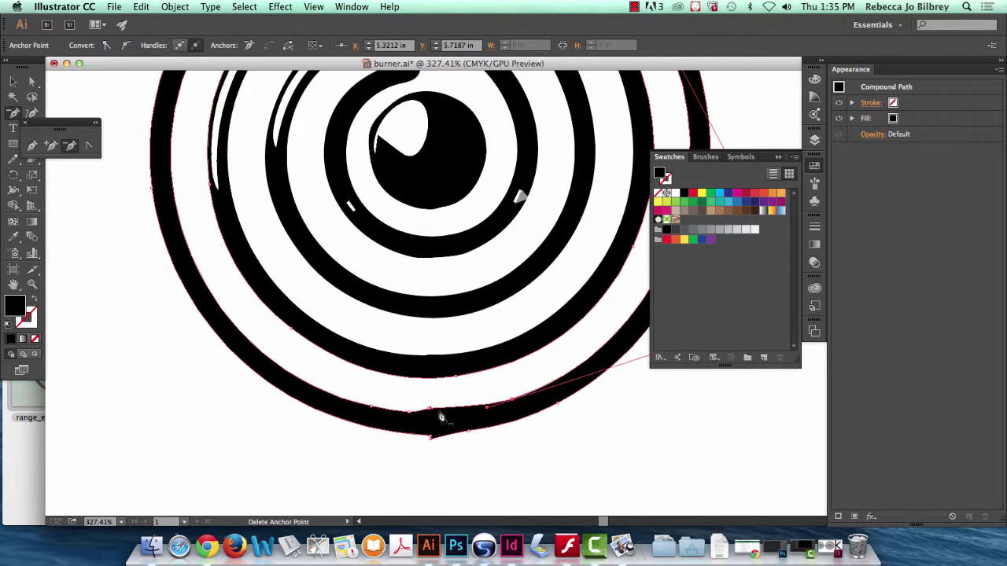
# Try deleting the outer coil's bottom point and turn on Don't Show Again for the anchor-point alert.
pyautogui.click(434, 413)
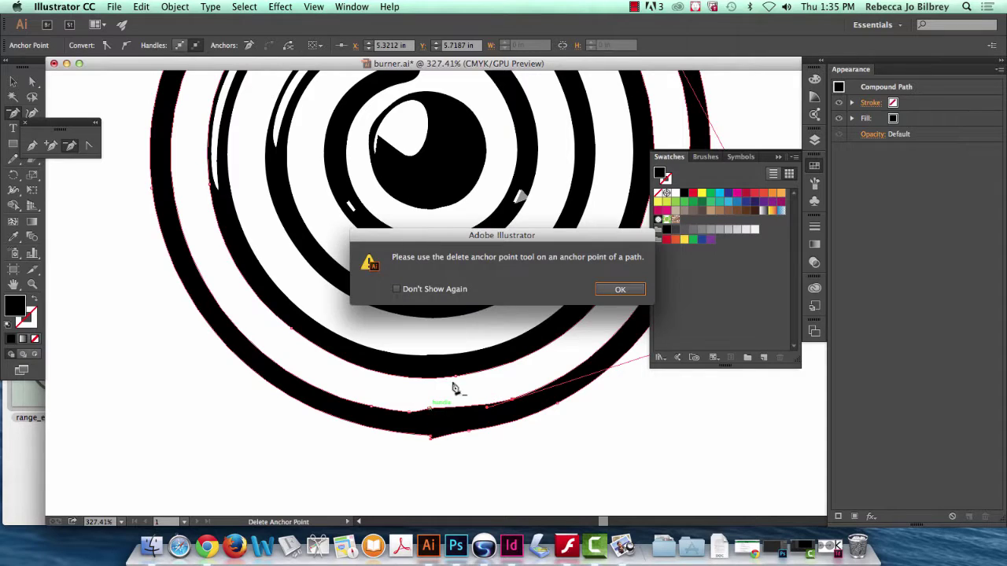
pyautogui.click(621, 291)
pyautogui.click(621, 291)
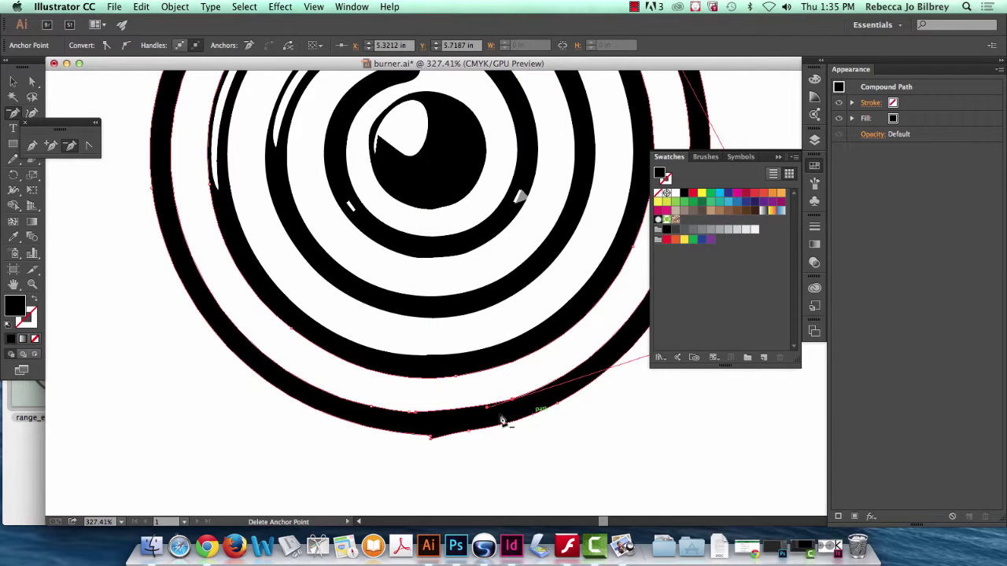
pyautogui.click(434, 438)
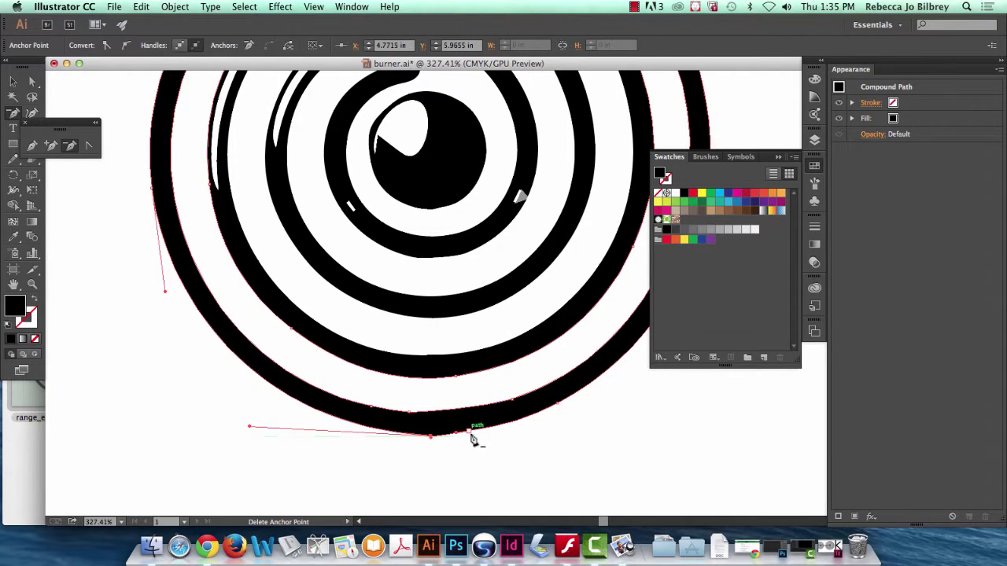
pyautogui.click(434, 439)
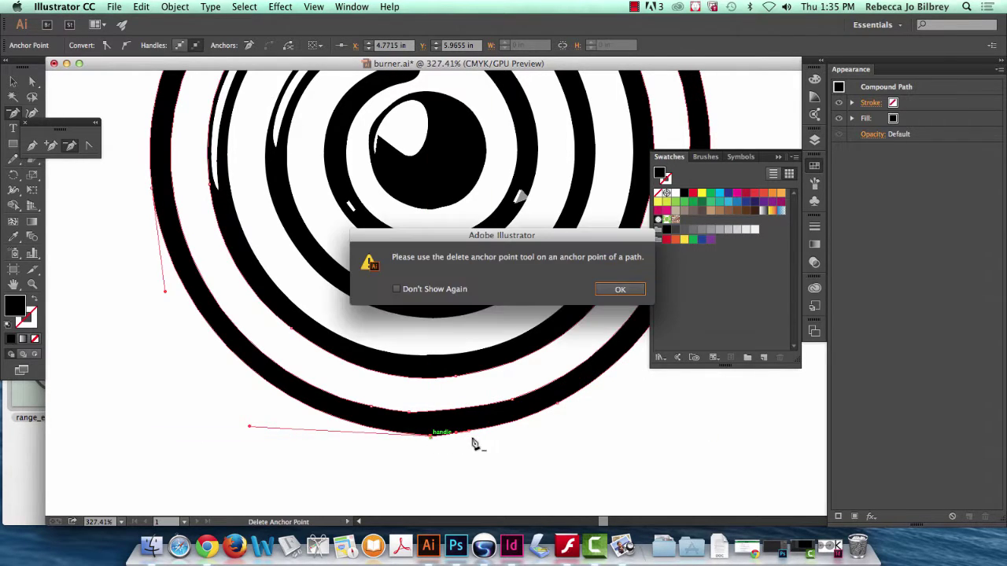
pyautogui.click(622, 290)
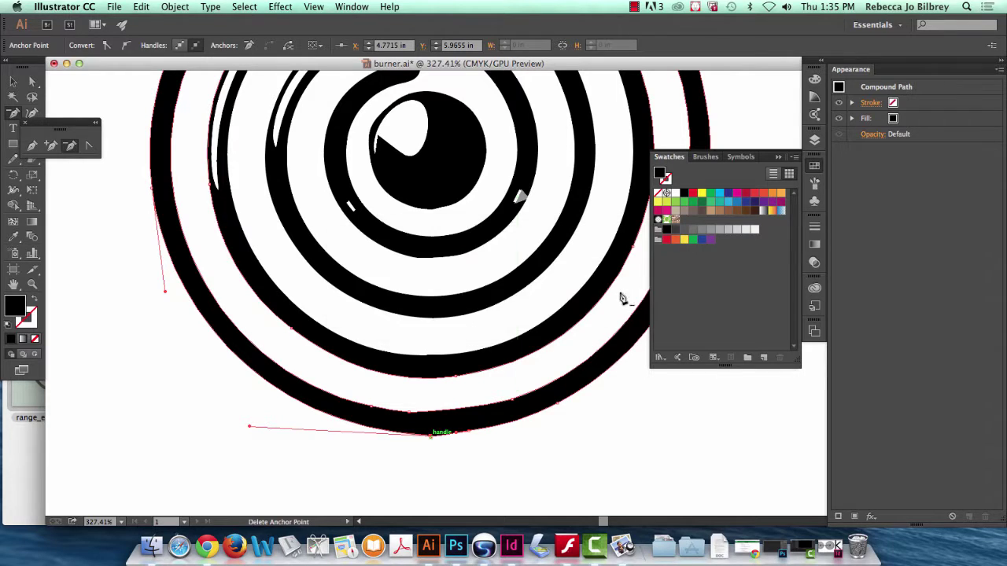
pyautogui.click(432, 441)
pyautogui.click(397, 288)
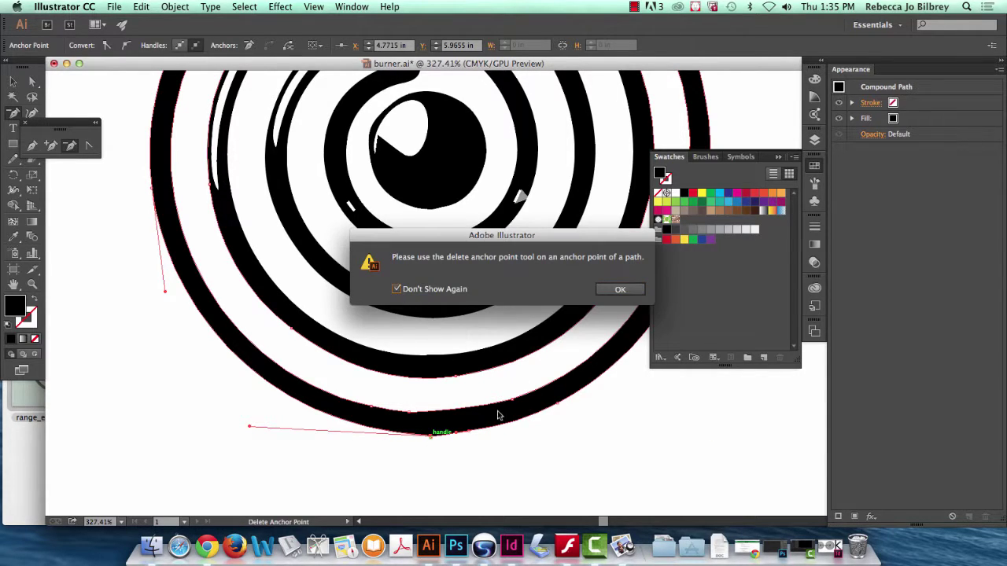
pyautogui.click(620, 290)
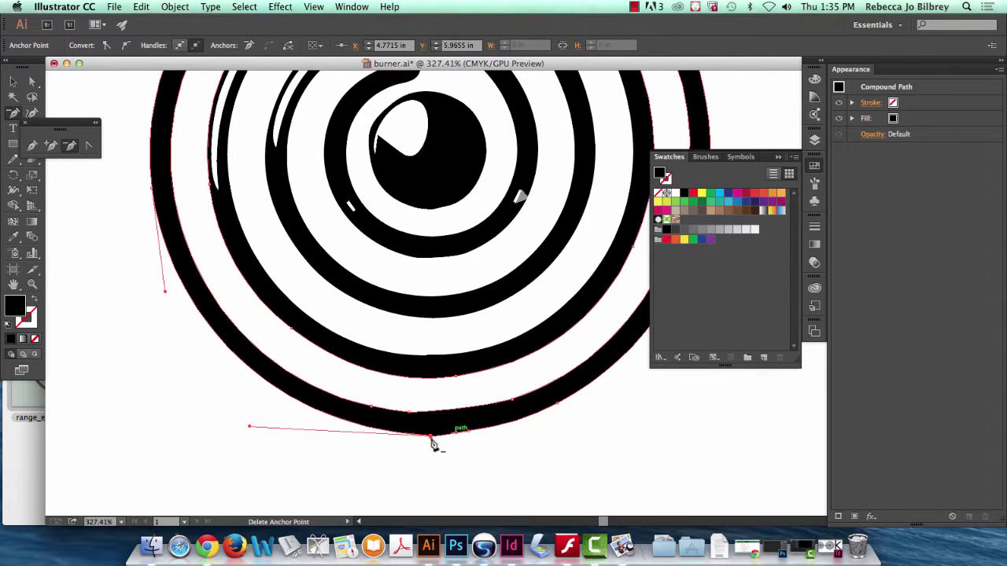
# Zoom in and drag the outer coil's bottom anchor and handle until the dip is smooth, then fit the artboard.
pyautogui.press('z')
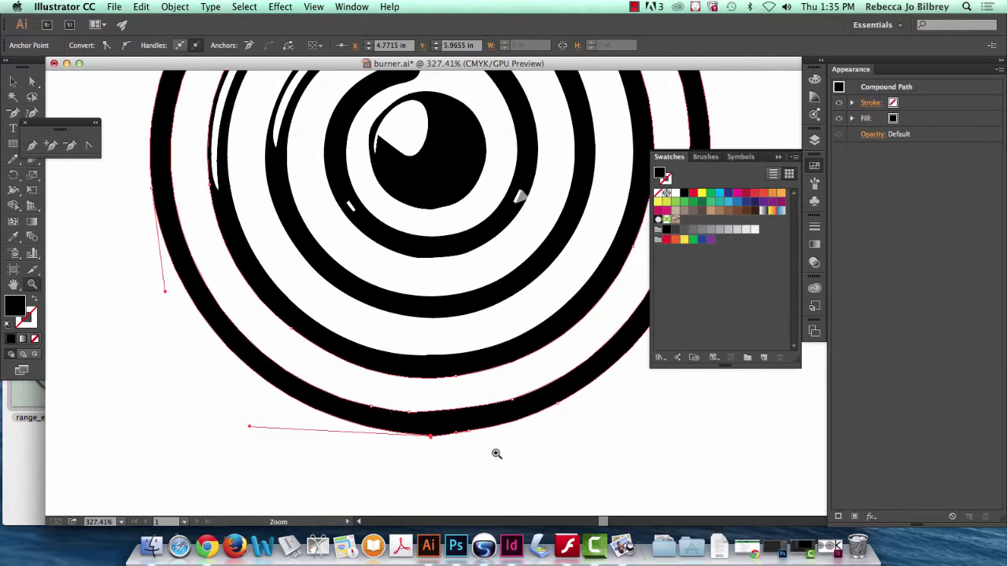
pyautogui.moveTo(496, 454); pyautogui.dragTo(625, 433)
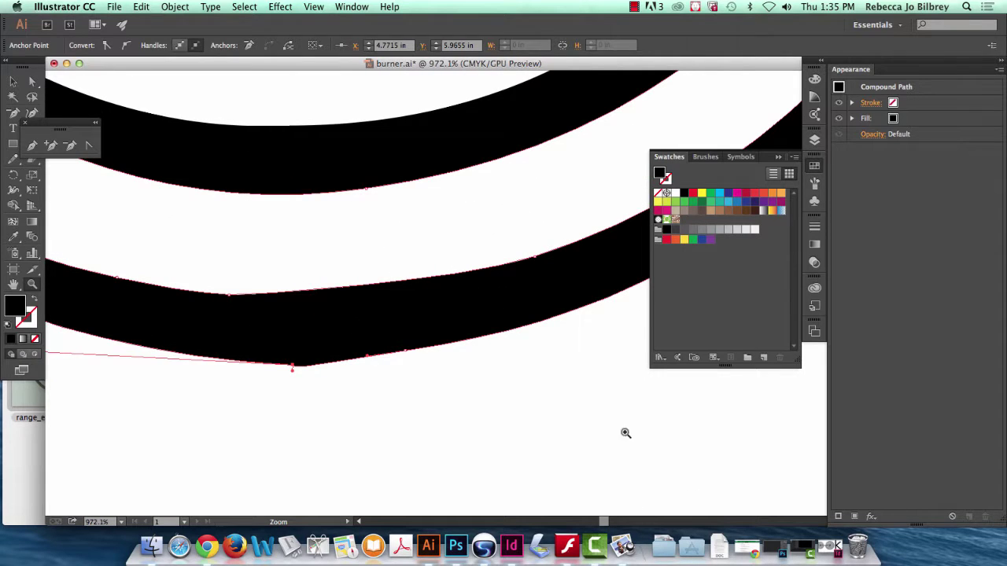
pyautogui.click(33, 83)
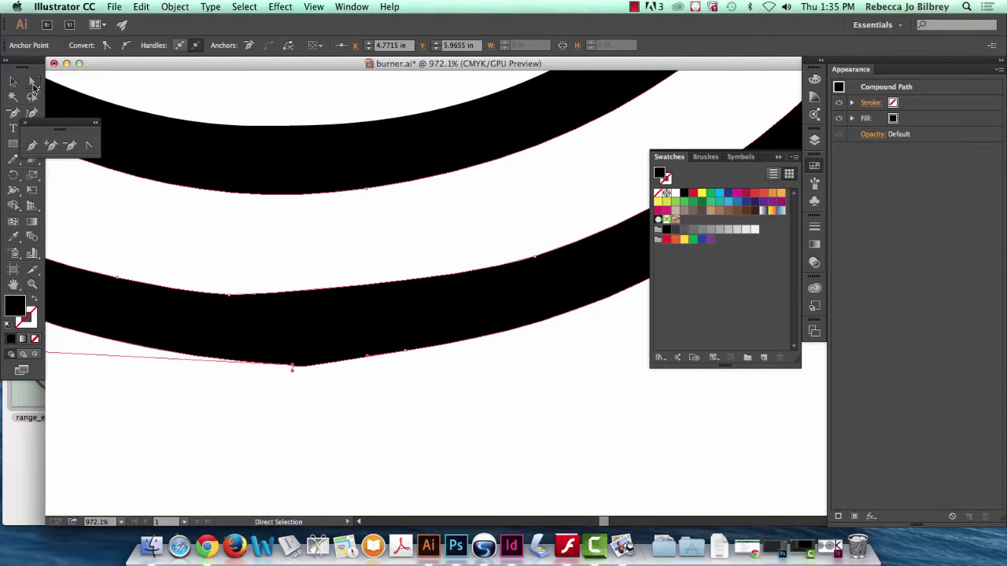
pyautogui.moveTo(292, 368); pyautogui.dragTo(340, 366)
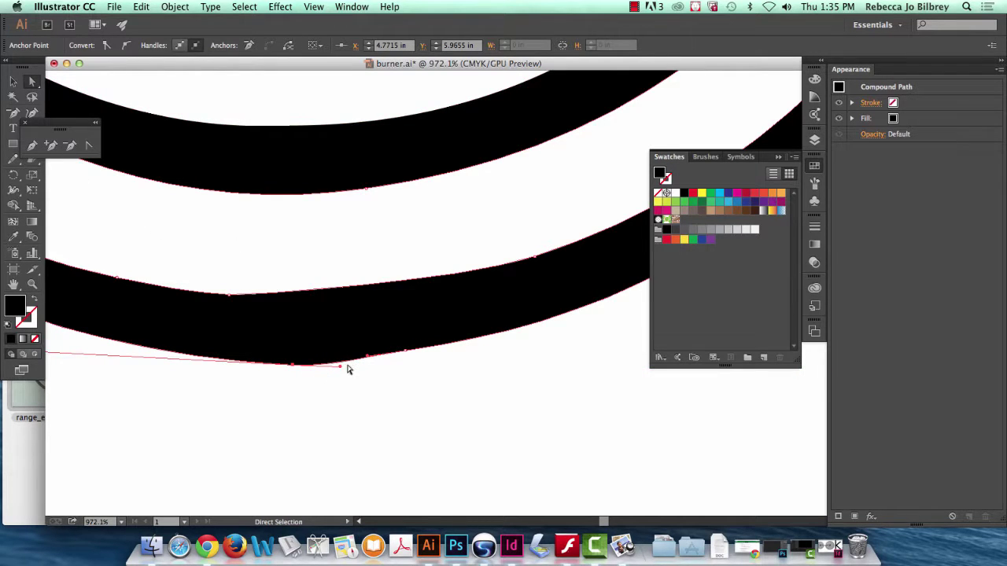
pyautogui.moveTo(339, 367); pyautogui.dragTo(308, 466)
pyautogui.click(342, 398)
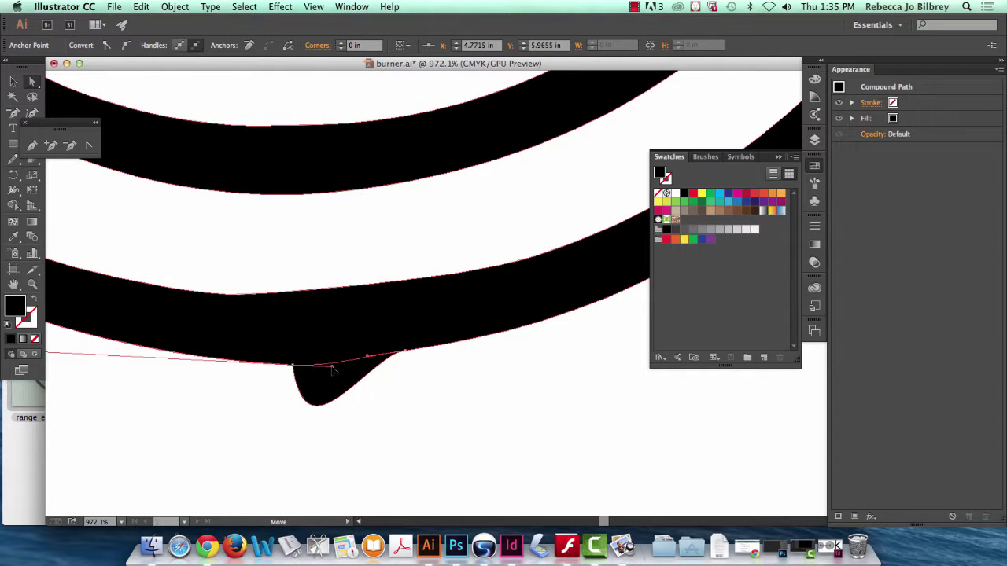
pyautogui.moveTo(332, 370); pyautogui.dragTo(344, 366)
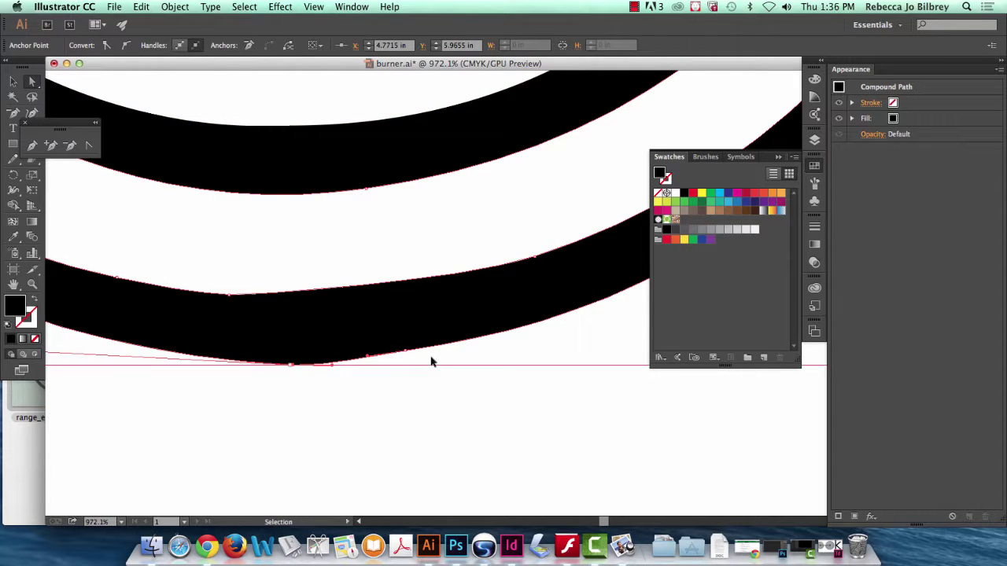
pyautogui.press('super+0')
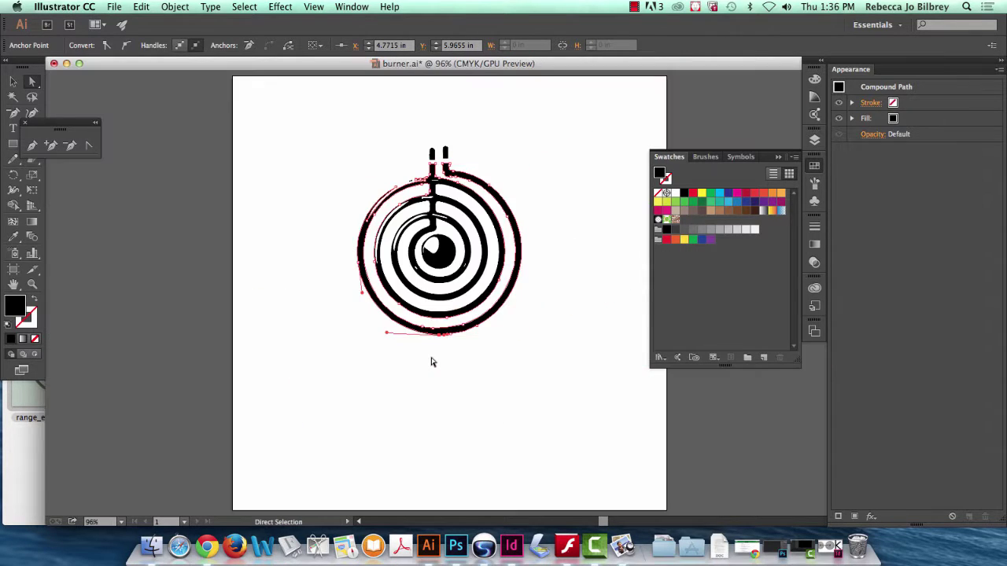
pyautogui.click(32, 285)
pyautogui.moveTo(385, 139); pyautogui.dragTo(570, 357)
pyautogui.hscroll(6, 570, 358)
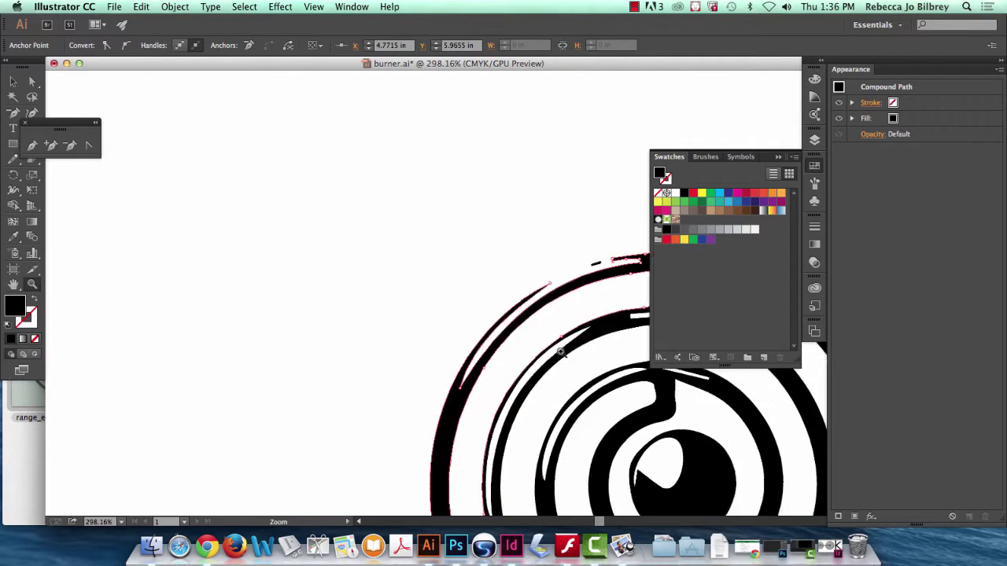
pyautogui.press('a')
pyautogui.press('super+minus')
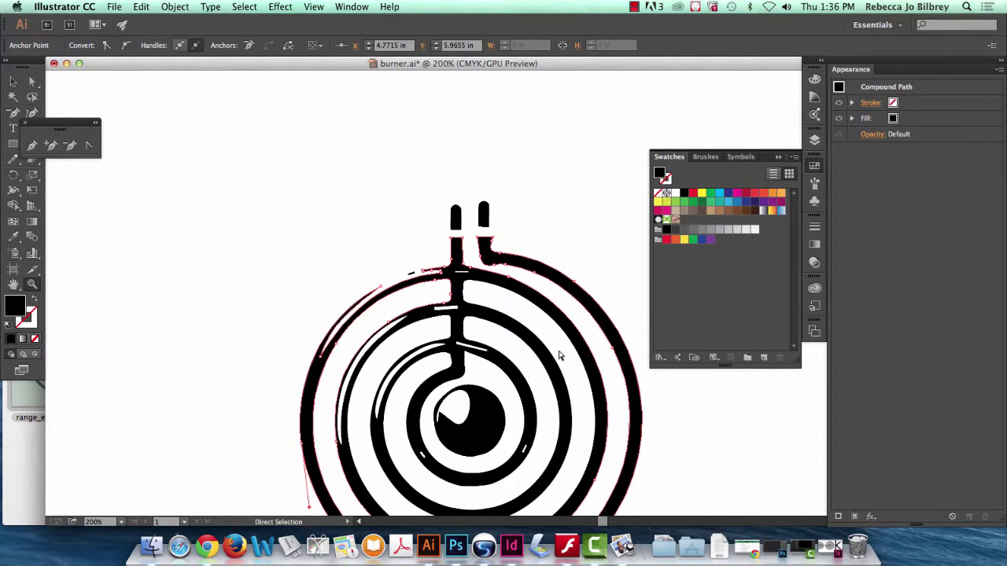
pyautogui.press('z')
pyautogui.keyDown('alt'); pyautogui.click(559, 352); pyautogui.keyUp('alt')
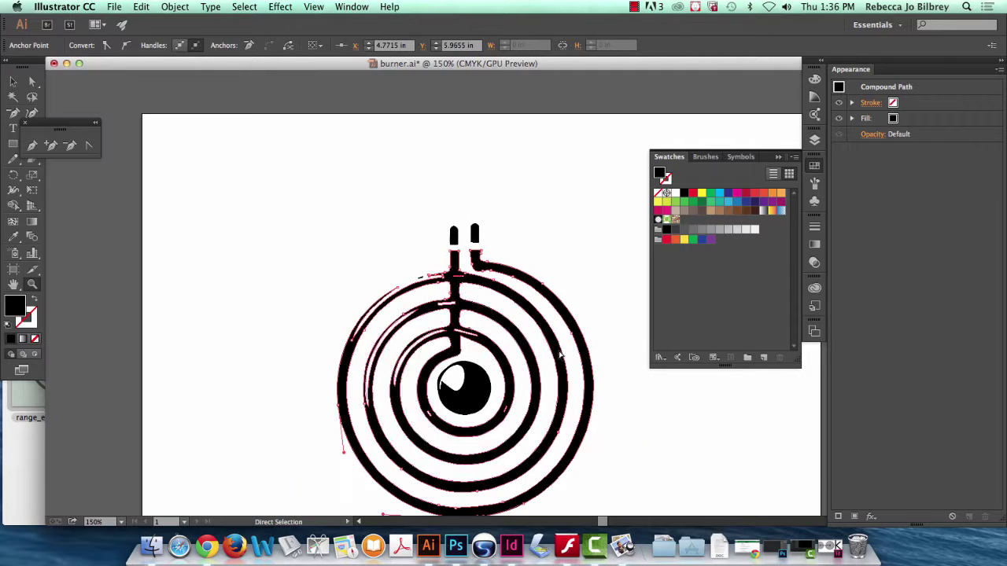
pyautogui.scroll(-2, 582, 362)
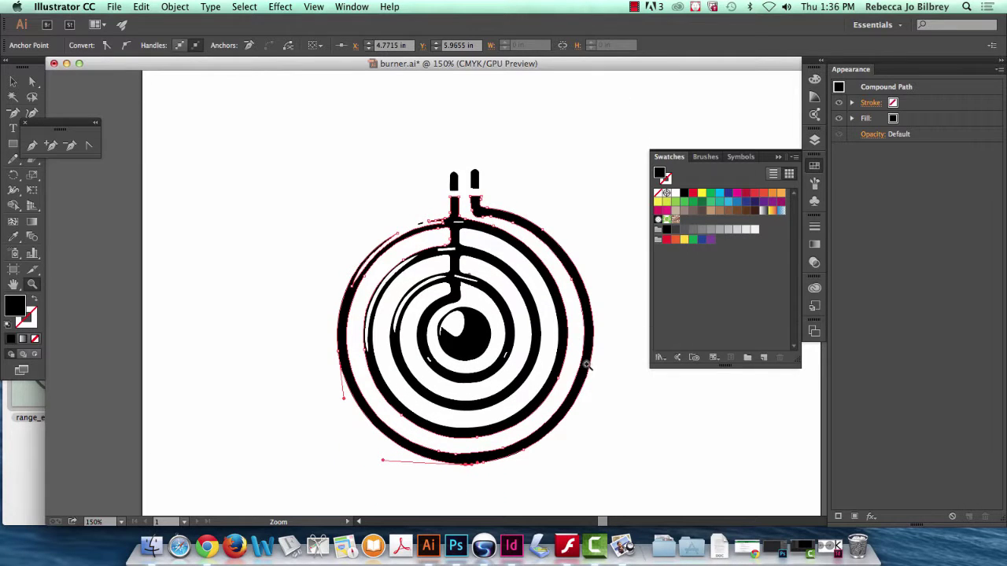
pyautogui.click(31, 82)
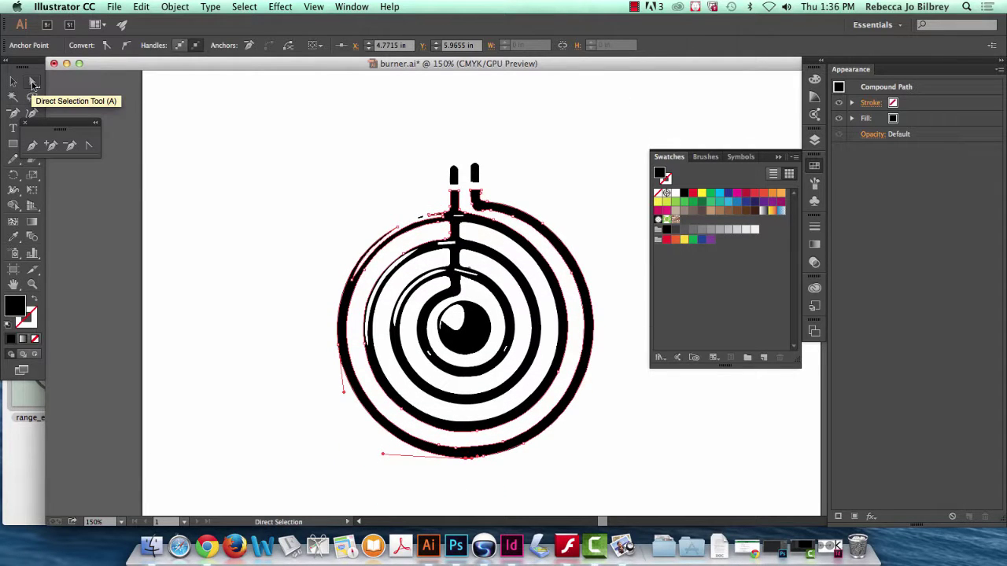
pyautogui.moveTo(300, 143); pyautogui.dragTo(665, 483)
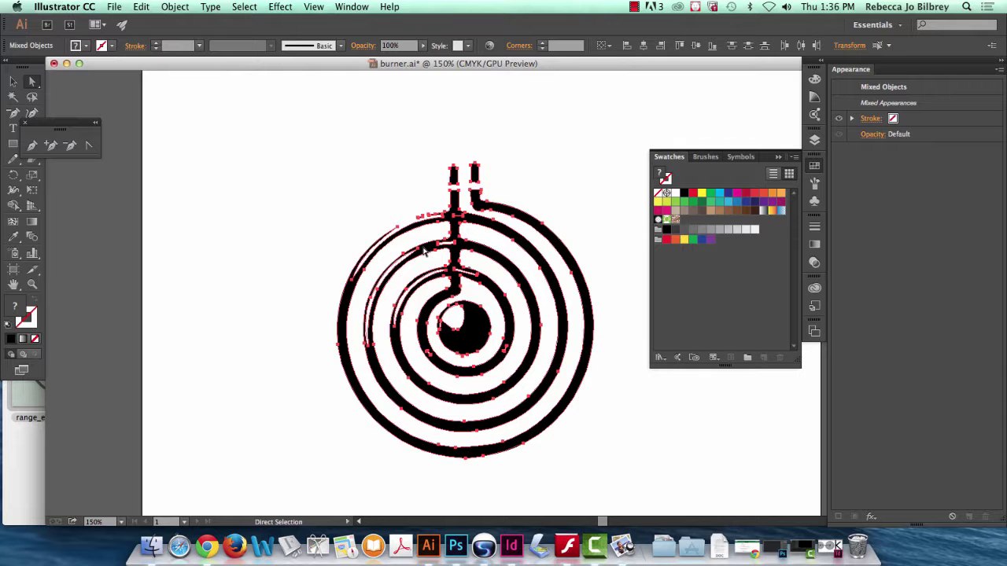
pyautogui.click(609, 200)
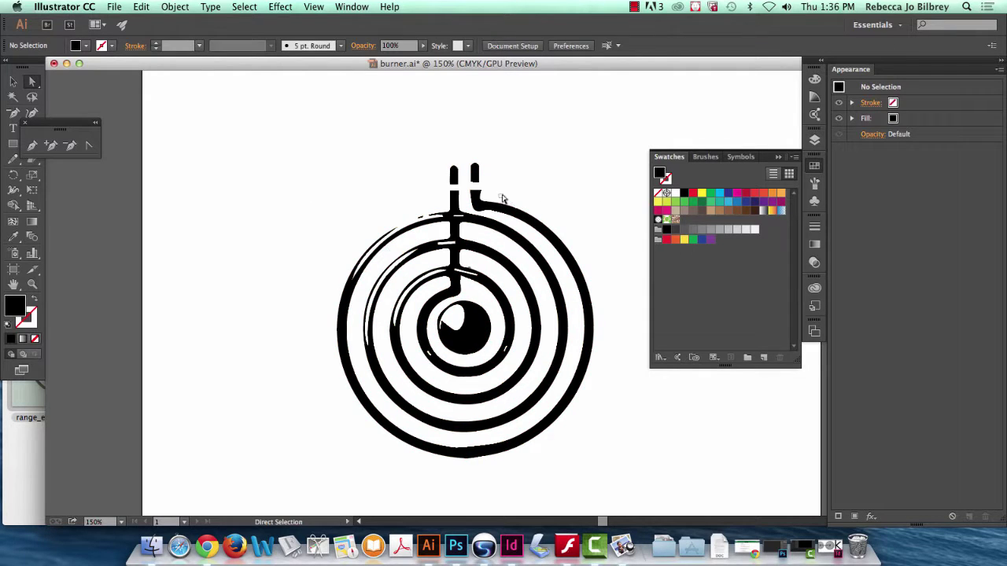
# Move the outer coil's top anchor and undo it, then marquee-select all the spiral's paths.
pyautogui.click(504, 198)
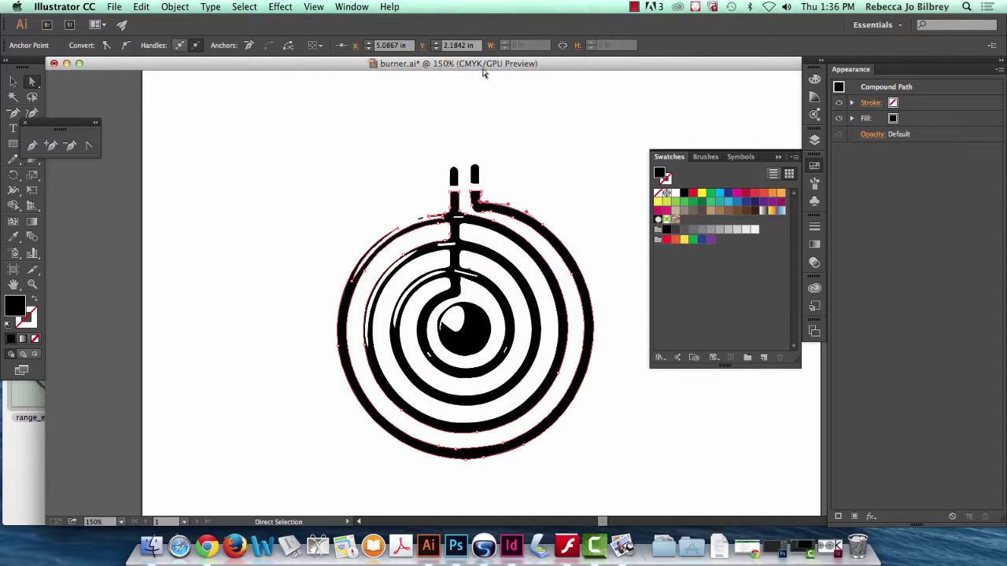
pyautogui.moveTo(480, 209); pyautogui.dragTo(512, 179)
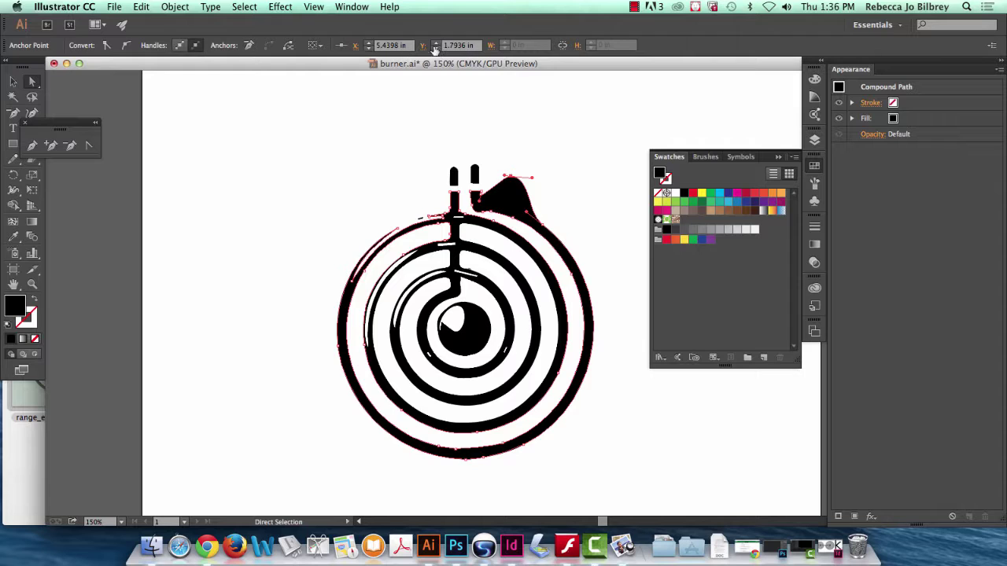
pyautogui.click(450, 49)
pyautogui.press('cmd+z')
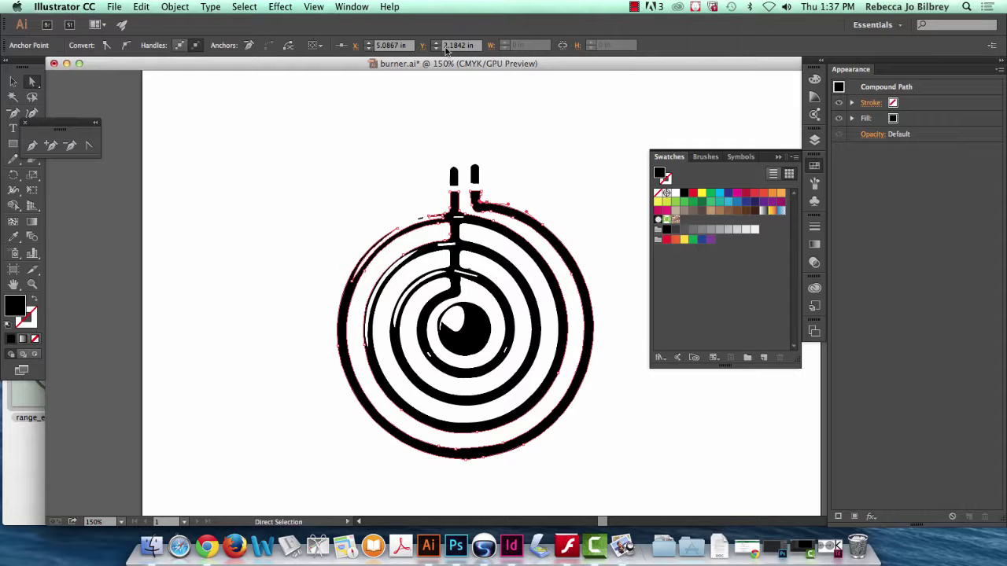
pyautogui.moveTo(274, 152); pyautogui.dragTo(652, 495)
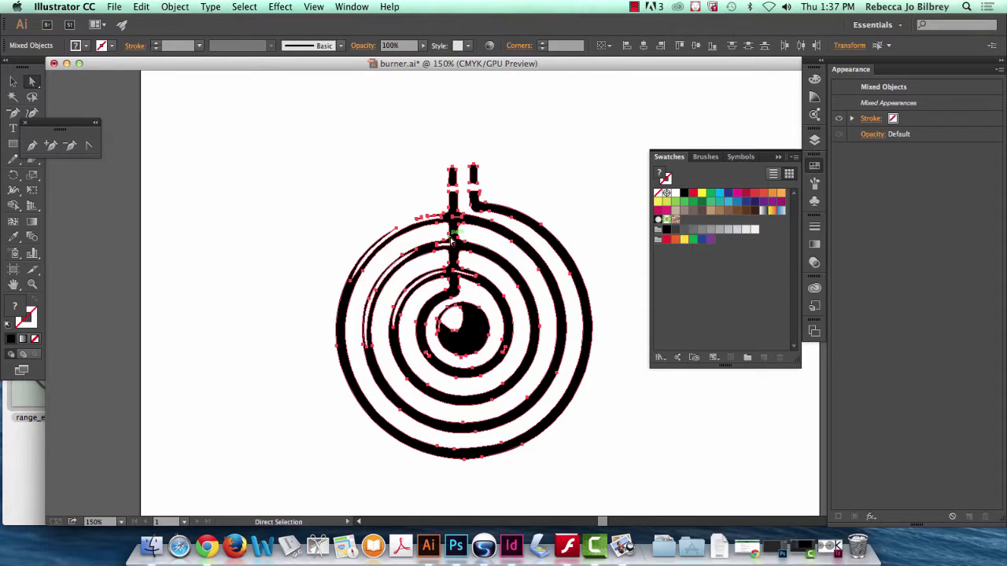
# Undo the last change and open Object > Path > Simplify for the burner, moving the dialog aside.
pyautogui.hotkey('ctrl', 'z')
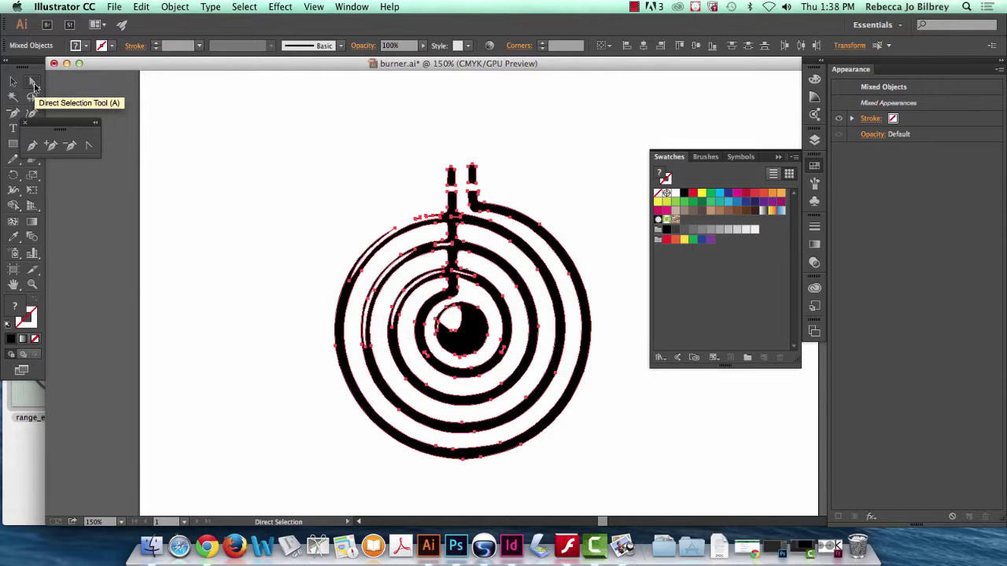
pyautogui.click(174, 6)
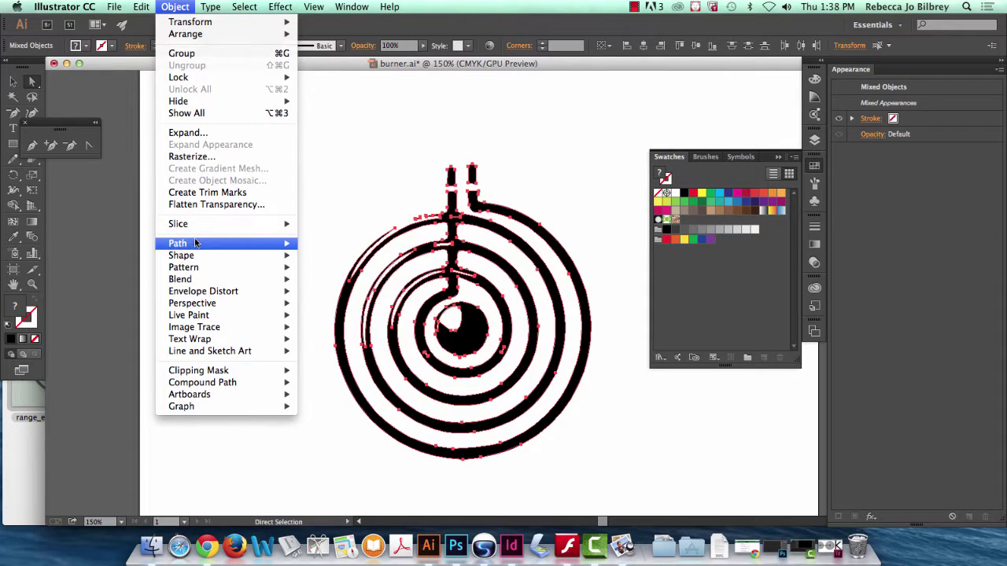
pyautogui.moveTo(196, 247)
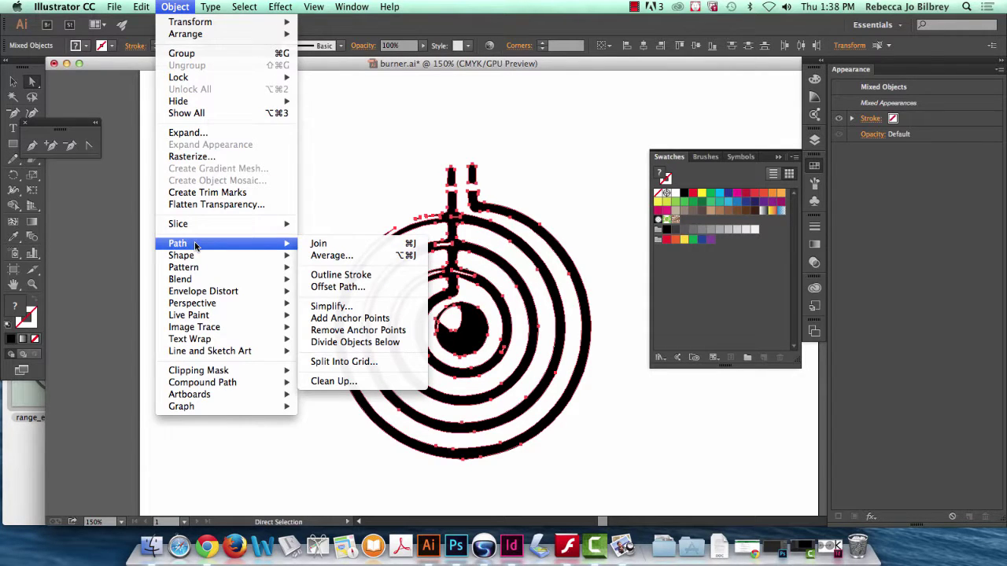
pyautogui.click(331, 307)
pyautogui.moveTo(750, 116); pyautogui.dragTo(629, 114)
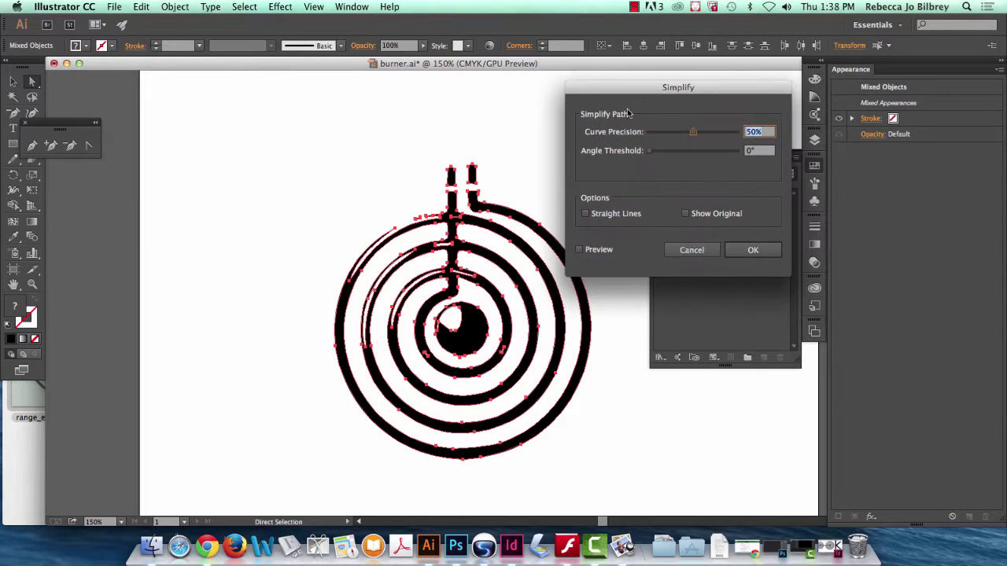
# Preview the simplification and tune it to 83% curve precision and 139° angle threshold.
pyautogui.click(579, 250)
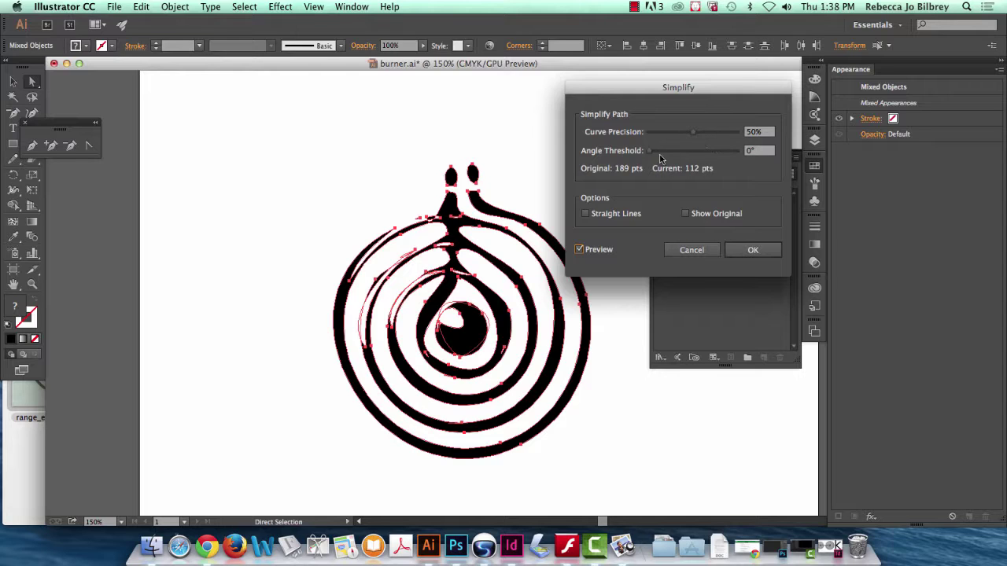
pyautogui.moveTo(695, 135); pyautogui.dragTo(732, 135)
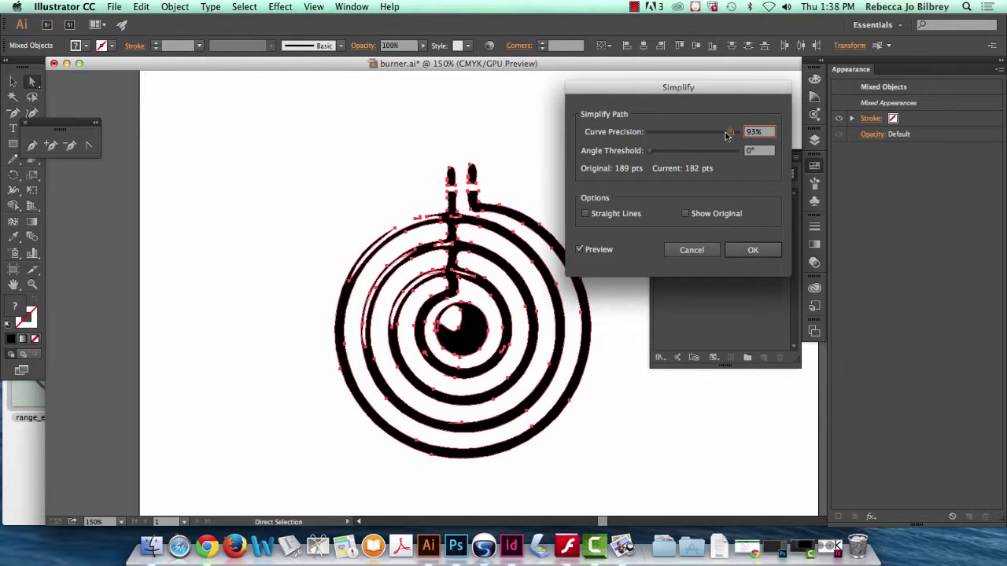
pyautogui.click(580, 250)
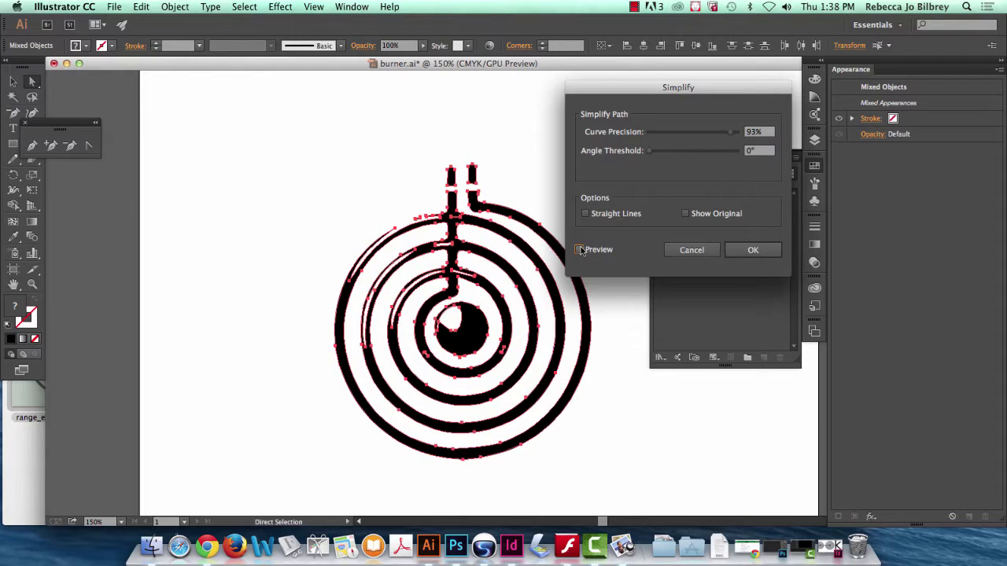
pyautogui.click(581, 251)
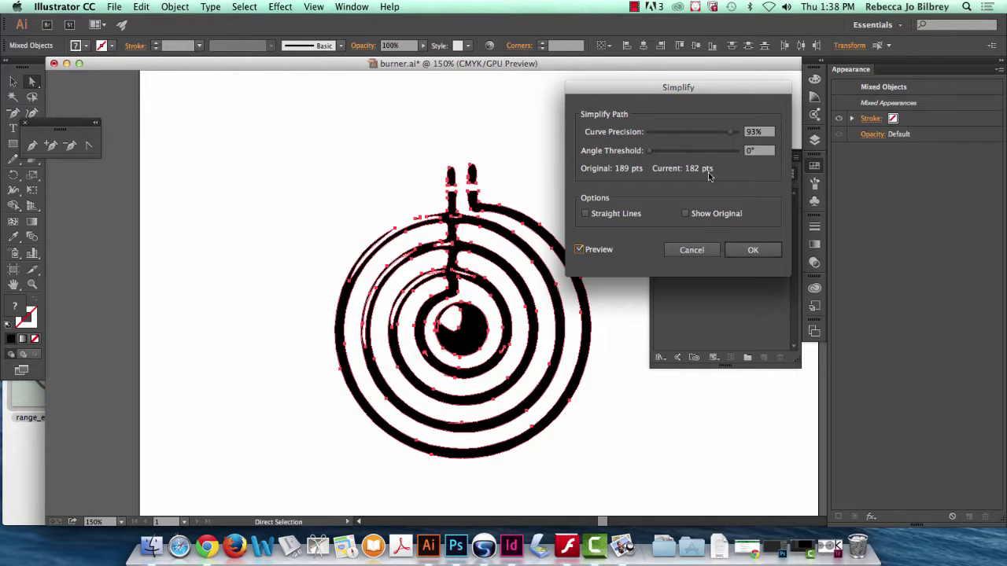
pyautogui.moveTo(730, 139); pyautogui.dragTo(722, 138)
pyautogui.moveTo(651, 157); pyautogui.dragTo(721, 137)
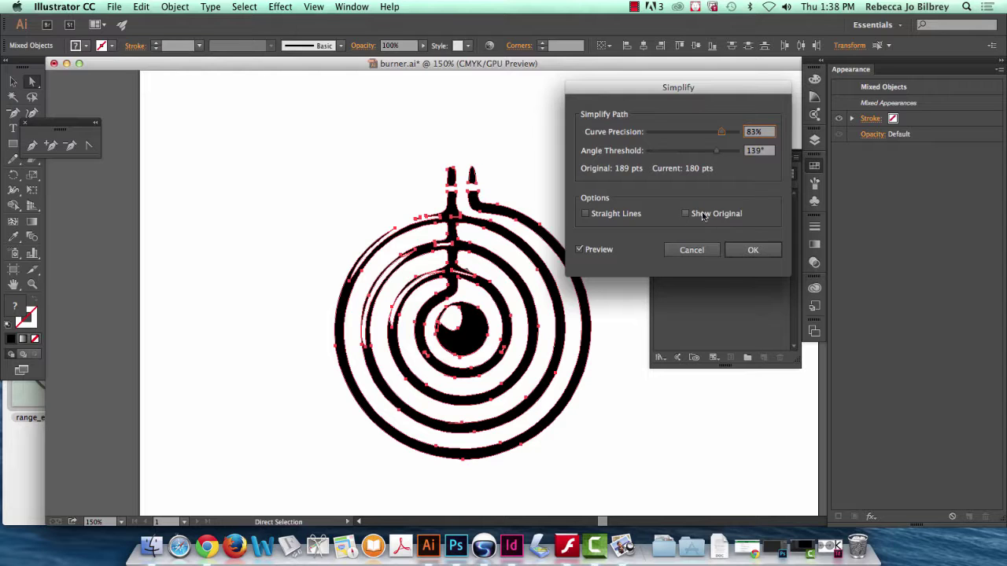
# Compare Show Original and Straight Lines, then apply the simplification with a 157° angle threshold.
pyautogui.click(685, 214)
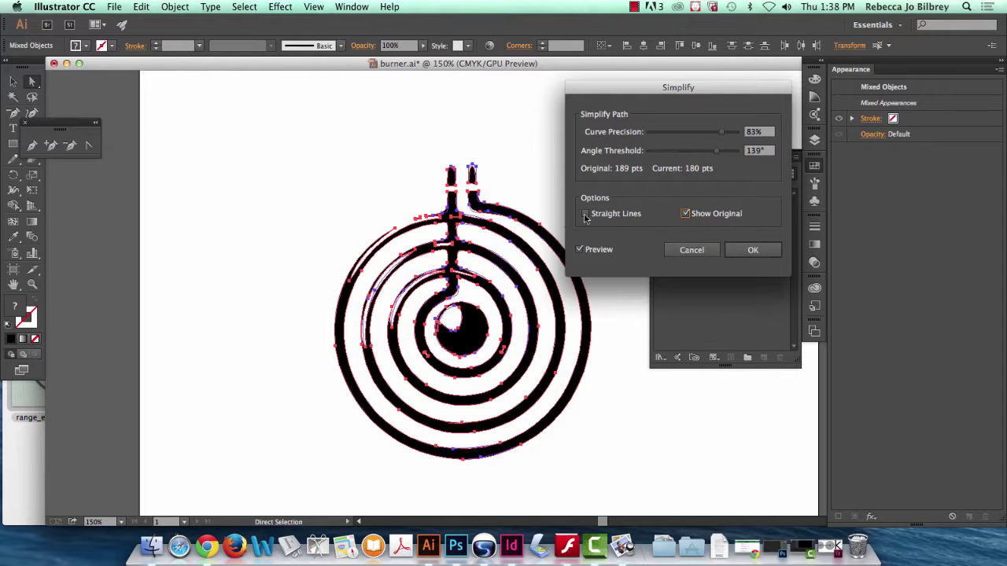
pyautogui.click(686, 214)
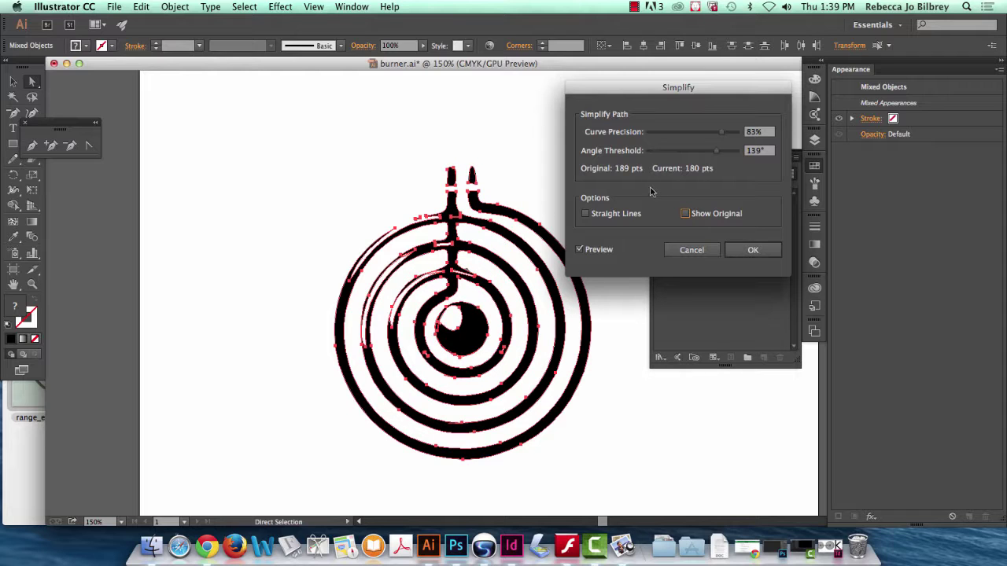
pyautogui.click(585, 214)
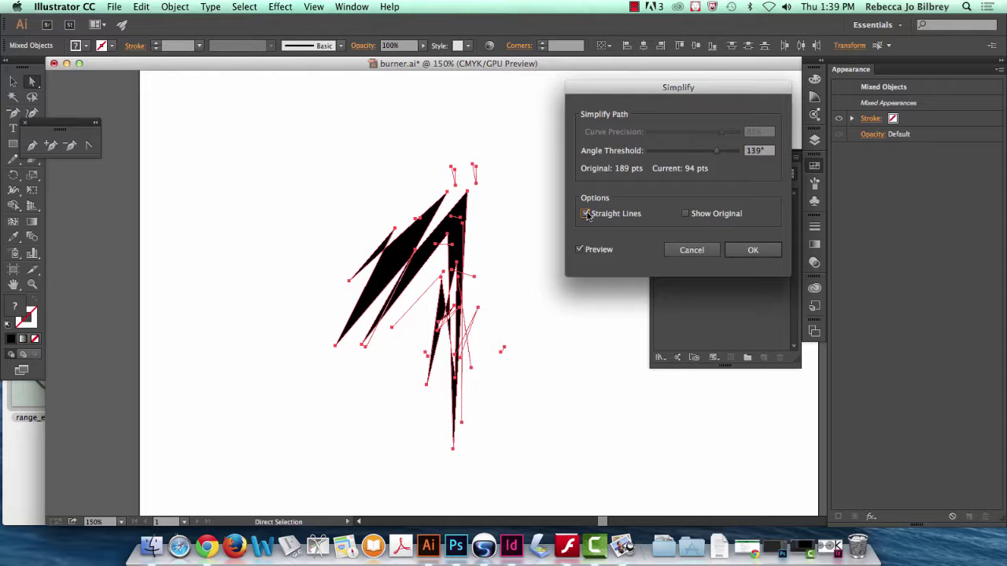
pyautogui.click(585, 214)
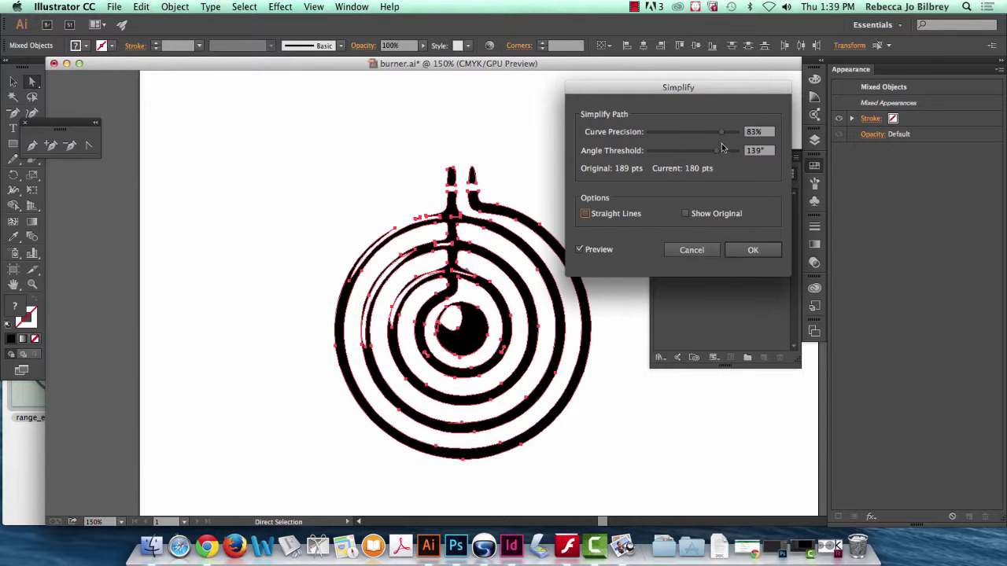
pyautogui.moveTo(719, 154); pyautogui.dragTo(717, 155)
pyautogui.moveTo(719, 155); pyautogui.dragTo(725, 155)
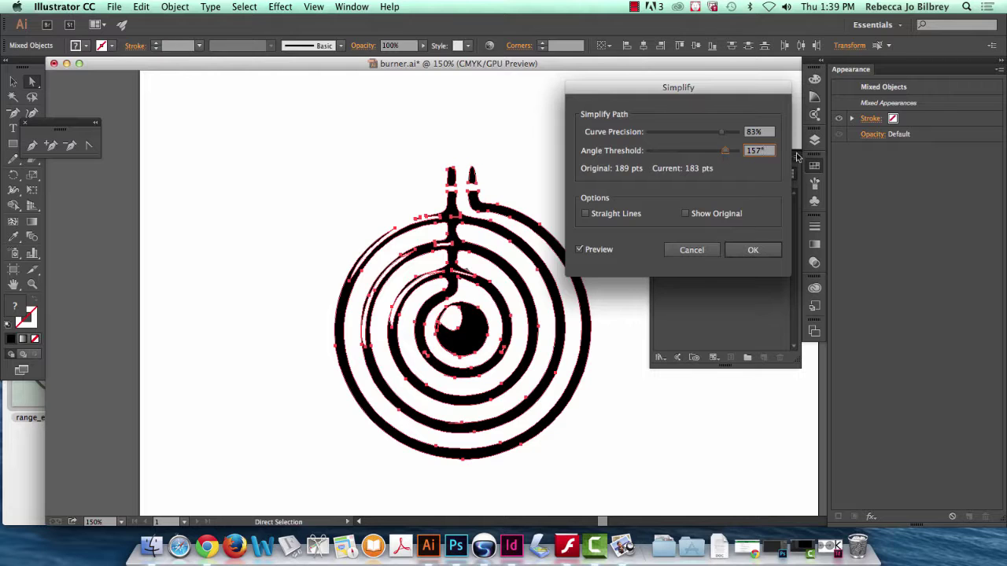
pyautogui.click(753, 248)
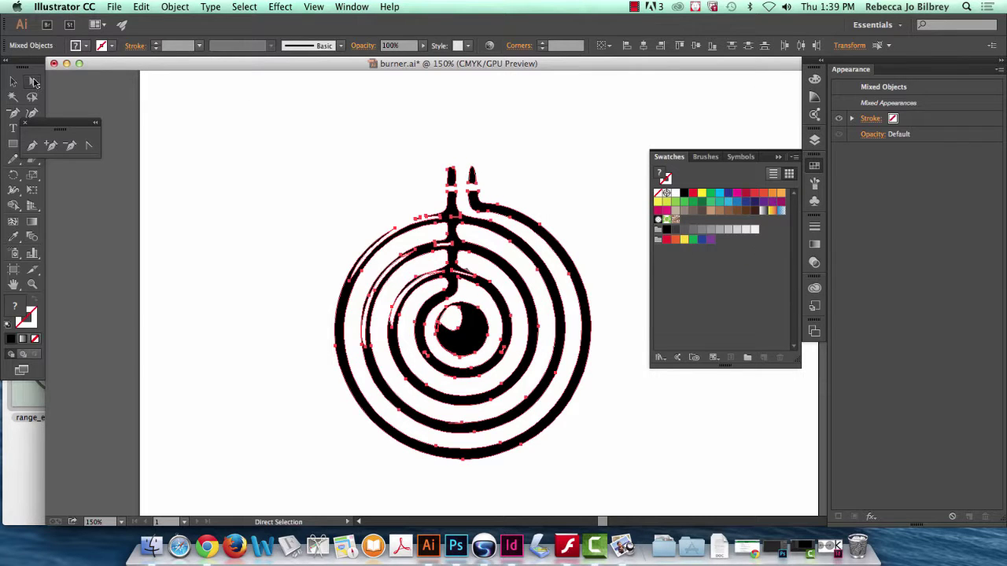
# Deselect, select the right terminal tip, and zoom in closely on both top tips of the burner.
pyautogui.click(243, 119)
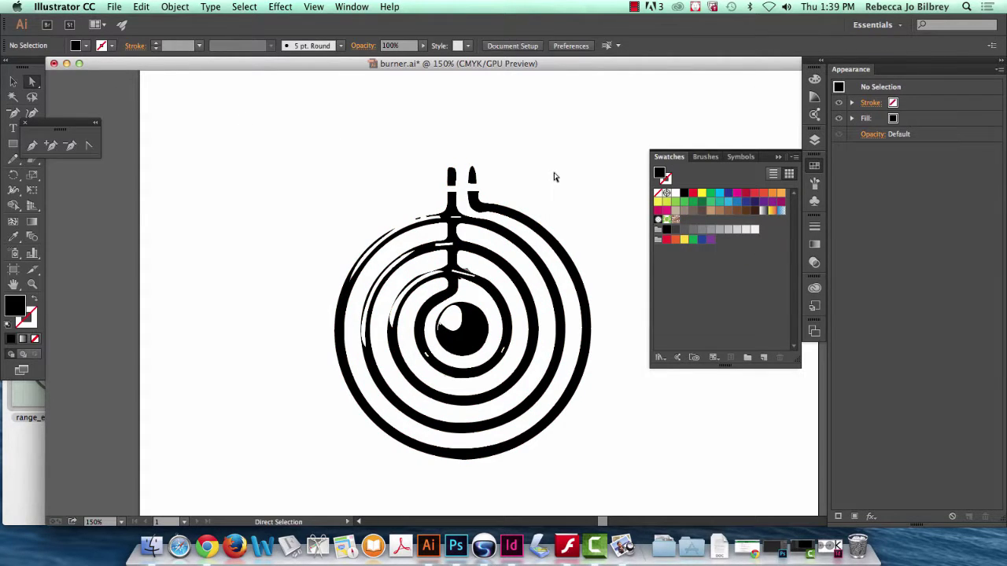
pyautogui.click(32, 284)
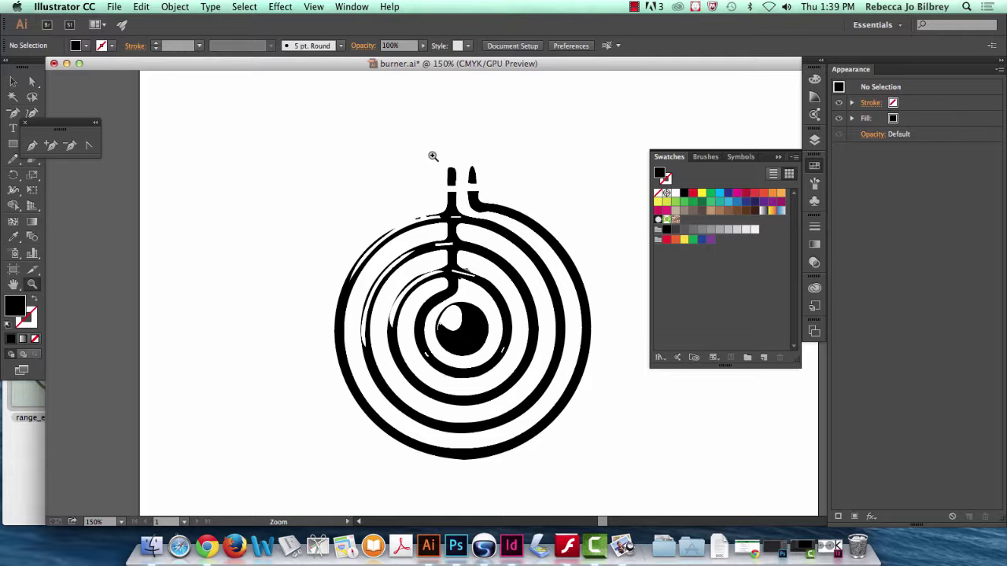
pyautogui.moveTo(441, 165); pyautogui.dragTo(587, 309)
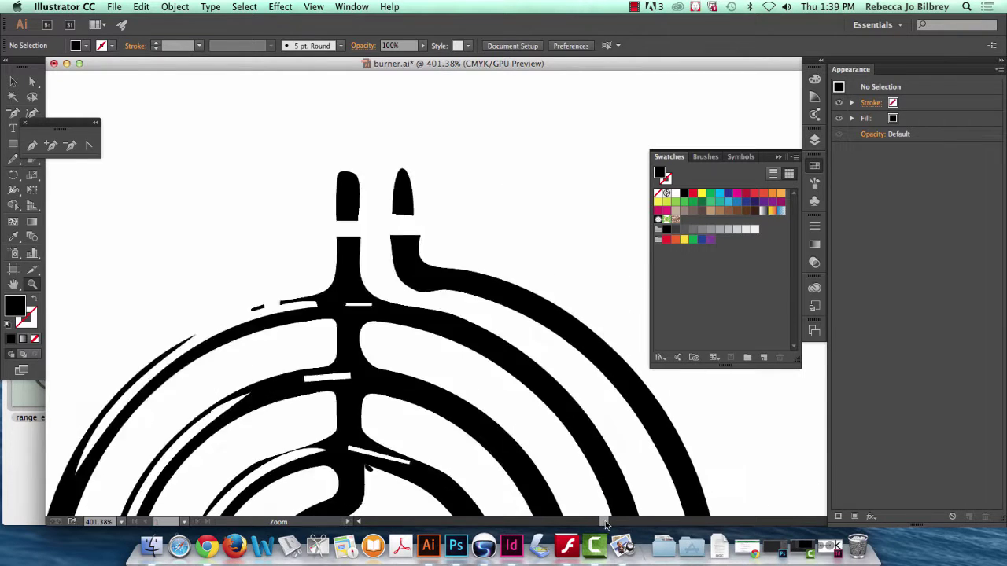
pyautogui.moveTo(603, 521); pyautogui.dragTo(606, 521)
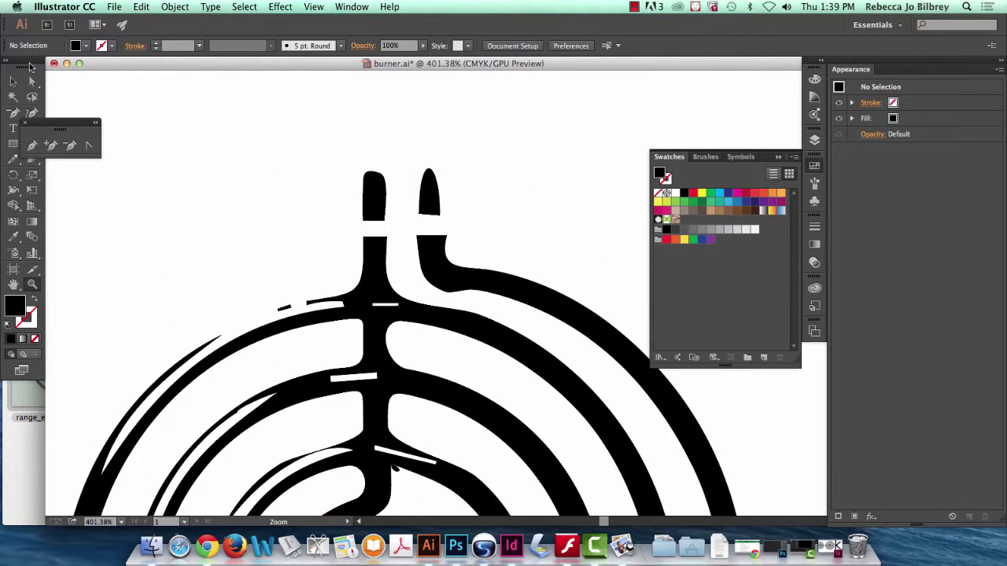
pyautogui.moveTo(453, 235); pyautogui.dragTo(481, 294)
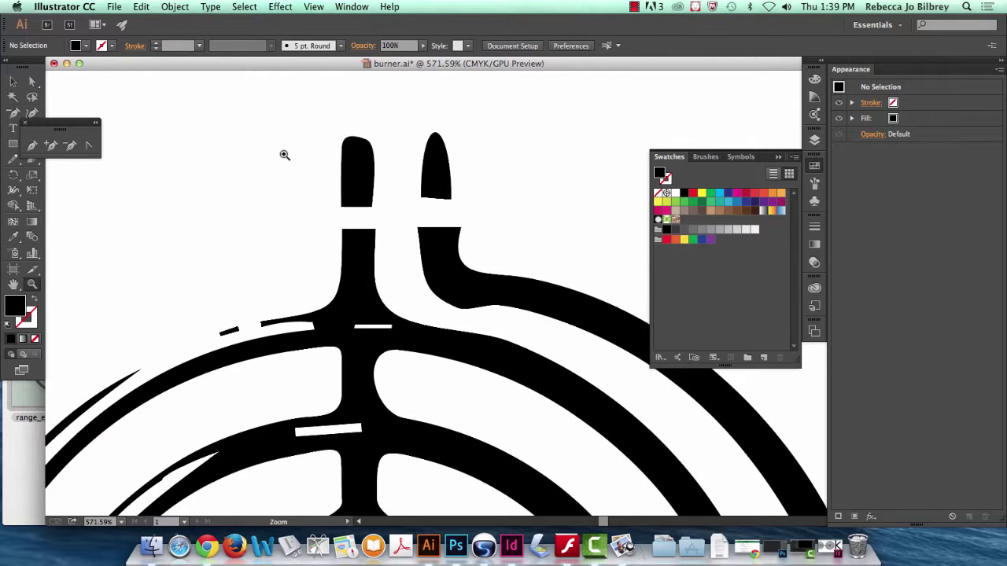
pyautogui.click(33, 83)
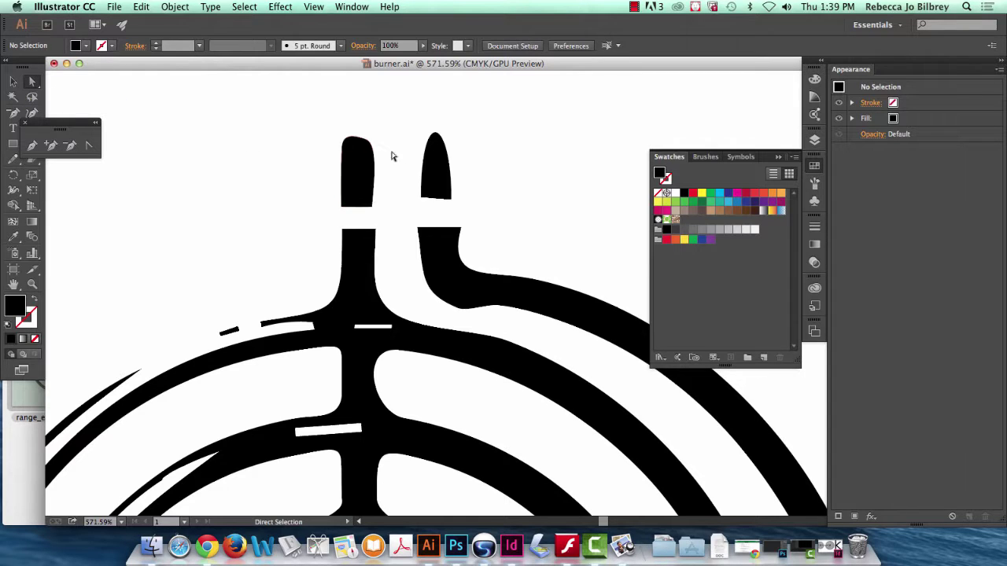
pyautogui.click(445, 178)
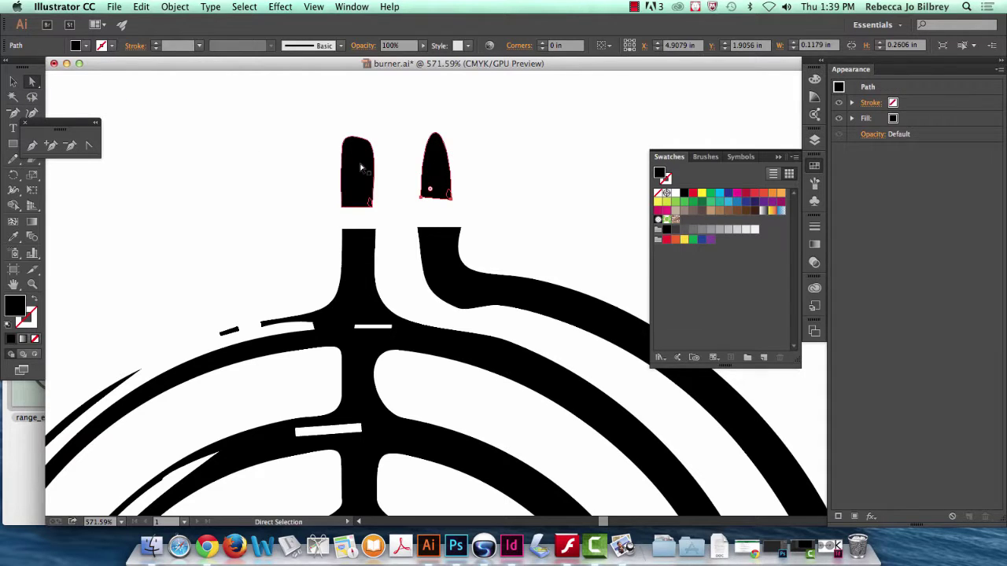
pyautogui.press('z')
pyautogui.moveTo(325, 119); pyautogui.dragTo(488, 234)
# Try pulling the left tip's bottom-right corner outward, undoing the unwanted bulges.
pyautogui.hscroll(-3, 436, 186)
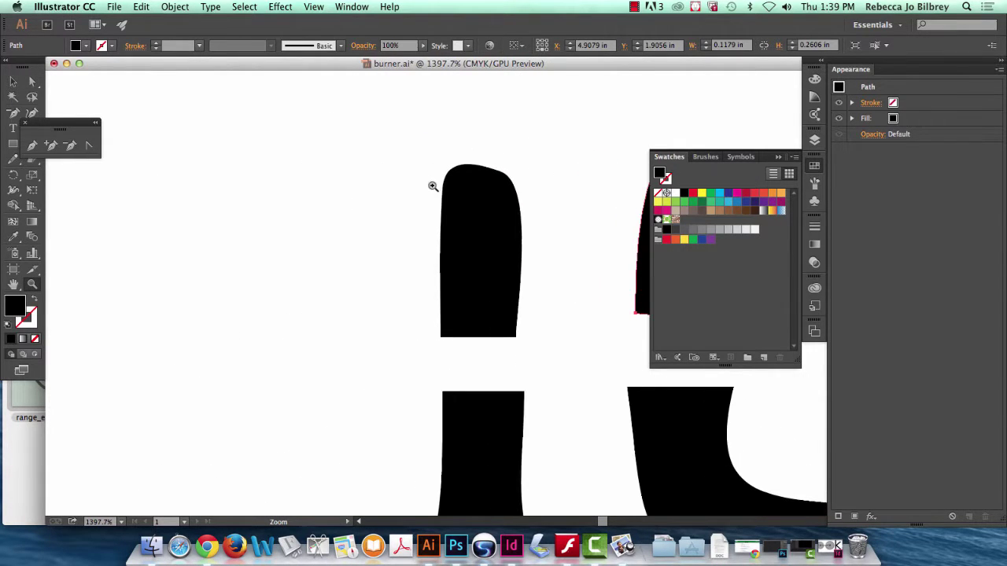
pyautogui.hscroll(6, 432, 185)
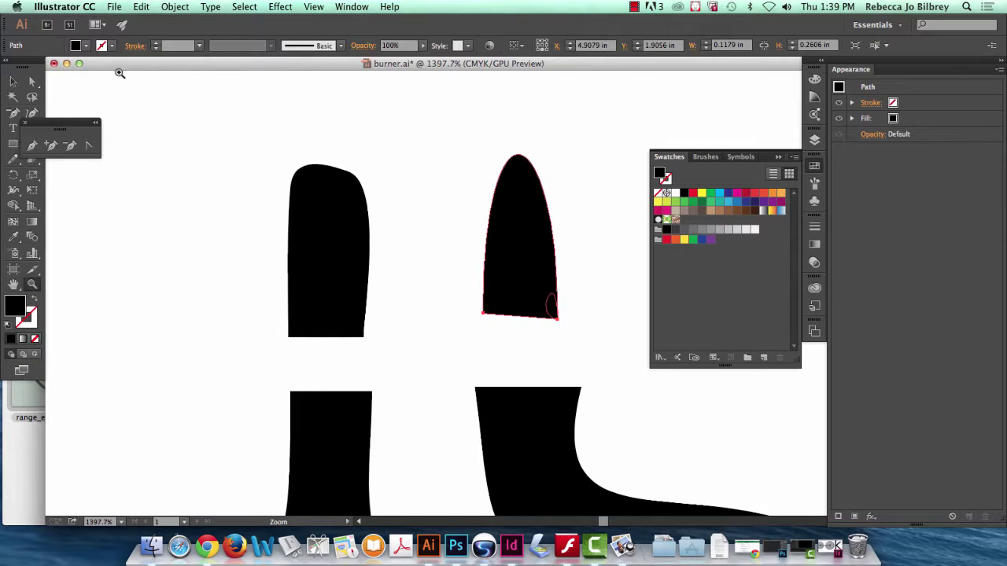
pyautogui.press('a')
pyautogui.click(353, 308)
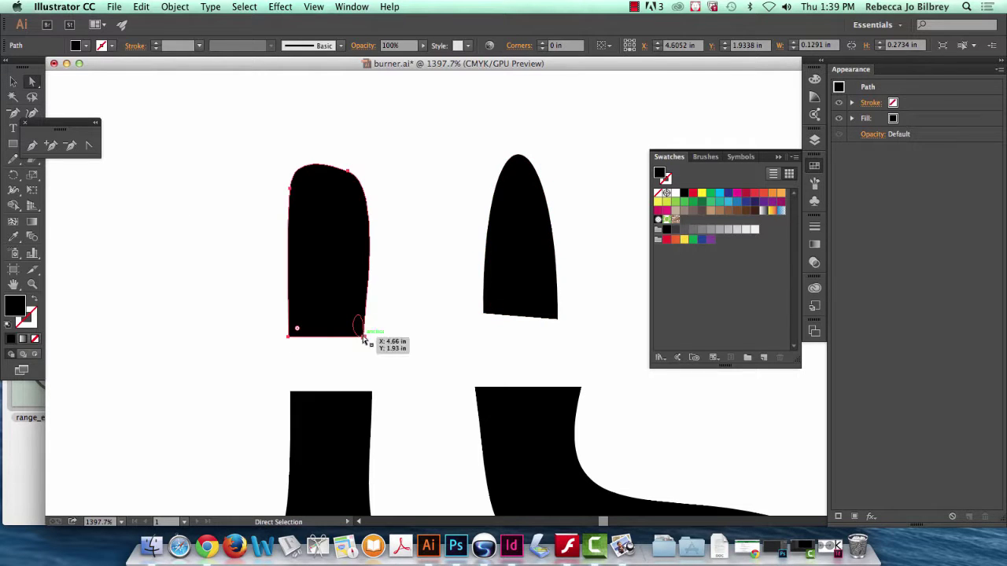
pyautogui.moveTo(363, 338); pyautogui.dragTo(416, 379)
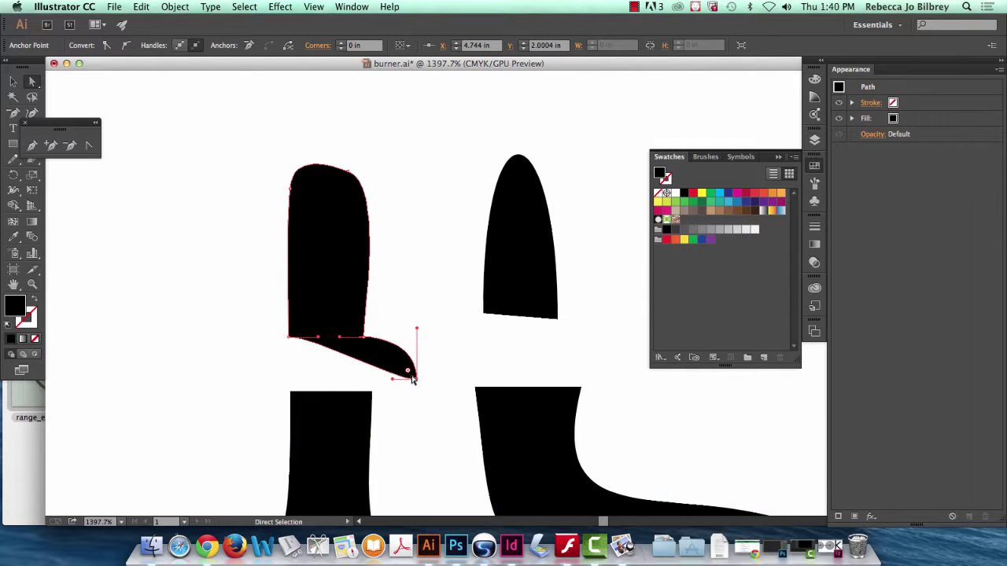
pyautogui.press('super+z')
pyautogui.press('super+z')
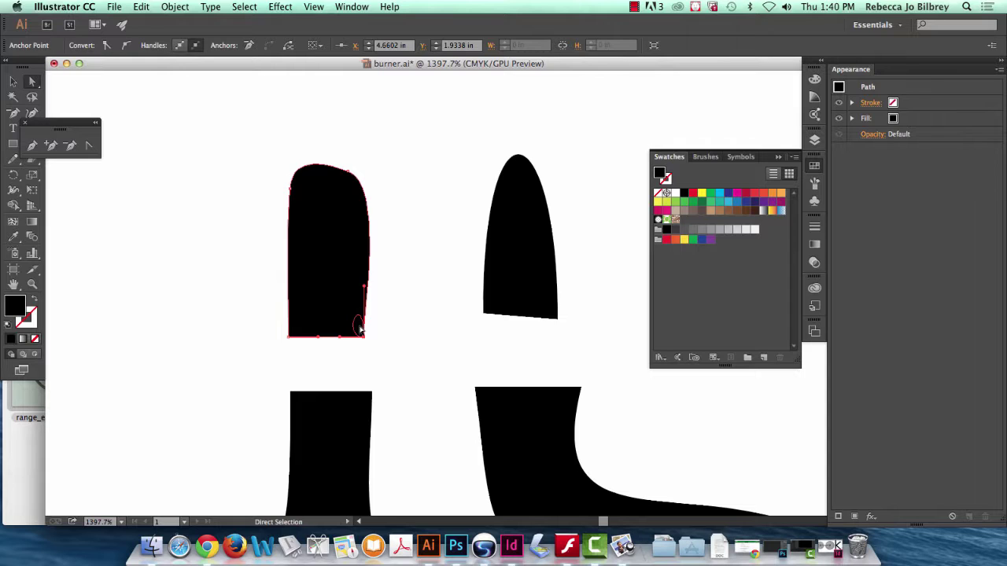
pyautogui.scroll(1, 366, 330)
pyautogui.moveTo(371, 330); pyautogui.dragTo(414, 385)
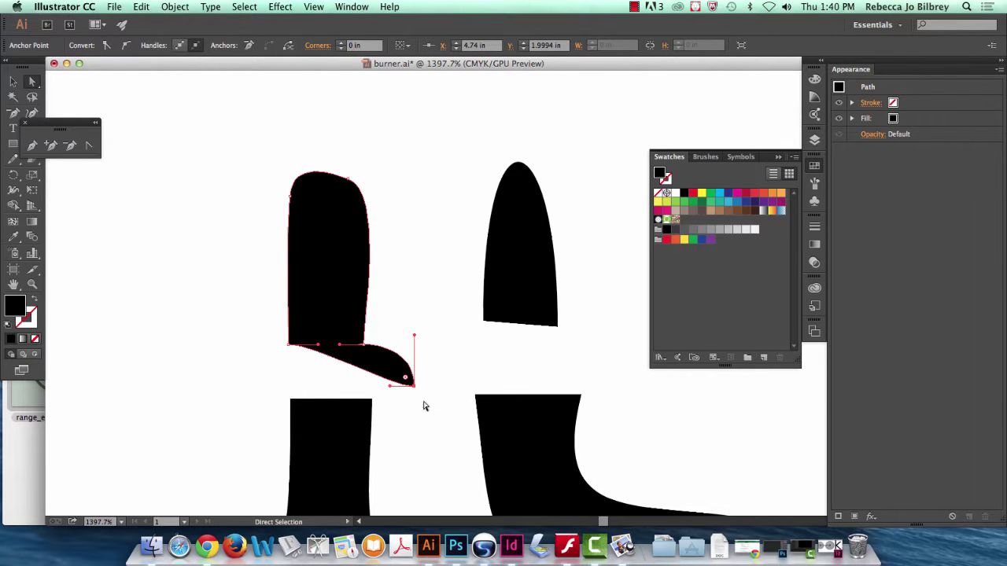
pyautogui.hotkey('ctrl', 'z')
pyautogui.hotkey('ctrl', 'z')
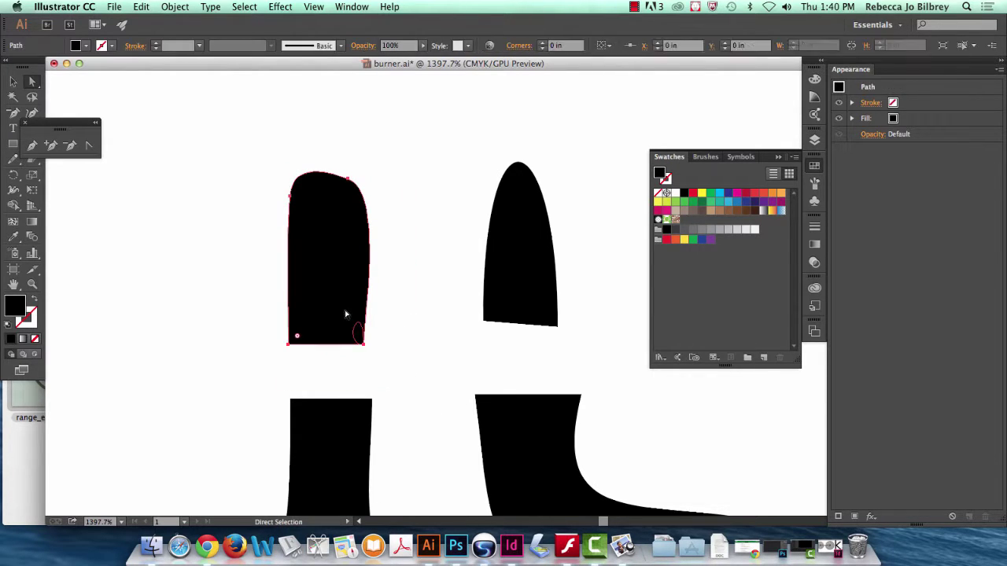
pyautogui.moveTo(345, 315); pyautogui.dragTo(443, 376)
pyautogui.hotkey('ctrl', 'z')
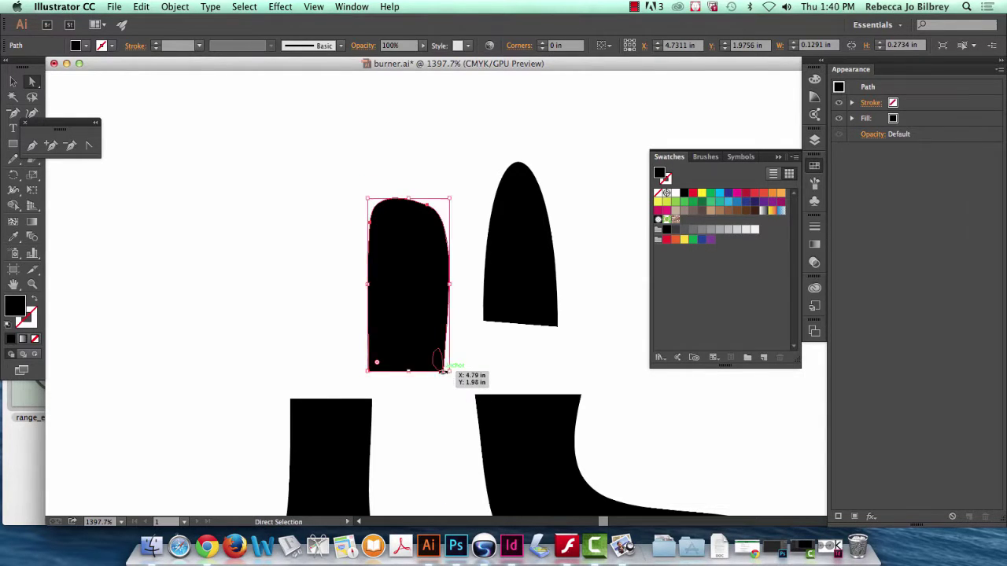
pyautogui.hotkey('ctrl', 'z')
pyautogui.hotkey('ctrl', 'z')
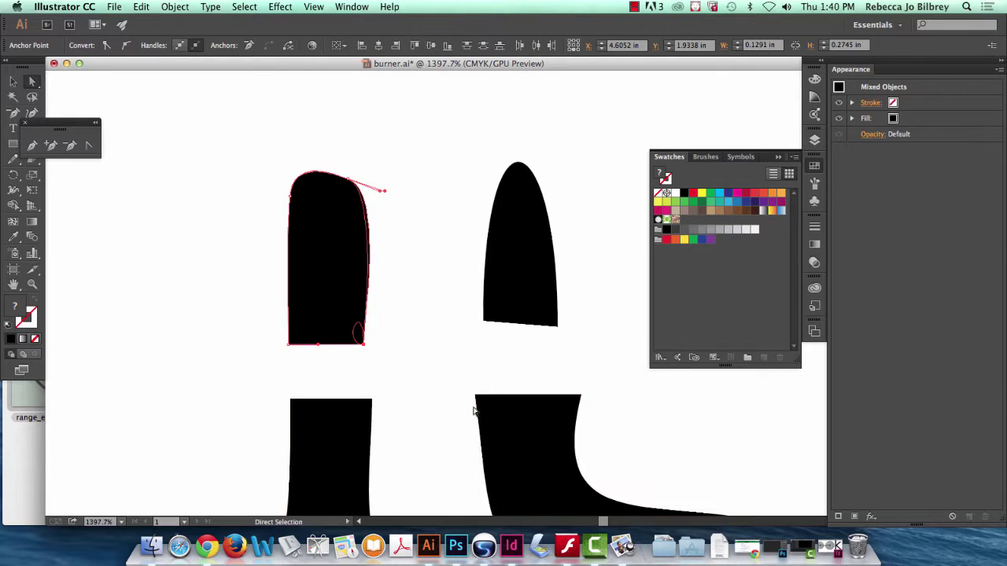
# Isolate the upper-left piece's bottom-right anchor and drag it out and down to reshape the corner.
pyautogui.click(383, 342)
pyautogui.click(353, 333)
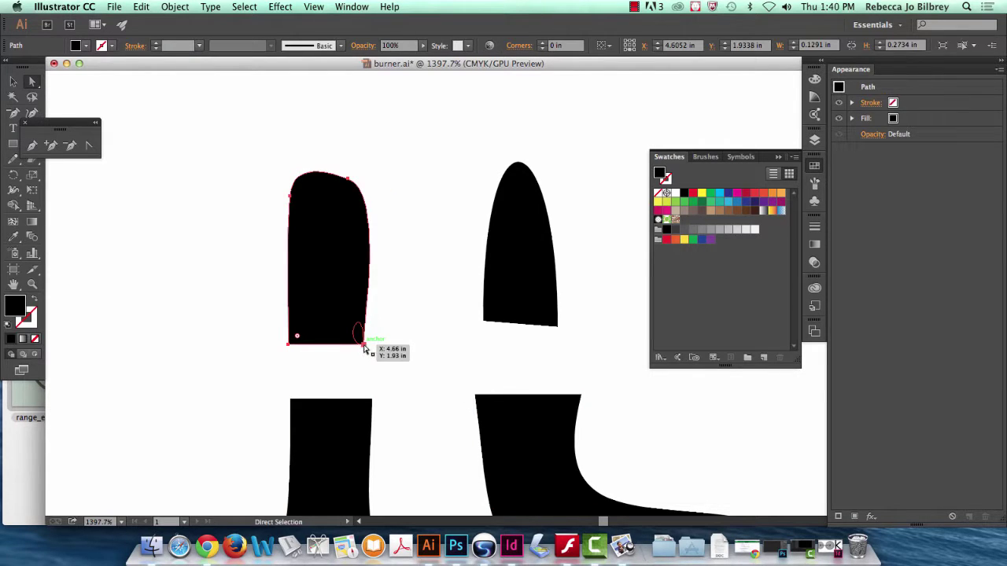
pyautogui.click(364, 347)
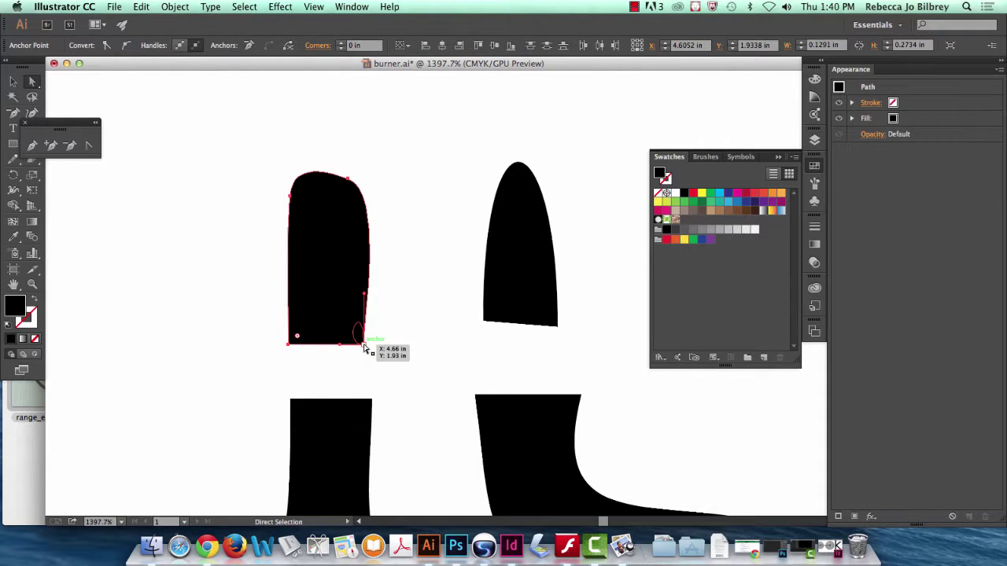
pyautogui.click(365, 347)
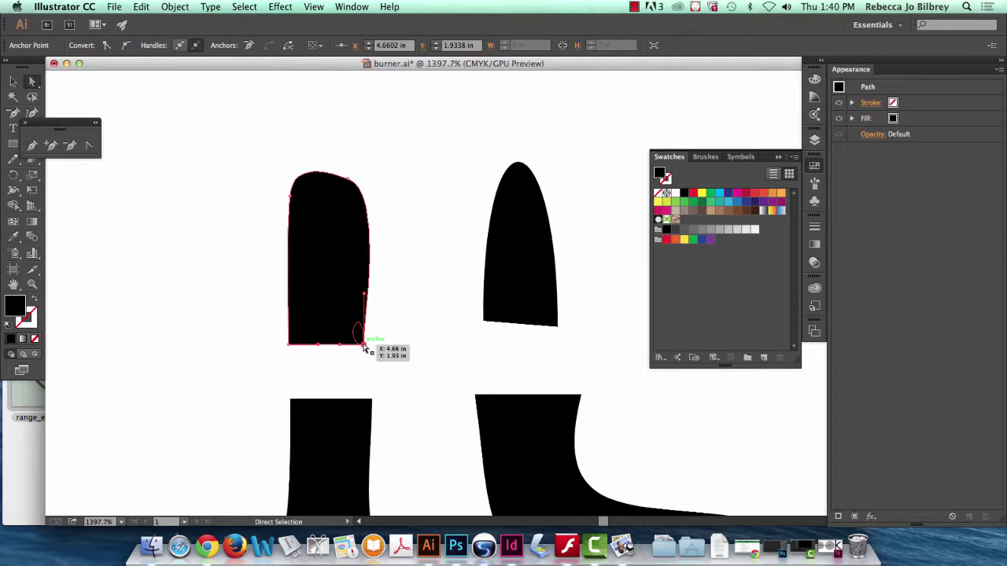
pyautogui.moveTo(364, 349); pyautogui.dragTo(397, 361)
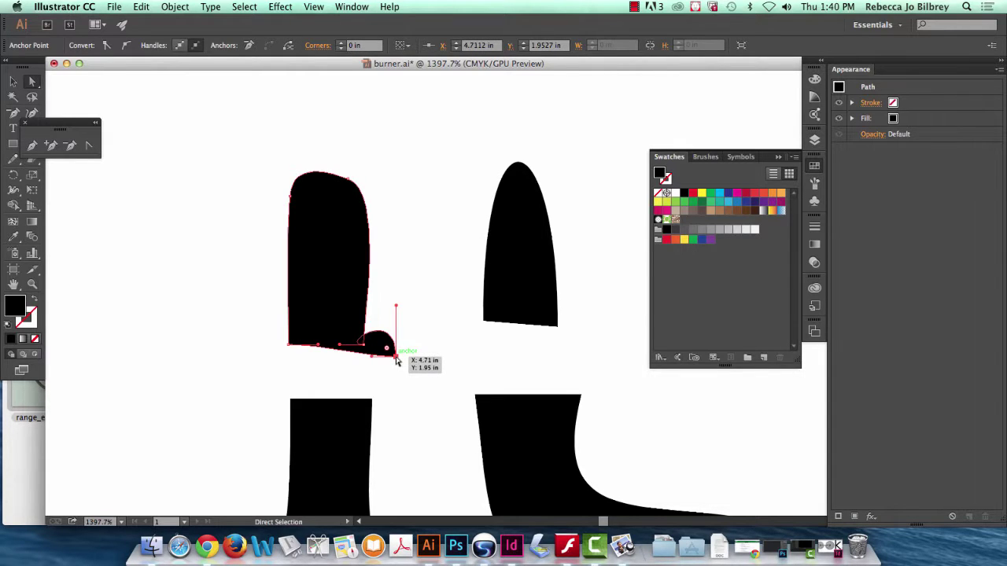
pyautogui.press('super+z')
pyautogui.press('super+z')
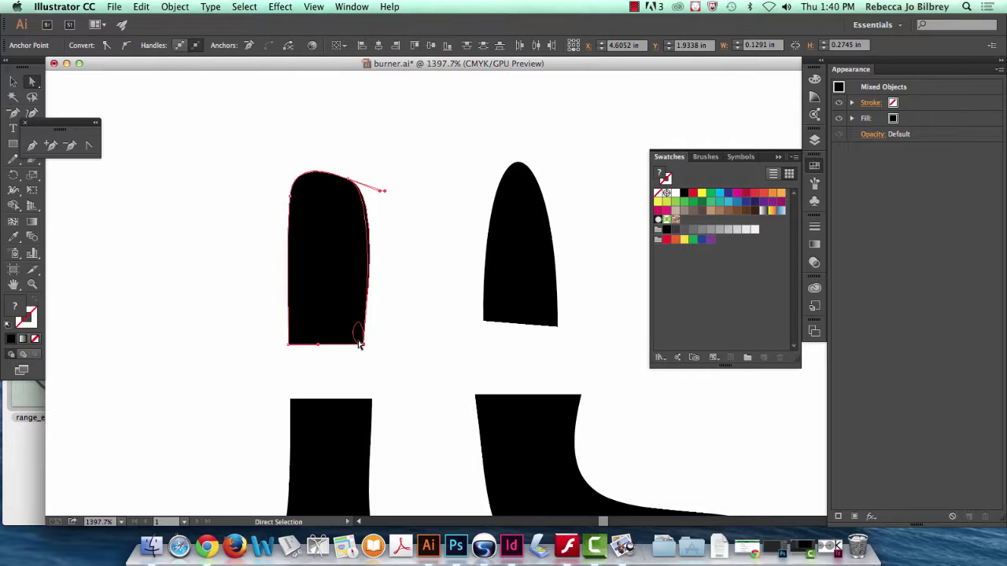
pyautogui.moveTo(363, 347); pyautogui.dragTo(395, 358)
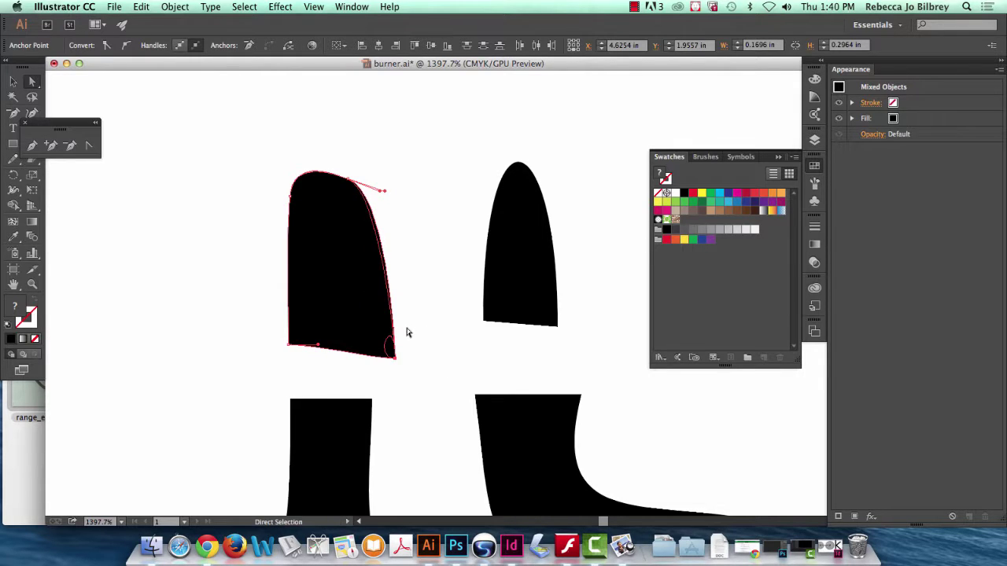
pyautogui.click(395, 358)
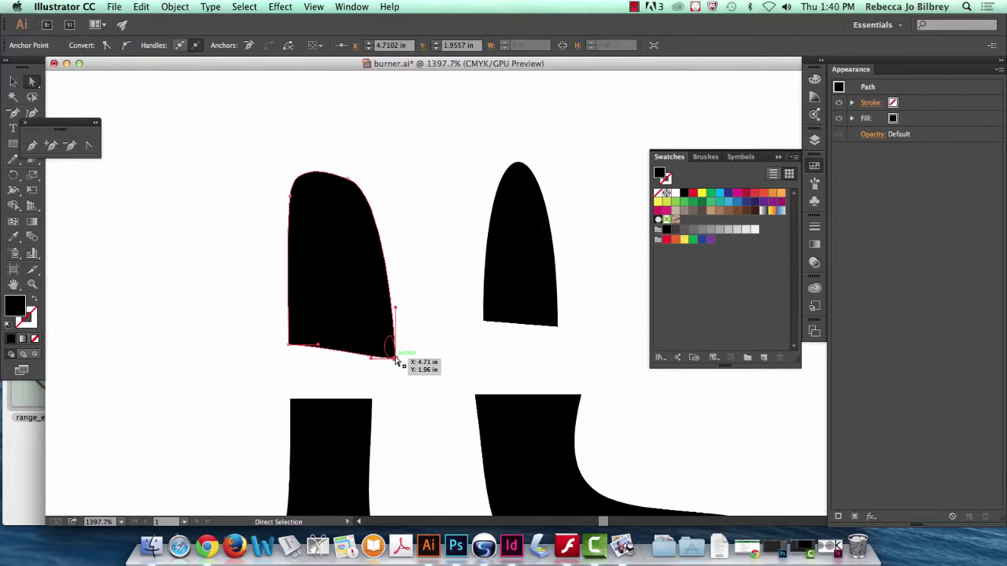
pyautogui.moveTo(396, 360)
pyautogui.mouseDown()
pyautogui.moveTo(405, 353)
pyautogui.moveTo(372, 340)
pyautogui.moveTo(336, 346)
pyautogui.moveTo(417, 338)
pyautogui.moveTo(371, 348)
pyautogui.moveTo(399, 348)
pyautogui.mouseUp()
# Adjust the bottom-right notch of the upper-left piece and zoom in closely on it.
pyautogui.click(386, 343)
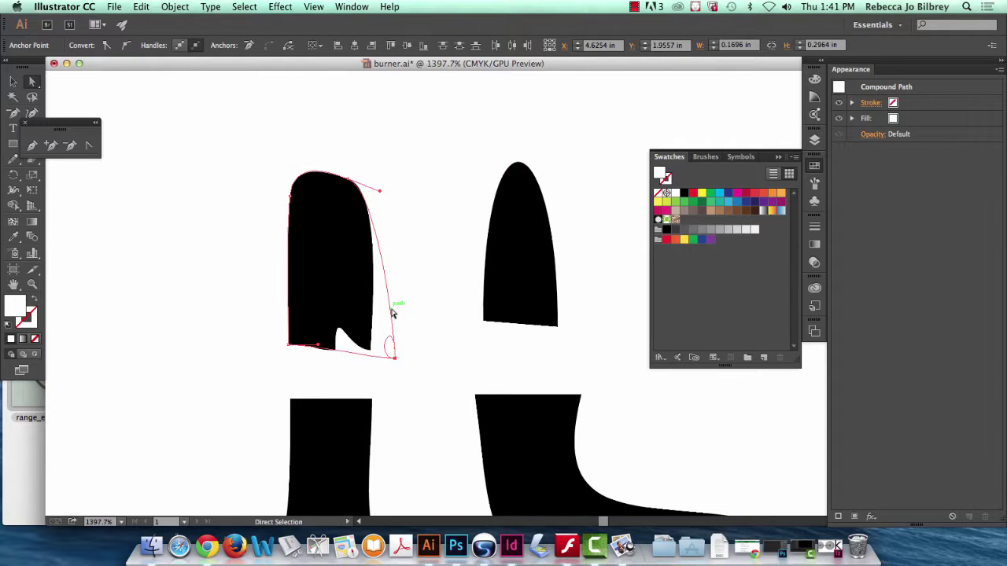
pyautogui.click(391, 312)
pyautogui.click(342, 292)
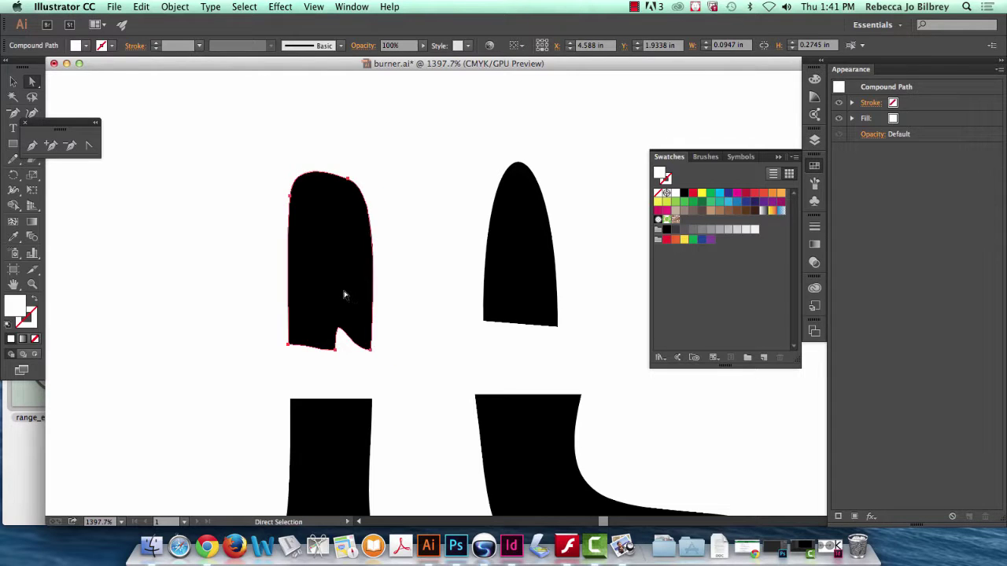
pyautogui.click(371, 349)
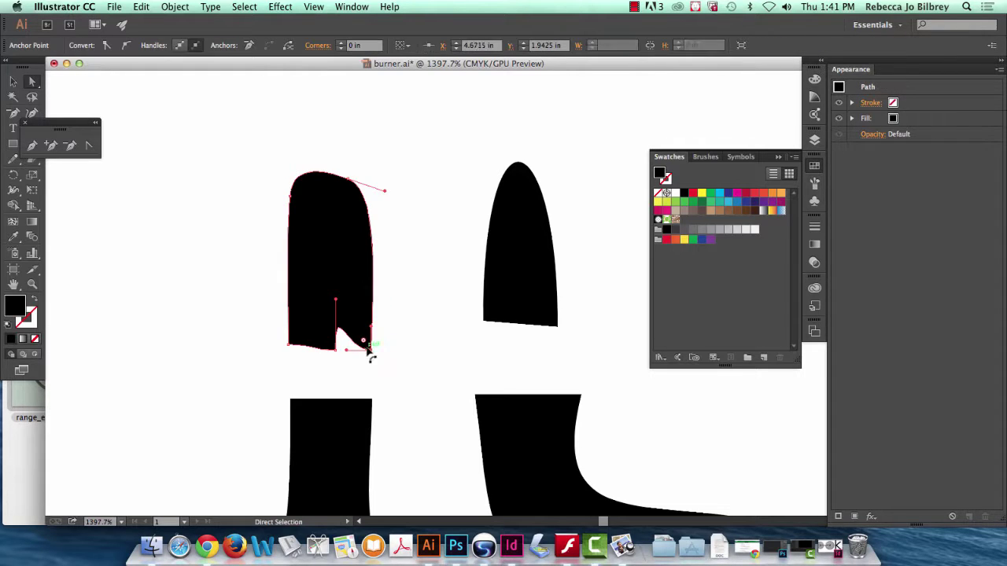
pyautogui.moveTo(370, 350); pyautogui.dragTo(327, 339)
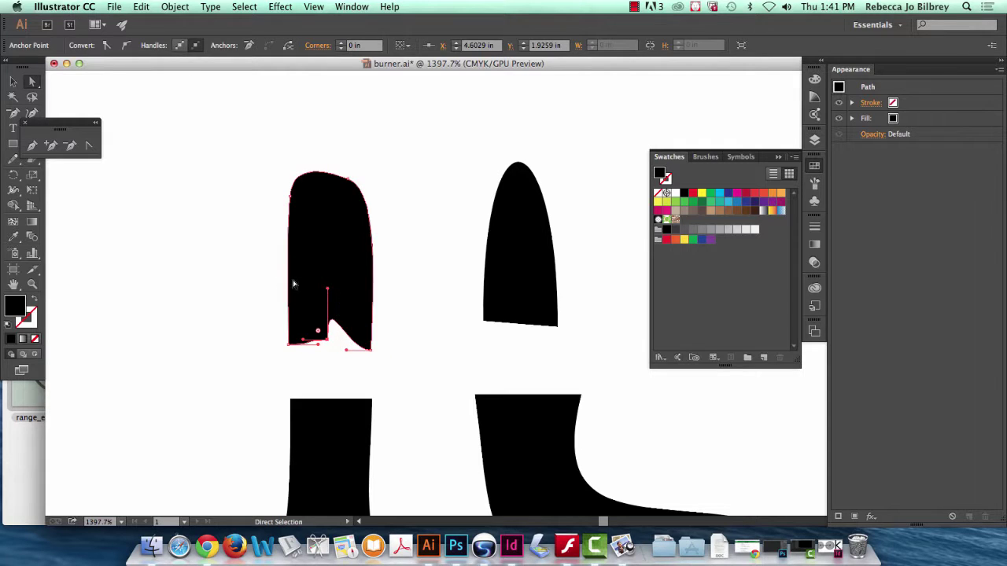
pyautogui.press('z')
pyautogui.moveTo(291, 272); pyautogui.dragTo(410, 382)
pyautogui.moveTo(360, 317); pyautogui.dragTo(412, 373)
# Collapse the notch's curve handle and drag the bottom corner anchors to flatten the edge.
pyautogui.press('a')
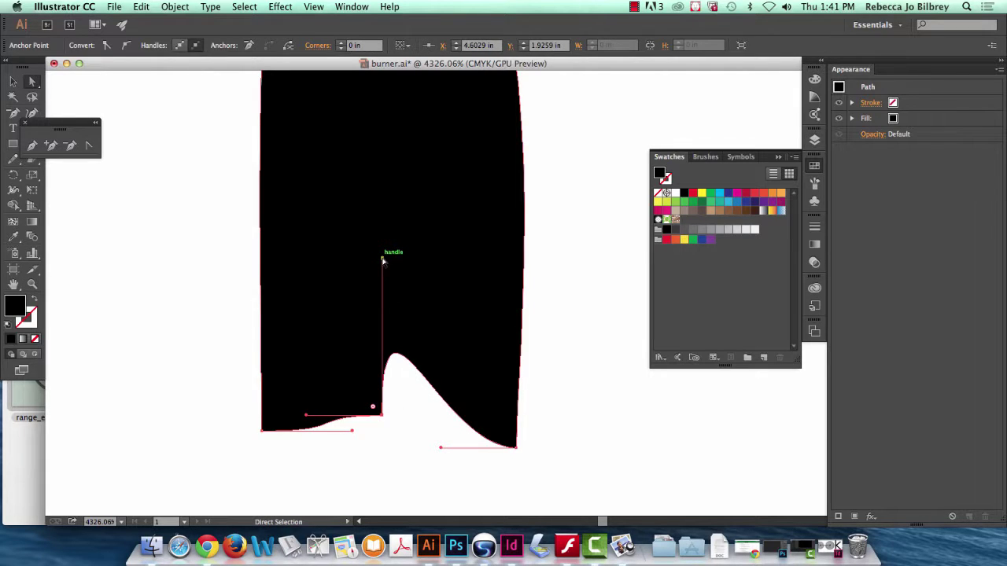
pyautogui.moveTo(384, 261); pyautogui.dragTo(452, 421)
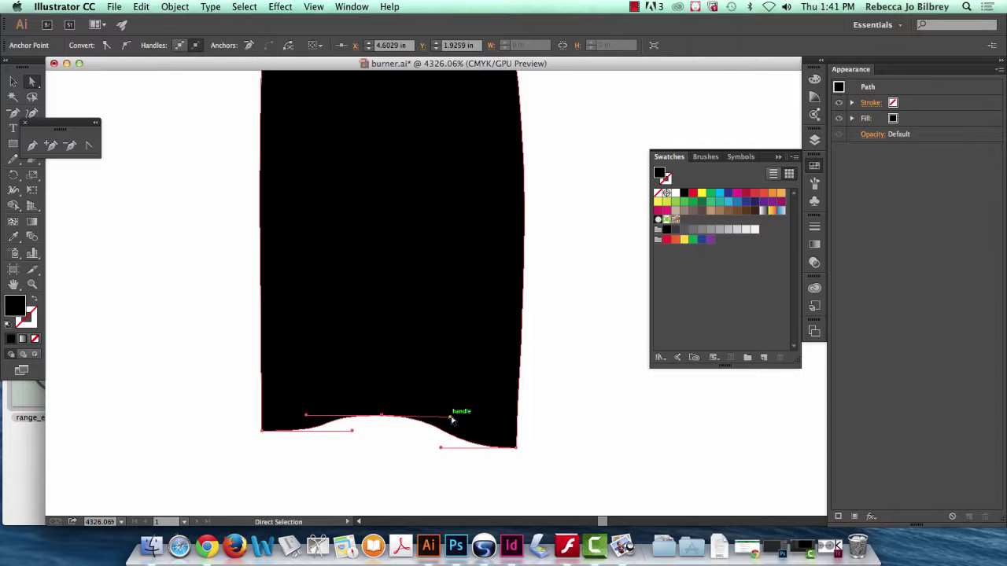
pyautogui.moveTo(451, 421); pyautogui.dragTo(456, 348)
pyautogui.press('super+z')
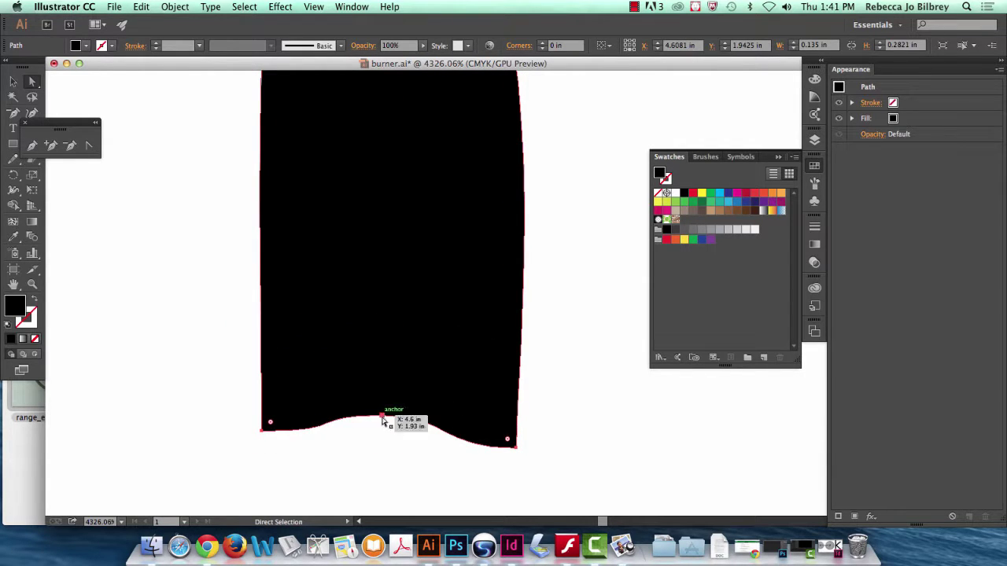
pyautogui.moveTo(381, 421)
pyautogui.mouseDown()
pyautogui.moveTo(371, 429)
pyautogui.moveTo(380, 430)
pyautogui.mouseUp()
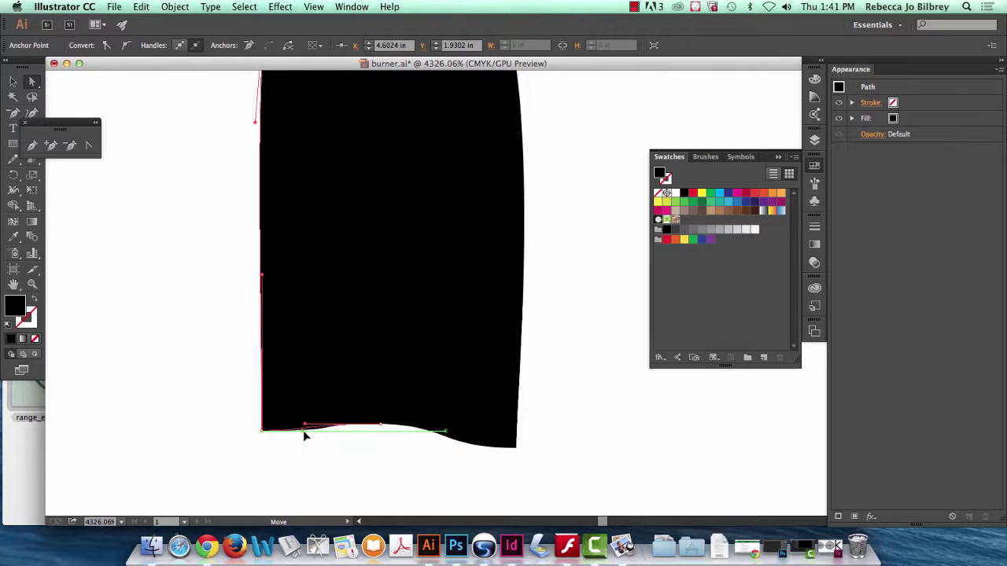
pyautogui.moveTo(443, 445); pyautogui.dragTo(467, 423)
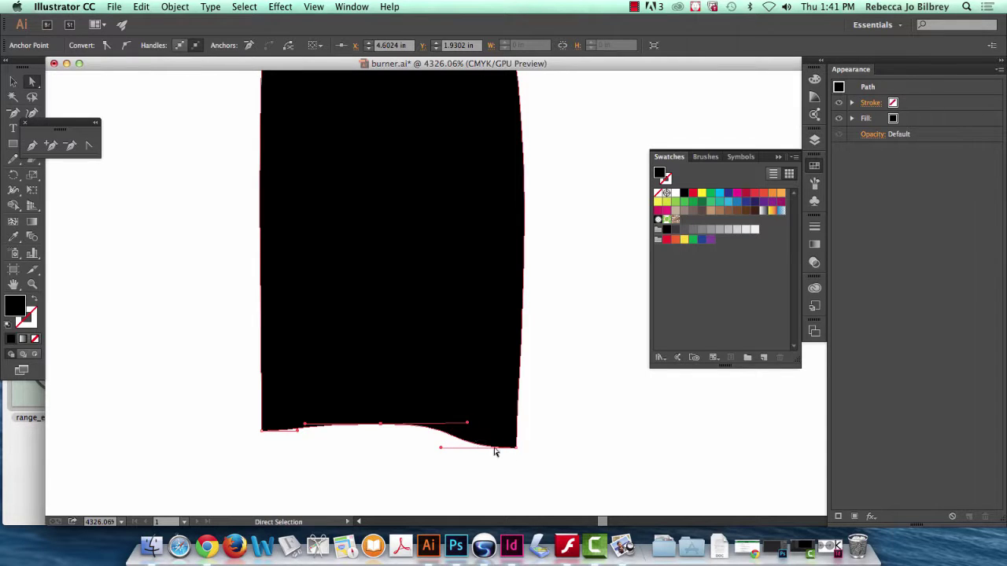
pyautogui.moveTo(516, 448); pyautogui.dragTo(517, 425)
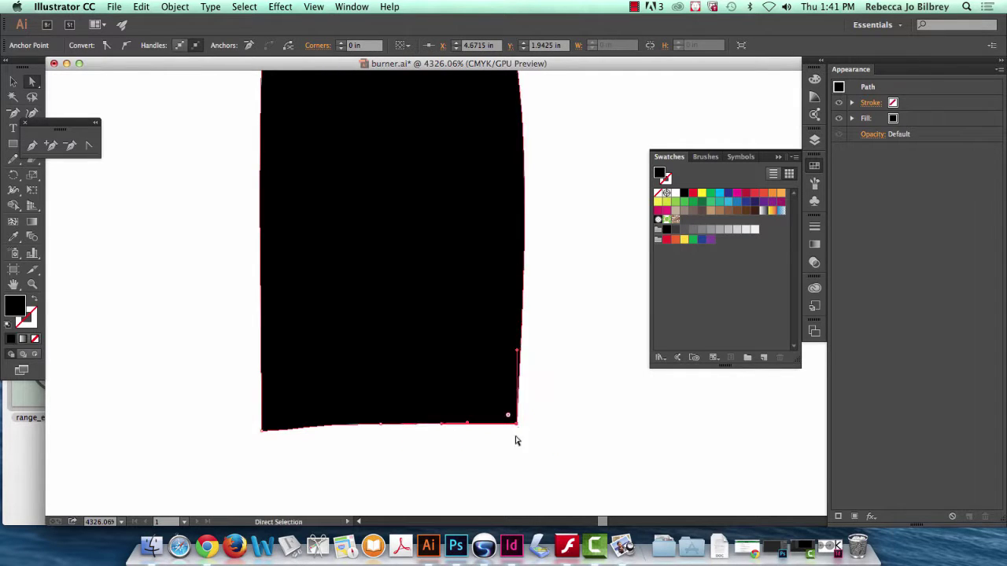
pyautogui.moveTo(262, 430); pyautogui.dragTo(308, 430)
# Refocus the view on the piece's bottom edge and raise the bottom-left corner to level it.
pyautogui.press('v')
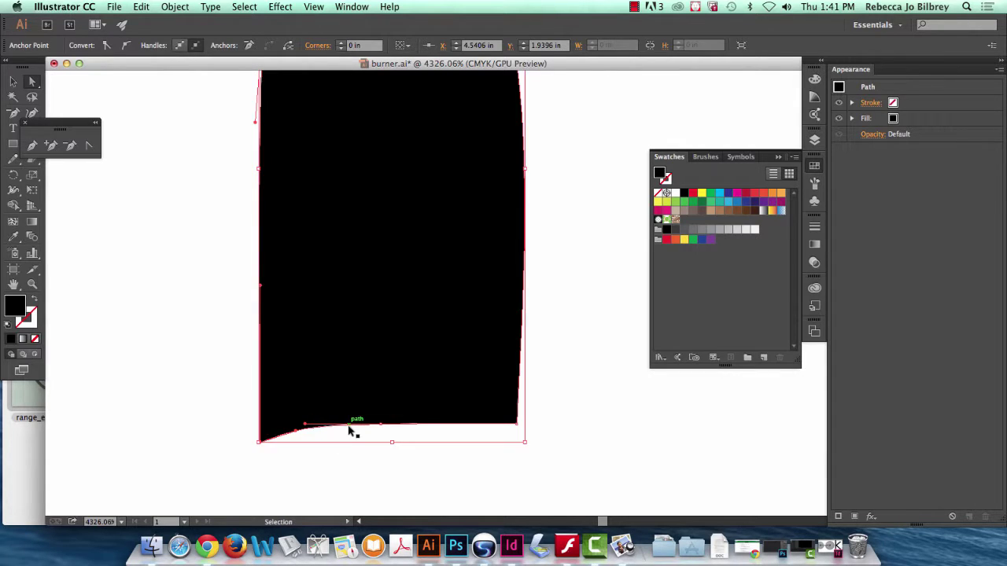
pyautogui.press('space')
pyautogui.moveTo(400, 432); pyautogui.dragTo(394, 243)
pyautogui.press('super+minus')
pyautogui.press('super+minus')
pyautogui.press('super+minus')
pyautogui.press('super+minus')
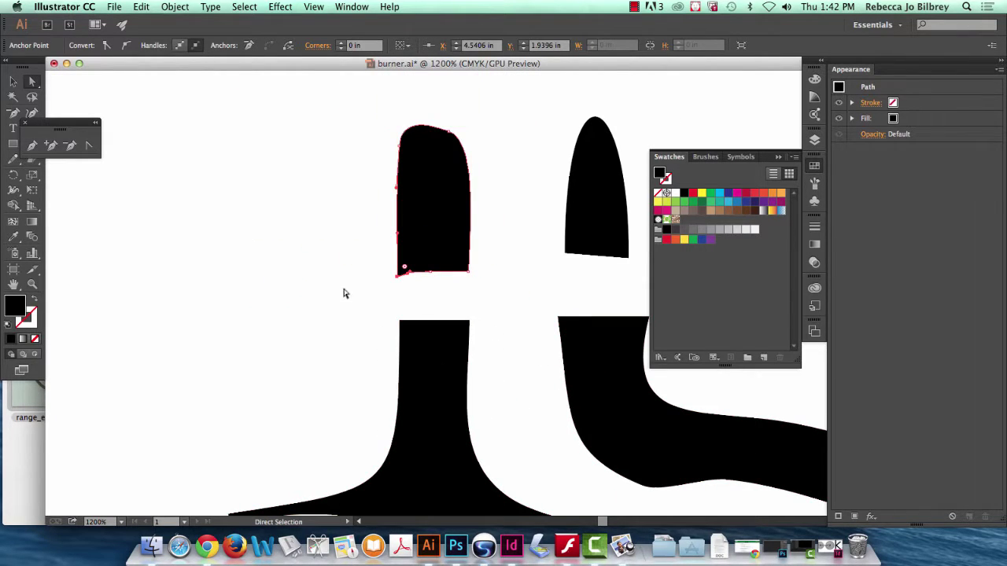
pyautogui.click(33, 284)
pyautogui.moveTo(342, 247); pyautogui.dragTo(460, 306)
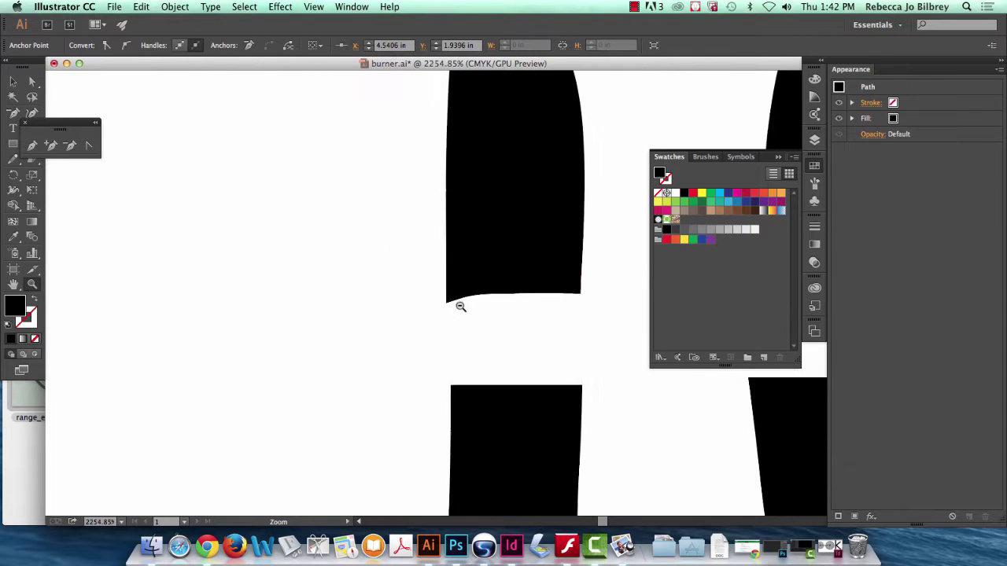
pyautogui.moveTo(602, 355); pyautogui.dragTo(659, 391)
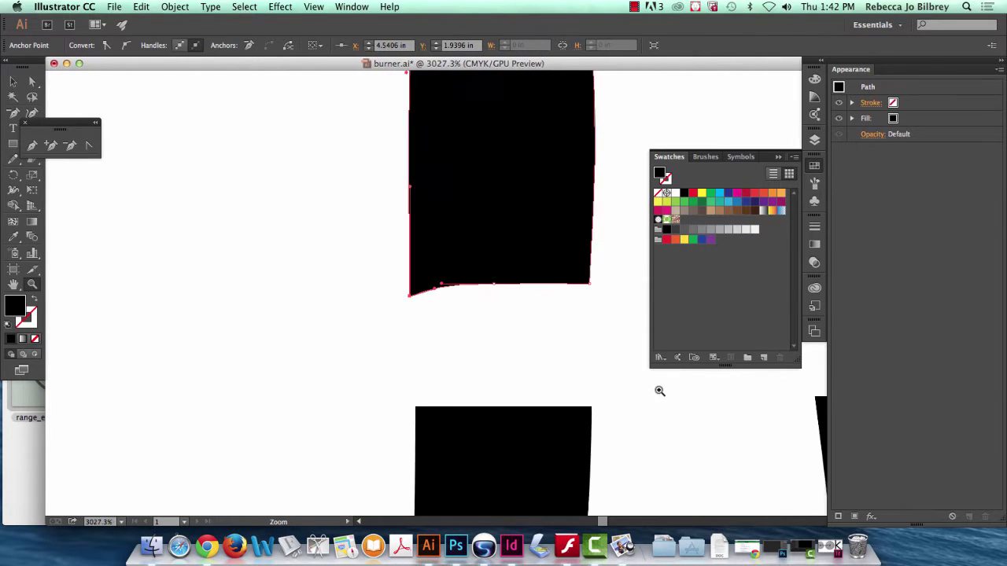
pyautogui.press('a')
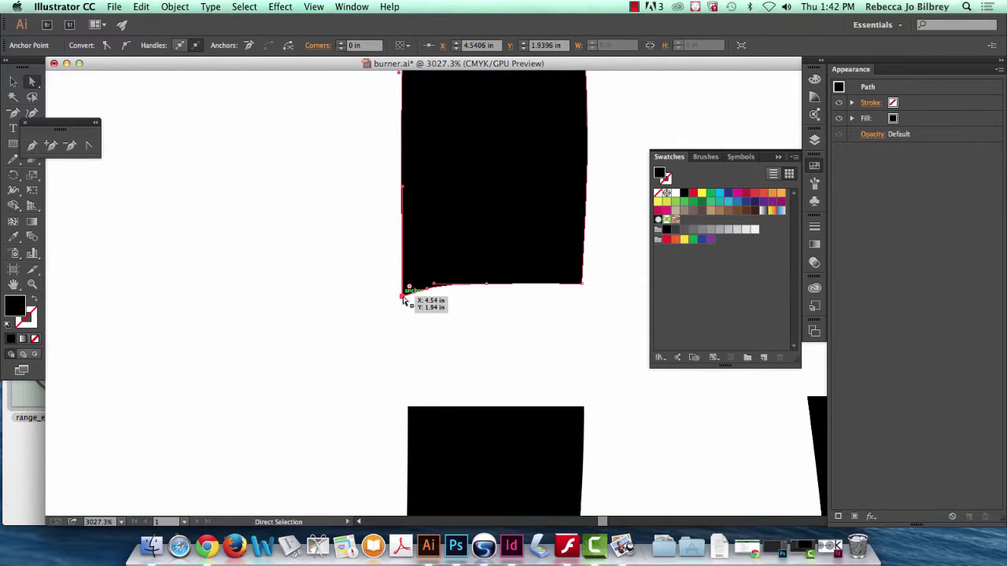
pyautogui.moveTo(402, 300); pyautogui.dragTo(402, 284)
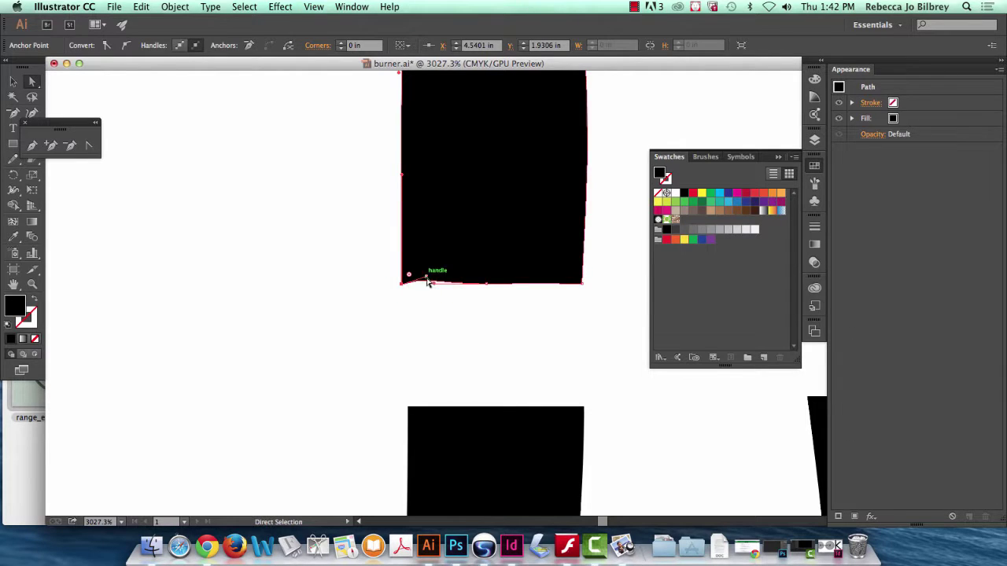
# Delete the extra anchor point on the bottom edge and zoom out to the whole burner.
pyautogui.click(503, 310)
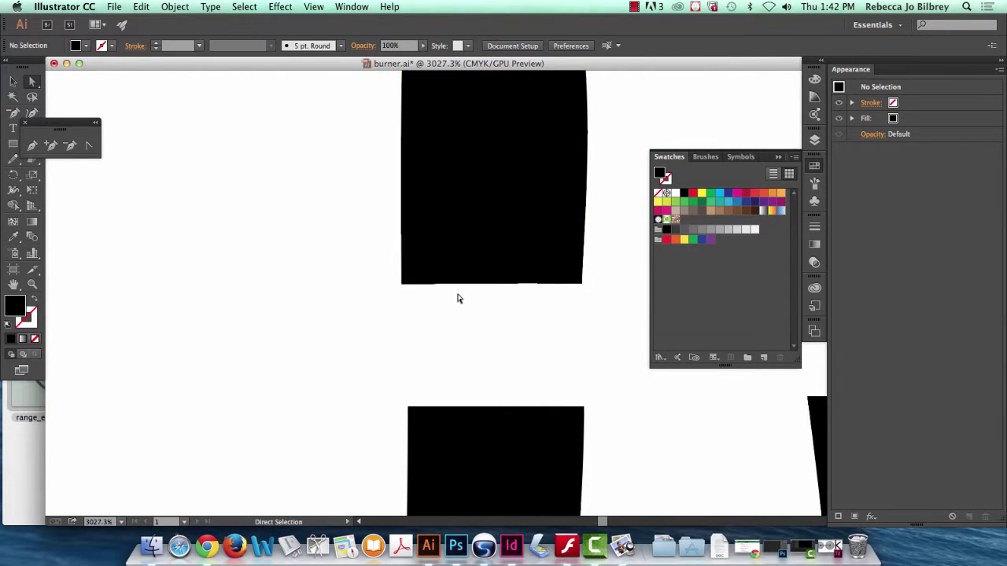
pyautogui.click(487, 284)
pyautogui.click(492, 284)
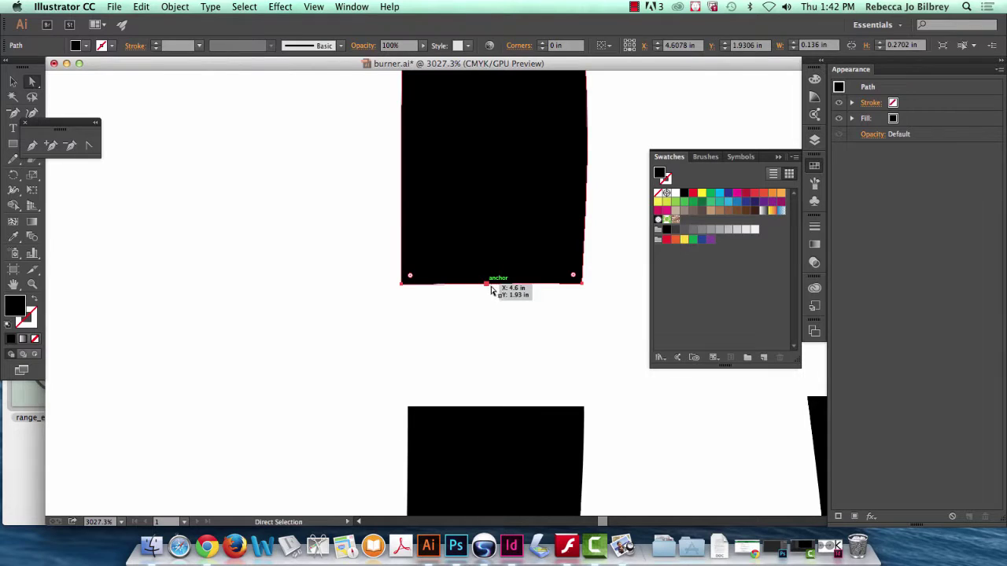
pyautogui.click(70, 145)
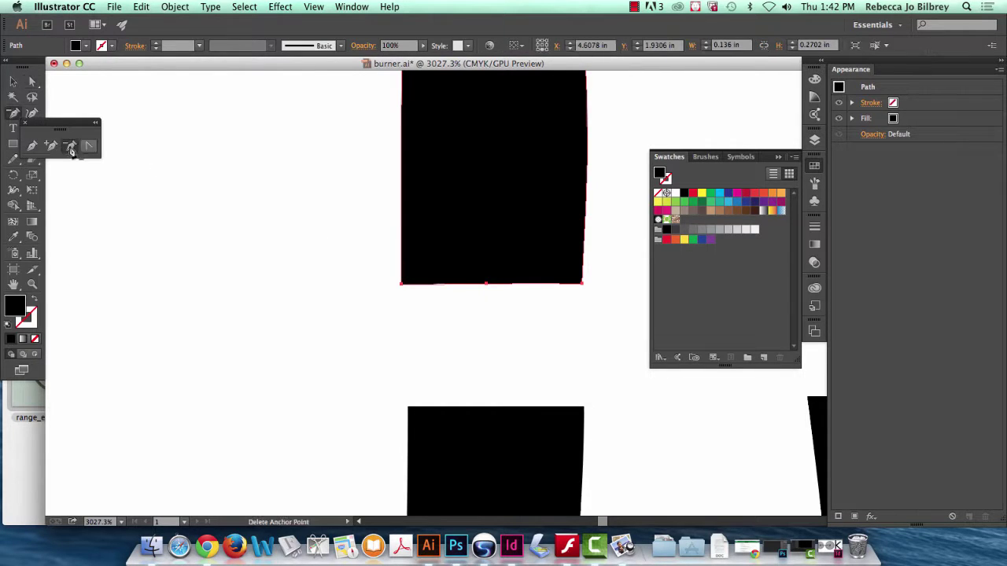
pyautogui.click(488, 285)
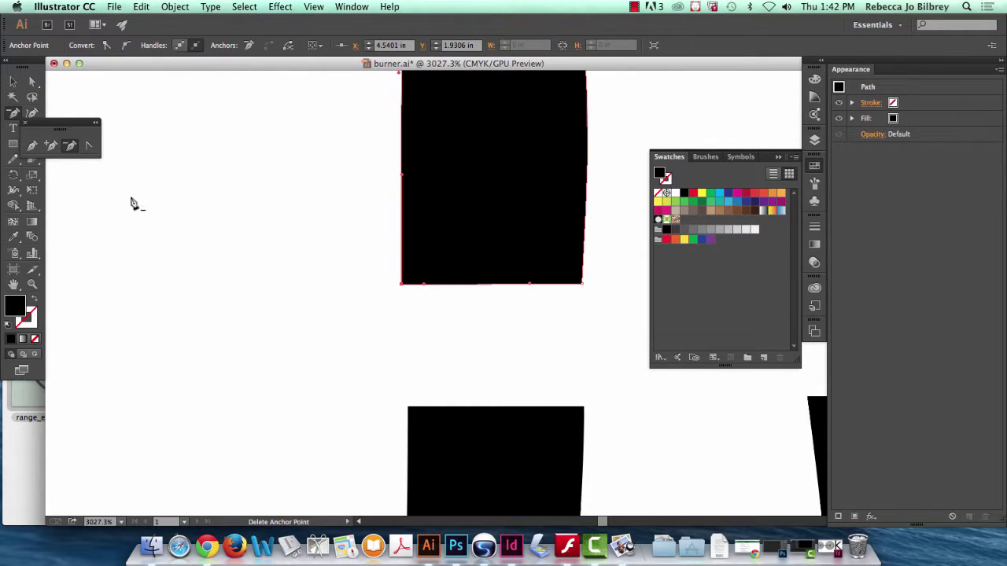
pyautogui.press('super+0')
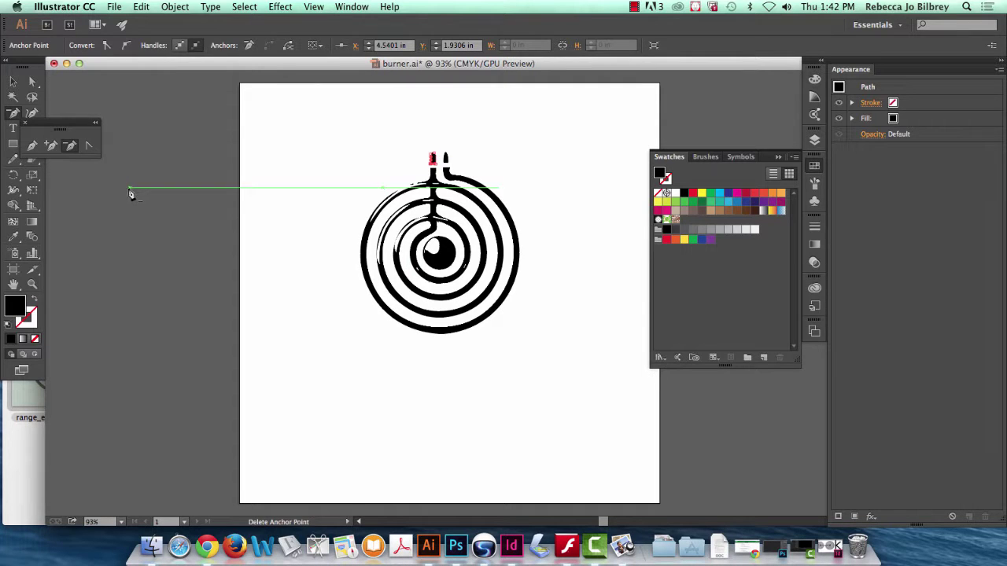
# Delete the pointed right prong and Alt+Shift-drag a copy of the rounded left prong into its place.
pyautogui.click(32, 284)
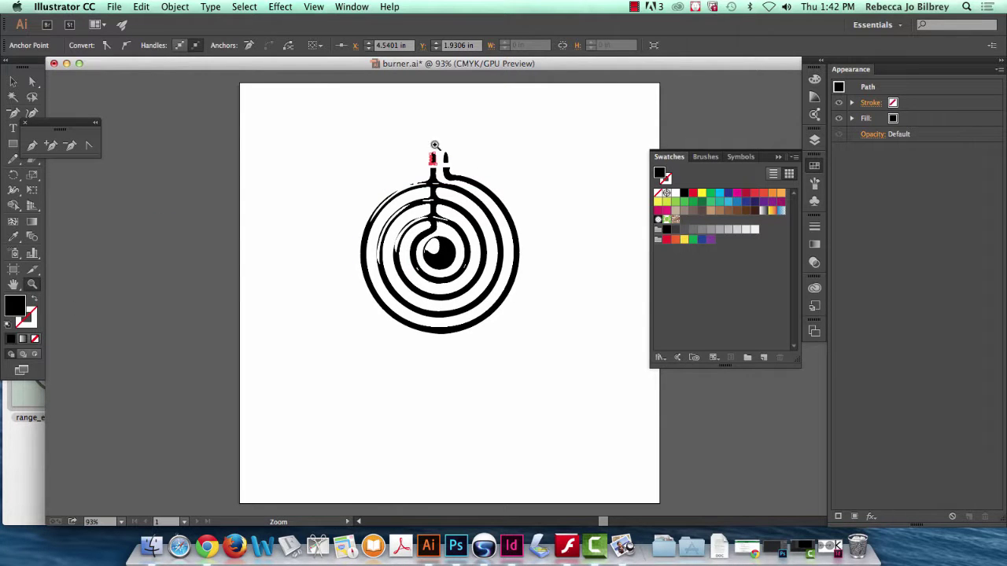
pyautogui.moveTo(429, 149); pyautogui.dragTo(681, 338)
pyautogui.moveTo(420, 160); pyautogui.dragTo(551, 358)
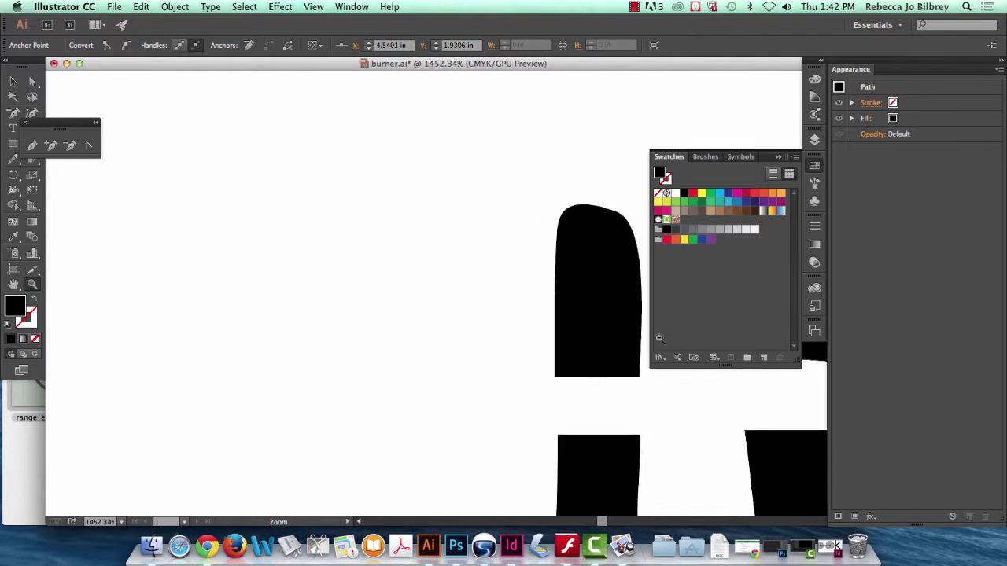
pyautogui.hscroll(-5, 541, 359)
pyautogui.hscroll(5, 541, 359)
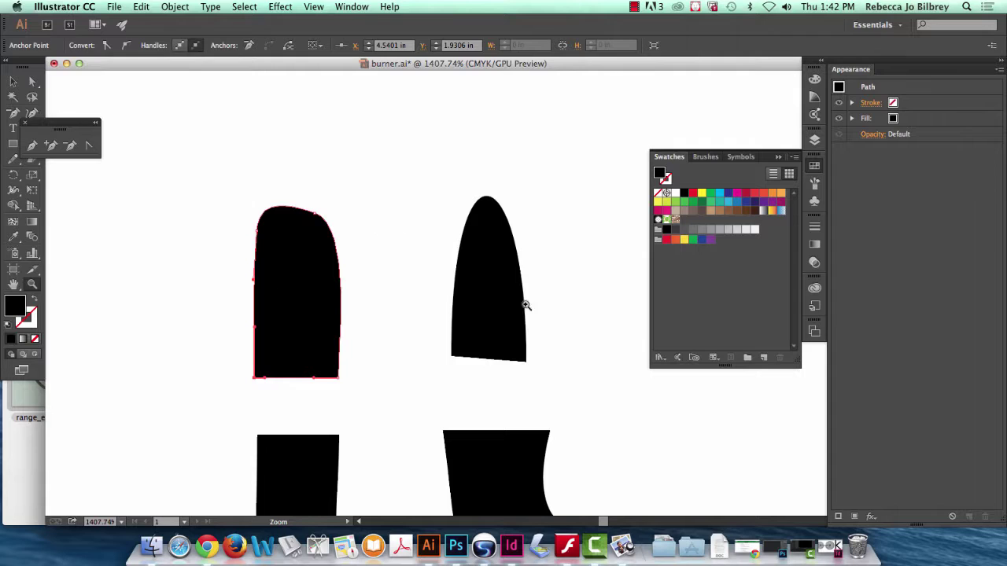
pyautogui.click(33, 83)
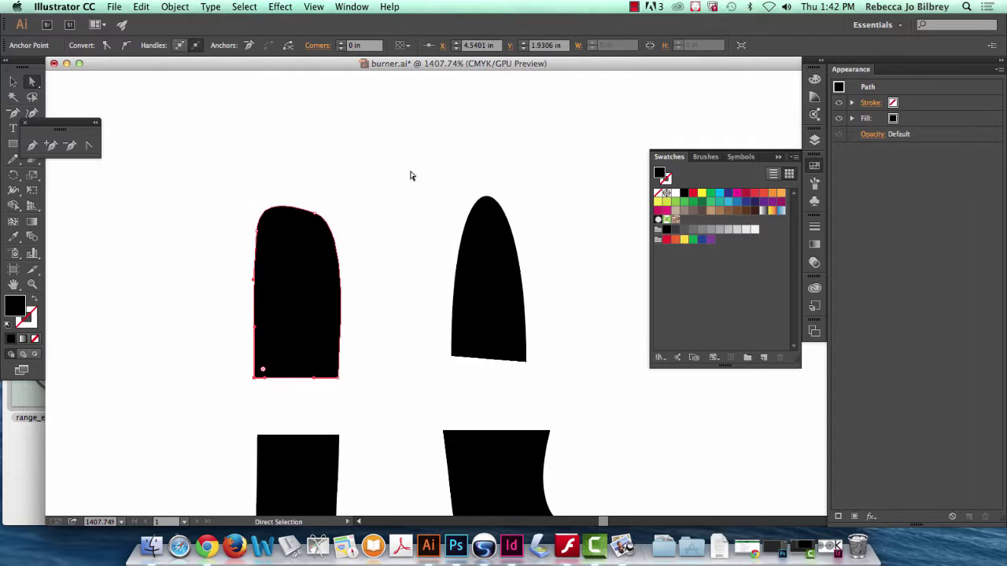
pyautogui.moveTo(415, 175); pyautogui.dragTo(575, 393)
pyautogui.press('Delete')
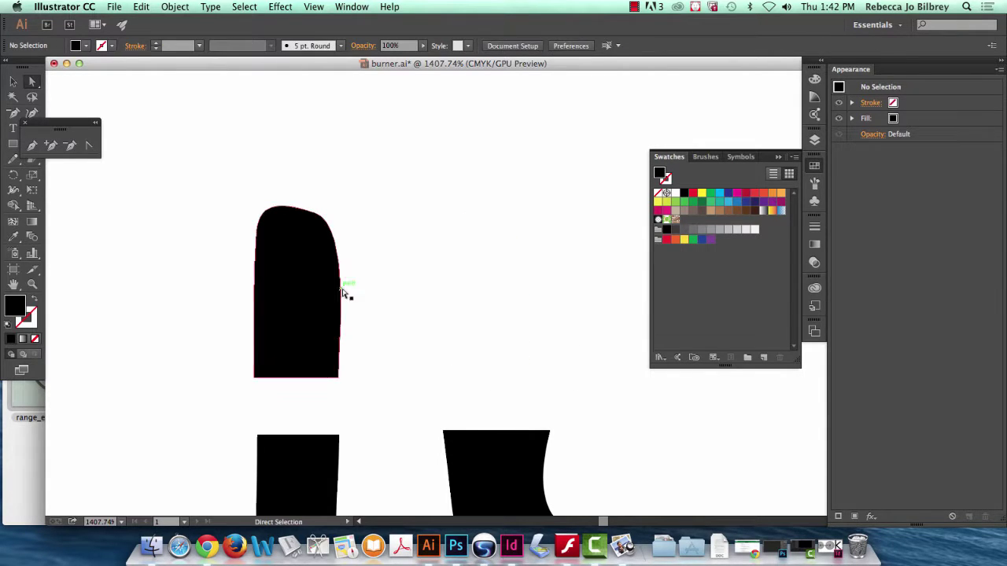
pyautogui.click(305, 287)
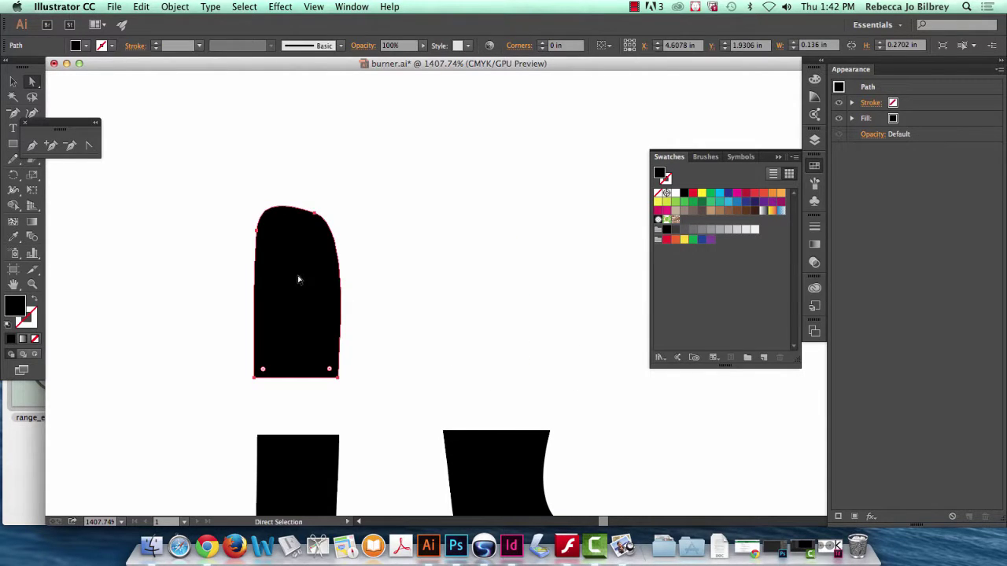
pyautogui.moveTo(299, 278); pyautogui.dragTo(493, 285)
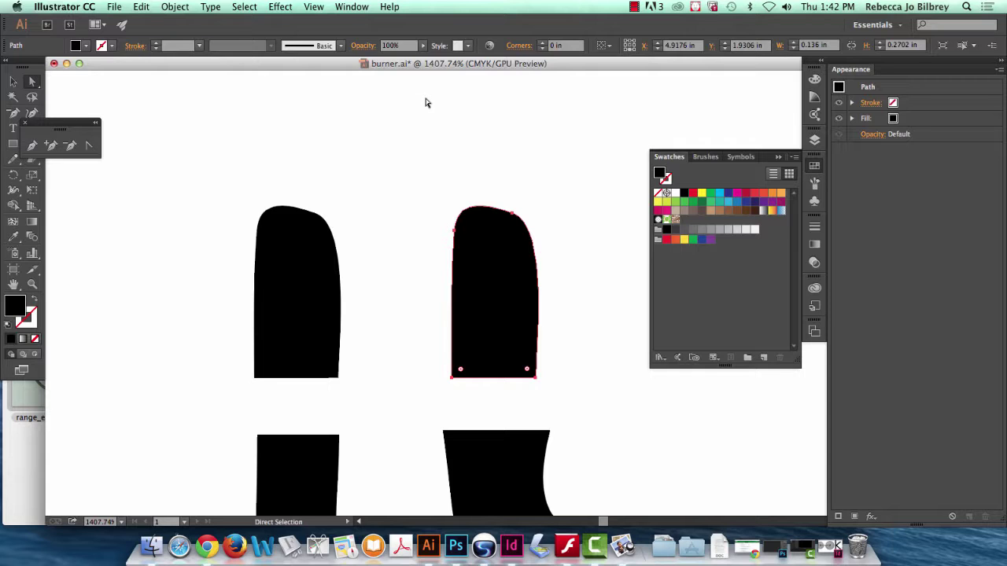
# Zoom in on the connector stems and reshape the right stem's top-left corner and lower-left edge.
pyautogui.scroll(1, 465, 231)
pyautogui.scroll(-6, 467, 231)
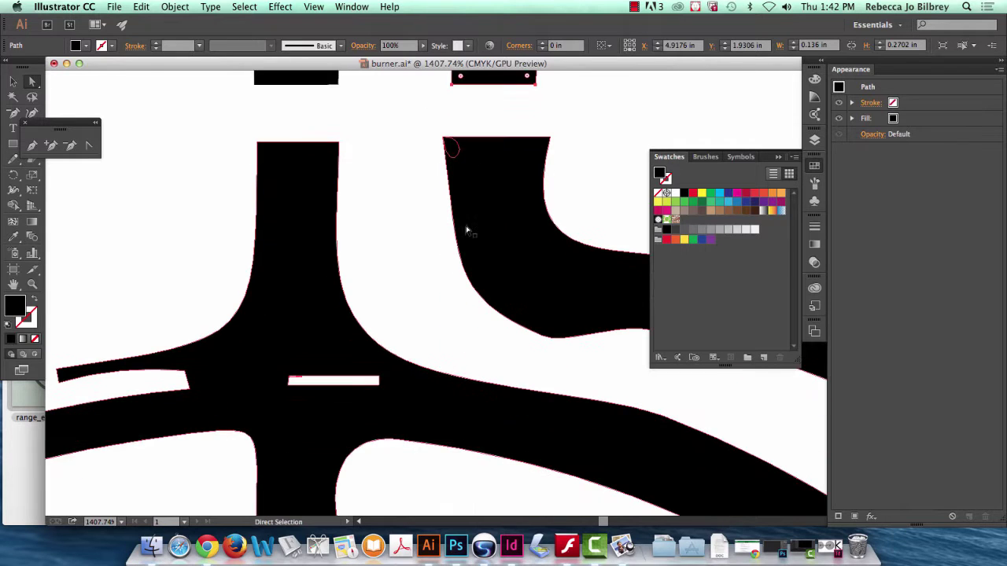
pyautogui.scroll(1, 464, 228)
pyautogui.click(465, 166)
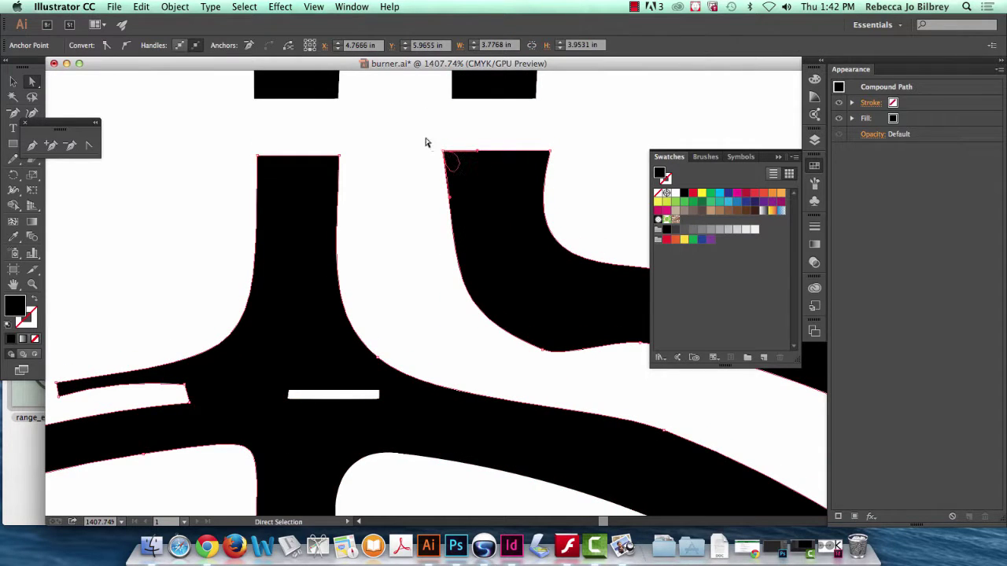
pyautogui.press('z')
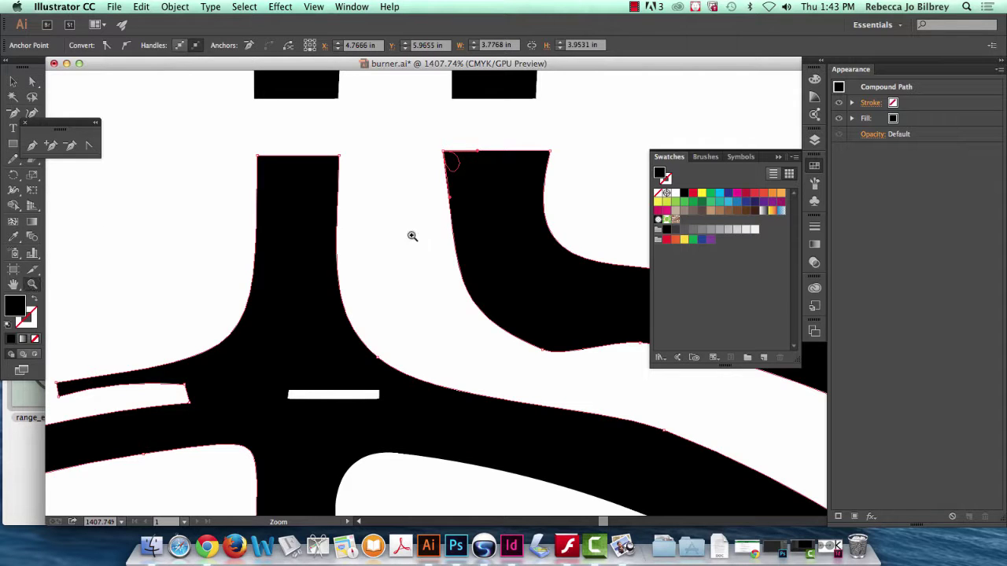
pyautogui.moveTo(476, 186); pyautogui.dragTo(543, 341)
pyautogui.scroll(5, 541, 341)
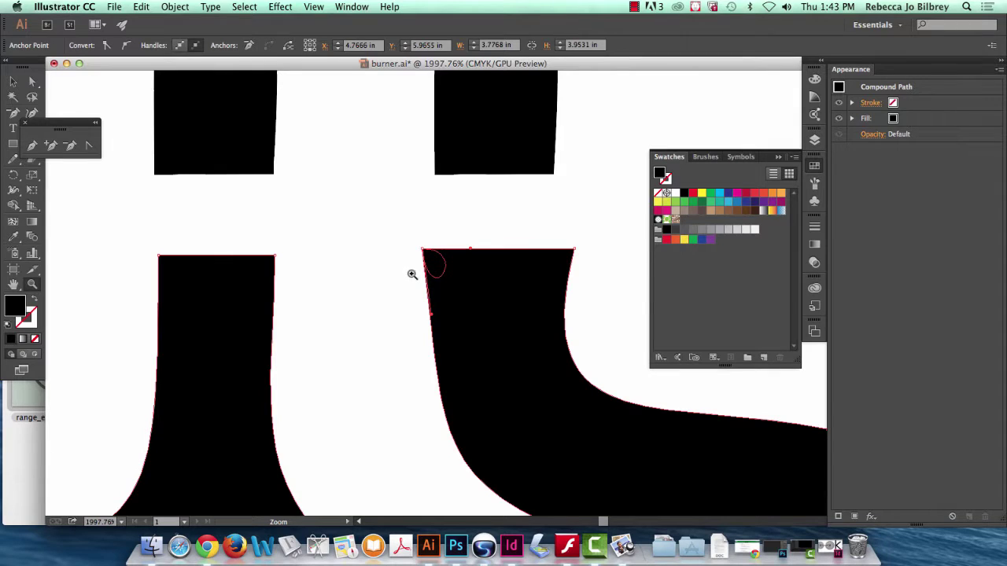
pyautogui.click(30, 82)
pyautogui.moveTo(431, 250); pyautogui.dragTo(441, 316)
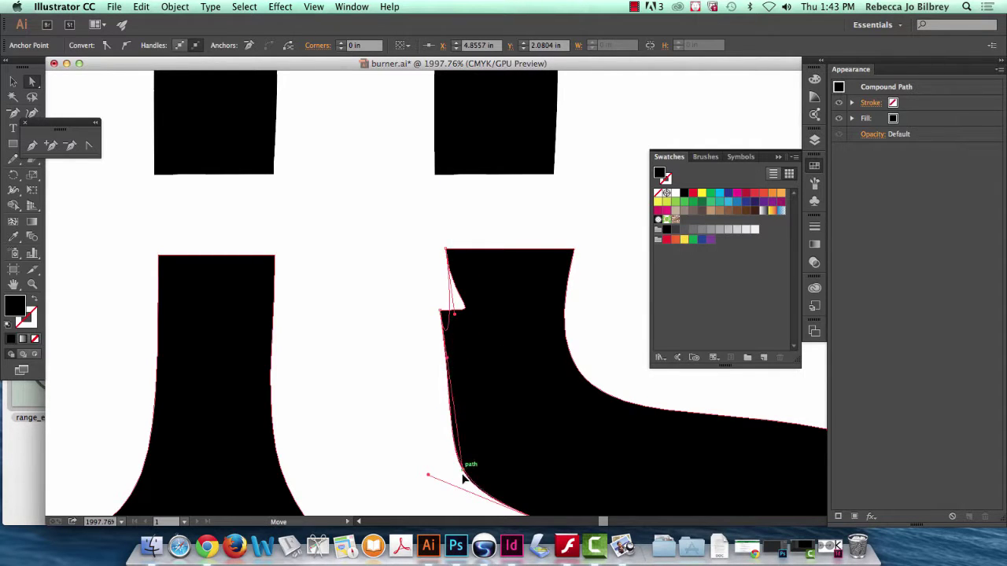
pyautogui.moveTo(461, 462); pyautogui.dragTo(443, 410)
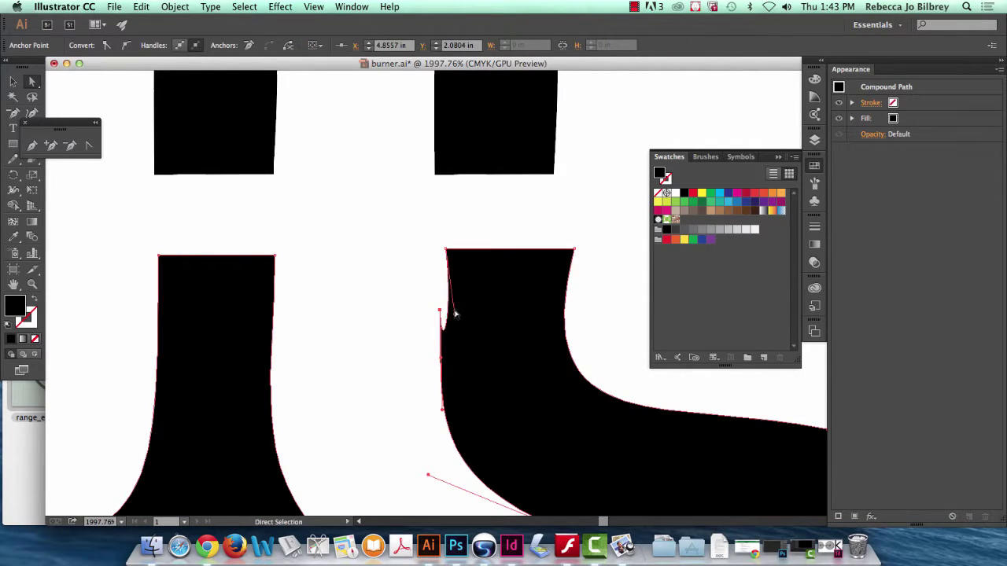
pyautogui.moveTo(459, 318); pyautogui.dragTo(451, 279)
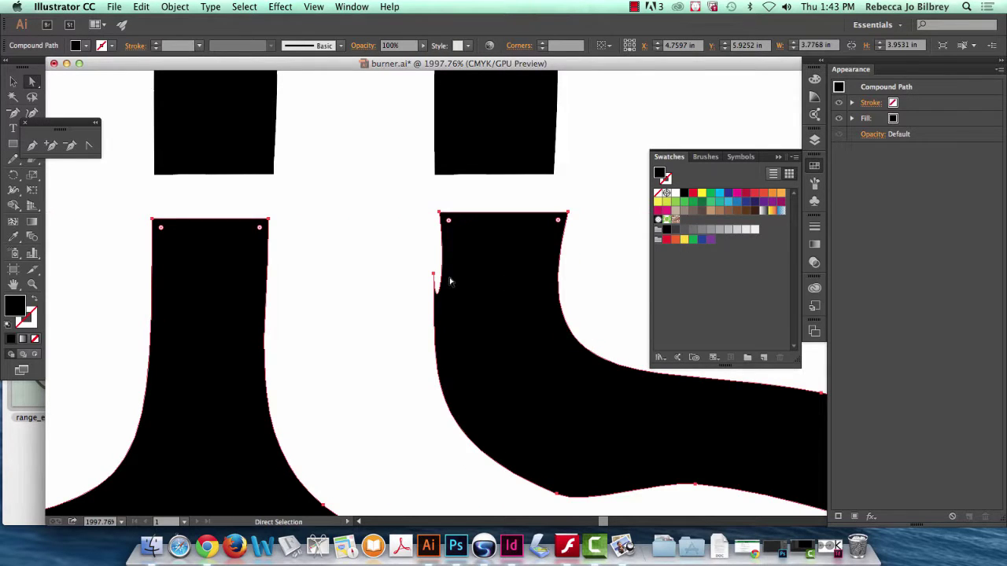
pyautogui.press('super+z')
# Pull the right stem's top-right corner left and straighten its curve into the spiral.
pyautogui.press('a')
pyautogui.moveTo(418, 227); pyautogui.dragTo(444, 253)
pyautogui.click(574, 250)
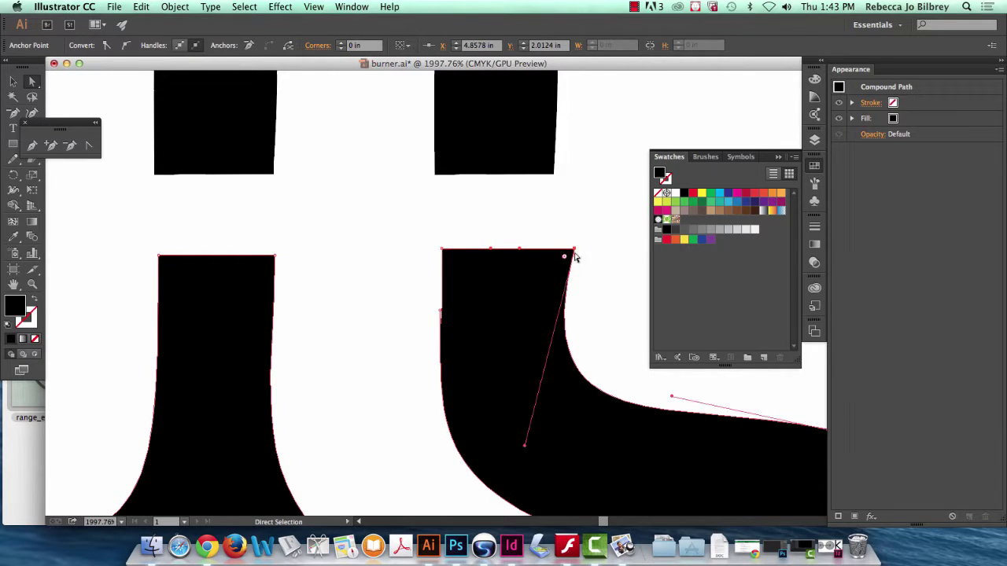
pyautogui.moveTo(575, 251); pyautogui.dragTo(554, 250)
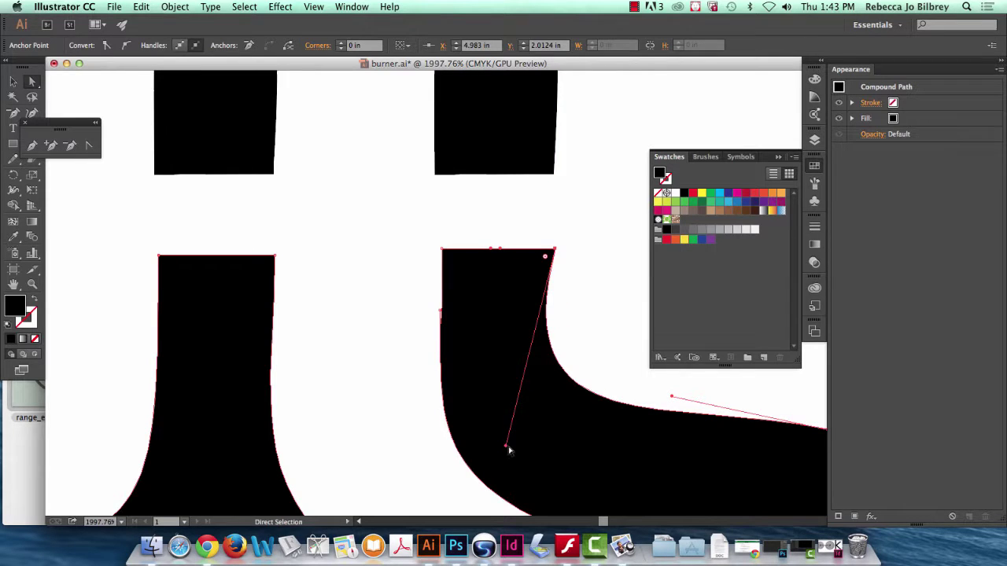
pyautogui.moveTo(509, 447); pyautogui.dragTo(548, 482)
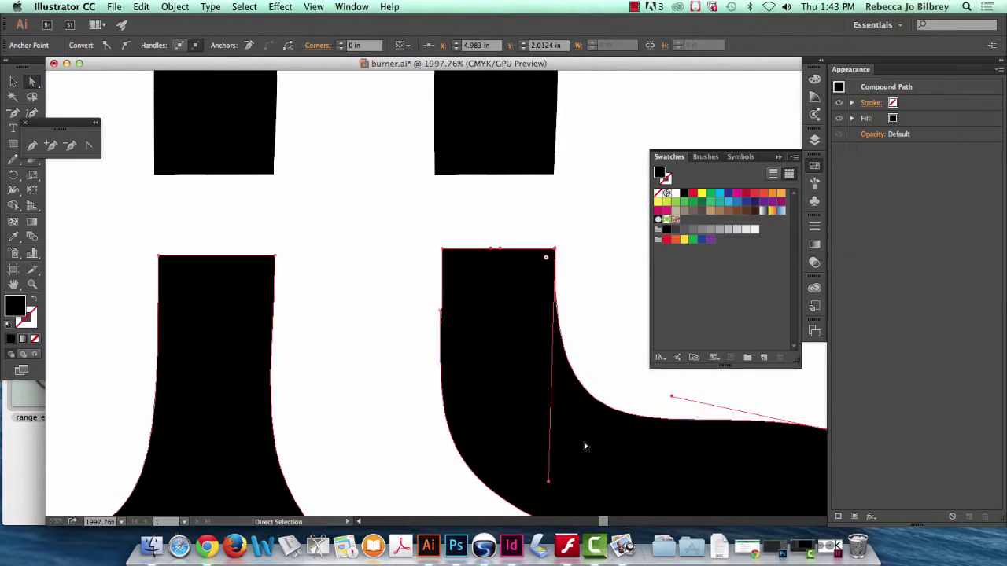
pyautogui.press('super+0')
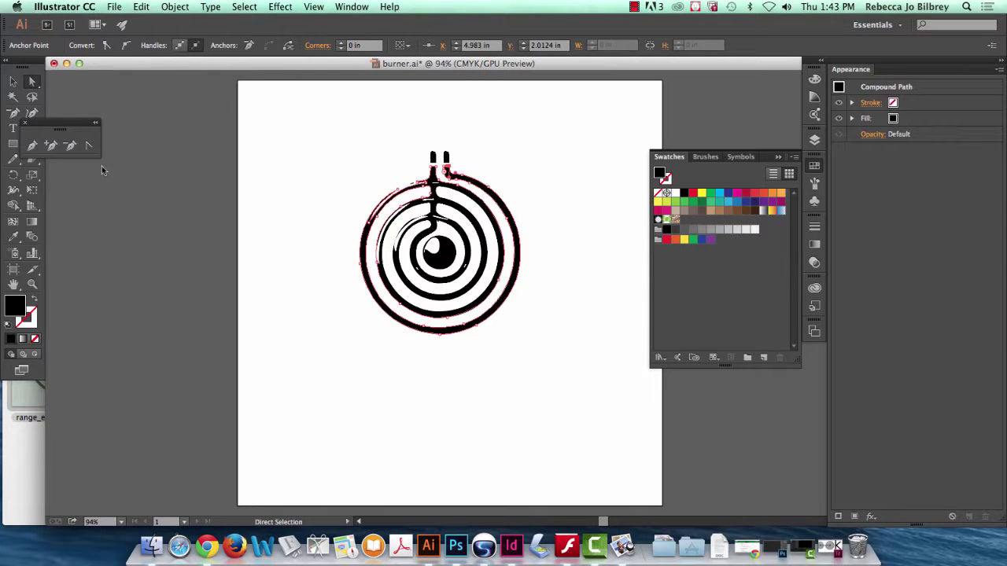
# Marquee-select the entire burner graphic and copy it with Edit > Copy.
pyautogui.press('v')
pyautogui.click(615, 300)
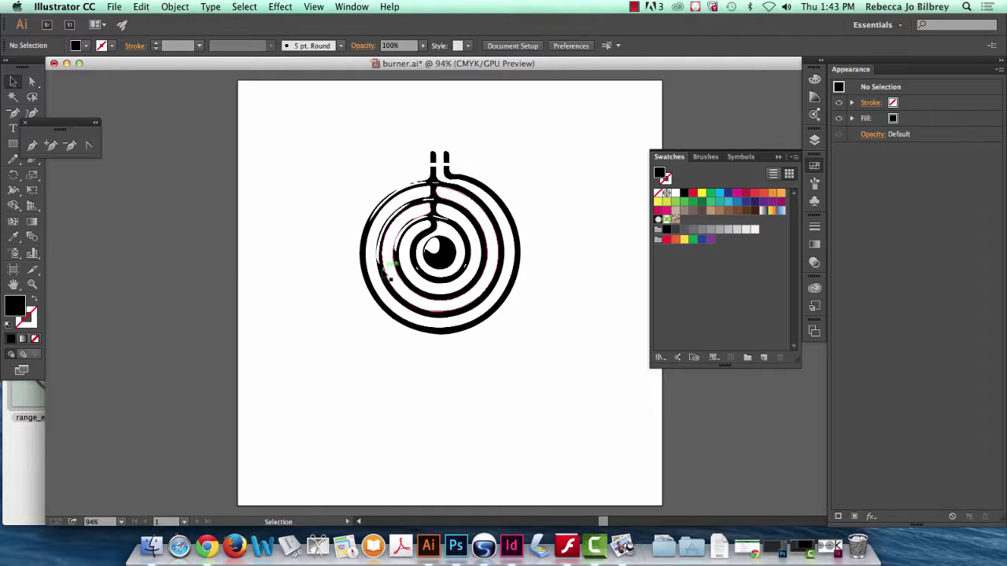
pyautogui.click(13, 82)
pyautogui.moveTo(338, 134); pyautogui.dragTo(591, 363)
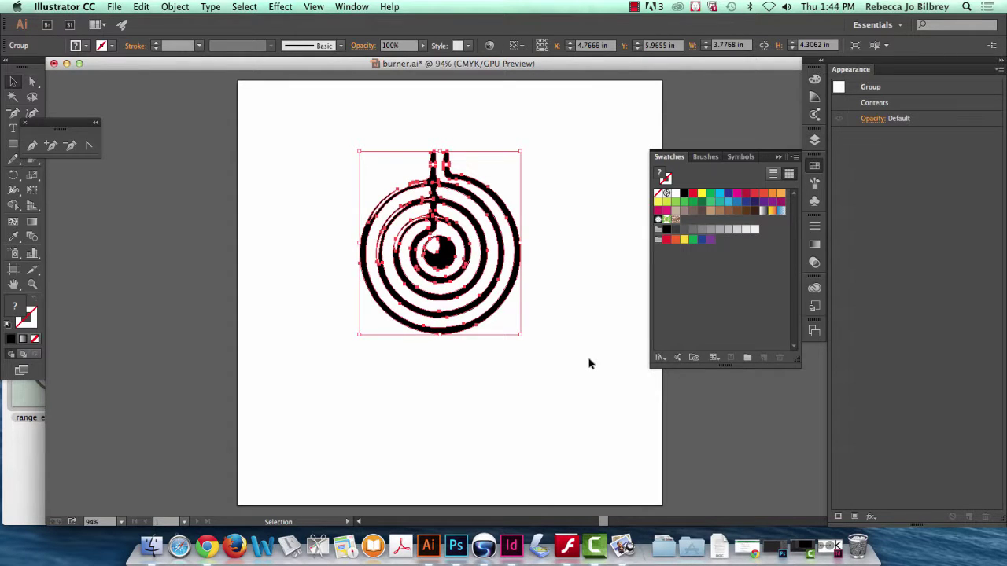
pyautogui.moveTo(324, 124); pyautogui.dragTo(557, 373)
pyautogui.click(140, 7)
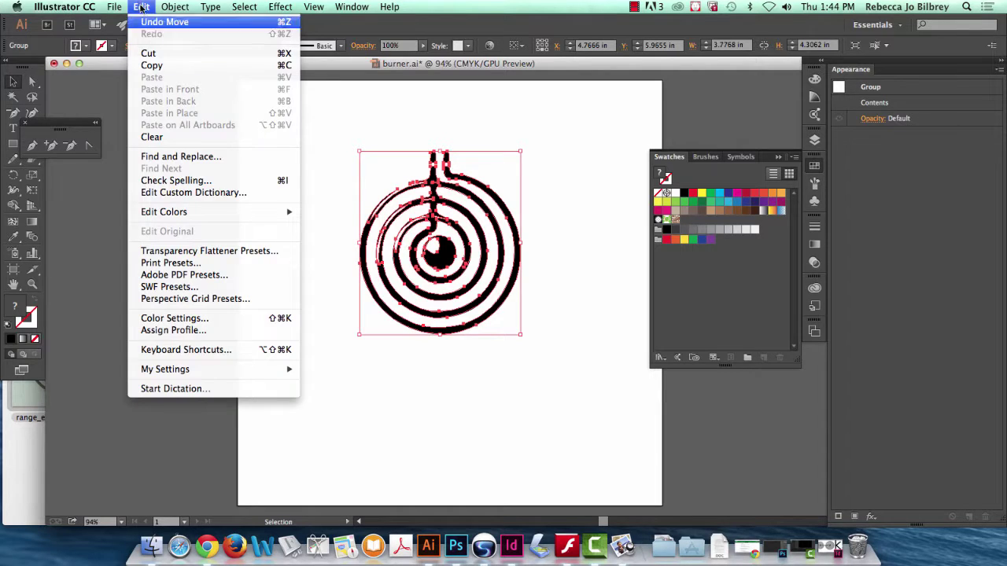
pyautogui.click(152, 65)
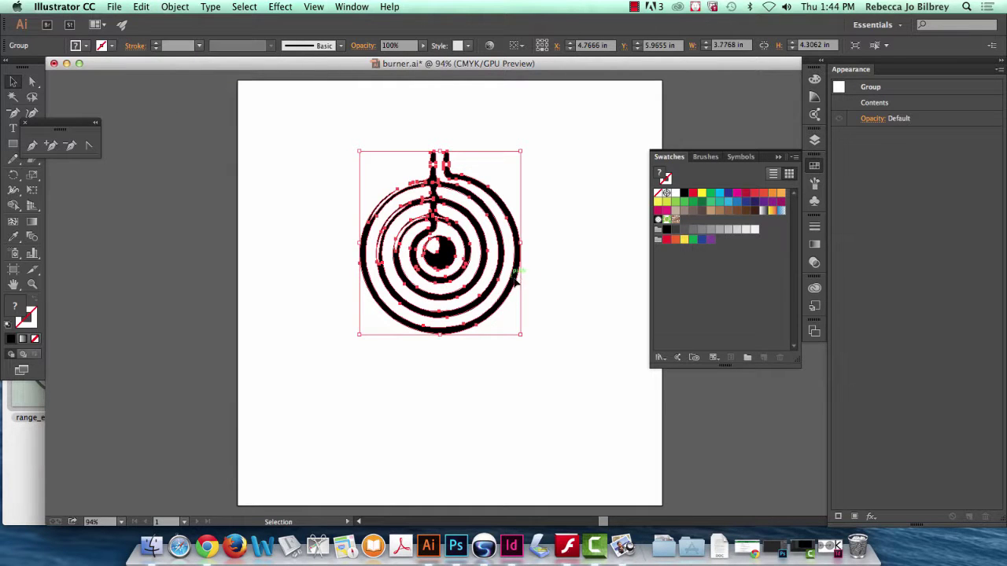
# In InDesign, create a new 10 in by 10 in document with Facing Pages turned off.
pyautogui.click(511, 546)
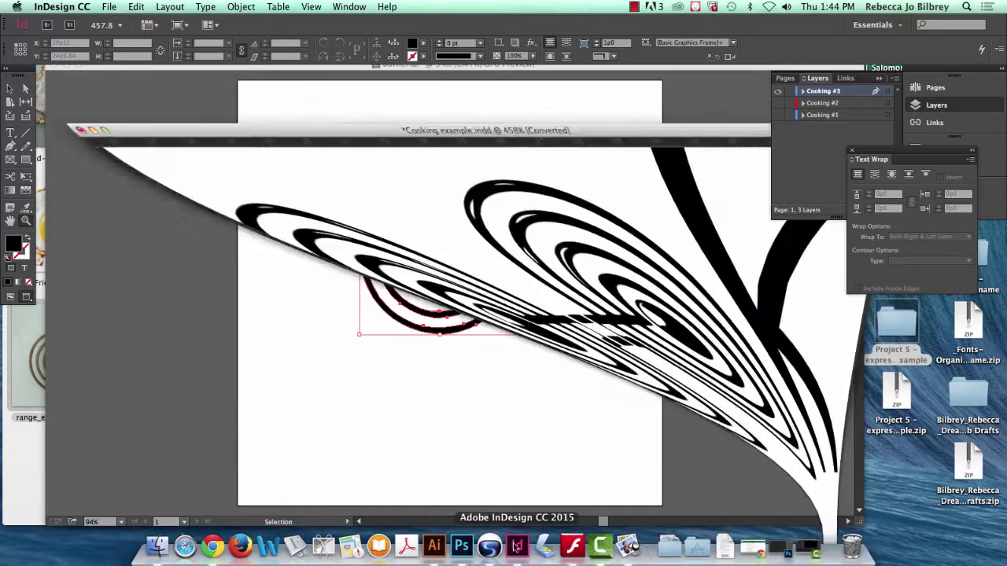
pyautogui.press('super+0')
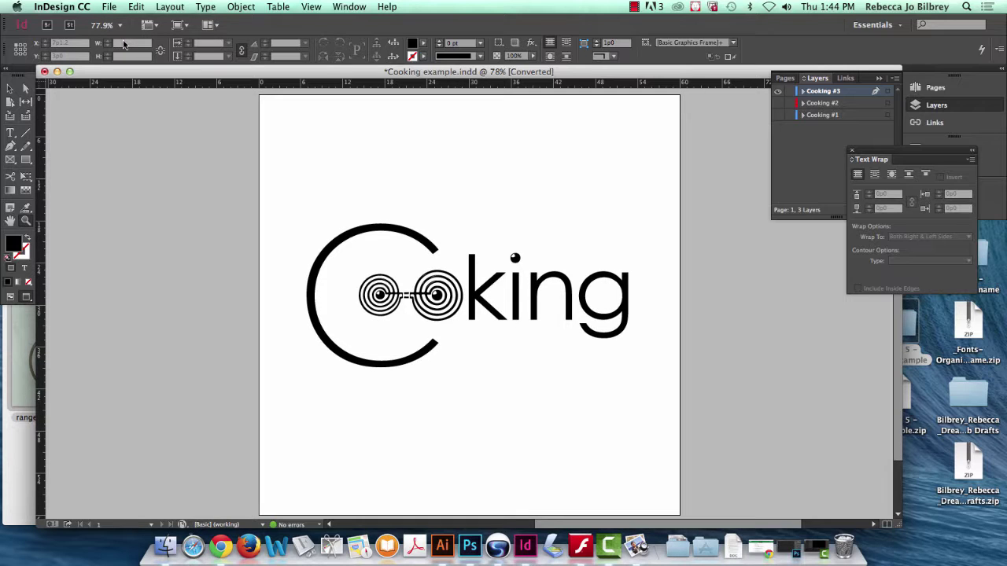
pyautogui.click(109, 6)
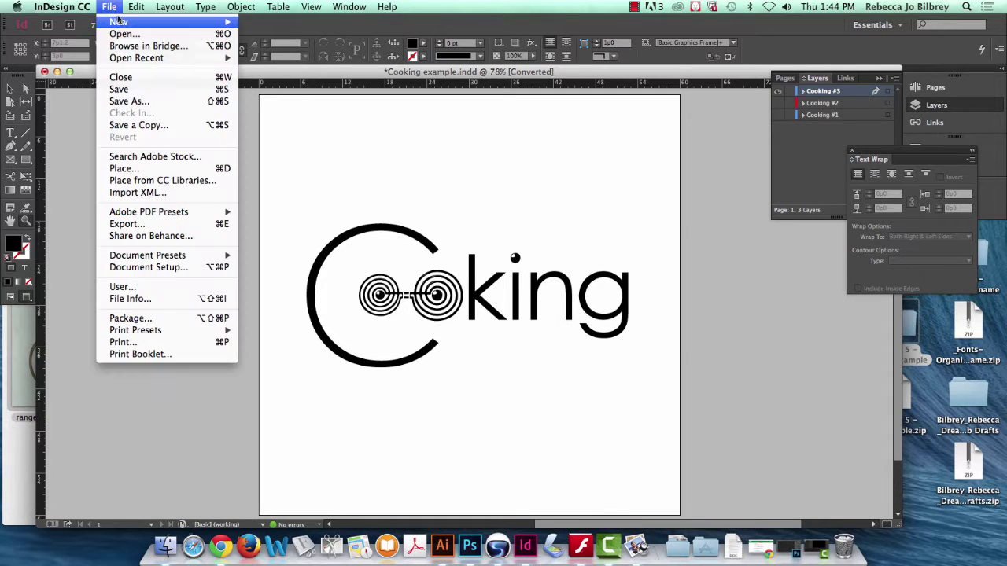
pyautogui.moveTo(121, 22)
pyautogui.click(313, 27)
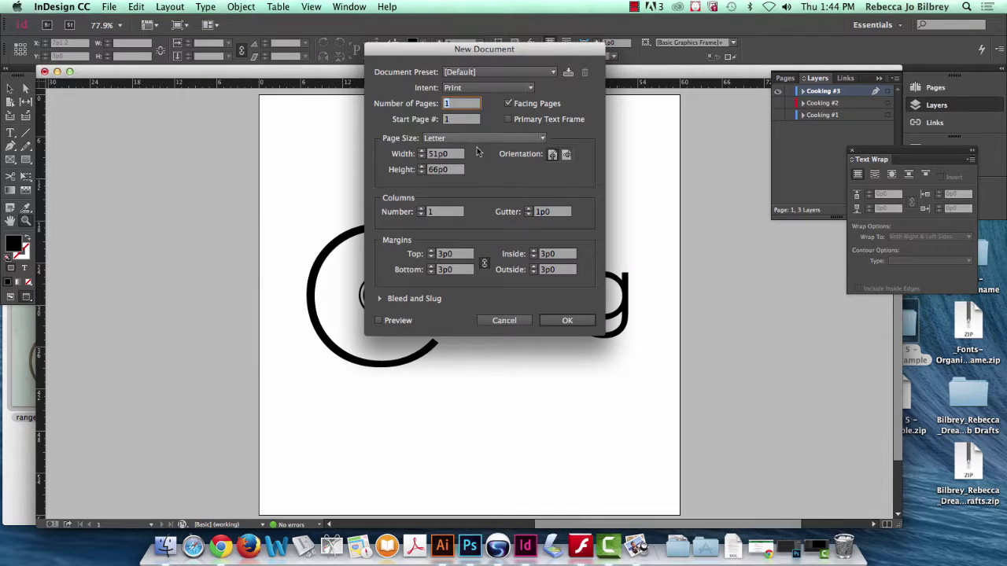
pyautogui.doubleClick(452, 155)
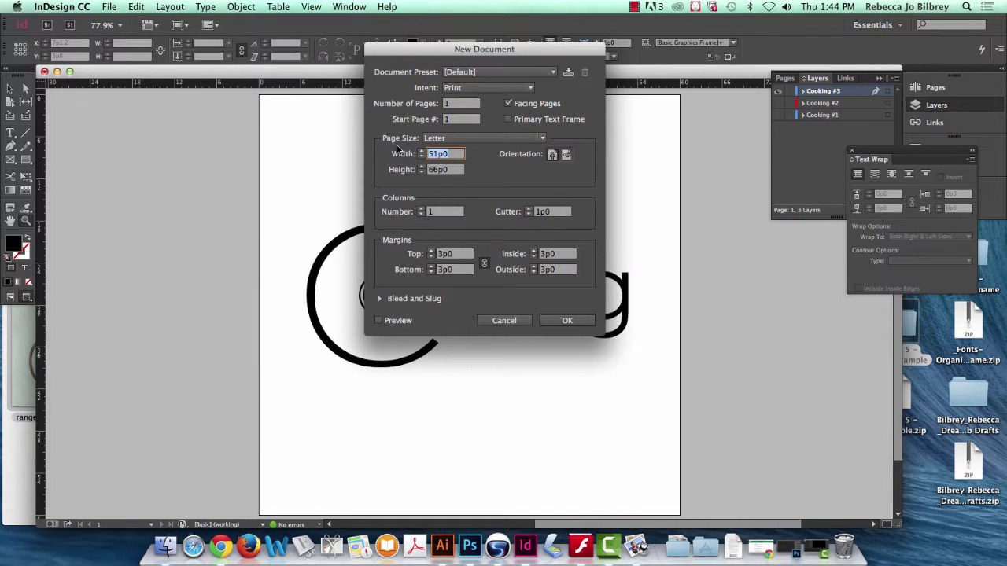
pyautogui.click(508, 107)
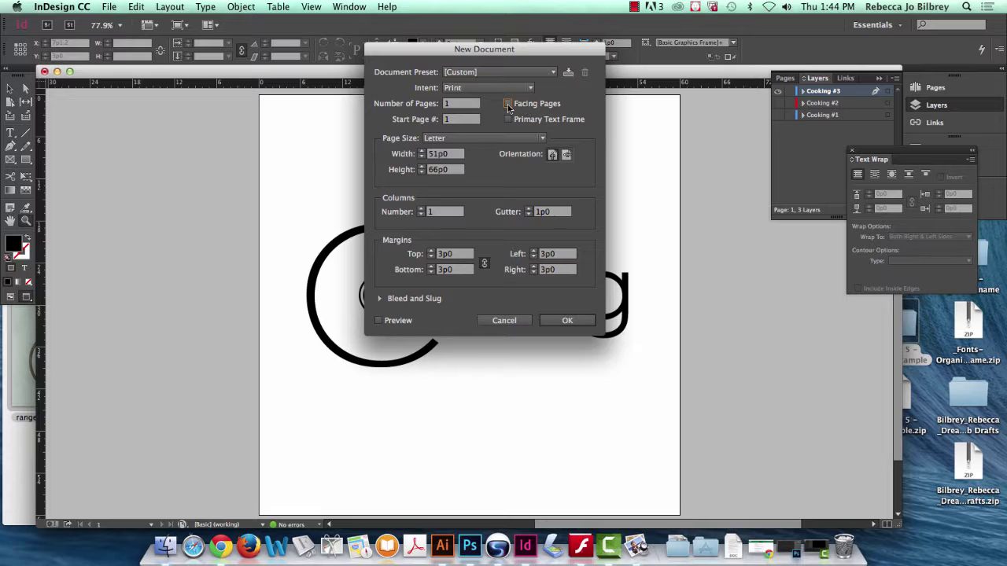
pyautogui.click(432, 154)
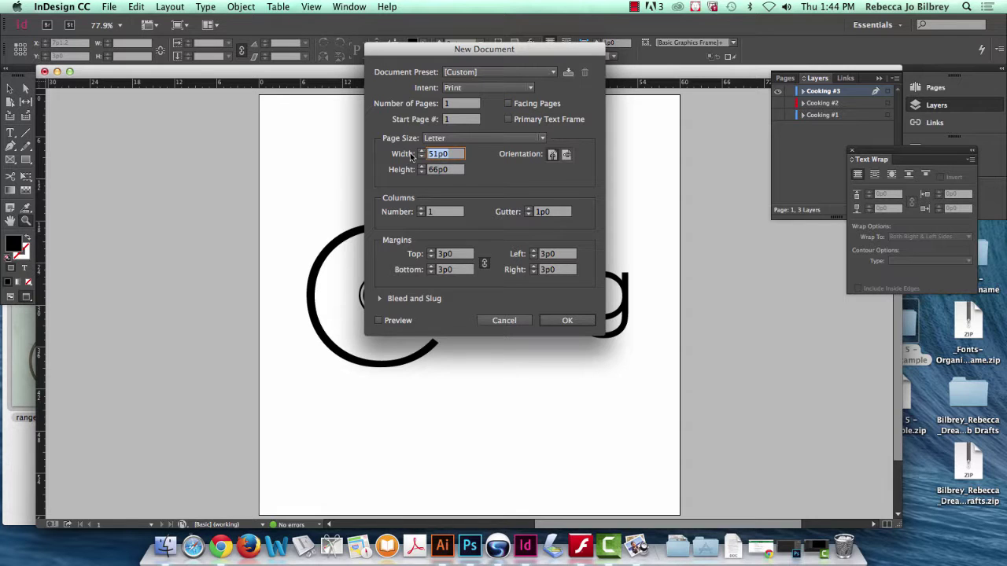
pyautogui.write('10')
pyautogui.press('Tab')
pyautogui.write('10')
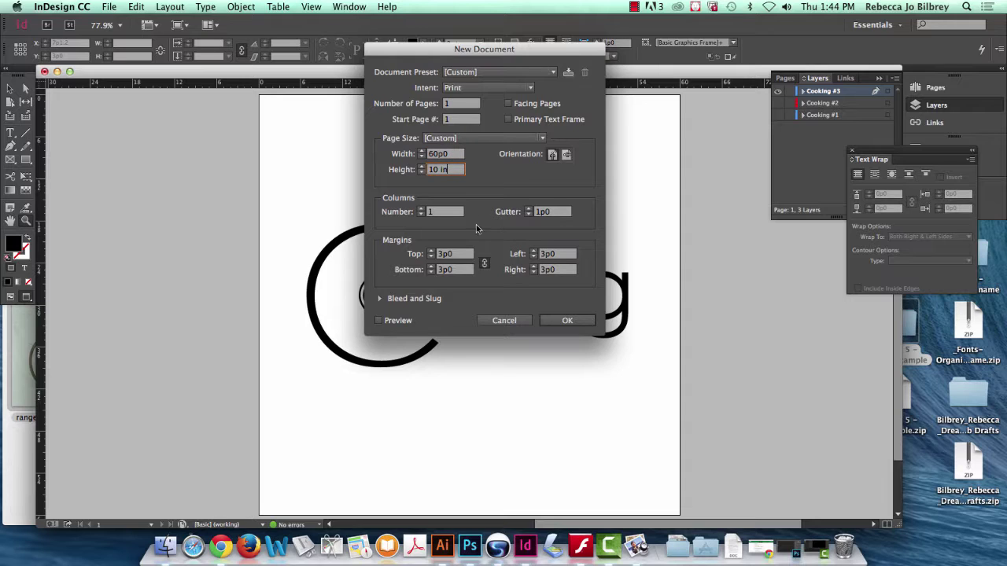
pyautogui.click(568, 323)
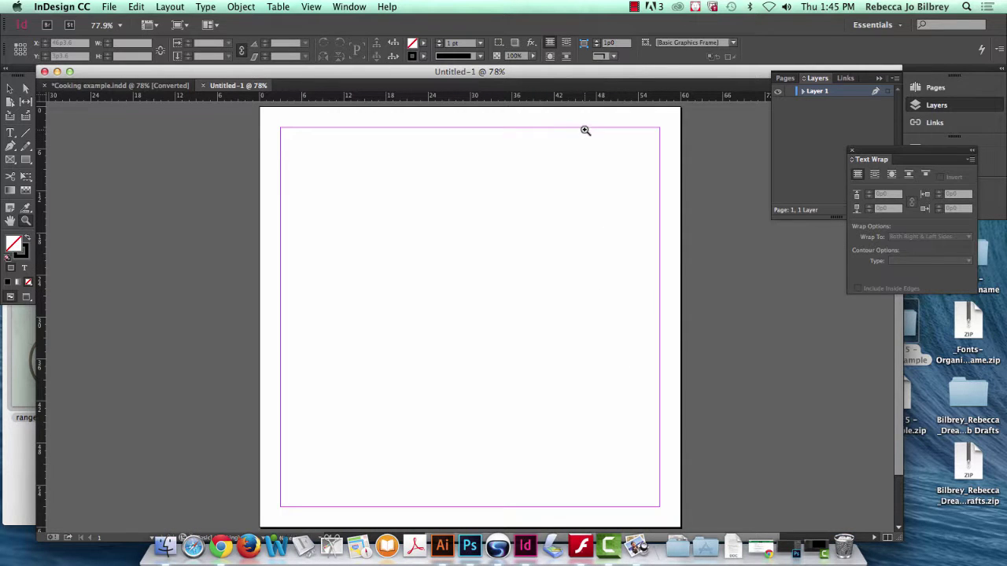
# Paste the copied spiral burner artwork onto the blank page with Edit > Paste.
pyautogui.click(108, 6)
pyautogui.moveTo(137, 6)
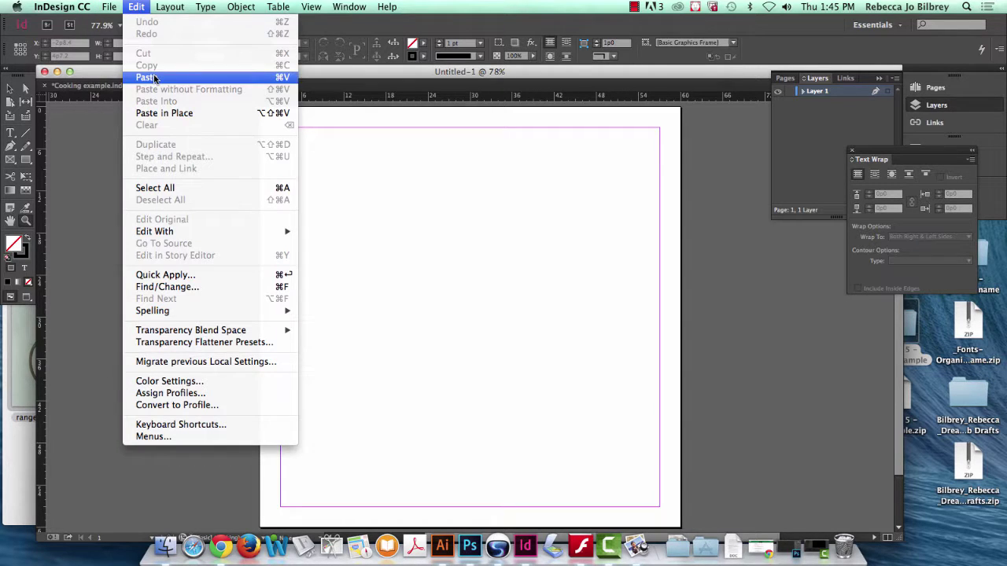
pyautogui.click(285, 78)
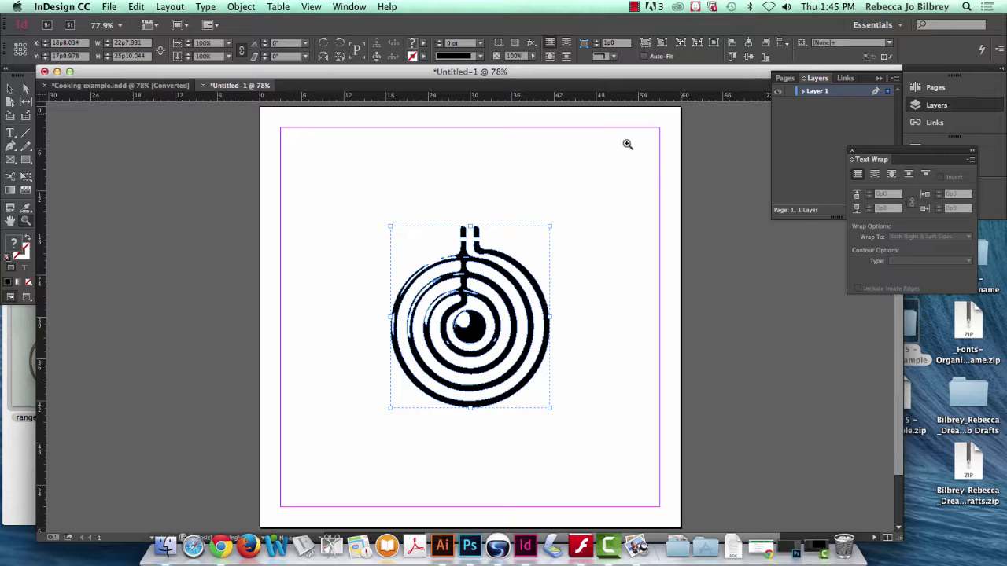
# Close the floating Text Wrap panel and open Layer Options for Layer 1.
pyautogui.click(863, 80)
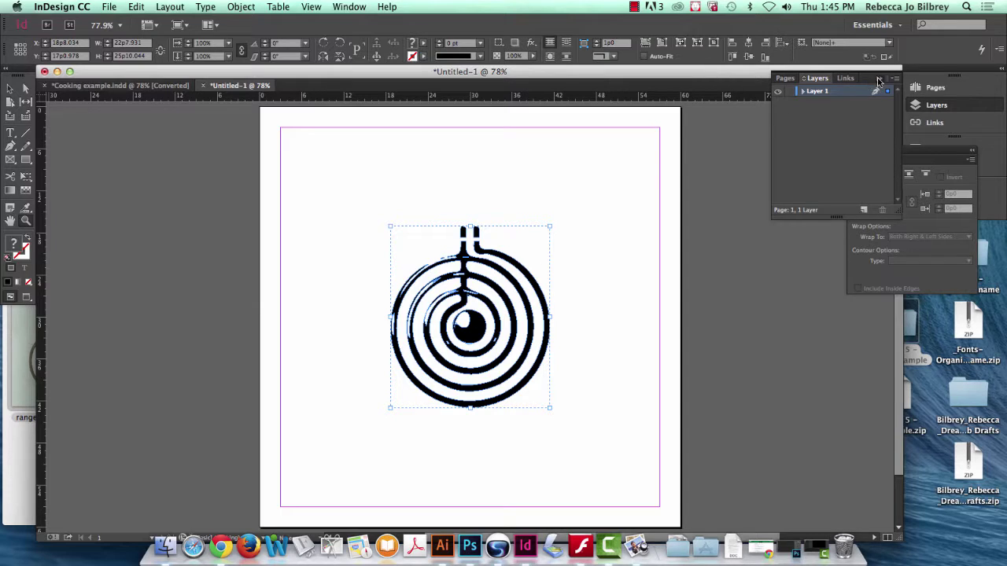
pyautogui.click(879, 80)
pyautogui.click(853, 152)
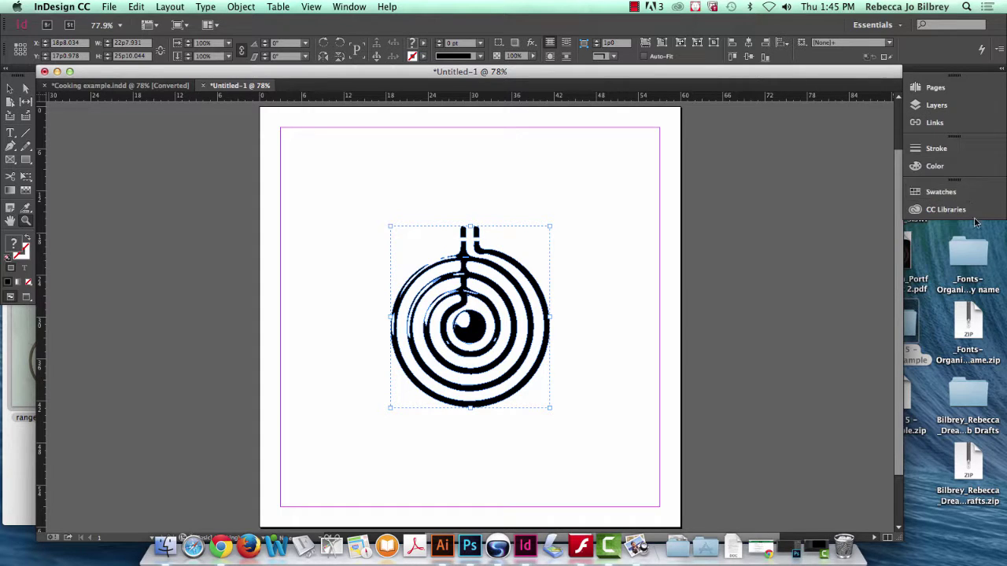
pyautogui.click(931, 107)
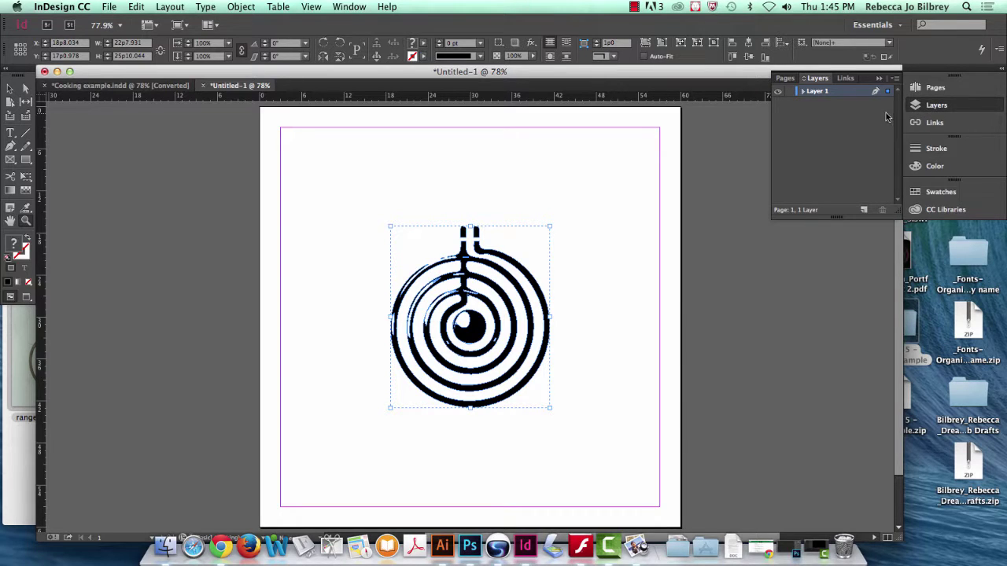
pyautogui.doubleClick(818, 92)
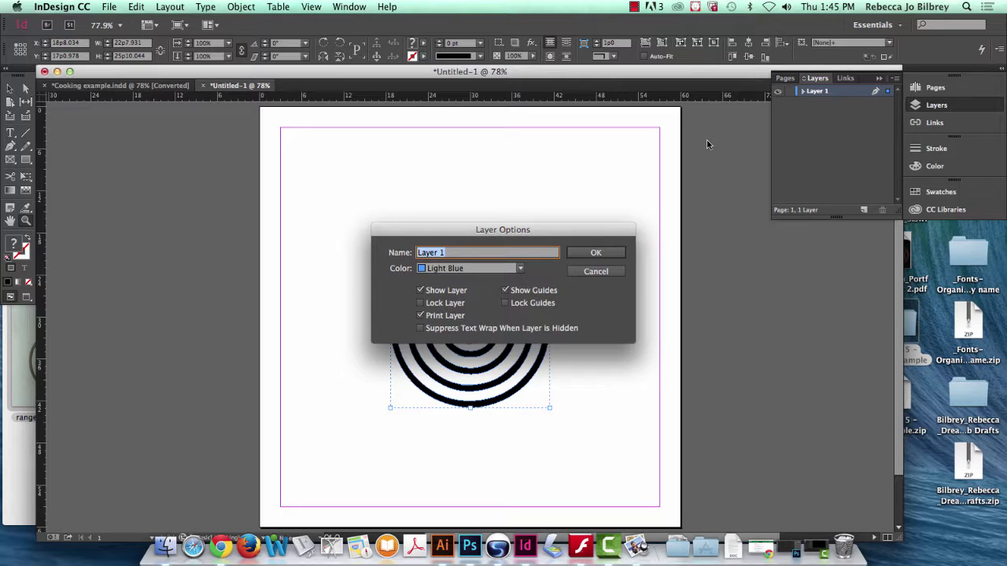
# Rename Layer 1 to 'Burner' in Layer Options and confirm.
pyautogui.write('Burner')
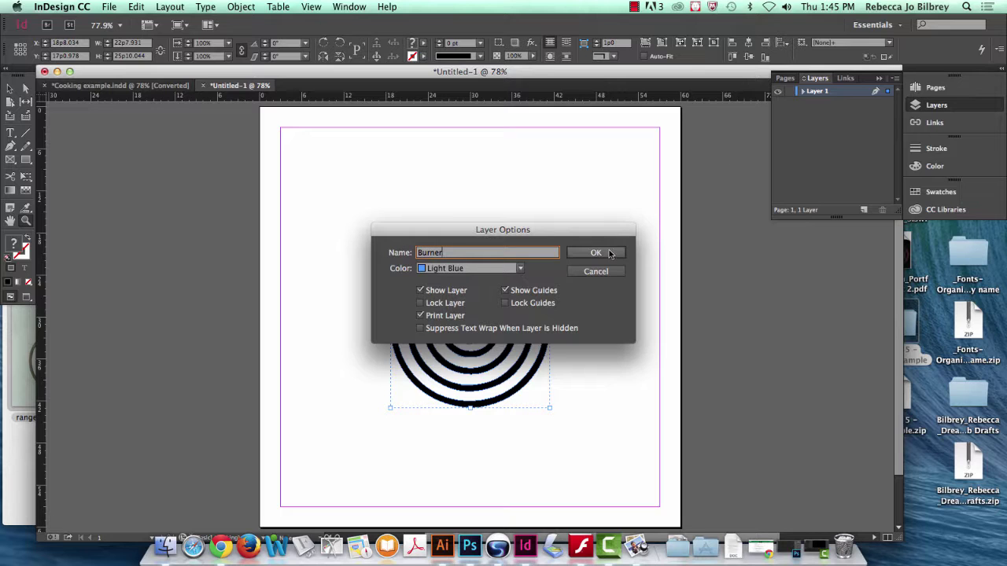
pyautogui.click(596, 253)
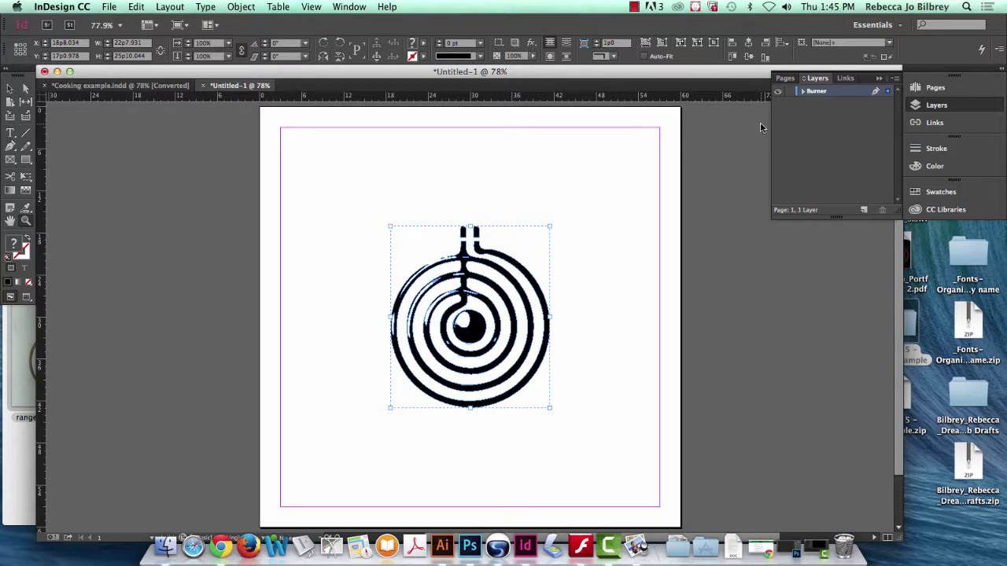
pyautogui.click(25, 222)
# Zoom in on the burner's top and select the top points of both prongs.
pyautogui.moveTo(384, 209); pyautogui.dragTo(601, 300)
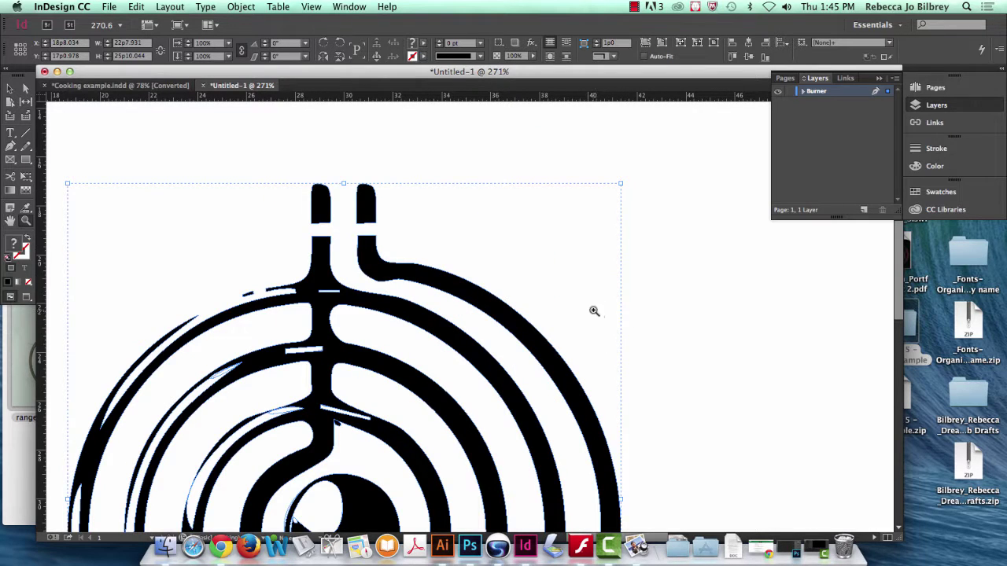
pyautogui.press('a')
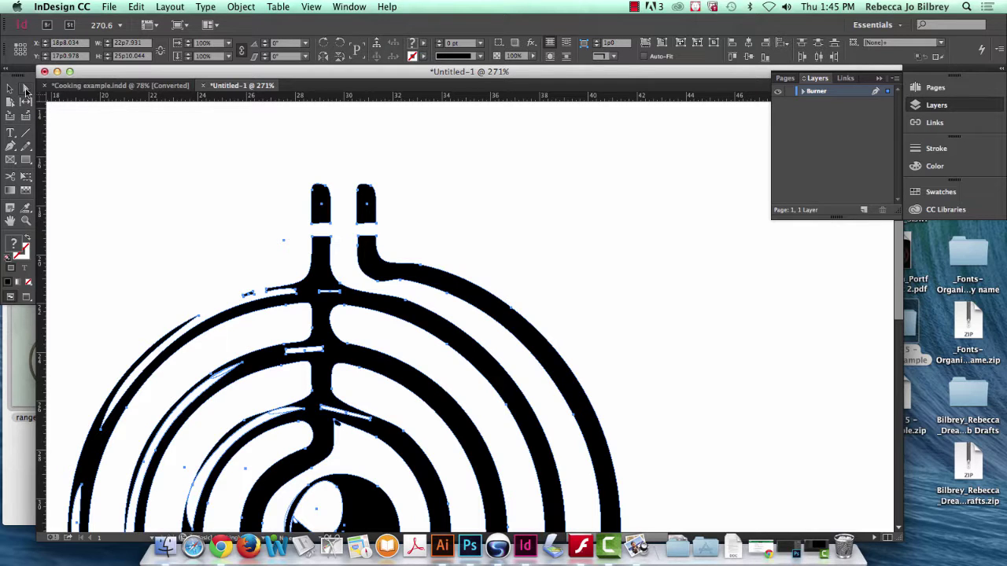
pyautogui.click(26, 91)
pyautogui.click(331, 198)
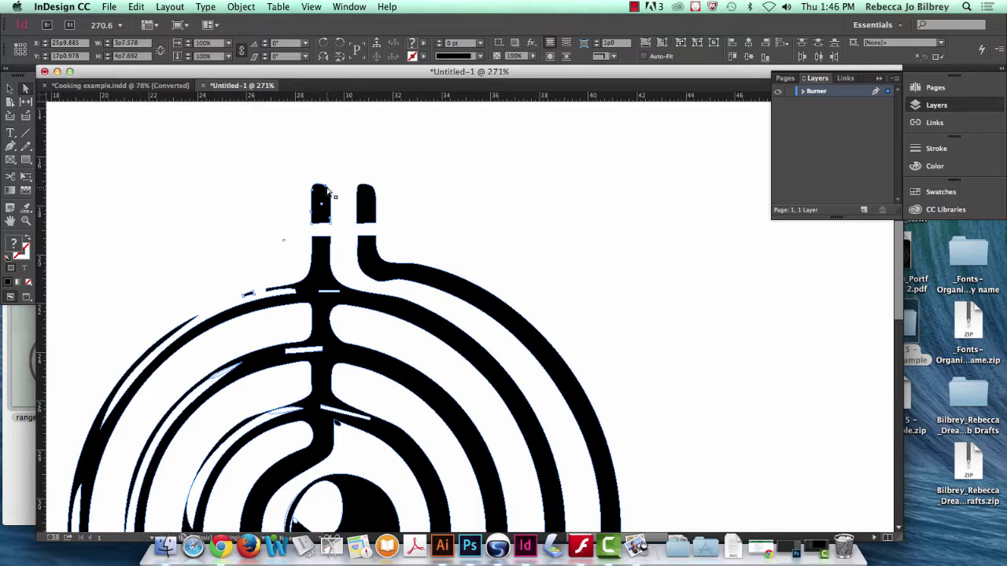
pyautogui.moveTo(329, 193); pyautogui.dragTo(329, 128)
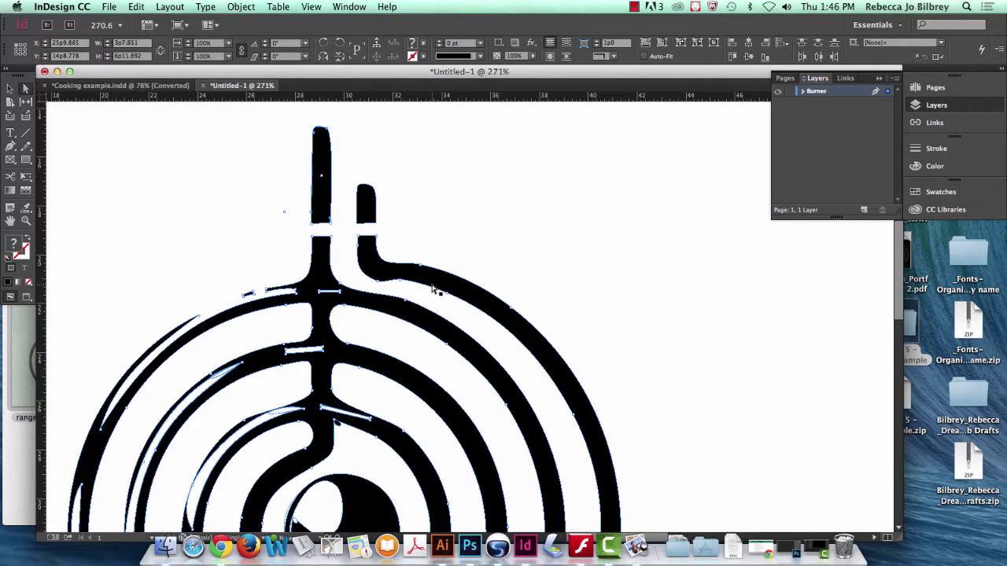
pyautogui.press('cmd+z')
pyautogui.moveTo(279, 151); pyautogui.dragTo(371, 124)
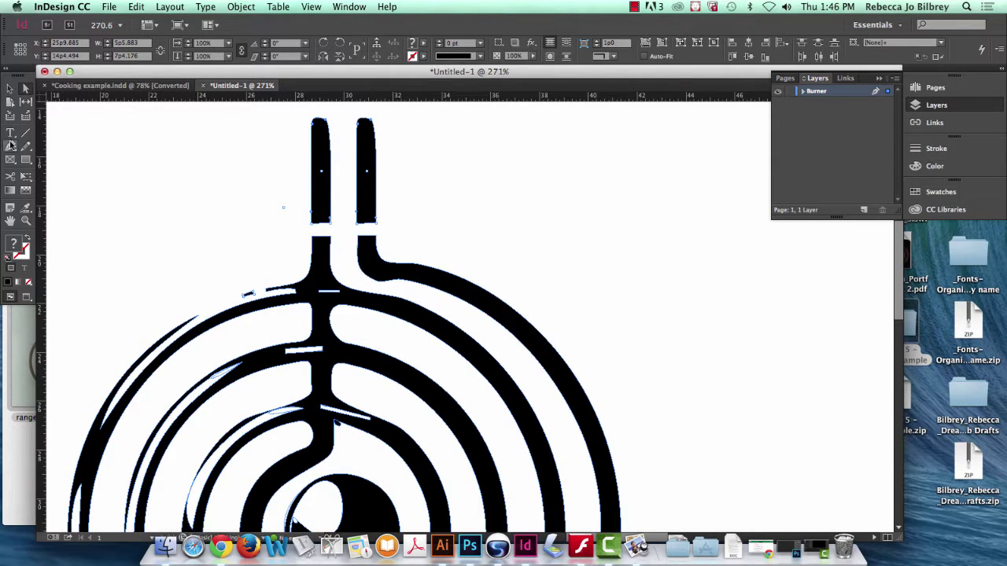
# Make the Add Anchor Point Tool the active tool from the pen tools.
pyautogui.click(10, 146)
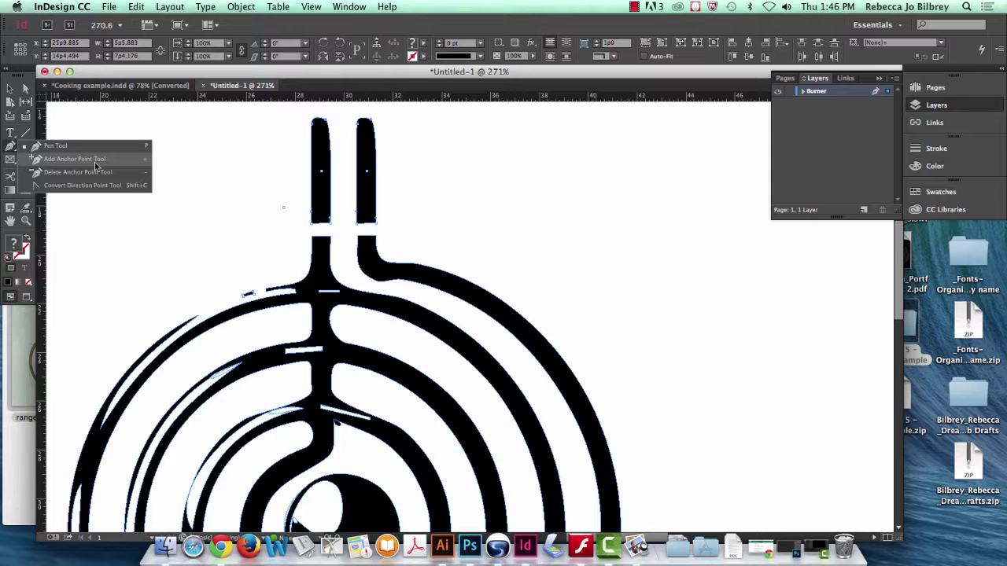
pyautogui.click(95, 161)
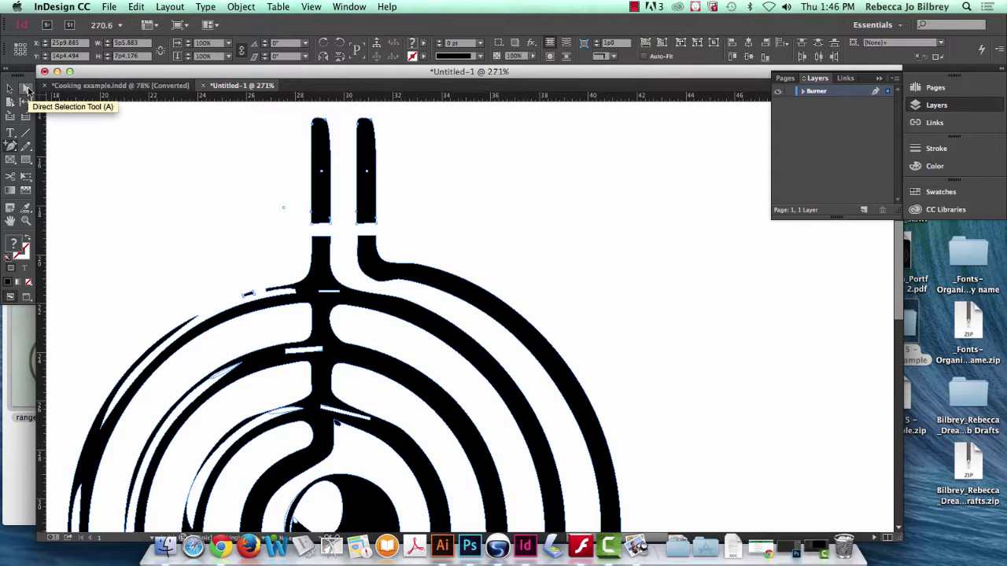
pyautogui.click(28, 90)
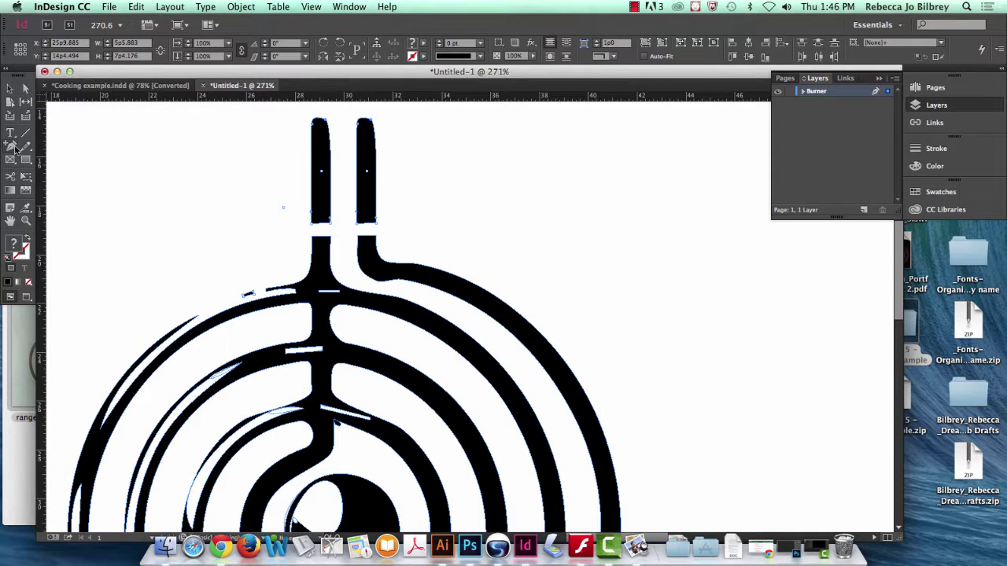
pyautogui.click(14, 148)
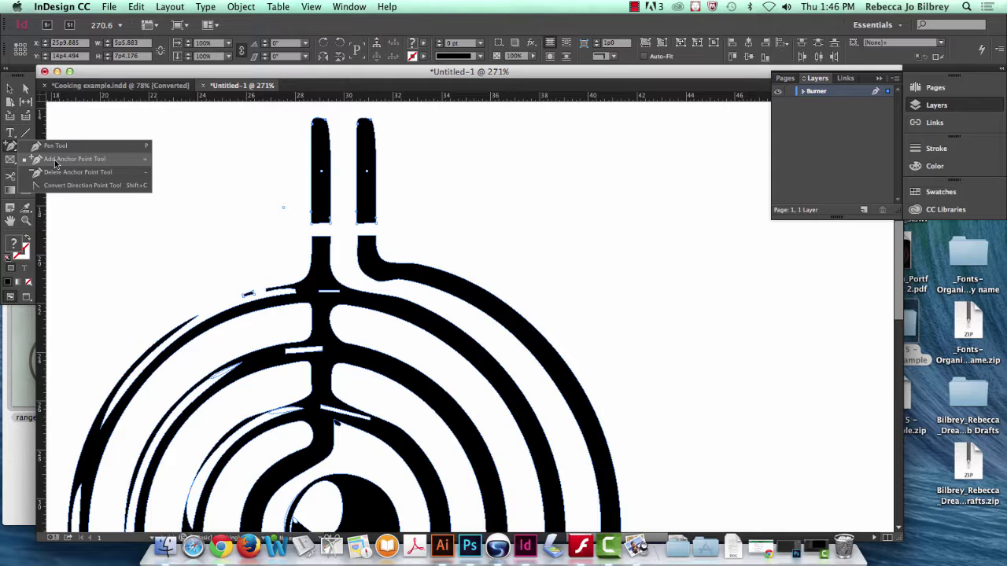
pyautogui.click(143, 163)
# Zoom in on the central stem and select the white sliver crossing it.
pyautogui.scroll(10, 234, 287)
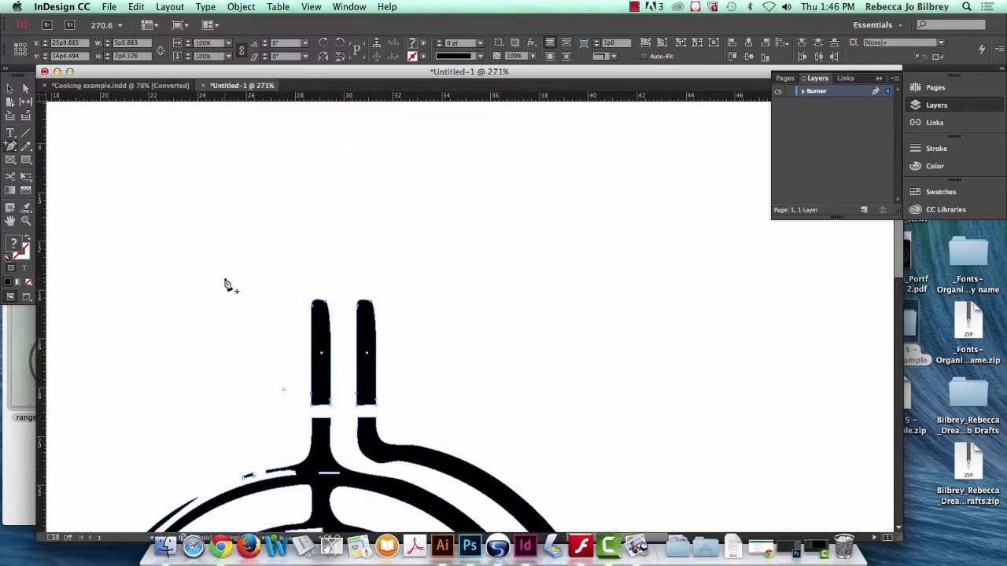
pyautogui.scroll(-10, 230, 283)
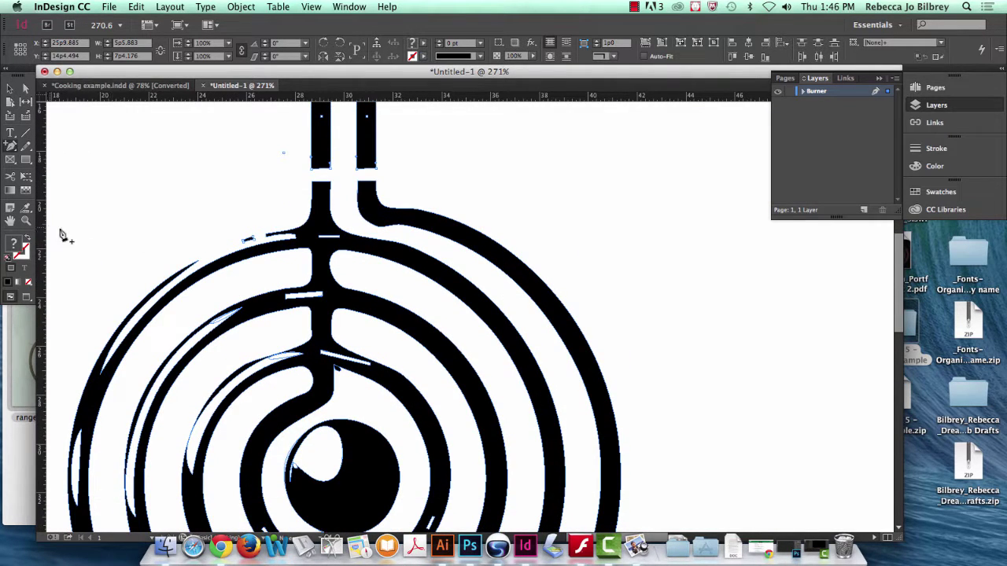
pyautogui.moveTo(303, 237); pyautogui.dragTo(410, 403)
pyautogui.scroll(-5, 447, 413)
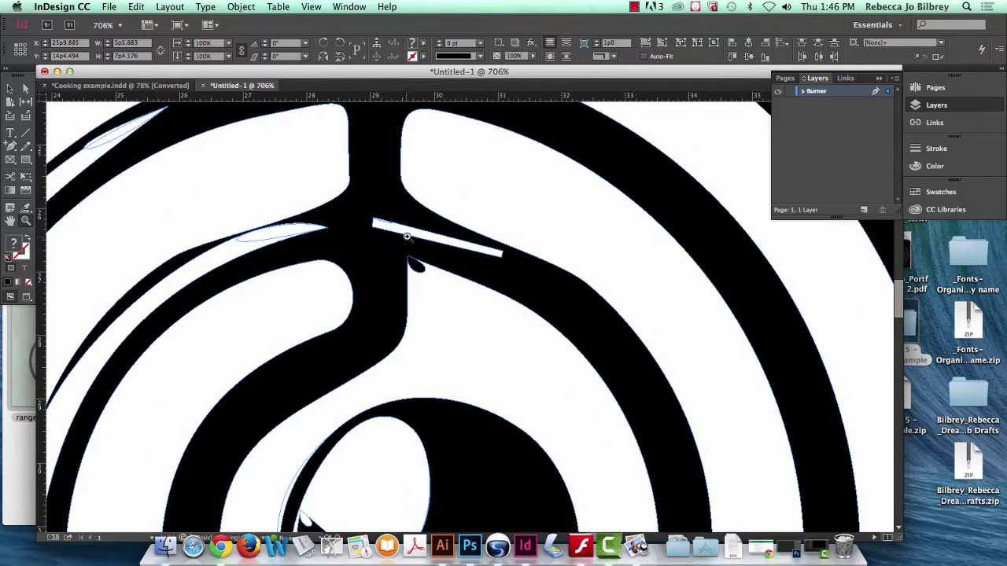
pyautogui.click(25, 89)
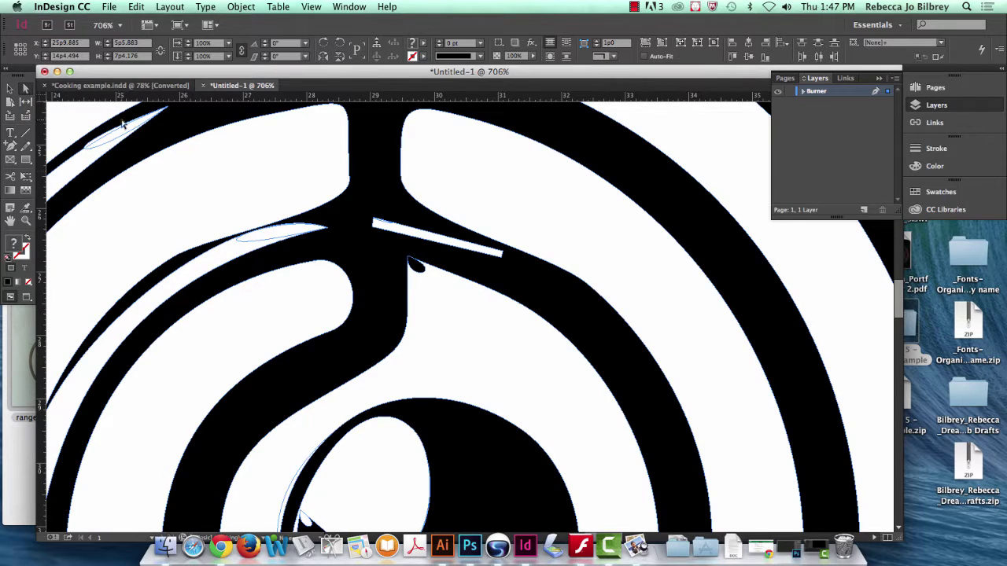
pyautogui.click(425, 235)
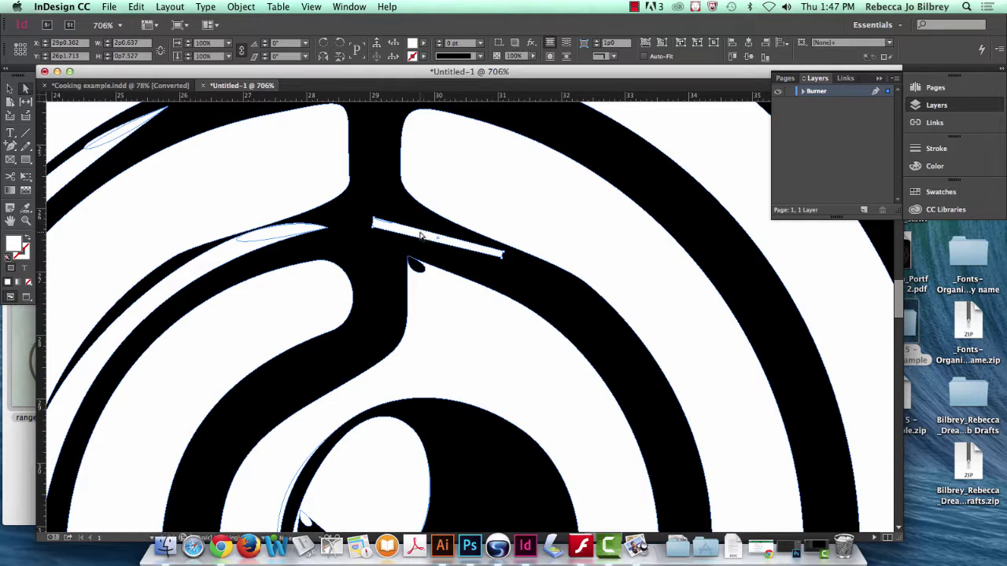
pyautogui.moveTo(407, 233); pyautogui.dragTo(491, 222)
pyautogui.press('Escape')
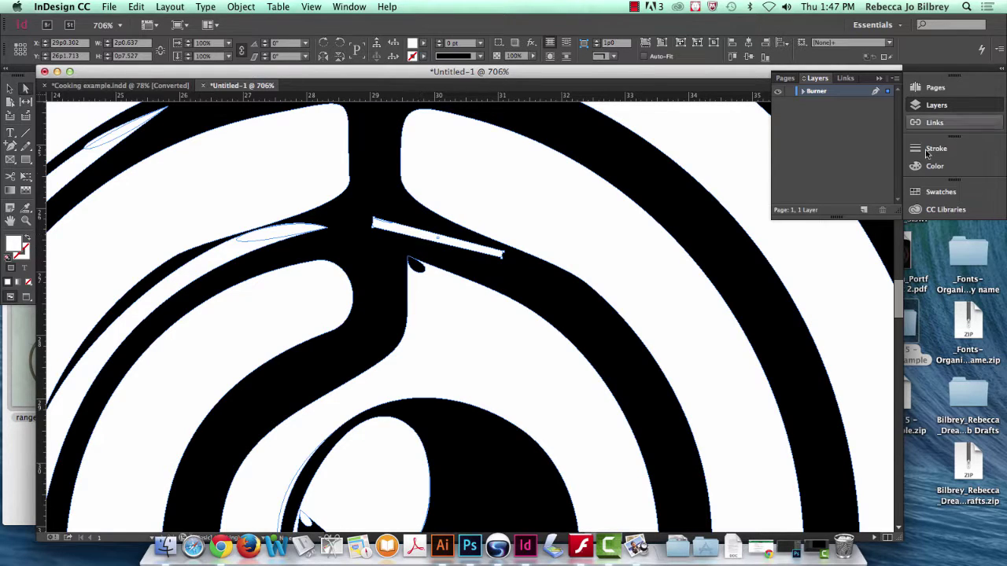
# Fill the white sliver with the [Black] swatch, then fit the page in the window.
pyautogui.click(941, 194)
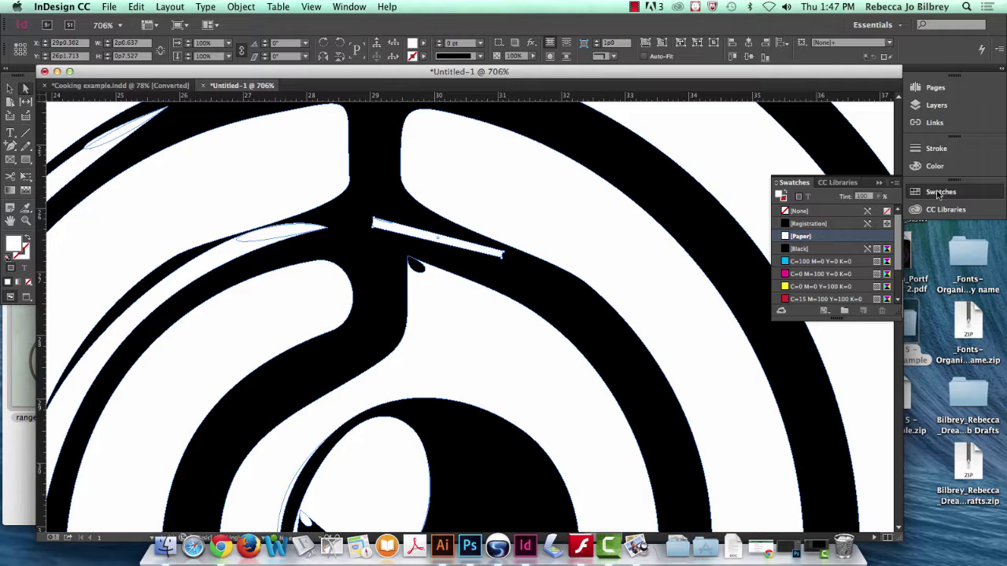
pyautogui.click(809, 251)
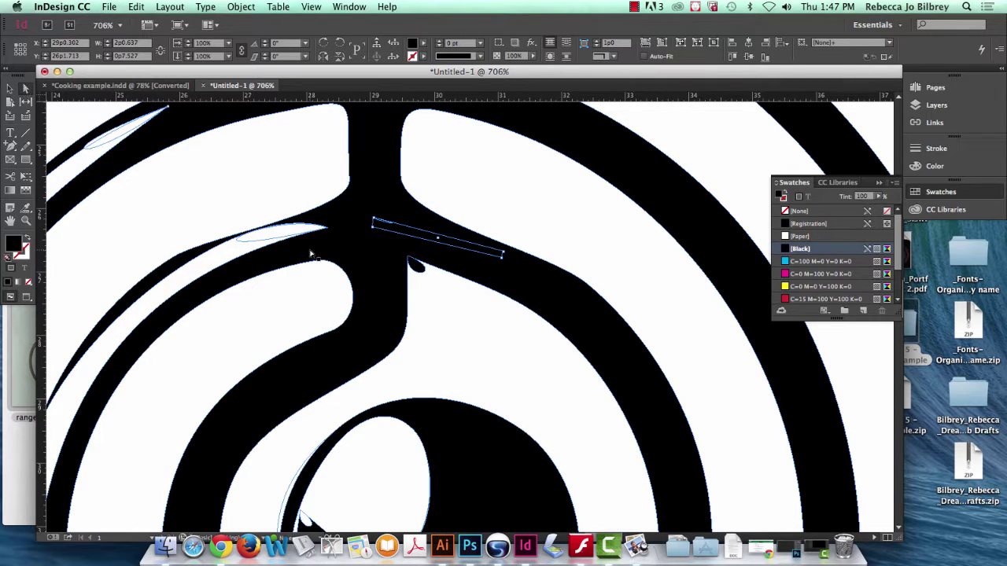
pyautogui.keyDown('shift'); pyautogui.click(388, 262); pyautogui.keyUp('shift')
pyautogui.click(26, 221)
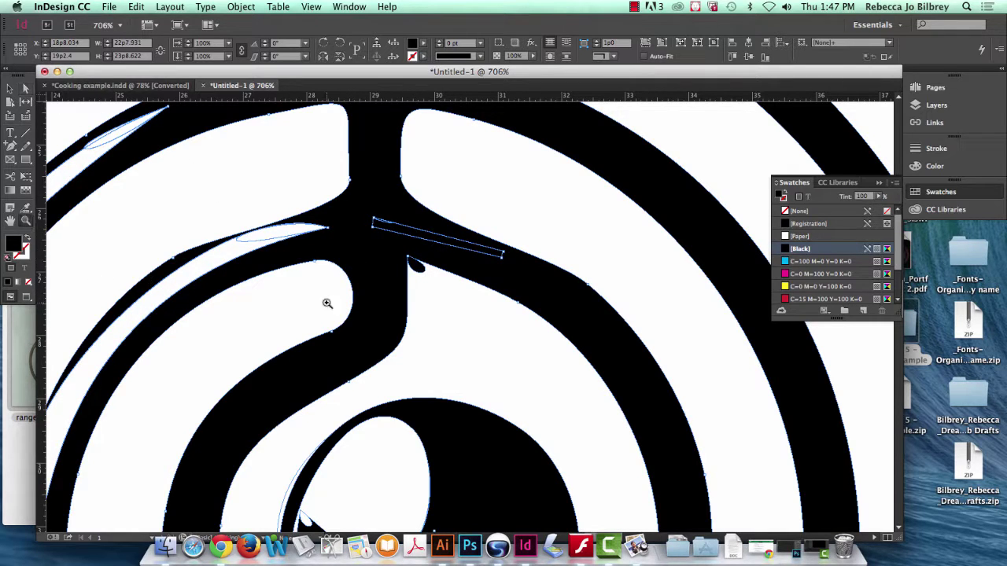
pyautogui.moveTo(412, 264); pyautogui.dragTo(432, 329)
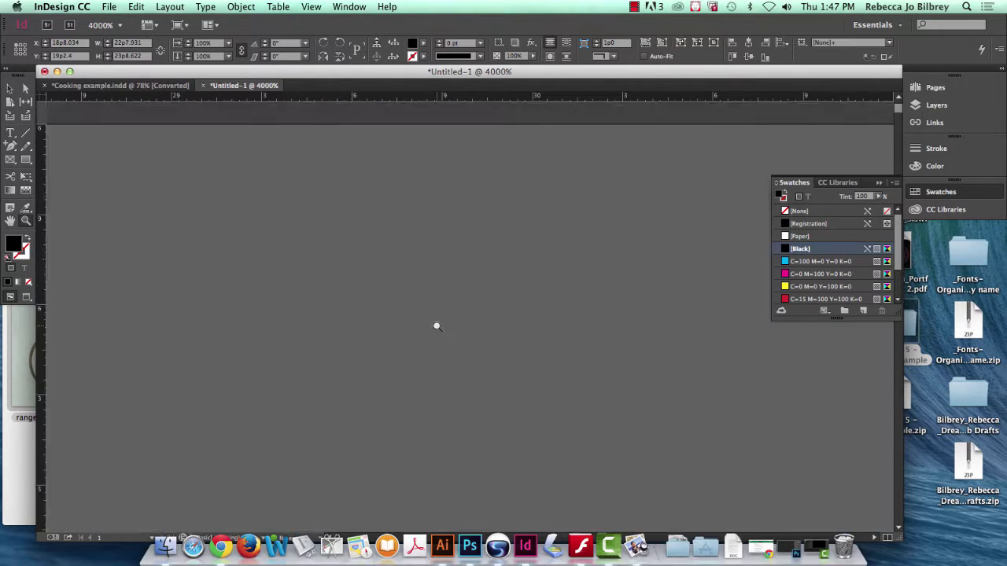
pyautogui.press('super+0')
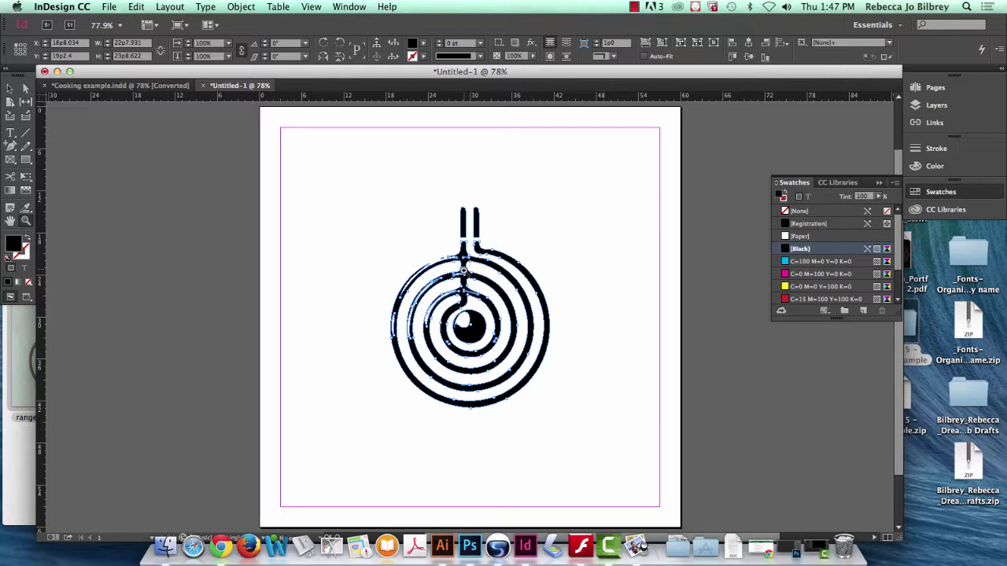
# Zoom in where the stem meets the spiral and select the blob's edge path.
pyautogui.moveTo(461, 267); pyautogui.dragTo(483, 296)
pyautogui.scroll(10, 472, 308)
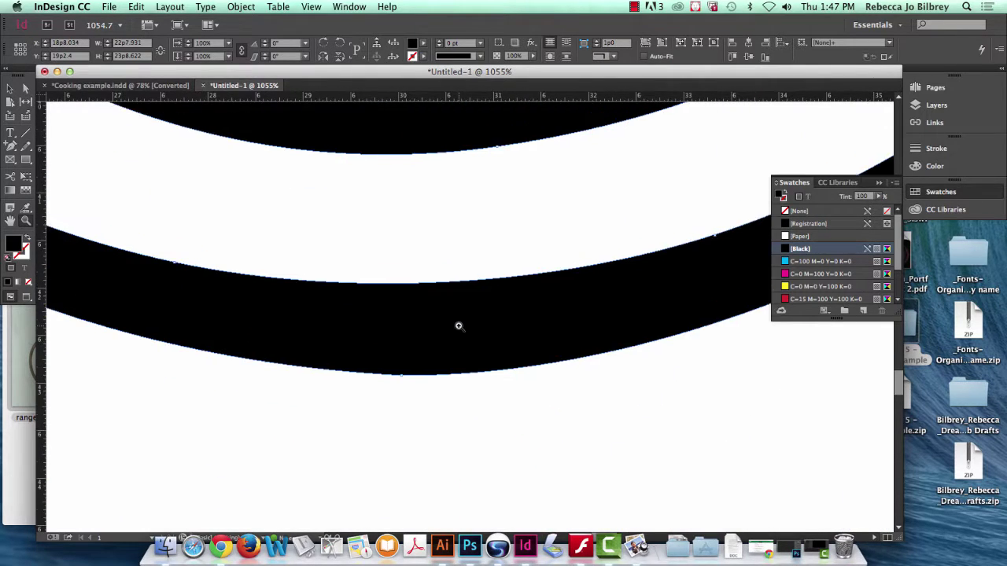
pyautogui.scroll(-10, 460, 325)
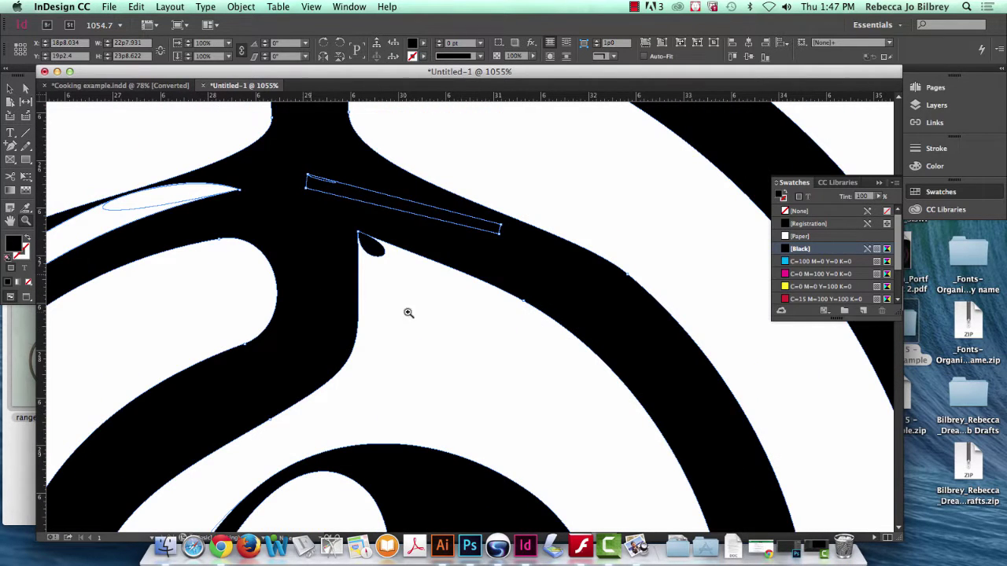
pyautogui.click(25, 88)
pyautogui.click(362, 243)
pyautogui.click(360, 237)
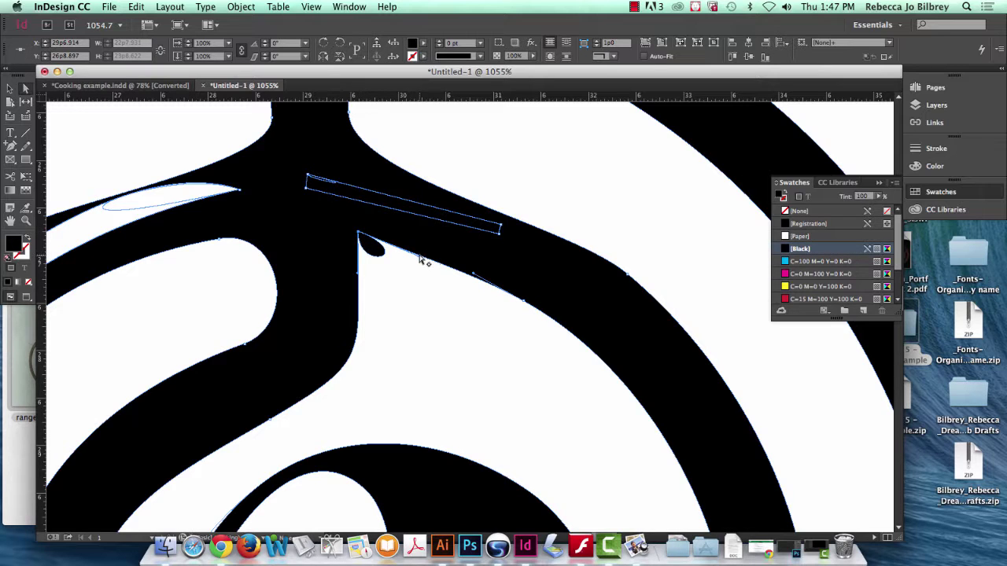
# Drag the blob's anchors and direction handles into a smooth curve at the junction.
pyautogui.moveTo(421, 259); pyautogui.dragTo(367, 214)
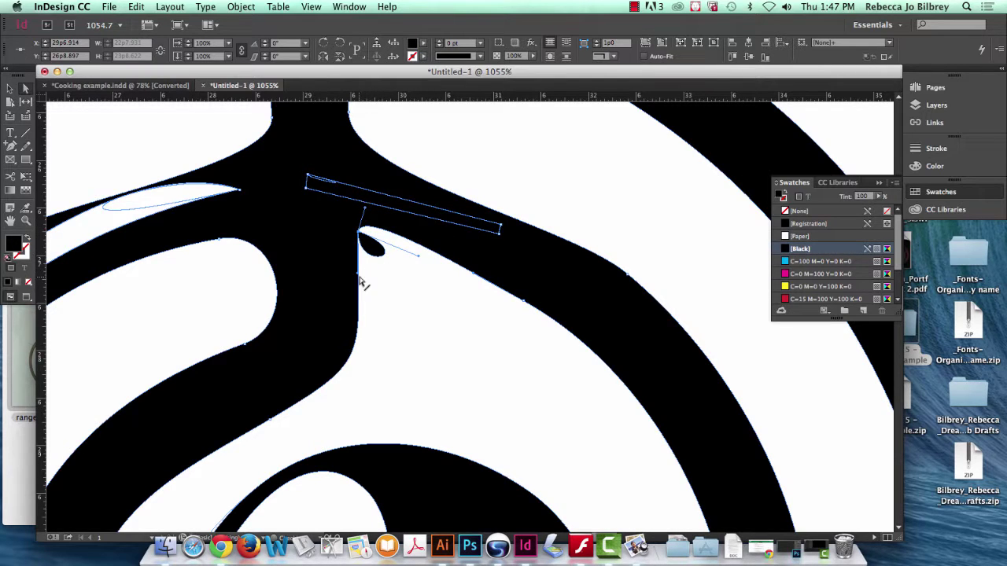
pyautogui.click(355, 268)
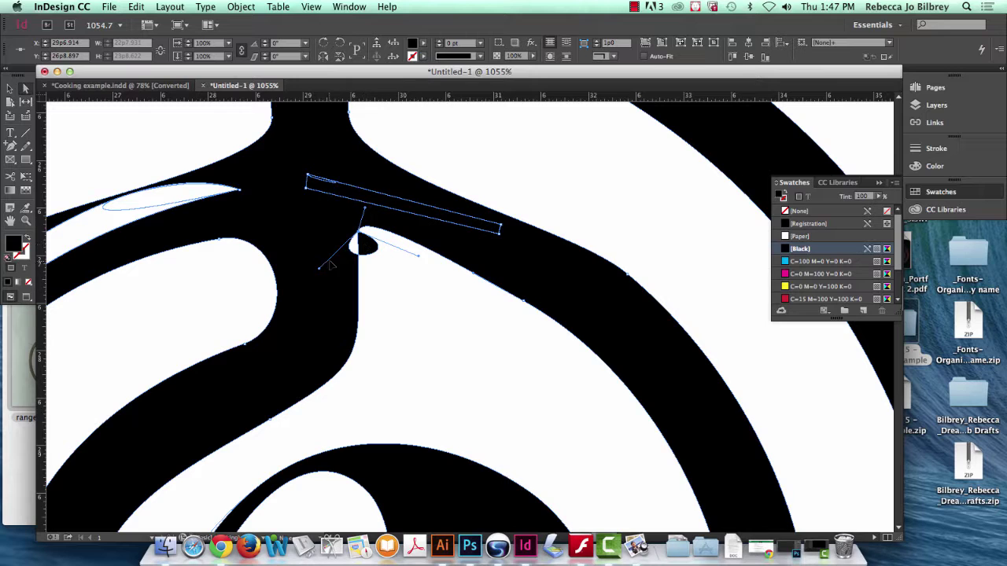
pyautogui.moveTo(320, 269); pyautogui.dragTo(351, 212)
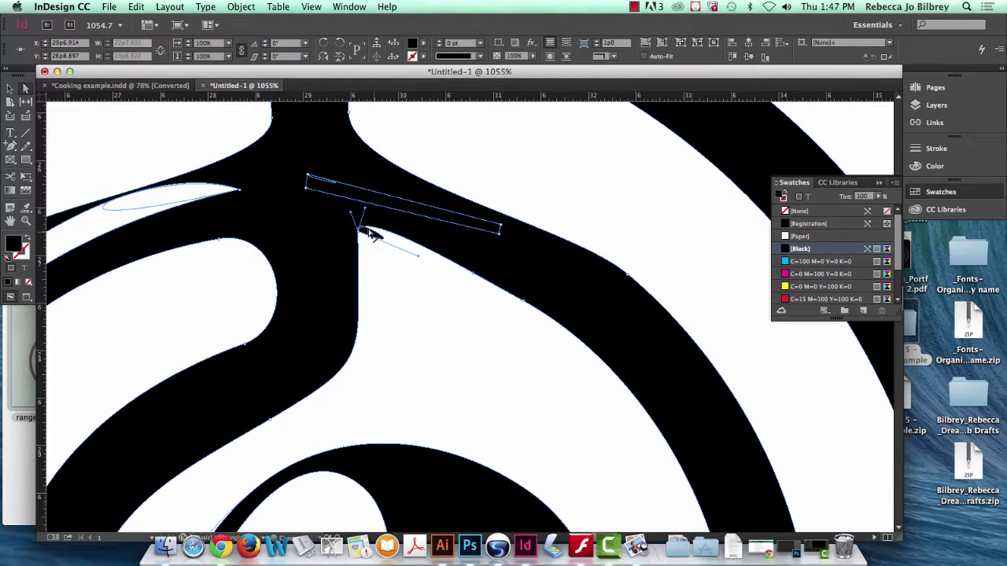
pyautogui.moveTo(420, 257); pyautogui.dragTo(329, 280)
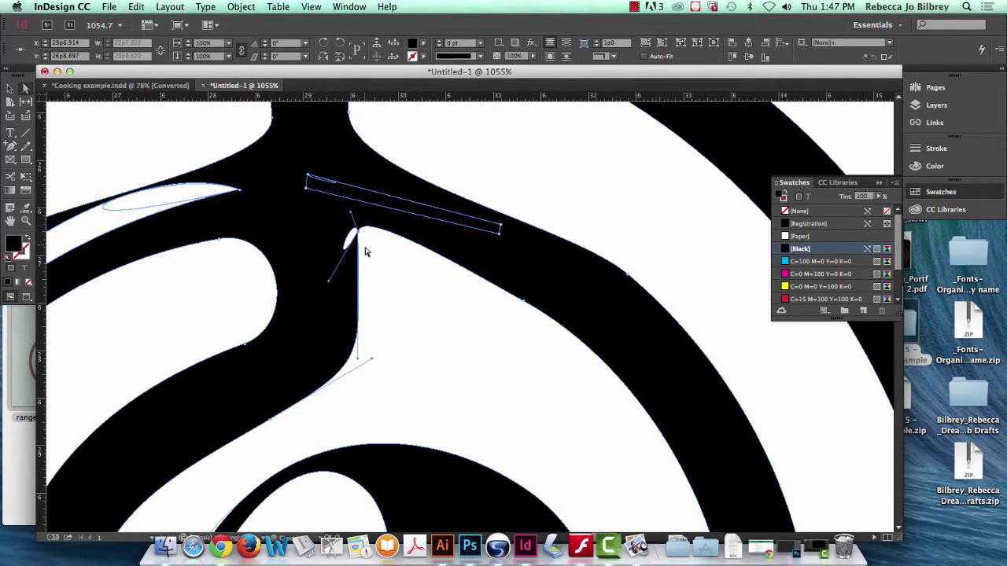
pyautogui.moveTo(360, 236)
pyautogui.mouseDown()
pyautogui.moveTo(362, 299)
pyautogui.moveTo(380, 233)
pyautogui.mouseUp()
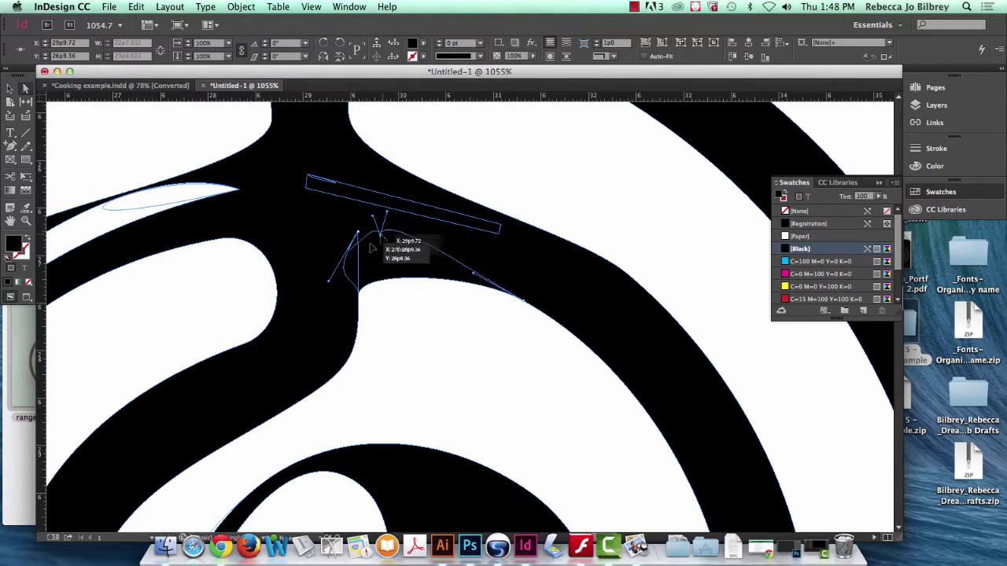
pyautogui.moveTo(331, 285); pyautogui.dragTo(363, 257)
pyautogui.click(381, 226)
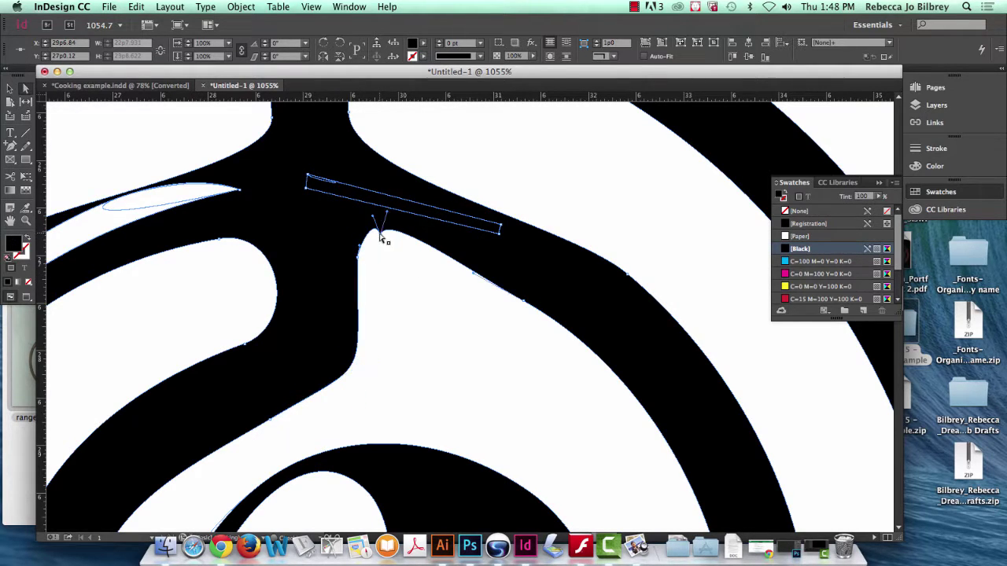
pyautogui.moveTo(375, 220); pyautogui.dragTo(408, 240)
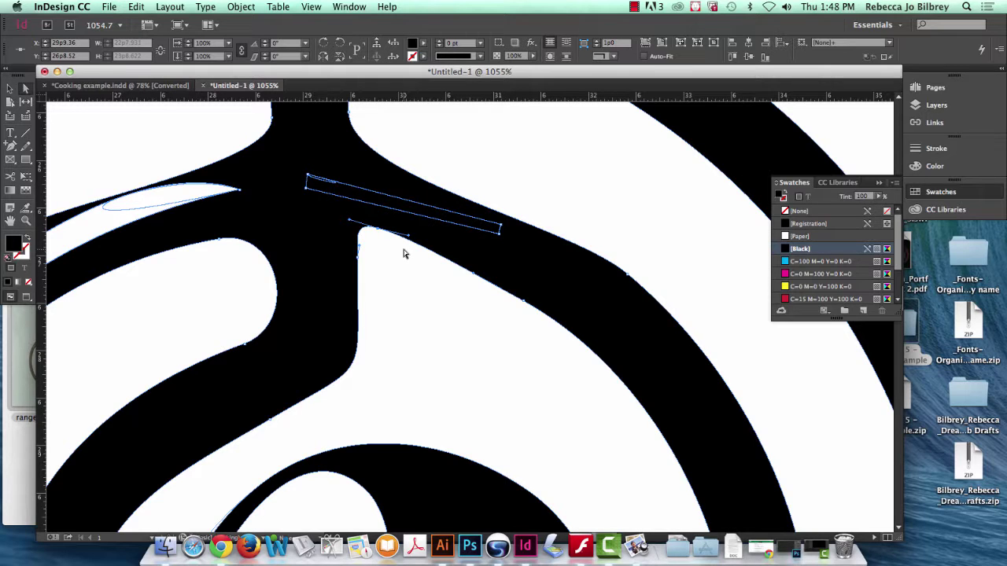
# Reshape the leaf-shaped sliver on the left, undo the last edits, and fit the page.
pyautogui.click(194, 202)
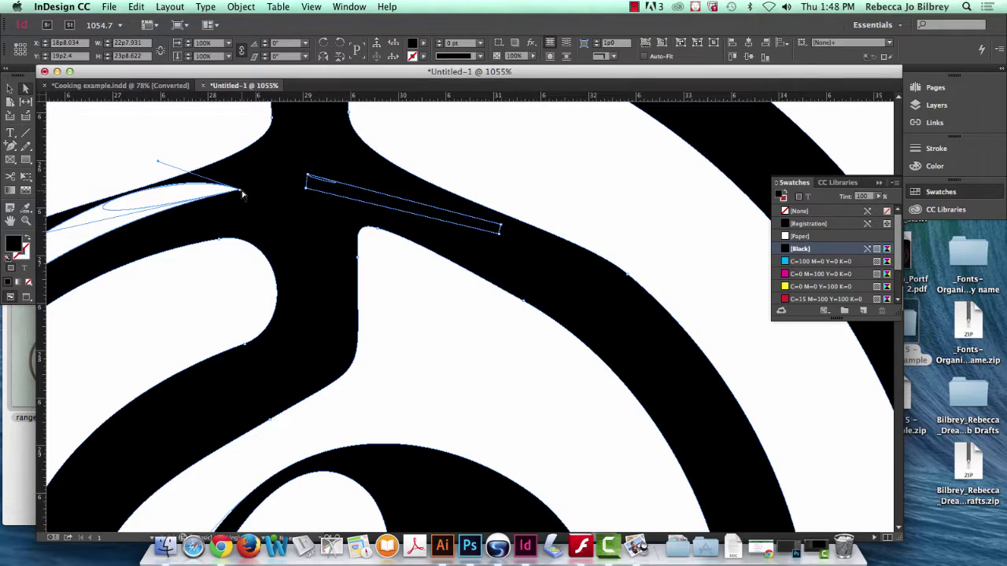
pyautogui.moveTo(243, 194); pyautogui.dragTo(243, 169)
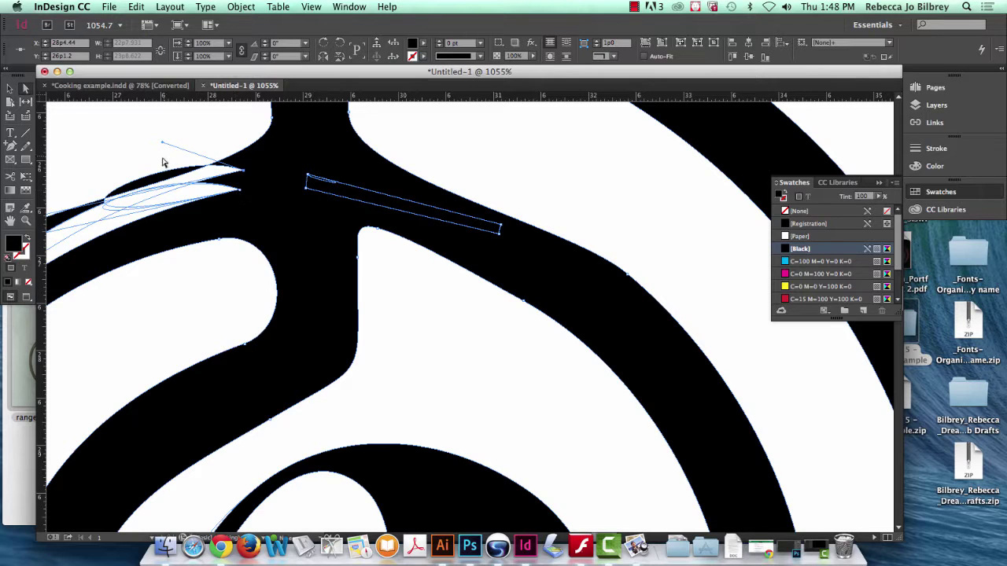
pyautogui.moveTo(162, 143); pyautogui.dragTo(265, 228)
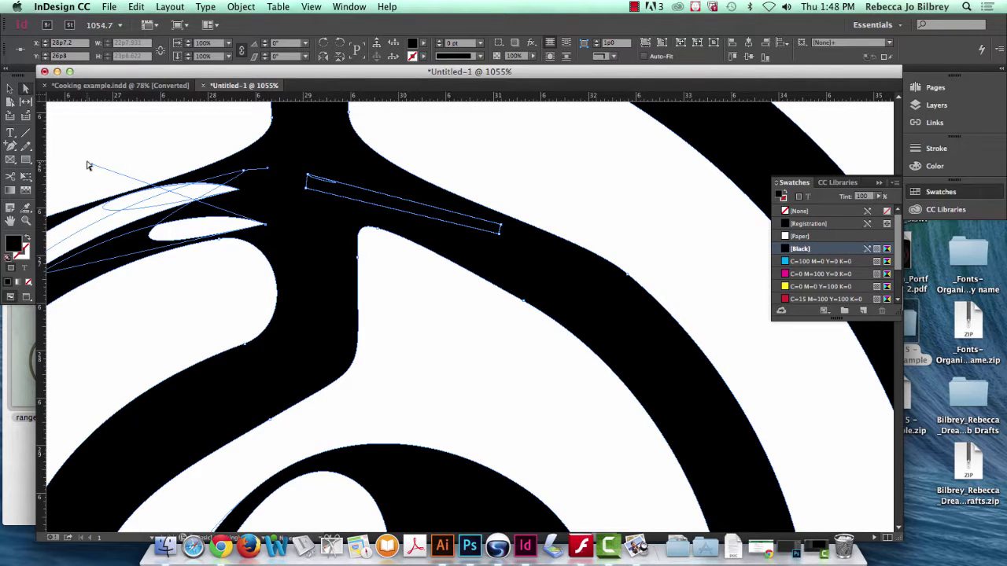
pyautogui.moveTo(92, 166); pyautogui.dragTo(286, 246)
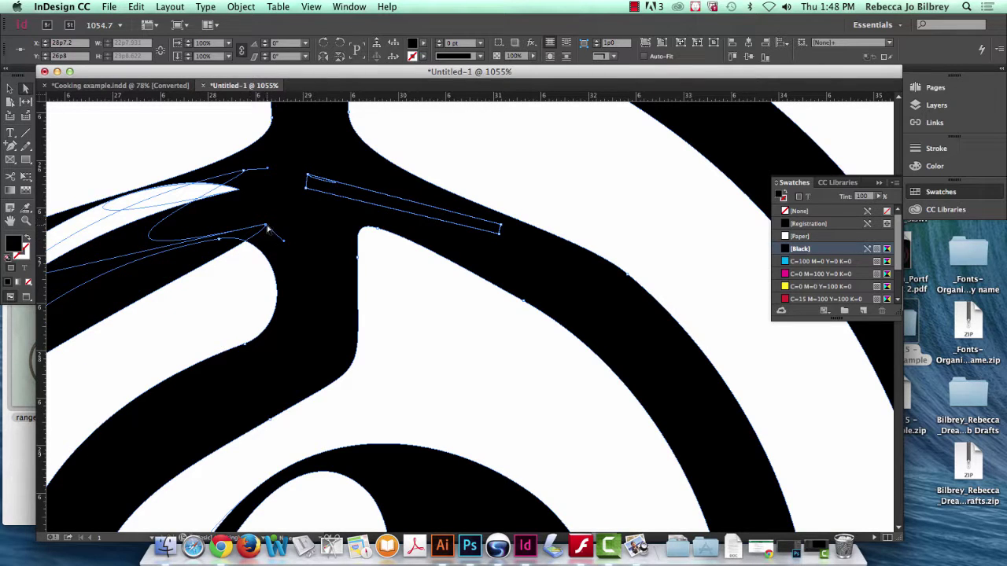
pyautogui.press('super+a')
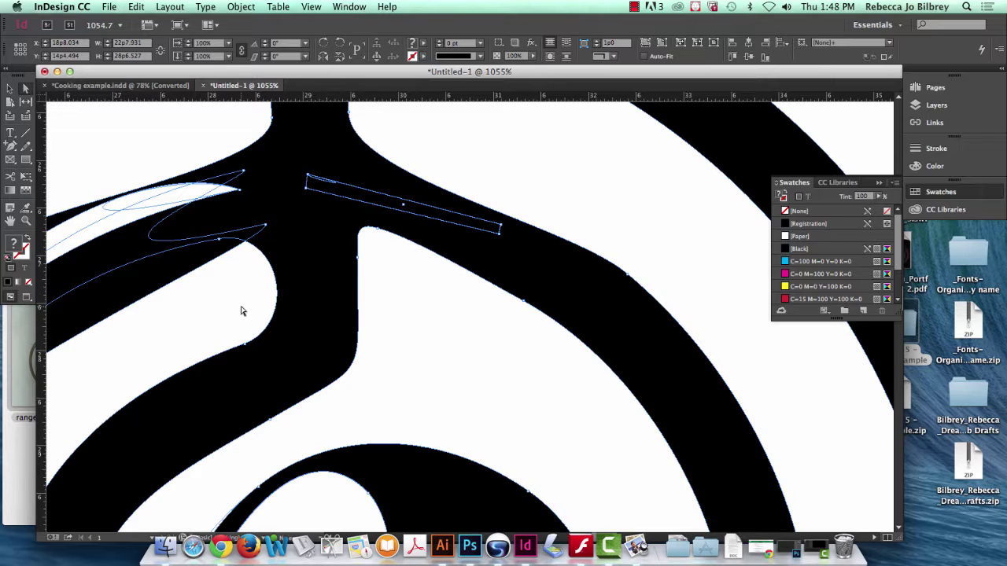
pyautogui.press('super+z')
pyautogui.press('super+z')
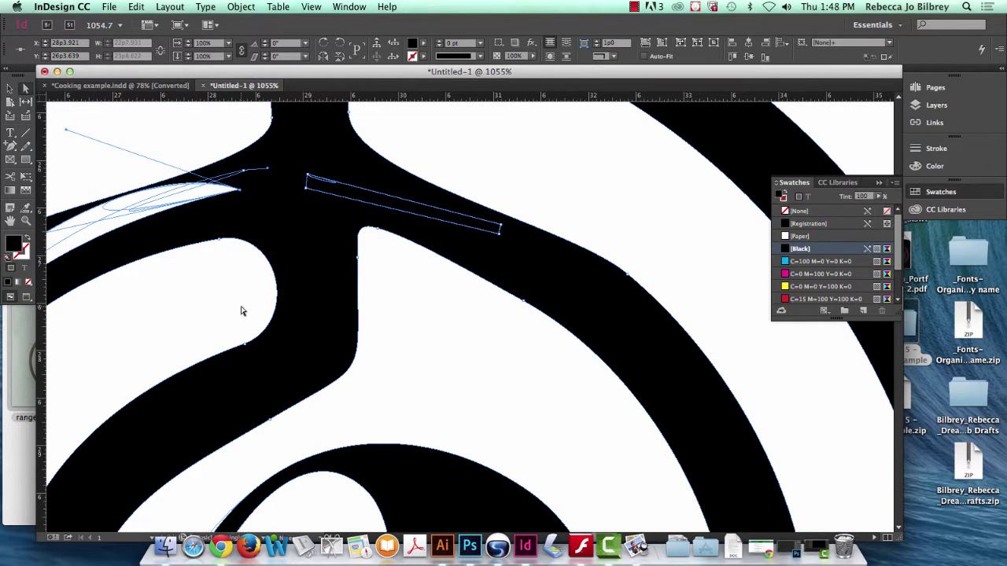
pyautogui.press('super+0')
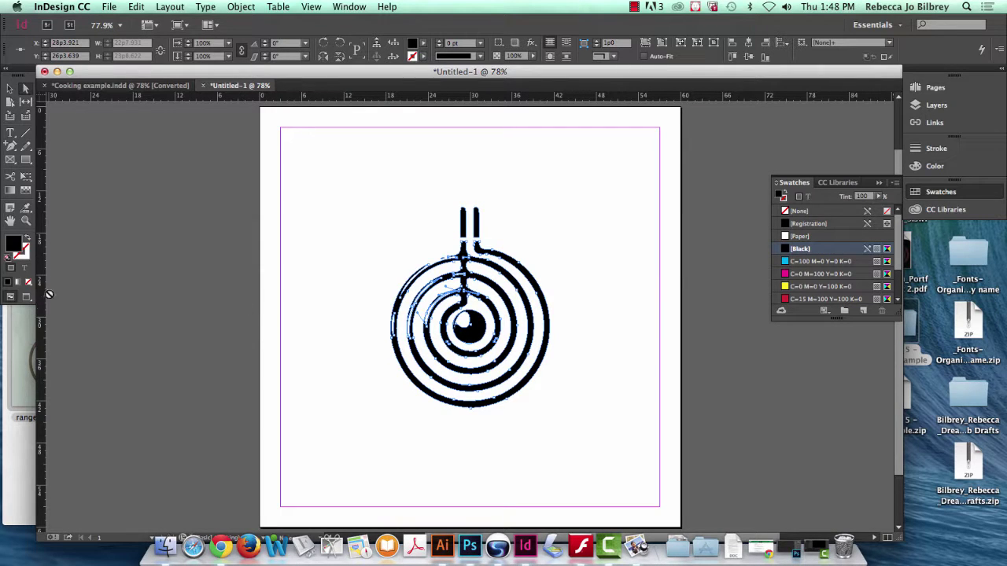
# Zoom into the stem junction and fill the small white rectangle on the stem with Black.
pyautogui.click(26, 220)
pyautogui.moveTo(396, 203); pyautogui.dragTo(566, 429)
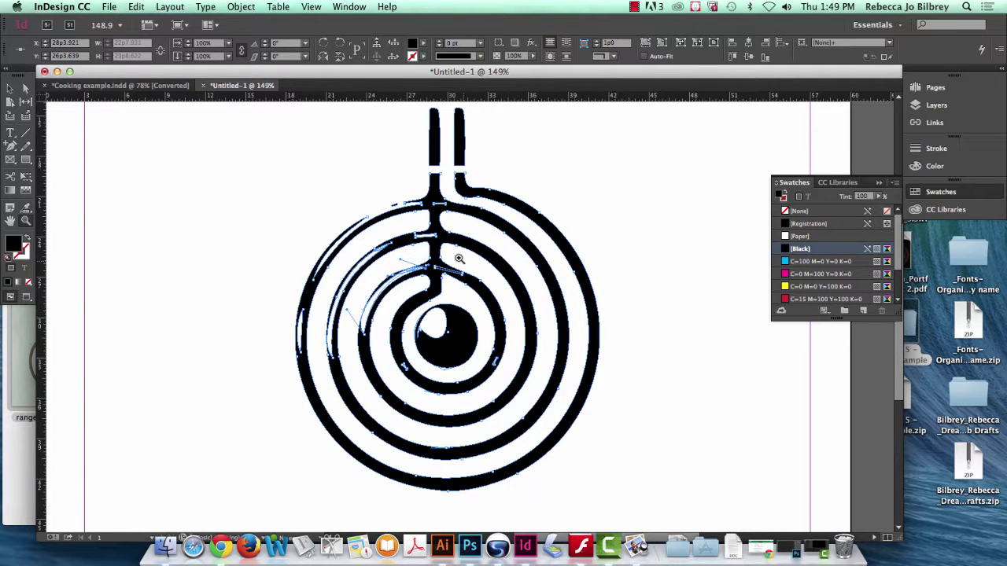
pyautogui.moveTo(414, 261); pyautogui.dragTo(363, 235)
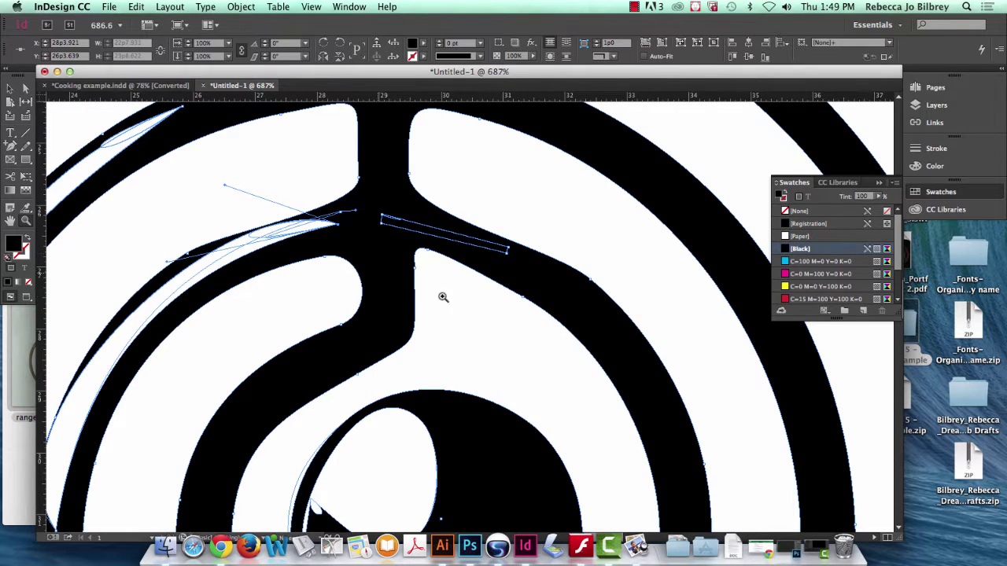
pyautogui.scroll(3, 279, 317)
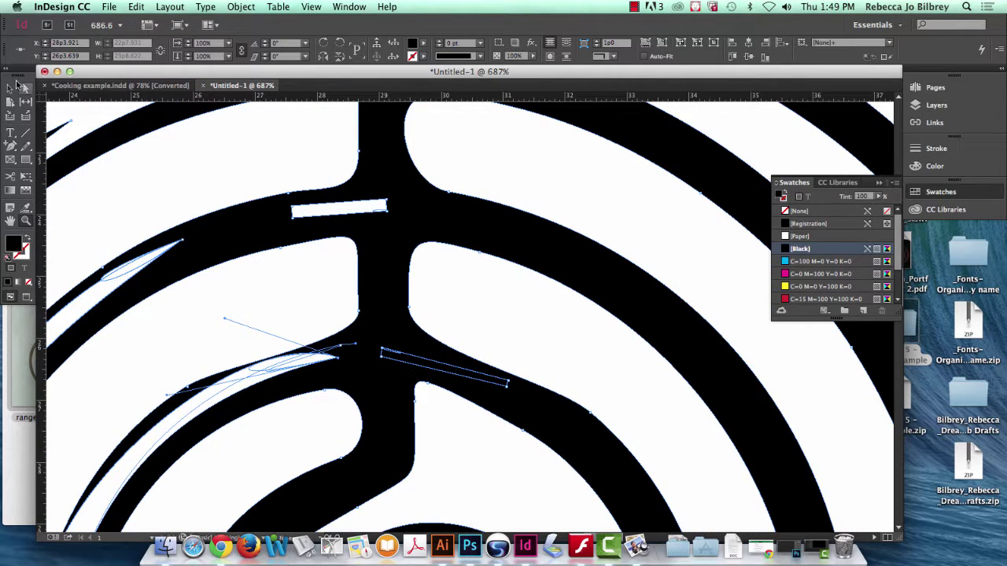
pyautogui.click(25, 89)
pyautogui.click(346, 225)
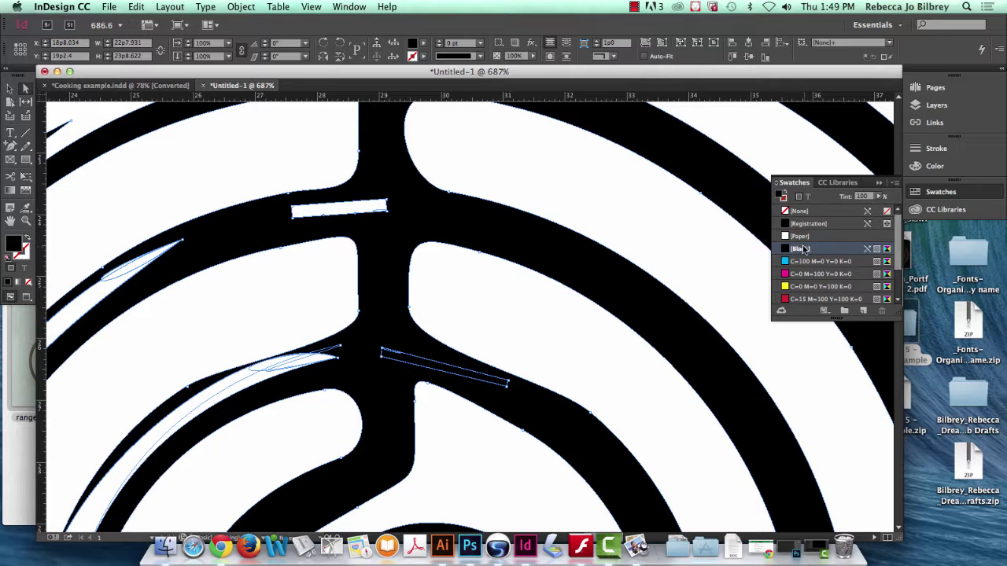
pyautogui.click(337, 136)
pyautogui.click(342, 207)
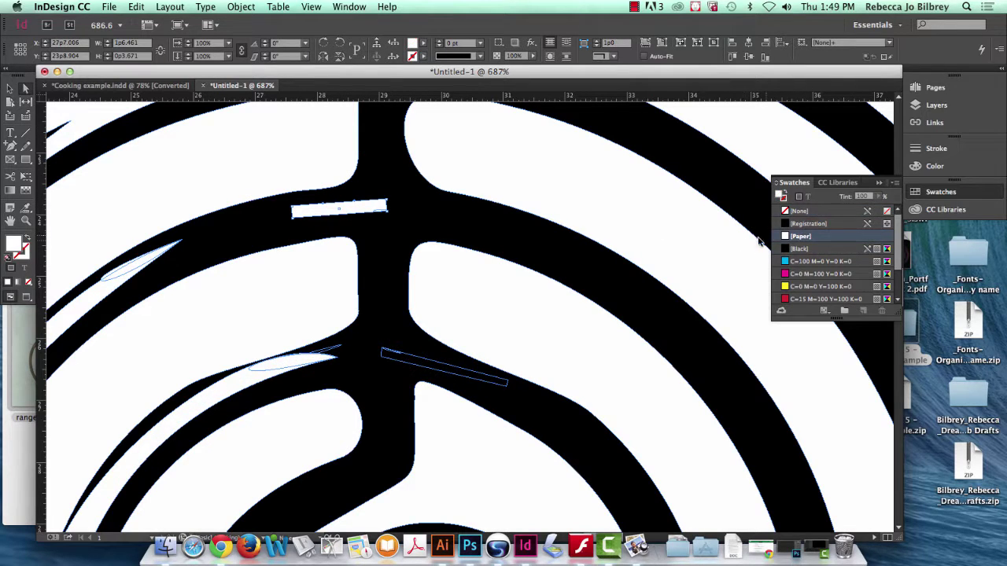
pyautogui.click(810, 248)
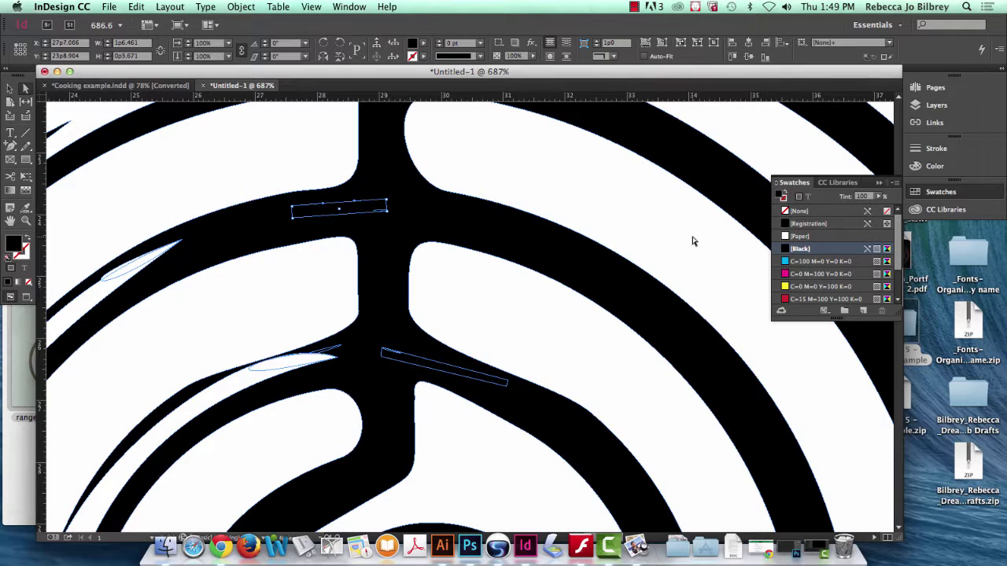
# Fill the white rectangle at the stem's top with Black and fit the page.
pyautogui.press('super+minus')
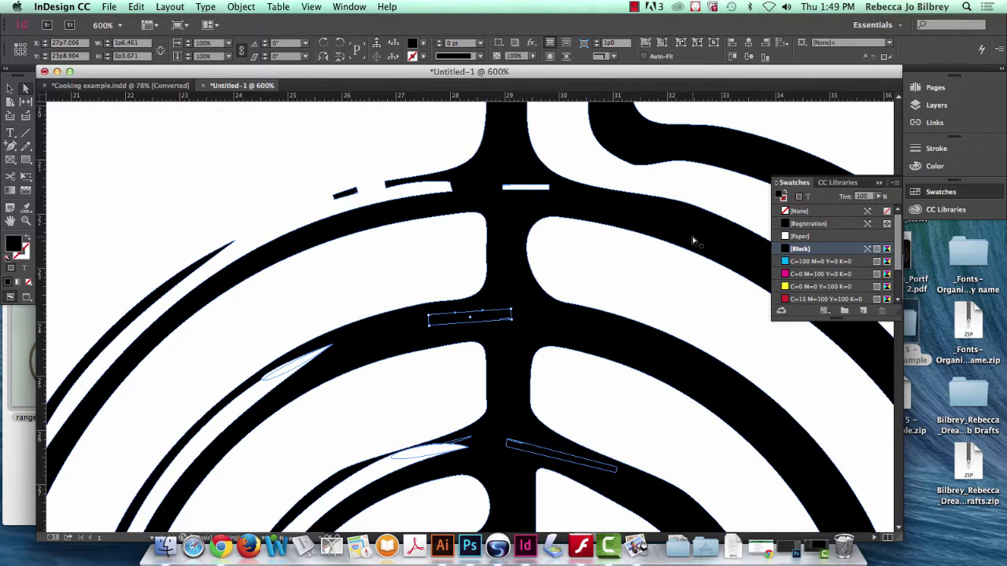
pyautogui.click(543, 188)
pyautogui.click(799, 248)
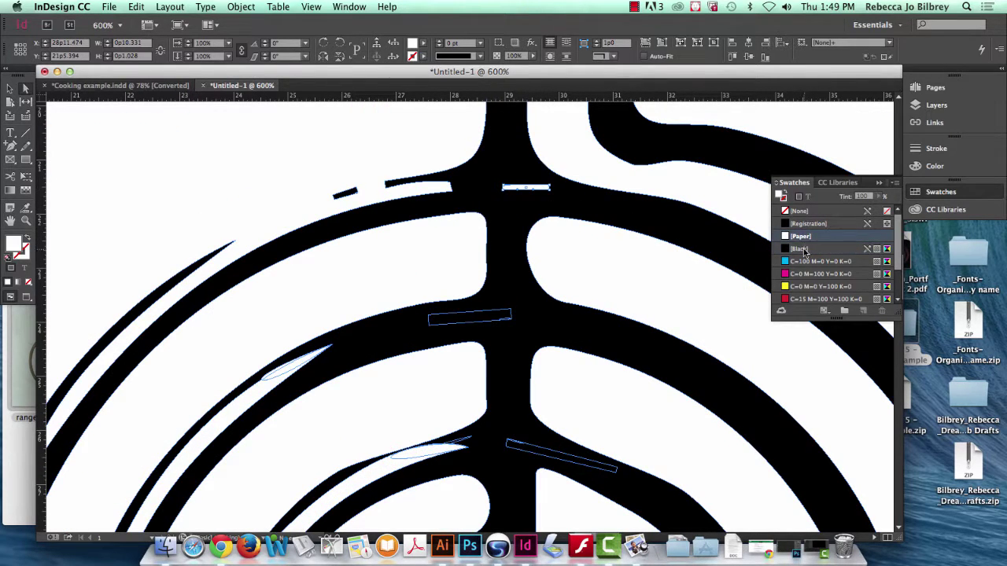
pyautogui.press('super+0')
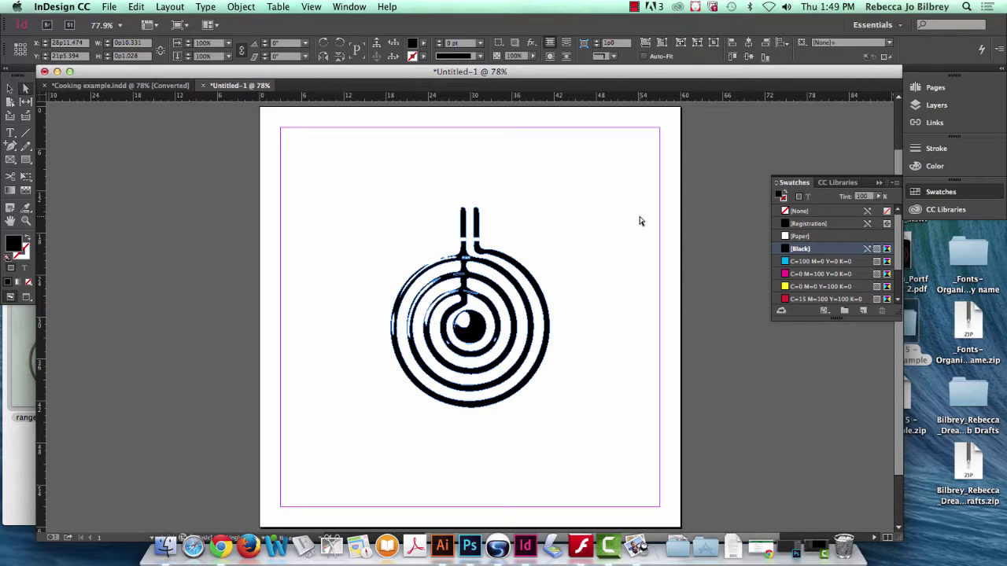
# Bend the path just below the spiral's eye by dragging its anchor down-right.
pyautogui.click(26, 219)
pyautogui.moveTo(418, 216); pyautogui.dragTo(564, 384)
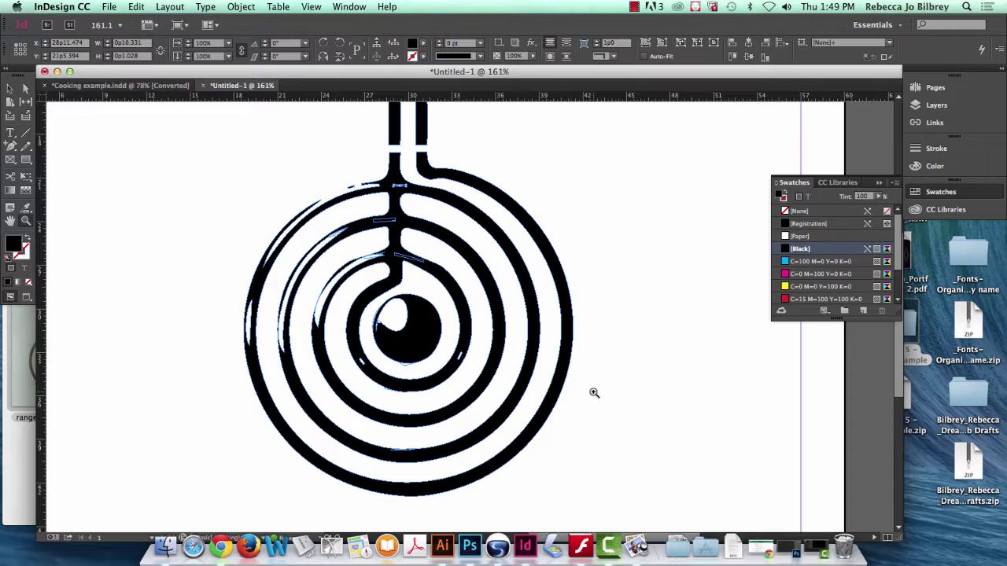
pyautogui.moveTo(387, 356); pyautogui.dragTo(442, 398)
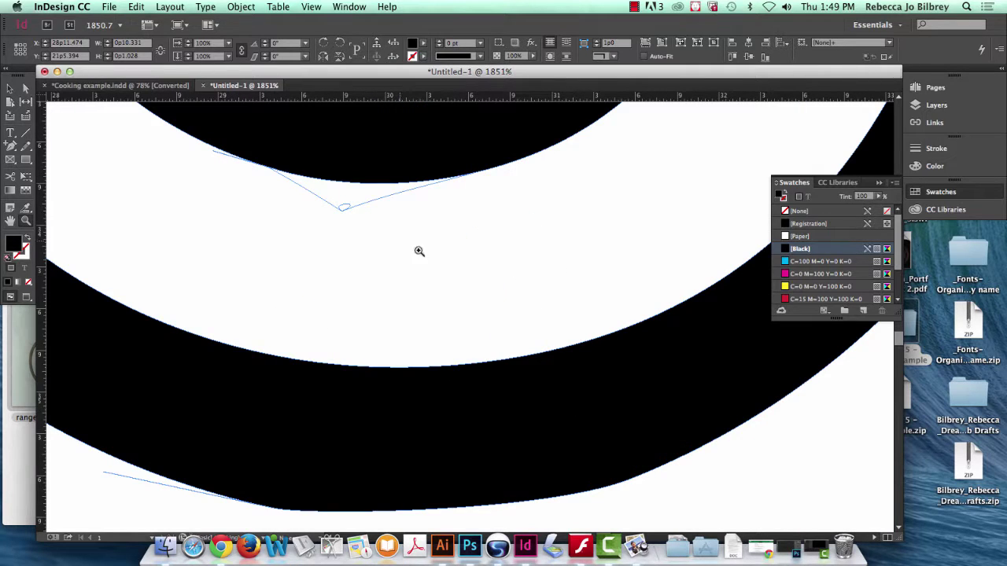
pyautogui.click(26, 90)
pyautogui.click(340, 214)
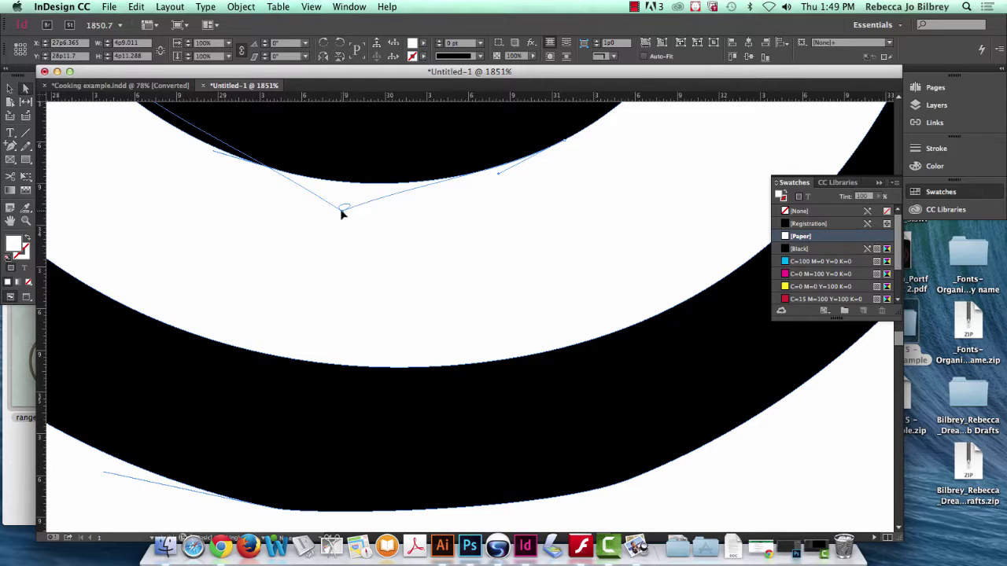
pyautogui.moveTo(343, 210); pyautogui.dragTo(477, 307)
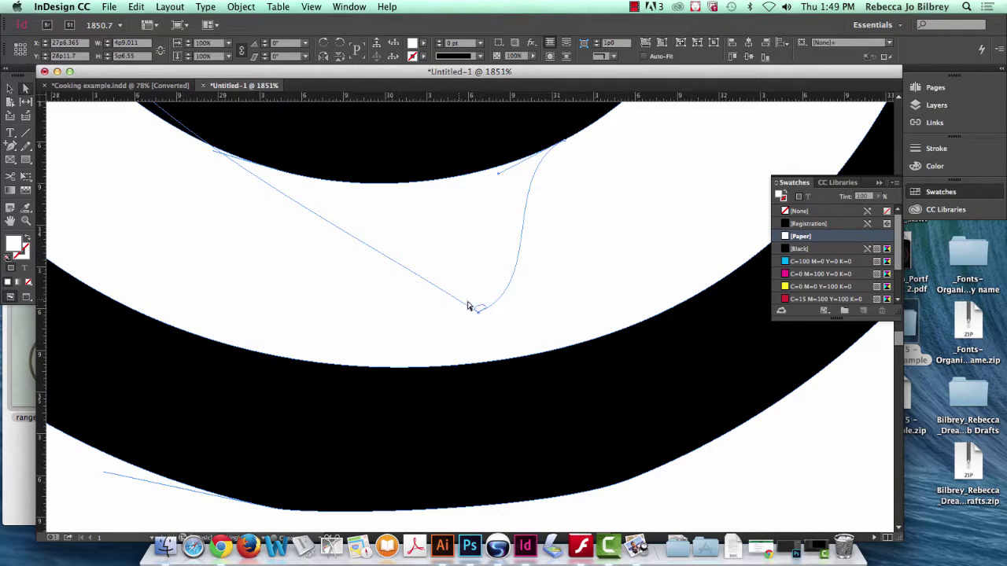
pyautogui.click(418, 290)
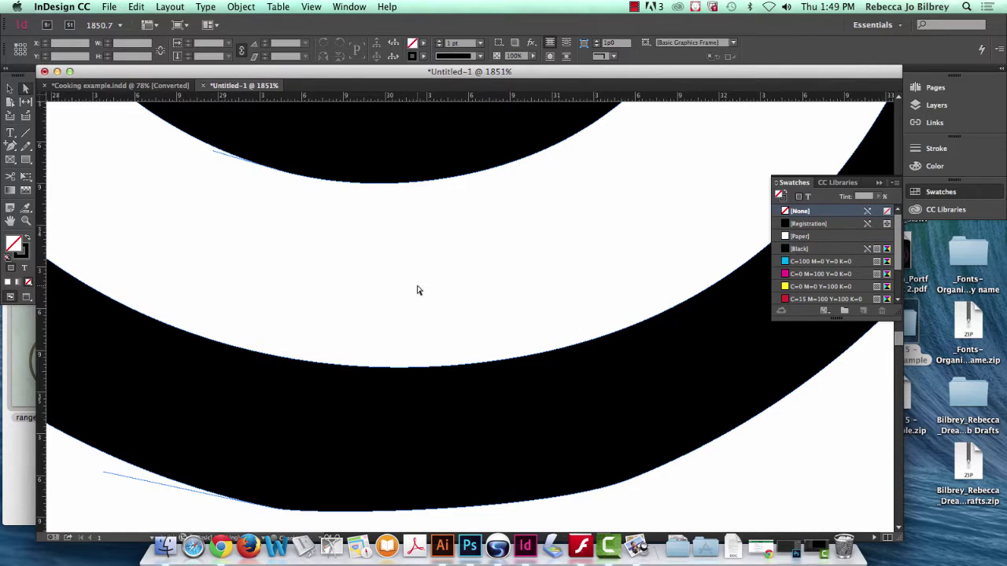
pyautogui.press('super+0')
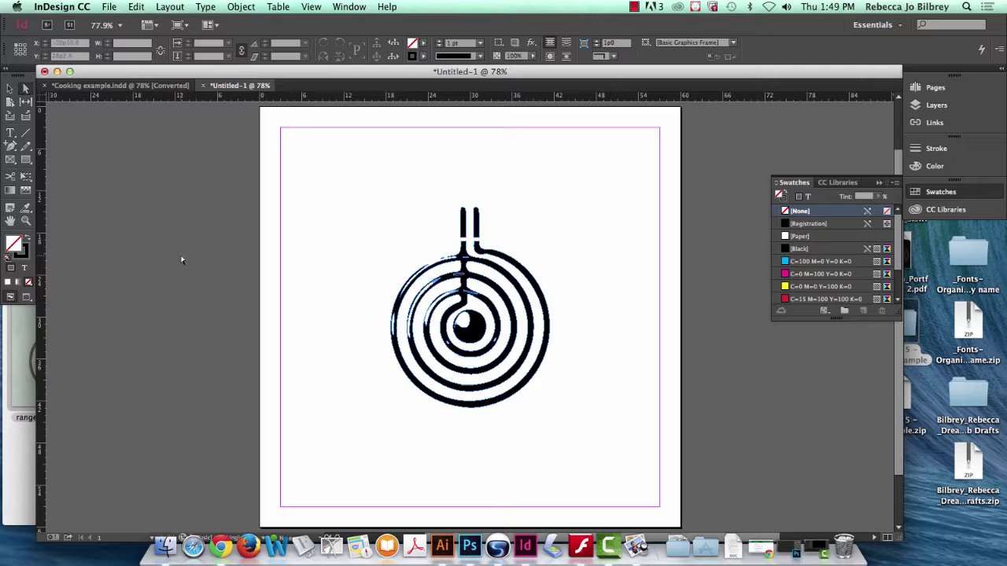
# Zoom in on the spiral burner, then fit the whole page in the window again.
pyautogui.press('z')
pyautogui.moveTo(384, 211); pyautogui.dragTo(615, 411)
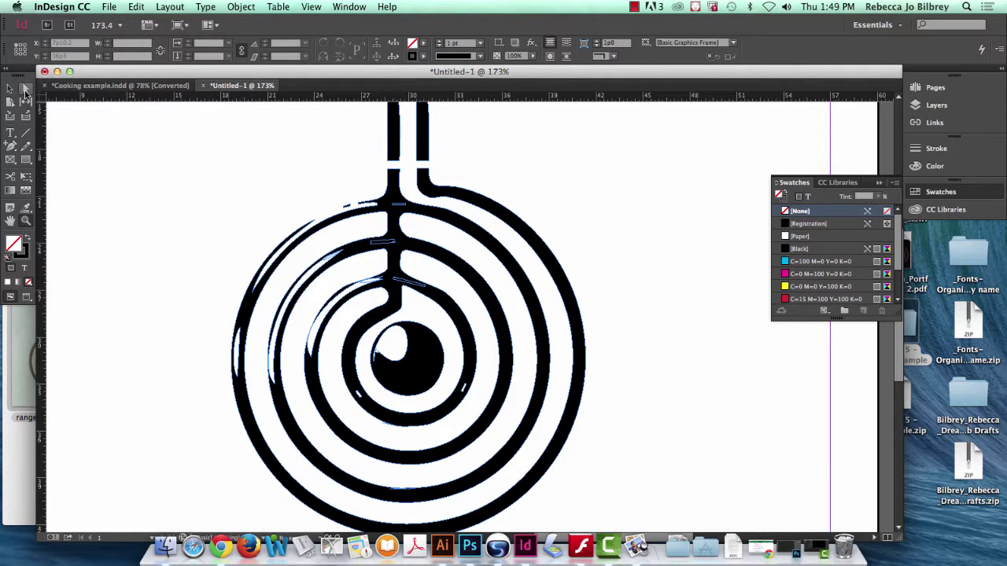
pyautogui.press('super+minus')
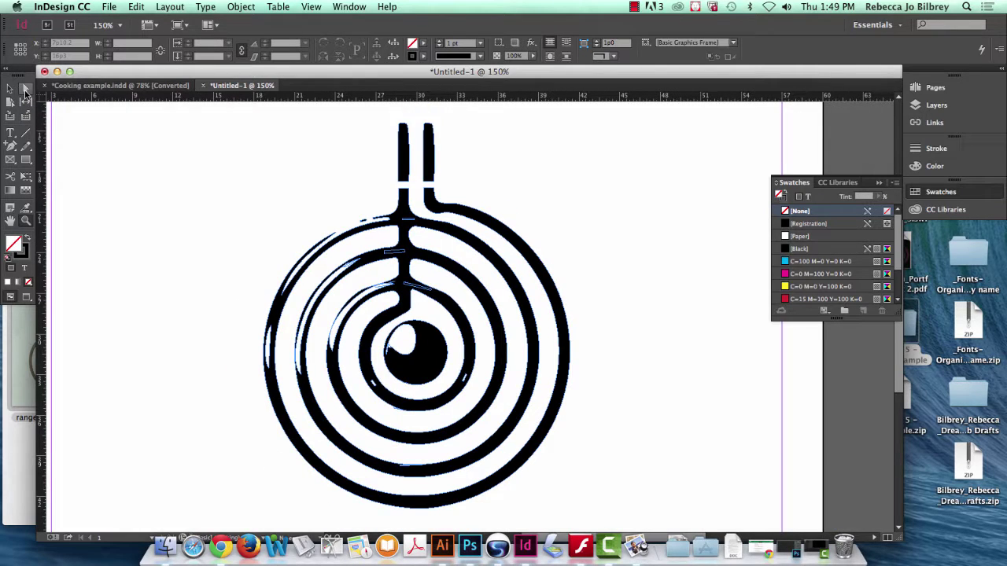
pyautogui.press('super+0')
# Test-move the spiral frame and its centre dot, undoing each move.
pyautogui.click(9, 88)
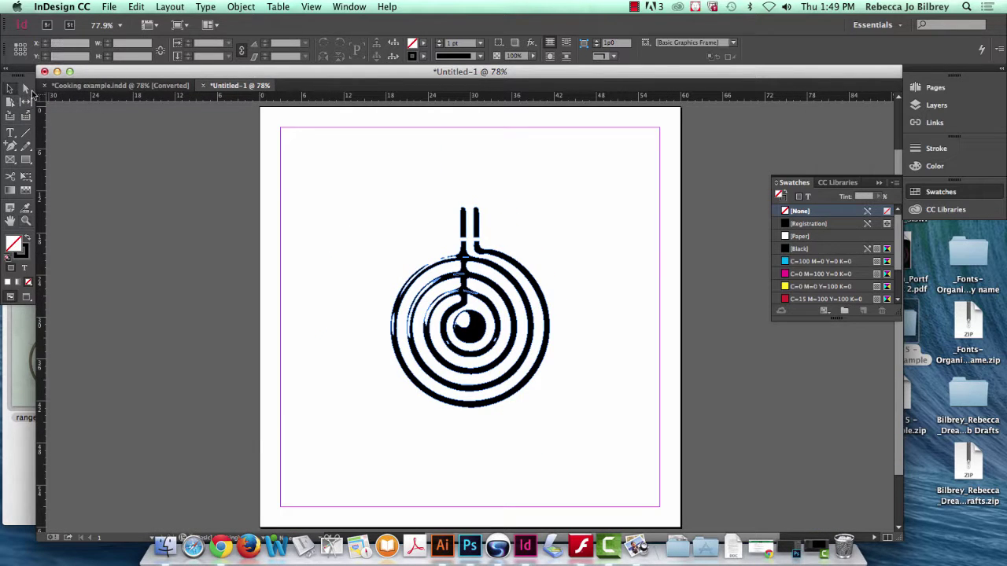
pyautogui.moveTo(381, 199); pyautogui.dragTo(587, 465)
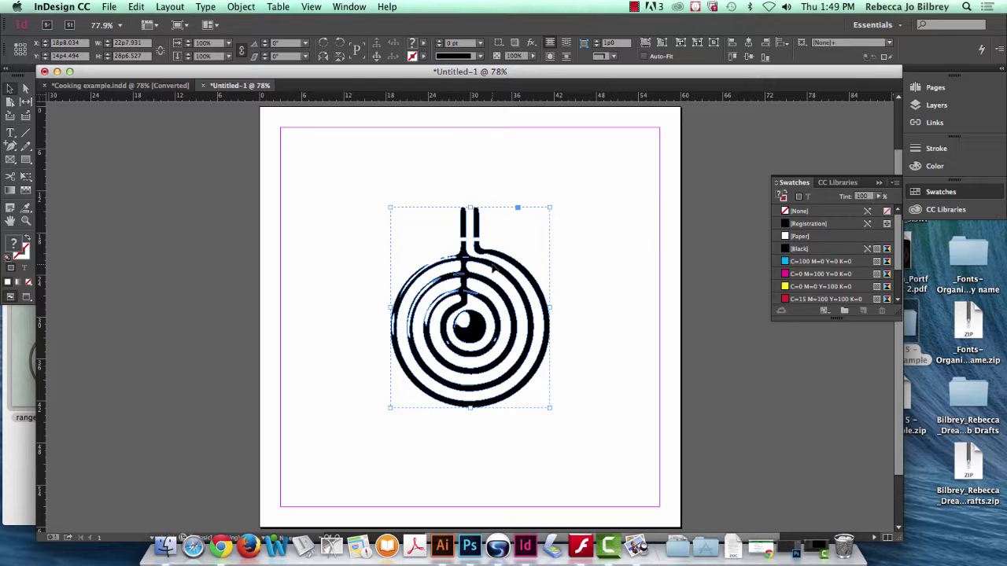
pyautogui.moveTo(468, 334); pyautogui.dragTo(586, 255)
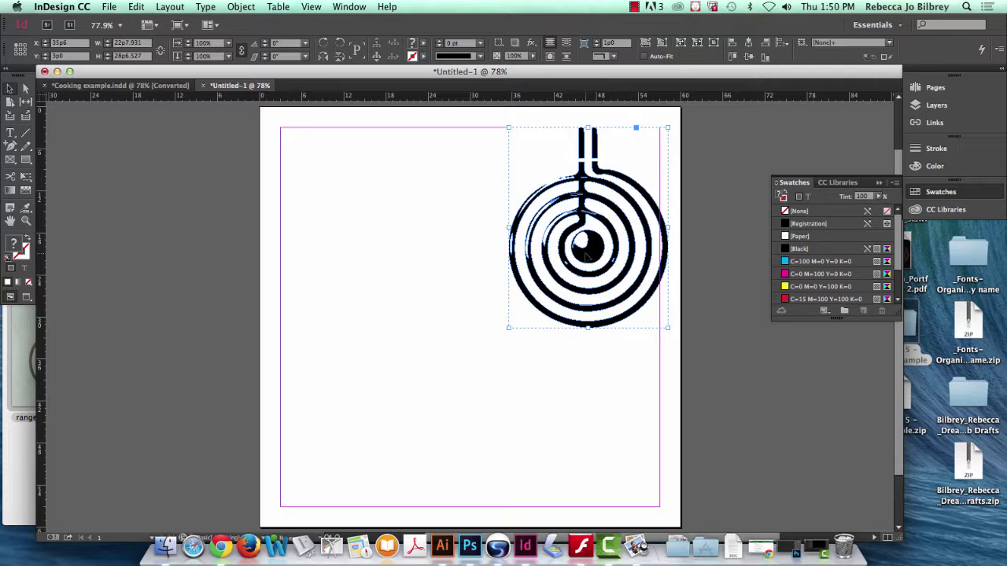
pyautogui.press('super+z')
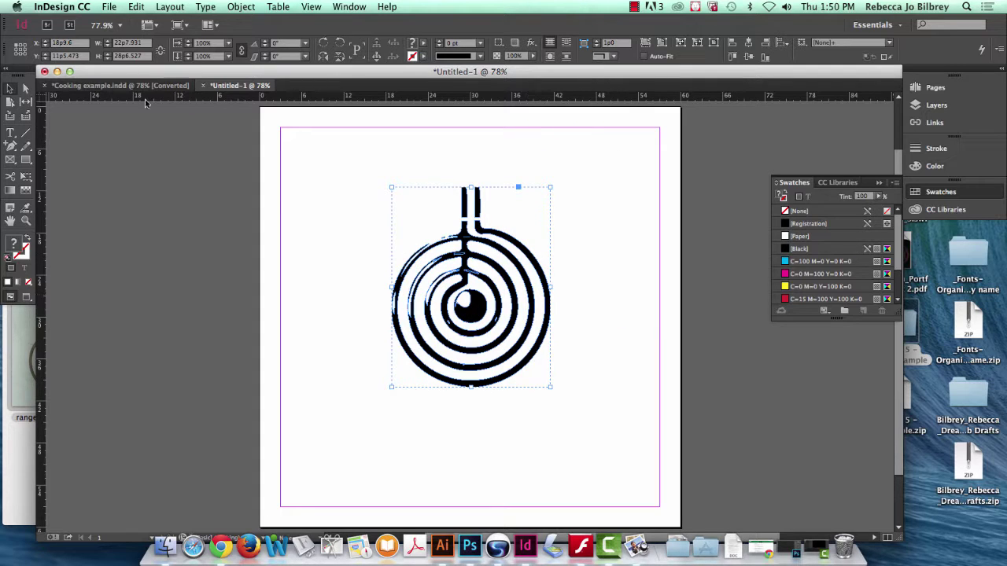
pyautogui.click(128, 165)
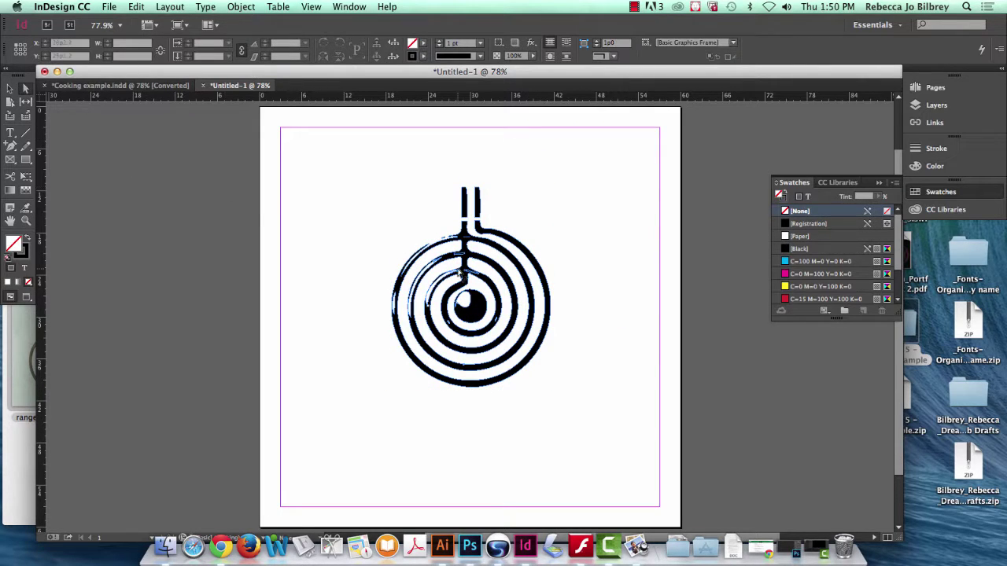
pyautogui.moveTo(467, 303); pyautogui.dragTo(632, 219)
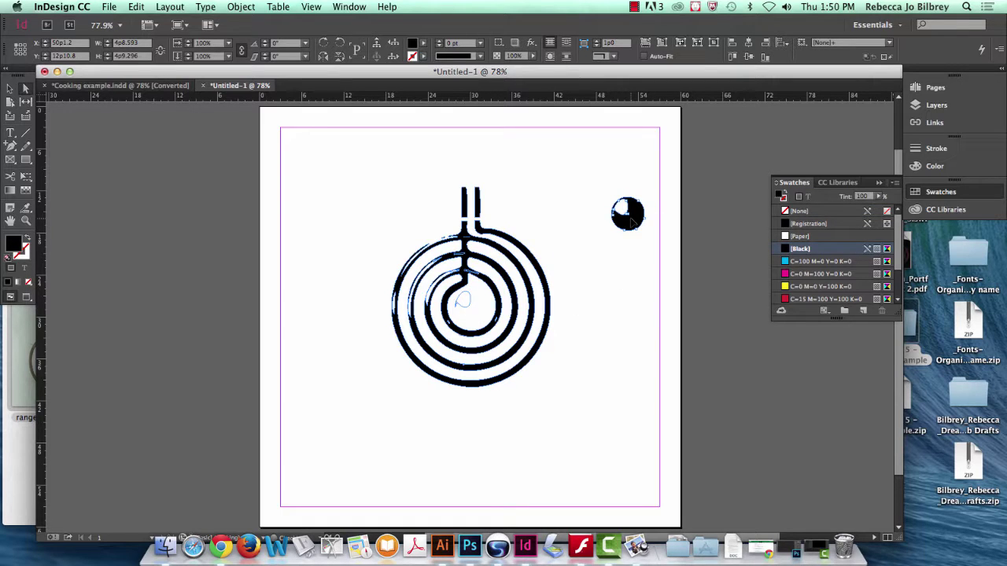
pyautogui.press('super+z')
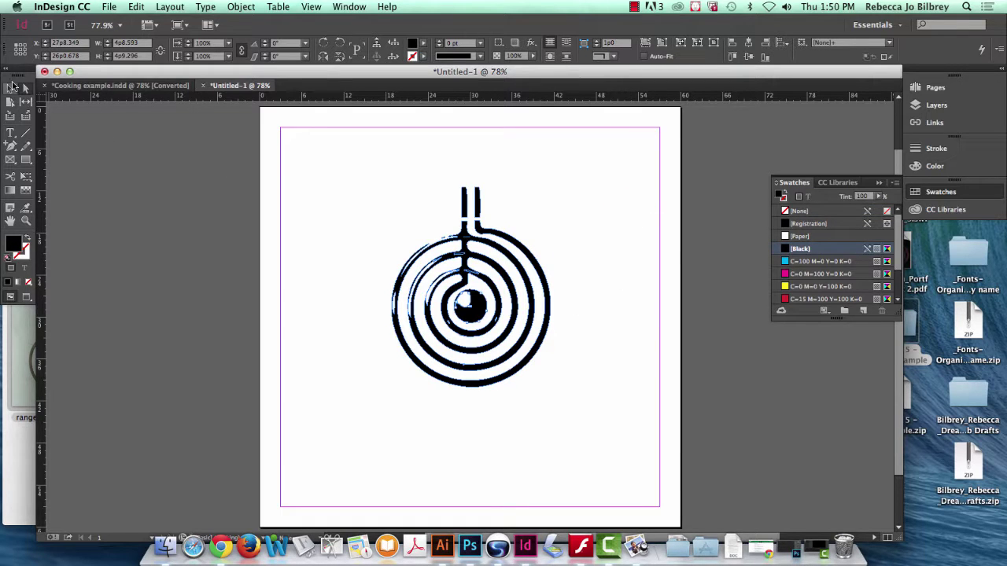
# Select the spiral together with its centre dot, then deselect and zoom out.
pyautogui.press('v')
pyautogui.moveTo(348, 180); pyautogui.dragTo(518, 296)
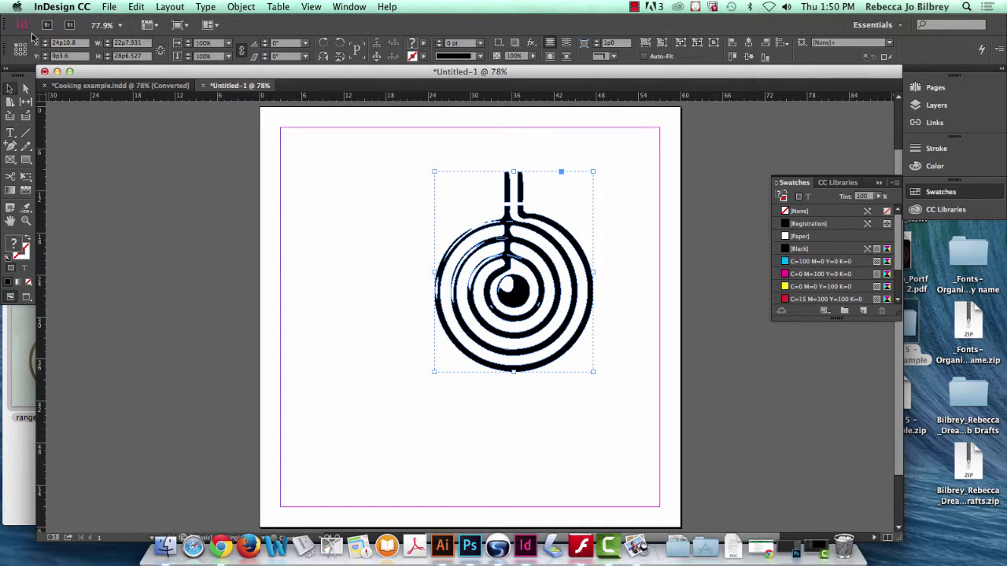
pyautogui.click(25, 90)
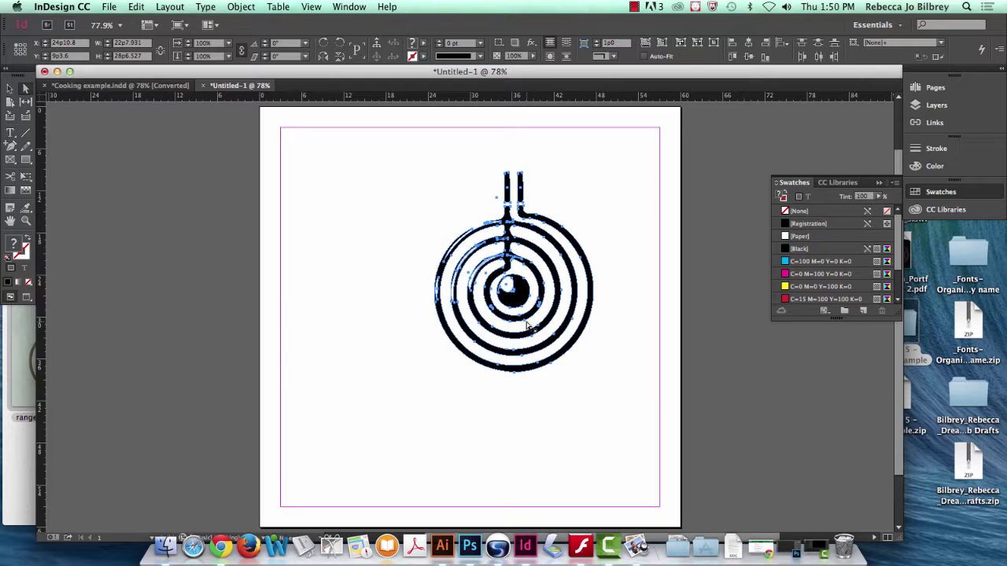
pyautogui.click(9, 89)
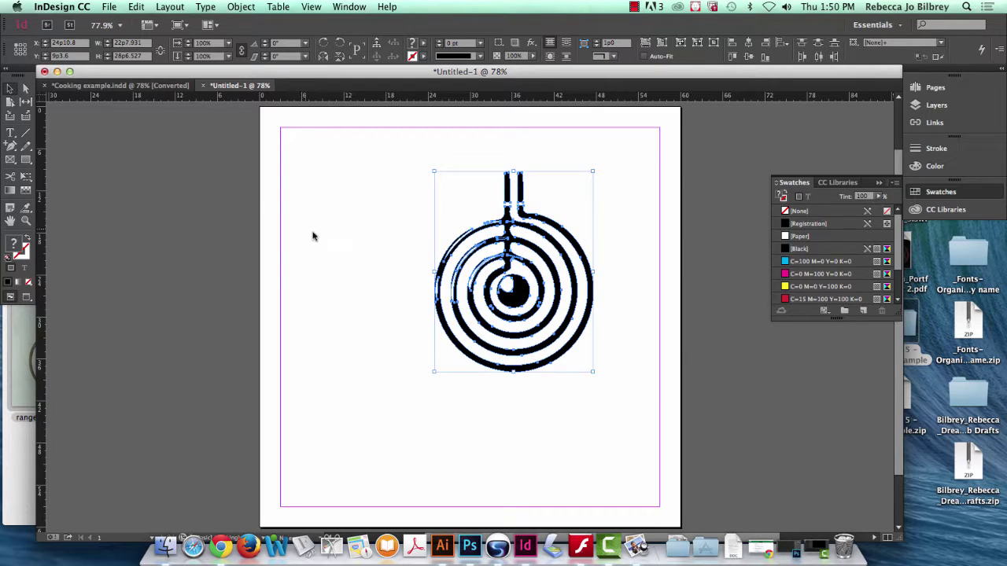
pyautogui.click(343, 263)
pyautogui.press('super+minus')
pyautogui.press('super+minus')
pyautogui.press('super+minus')
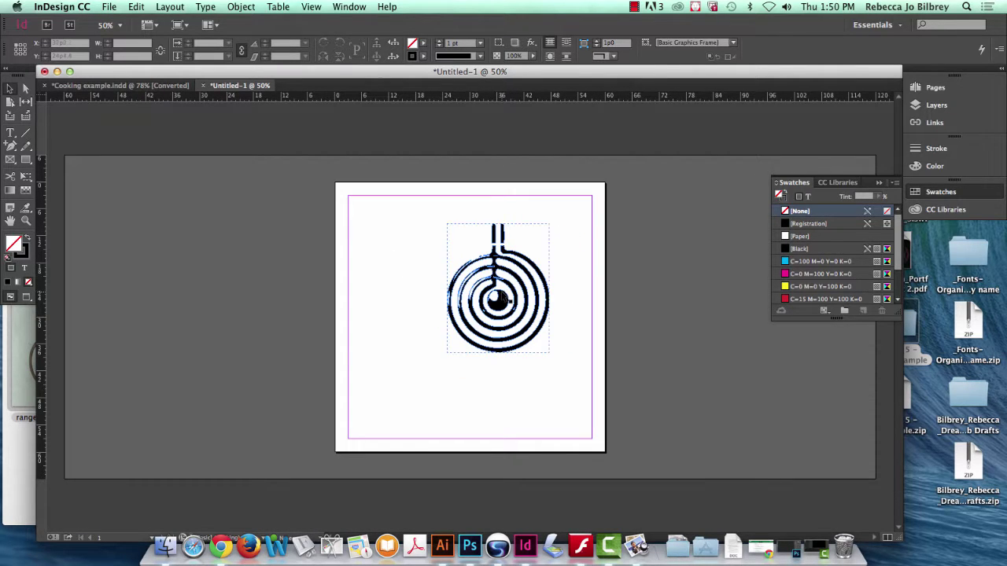
# Nudge the spiral up-left, scale it down to about 45%, and rotate it 90°.
pyautogui.moveTo(507, 300); pyautogui.dragTo(486, 293)
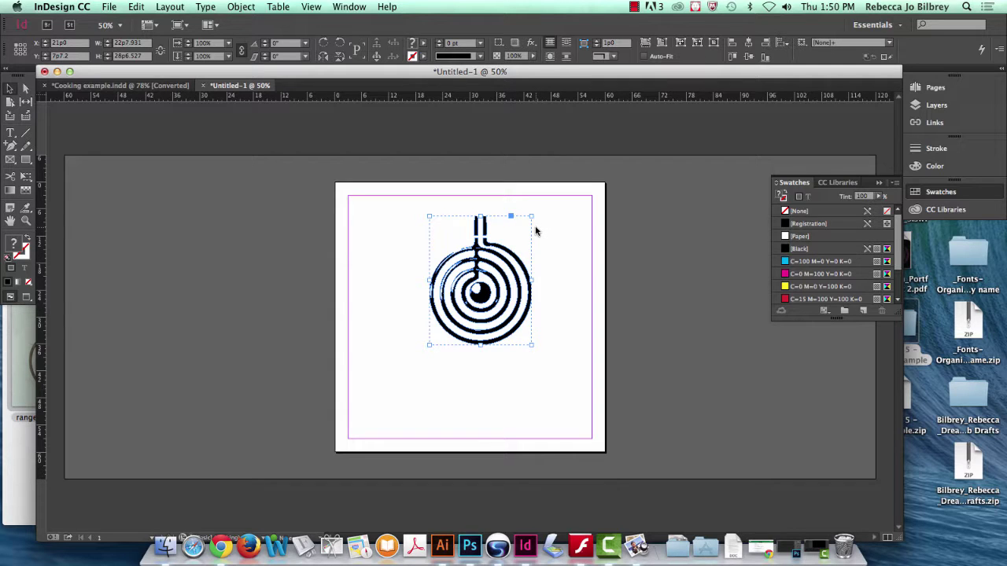
pyautogui.moveTo(531, 217); pyautogui.dragTo(476, 313)
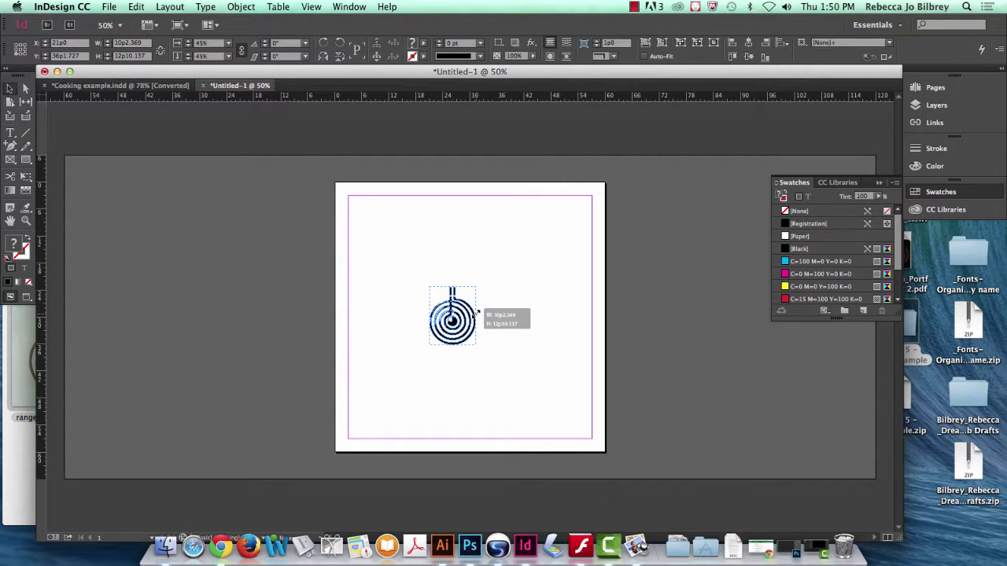
pyautogui.moveTo(477, 313); pyautogui.dragTo(476, 314)
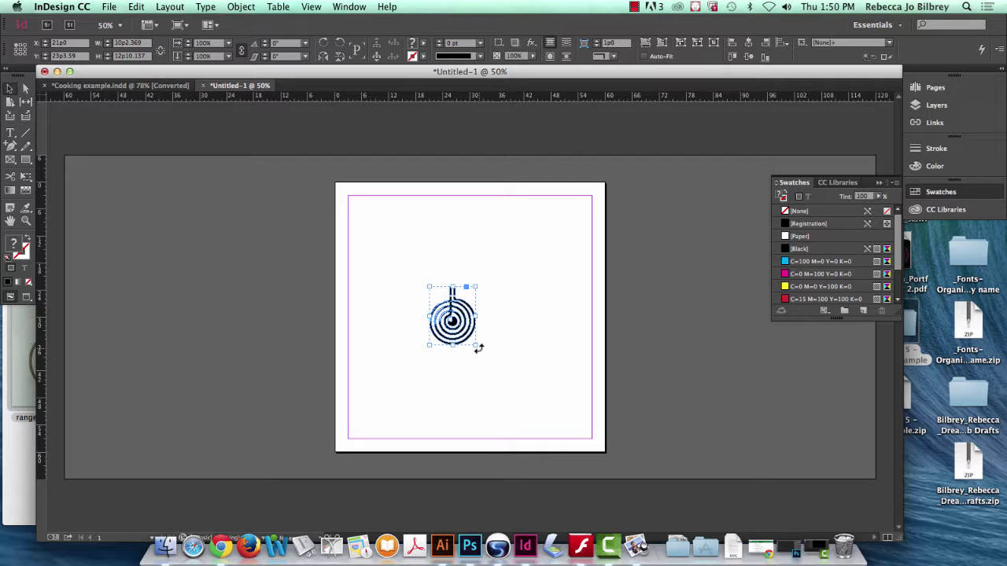
pyautogui.moveTo(479, 348)
pyautogui.mouseDown()
pyautogui.moveTo(502, 295)
pyautogui.moveTo(479, 334)
pyautogui.mouseUp()
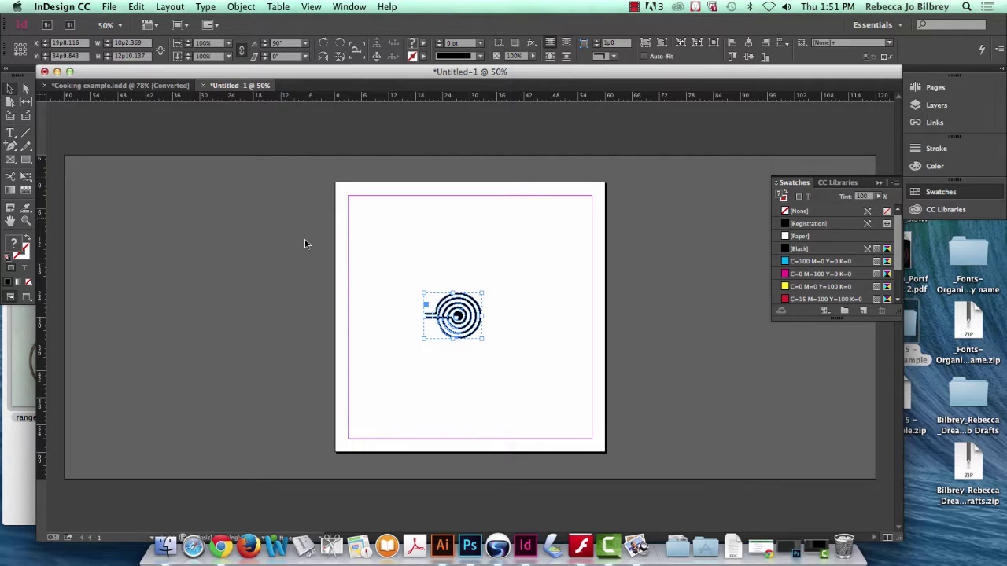
# Zoom in and Option-drag a duplicate spiral to the left so the leads join.
pyautogui.click(26, 221)
pyautogui.moveTo(334, 285); pyautogui.dragTo(586, 384)
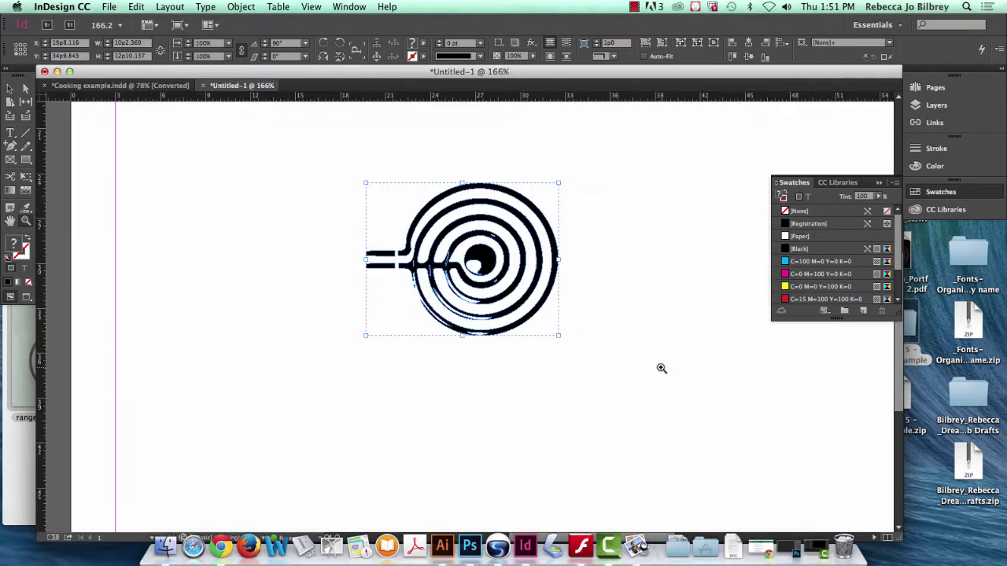
pyautogui.press('v')
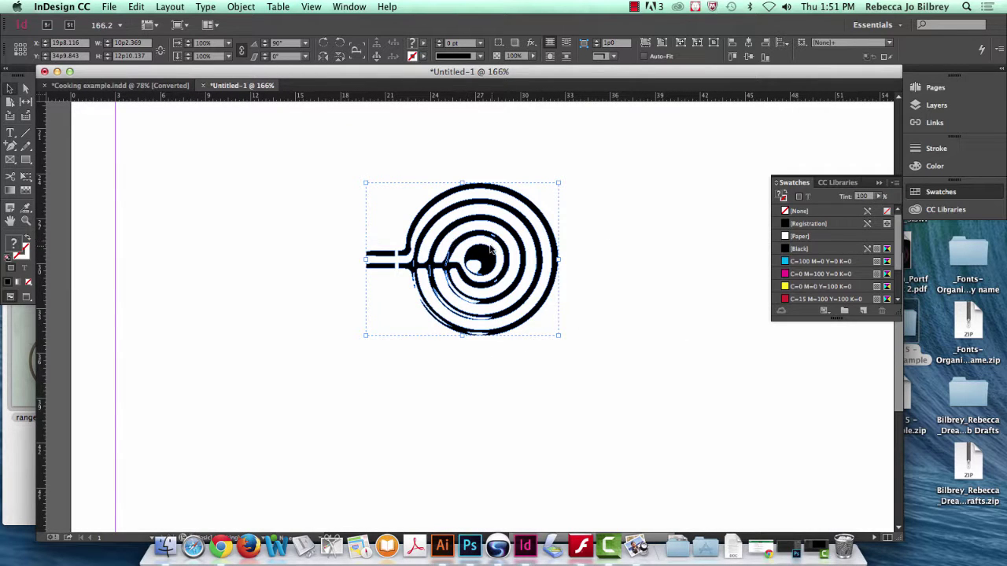
pyautogui.moveTo(501, 250); pyautogui.dragTo(331, 248)
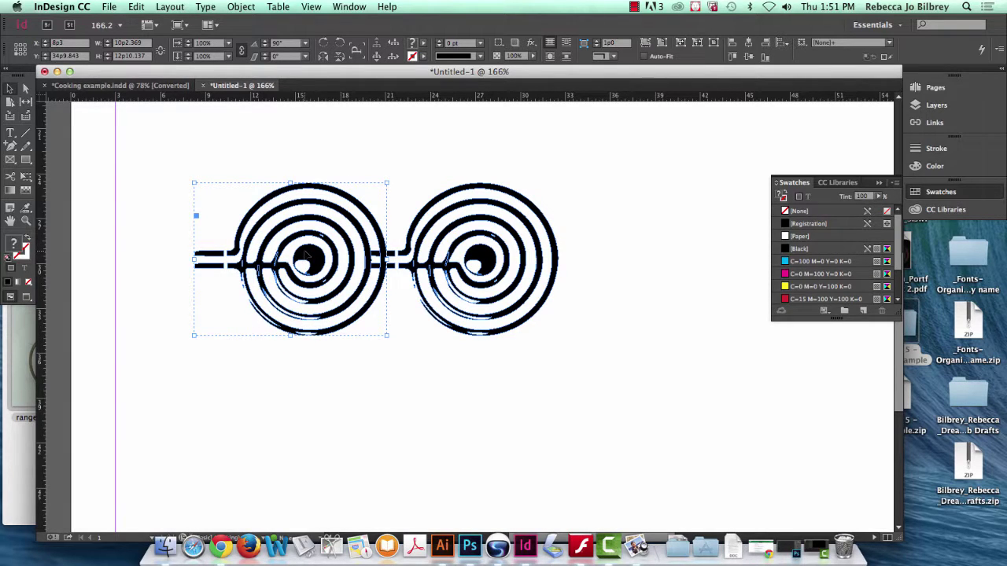
# Open the Layers and Pages panels and switch to the Cooking example.indd document.
pyautogui.click(932, 105)
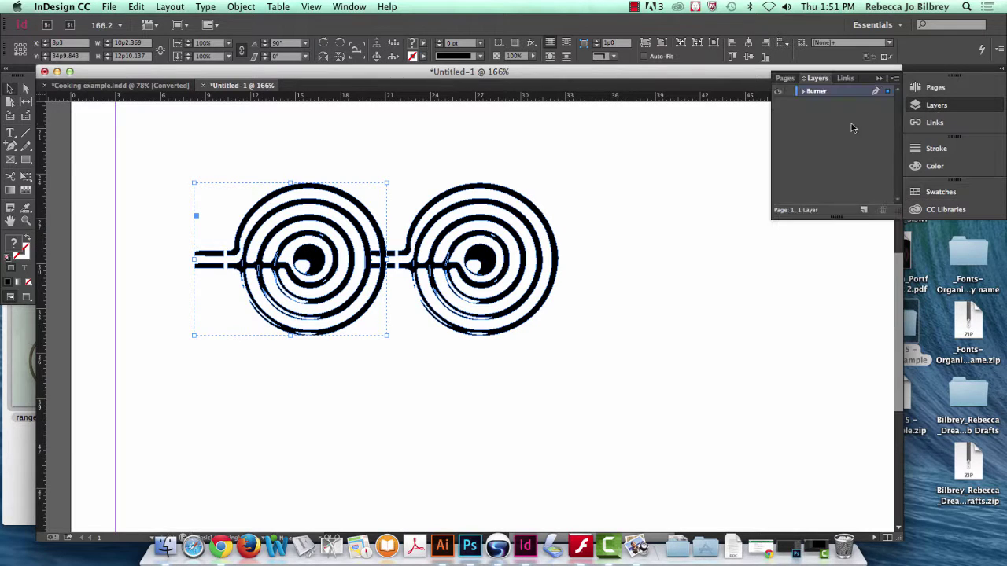
pyautogui.click(785, 78)
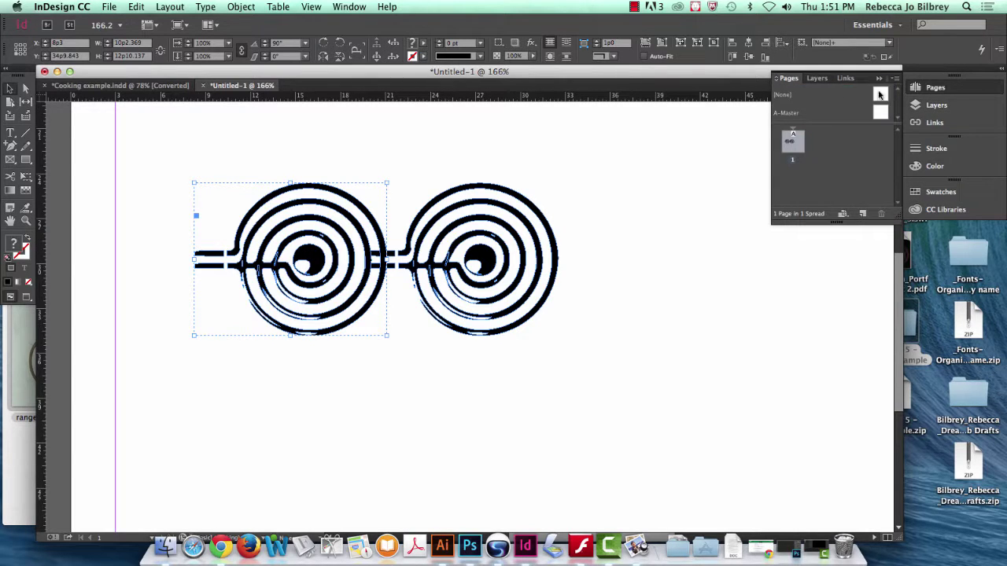
pyautogui.click(139, 86)
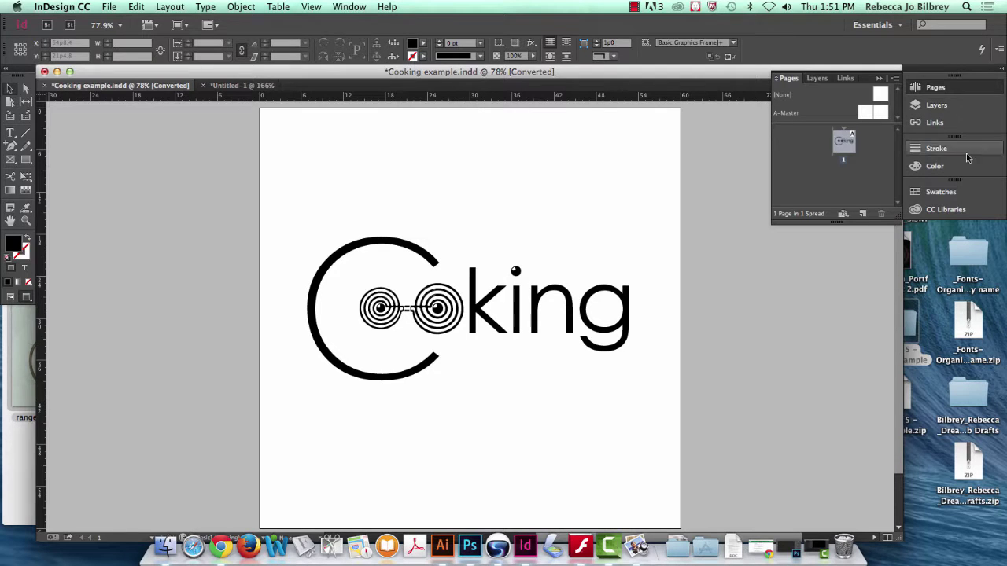
# Toggle visibility of the Cooking #2 and Cooking #3 layers and select the lower burner pair.
pyautogui.click(934, 107)
pyautogui.click(778, 103)
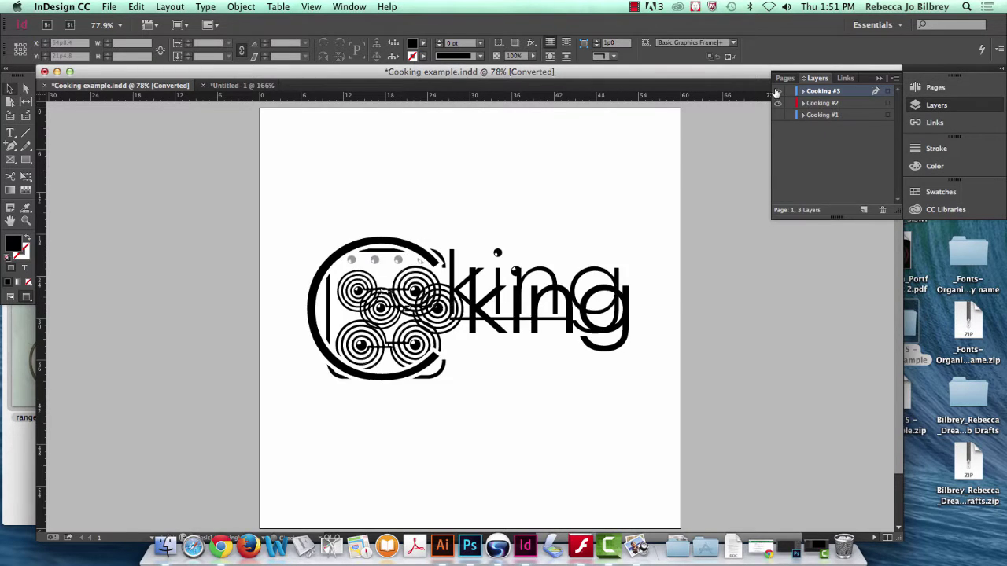
pyautogui.click(778, 91)
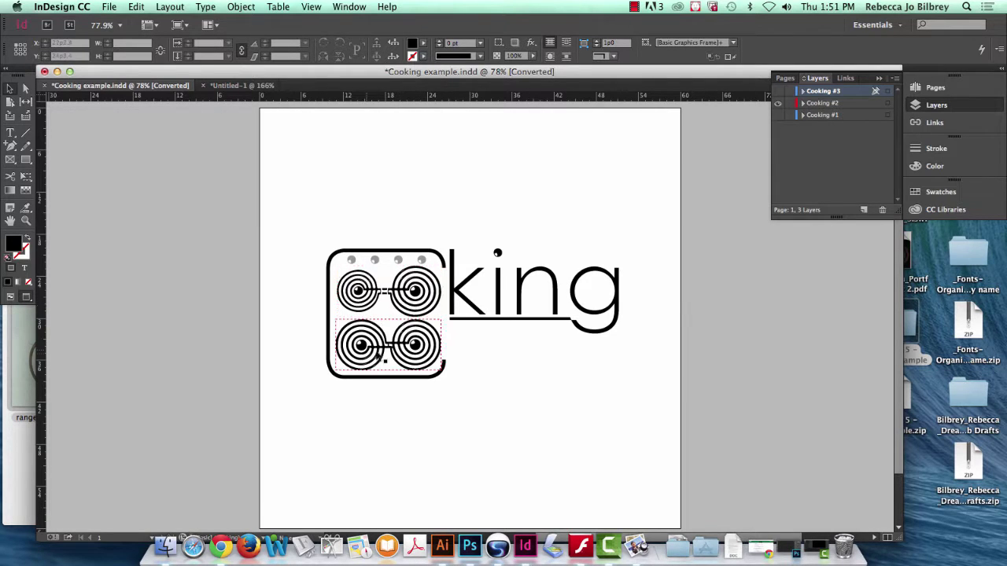
pyautogui.click(411, 356)
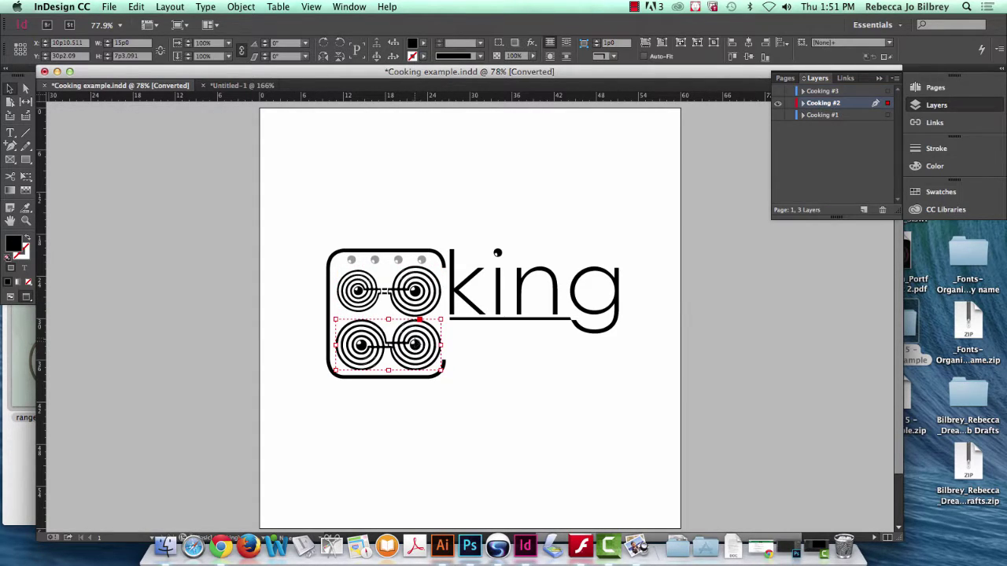
pyautogui.click(779, 103)
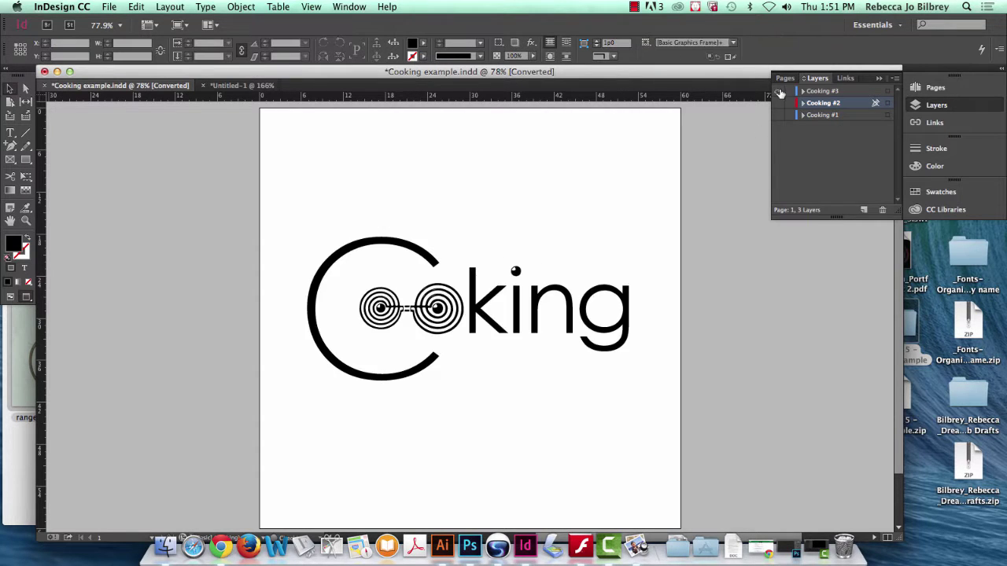
# Hide the concentric-circle oo artwork with Object > Hide.
pyautogui.moveTo(367, 301); pyautogui.dragTo(388, 312)
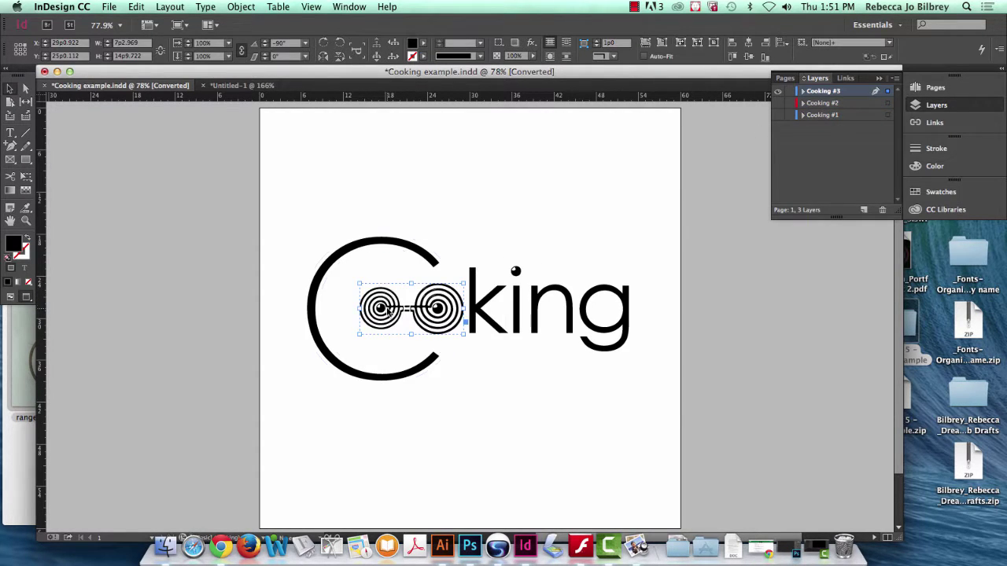
pyautogui.click(147, 6)
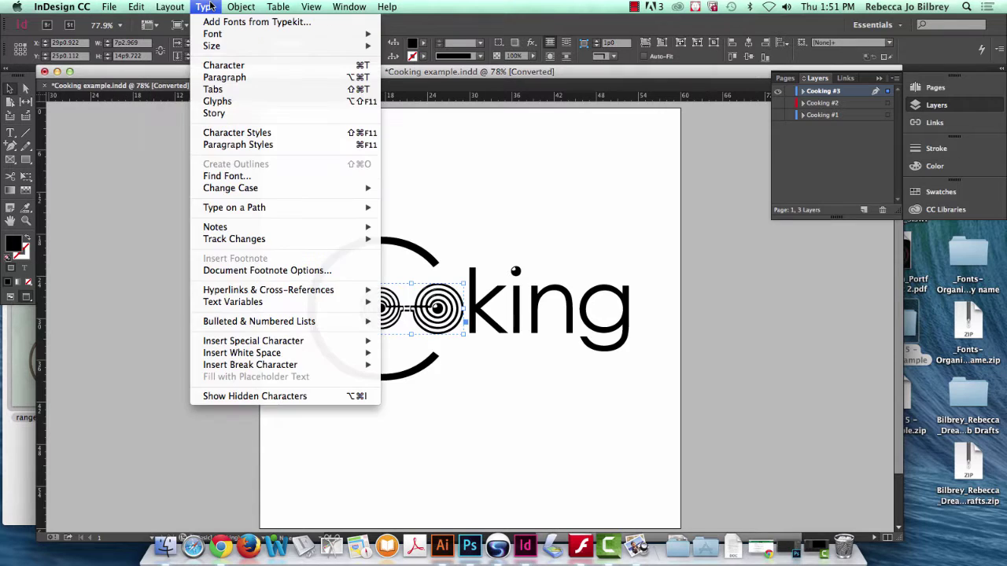
pyautogui.moveTo(241, 7)
pyautogui.click(259, 124)
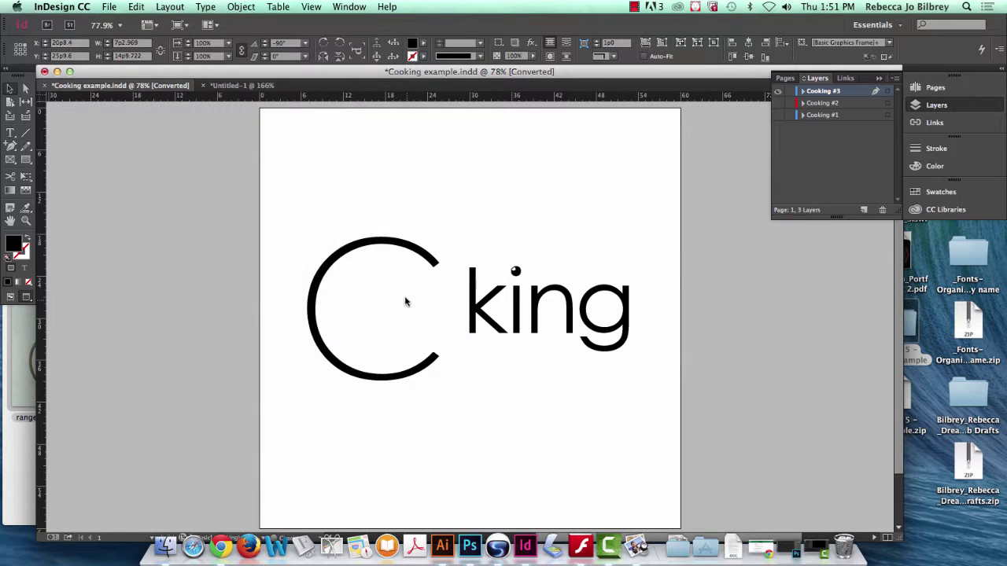
# Paste a copy of the circle artwork beside the C, then delete it.
pyautogui.press('super+v')
pyautogui.moveTo(453, 325)
pyautogui.mouseDown()
pyautogui.moveTo(388, 313)
pyautogui.moveTo(450, 328)
pyautogui.mouseUp()
pyautogui.click(487, 399)
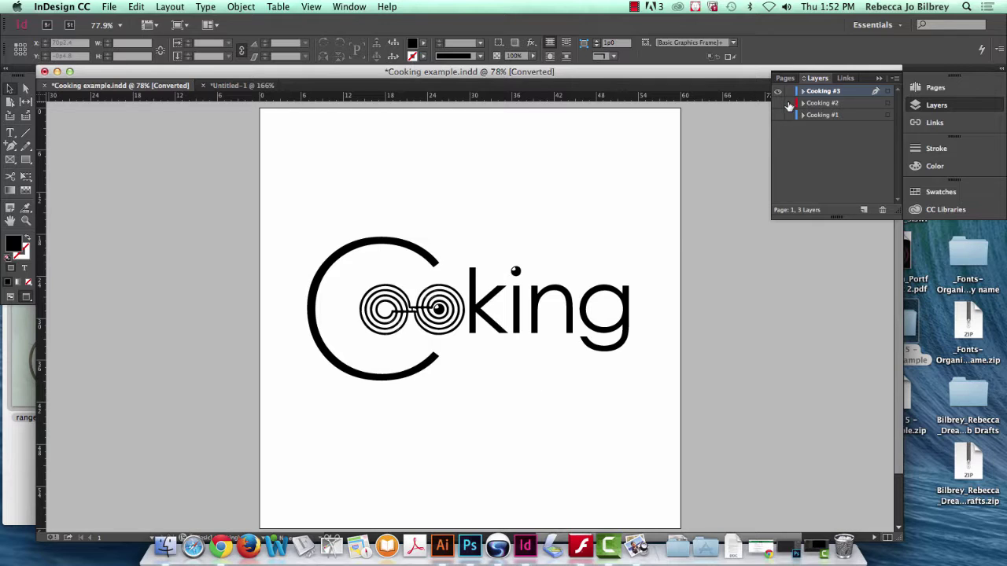
pyautogui.click(417, 316)
pyautogui.press('Delete')
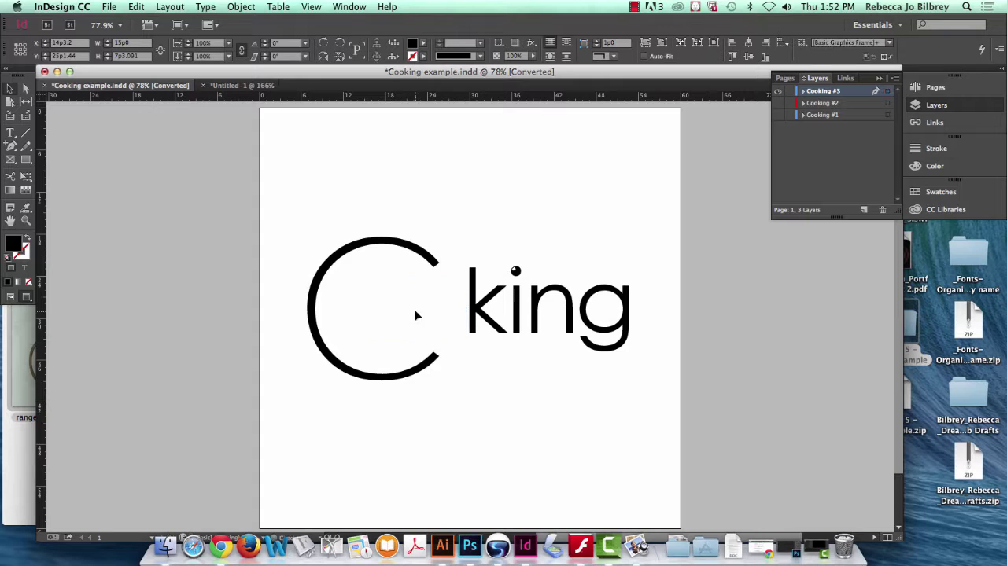
# Show all hidden artwork on the spread and minimize the Cooking window.
pyautogui.click(241, 7)
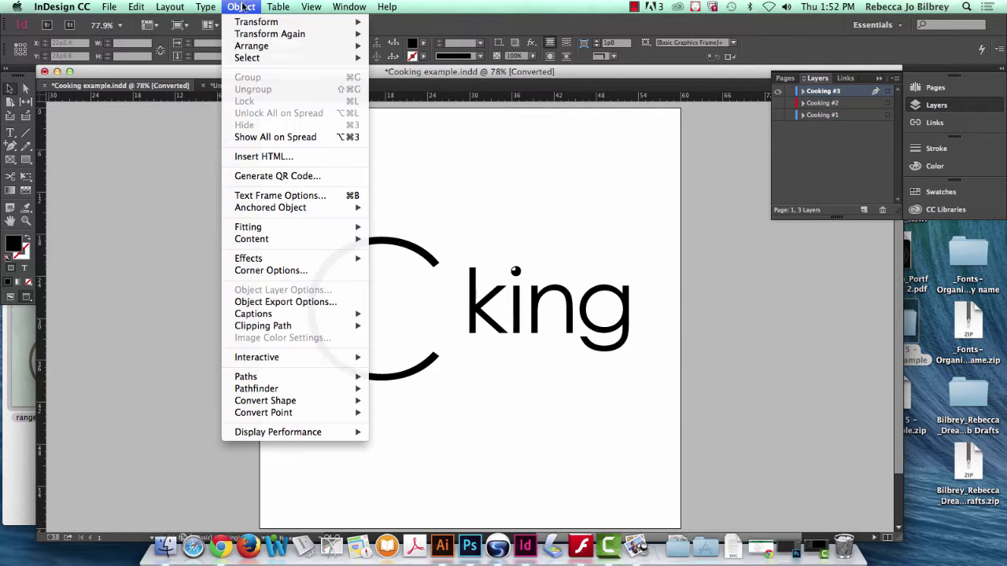
pyautogui.click(263, 134)
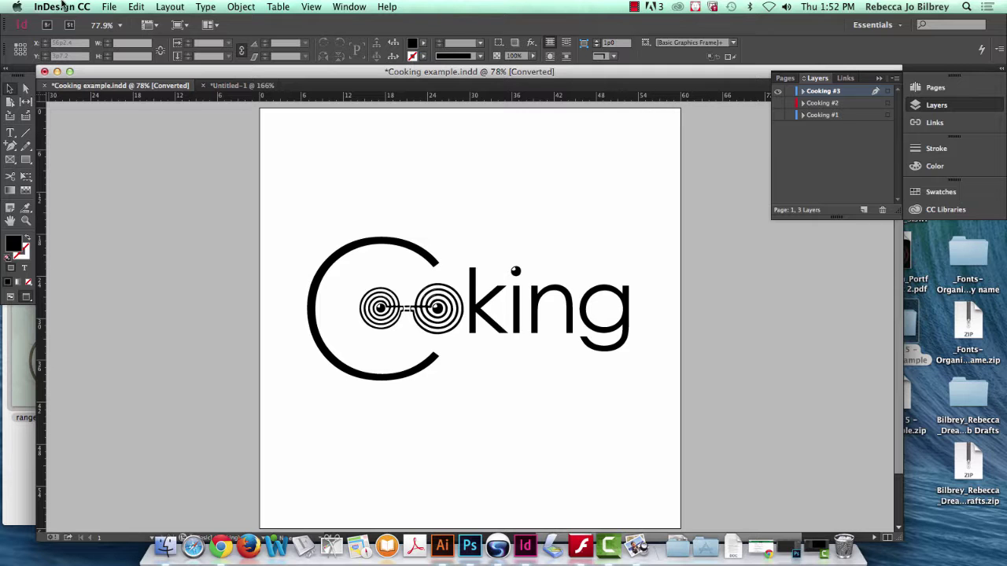
pyautogui.click(56, 71)
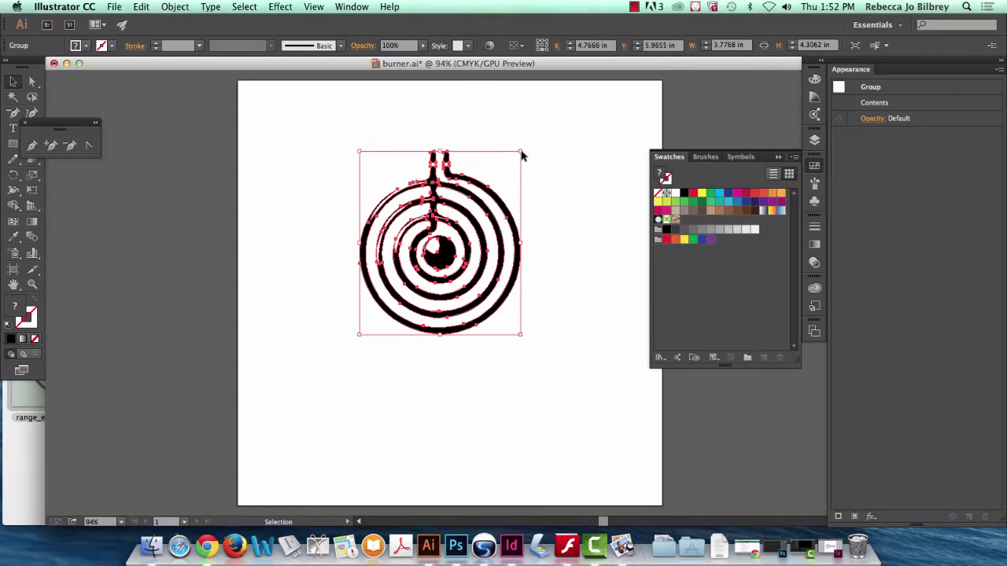
# In Untitled-1, scale the left spiral down and rotate it 90° clockwise twice.
pyautogui.click(512, 546)
pyautogui.click(214, 84)
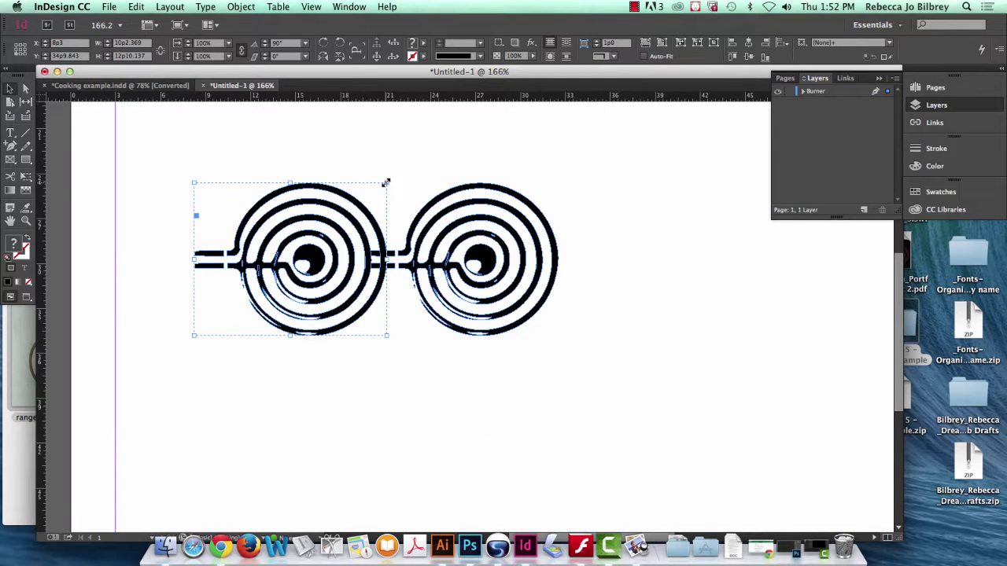
pyautogui.moveTo(385, 182); pyautogui.dragTo(388, 220)
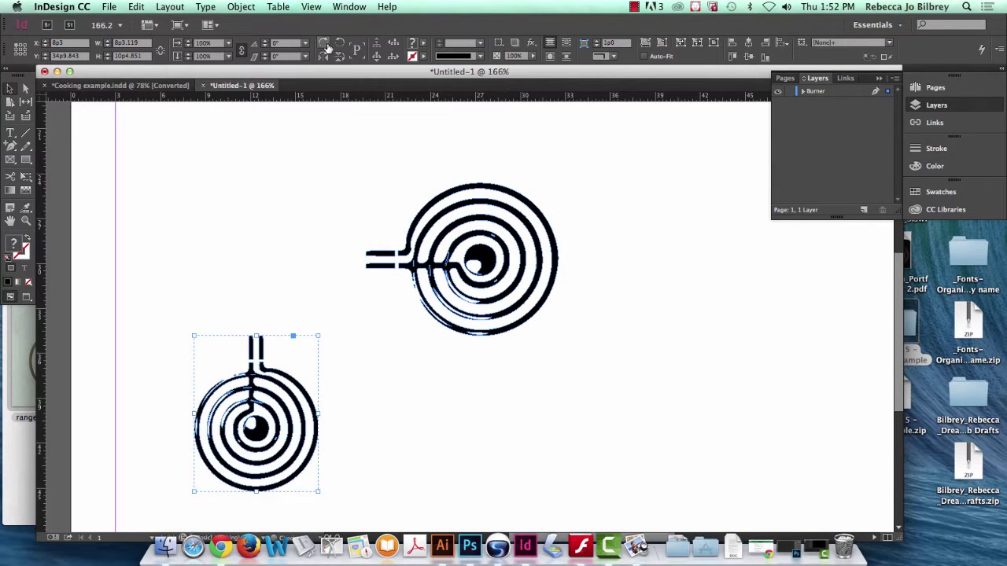
pyautogui.click(324, 42)
pyautogui.click(323, 42)
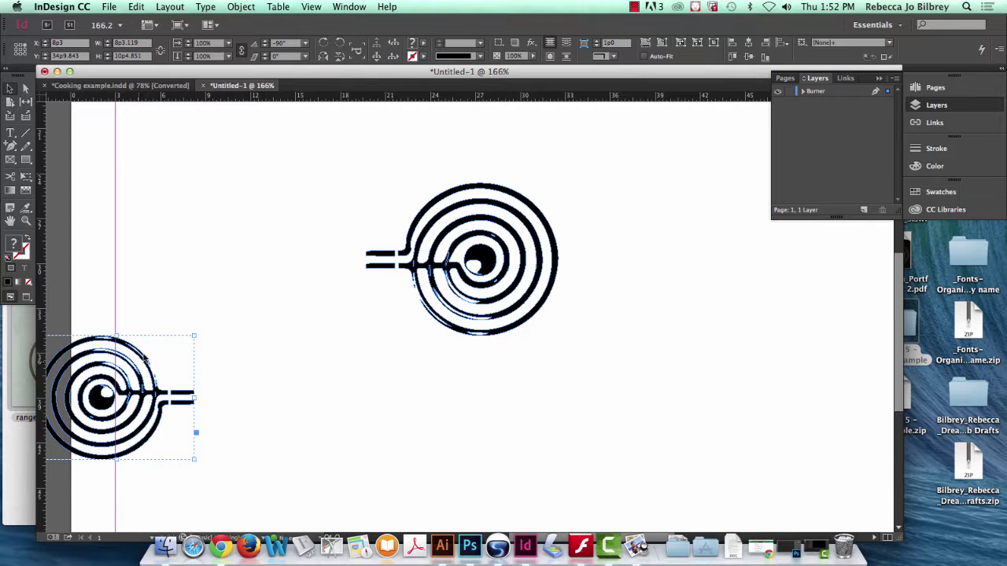
# Position the rotated left spiral up beside the right spiral.
pyautogui.moveTo(146, 360); pyautogui.dragTo(351, 240)
pyautogui.moveTo(352, 285); pyautogui.dragTo(359, 278)
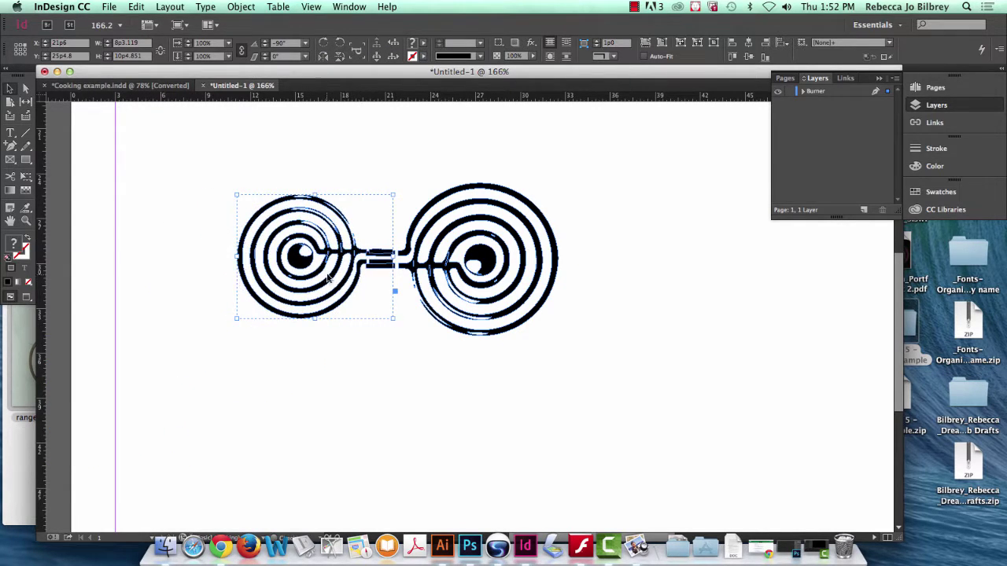
pyautogui.moveTo(293, 222); pyautogui.dragTo(222, 207)
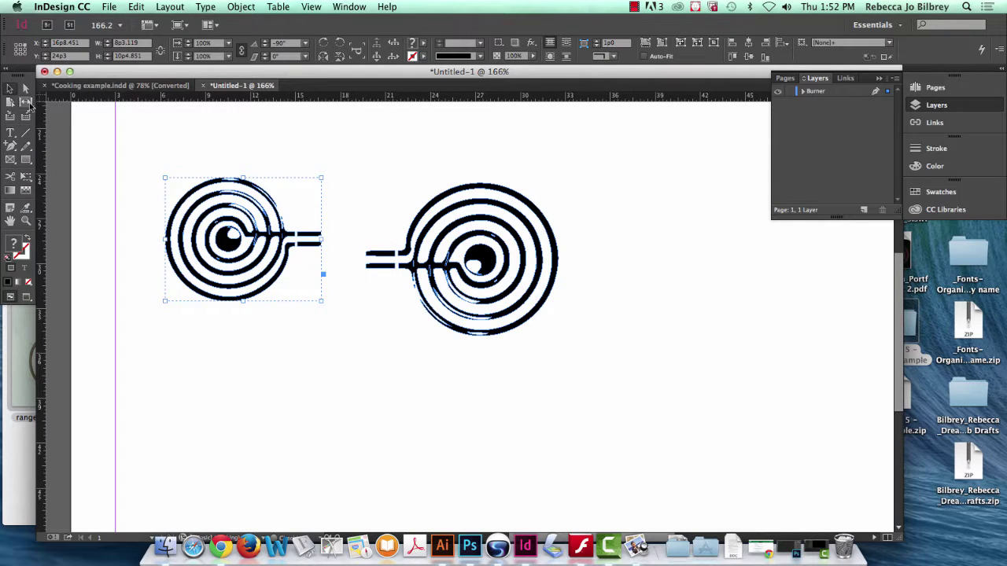
# Delete the left spiral's stem points and shorten the right spiral's stem slightly.
pyautogui.press('a')
pyautogui.moveTo(354, 196); pyautogui.dragTo(299, 282)
pyautogui.press('Delete')
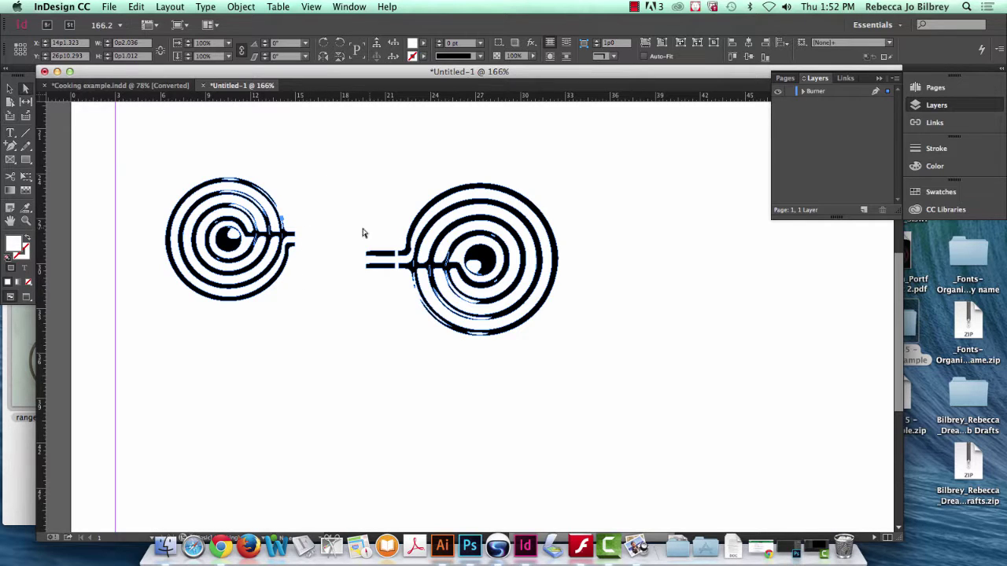
pyautogui.moveTo(355, 229); pyautogui.dragTo(375, 295)
pyautogui.moveTo(350, 236); pyautogui.dragTo(377, 290)
pyautogui.press('Right')
pyautogui.press('Right')
pyautogui.press('Right')
pyautogui.press('Right')
pyautogui.press('Right')
pyautogui.press('Right')
pyautogui.press('Right')
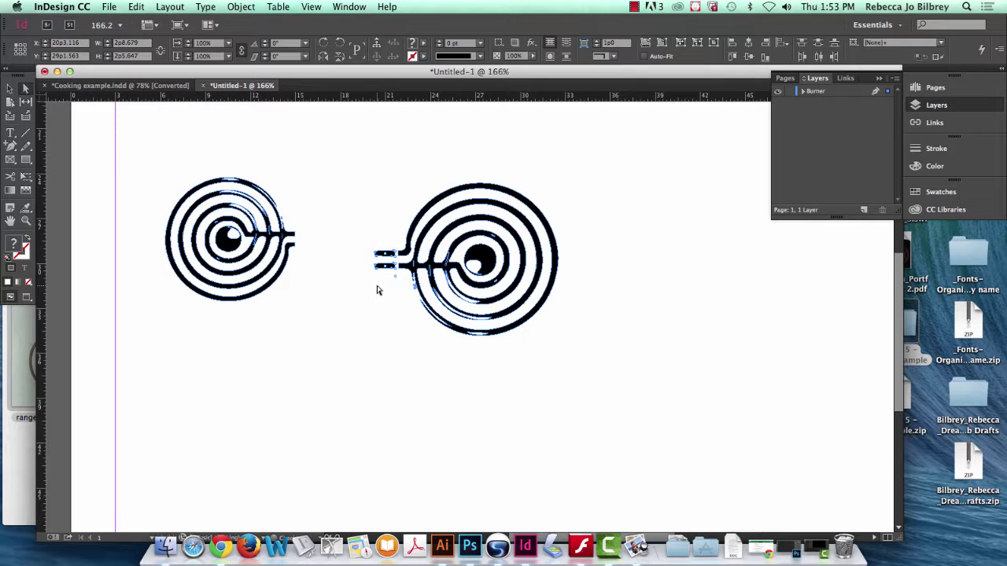
# Move the whole left spiral so the two trimmed stems meet and align.
pyautogui.click(9, 89)
pyautogui.moveTo(173, 150); pyautogui.dragTo(292, 338)
pyautogui.moveTo(258, 236); pyautogui.dragTo(344, 262)
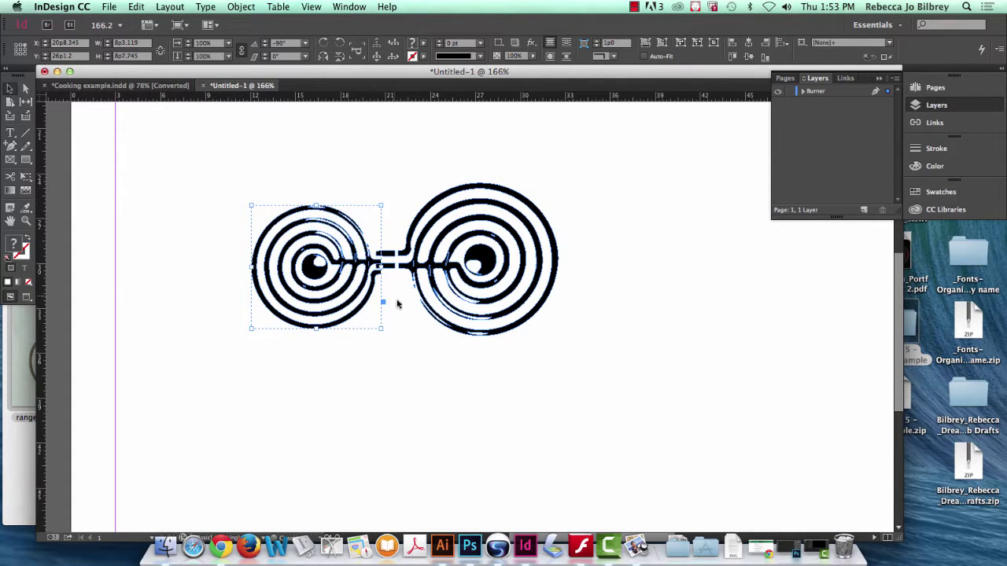
pyautogui.press('Up')
pyautogui.press('Up')
pyautogui.press('Up')
pyautogui.press('Up')
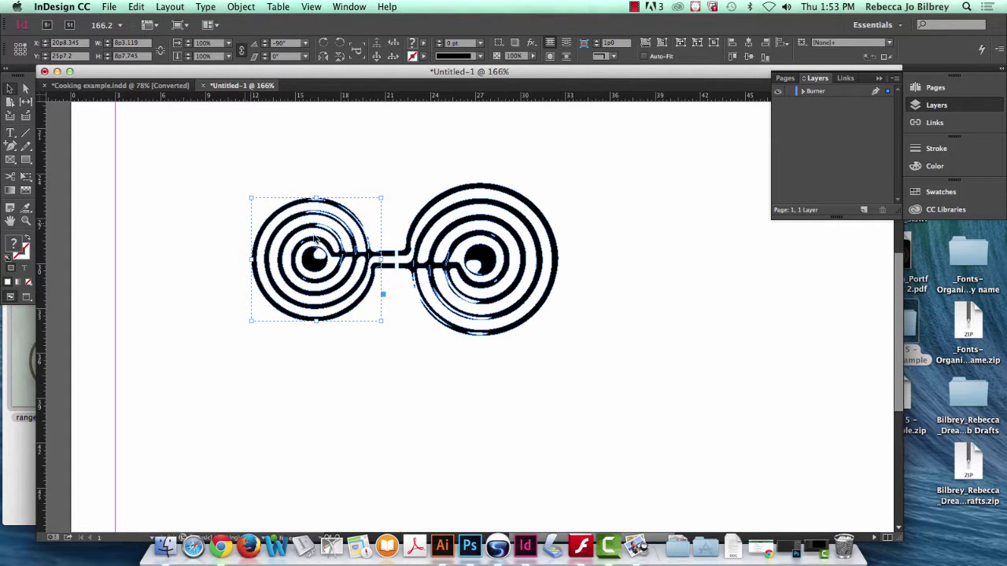
pyautogui.click(26, 220)
# Zoom in on the joined stems and test-nudge the left spiral, undoing the move.
pyautogui.moveTo(397, 310); pyautogui.dragTo(363, 228)
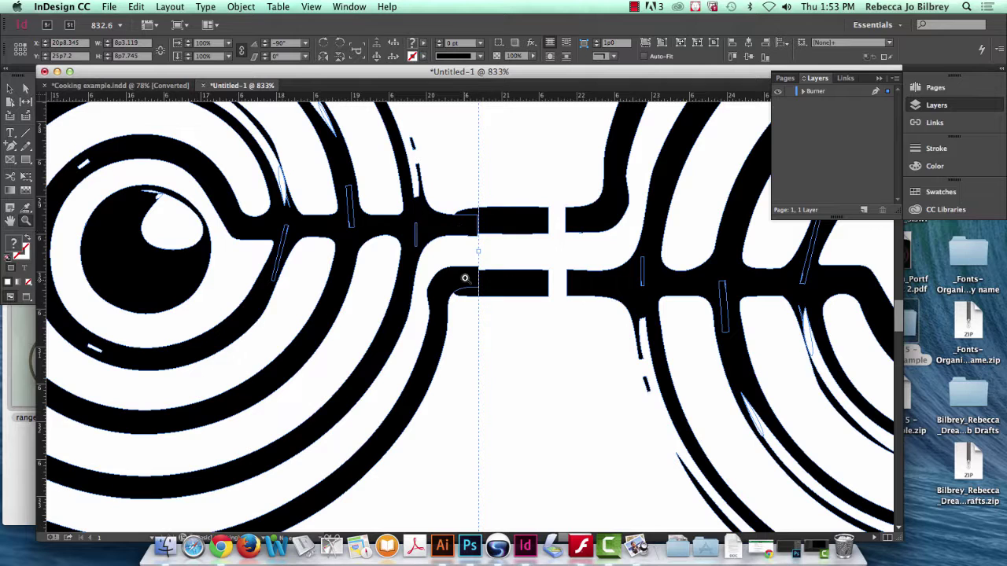
pyautogui.click(9, 88)
pyautogui.moveTo(401, 209); pyautogui.dragTo(372, 220)
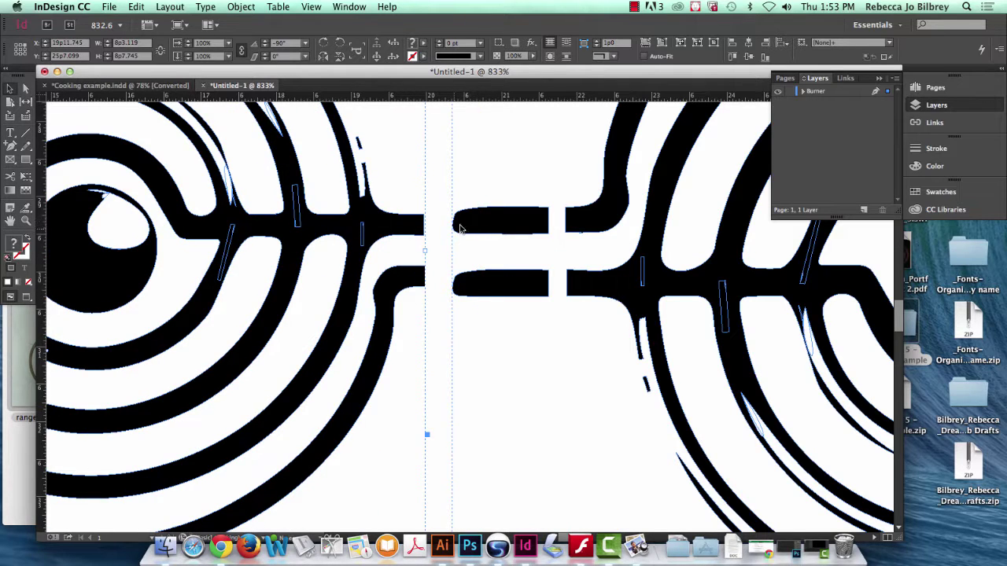
pyautogui.moveTo(388, 231); pyautogui.dragTo(383, 308)
pyautogui.press('super+z')
# Reshape the lower left arm's corner and shift the left artwork right to meet the connector bars.
pyautogui.press('a')
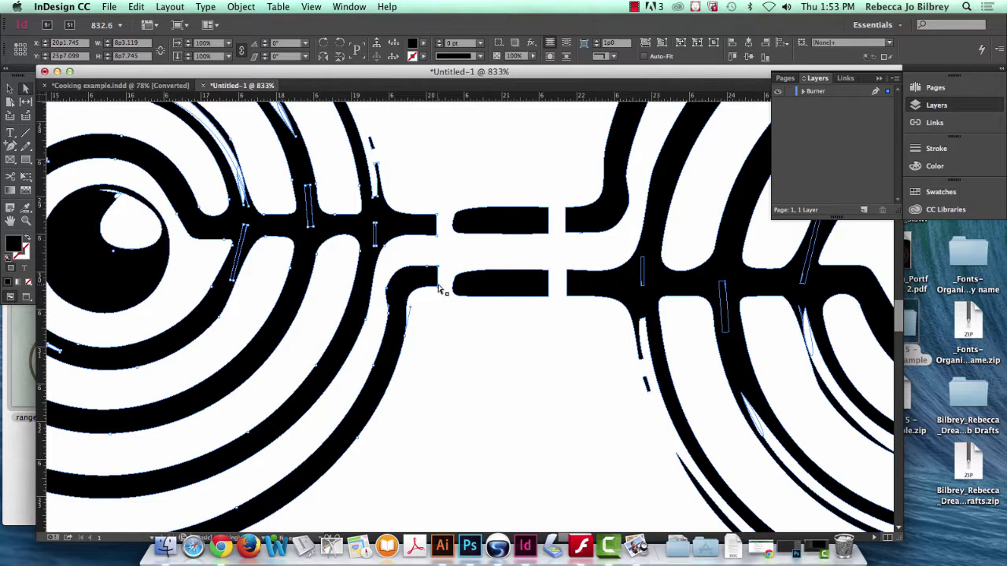
pyautogui.moveTo(439, 289); pyautogui.dragTo(442, 300)
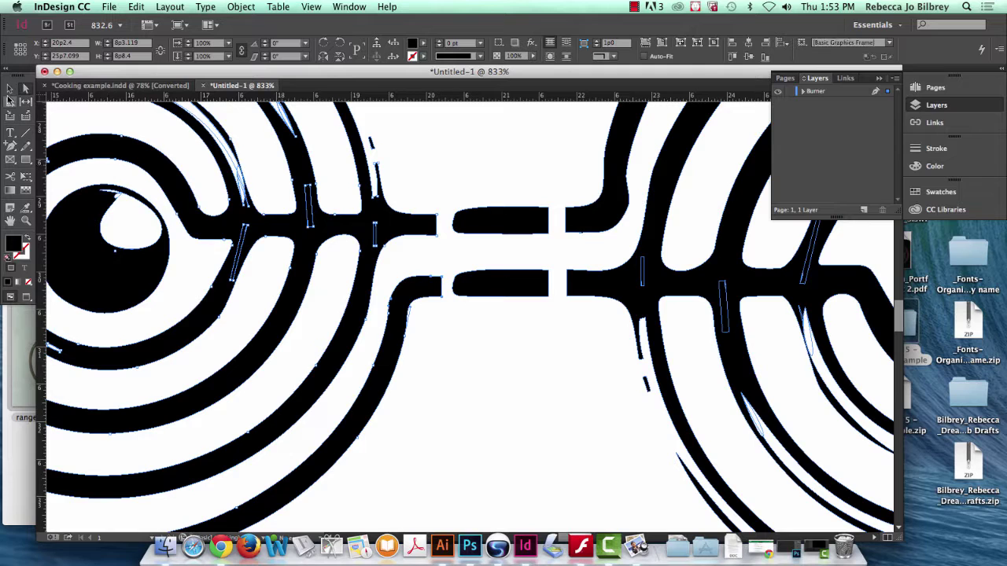
pyautogui.click(411, 241)
pyautogui.press('a')
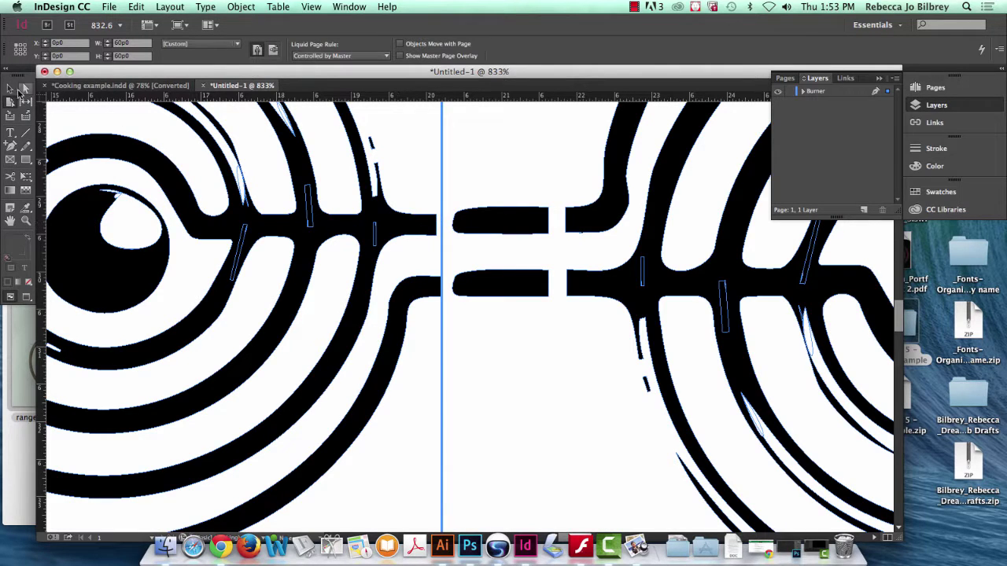
pyautogui.moveTo(425, 232); pyautogui.dragTo(452, 227)
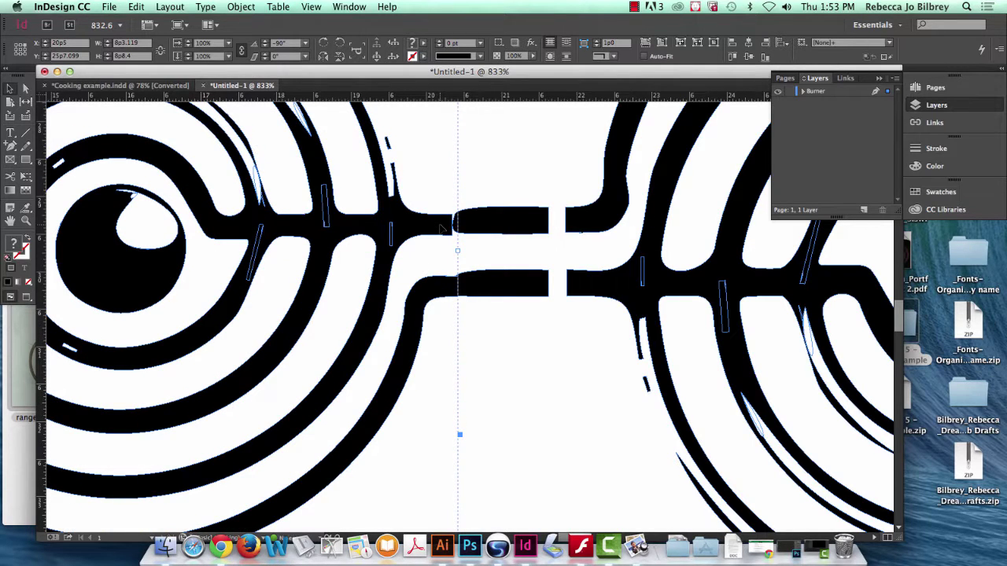
pyautogui.moveTo(439, 228); pyautogui.dragTo(452, 225)
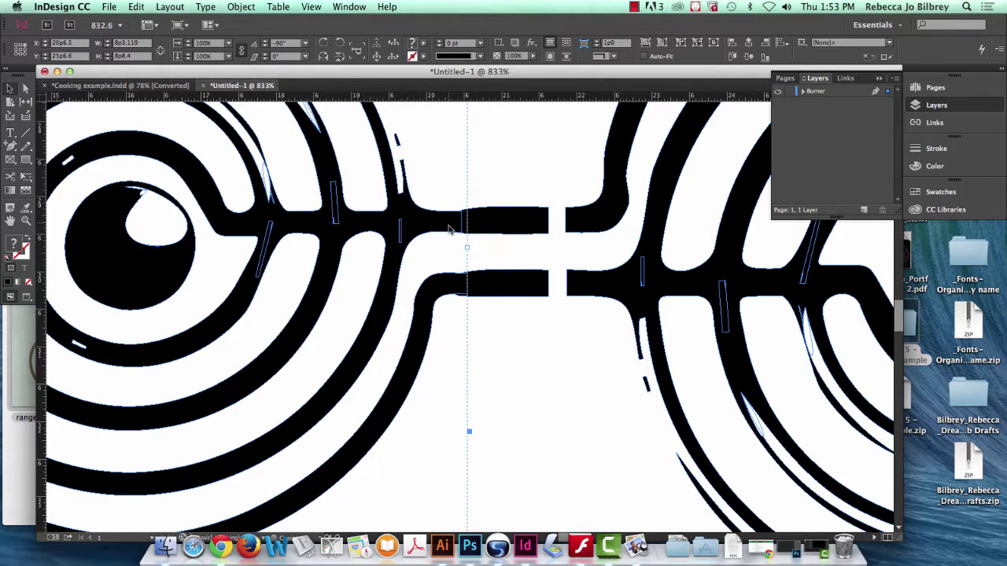
pyautogui.click(517, 355)
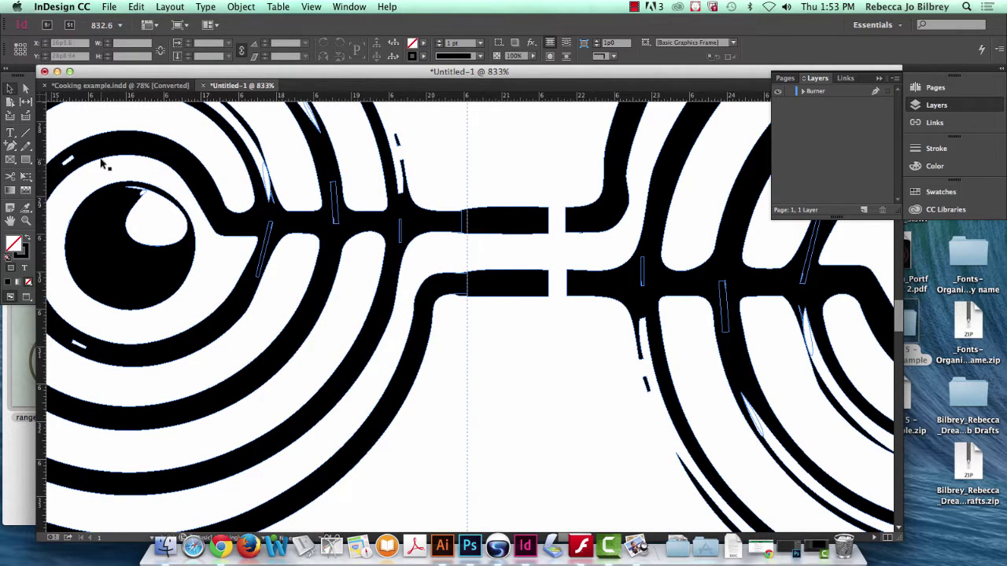
# Adjust connector anchors: lower one point, pull the top bar's end right, and lift the lower bar's end.
pyautogui.click(26, 89)
pyautogui.click(442, 228)
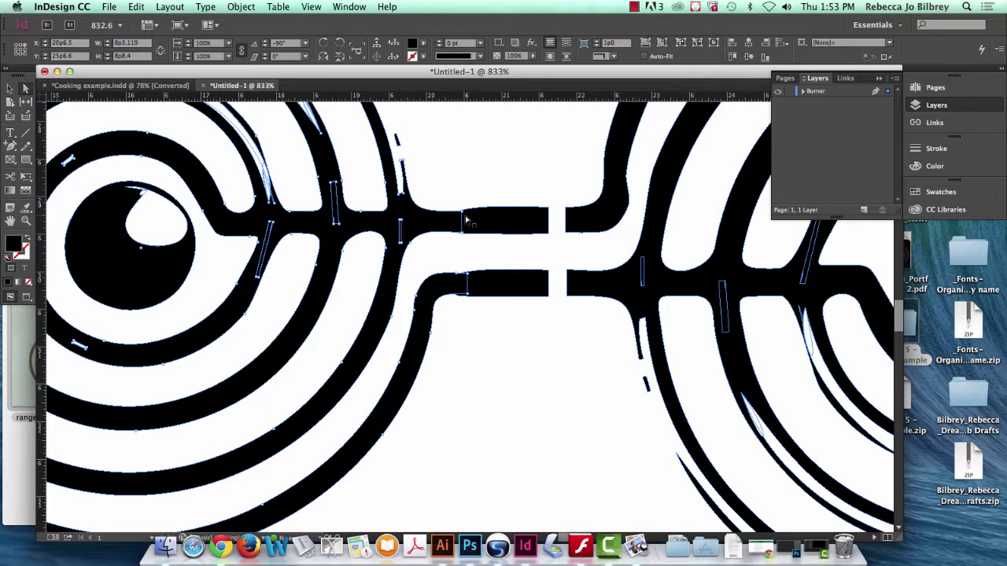
pyautogui.moveTo(462, 216); pyautogui.dragTo(463, 238)
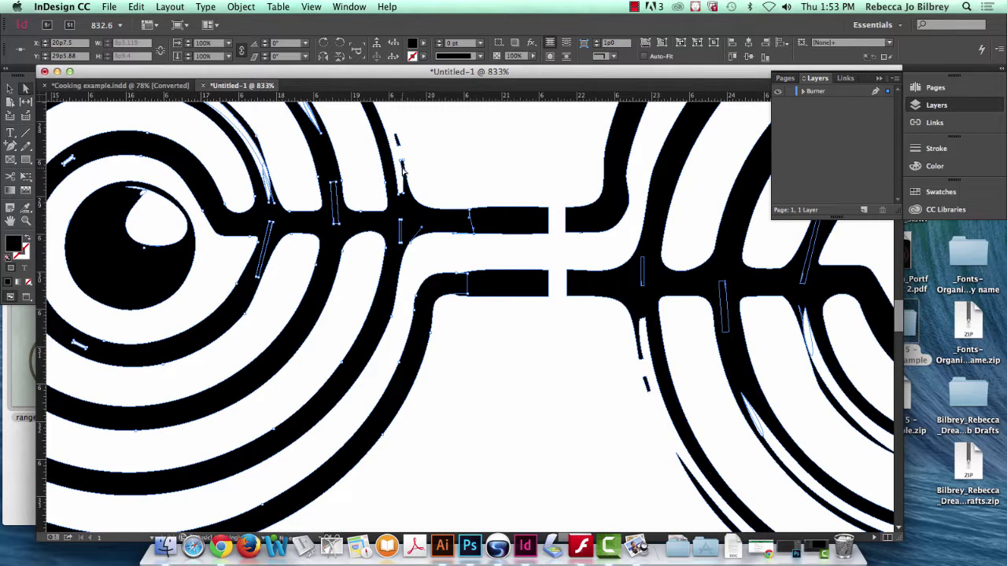
pyautogui.click(439, 213)
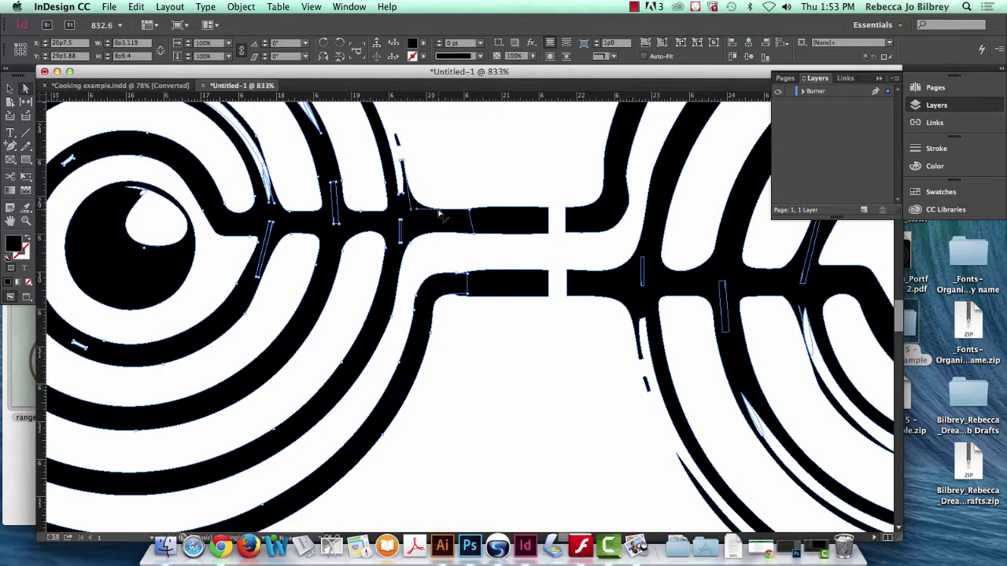
pyautogui.click(502, 354)
pyautogui.click(476, 215)
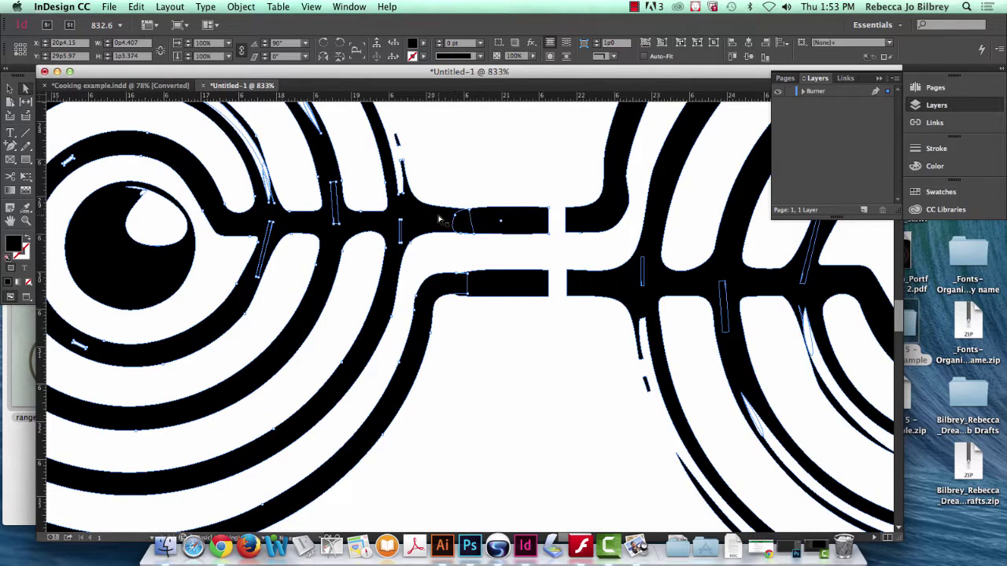
pyautogui.moveTo(472, 213); pyautogui.dragTo(488, 211)
pyautogui.click(513, 299)
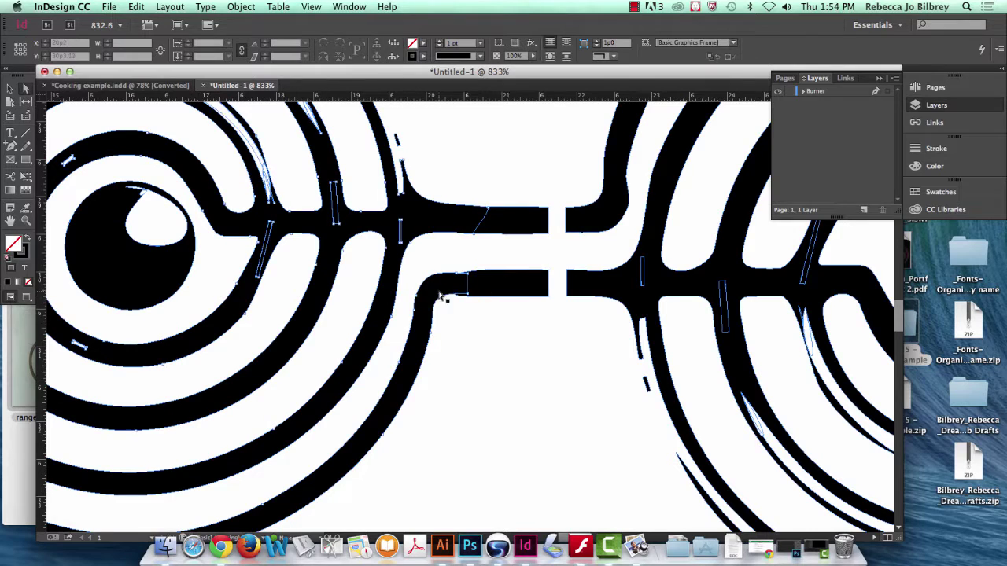
pyautogui.click(472, 279)
pyautogui.moveTo(472, 278)
pyautogui.mouseDown()
pyautogui.moveTo(489, 272)
pyautogui.moveTo(446, 273)
pyautogui.moveTo(480, 297)
pyautogui.mouseUp()
# Drag the lower bar's corner anchor into a smooth curve and view the artwork in Preview mode.
pyautogui.press('super+a')
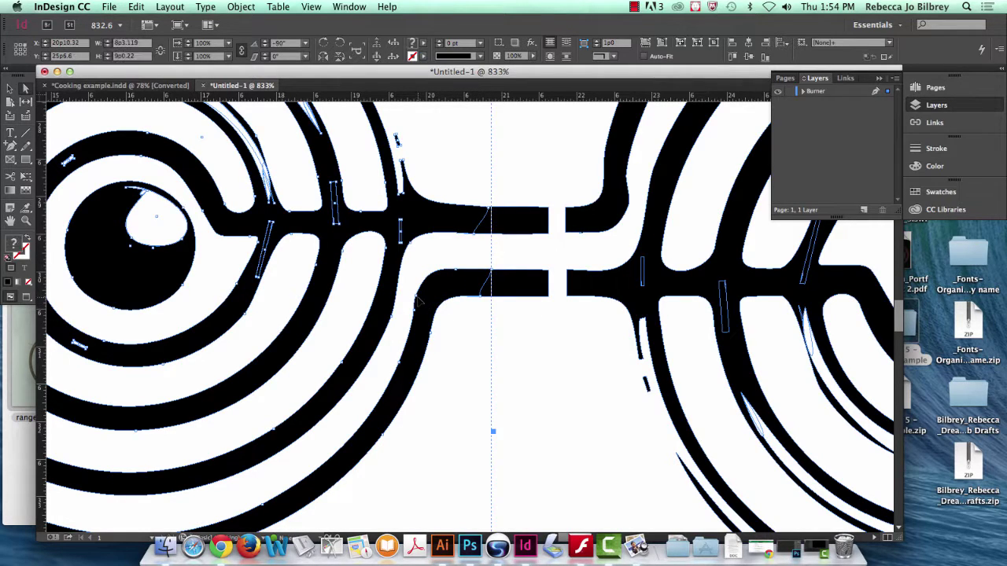
pyautogui.click(420, 301)
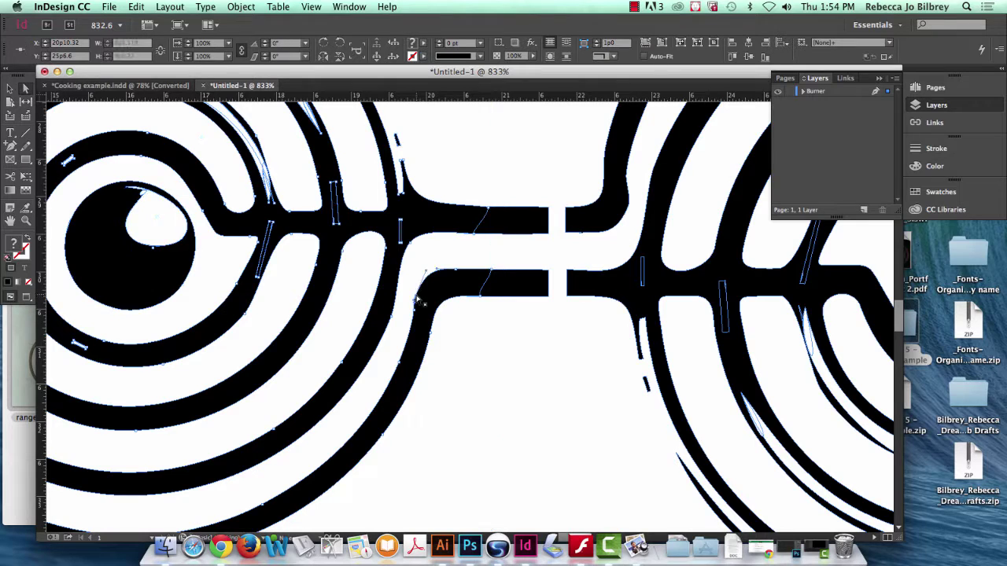
pyautogui.moveTo(420, 301); pyautogui.dragTo(438, 273)
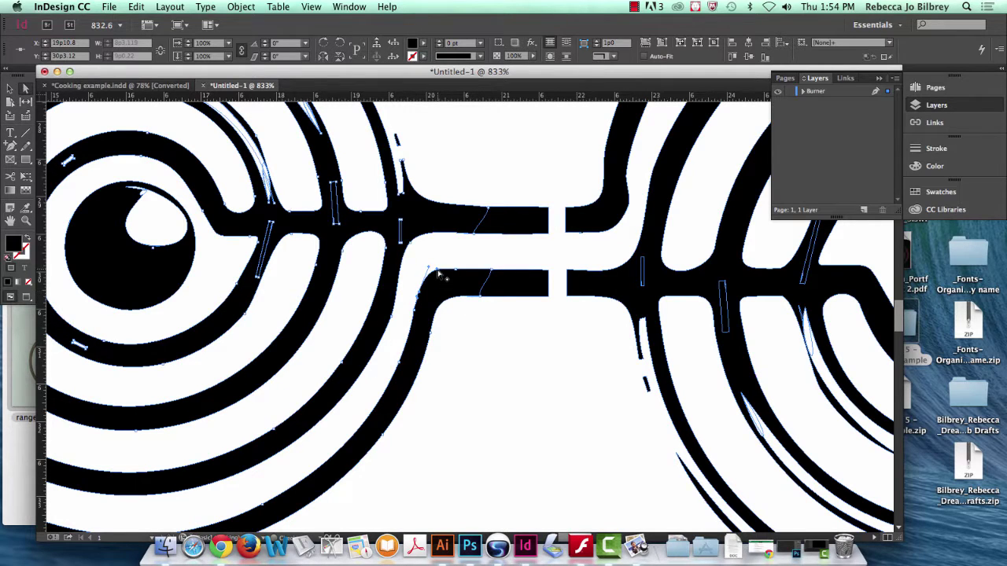
pyautogui.click(549, 406)
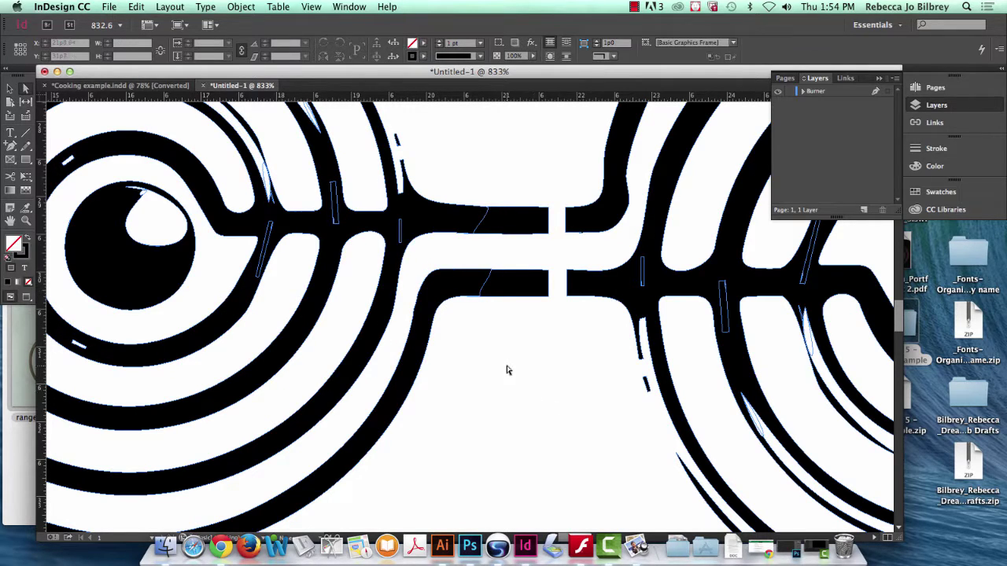
pyautogui.press('w')
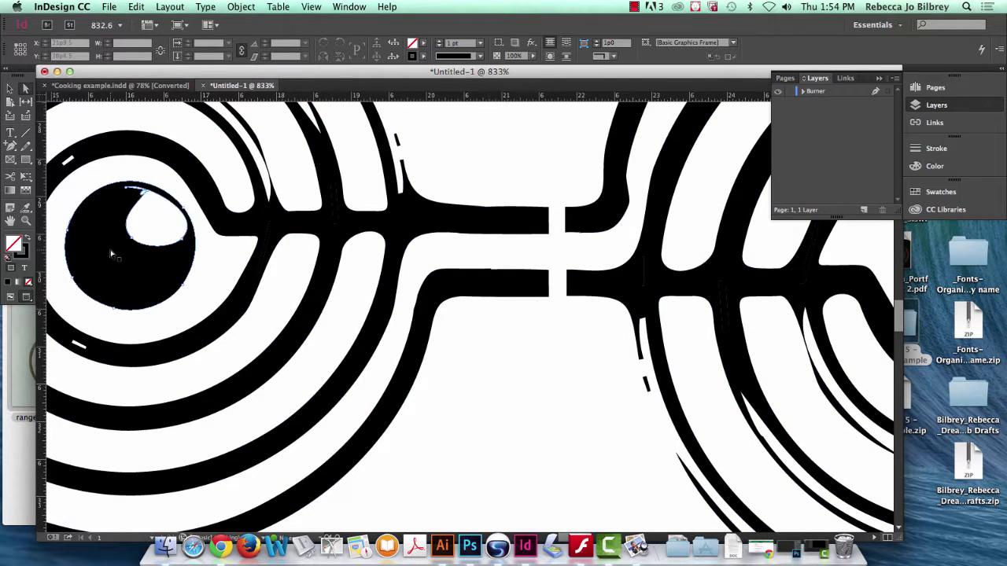
# Zoom into the gap and refine the lower bar's curve by moving its top and bottom anchors.
pyautogui.click(26, 220)
pyautogui.moveTo(467, 186); pyautogui.dragTo(543, 376)
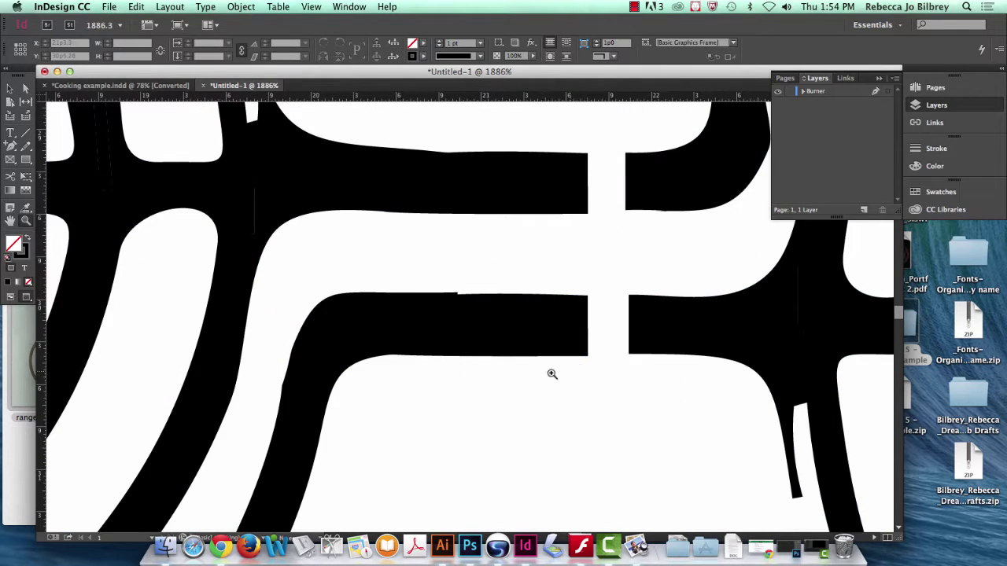
pyautogui.click(26, 89)
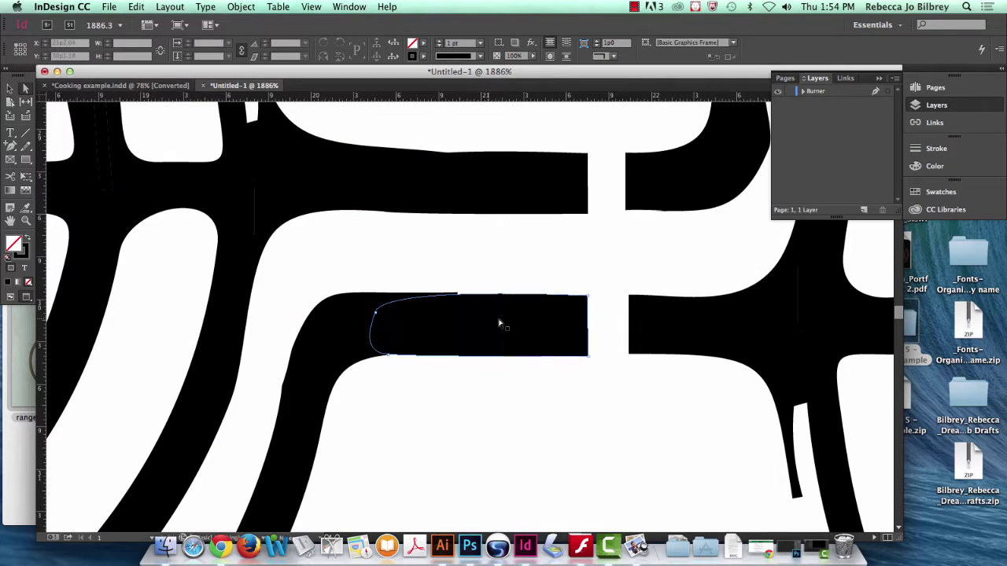
pyautogui.click(407, 300)
pyautogui.moveTo(456, 294); pyautogui.dragTo(475, 296)
pyautogui.click(486, 391)
pyautogui.click(431, 358)
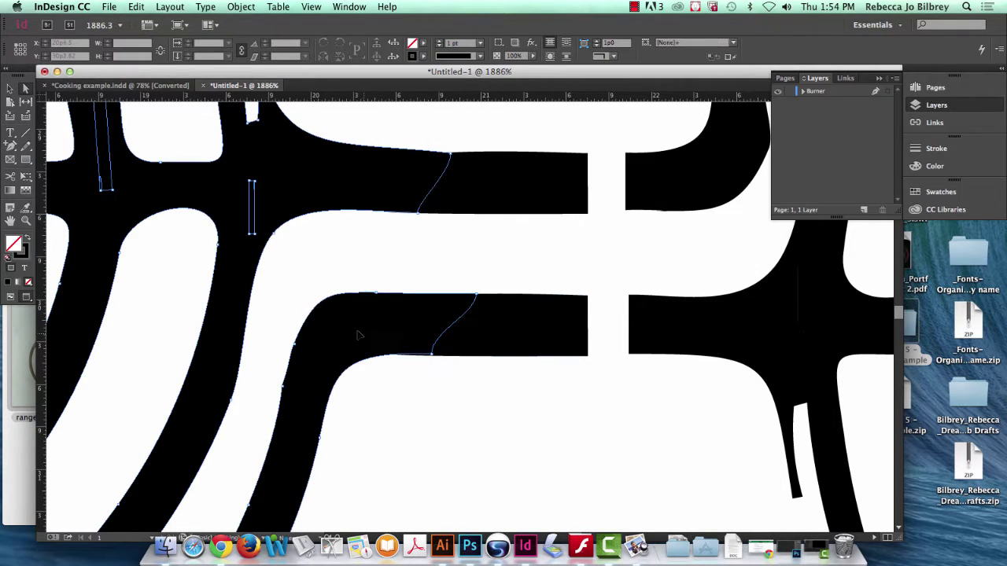
pyautogui.moveTo(432, 358); pyautogui.dragTo(440, 355)
pyautogui.click(571, 414)
# Smooth the upper bar's edge by adjusting its left, top-right and lower-edge anchors.
pyautogui.click(418, 202)
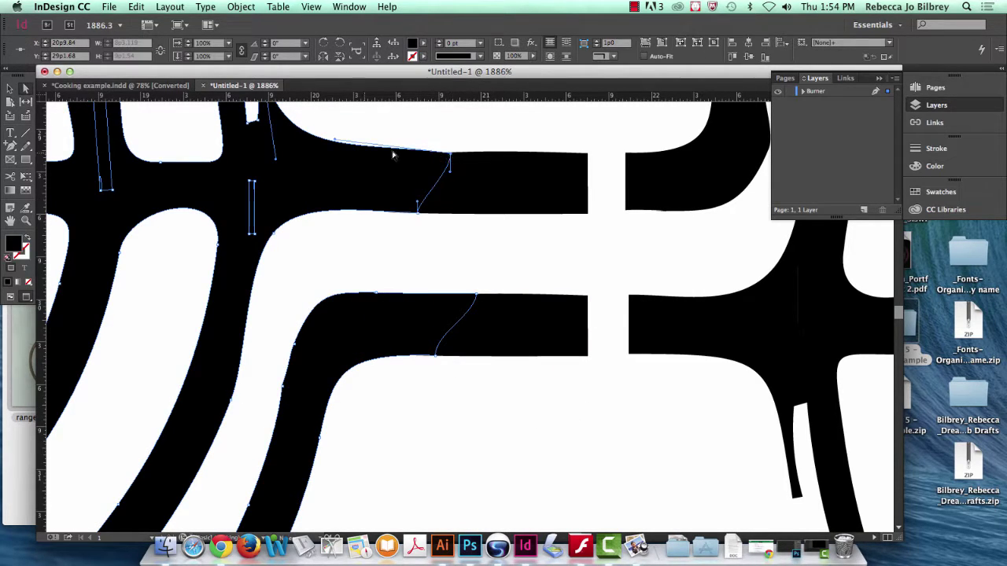
pyautogui.click(337, 141)
pyautogui.moveTo(335, 140); pyautogui.dragTo(328, 145)
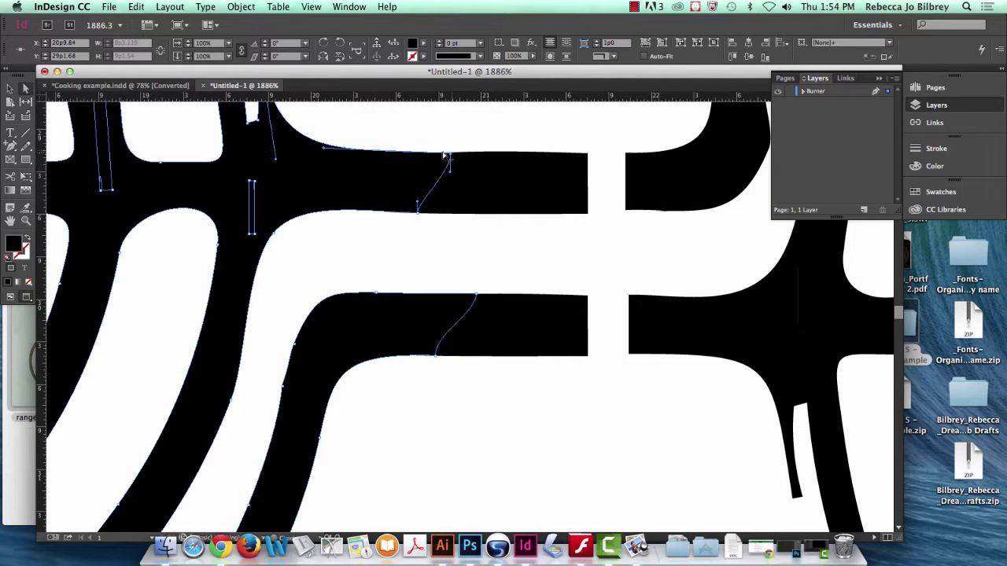
pyautogui.moveTo(450, 154); pyautogui.dragTo(457, 154)
pyautogui.click(488, 227)
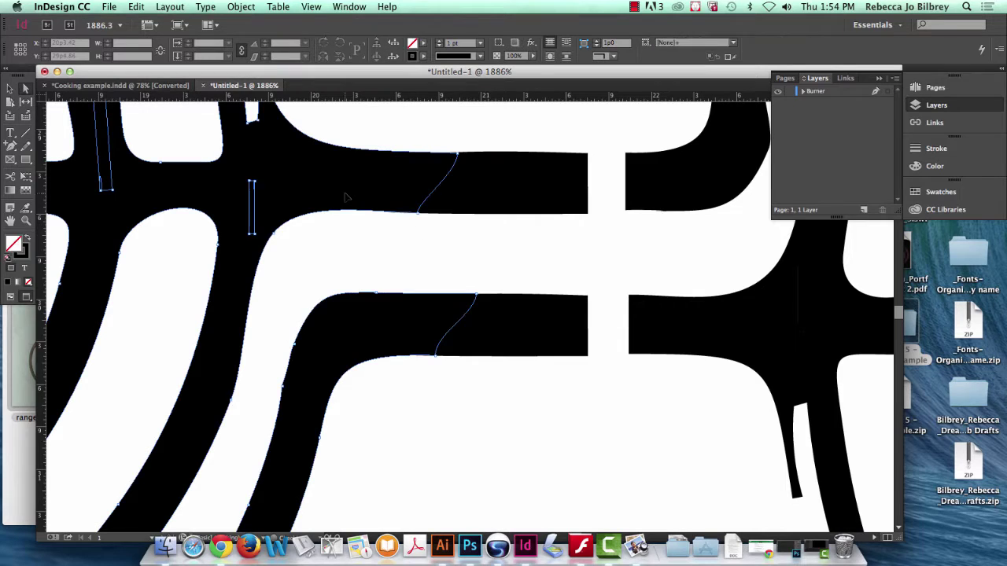
pyautogui.click(332, 219)
pyautogui.click(419, 212)
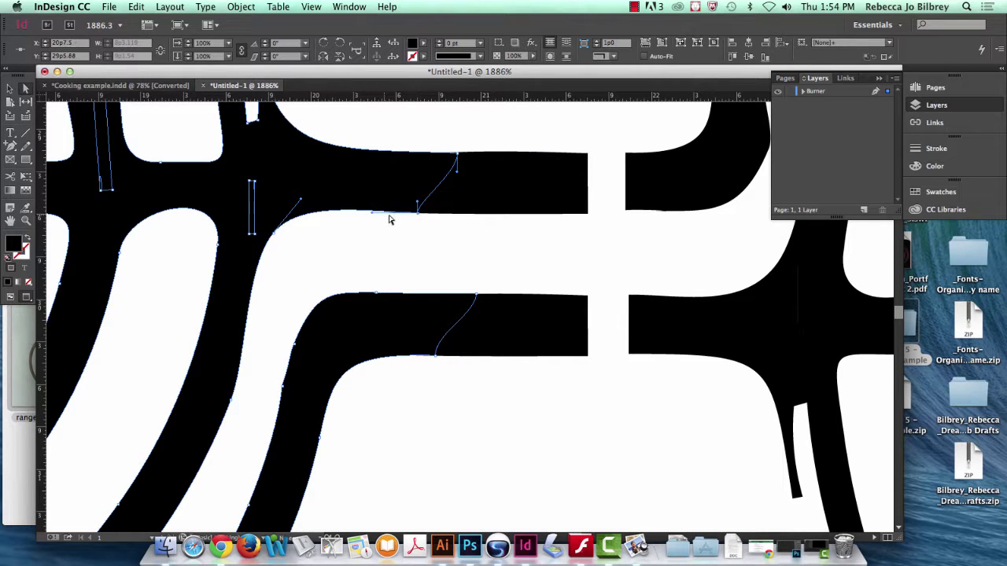
pyautogui.moveTo(373, 218); pyautogui.dragTo(338, 215)
pyautogui.click(560, 479)
# Straighten the lower bar's join with a small anchor move, then fit the page in the window.
pyautogui.click(472, 299)
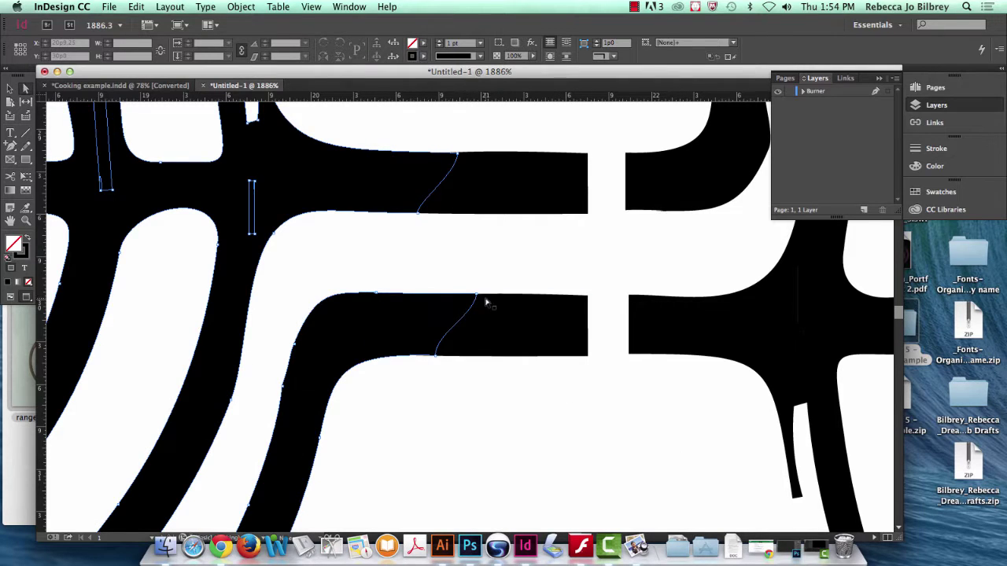
pyautogui.click(478, 298)
pyautogui.moveTo(477, 299); pyautogui.dragTo(478, 299)
pyautogui.click(526, 391)
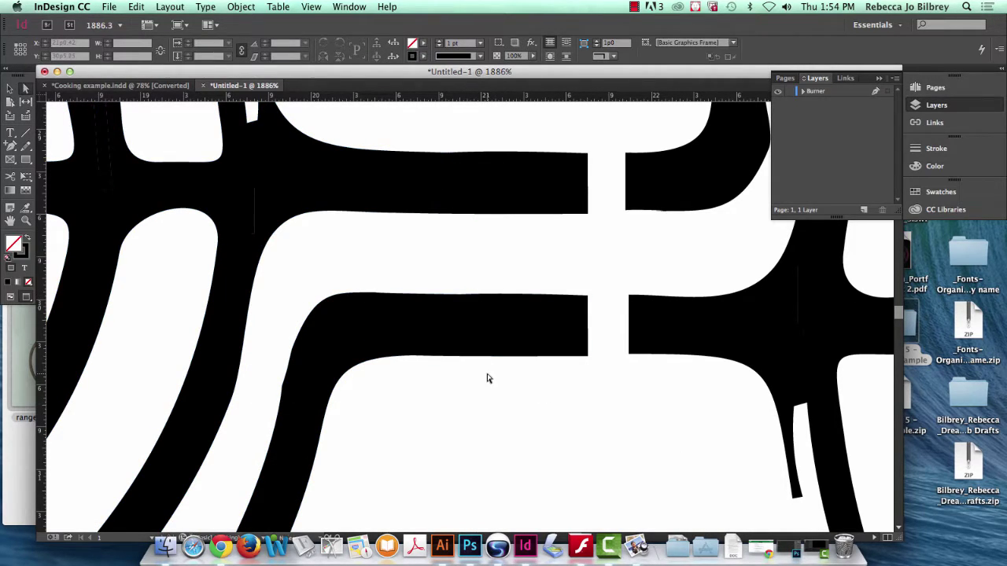
pyautogui.press('super+0')
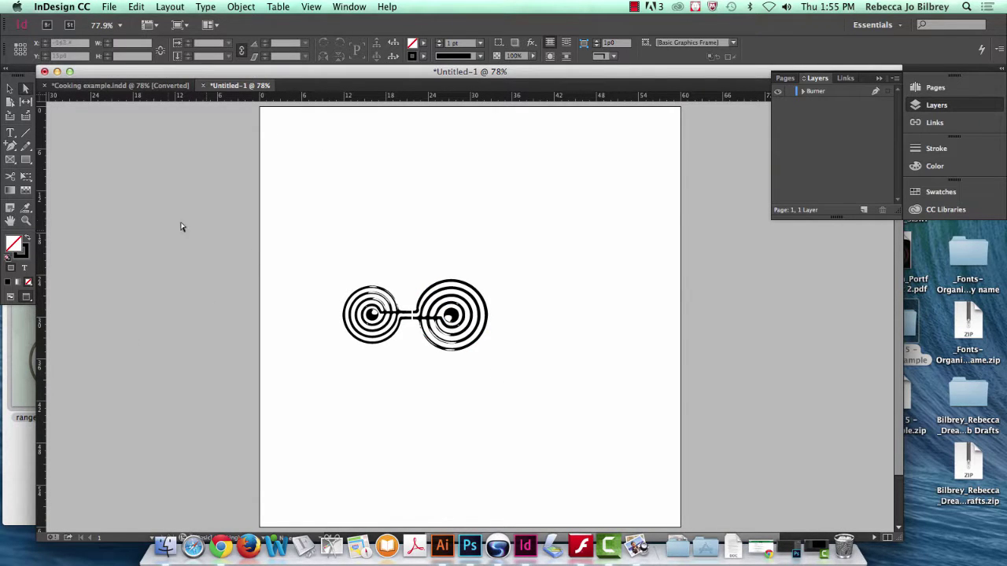
# Fit the page, marquee-select then deselect the spiral artwork, and zoom around both spirals.
pyautogui.moveTo(319, 235); pyautogui.dragTo(551, 397)
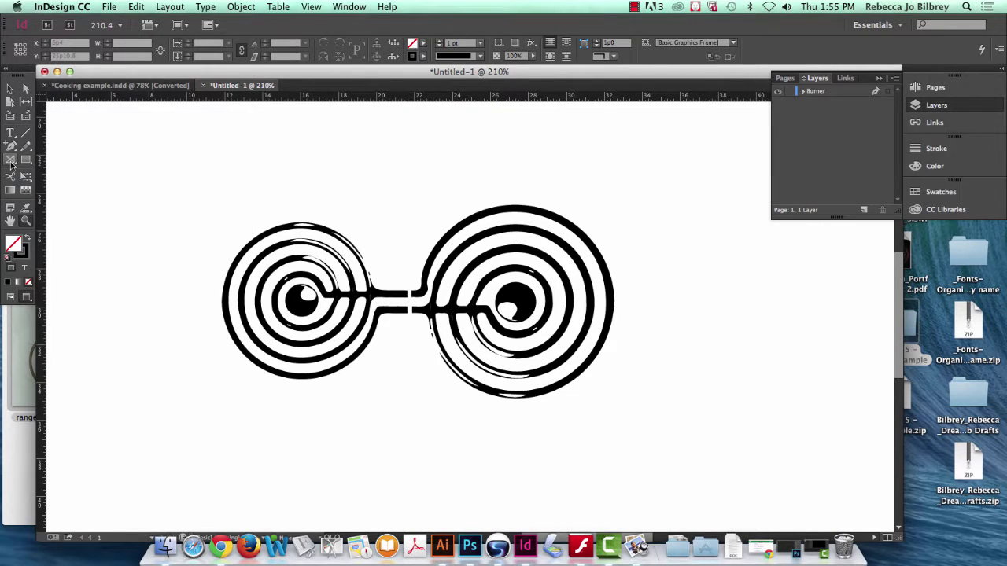
pyautogui.press('super+0')
pyautogui.click(9, 88)
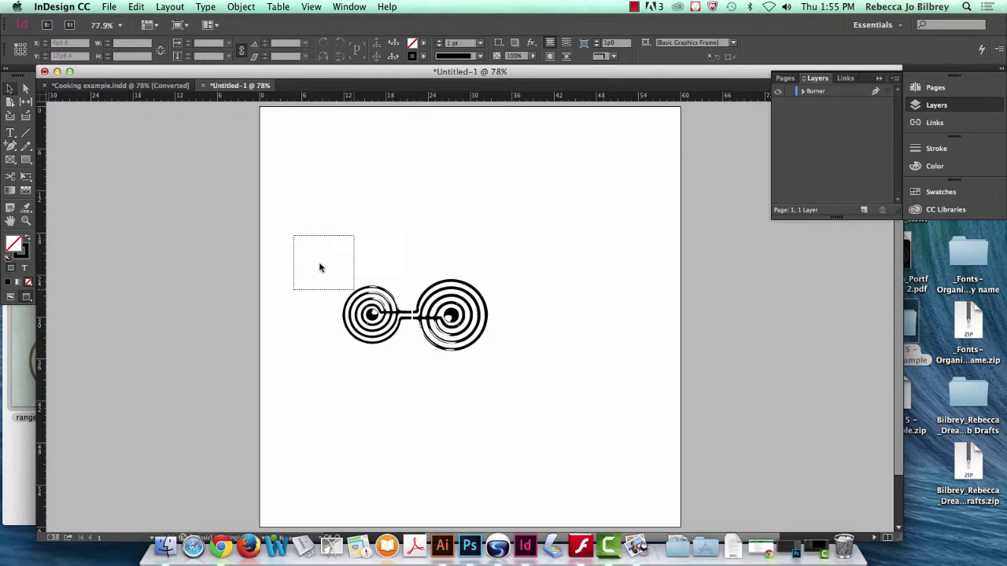
pyautogui.moveTo(319, 269); pyautogui.dragTo(564, 414)
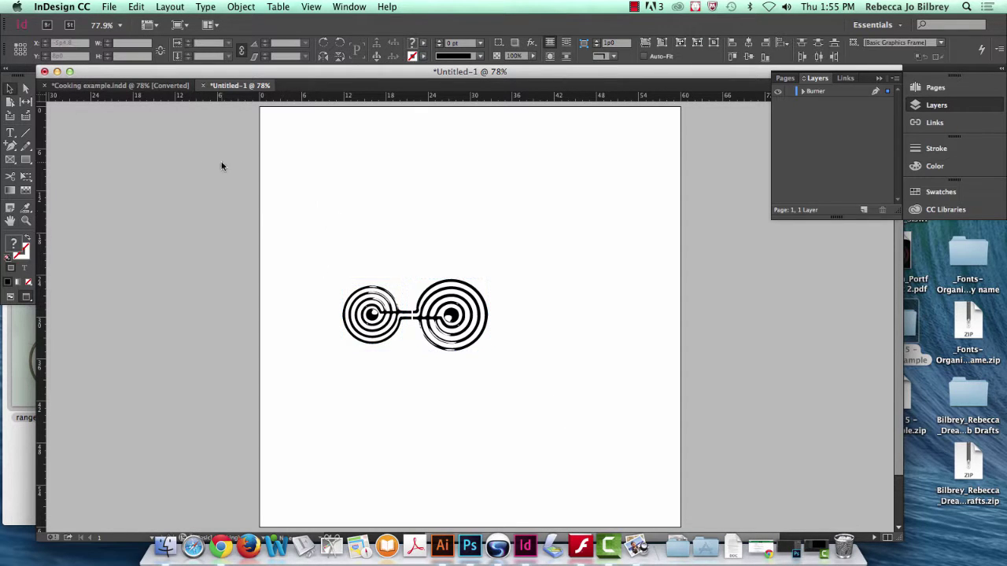
pyautogui.moveTo(396, 315); pyautogui.dragTo(551, 420)
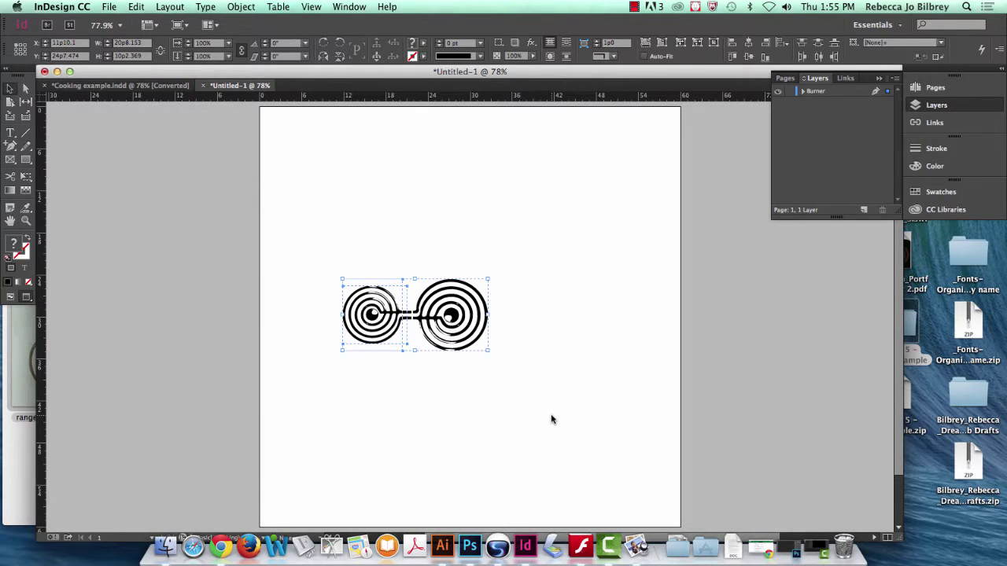
pyautogui.click(442, 251)
pyautogui.press('z')
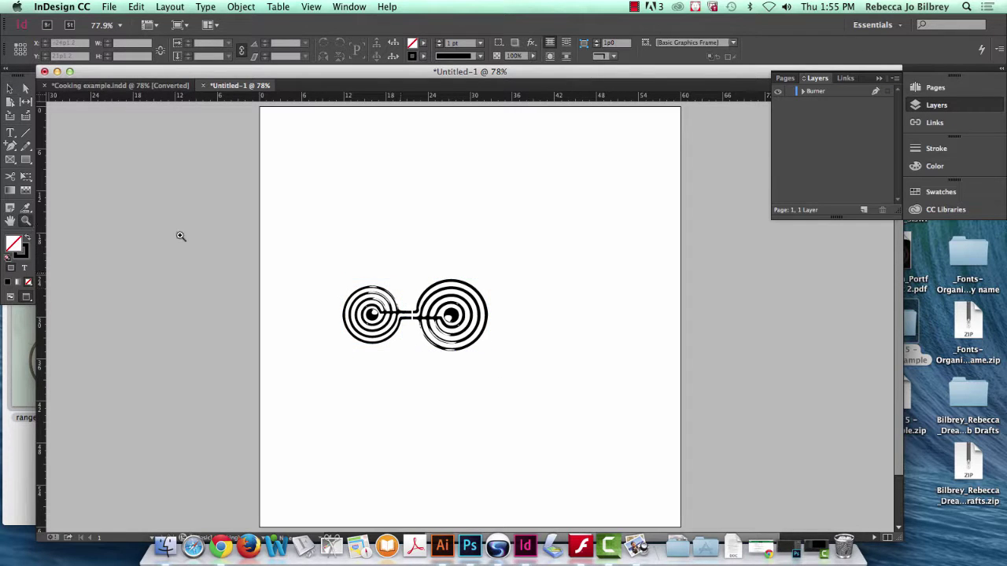
pyautogui.moveTo(352, 271); pyautogui.dragTo(515, 392)
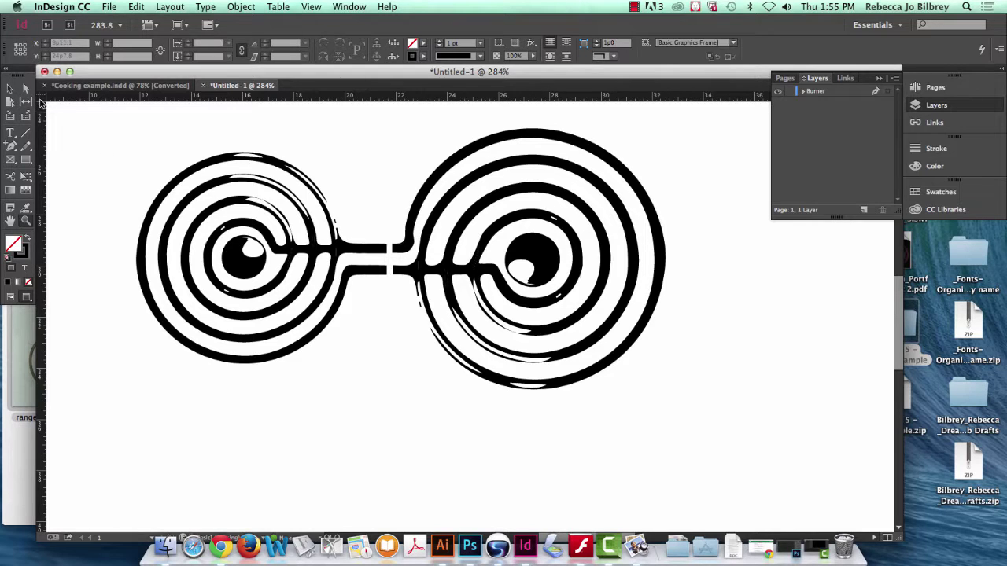
# Select the right spiral's inner black dot and zoom in to inspect it.
pyautogui.click(537, 262)
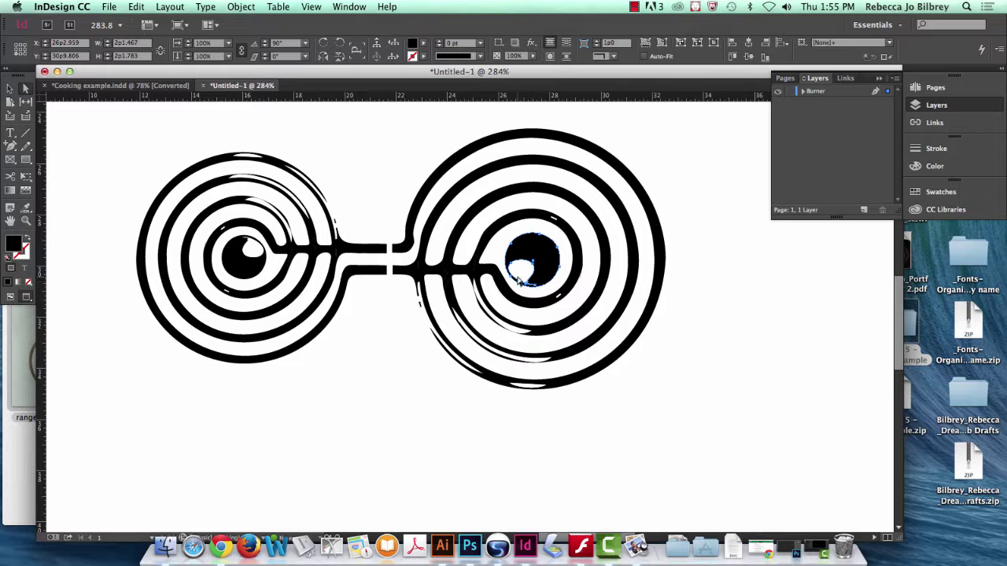
pyautogui.click(26, 221)
pyautogui.moveTo(477, 220); pyautogui.dragTo(602, 315)
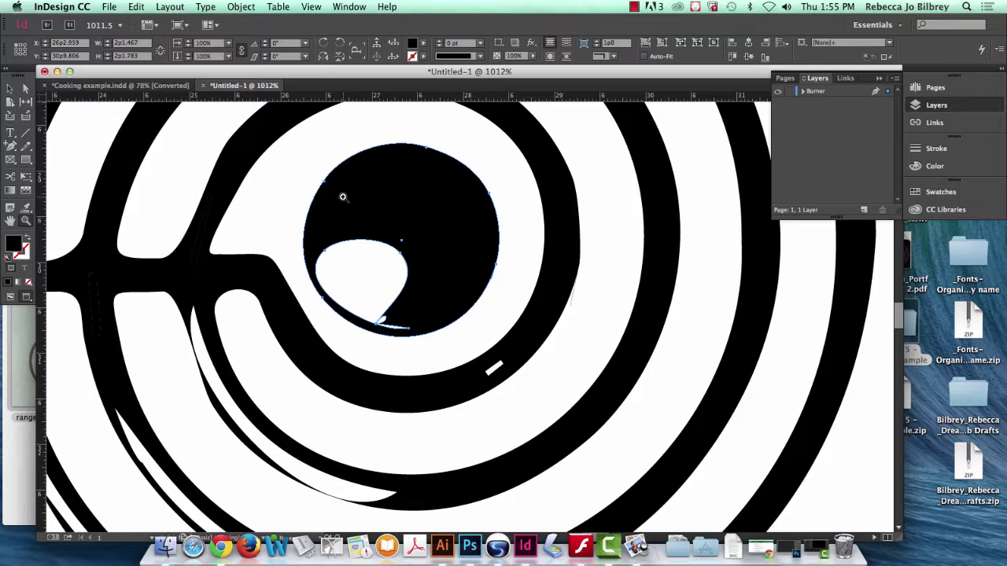
pyautogui.press('super+minus')
pyautogui.press('super+minus')
pyautogui.press('super+minus')
pyautogui.press('super+minus')
pyautogui.press('super+minus')
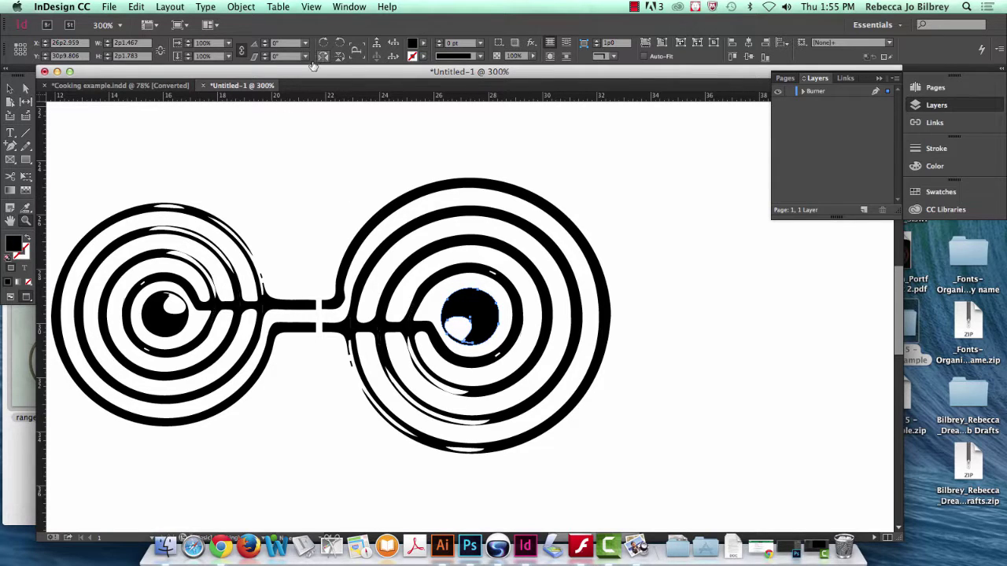
# Rotate the dot 90° counter-clockwise twice, nudge it right into the centre, and deselect.
pyautogui.click(340, 43)
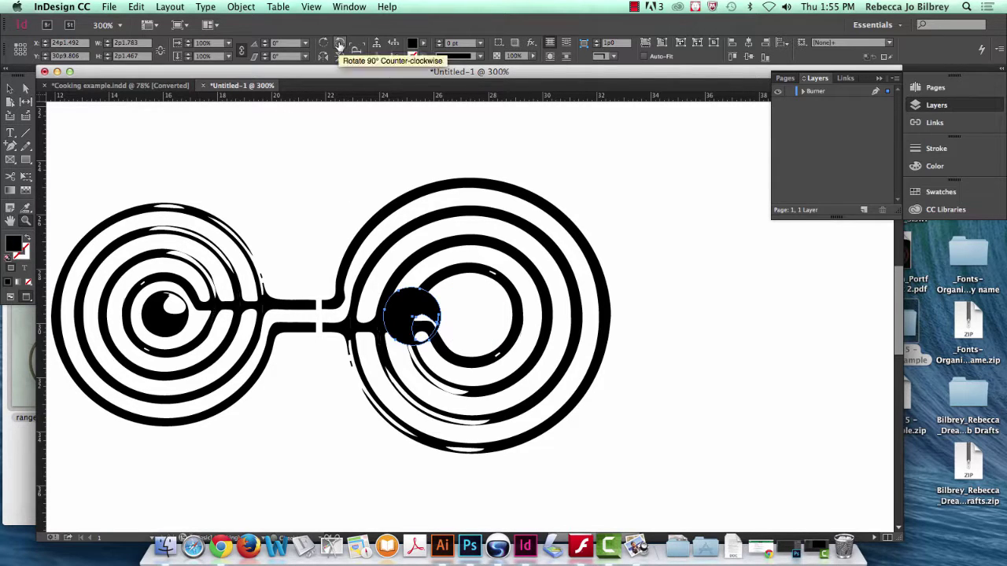
pyautogui.click(340, 44)
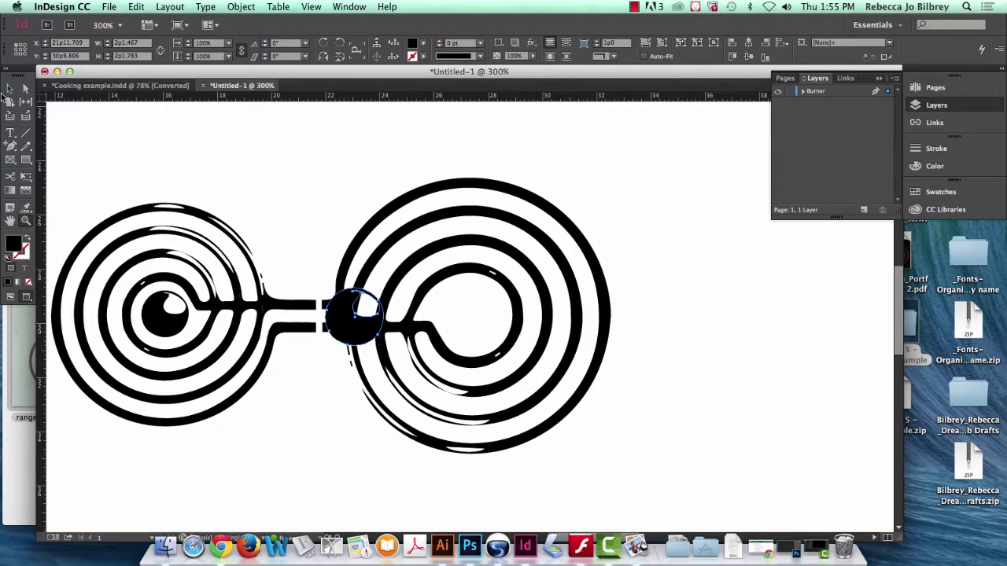
pyautogui.press('Right')
pyautogui.press('Right')
pyautogui.press('Right')
pyautogui.press('Right')
pyautogui.press('Right')
pyautogui.press('Right')
pyautogui.press('Right')
pyautogui.press('Right')
pyautogui.press('Right')
pyautogui.press('Right')
pyautogui.press('Right')
pyautogui.press('Right')
pyautogui.press('Right')
pyautogui.press('Right')
pyautogui.press('Right')
pyautogui.press('Right')
pyautogui.press('Right')
pyautogui.press('Right')
pyautogui.press('Right')
pyautogui.press('Right')
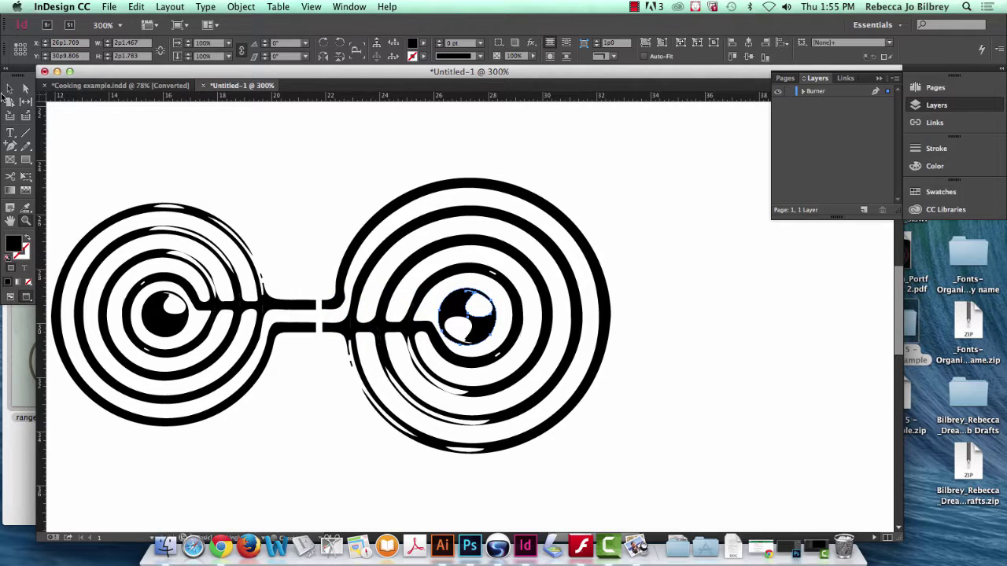
pyautogui.press('Right')
pyautogui.press('Right')
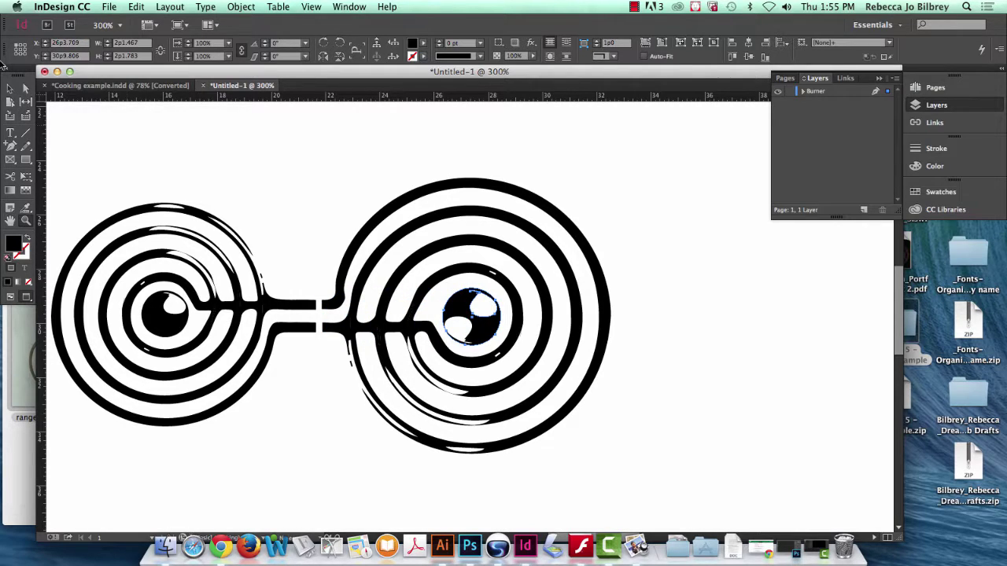
pyautogui.click(26, 89)
pyautogui.click(311, 459)
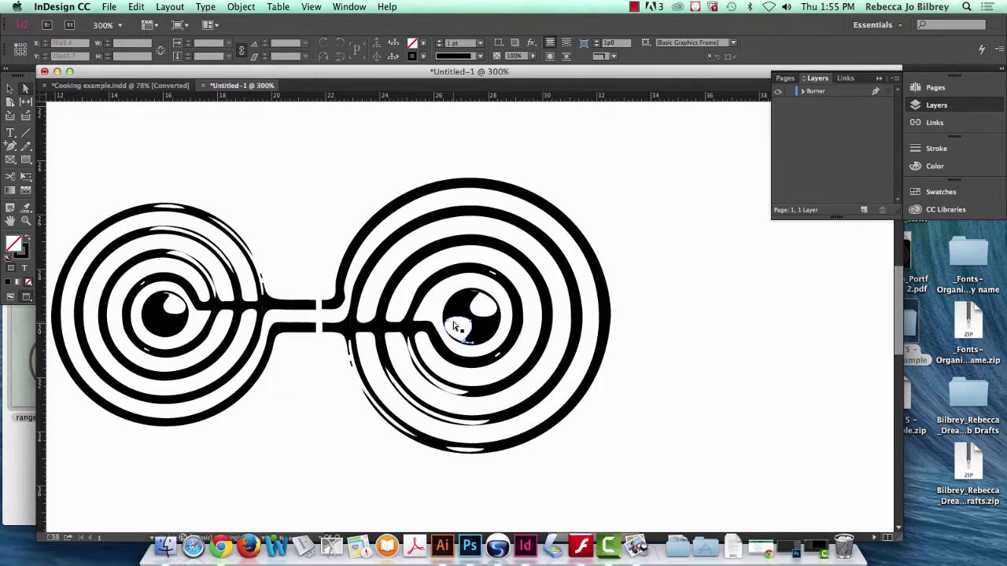
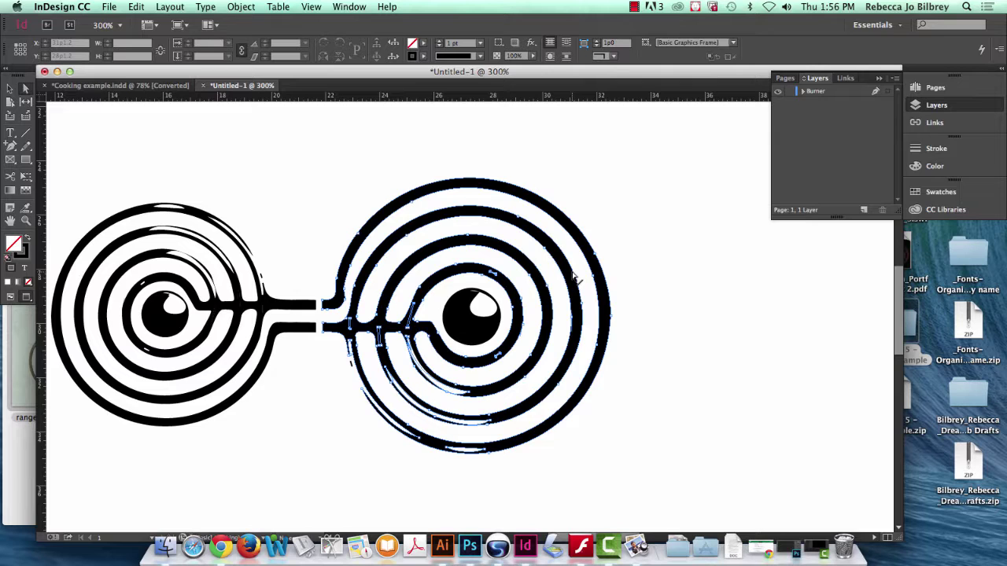
# Fit the page in the window, then marquee-select both spiral burners and group them with Cmd+G.
pyautogui.press('super+0')
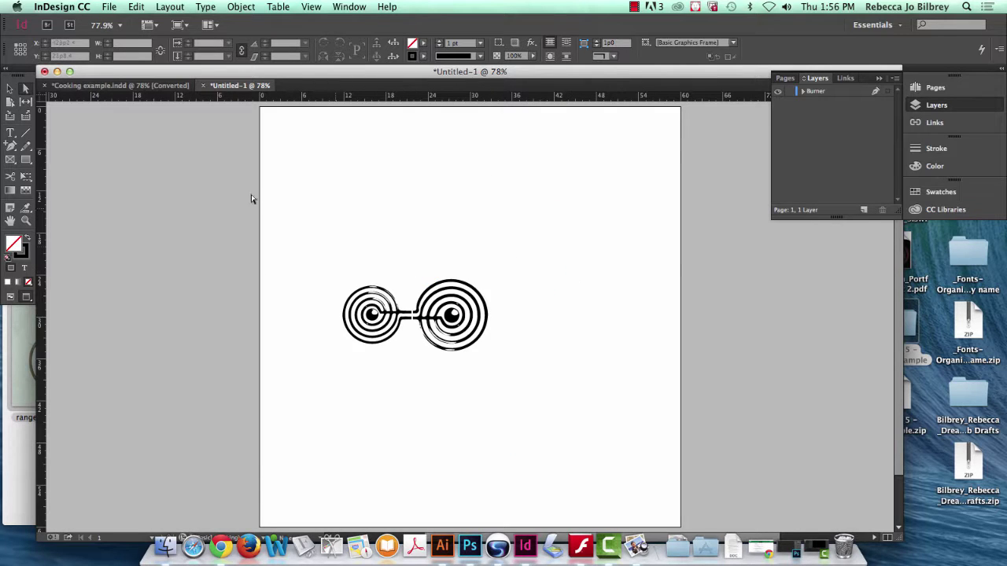
pyautogui.press('v')
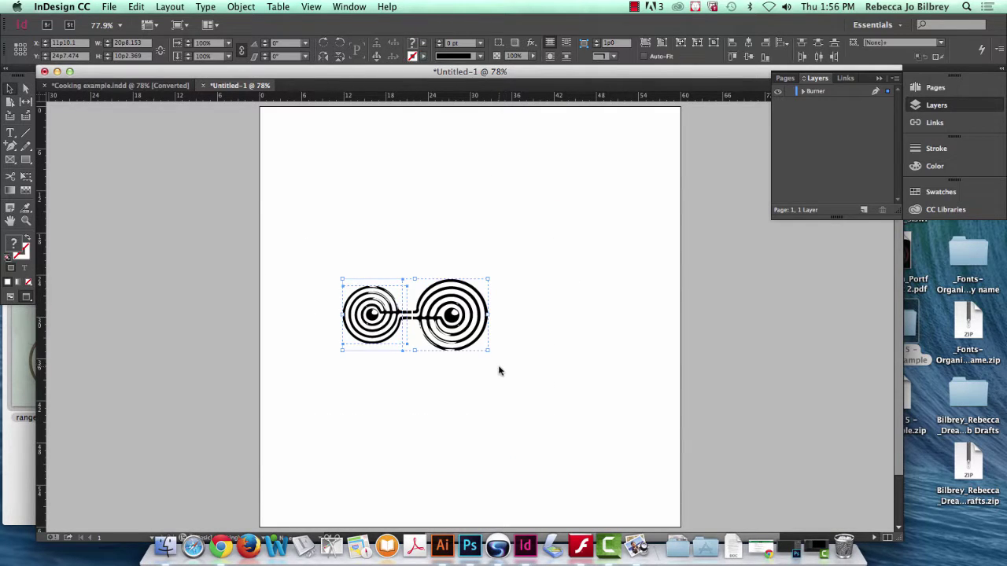
pyautogui.moveTo(300, 237); pyautogui.dragTo(537, 399)
pyautogui.click(461, 335)
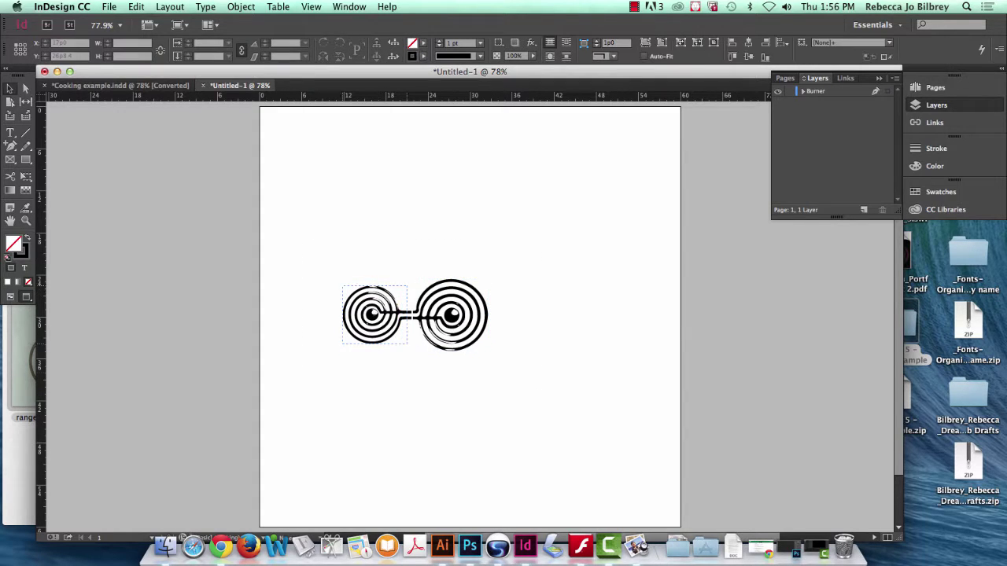
pyautogui.moveTo(380, 301); pyautogui.dragTo(504, 401)
pyautogui.press('super+z')
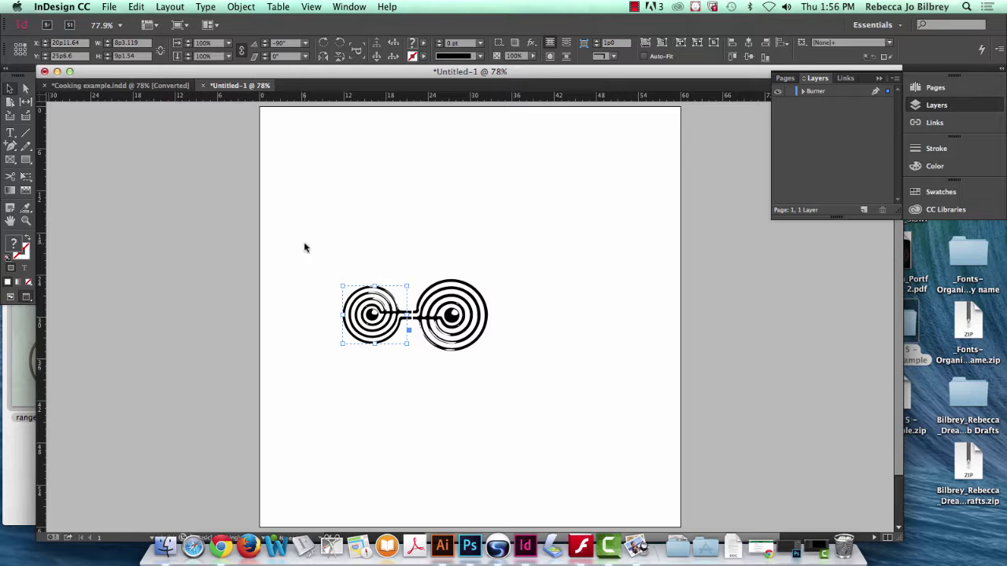
pyautogui.moveTo(305, 243); pyautogui.dragTo(541, 412)
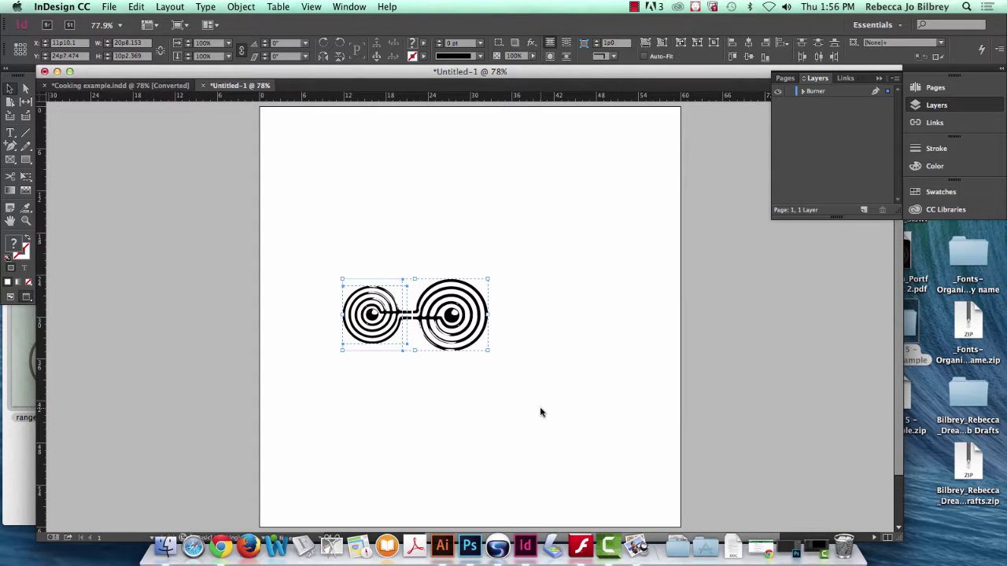
pyautogui.press('super+g')
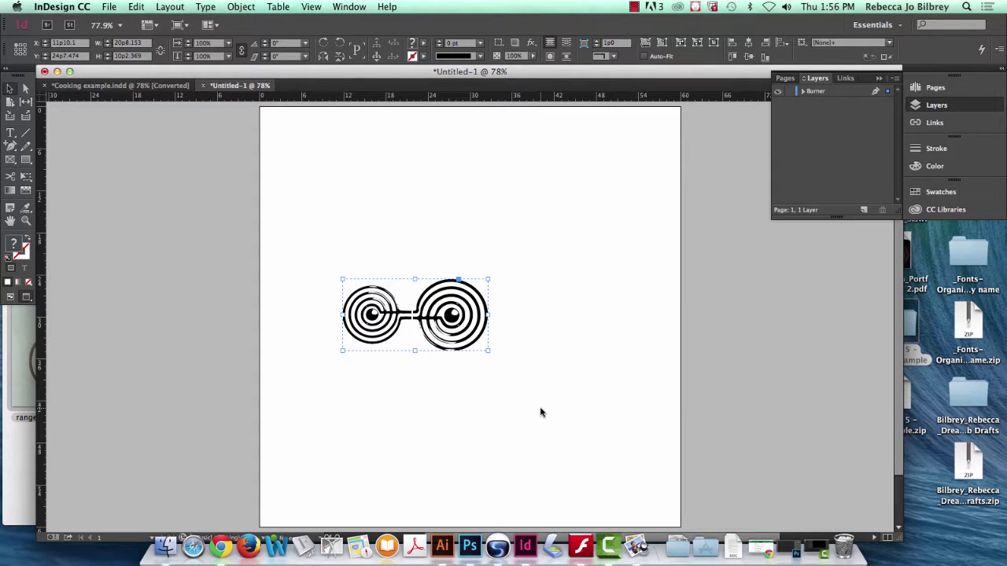
pyautogui.click(247, 7)
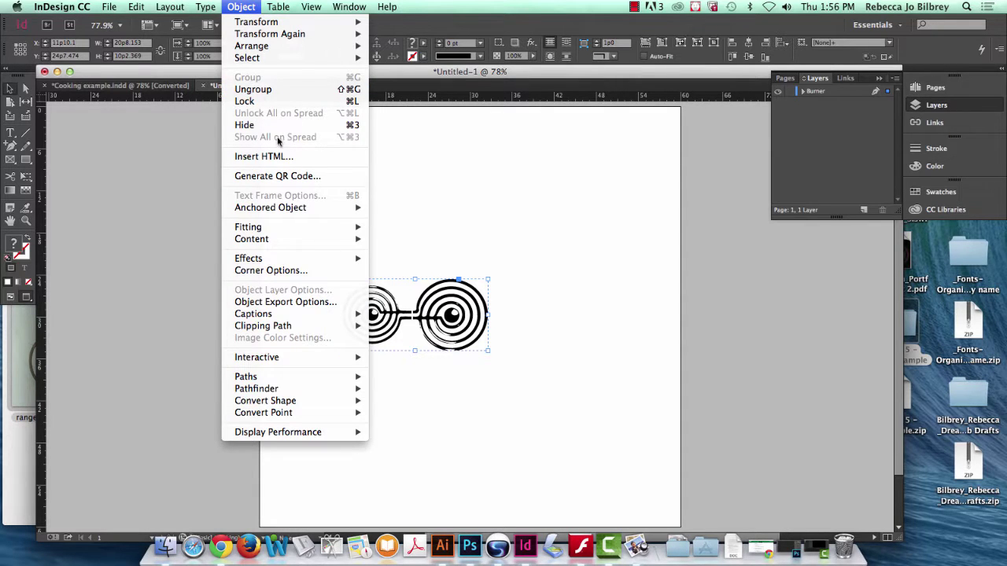
pyautogui.click(180, 409)
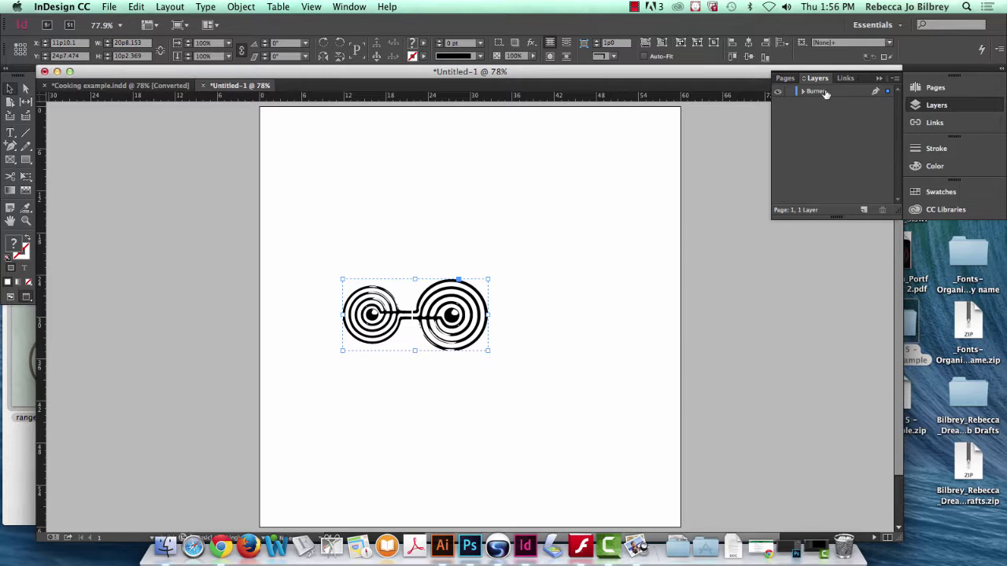
# Add a new Layer 2, nudge the spiral group right, and draw a text frame above it.
pyautogui.click(863, 211)
pyautogui.moveTo(460, 319); pyautogui.dragTo(510, 323)
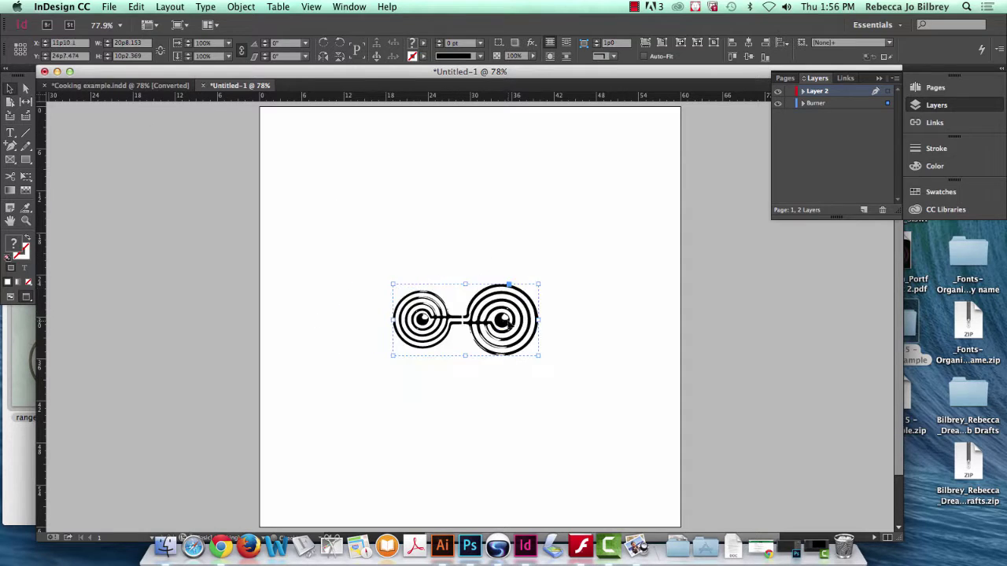
pyautogui.click(11, 132)
pyautogui.moveTo(351, 164); pyautogui.dragTo(543, 227)
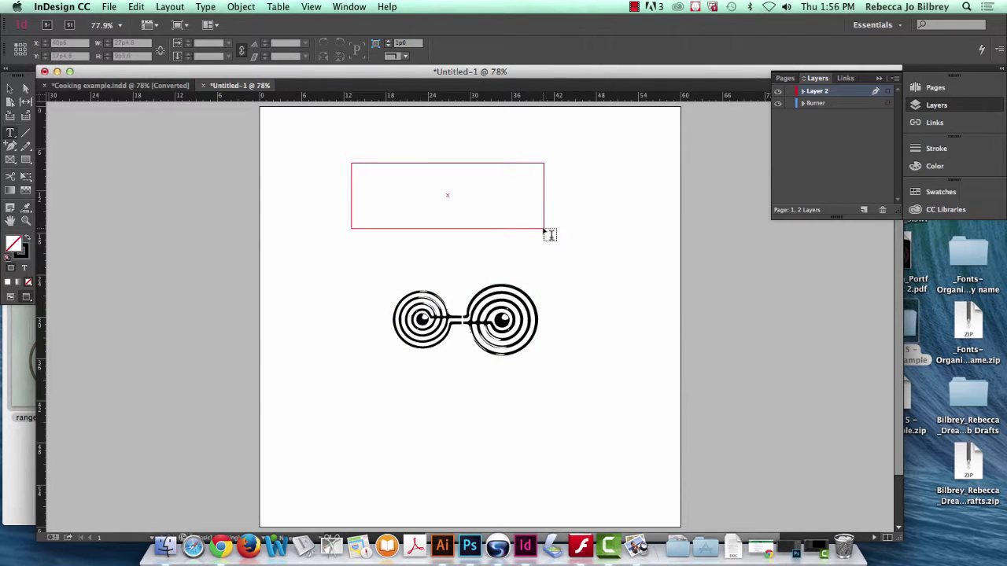
# Type 'Cooking', enlarge it to 48 pt, and shrink the frame to fit the word.
pyautogui.write('Coo')
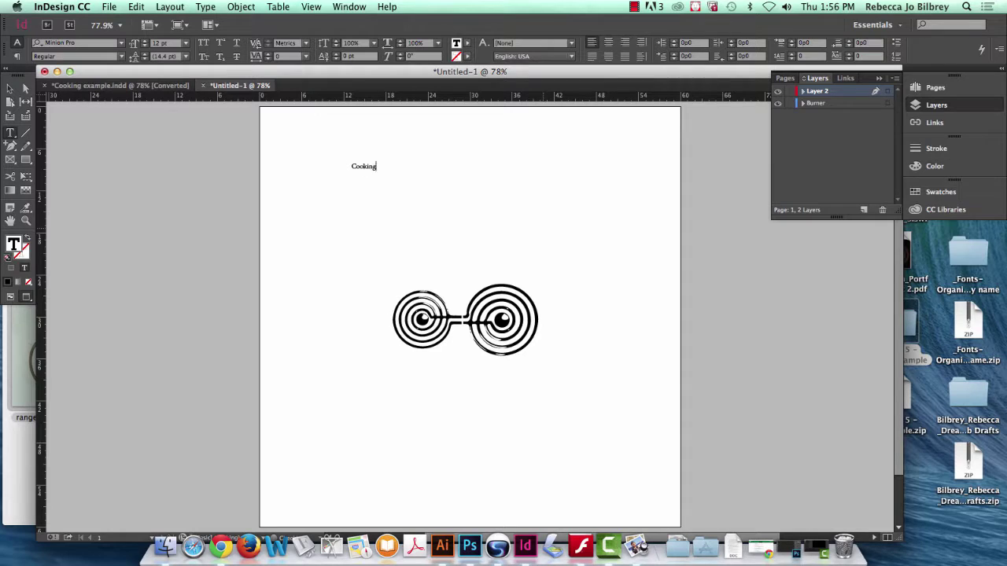
pyautogui.write('king')
pyautogui.press('super+a')
pyautogui.press('super+shift+period')
pyautogui.press('super+shift+period')
pyautogui.press('super+shift+period')
pyautogui.press('super+shift+period')
pyautogui.press('super+shift+period')
pyautogui.press('super+shift+period')
pyautogui.press('super+shift+period')
pyautogui.press('super+shift+period')
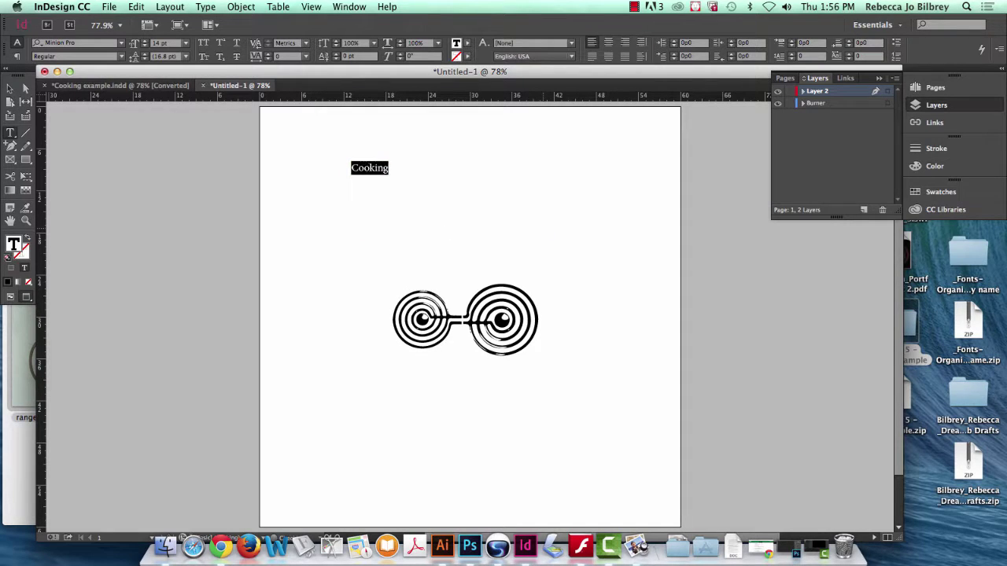
pyautogui.press('super+shift+period')
pyautogui.press('super+shift+period')
pyautogui.press('super+shift+period')
pyautogui.press('super+shift+period')
pyautogui.press('super+shift+period')
pyautogui.press('super+shift+period')
pyautogui.press('super+shift+period')
pyautogui.press('super+shift+period')
pyautogui.press('super+shift+period')
pyautogui.press('super+shift+period')
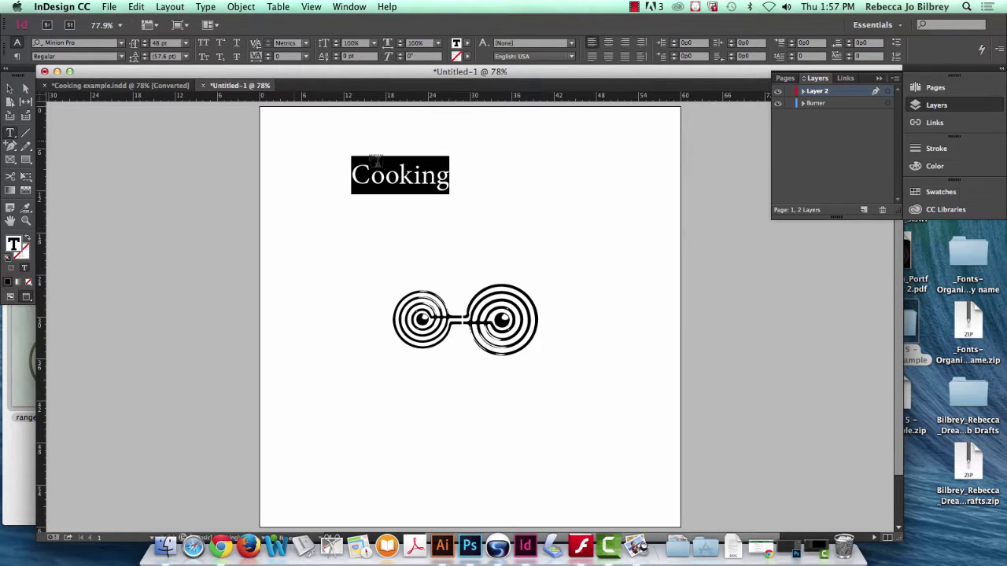
pyautogui.click(19, 87)
pyautogui.moveTo(544, 228); pyautogui.dragTo(458, 196)
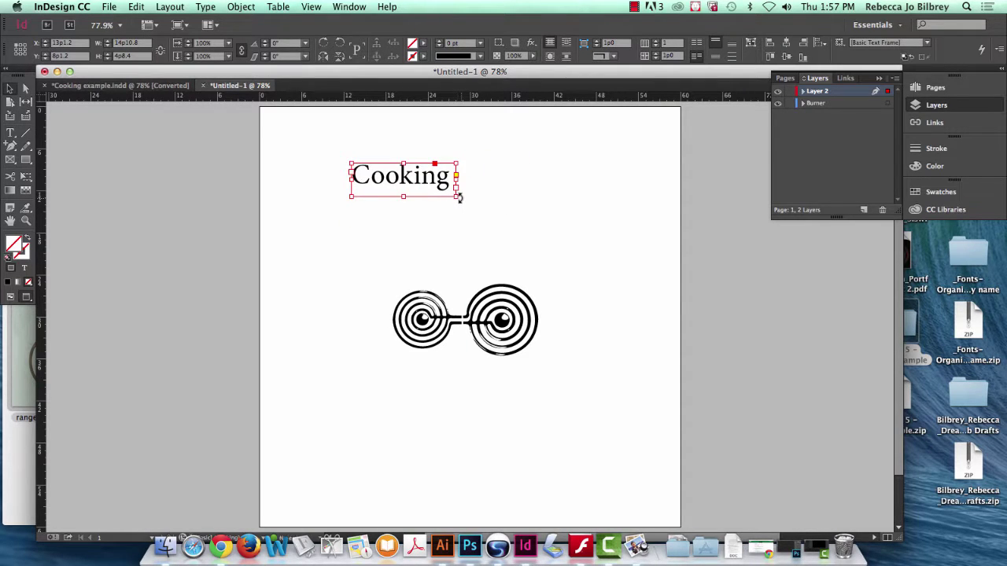
# Scale the Cooking frame proportionally to about 191 pt so it spans most of the page width.
pyautogui.moveTo(455, 179); pyautogui.dragTo(481, 198)
pyautogui.moveTo(621, 206); pyautogui.dragTo(549, 215)
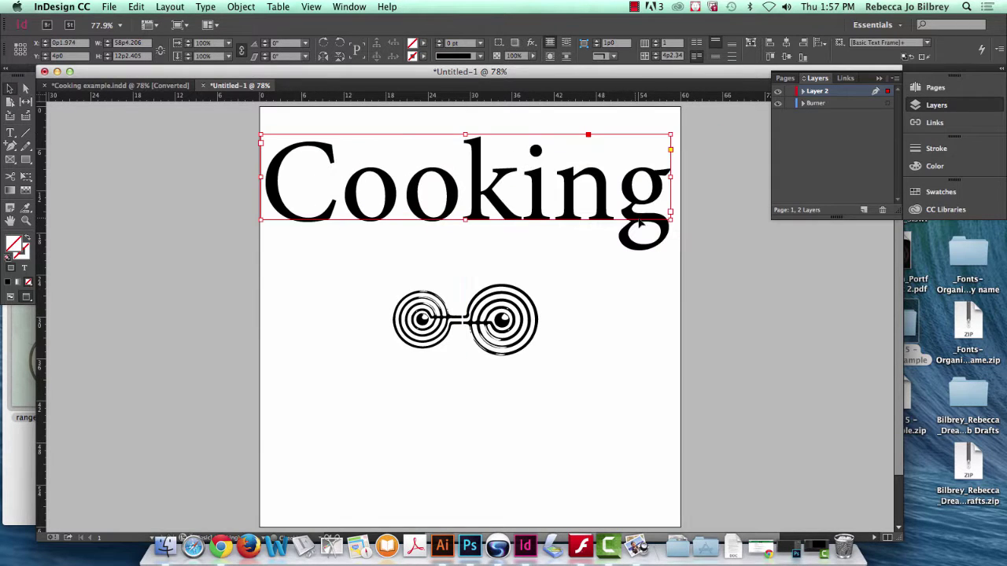
pyautogui.moveTo(671, 220); pyautogui.dragTo(575, 252)
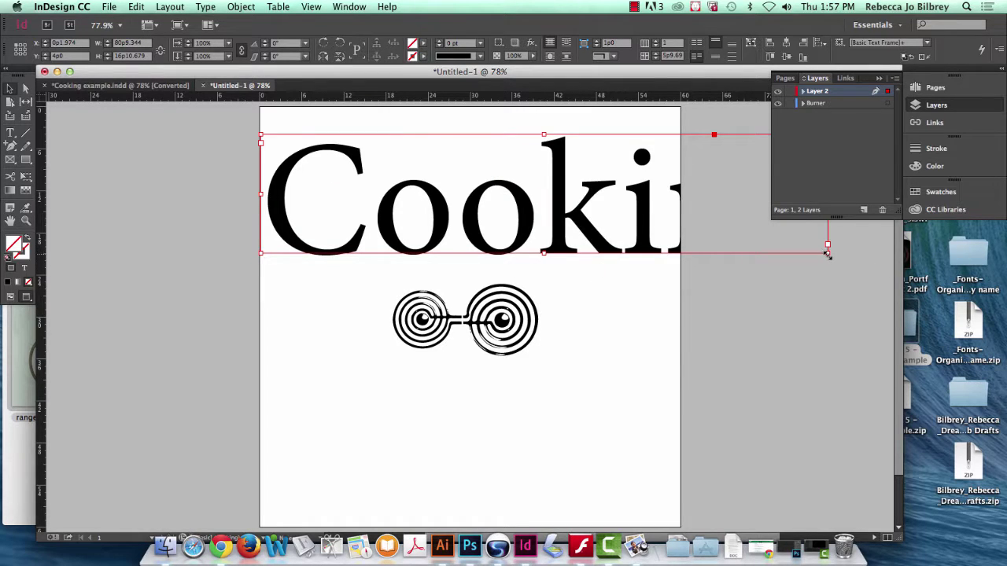
pyautogui.moveTo(827, 254); pyautogui.dragTo(603, 206)
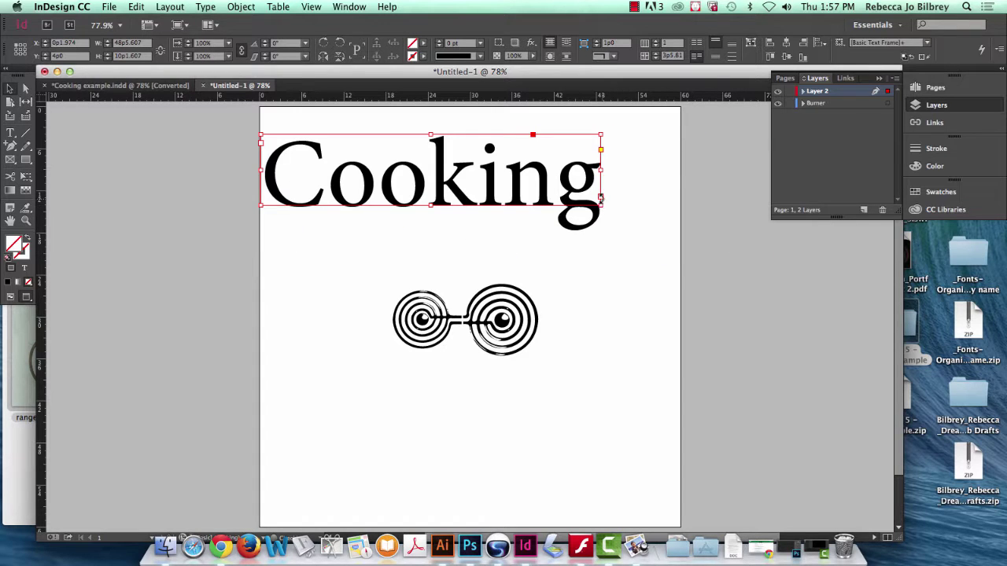
pyautogui.press('super+z')
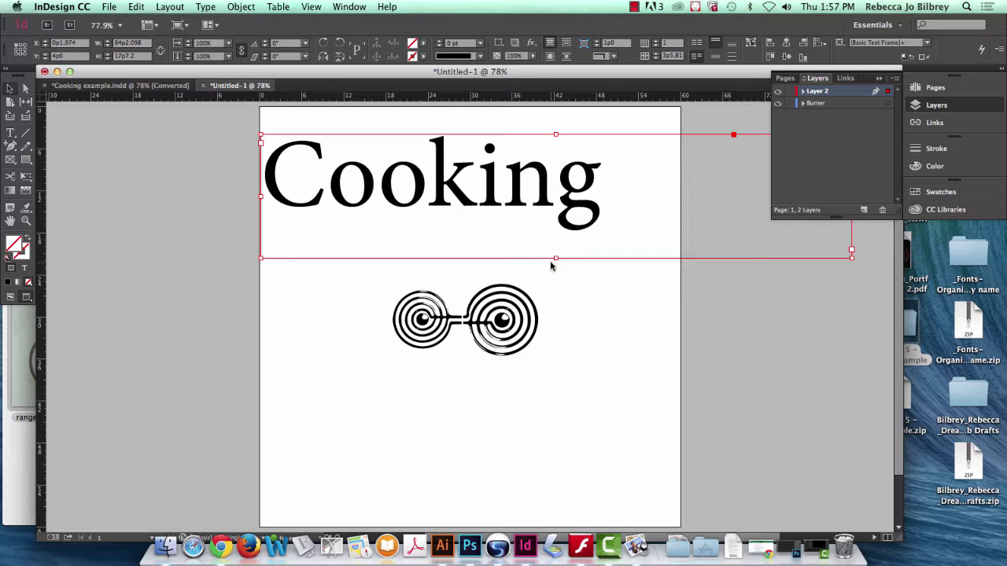
pyautogui.press('super+shift+z')
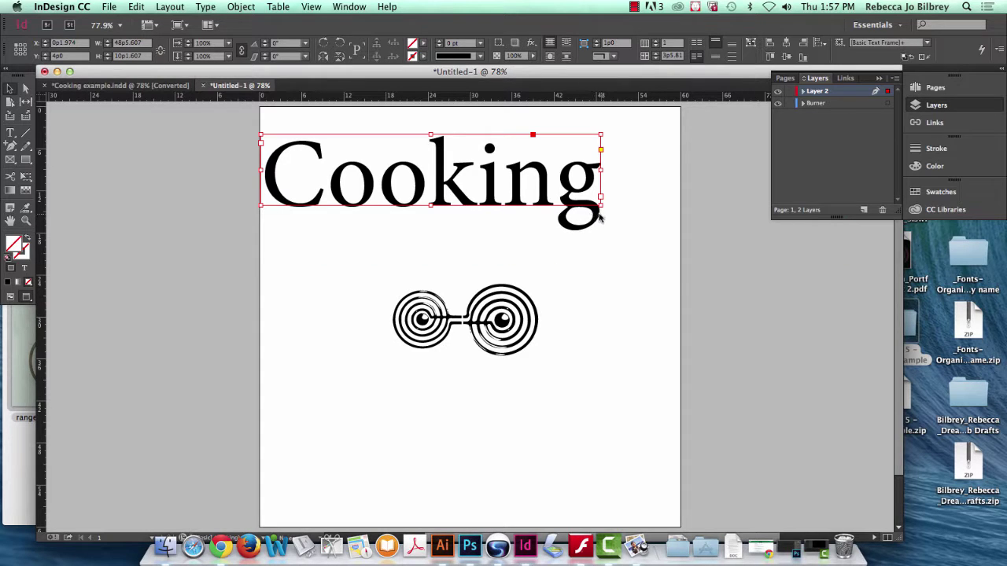
pyautogui.moveTo(601, 206); pyautogui.dragTo(482, 273)
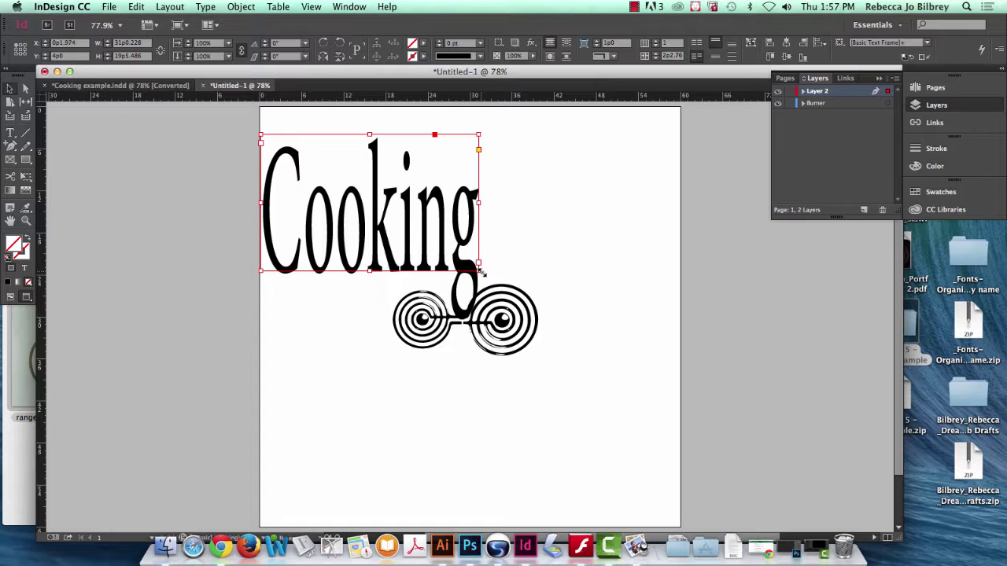
pyautogui.press('super+z')
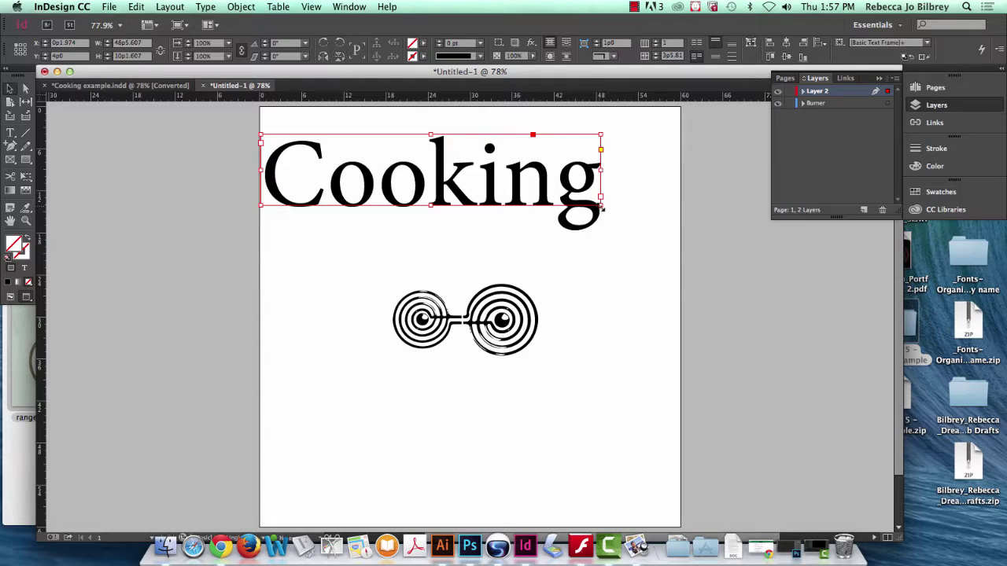
pyautogui.moveTo(601, 206); pyautogui.dragTo(634, 247)
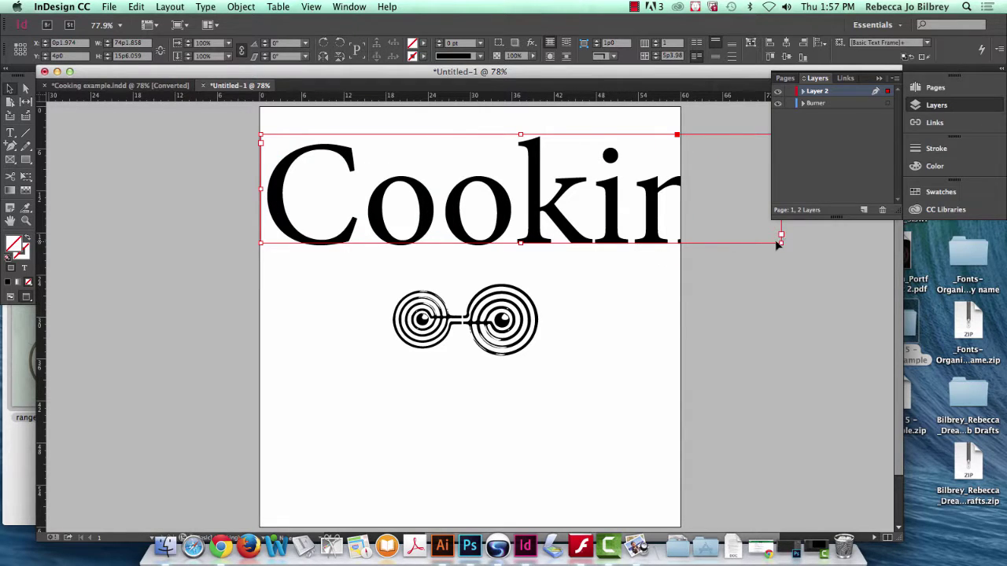
pyautogui.moveTo(782, 243); pyautogui.dragTo(652, 205)
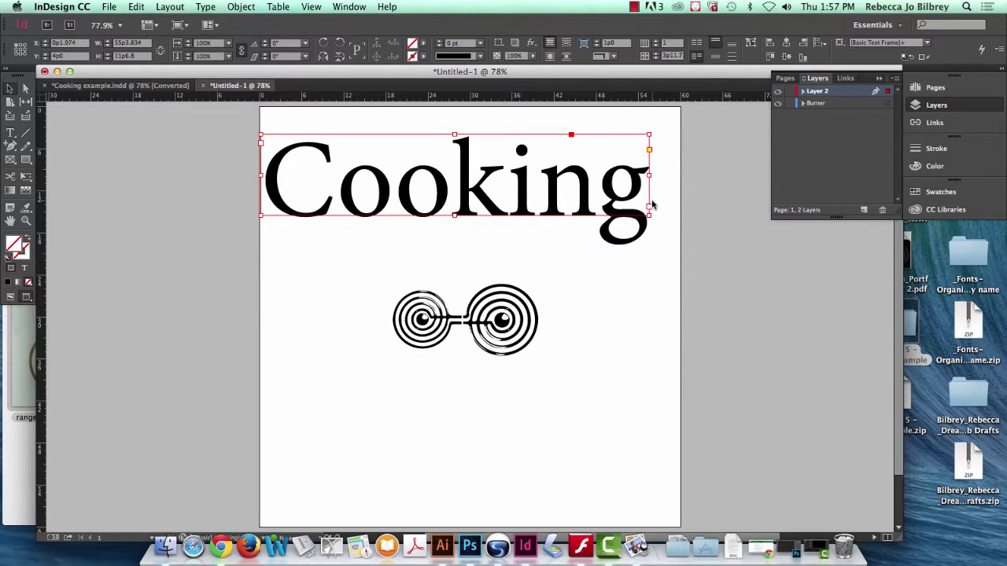
pyautogui.click(11, 132)
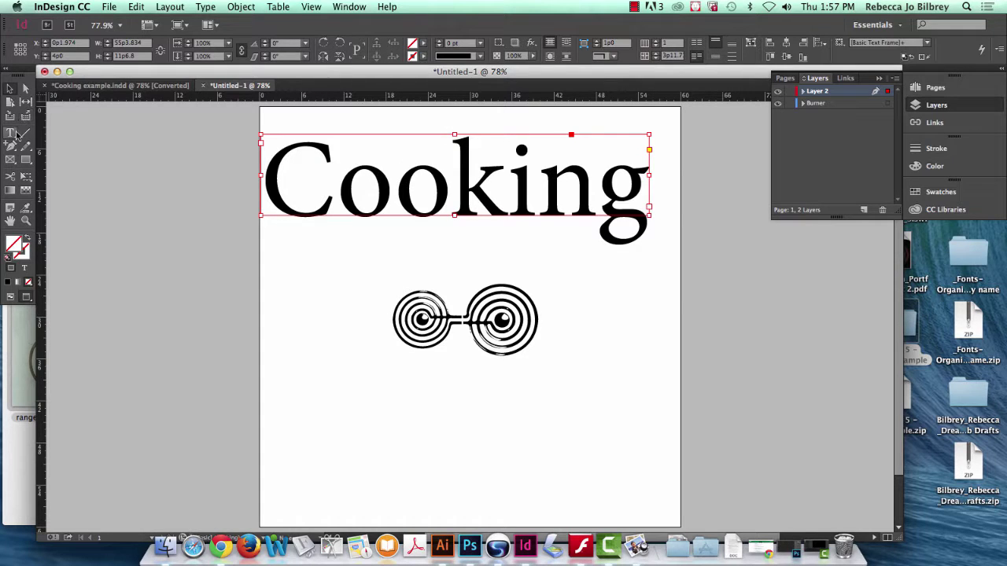
# Set the word Cooking in the Century Gothic font.
pyautogui.click(339, 172)
pyautogui.doubleClick(389, 186)
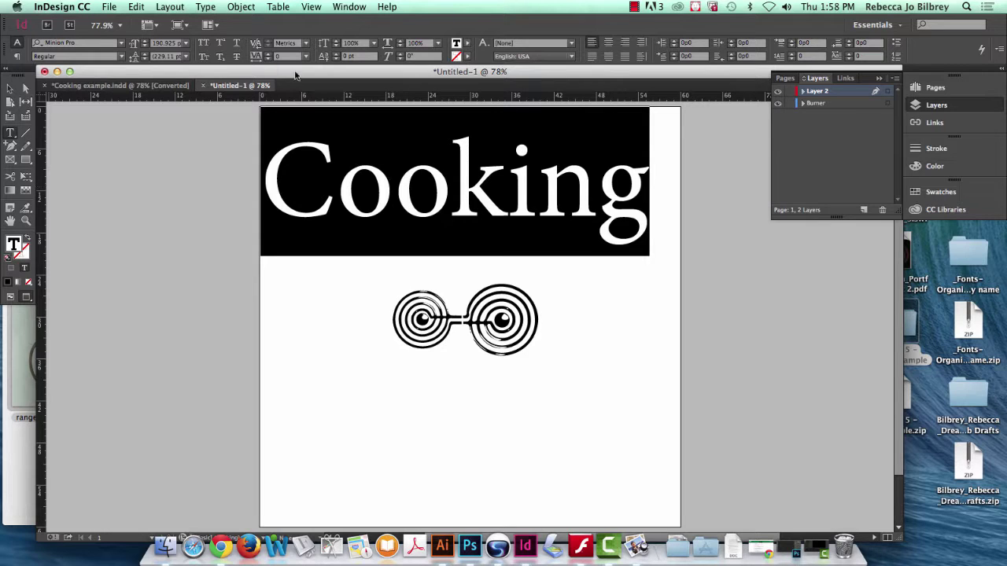
pyautogui.click(41, 43)
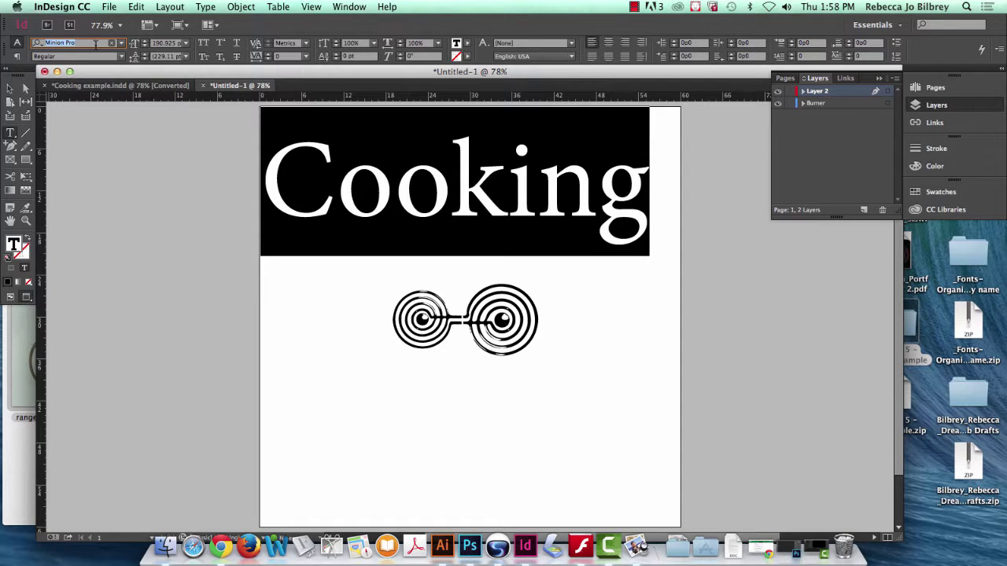
pyautogui.write('centu')
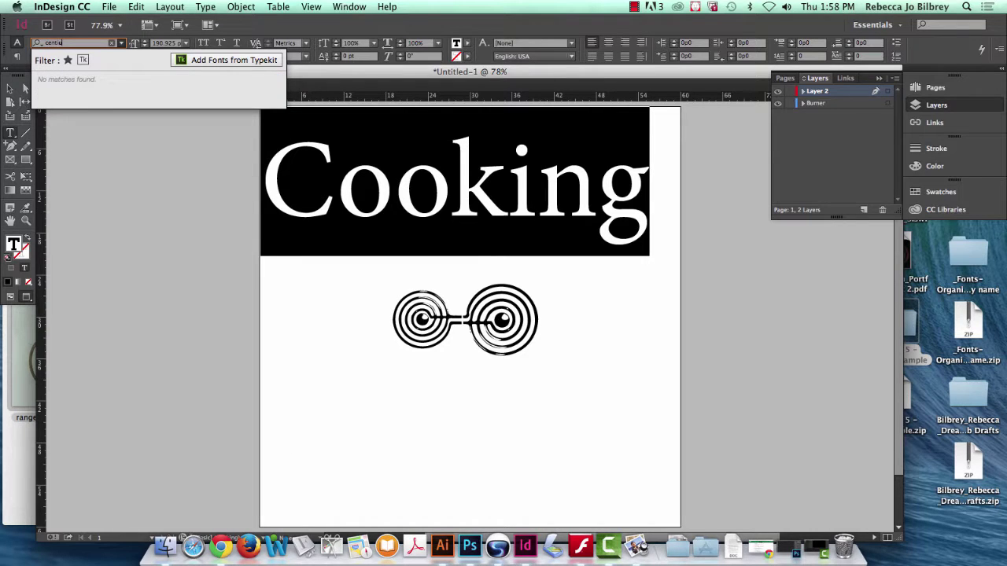
pyautogui.press('BackSpace')
pyautogui.press('BackSpace')
pyautogui.write('u')
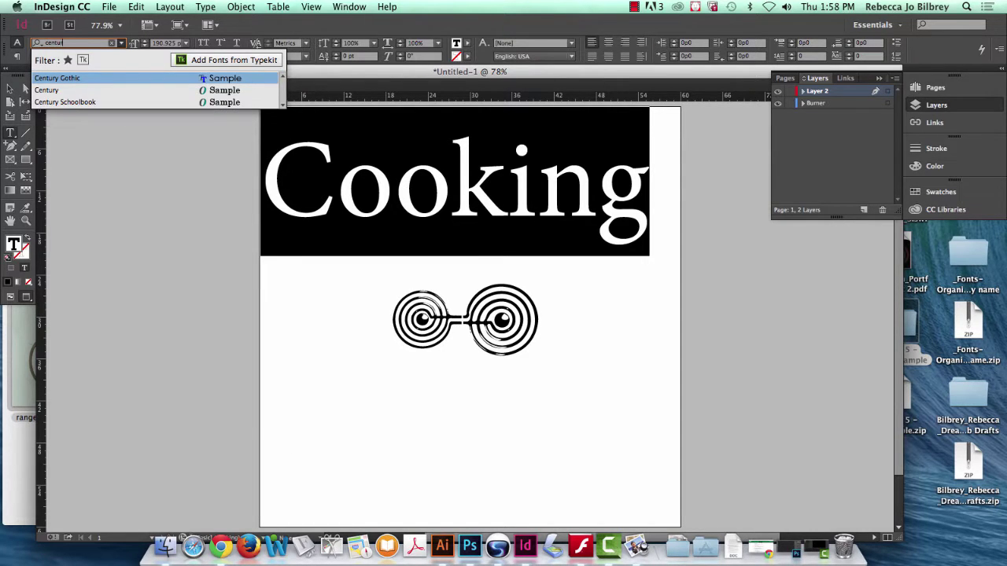
pyautogui.write('ry gothic')
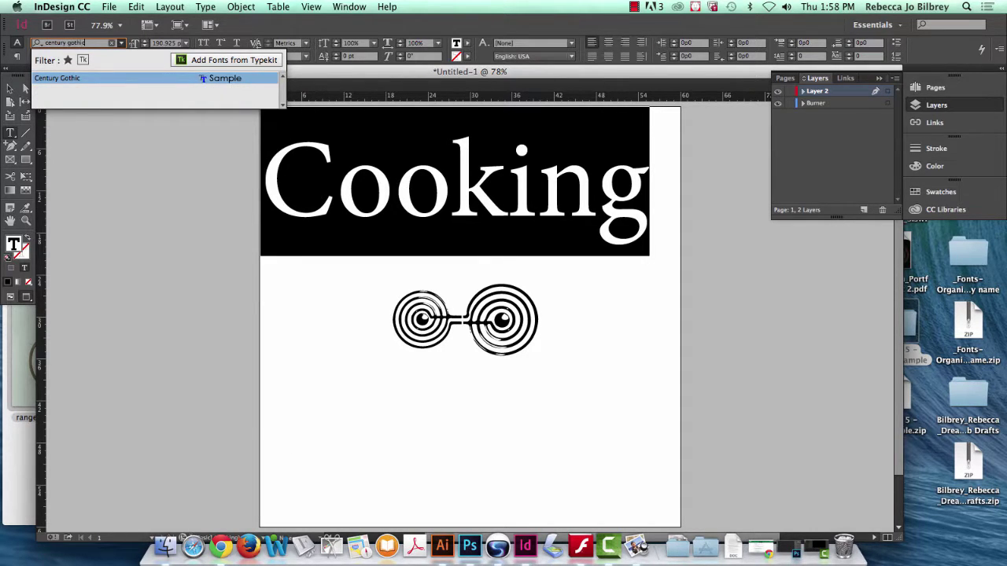
pyautogui.press('Return')
# Enlarge the overset frame, lower Cooking over the burners, and scale it to fit the page.
pyautogui.click(10, 89)
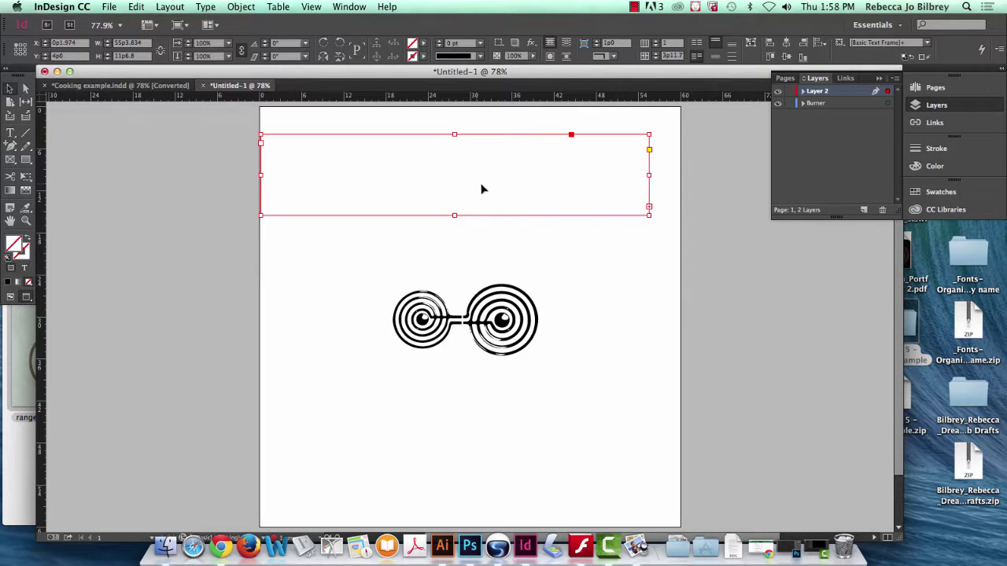
pyautogui.moveTo(650, 214); pyautogui.dragTo(749, 280)
pyautogui.moveTo(527, 194); pyautogui.dragTo(530, 284)
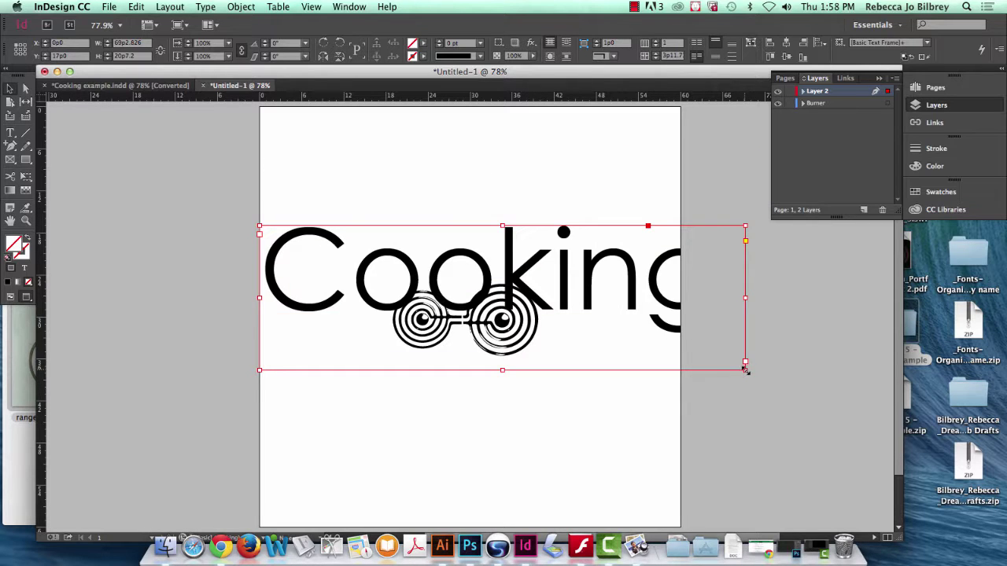
pyautogui.moveTo(746, 370); pyautogui.dragTo(614, 312)
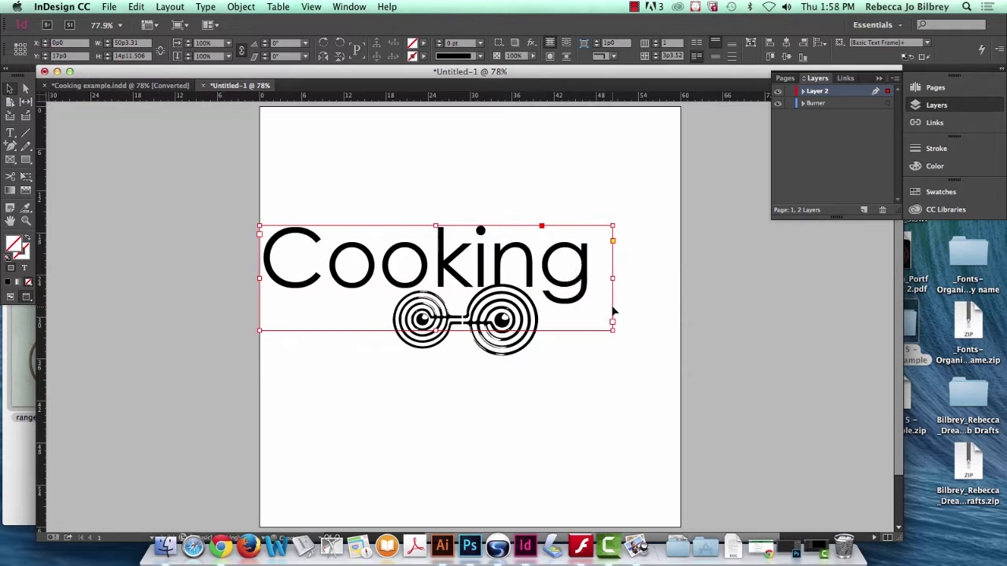
# Shrink the burner graphic and move it left, then enlarge Cooking and place it over the burners.
pyautogui.click(497, 346)
pyautogui.moveTo(528, 352); pyautogui.dragTo(433, 331)
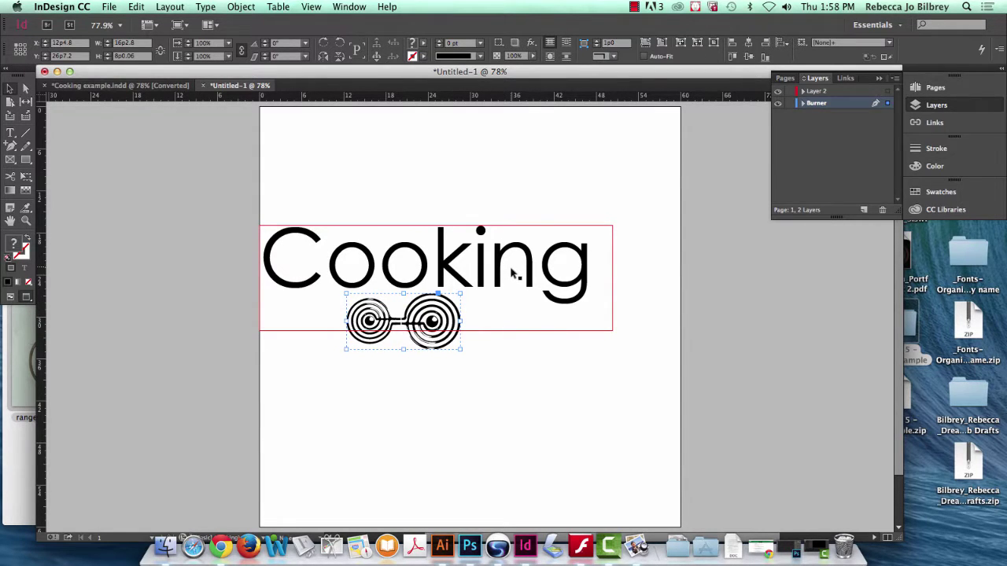
pyautogui.moveTo(512, 266); pyautogui.dragTo(546, 329)
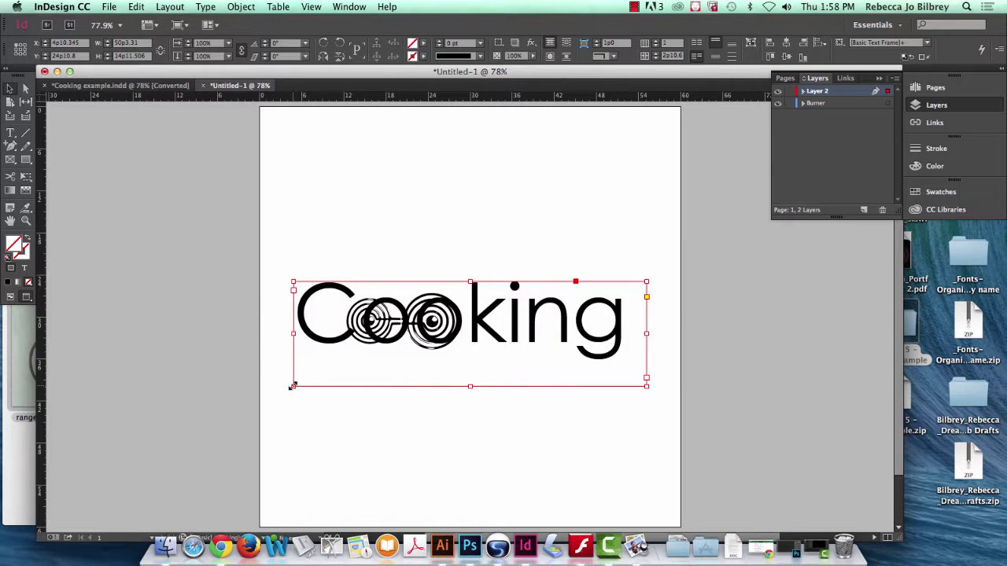
pyautogui.moveTo(292, 385); pyautogui.dragTo(258, 396)
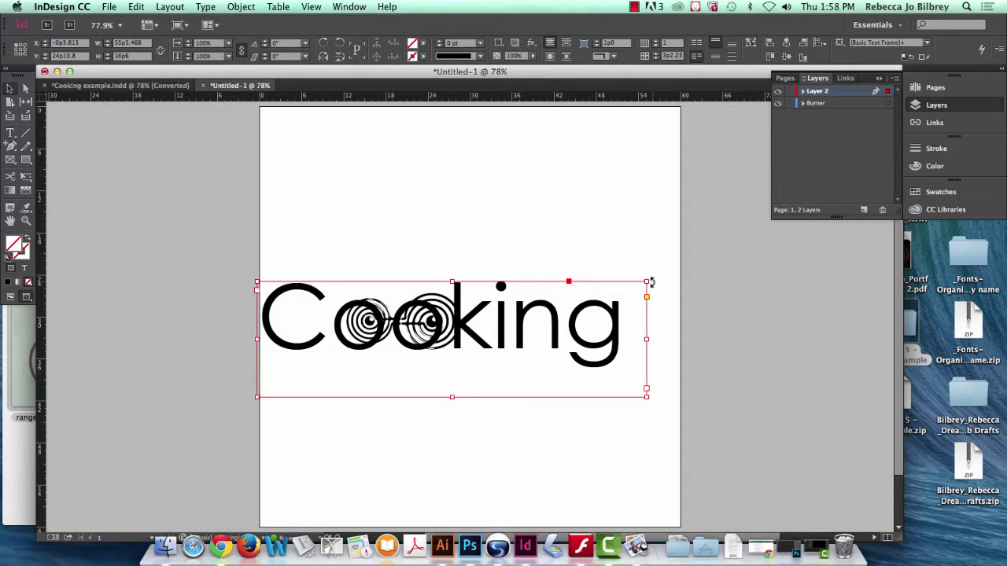
pyautogui.moveTo(651, 282); pyautogui.dragTo(680, 272)
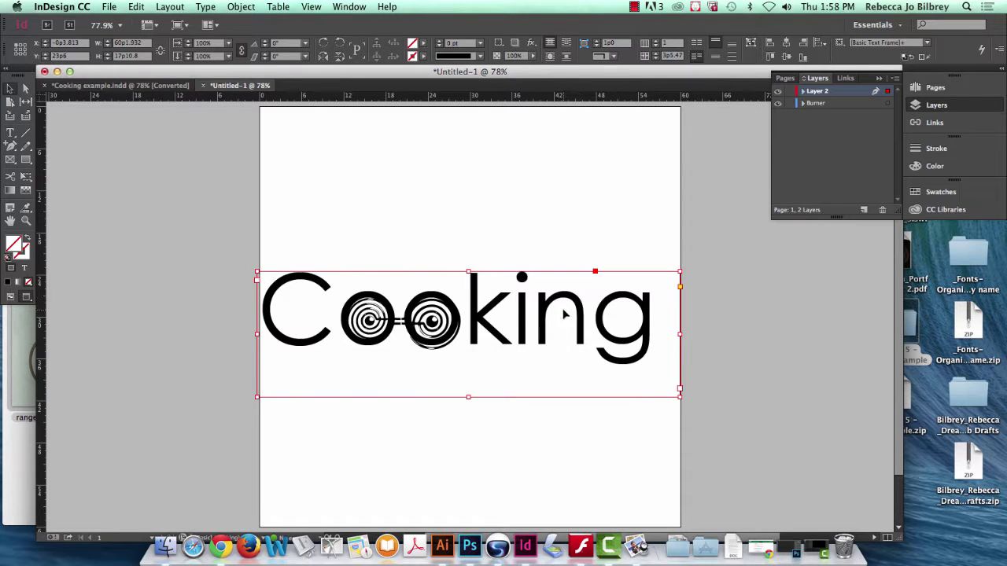
pyautogui.moveTo(563, 315); pyautogui.dragTo(566, 318)
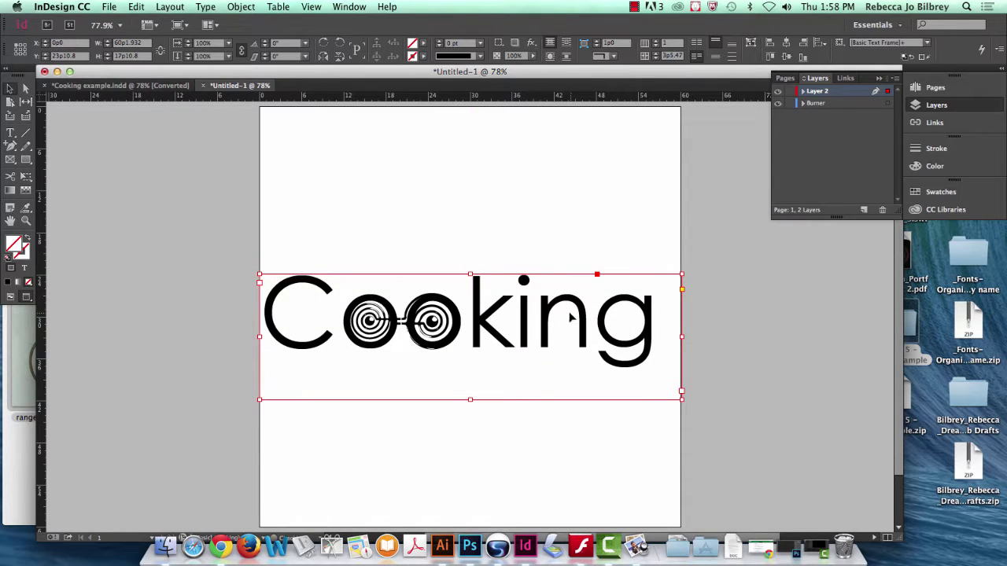
# Zoom in and align Cooking's two o's precisely over the spiral burners.
pyautogui.click(26, 221)
pyautogui.moveTo(371, 244); pyautogui.dragTo(575, 434)
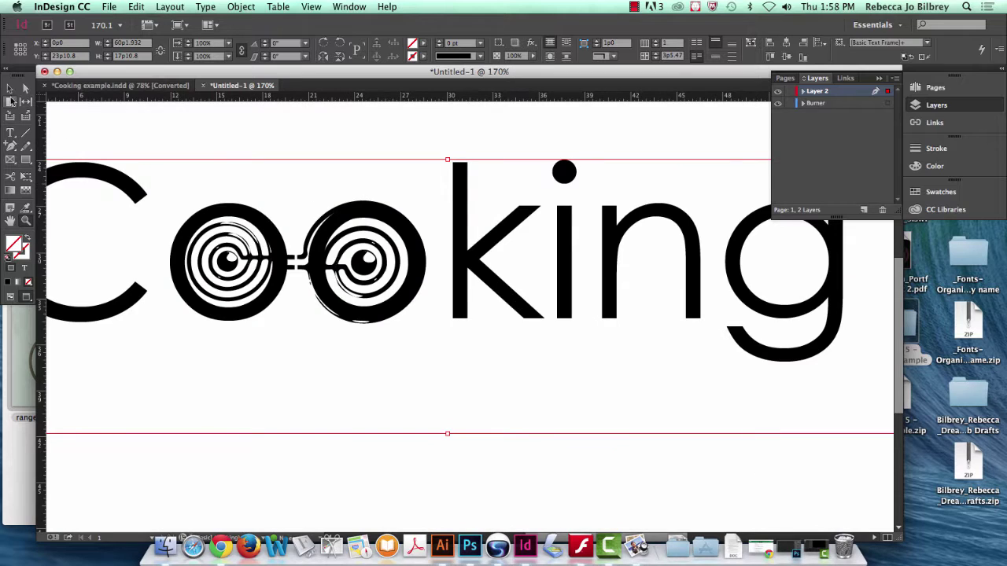
pyautogui.click(9, 89)
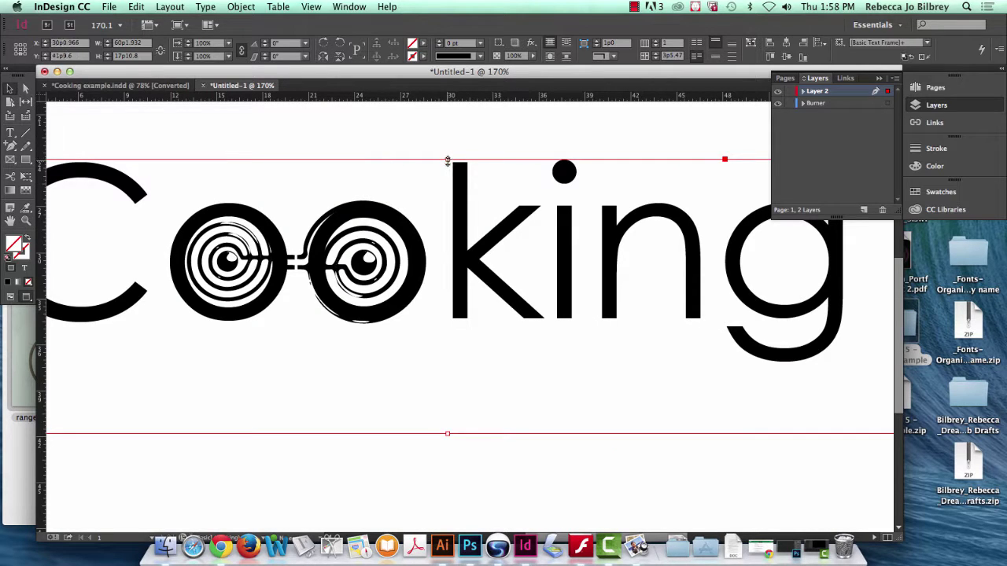
pyautogui.moveTo(448, 160); pyautogui.dragTo(447, 163)
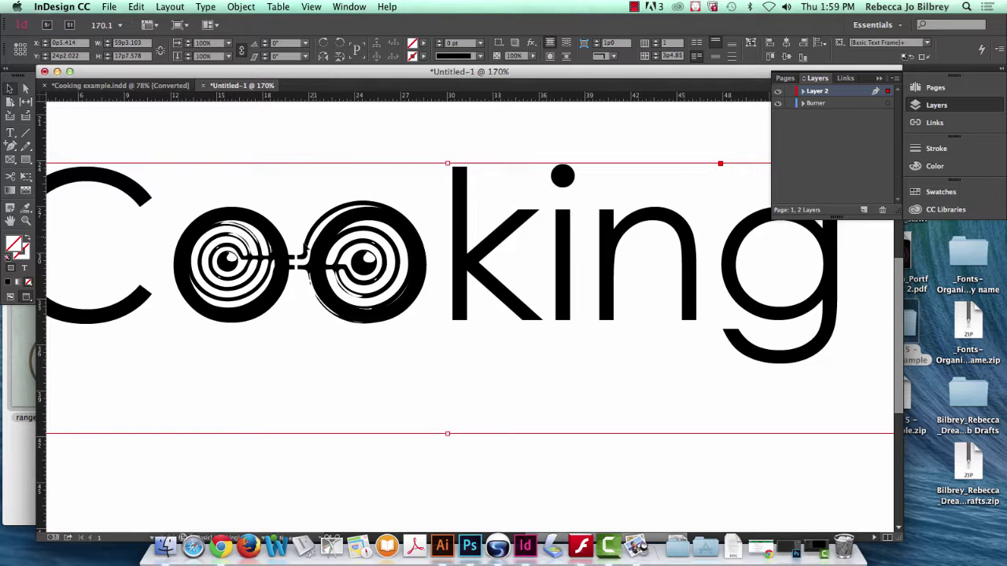
pyautogui.click(450, 162)
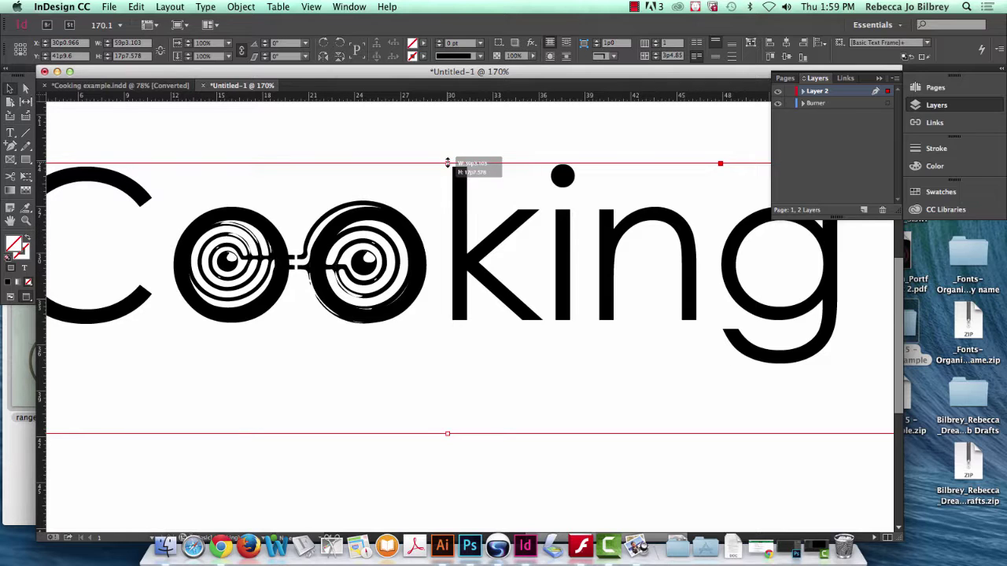
pyautogui.moveTo(448, 161); pyautogui.dragTo(449, 153)
pyautogui.scroll(1, 387, 198)
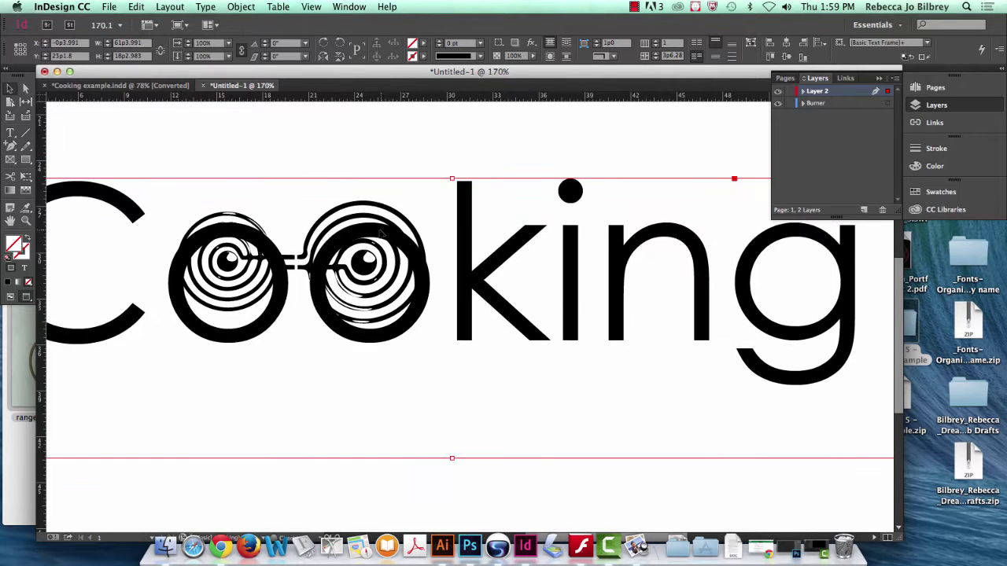
pyautogui.press('super+z')
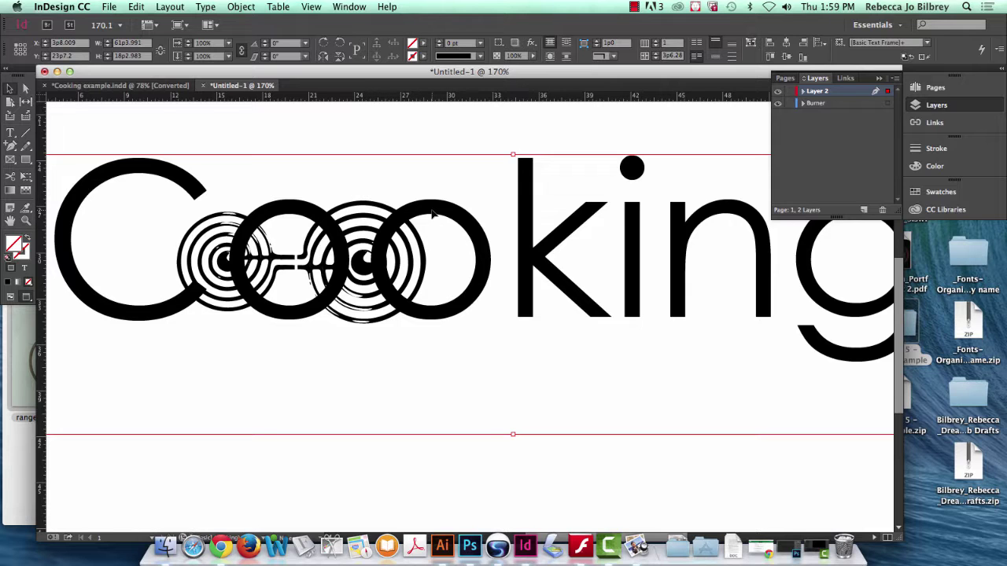
pyautogui.moveTo(432, 213); pyautogui.dragTo(365, 218)
# Fit the whole page back in the window.
pyautogui.press('super+0')
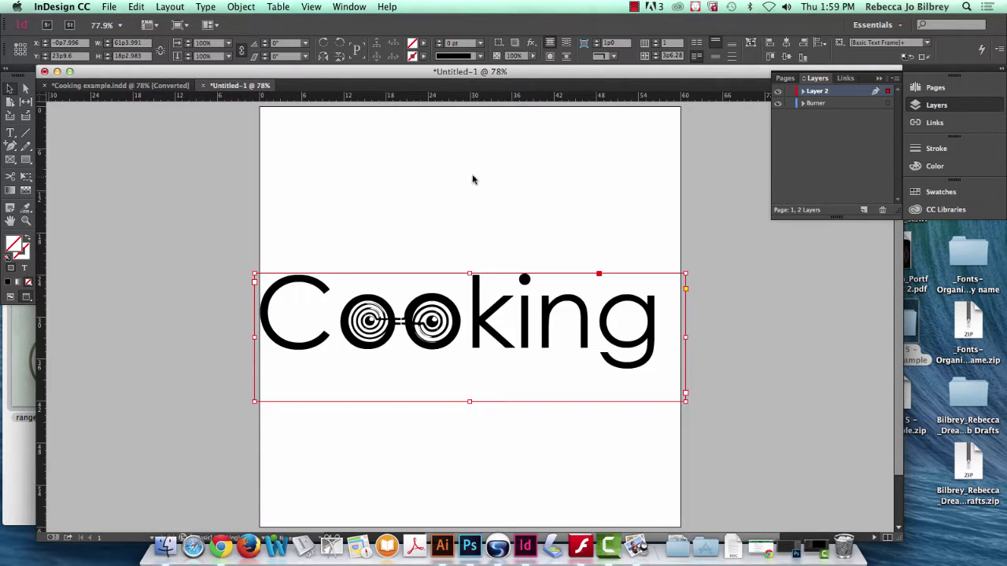
pyautogui.press('t')
pyautogui.click(461, 319)
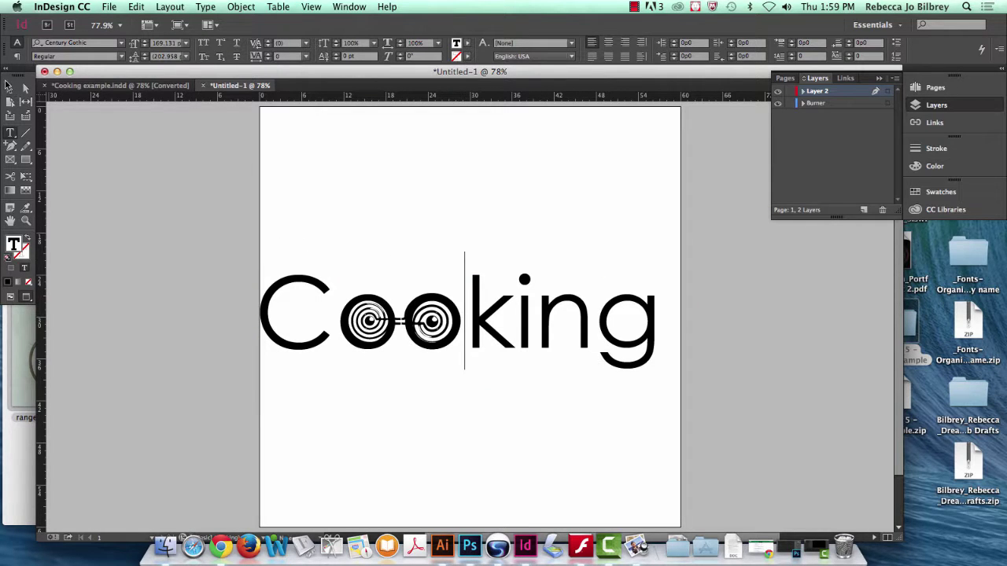
pyautogui.click(8, 87)
# Move Cooking toward the top of the page and cut the letter C out of it.
pyautogui.moveTo(429, 317); pyautogui.dragTo(415, 201)
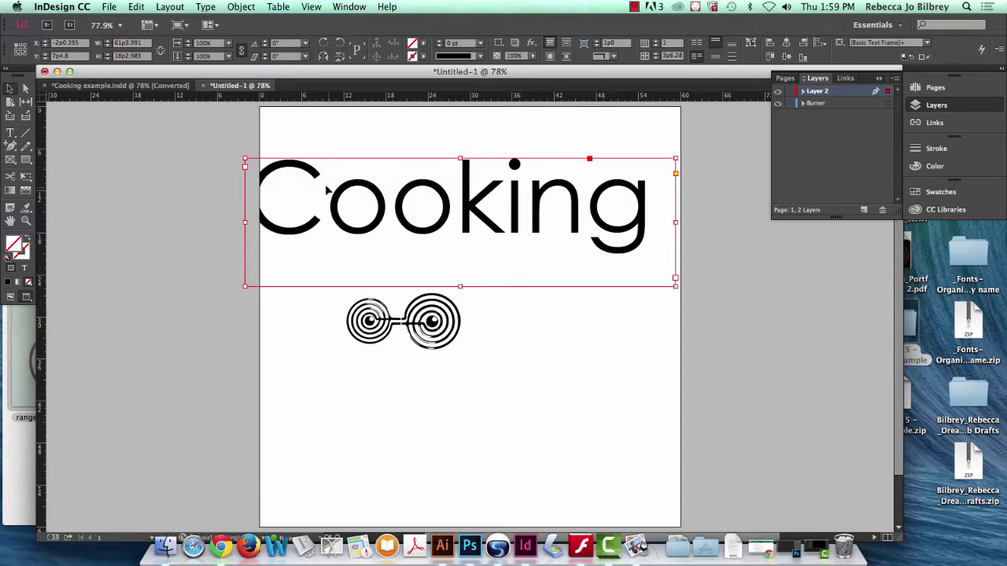
pyautogui.moveTo(316, 199); pyautogui.dragTo(290, 173)
pyautogui.doubleClick(346, 176)
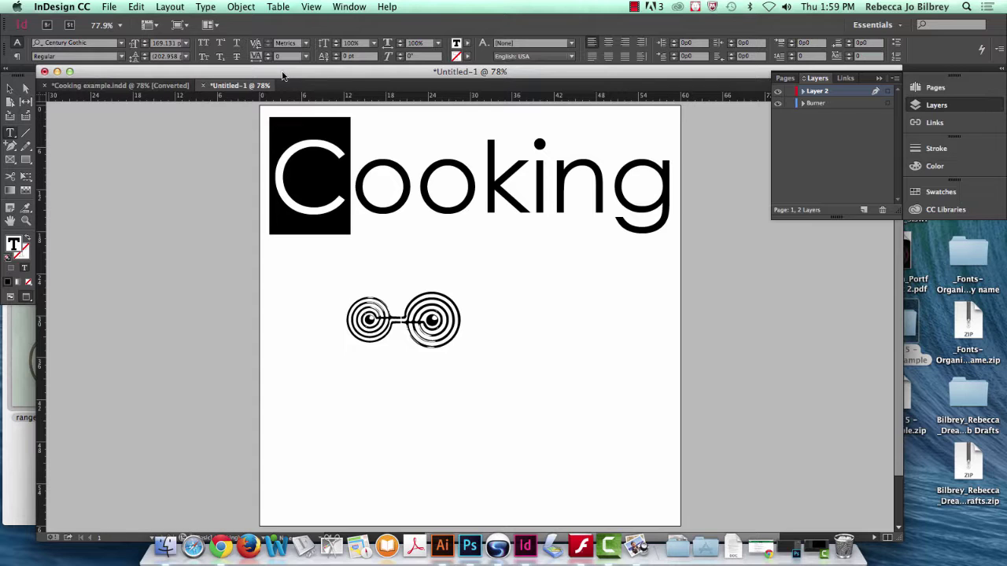
pyautogui.click(138, 7)
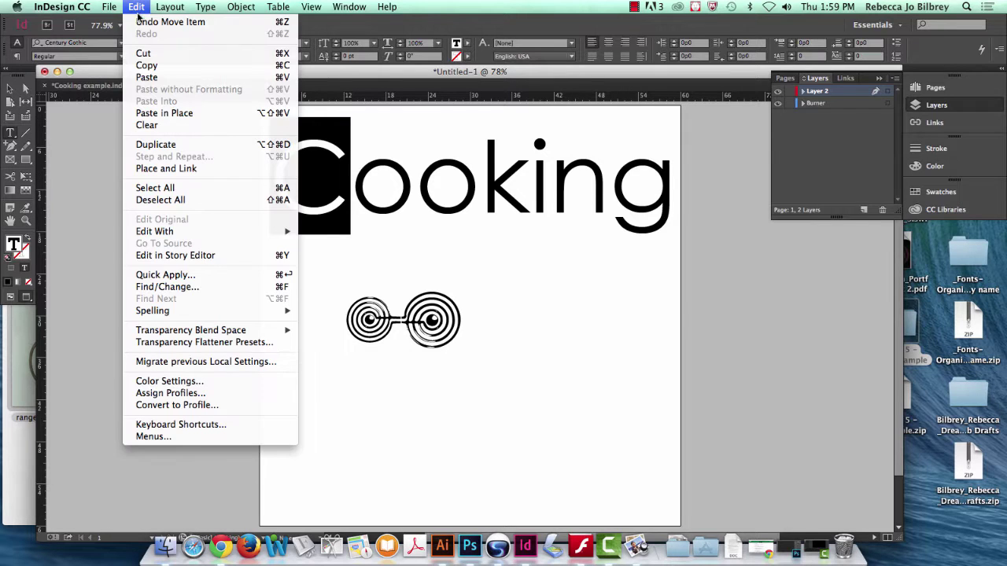
pyautogui.click(144, 53)
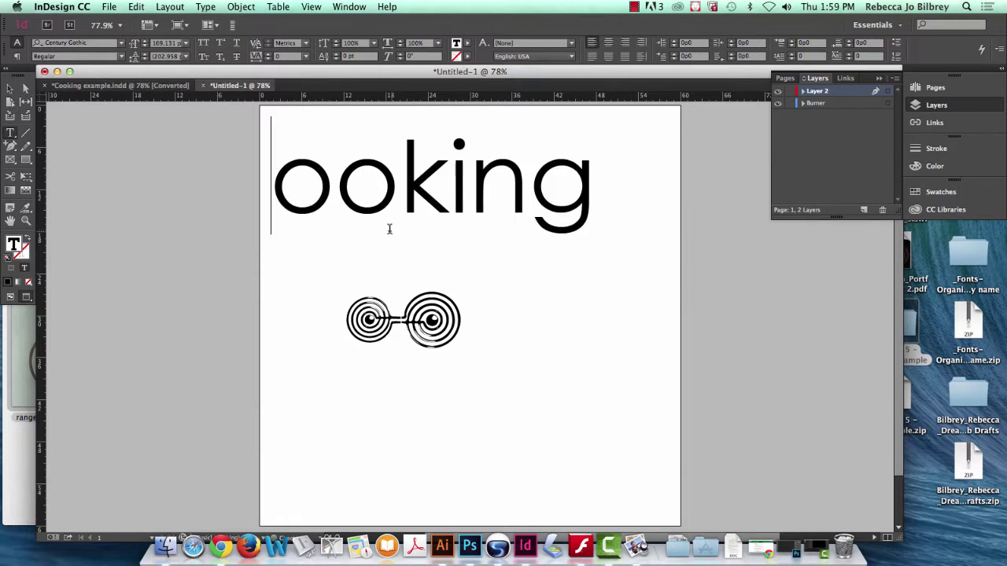
# Paste the C into its own new frame, fit it, and place it below-left of the burners.
pyautogui.moveTo(359, 381); pyautogui.dragTo(482, 498)
pyautogui.press('super+v')
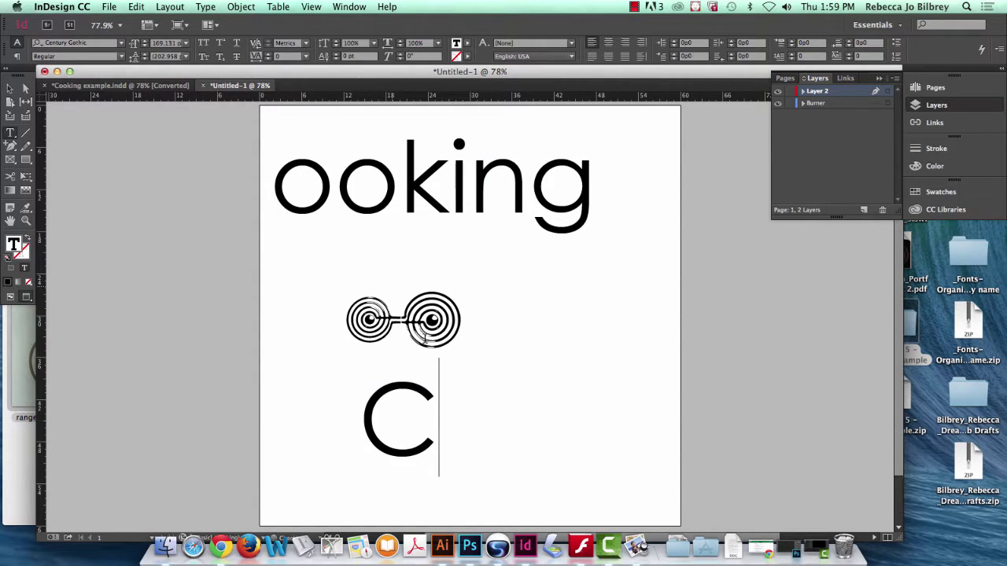
pyautogui.click(136, 7)
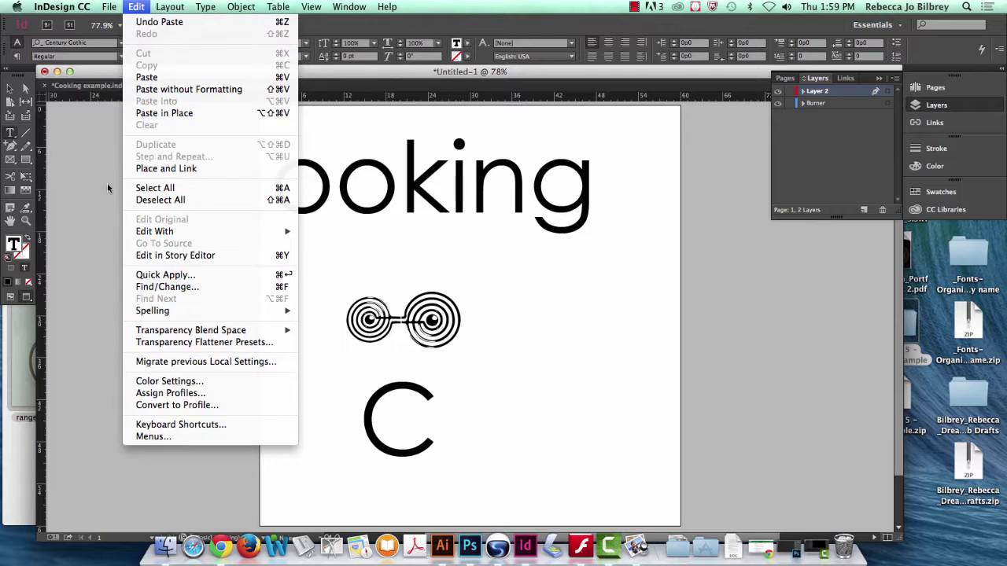
pyautogui.click(308, 289)
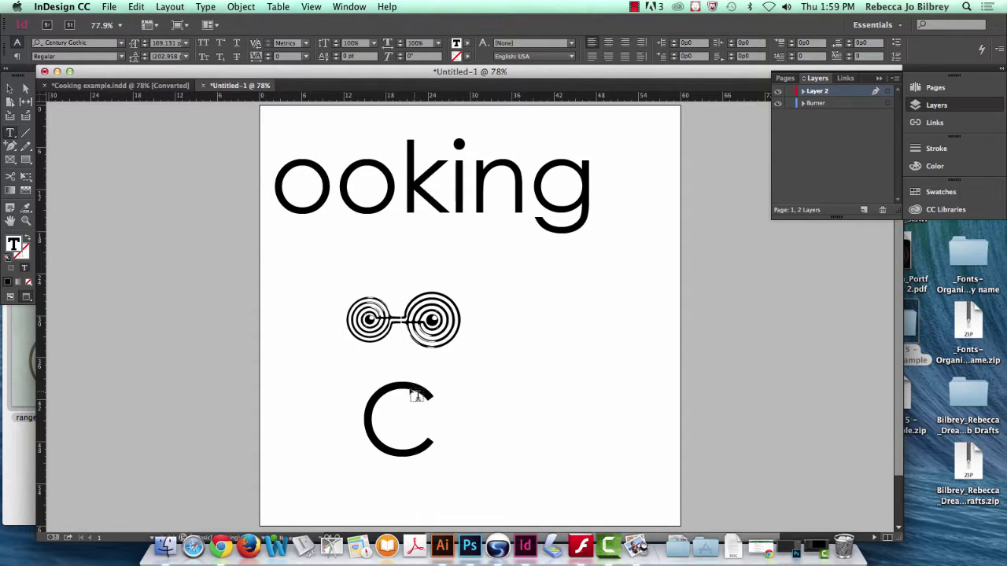
pyautogui.press('Escape')
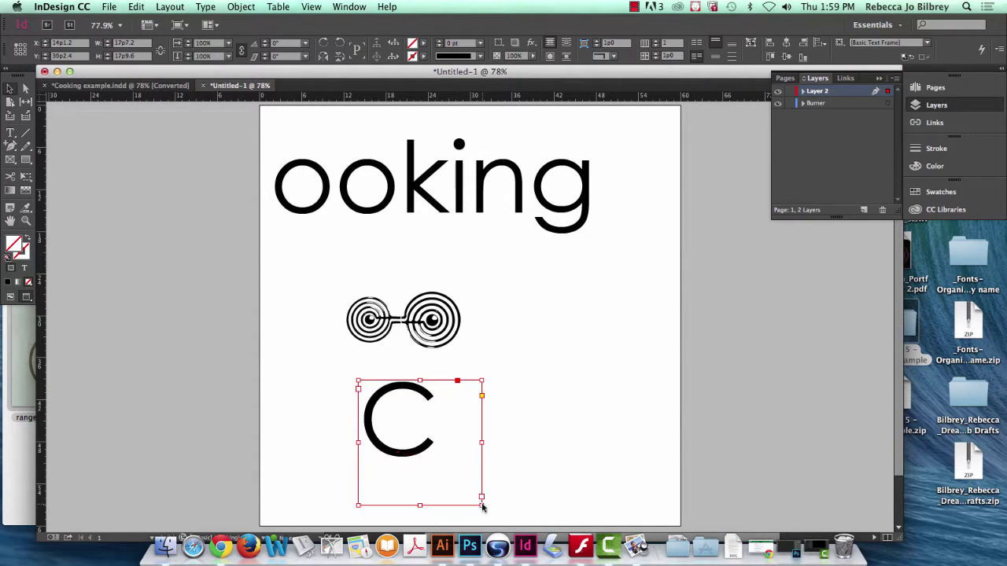
pyautogui.doubleClick(481, 505)
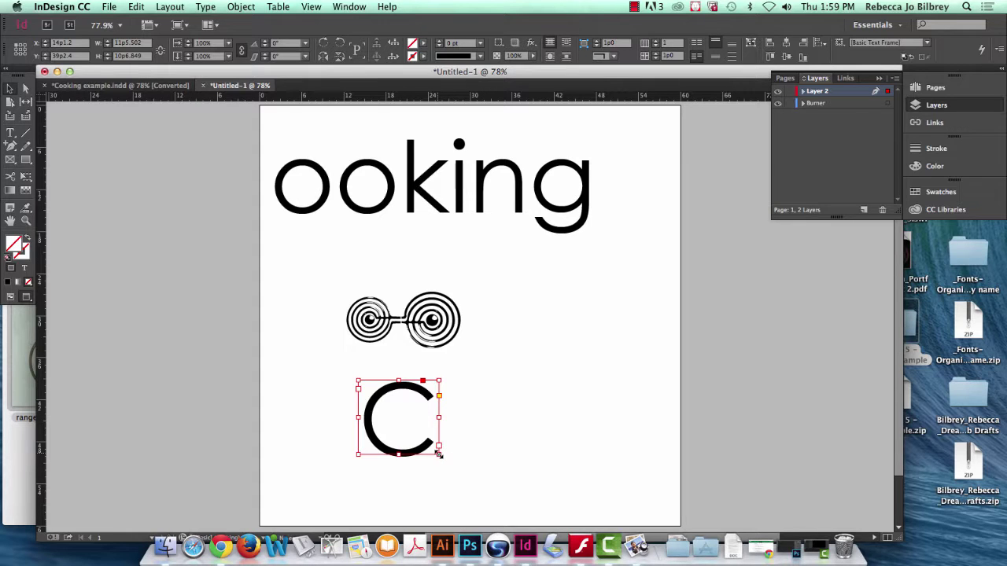
pyautogui.moveTo(415, 392); pyautogui.dragTo(338, 397)
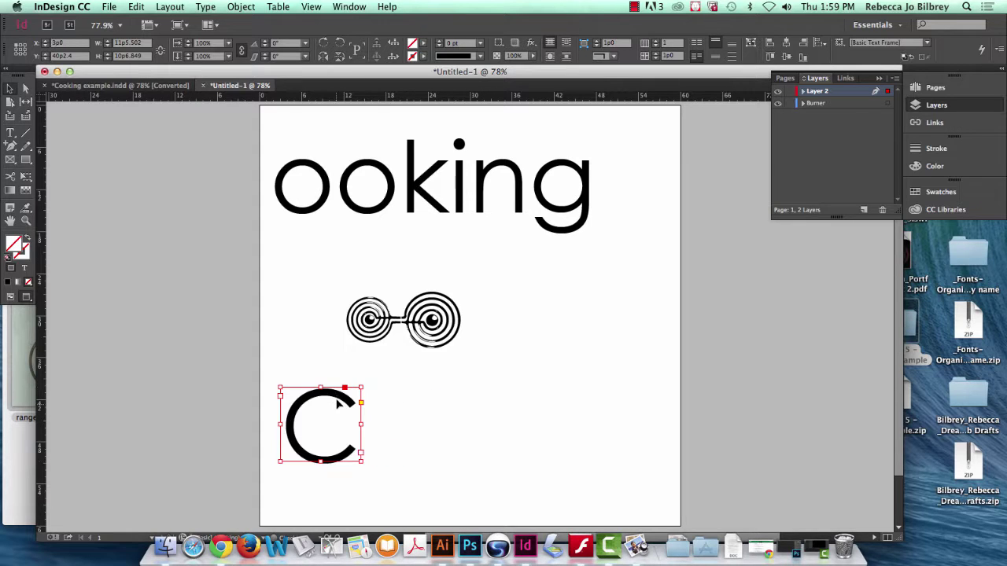
# Delete the two o's to leave 'king', fit its frame, move it right, and tilt it slightly.
pyautogui.click(493, 204)
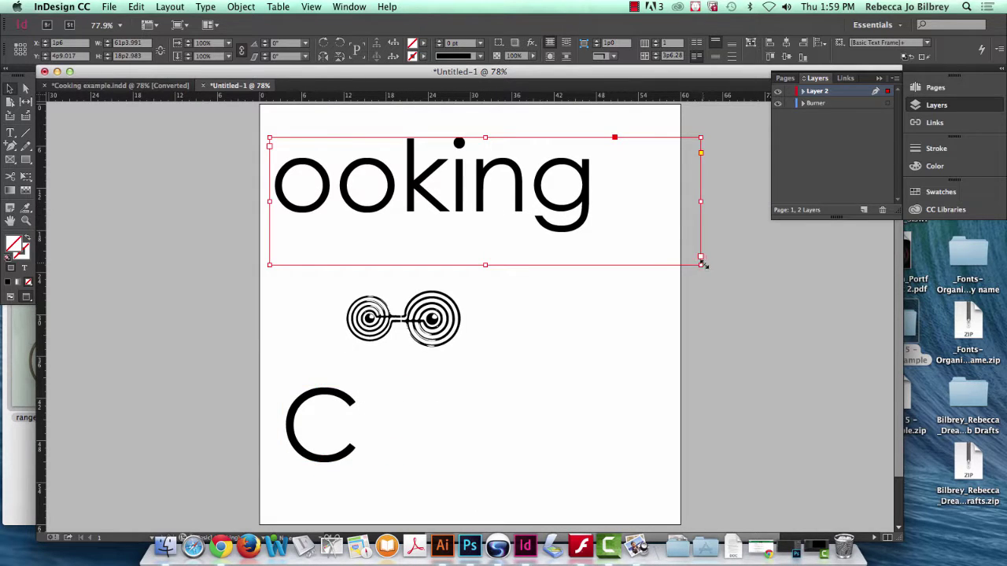
pyautogui.doubleClick(403, 176)
pyautogui.moveTo(401, 176); pyautogui.dragTo(273, 175)
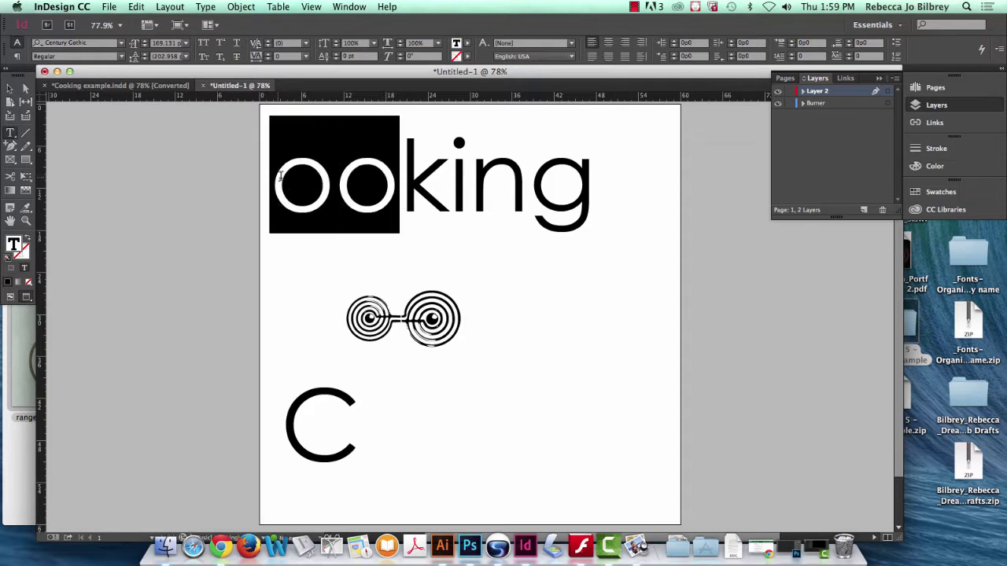
pyautogui.press('BackSpace')
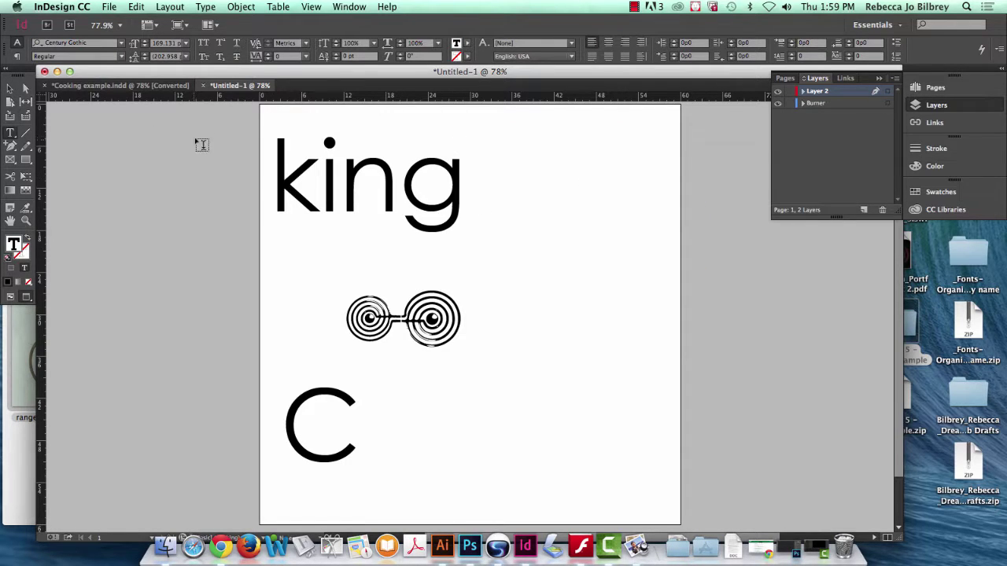
pyautogui.click(10, 88)
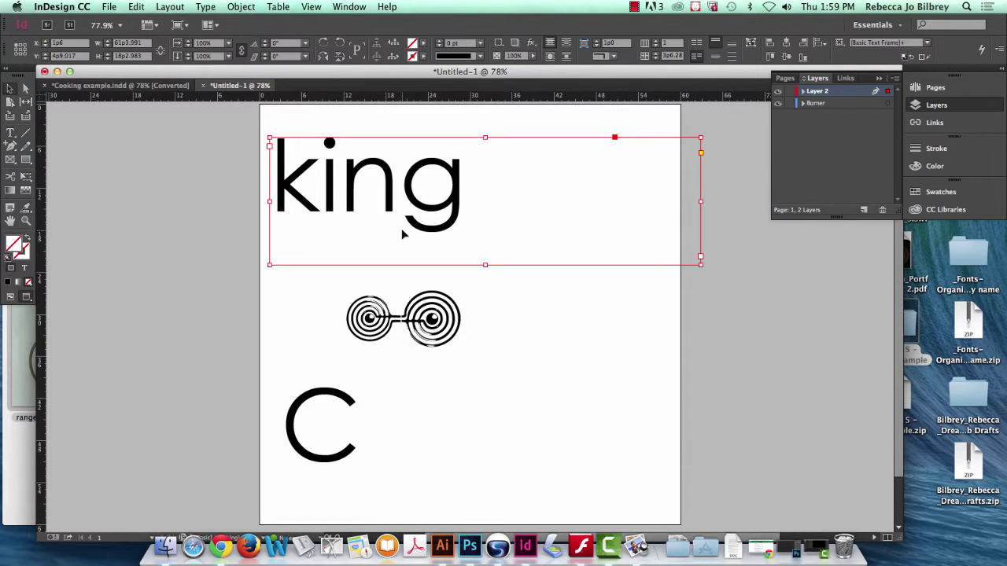
pyautogui.doubleClick(700, 258)
pyautogui.moveTo(367, 176); pyautogui.dragTo(485, 191)
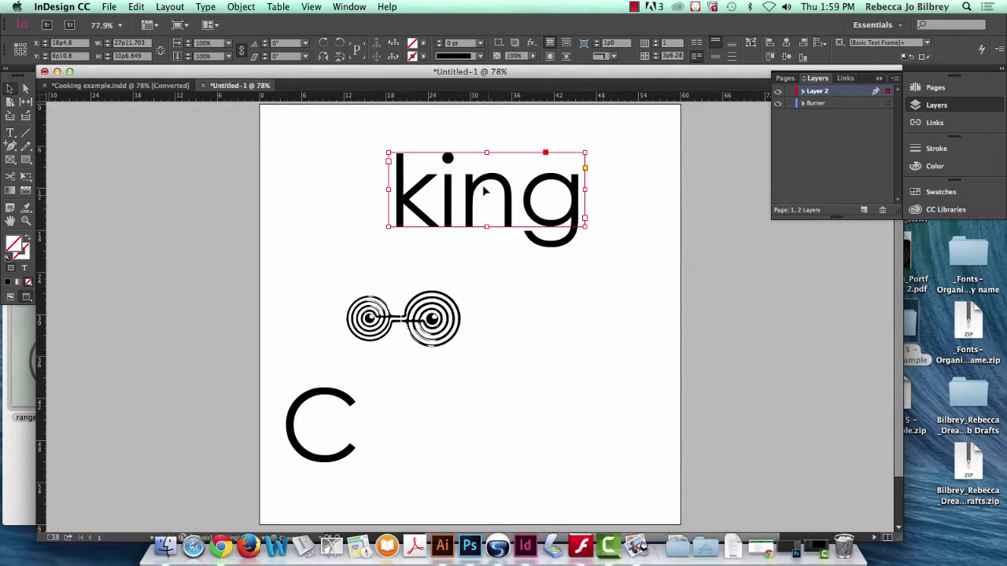
pyautogui.moveTo(588, 230); pyautogui.dragTo(632, 249)
pyautogui.click(342, 189)
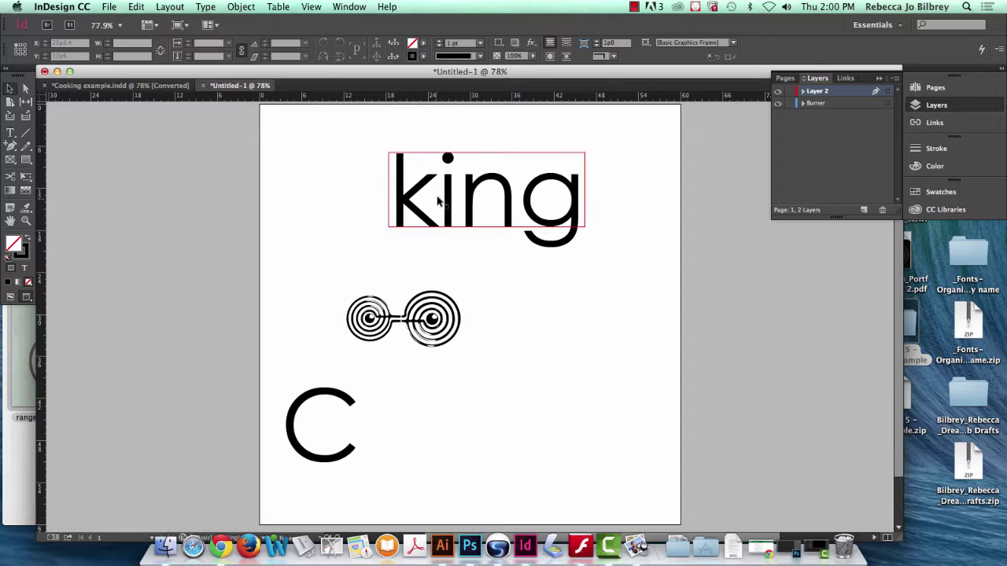
pyautogui.click(525, 228)
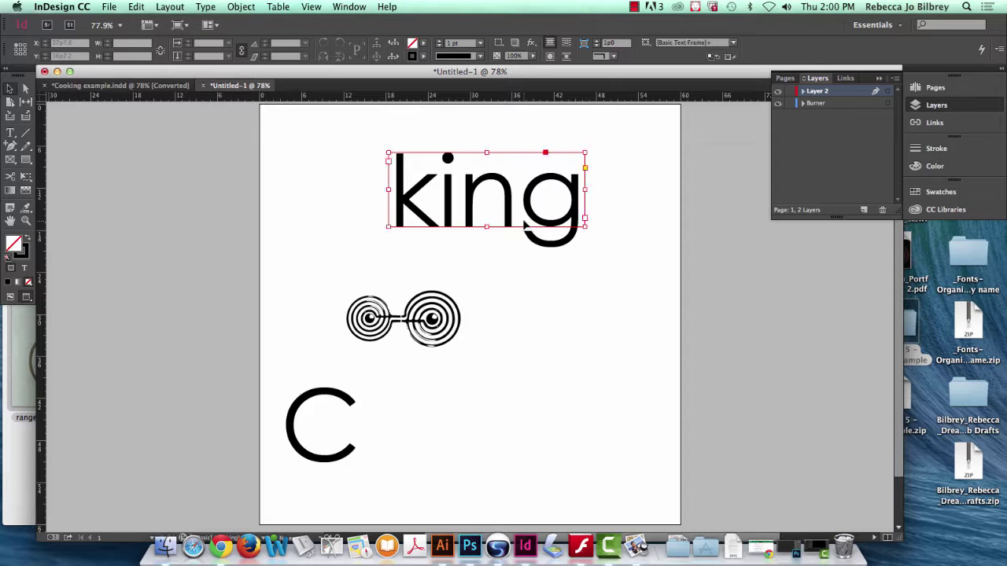
pyautogui.doubleClick(538, 209)
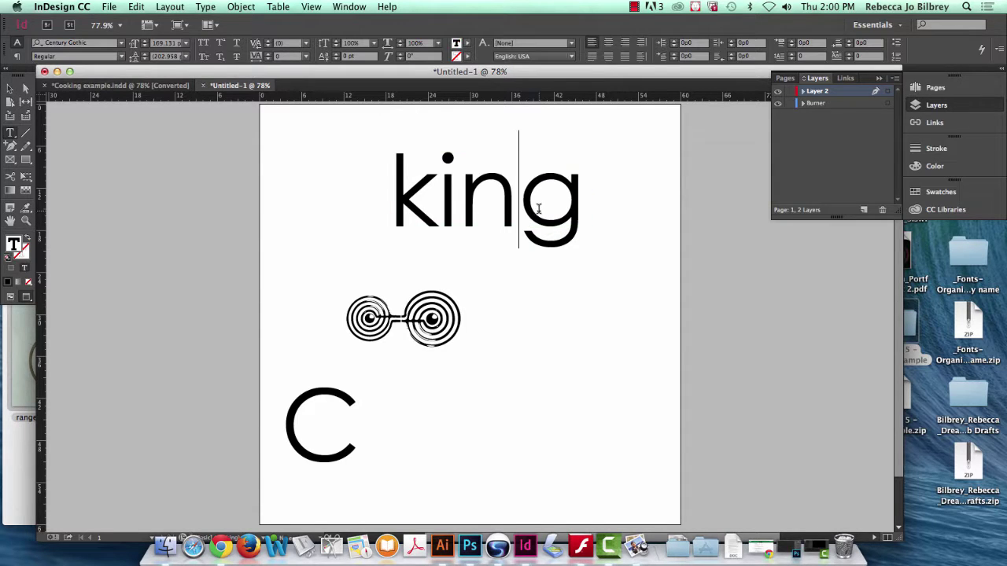
pyautogui.doubleClick(481, 209)
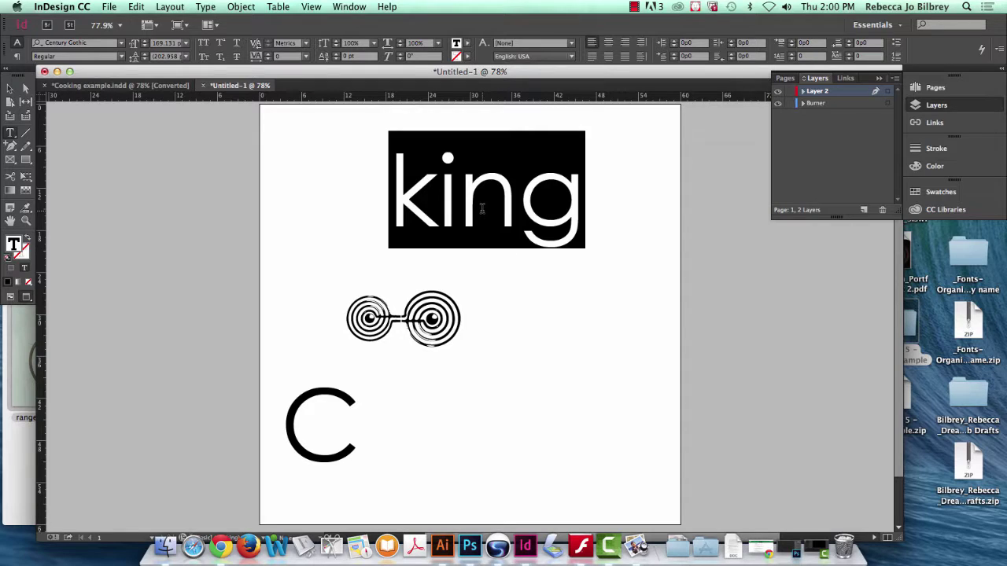
pyautogui.click(16, 53)
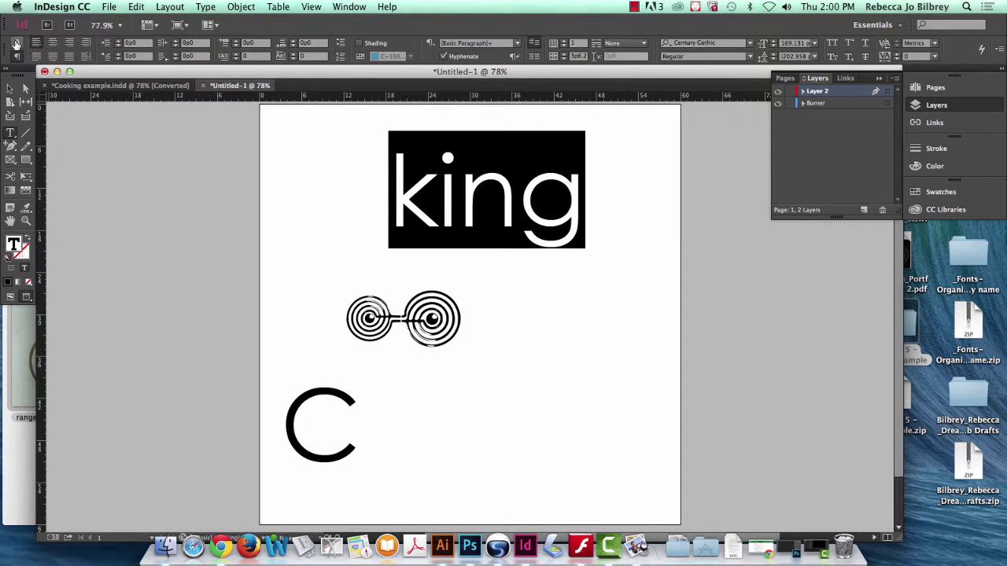
pyautogui.click(16, 45)
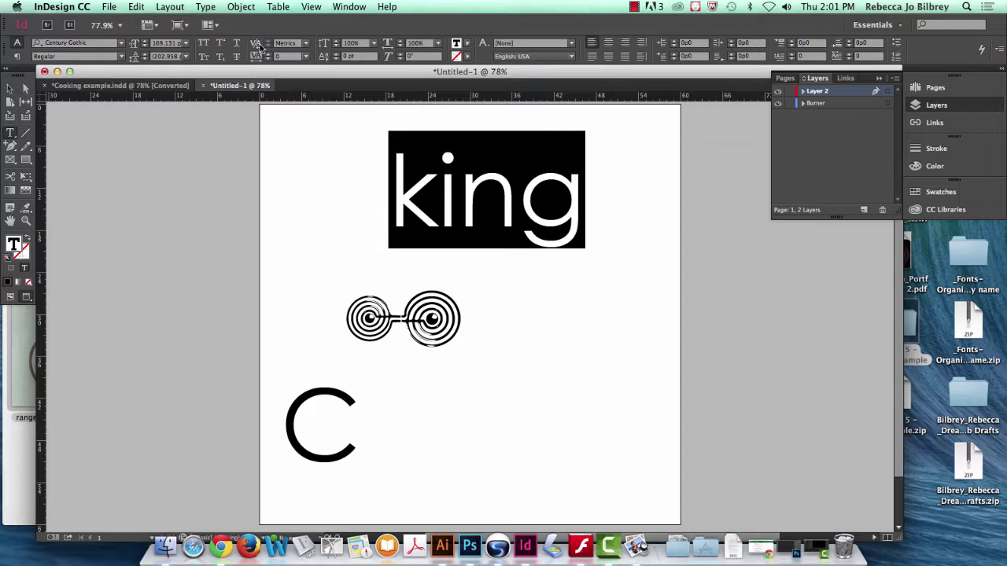
# Set the king text to Optical kerning.
pyautogui.click(306, 43)
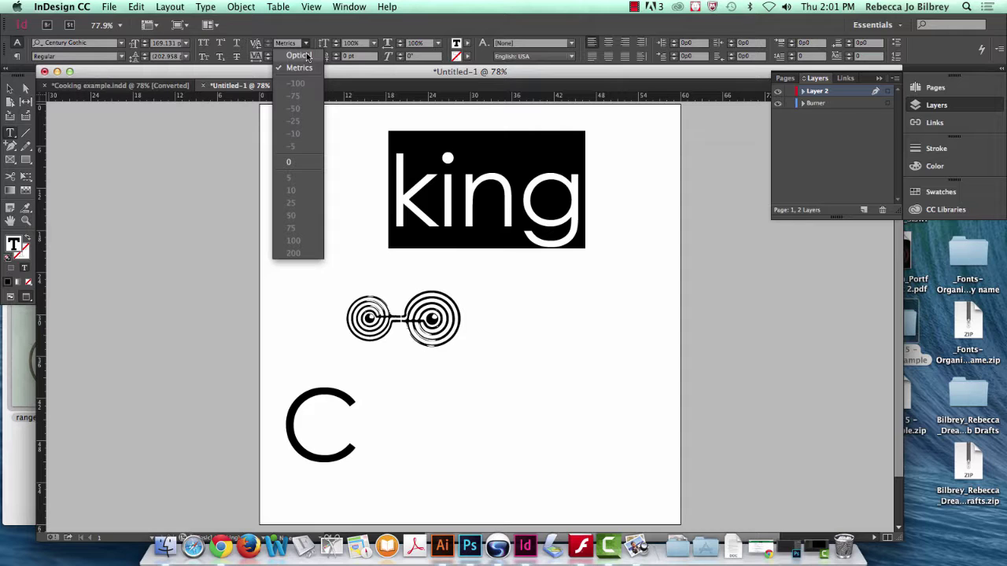
pyautogui.click(299, 55)
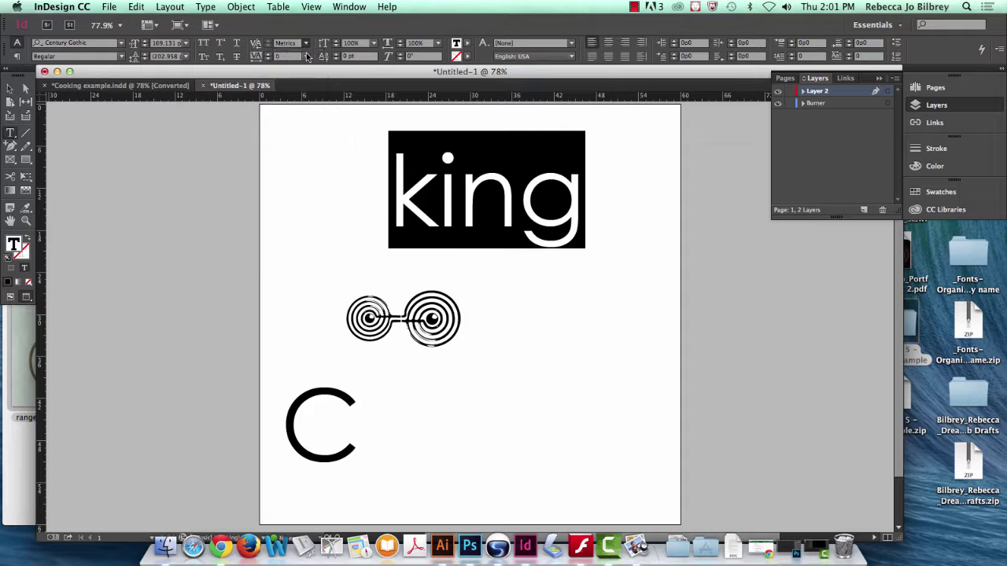
pyautogui.click(661, 203)
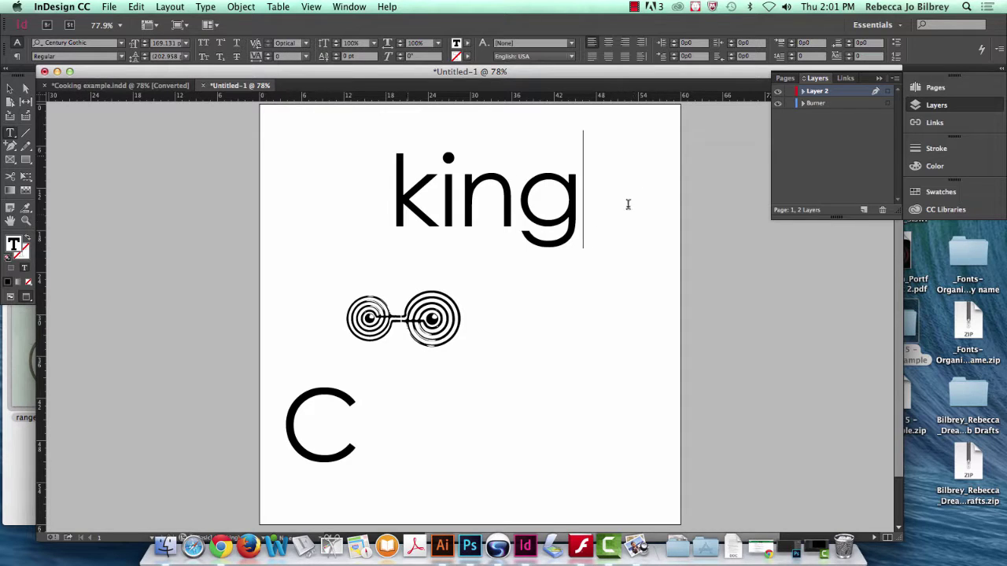
pyautogui.press('Escape')
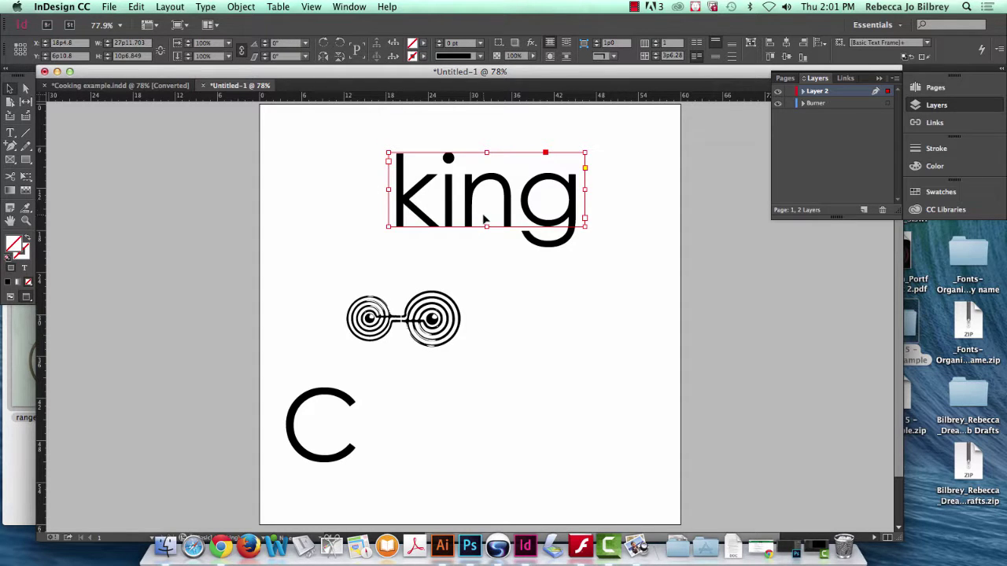
pyautogui.click(478, 247)
# Alt-drag a duplicate of king and check the copy's kerning setting.
pyautogui.moveTo(504, 211); pyautogui.dragTo(581, 178)
pyautogui.doubleClick(572, 167)
pyautogui.doubleClick(573, 167)
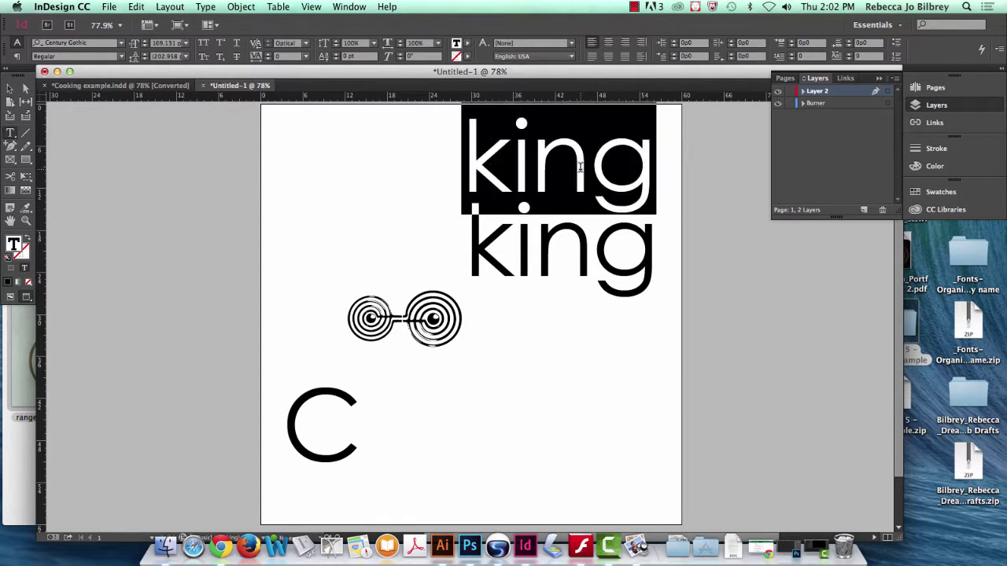
pyautogui.click(306, 44)
pyautogui.press('Escape')
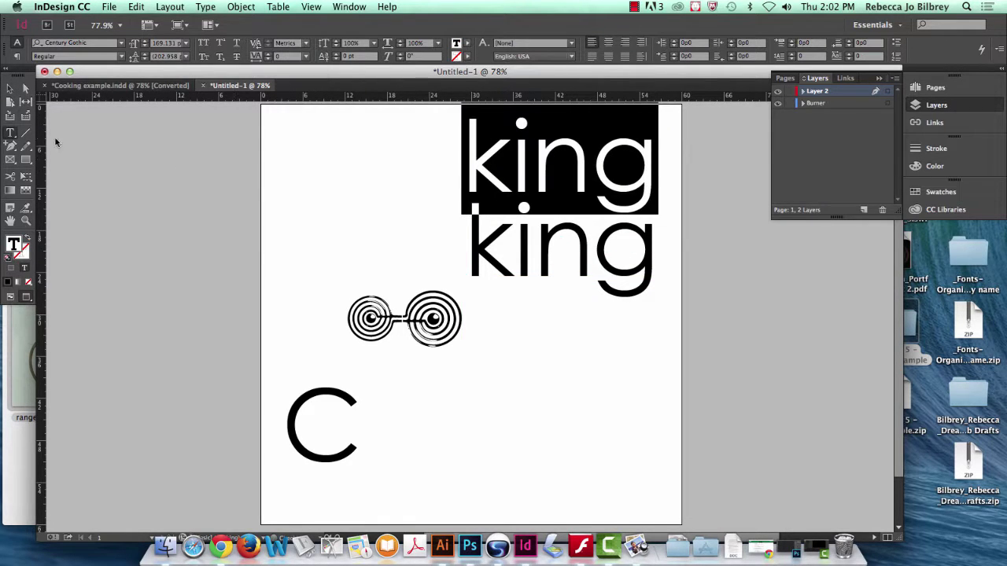
pyautogui.click(10, 88)
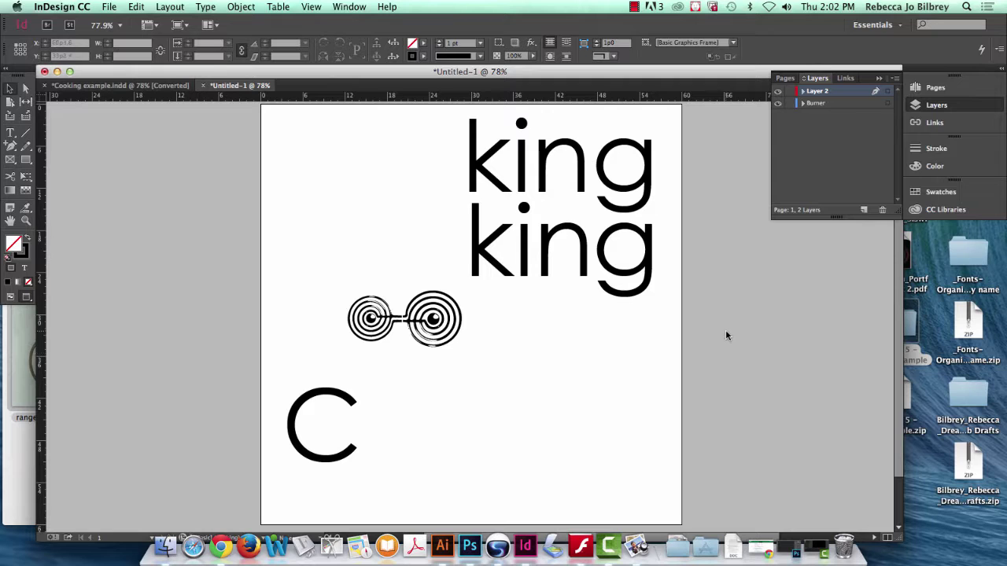
# Delete the upper king copy and move the remaining king up and left.
pyautogui.click(599, 173)
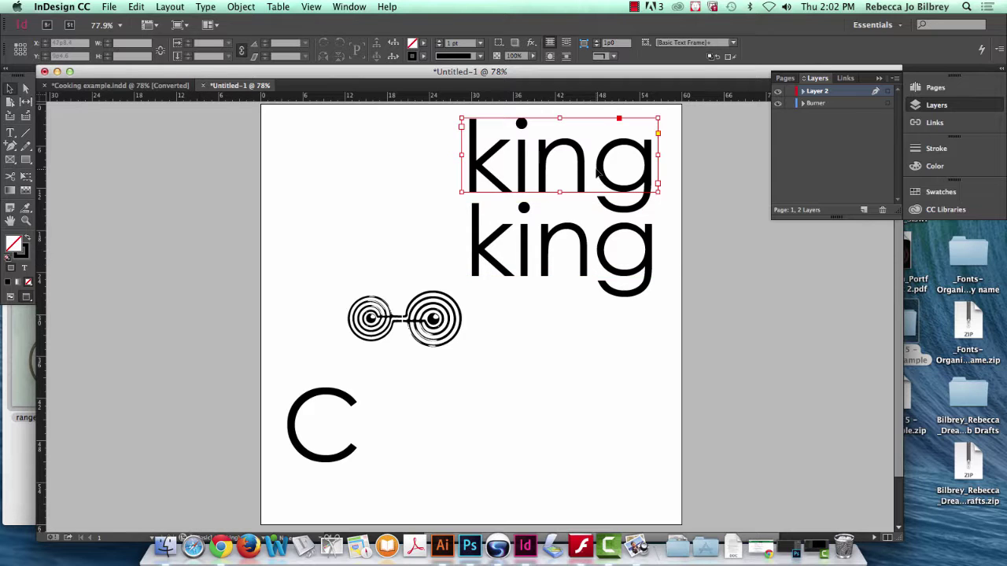
pyautogui.press('Delete')
pyautogui.moveTo(645, 286); pyautogui.dragTo(627, 215)
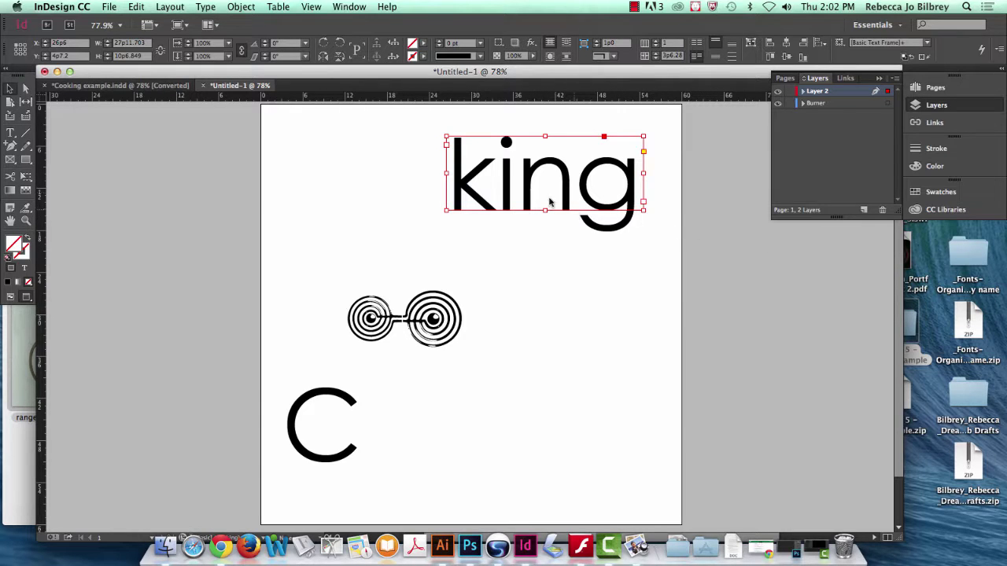
# Tighten the kerning of king's n–g letter pair.
pyautogui.press('t')
pyautogui.click(599, 201)
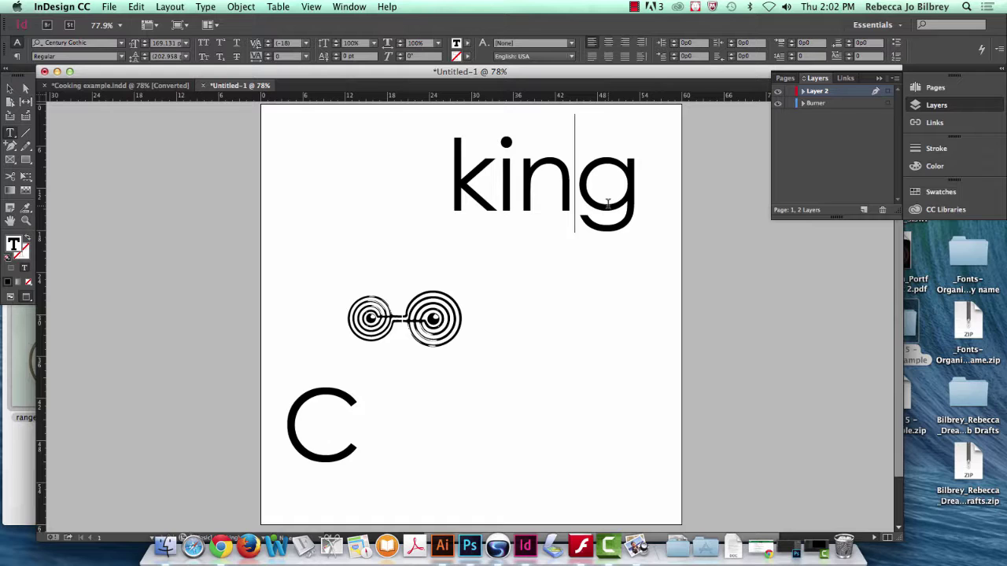
pyautogui.click(267, 47)
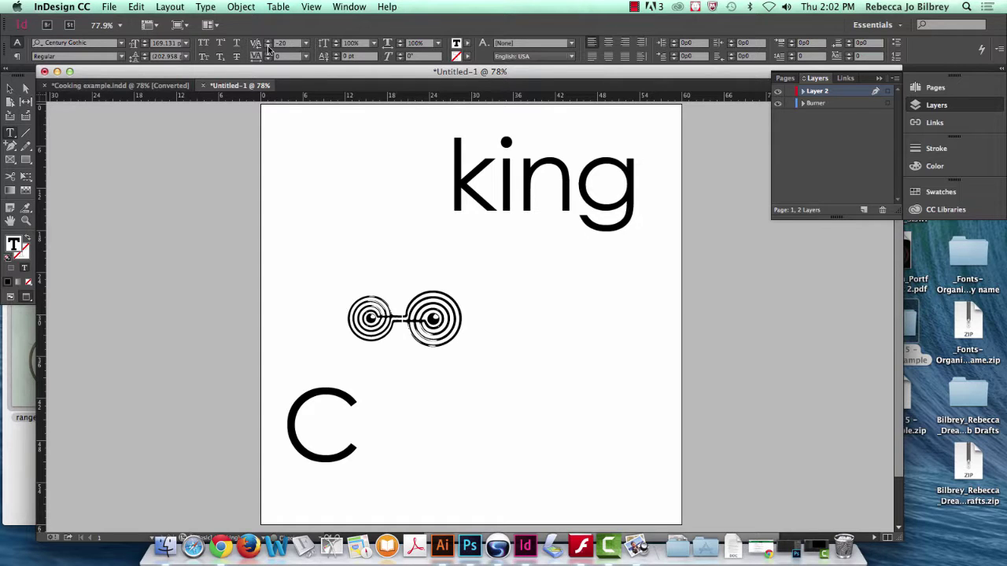
pyautogui.click(268, 47)
pyautogui.click(268, 47)
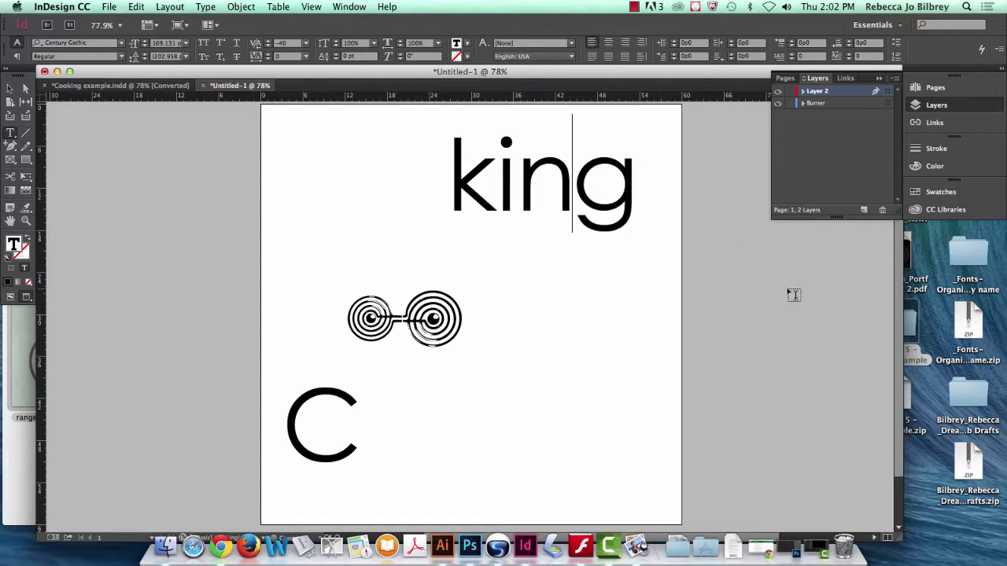
pyautogui.press('Escape')
pyautogui.click(196, 135)
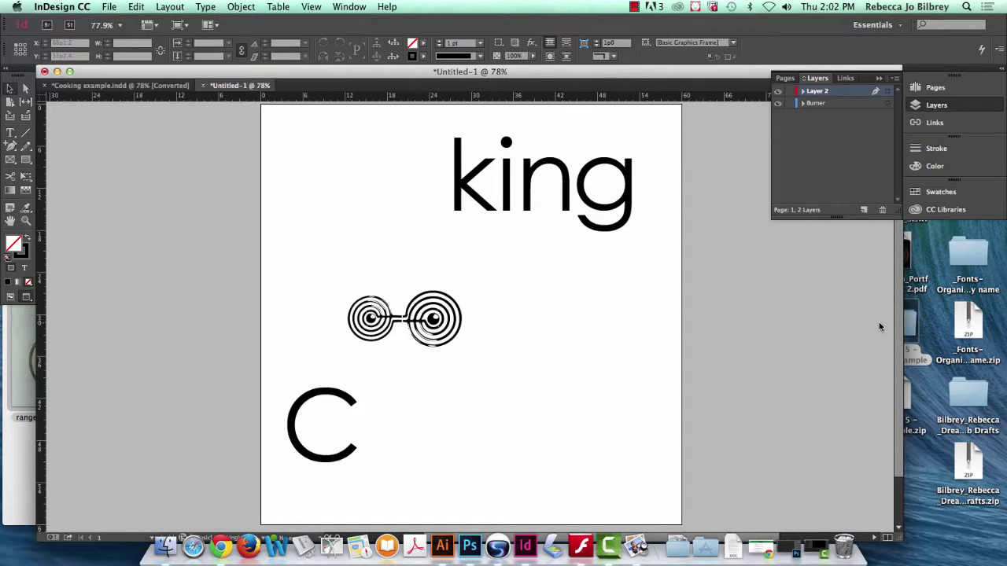
pyautogui.click(502, 180)
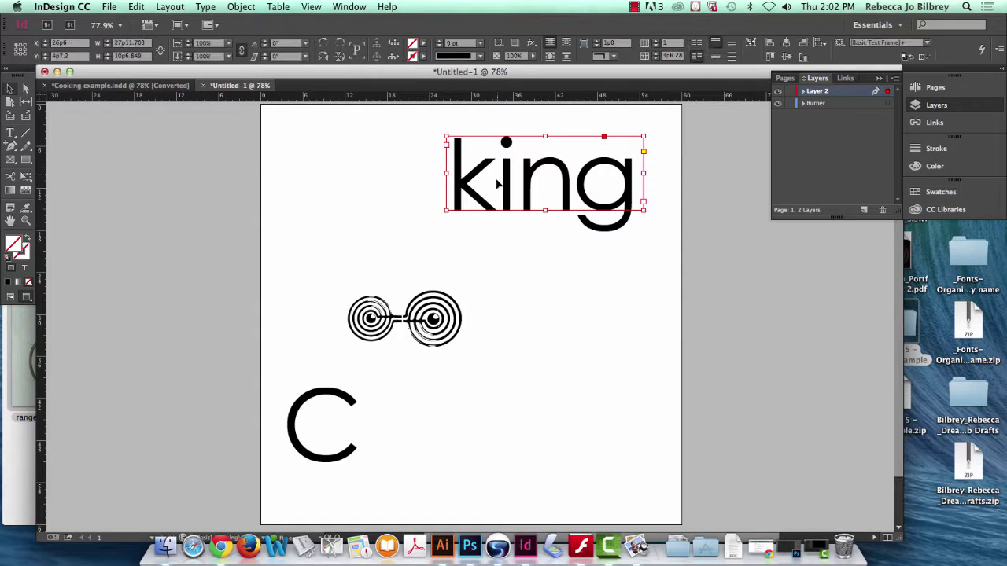
# Kern the k–i pair to -20 and the i–n pair to -30.
pyautogui.doubleClick(502, 201)
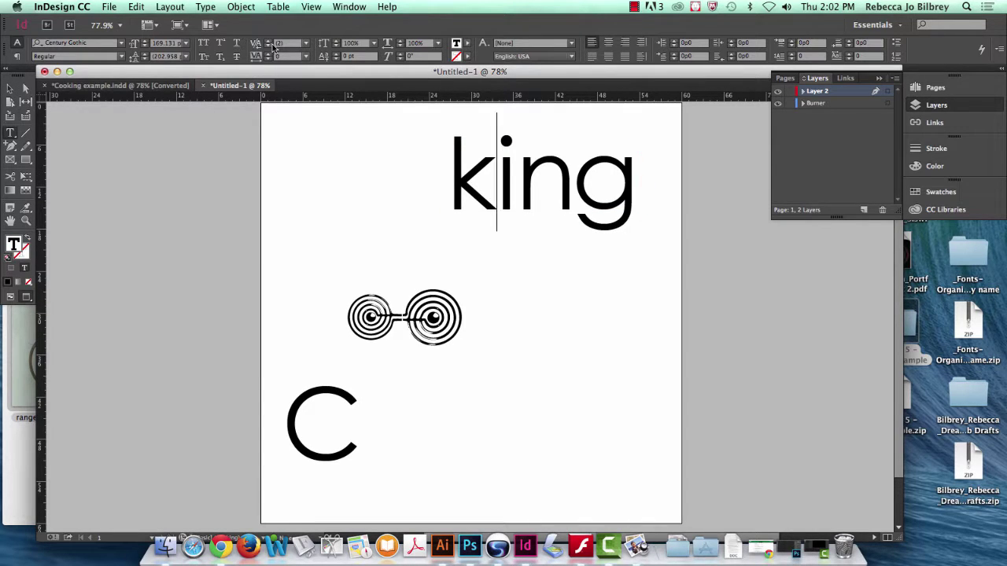
pyautogui.click(269, 46)
pyautogui.click(269, 47)
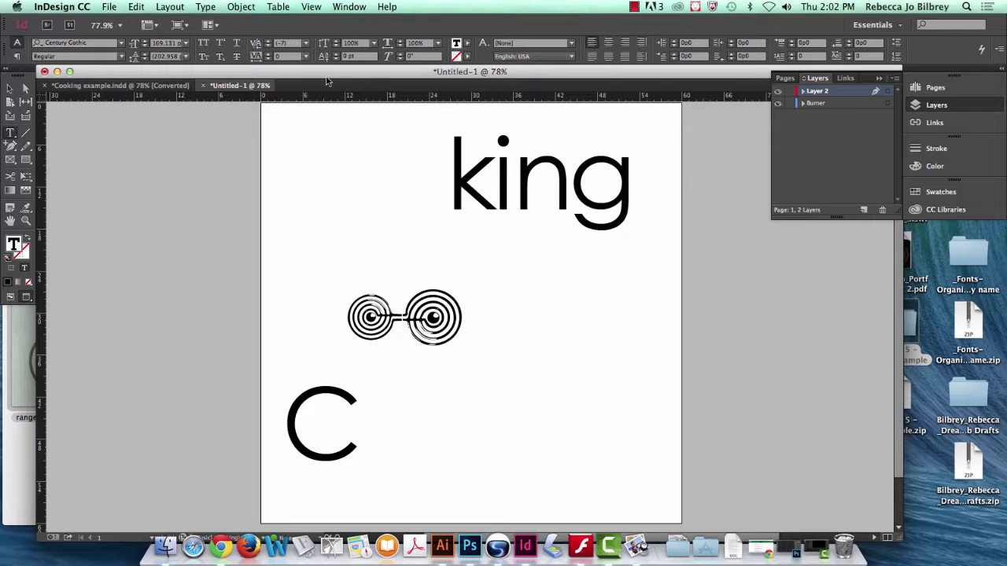
pyautogui.press('Right')
pyautogui.click(269, 47)
pyautogui.click(269, 47)
pyautogui.click(269, 46)
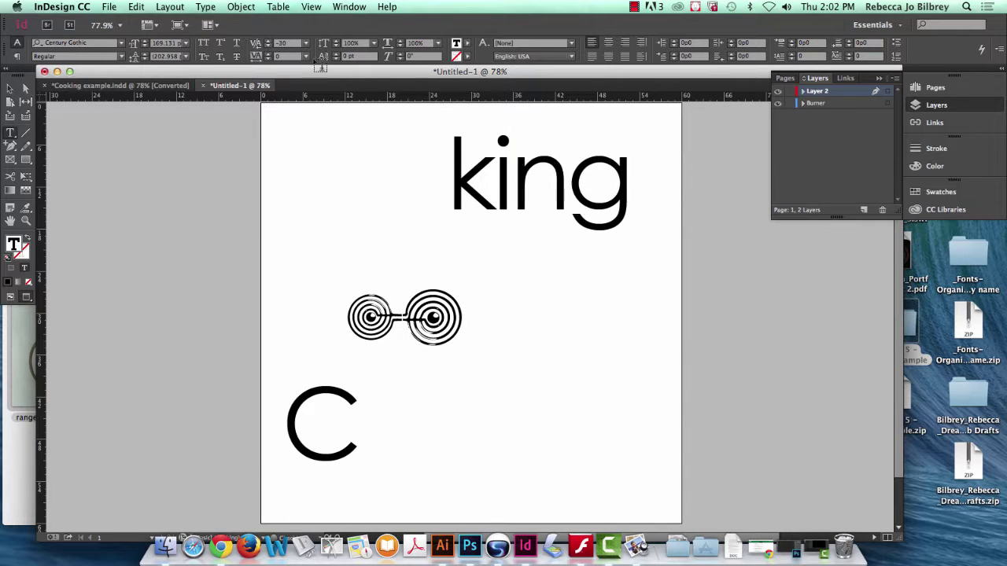
# Tighten the n–g pair to -70 and reselect the king frame.
pyautogui.press('Right')
pyautogui.click(269, 46)
pyautogui.click(270, 46)
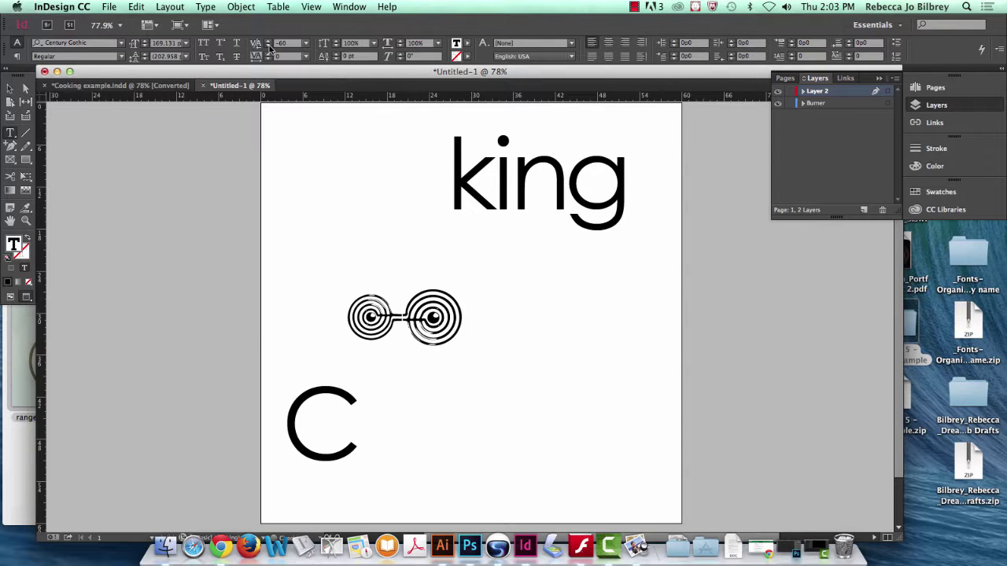
pyautogui.click(269, 47)
pyautogui.press('Escape')
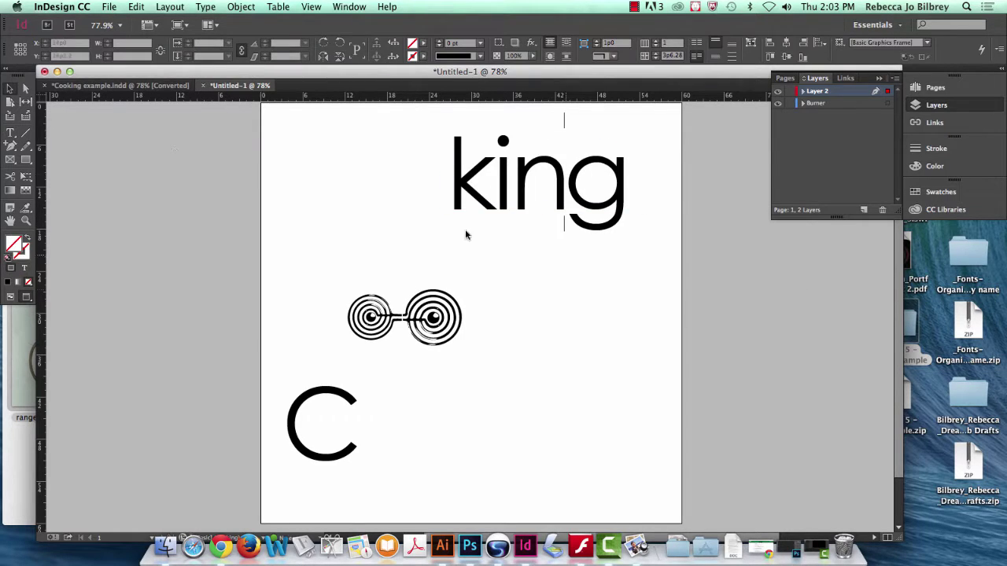
pyautogui.click(526, 198)
# Shift king left, then duplicate it beside the burners and set the copy to Metrics kerning.
pyautogui.moveTo(526, 198); pyautogui.dragTo(483, 206)
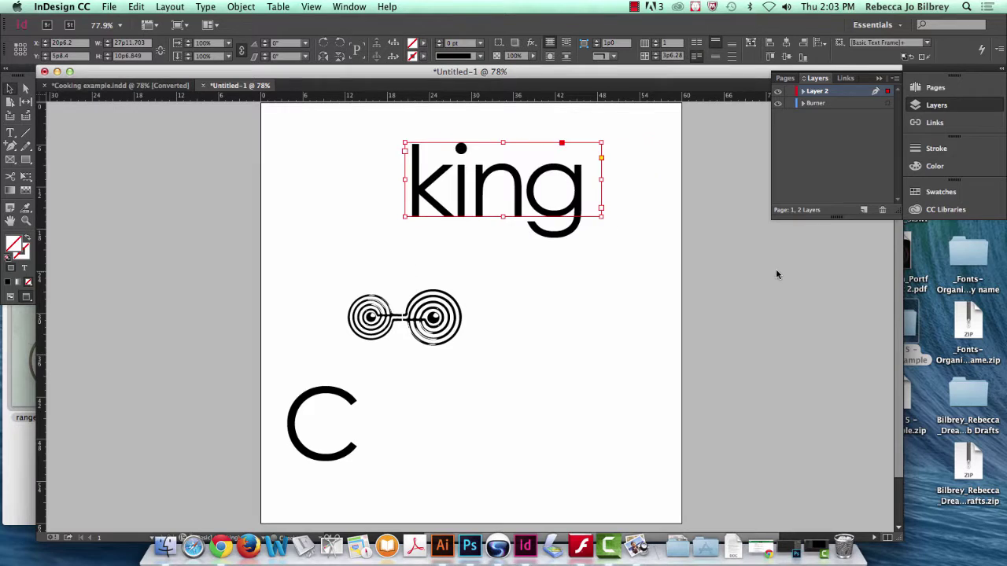
pyautogui.click(824, 321)
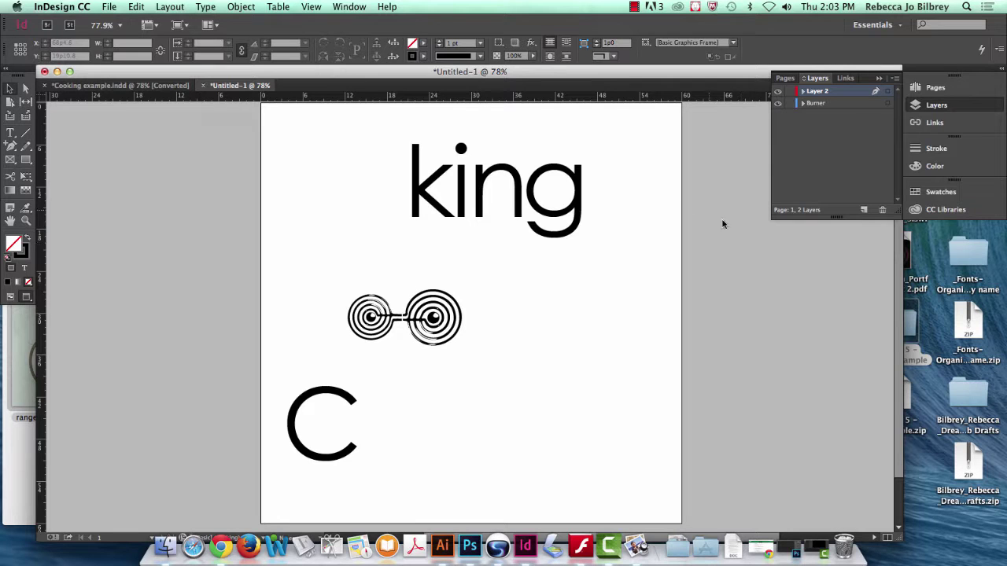
pyautogui.moveTo(512, 182); pyautogui.dragTo(598, 302)
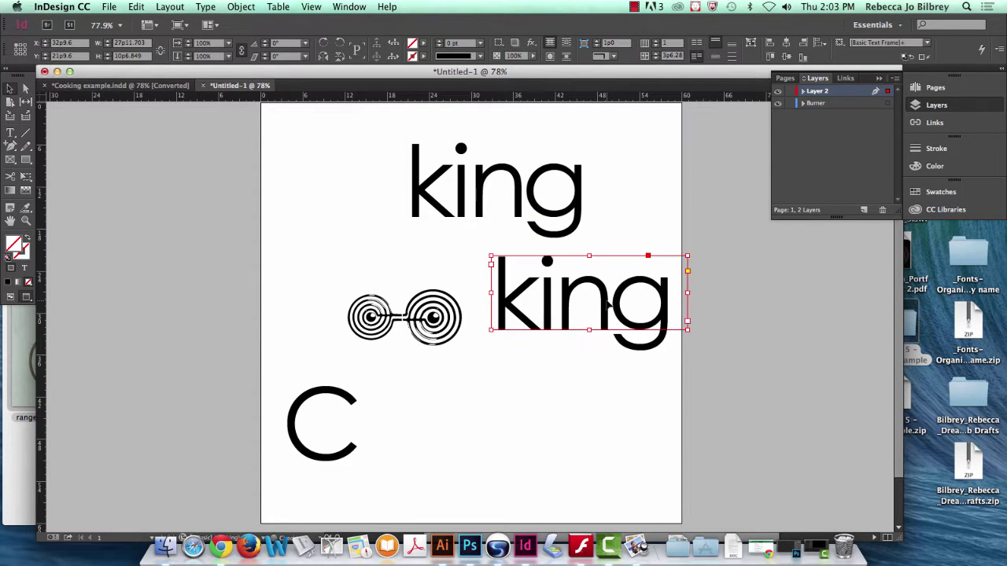
pyautogui.doubleClick(606, 301)
pyautogui.doubleClick(597, 301)
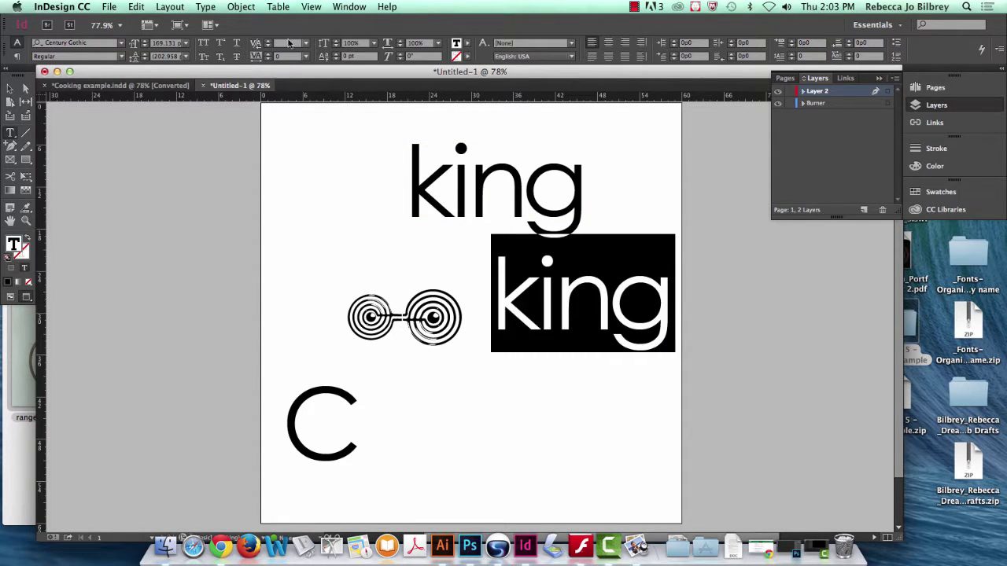
pyautogui.click(307, 43)
pyautogui.click(299, 68)
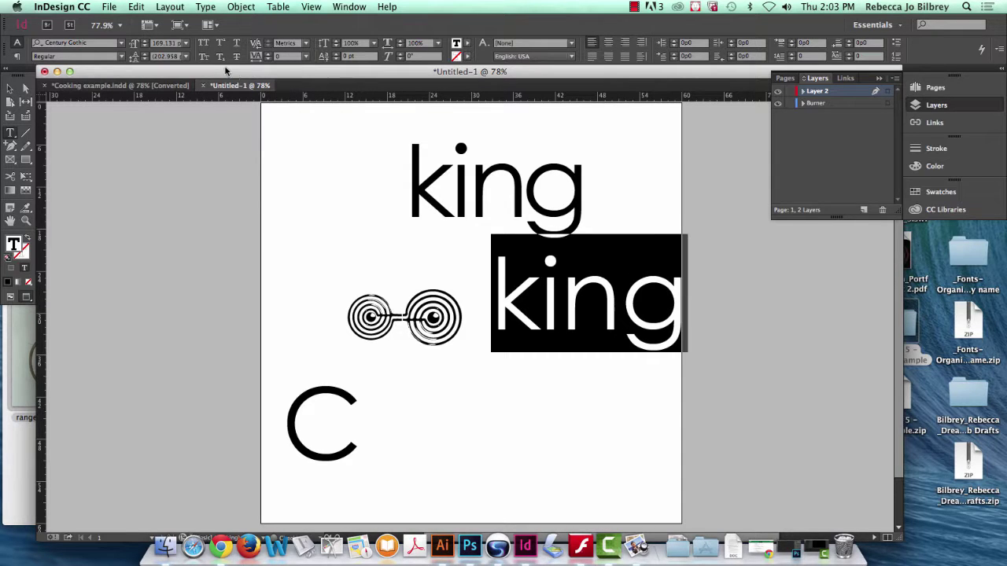
pyautogui.click(10, 88)
# Delete the extra king copy and place the remaining king right beside the spirals, forming ooking.
pyautogui.moveTo(498, 202); pyautogui.dragTo(583, 307)
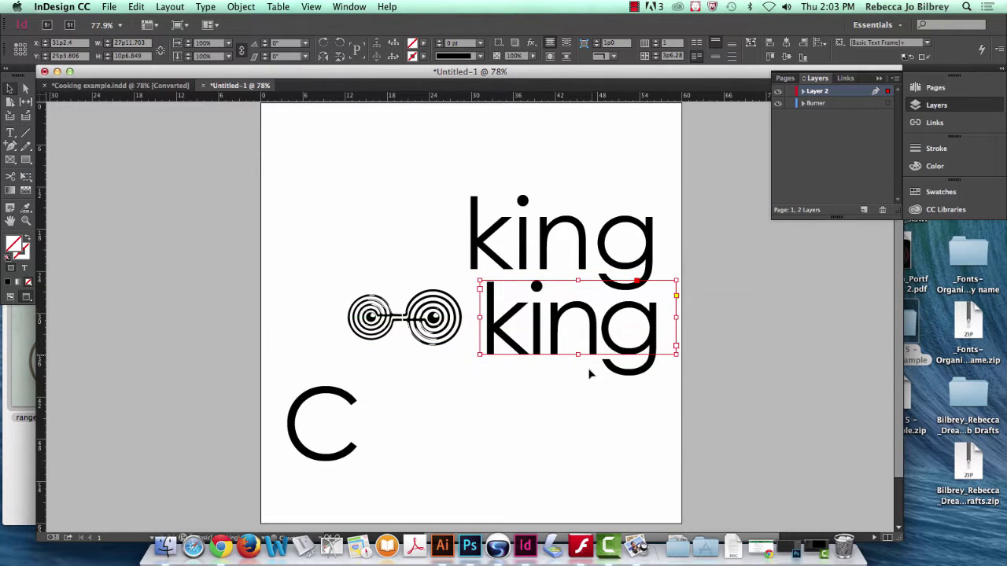
pyautogui.click(609, 420)
pyautogui.moveTo(629, 236); pyautogui.dragTo(650, 217)
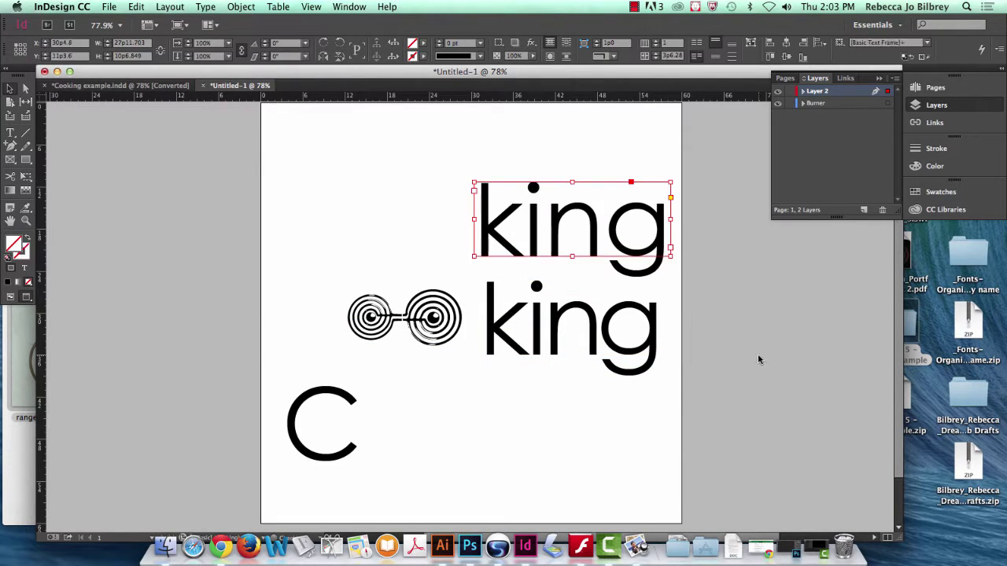
pyautogui.click(598, 398)
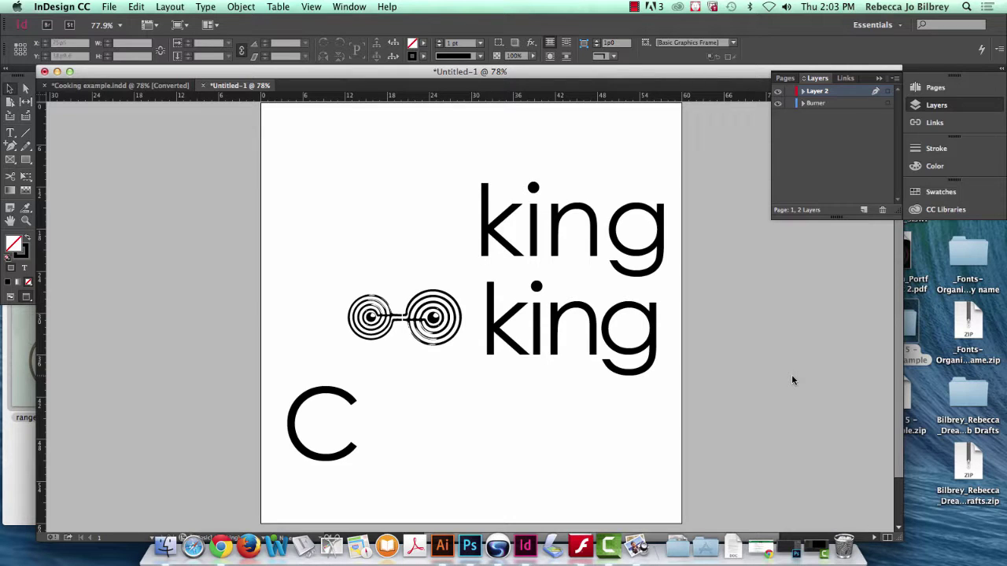
pyautogui.click(586, 242)
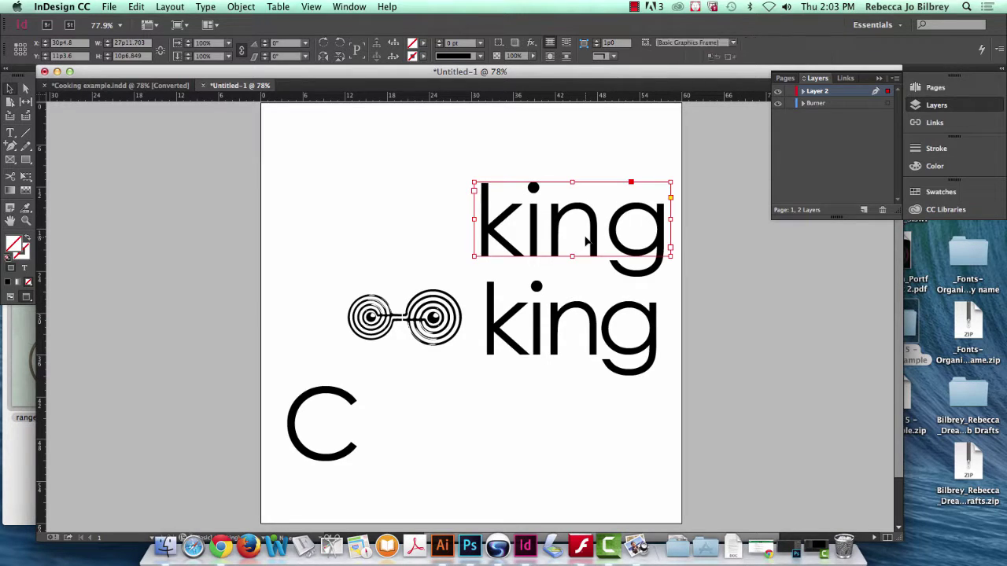
pyautogui.press('Delete')
pyautogui.moveTo(595, 330); pyautogui.dragTo(541, 333)
# Enlarge the C letter frame and move it up, then shrink it slightly to fit.
pyautogui.click(353, 401)
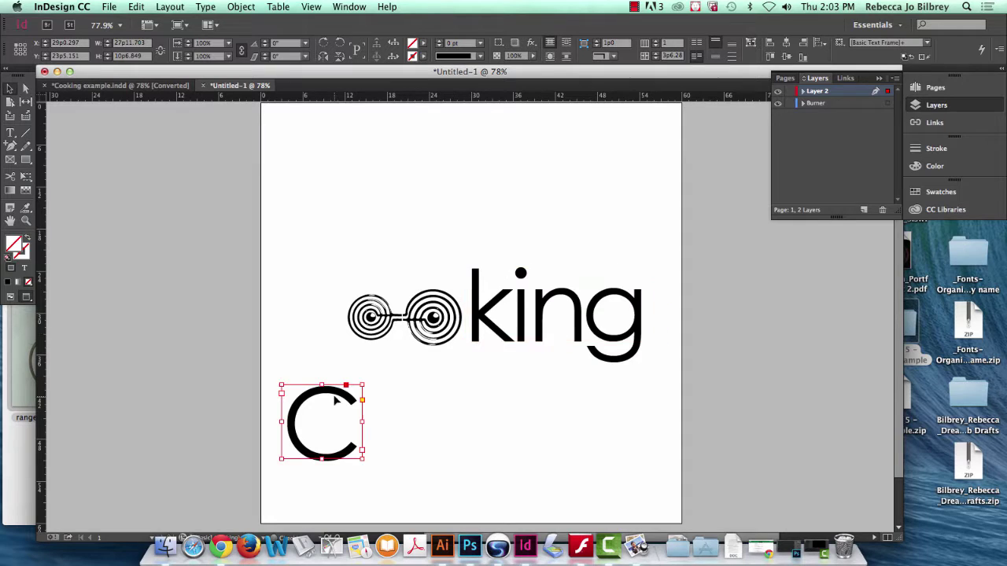
pyautogui.moveTo(360, 385); pyautogui.dragTo(461, 298)
pyautogui.moveTo(321, 373); pyautogui.dragTo(325, 308)
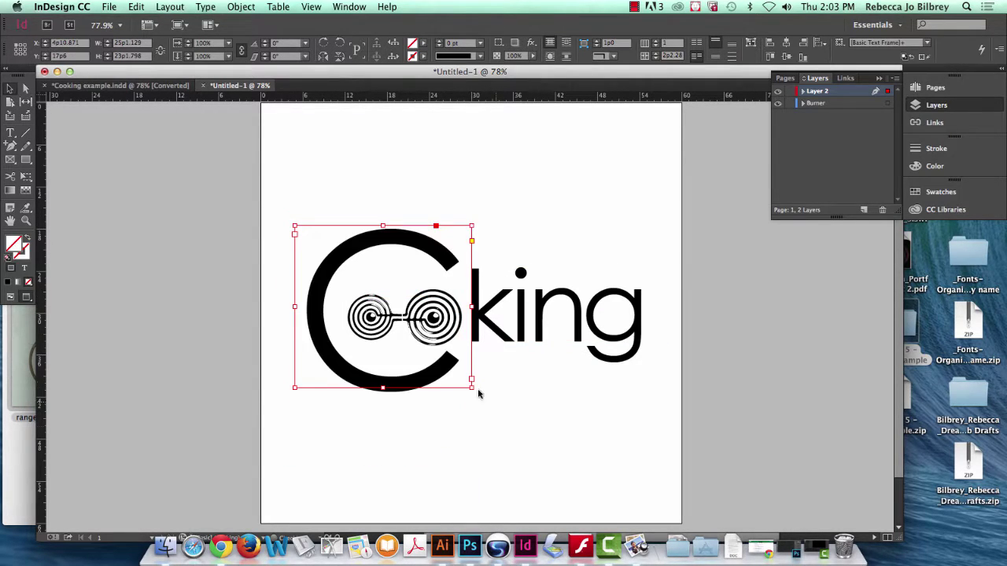
pyautogui.click(607, 411)
pyautogui.click(474, 384)
pyautogui.moveTo(472, 226); pyautogui.dragTo(460, 228)
pyautogui.click(512, 410)
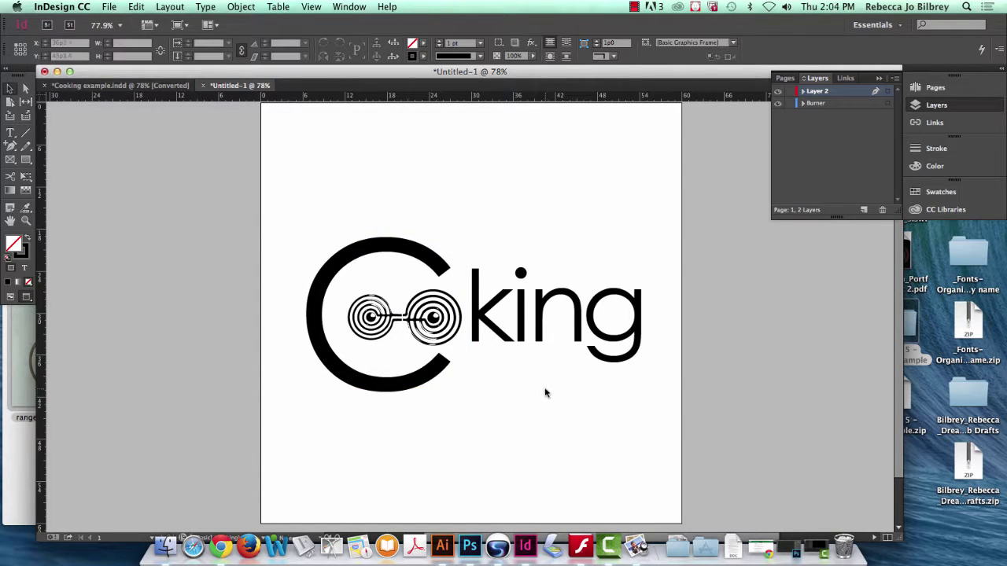
# Nudge the king text frame down and left and scale it slightly smaller beside the C.
pyautogui.click(551, 334)
pyautogui.moveTo(594, 321); pyautogui.dragTo(591, 325)
pyautogui.click(596, 416)
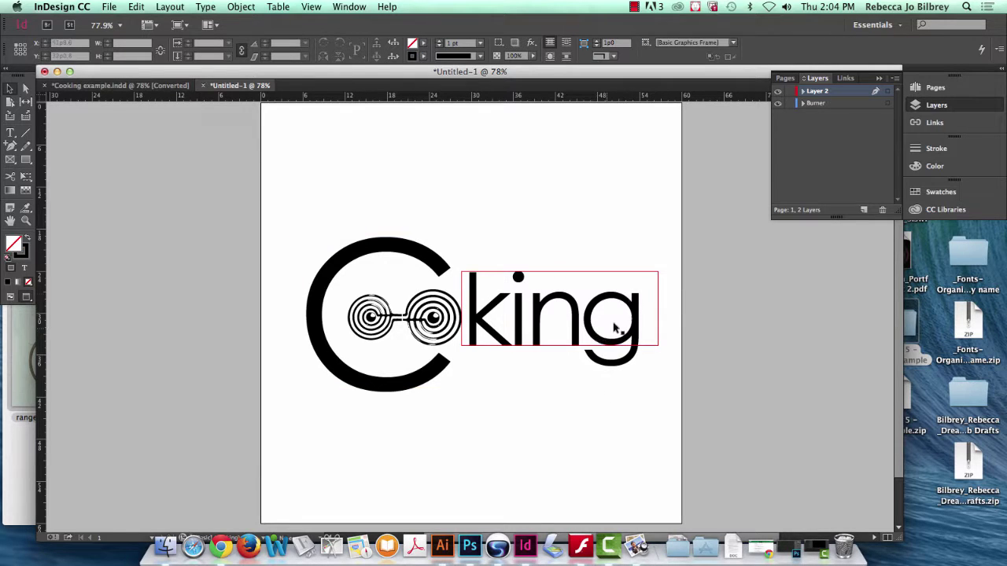
pyautogui.click(656, 275)
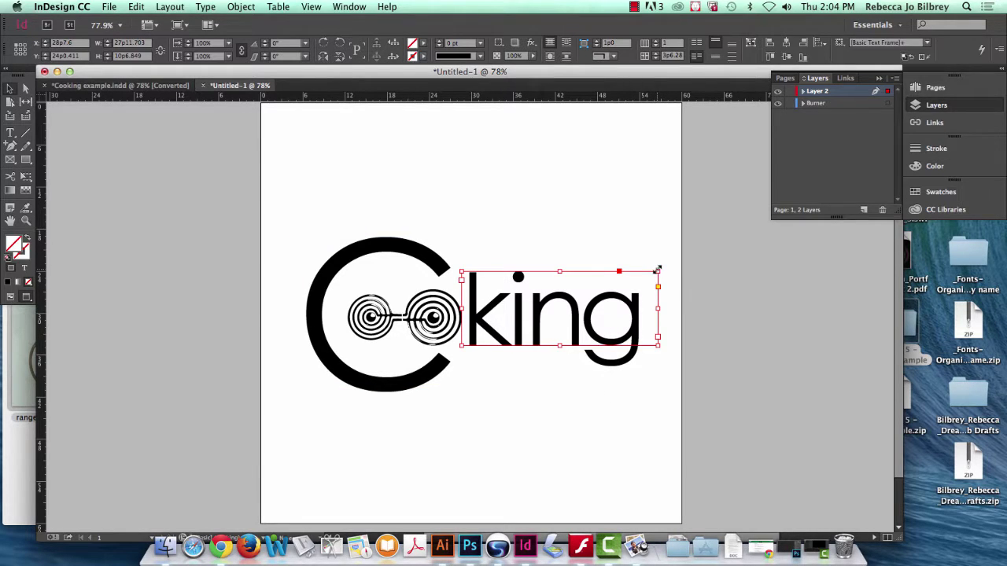
pyautogui.moveTo(655, 275); pyautogui.dragTo(652, 274)
pyautogui.click(629, 443)
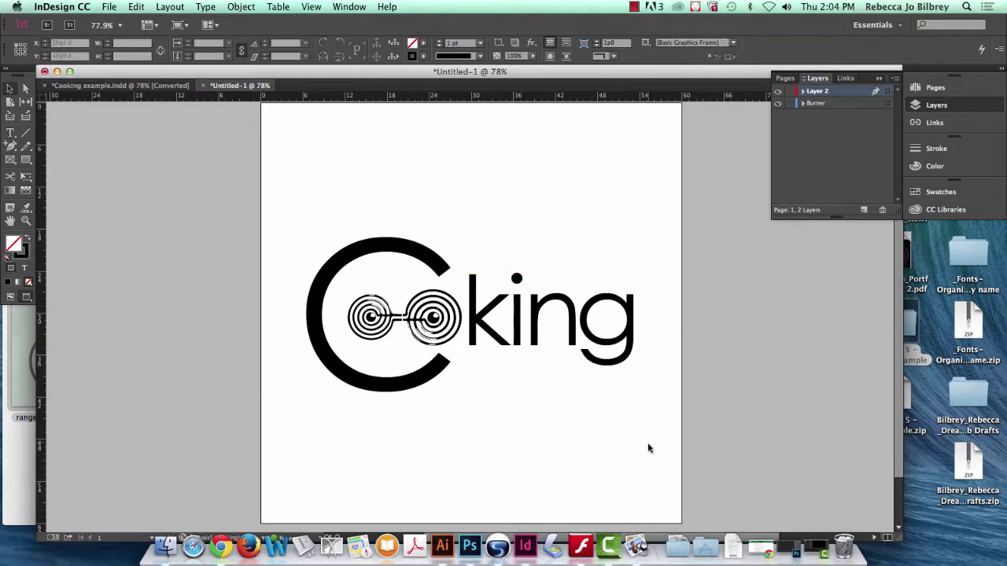
pyautogui.click(594, 344)
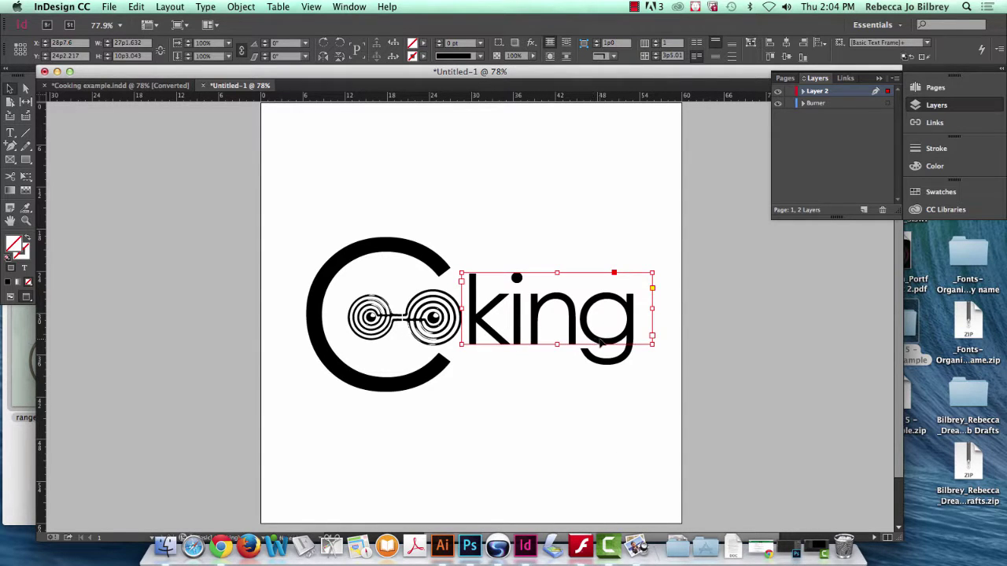
pyautogui.click(669, 492)
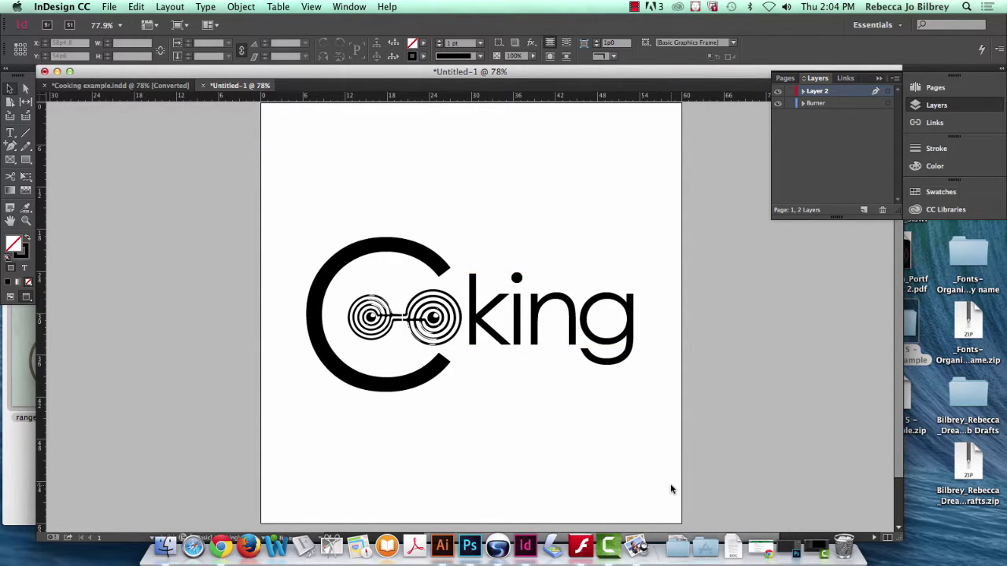
pyautogui.click(385, 250)
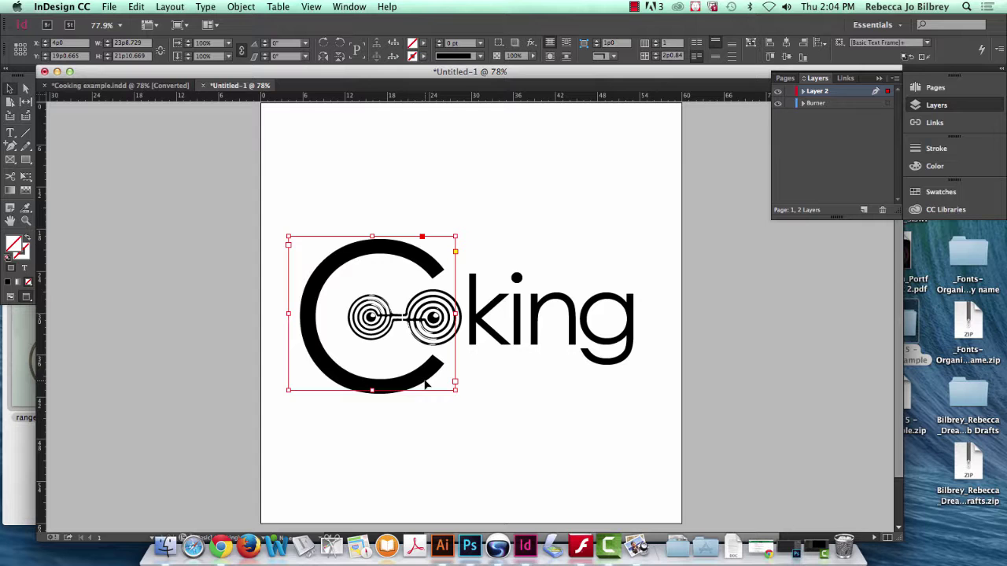
pyautogui.doubleClick(316, 292)
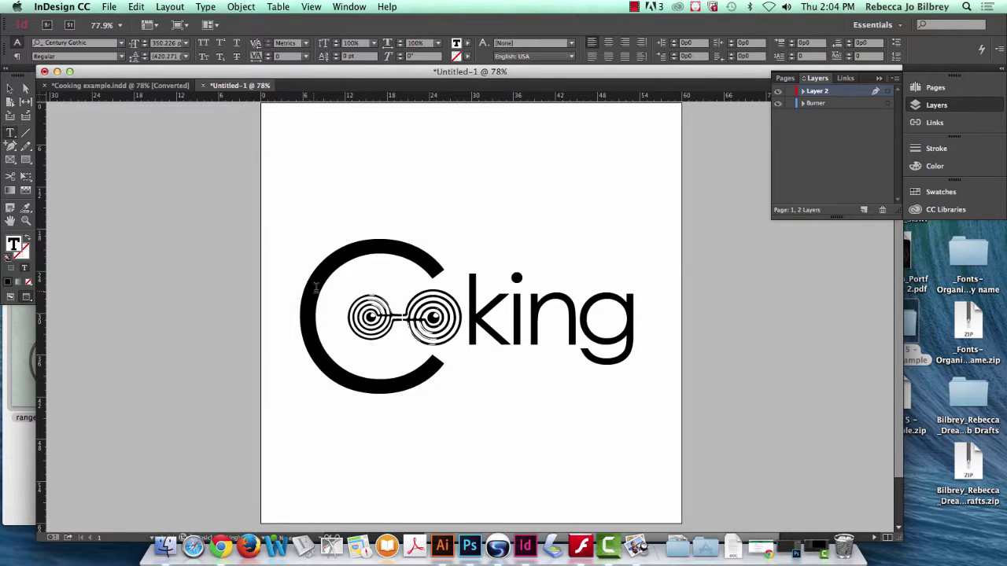
pyautogui.tripleClick(316, 292)
pyautogui.click(122, 58)
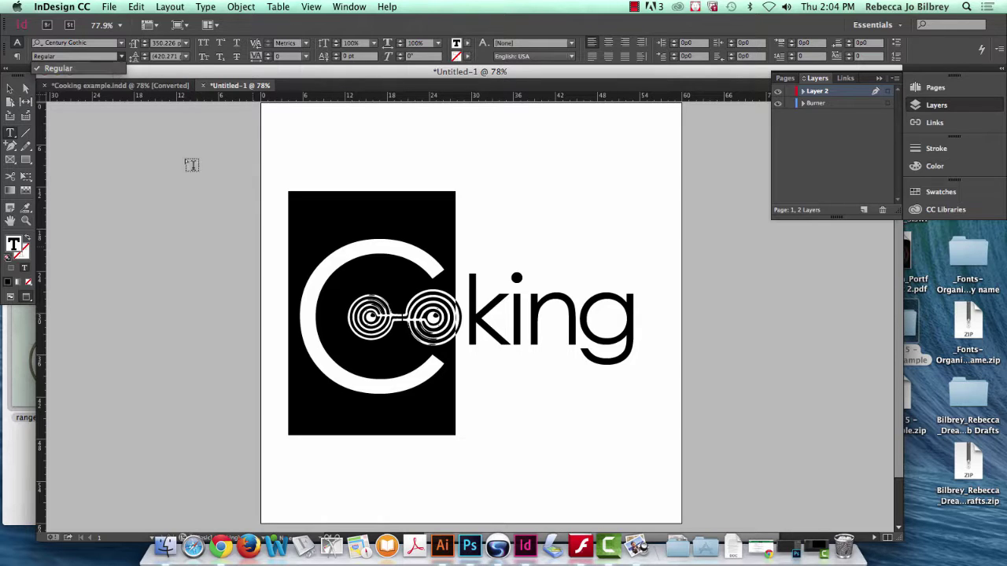
pyautogui.click(79, 71)
pyautogui.hotkey('ctrl', 'z')
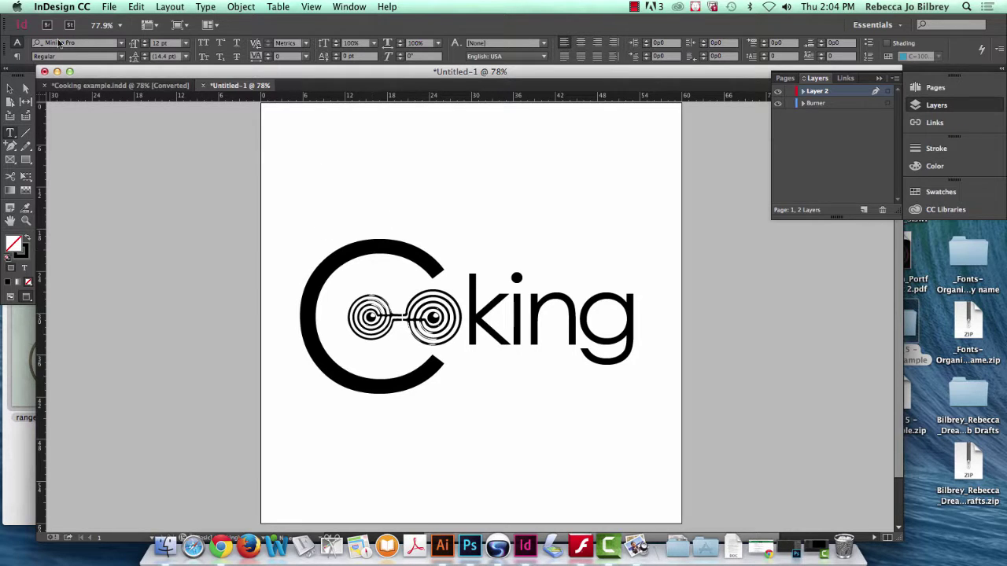
pyautogui.click(10, 89)
pyautogui.click(351, 261)
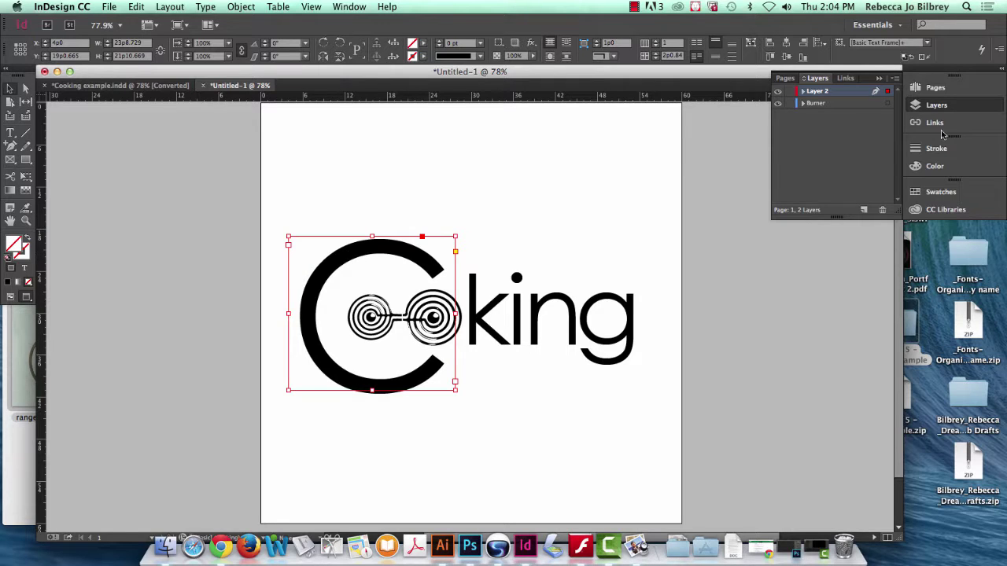
# Open the Swatches panel and try a cyan fill on the C frame, then remove it.
pyautogui.click(941, 194)
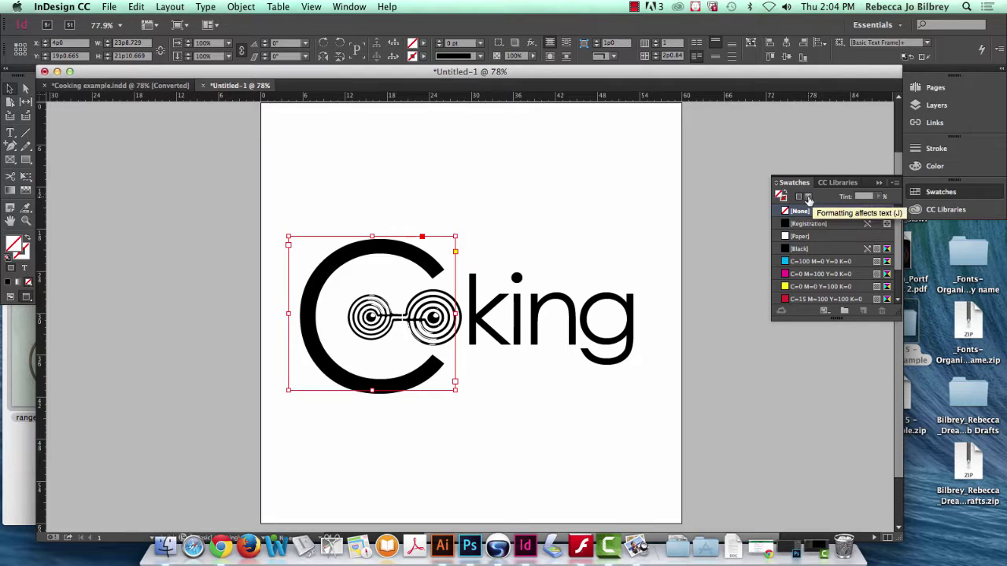
pyautogui.click(809, 200)
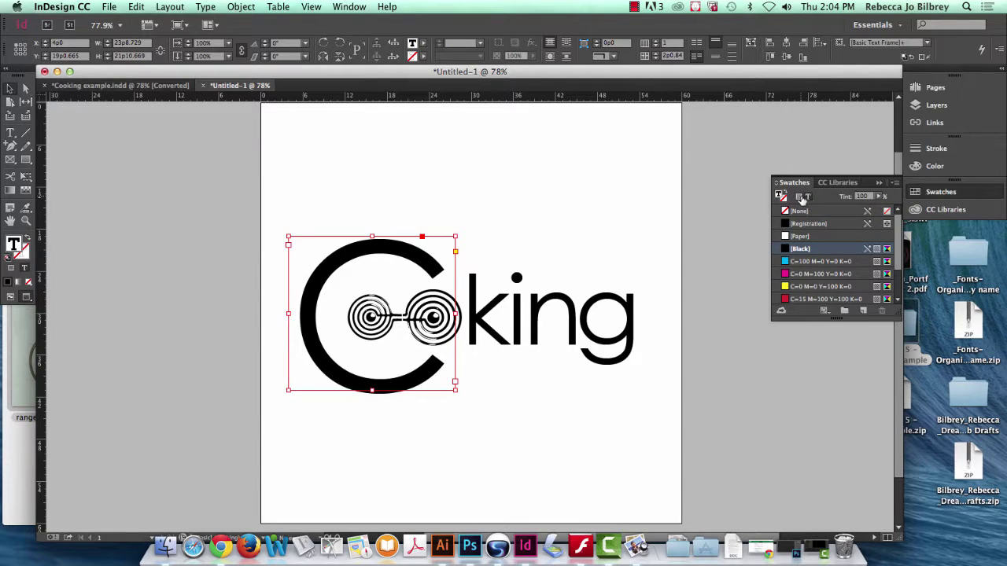
pyautogui.click(799, 197)
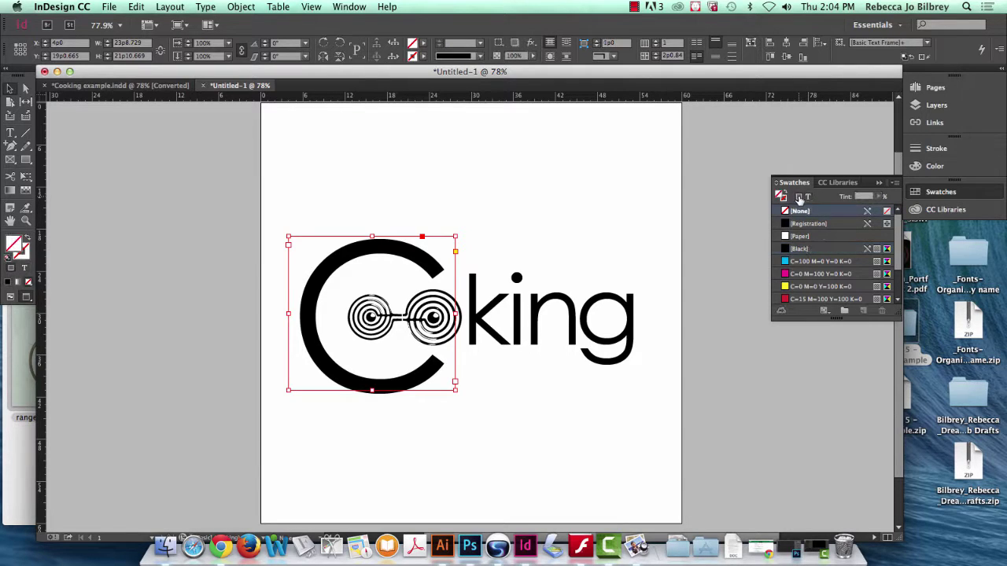
pyautogui.click(815, 262)
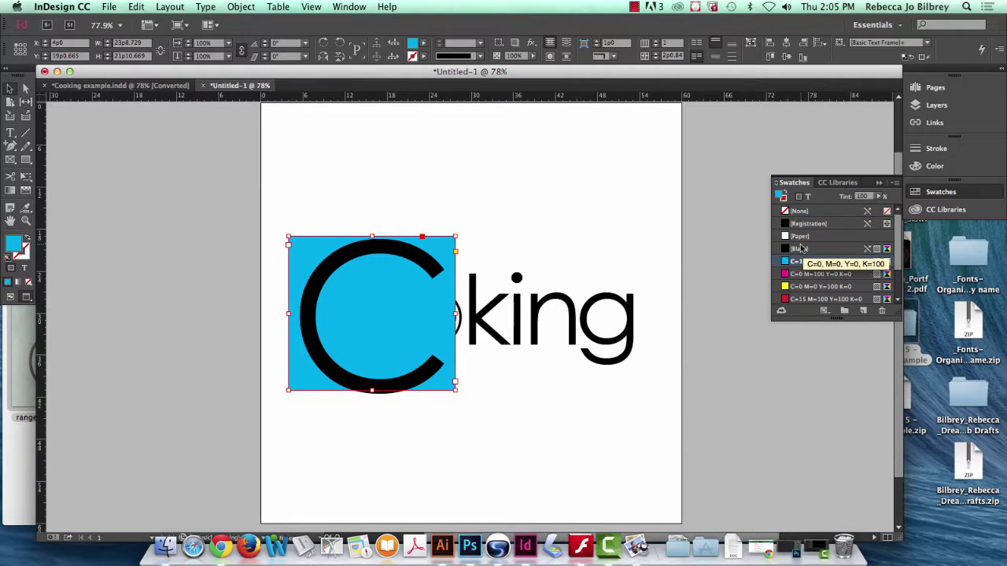
pyautogui.click(796, 212)
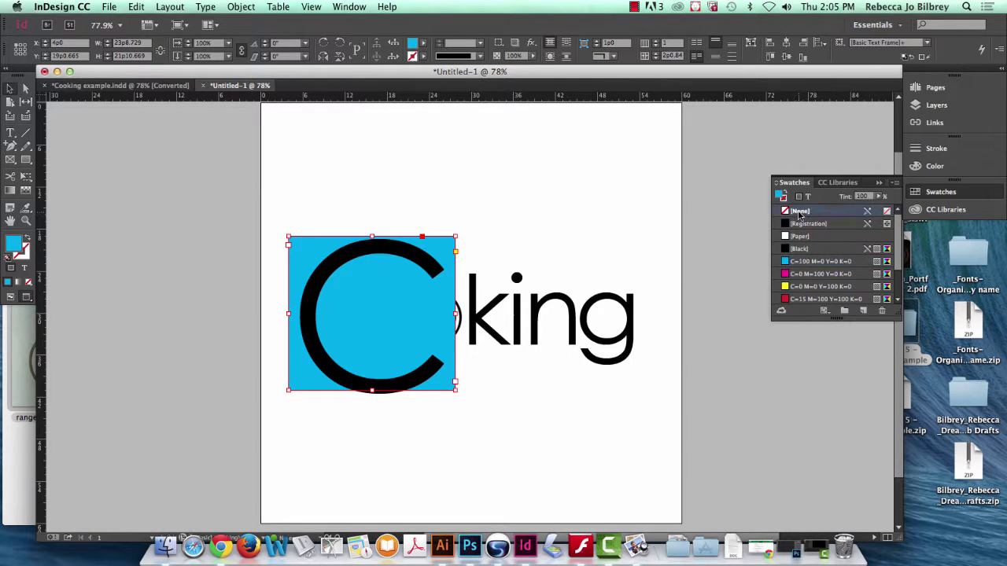
# Colour the C text cyan, then return it to a solid black fill.
pyautogui.click(808, 197)
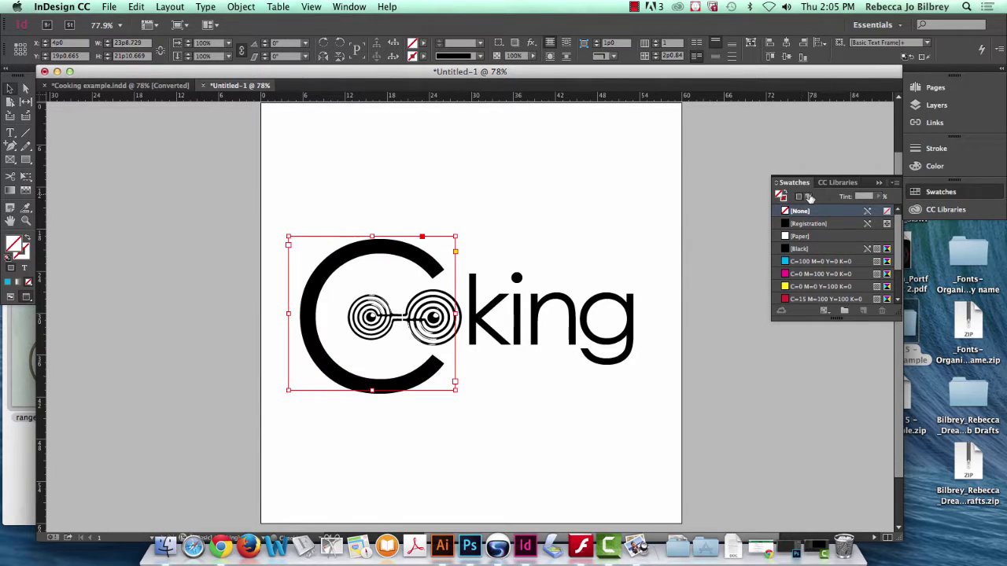
pyautogui.click(803, 261)
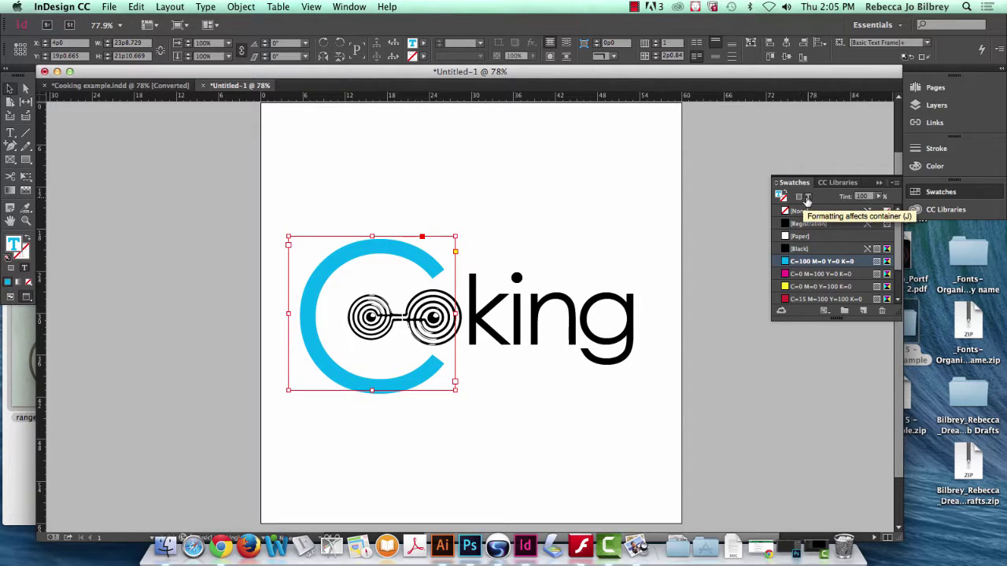
pyautogui.click(802, 249)
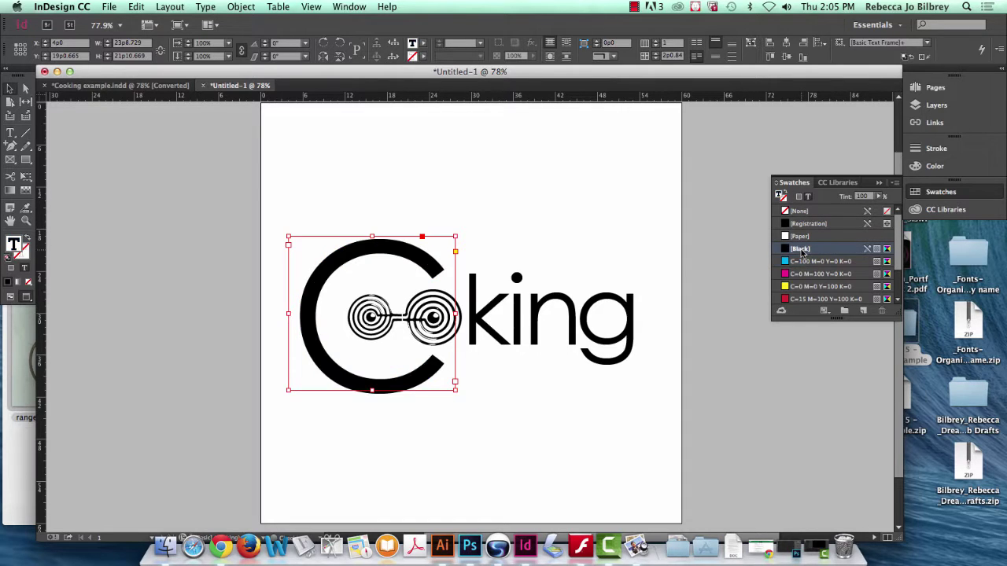
pyautogui.click(786, 196)
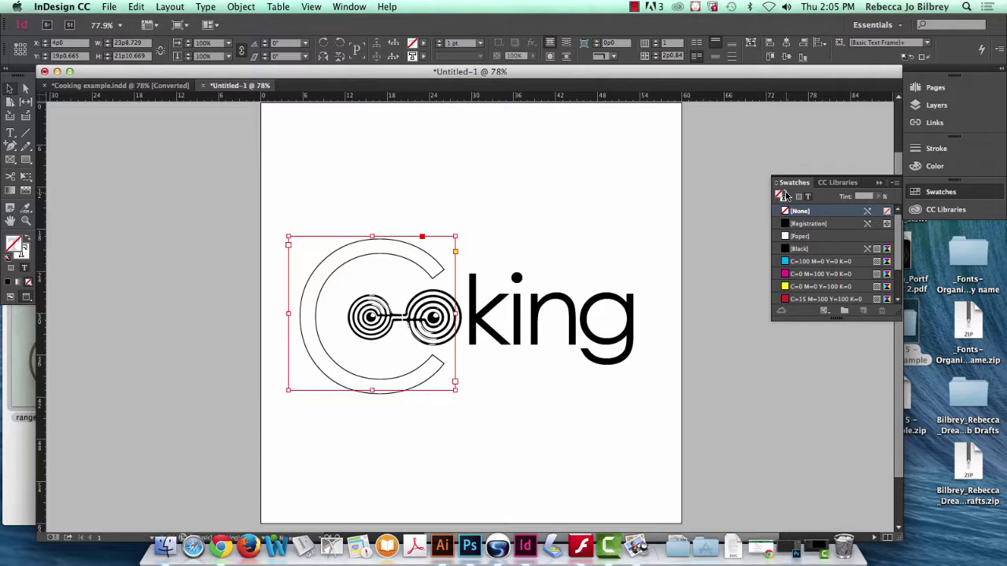
pyautogui.click(786, 195)
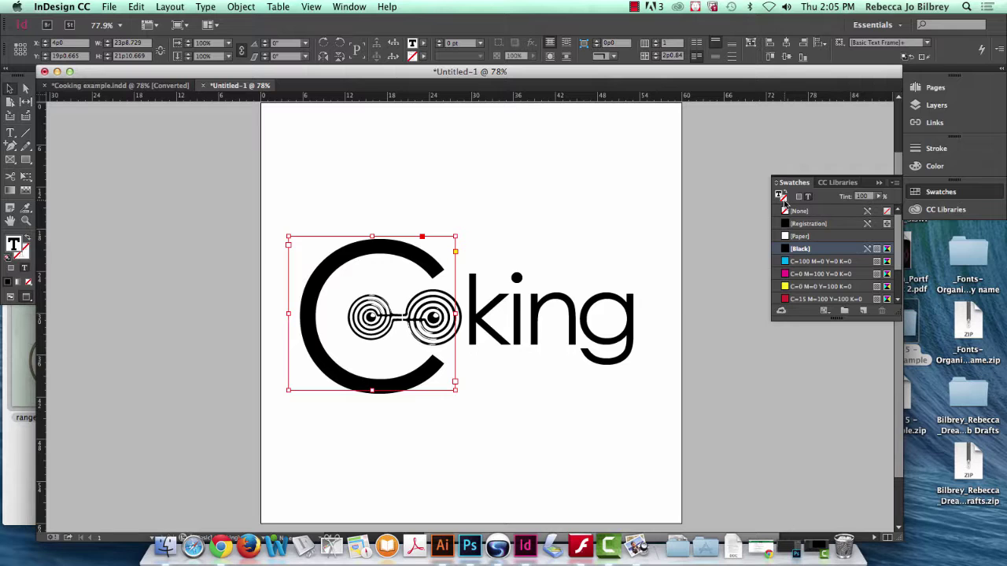
pyautogui.click(784, 201)
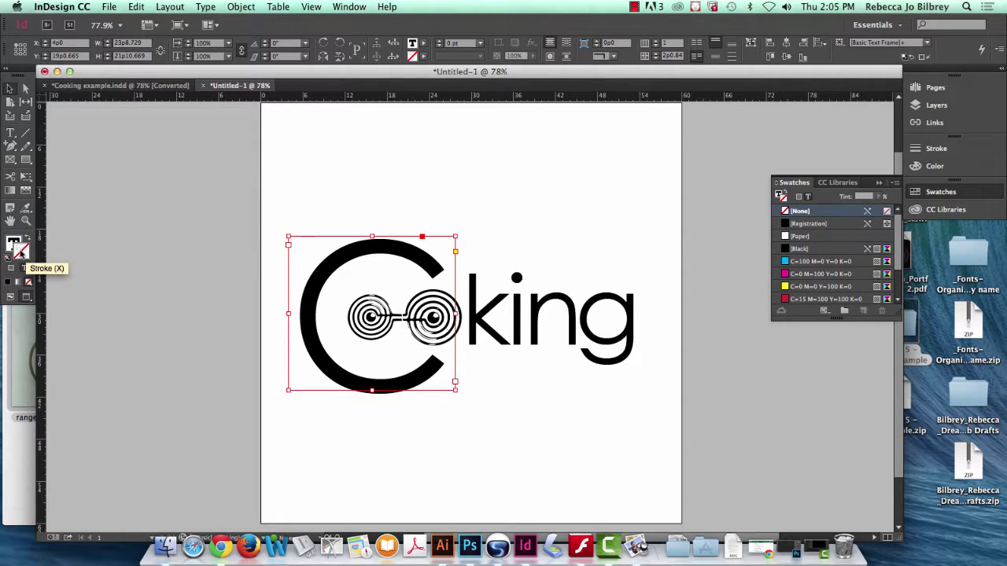
pyautogui.click(14, 244)
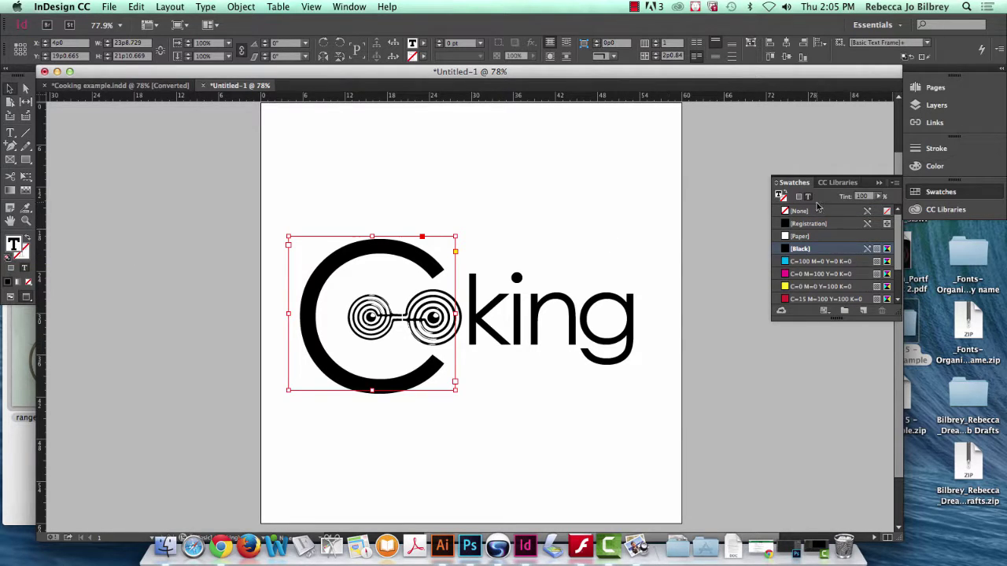
# Float the Swatches panel, give the C a white [Paper] text stroke, and open the Stroke panel.
pyautogui.moveTo(805, 185); pyautogui.dragTo(80, 229)
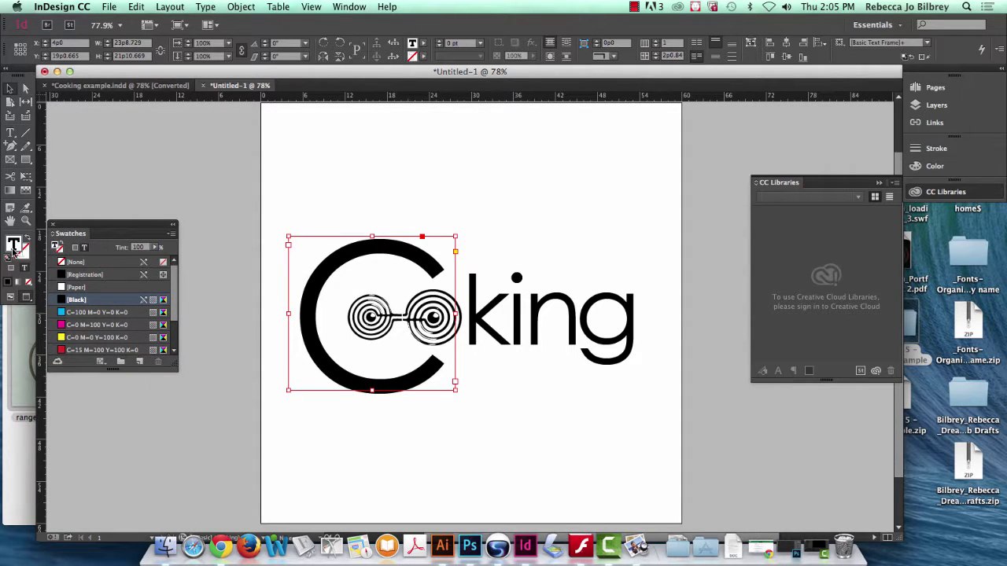
pyautogui.click(21, 253)
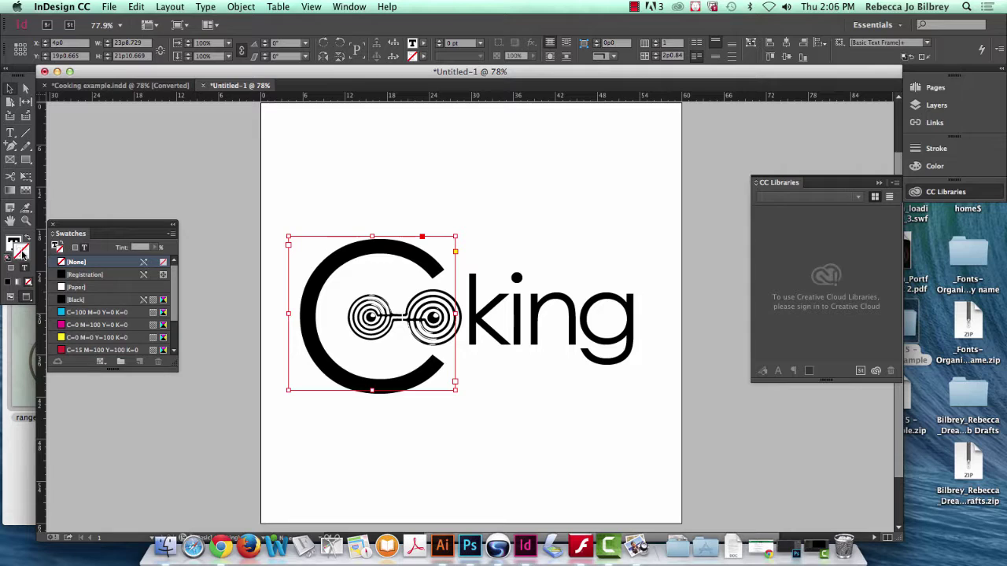
pyautogui.click(87, 289)
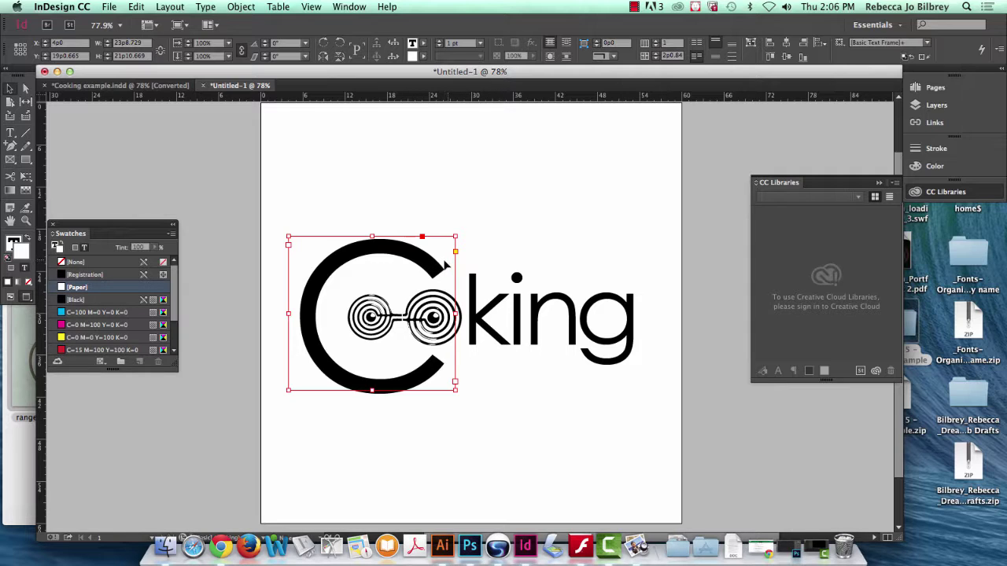
pyautogui.click(936, 148)
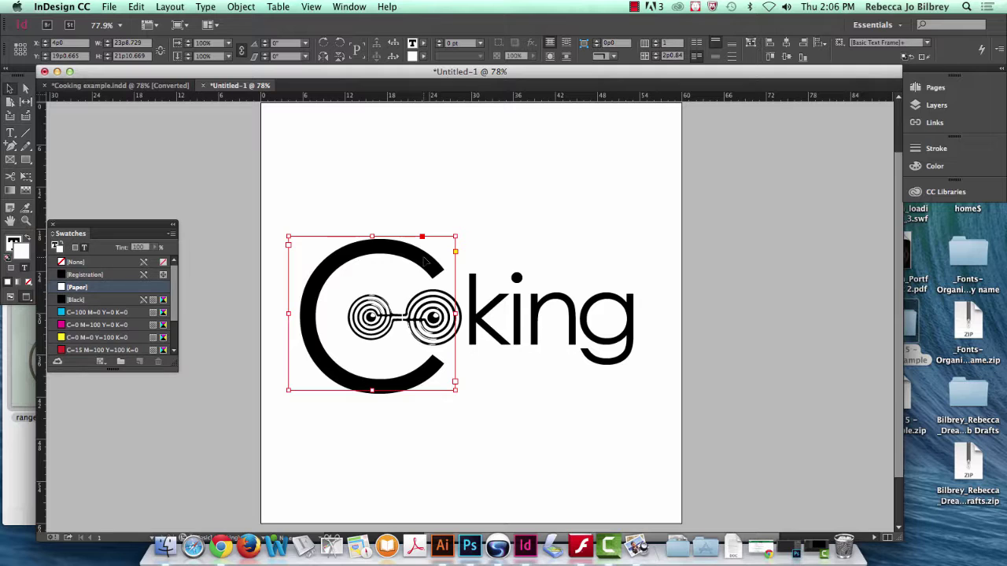
pyautogui.click(936, 148)
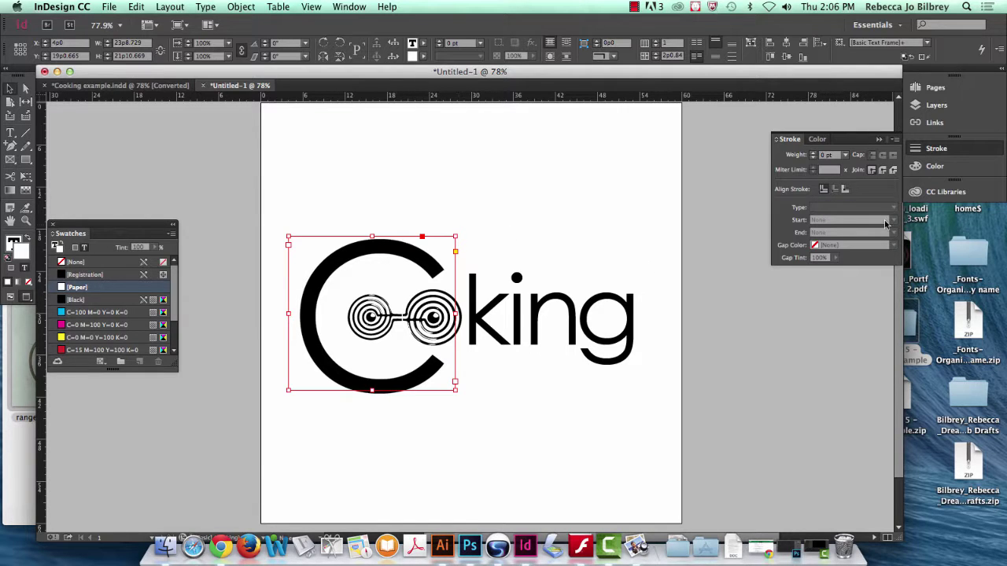
# Step the C's stroke weight up and down, then raise it for a heavier outline.
pyautogui.click(814, 155)
pyautogui.click(813, 154)
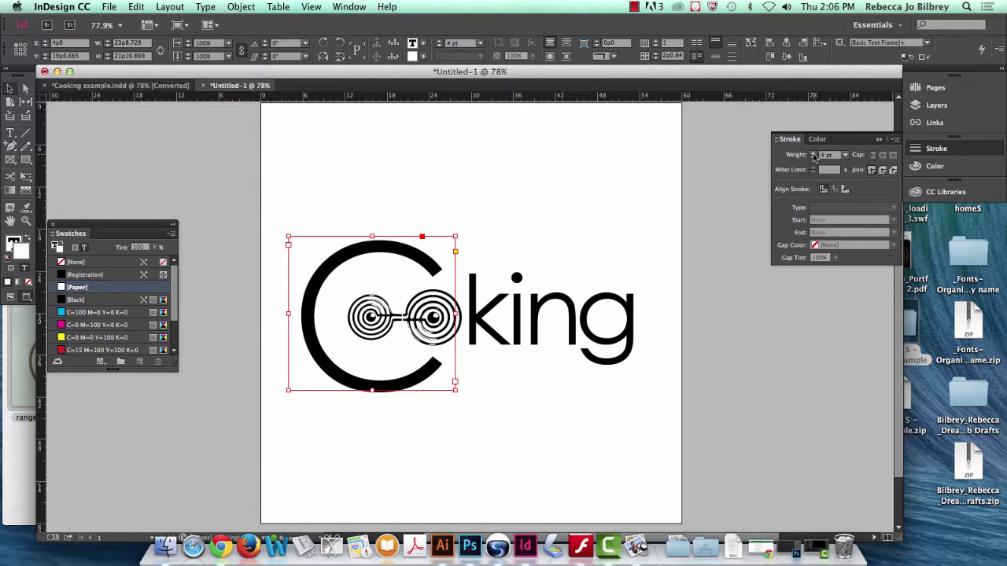
pyautogui.click(815, 159)
pyautogui.click(814, 160)
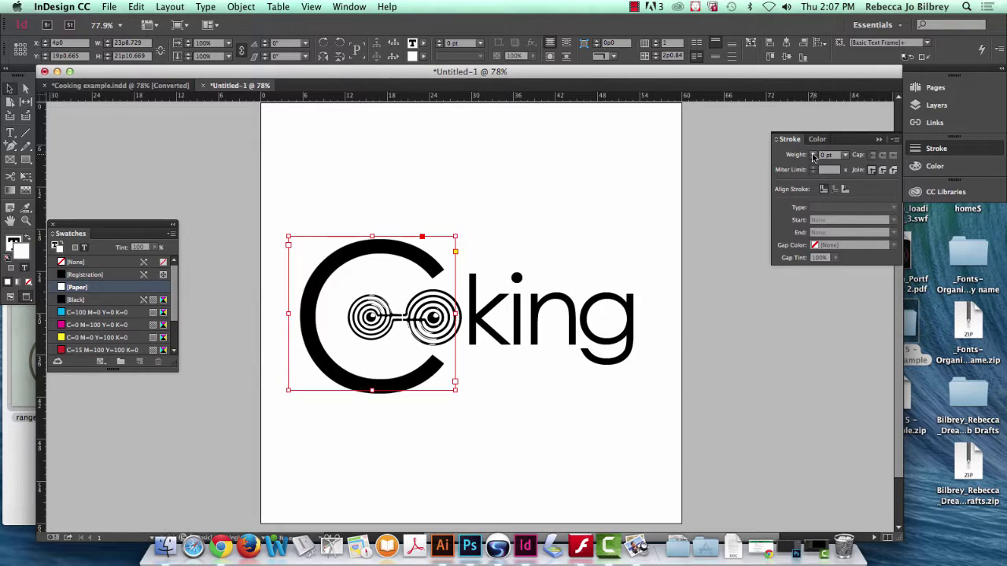
pyautogui.click(813, 153)
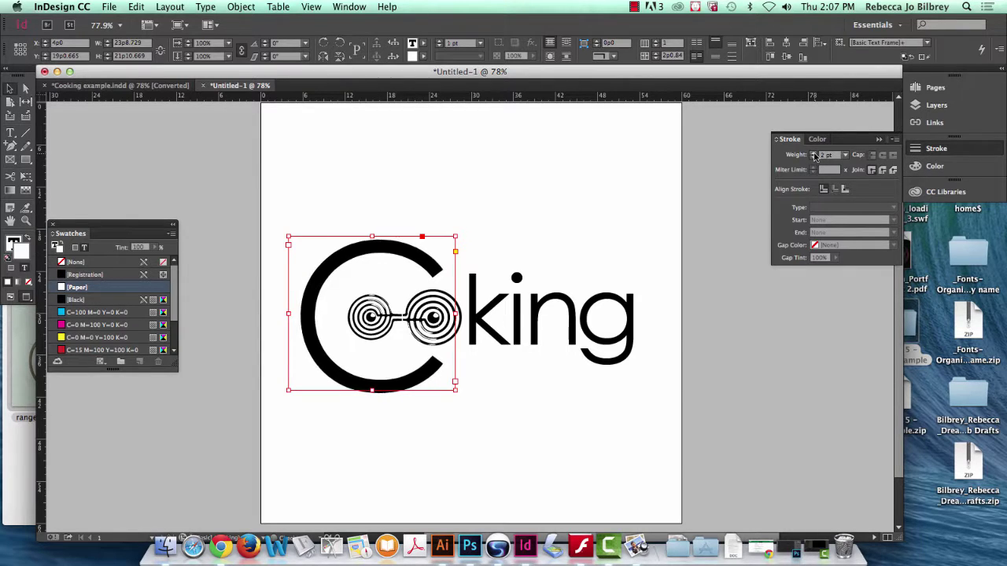
pyautogui.click(814, 154)
pyautogui.click(814, 153)
pyautogui.click(814, 154)
pyautogui.click(813, 154)
pyautogui.click(814, 153)
pyautogui.click(814, 153)
pyautogui.click(813, 153)
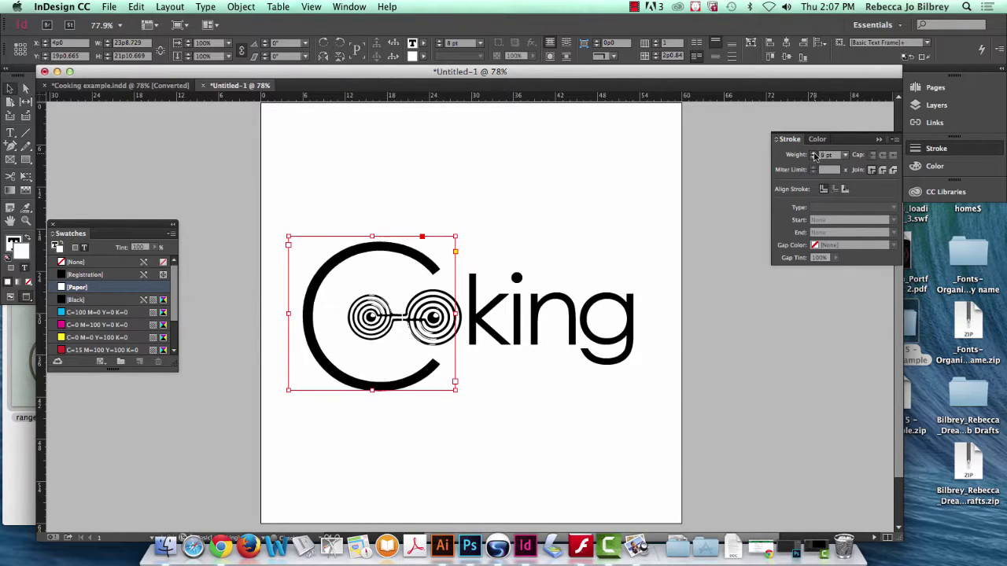
pyautogui.click(813, 154)
pyautogui.click(814, 154)
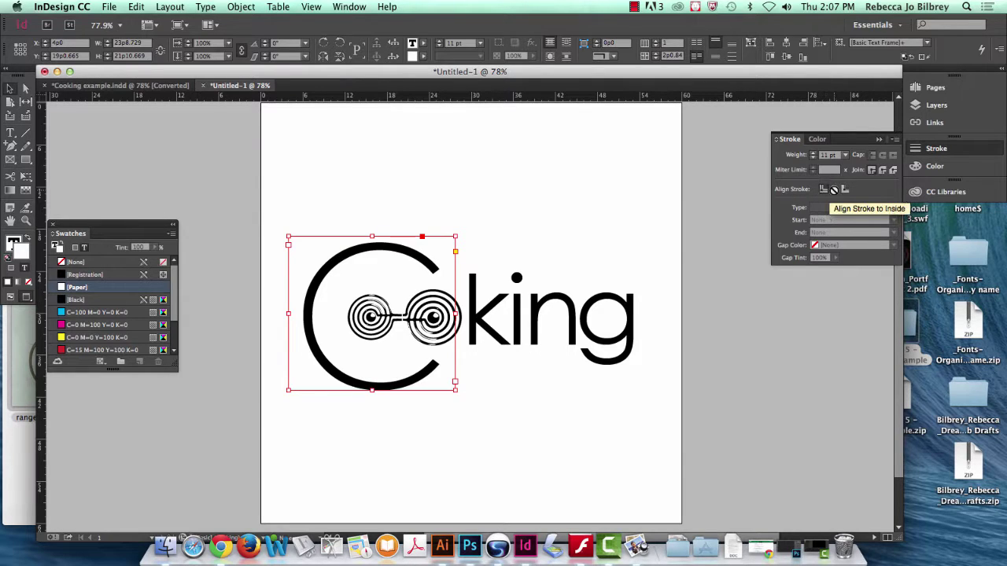
# Try Outside stroke alignment, then centre the stroke and raise its weight to 13 pt.
pyautogui.click(845, 190)
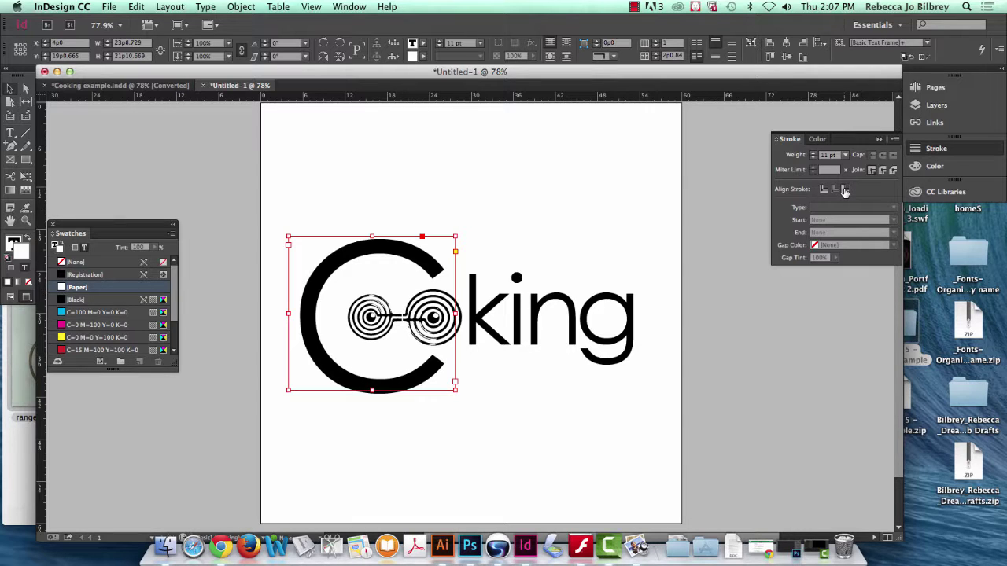
pyautogui.click(823, 191)
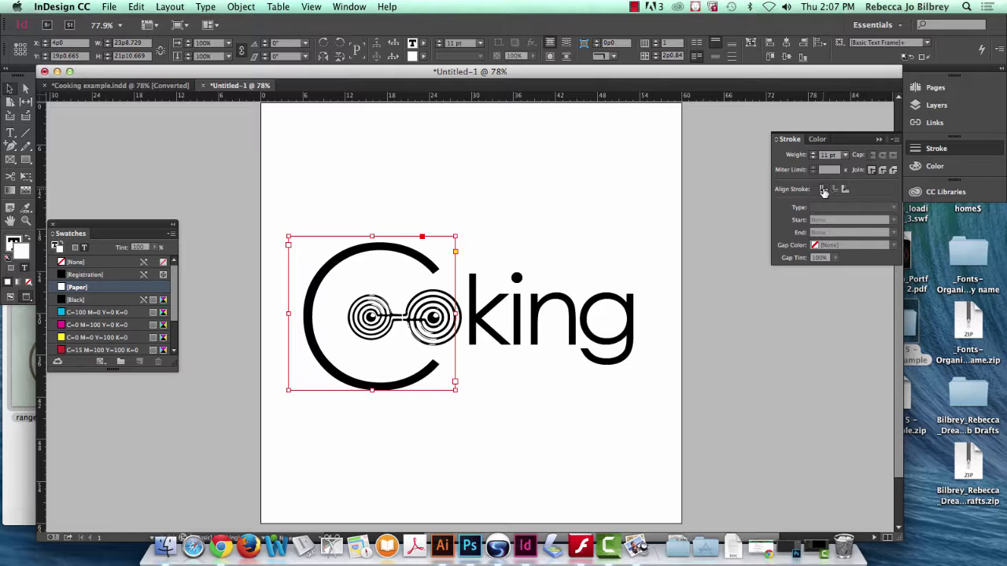
pyautogui.click(814, 153)
pyautogui.click(814, 153)
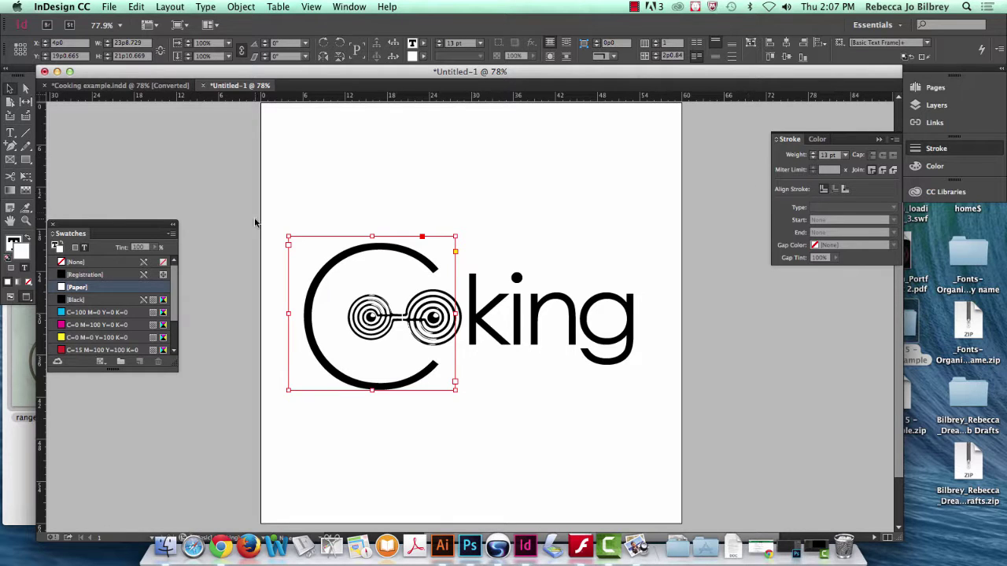
# Duplicate the king frame, placing the copy above the logo.
pyautogui.press('super+shift+a')
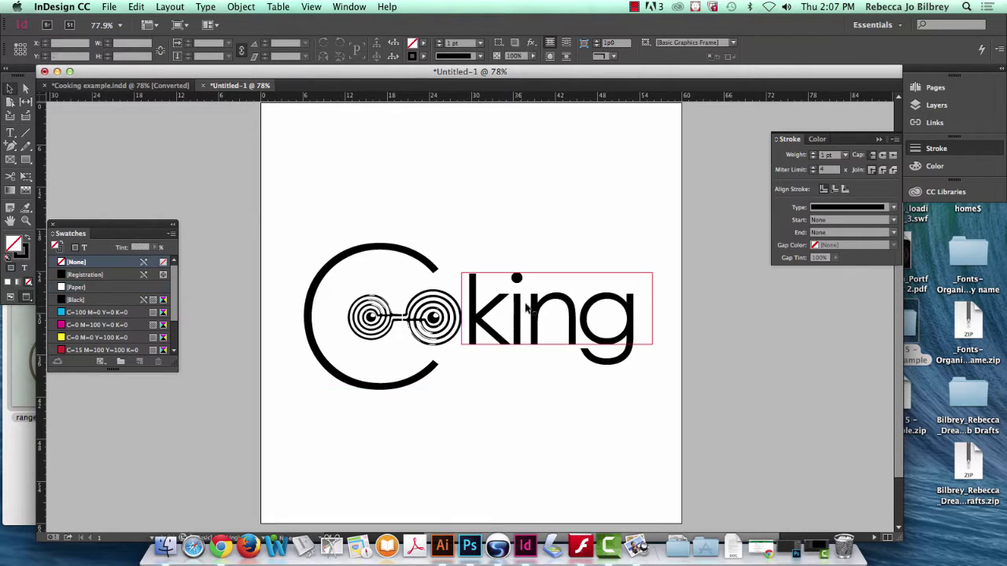
pyautogui.click(546, 324)
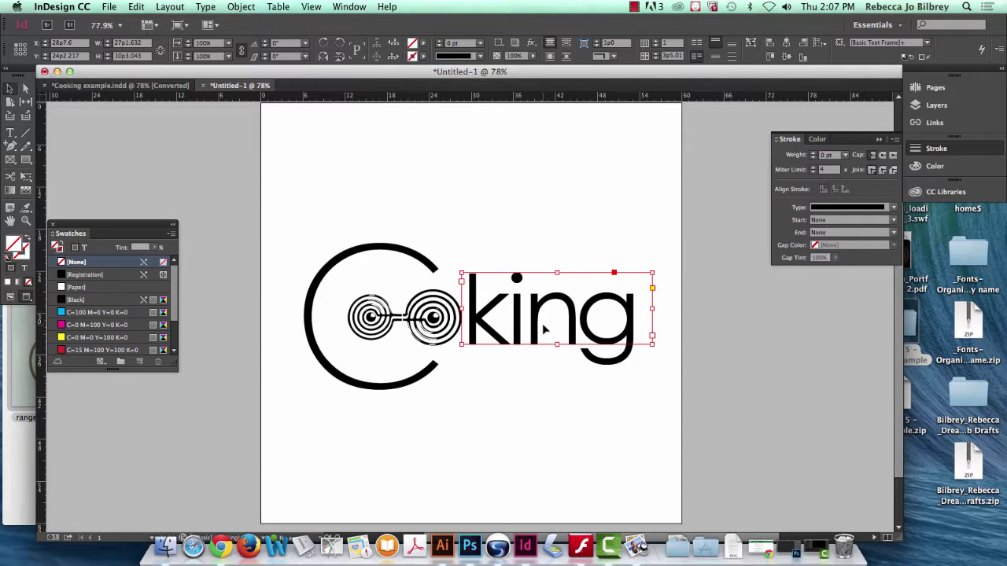
pyautogui.moveTo(542, 323); pyautogui.dragTo(494, 192)
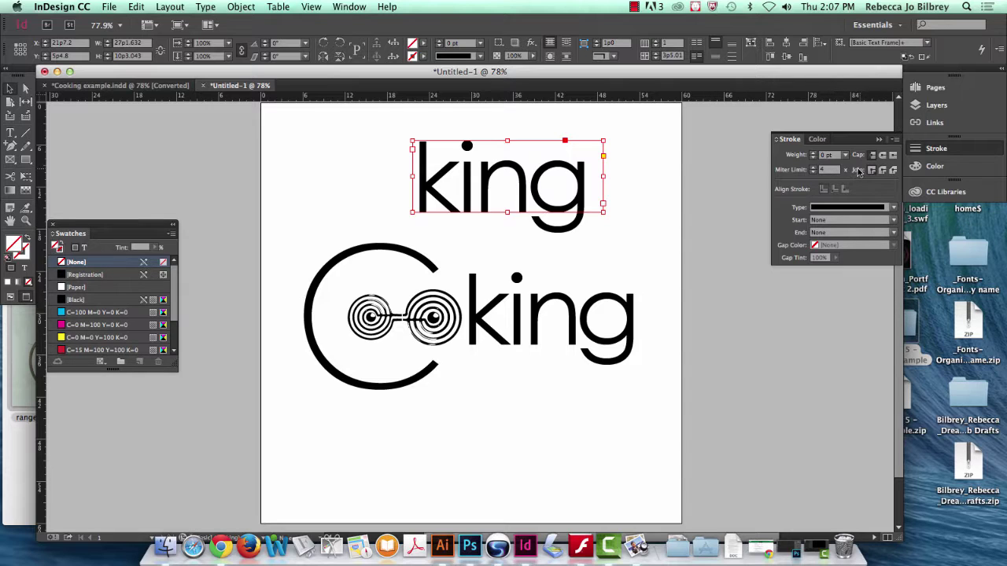
# Give the copy's king letters a black fill and a white [Paper] stroke, leaving the frame uncoloured.
pyautogui.click(60, 250)
pyautogui.click(77, 287)
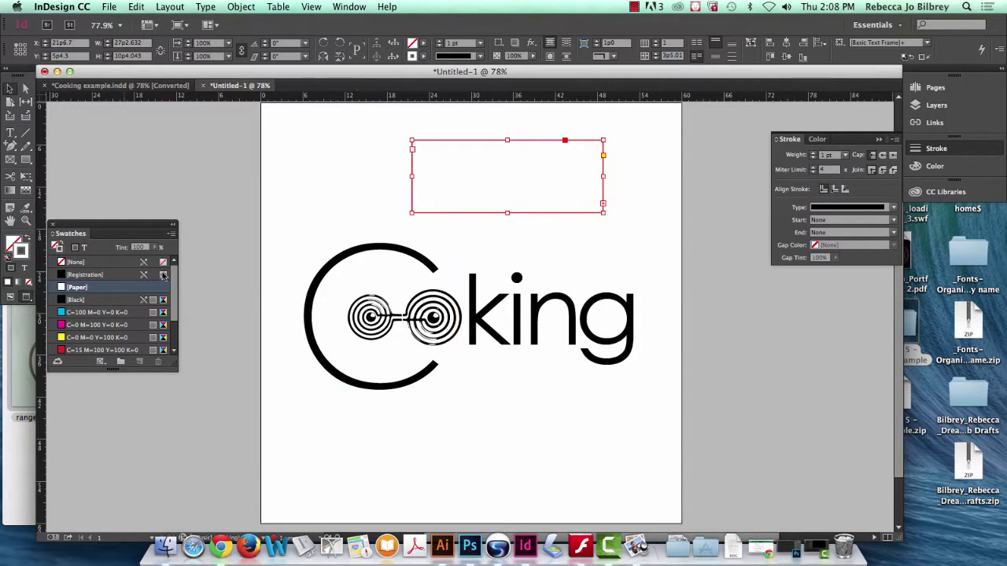
pyautogui.click(69, 262)
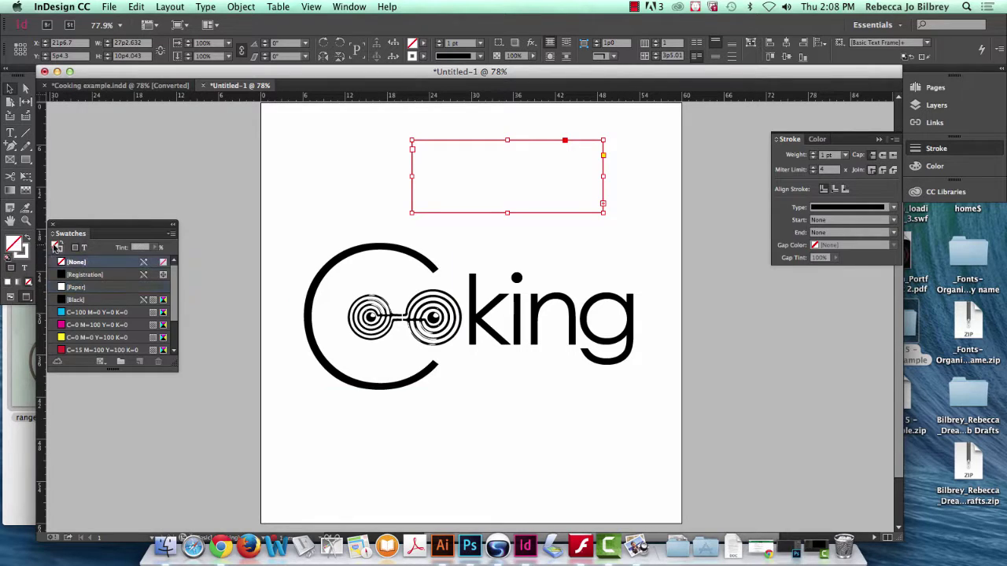
pyautogui.click(75, 303)
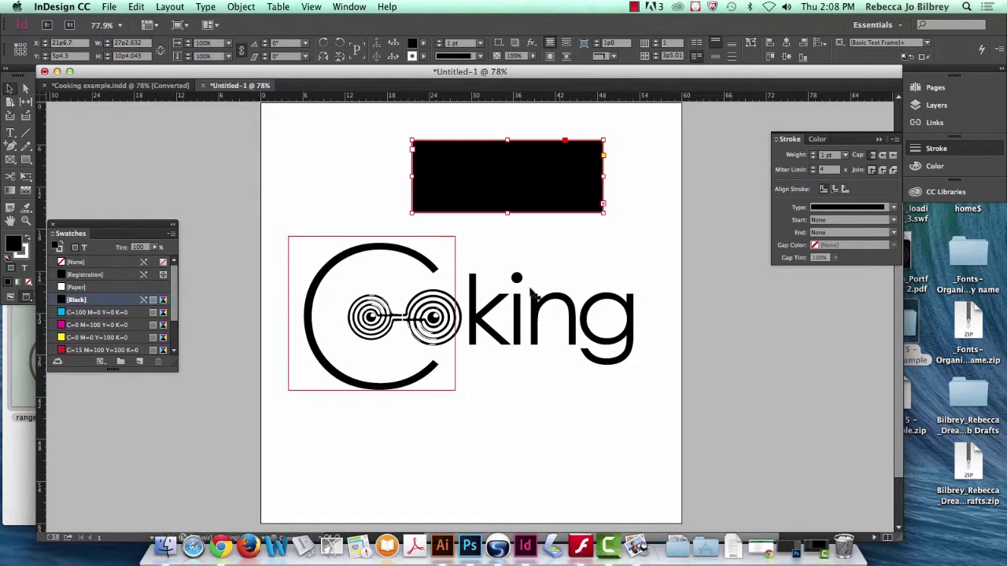
pyautogui.click(75, 263)
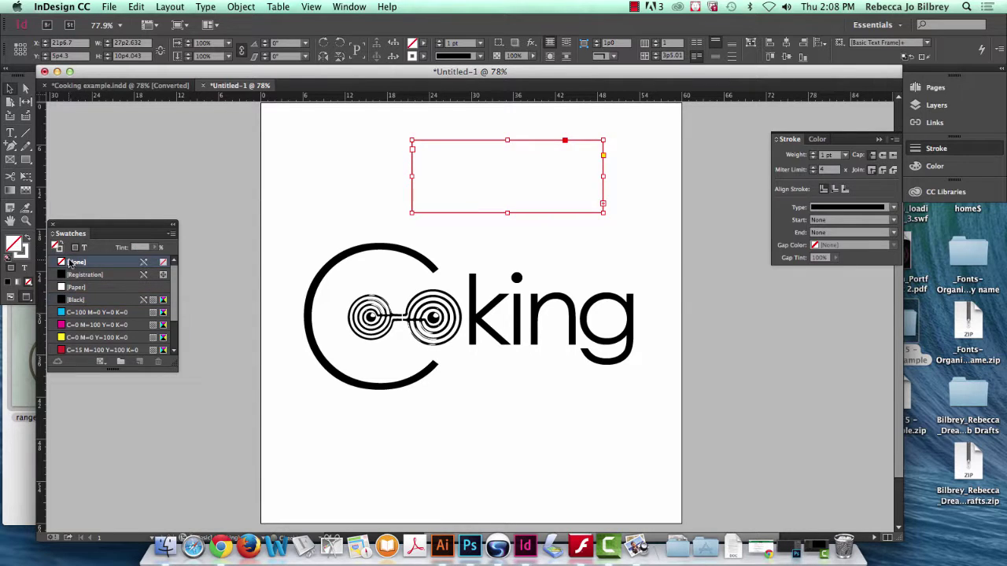
pyautogui.click(75, 264)
pyautogui.press('super+z')
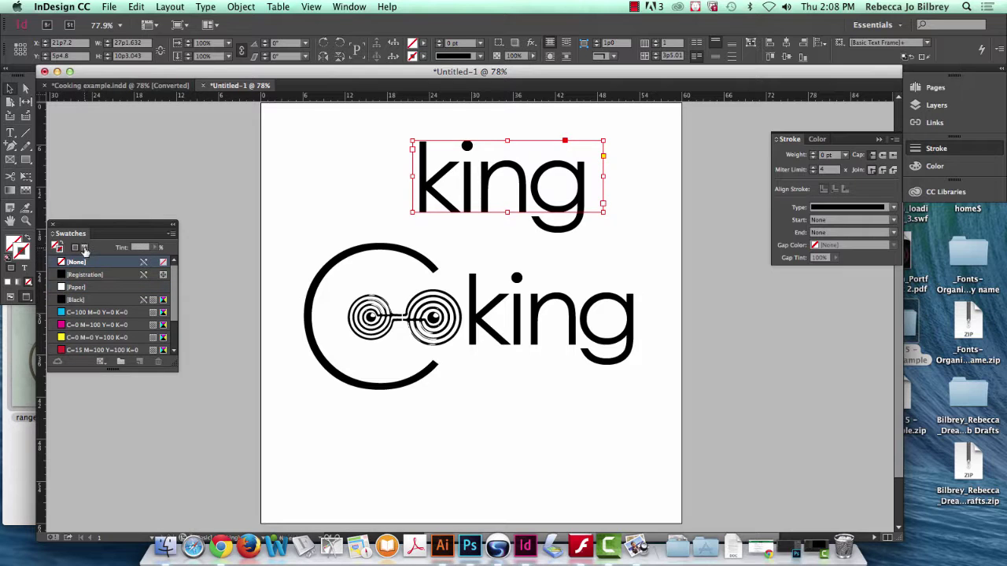
pyautogui.click(75, 302)
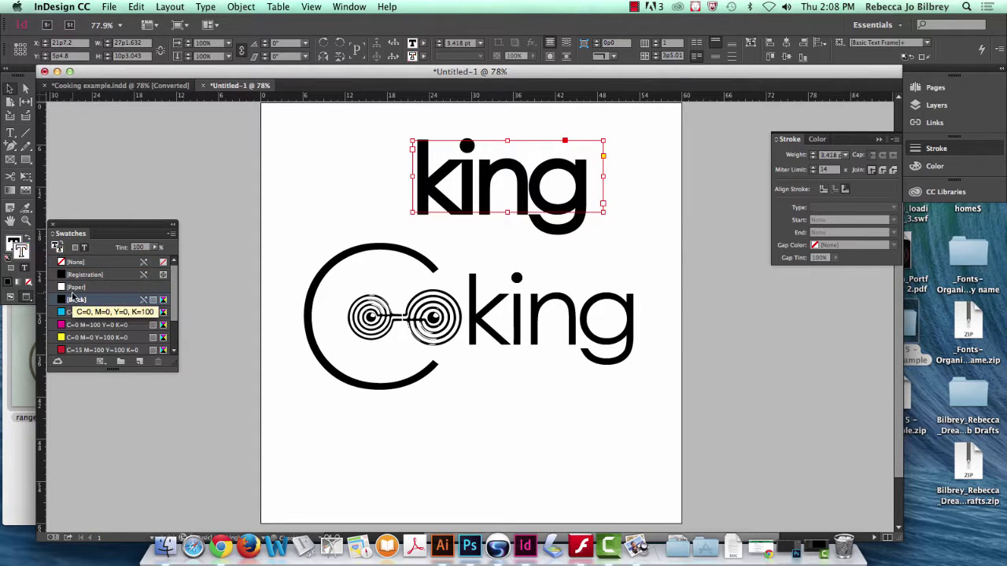
pyautogui.click(76, 288)
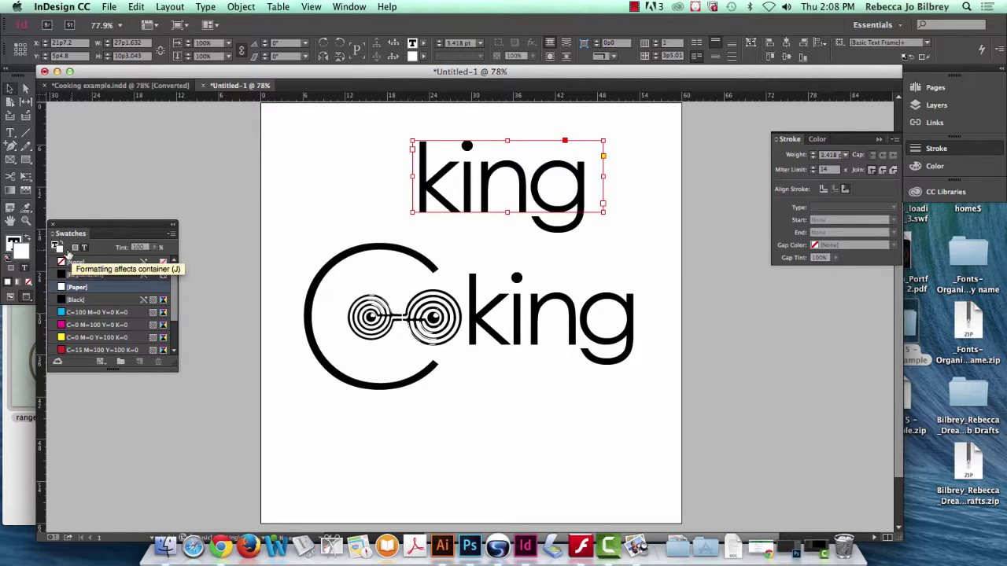
pyautogui.click(56, 247)
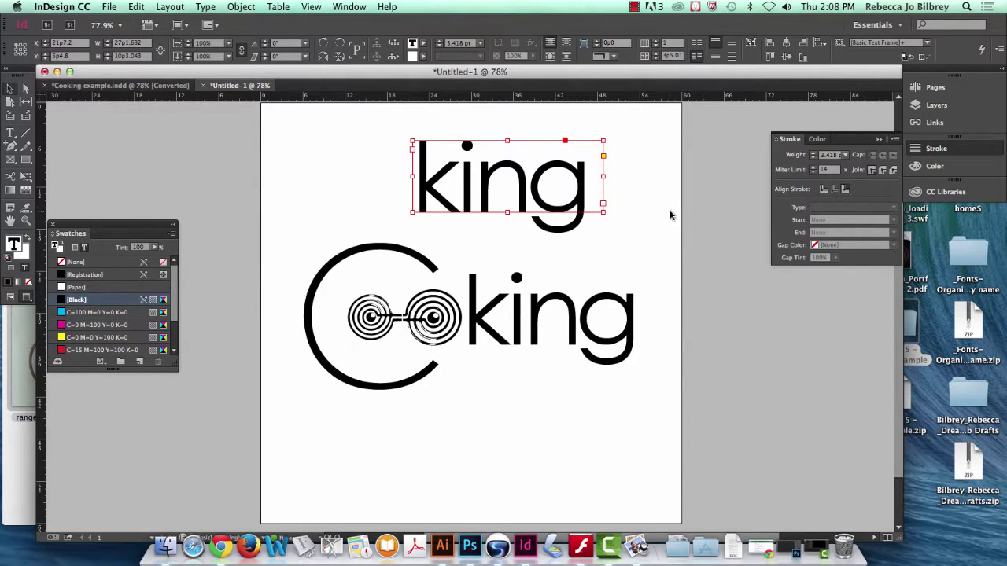
pyautogui.click(60, 251)
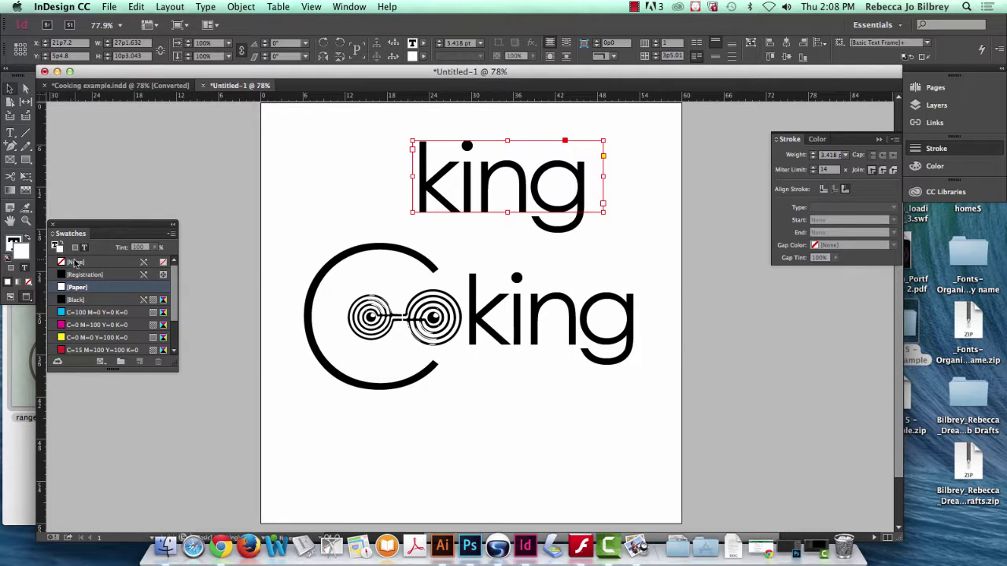
# Centre the white text stroke on the letters and set its weight to 6 pt.
pyautogui.click(823, 190)
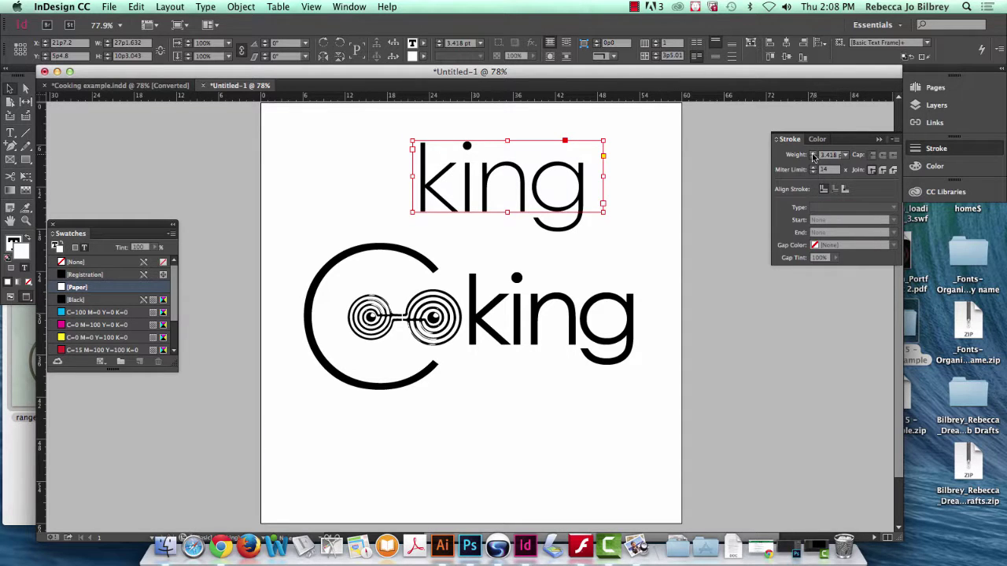
pyautogui.click(813, 153)
pyautogui.click(813, 154)
pyautogui.click(813, 154)
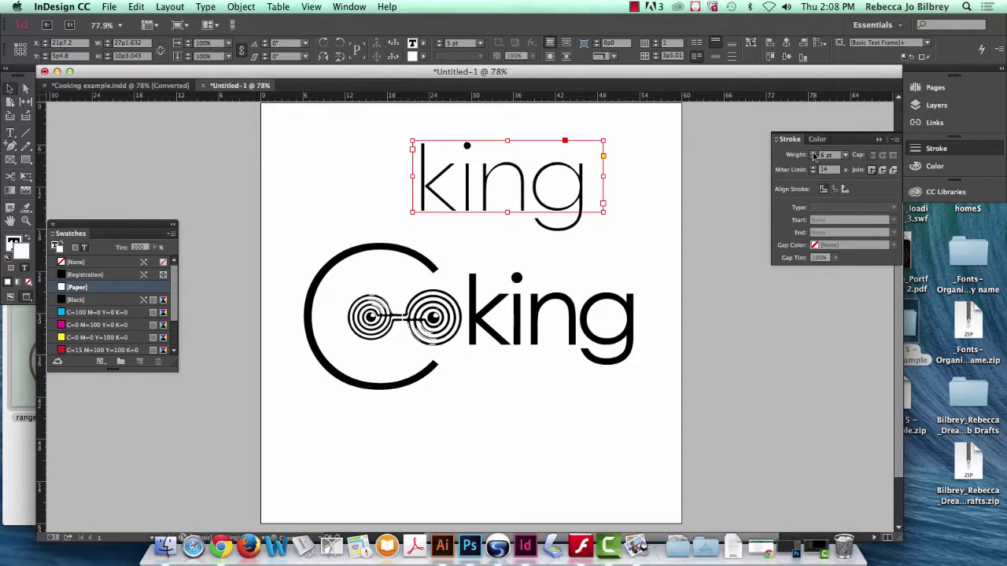
pyautogui.click(26, 222)
pyautogui.moveTo(414, 130); pyautogui.dragTo(642, 250)
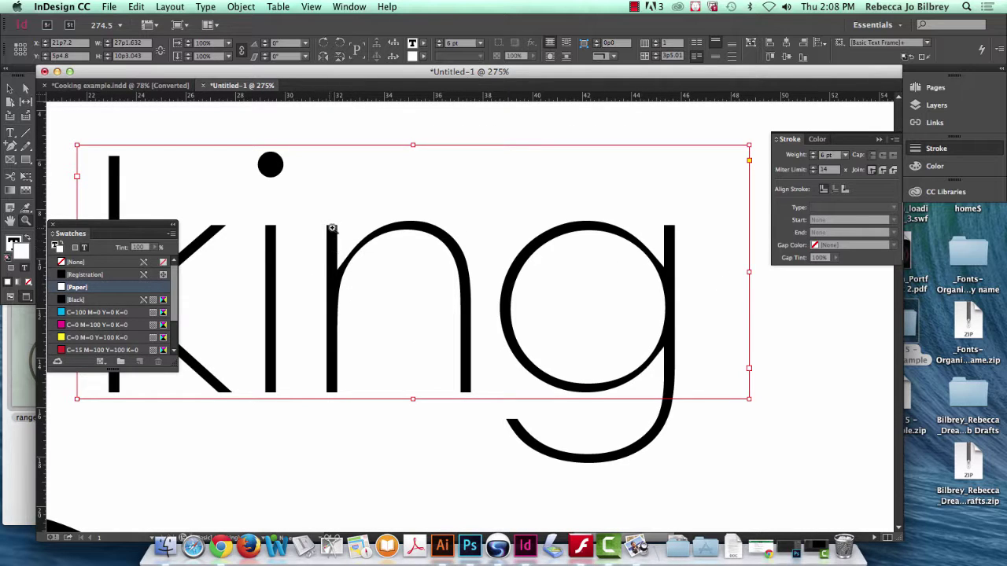
# Draw ellipses over the n, the top and bottom of the g, and the k's junction.
pyautogui.click(26, 161)
pyautogui.moveTo(26, 161); pyautogui.dragTo(69, 176)
pyautogui.moveTo(307, 203); pyautogui.dragTo(415, 311)
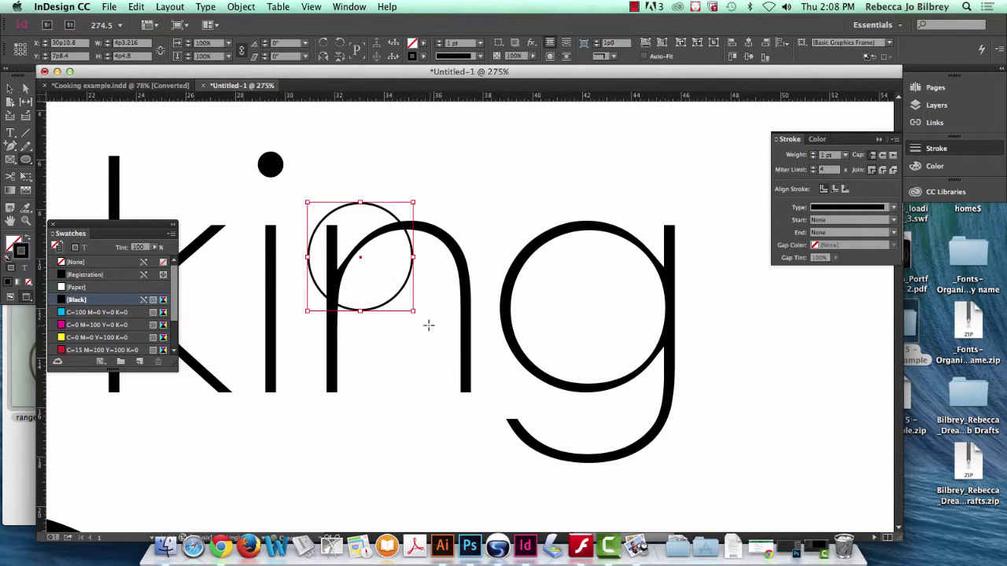
pyautogui.moveTo(724, 192)
pyautogui.mouseDown()
pyautogui.moveTo(653, 293)
pyautogui.moveTo(592, 301)
pyautogui.mouseUp()
pyautogui.moveTo(709, 417); pyautogui.dragTo(579, 330)
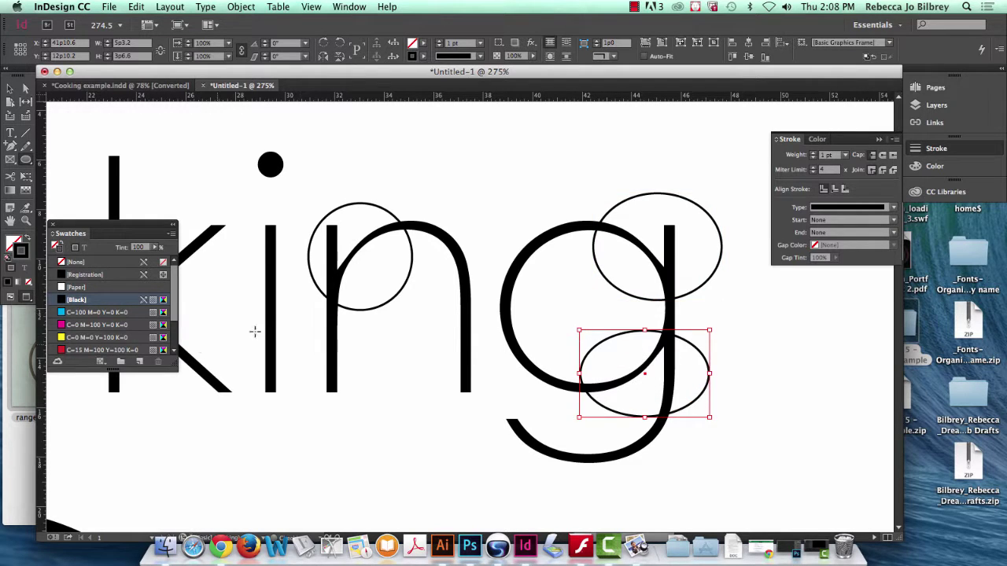
pyautogui.hscroll(3, 227, 362)
pyautogui.hscroll(-5, 227, 362)
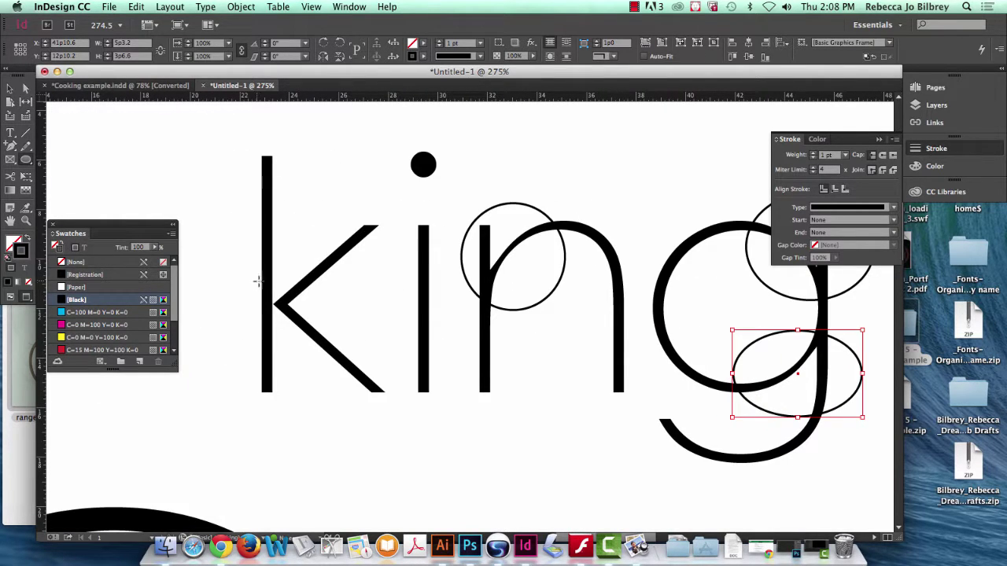
pyautogui.moveTo(251, 277); pyautogui.dragTo(296, 324)
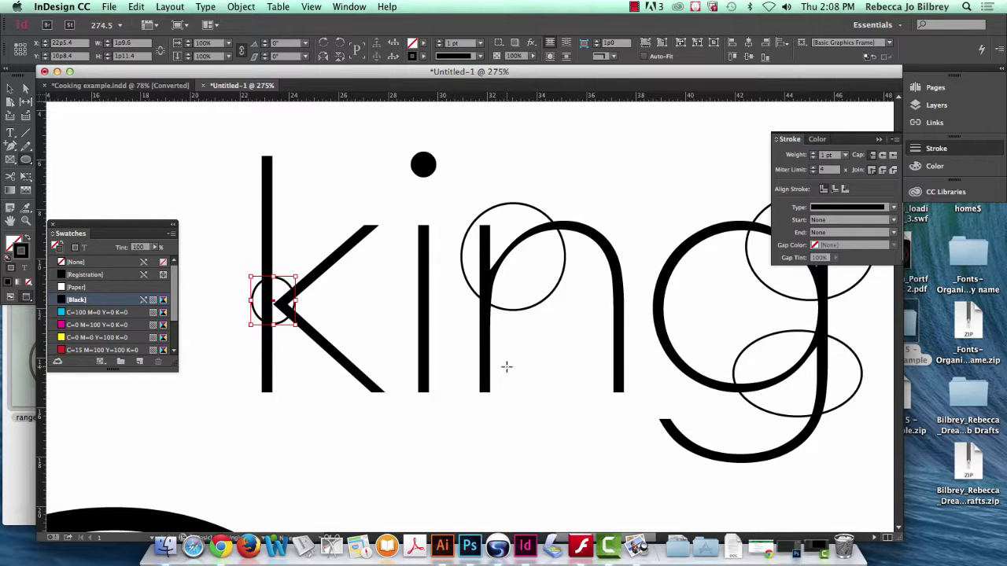
pyautogui.scroll(-4, 506, 367)
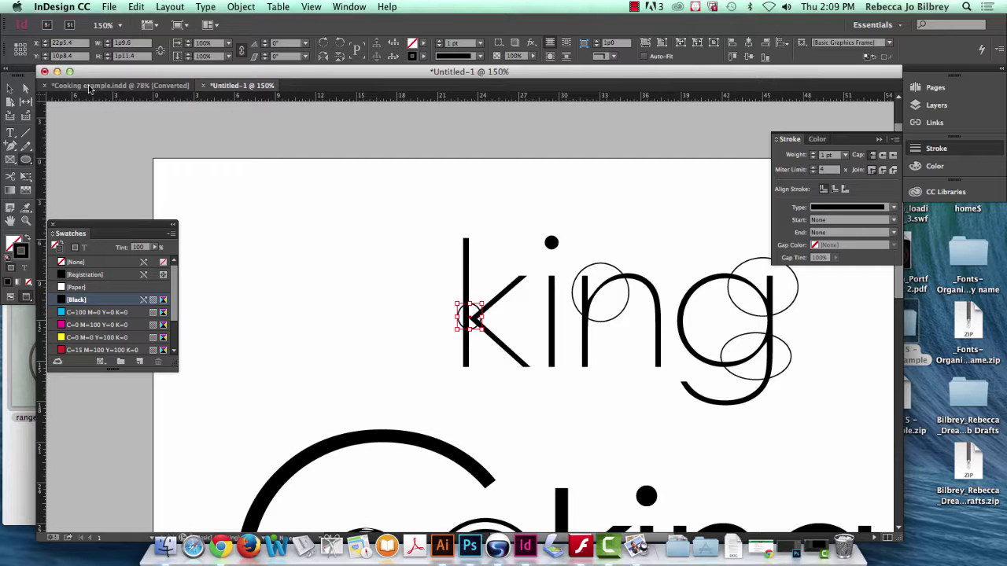
# Select all four circles and give their strokes the red C=15 M=100 Y=100 K=0 swatch.
pyautogui.click(11, 89)
pyautogui.click(604, 272)
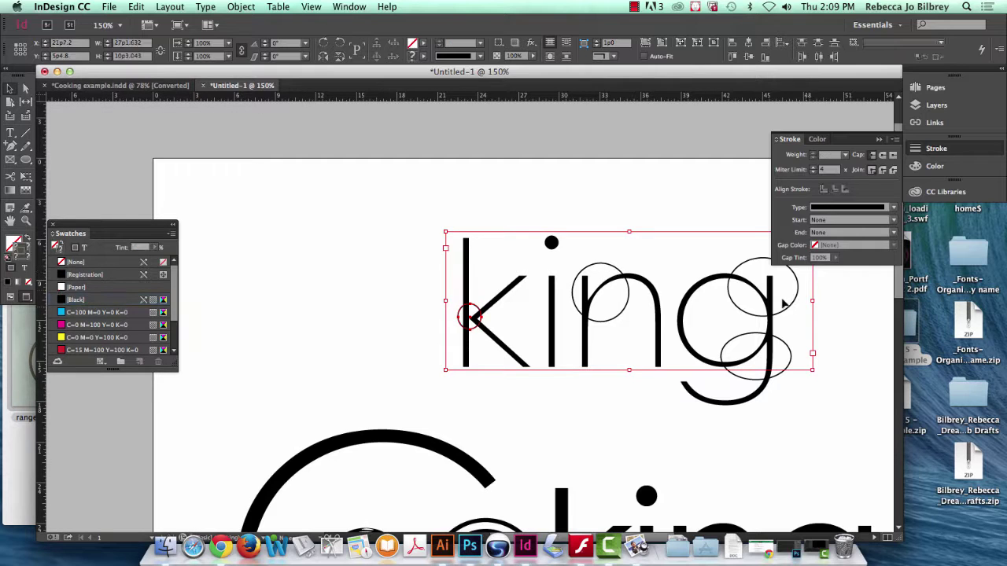
pyautogui.click(810, 317)
pyautogui.click(796, 291)
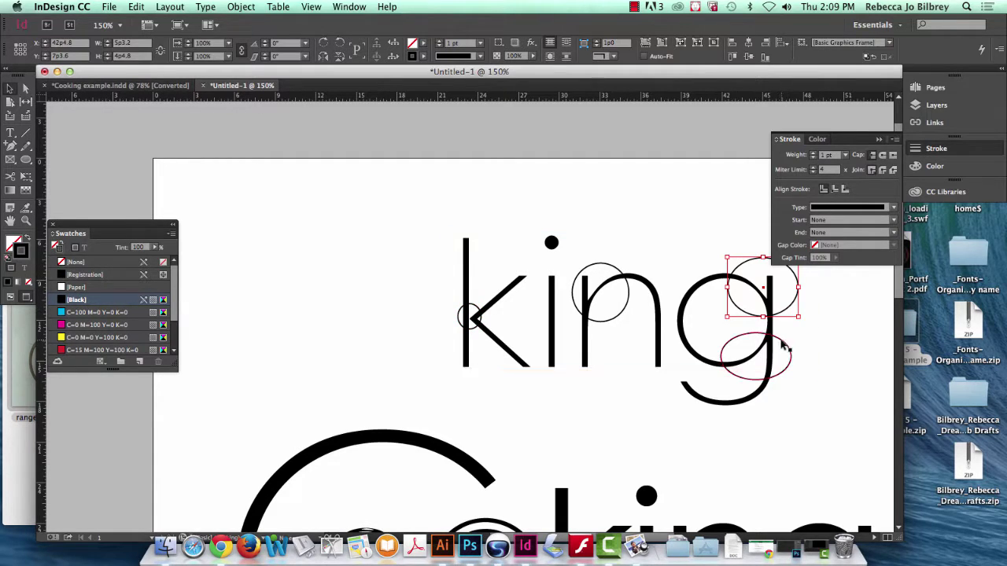
pyautogui.keyDown('shift'); pyautogui.click(787, 346); pyautogui.keyUp('shift')
pyautogui.keyDown('shift'); pyautogui.click(619, 273); pyautogui.keyUp('shift')
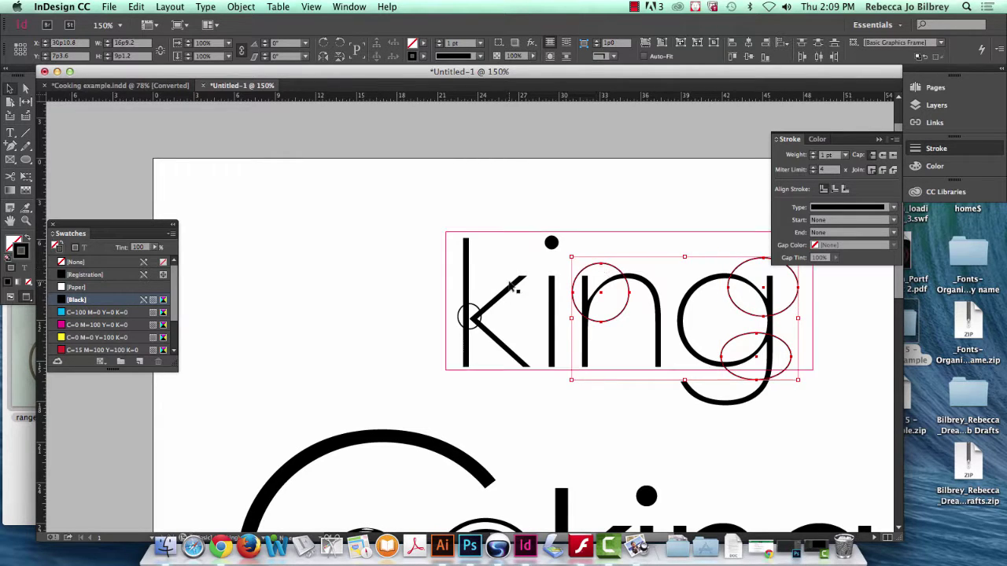
pyautogui.keyDown('shift'); pyautogui.click(476, 313); pyautogui.keyUp('shift')
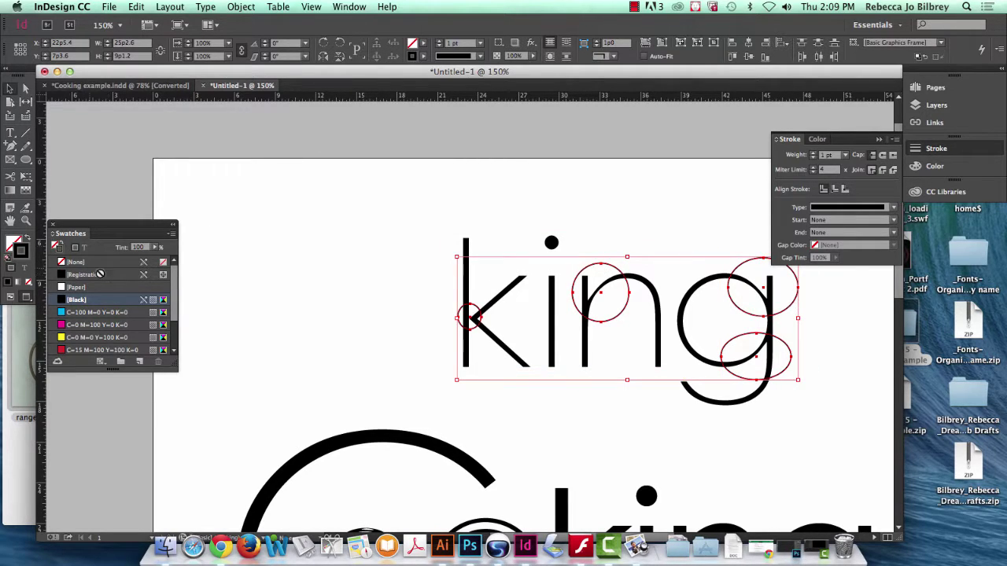
pyautogui.click(96, 350)
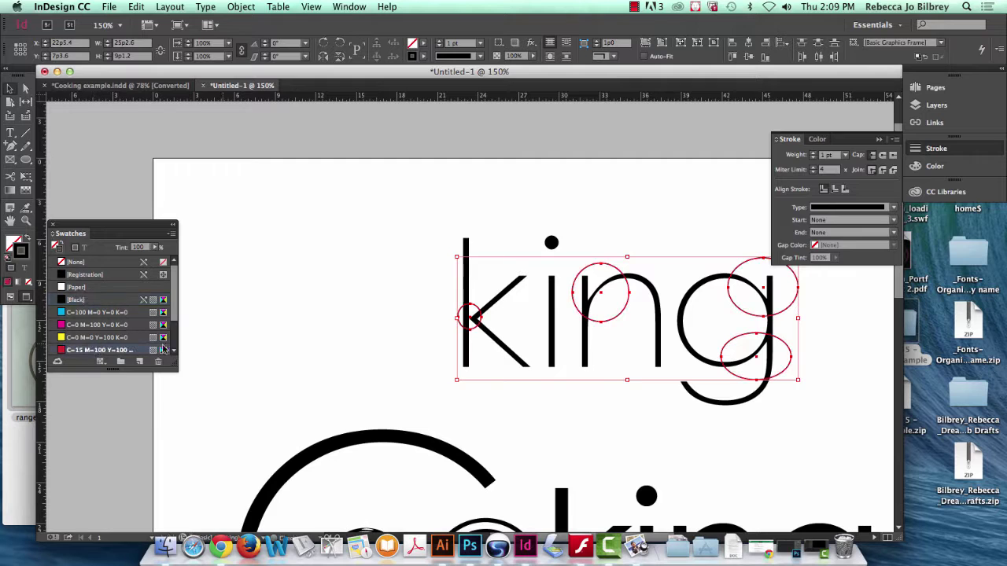
pyautogui.click(776, 337)
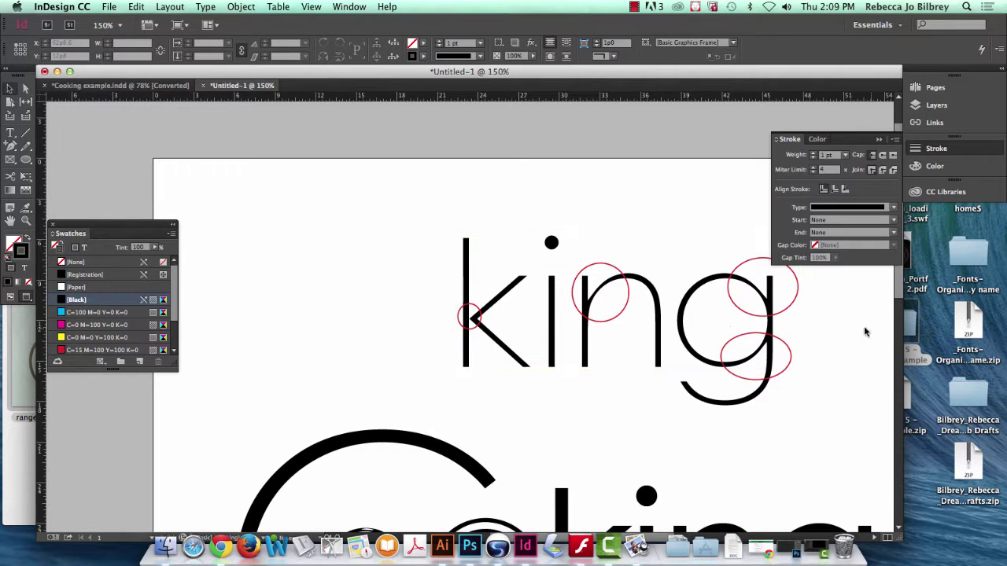
pyautogui.hscroll(-4, 866, 334)
# Zoom out to 100% and marquee-select only the thin king sketch with its circles.
pyautogui.hscroll(8, 865, 334)
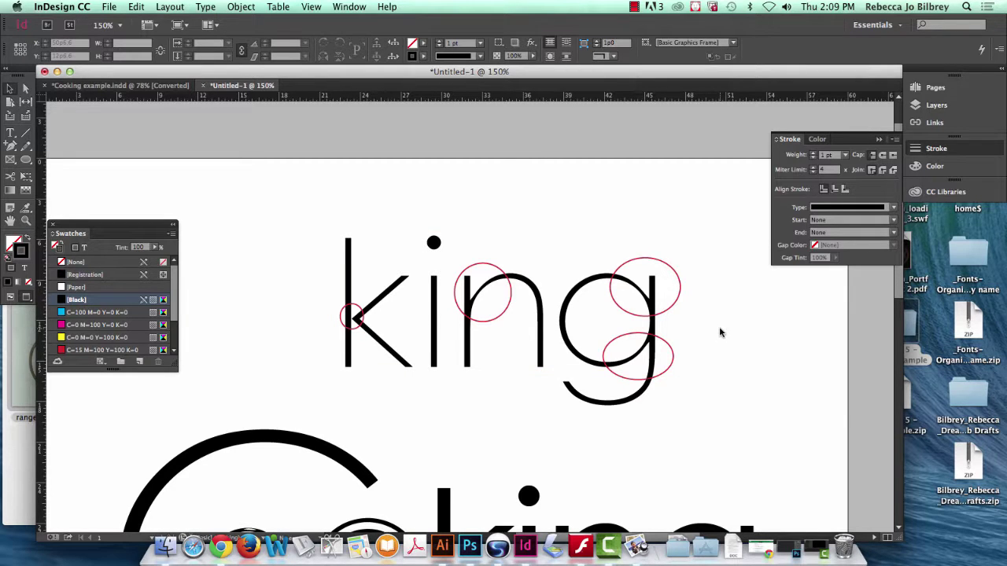
pyautogui.press('super+minus')
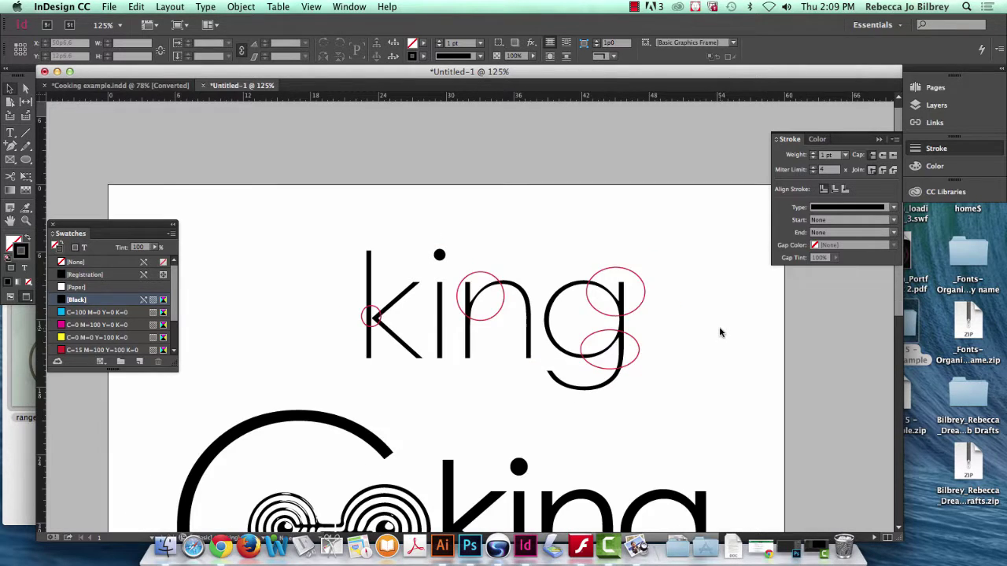
pyautogui.hscroll(-1, 640, 364)
pyautogui.scroll(-3, 642, 358)
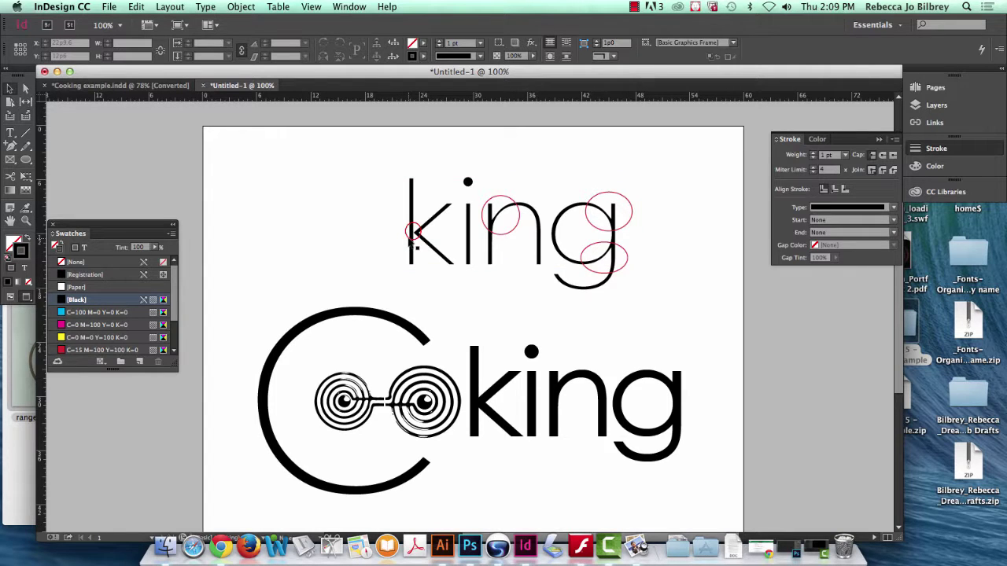
pyautogui.moveTo(371, 147); pyautogui.dragTo(649, 305)
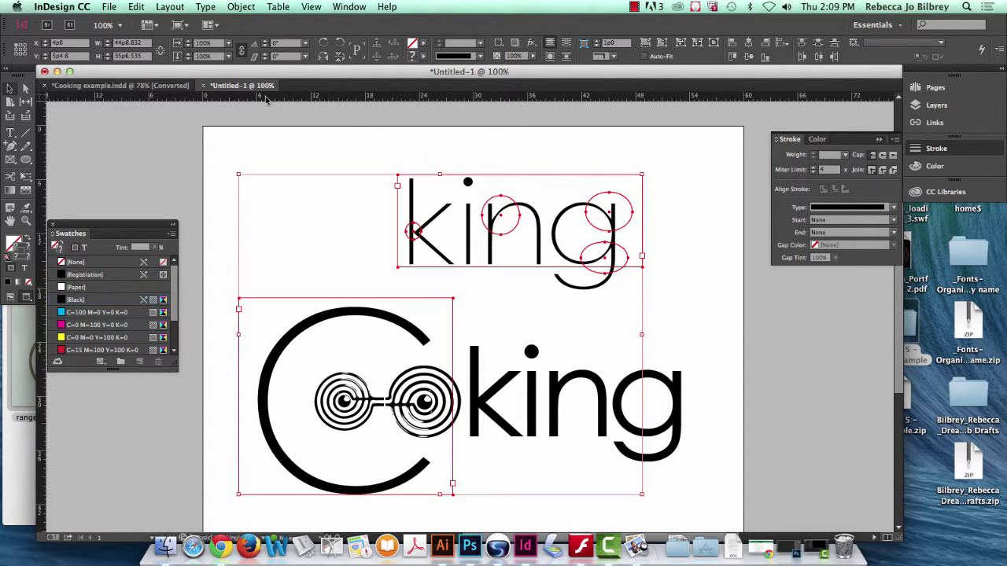
pyautogui.moveTo(382, 145); pyautogui.dragTo(667, 301)
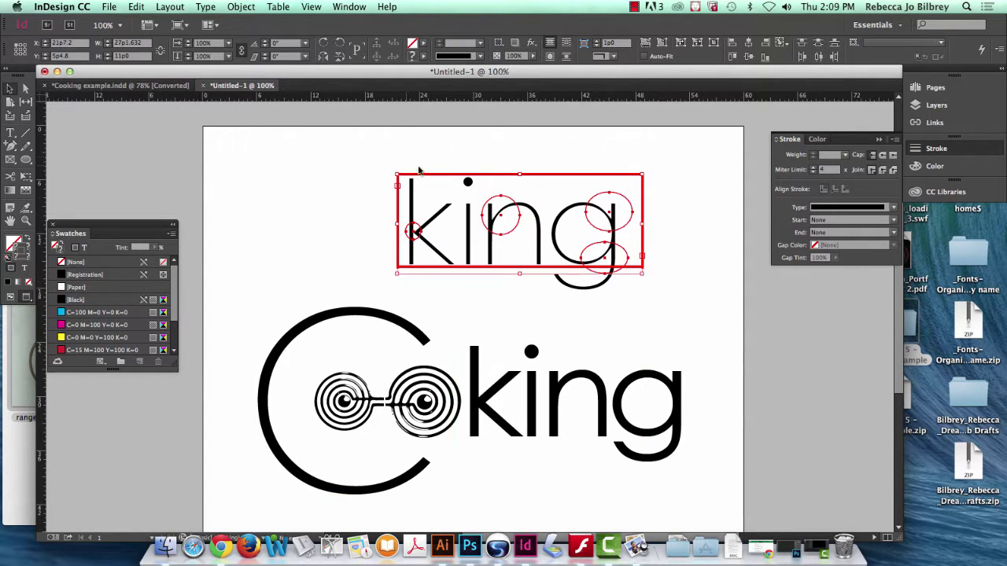
pyautogui.click(240, 6)
# Hide the king sketch, then select the whole Cooking logo and nudge it upward.
pyautogui.click(251, 130)
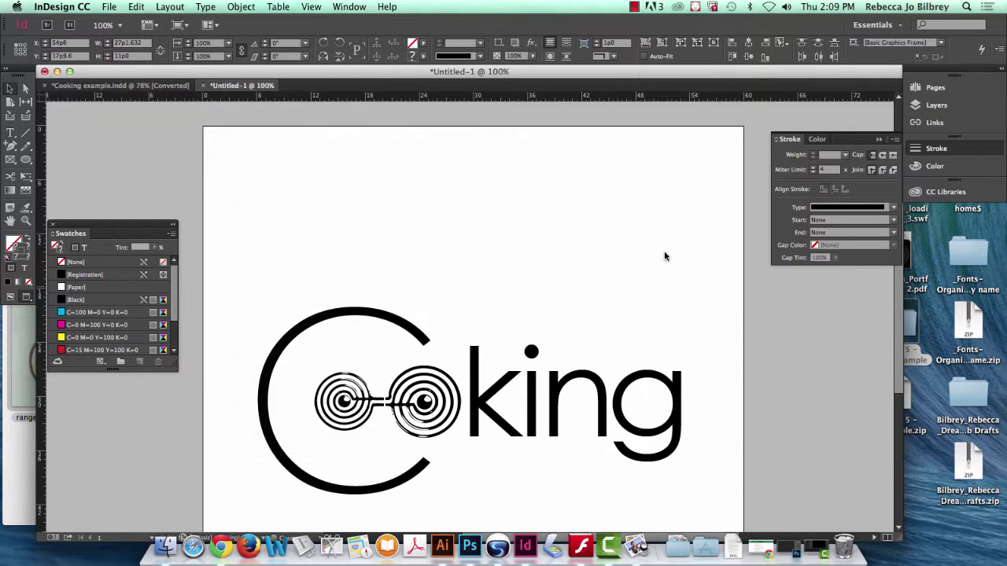
pyautogui.click(690, 401)
pyautogui.scroll(-3, 704, 401)
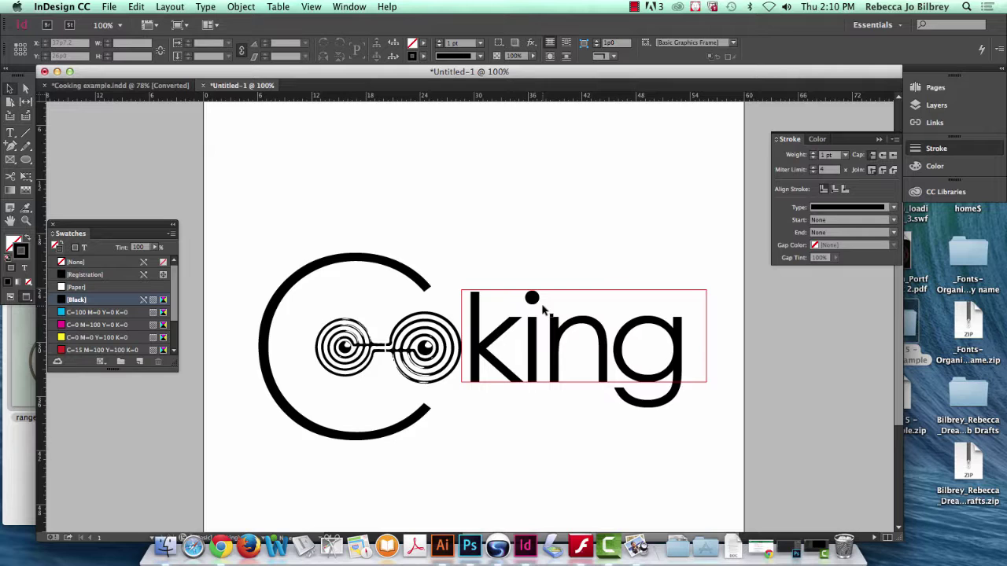
pyautogui.press('super+0')
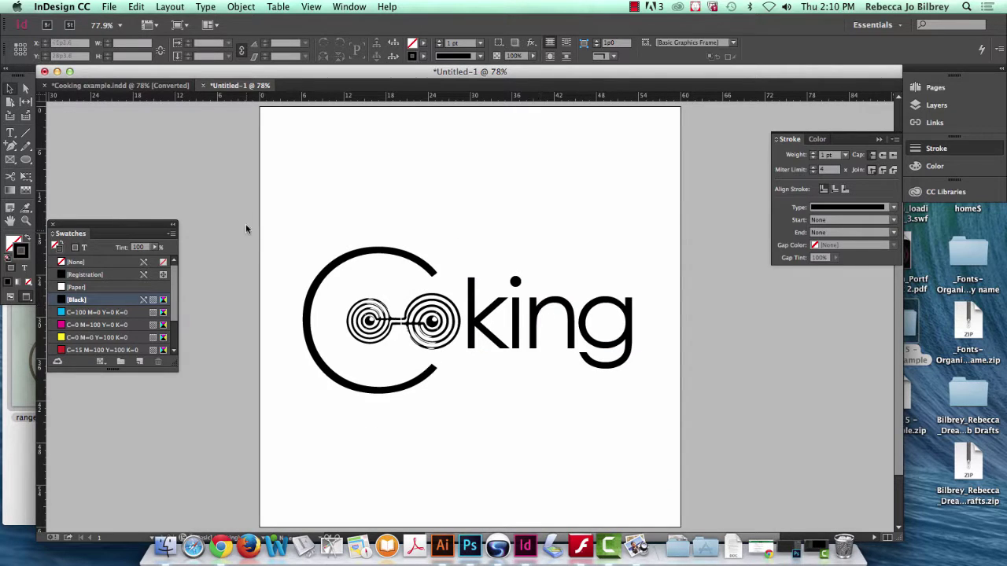
pyautogui.moveTo(249, 261); pyautogui.dragTo(681, 425)
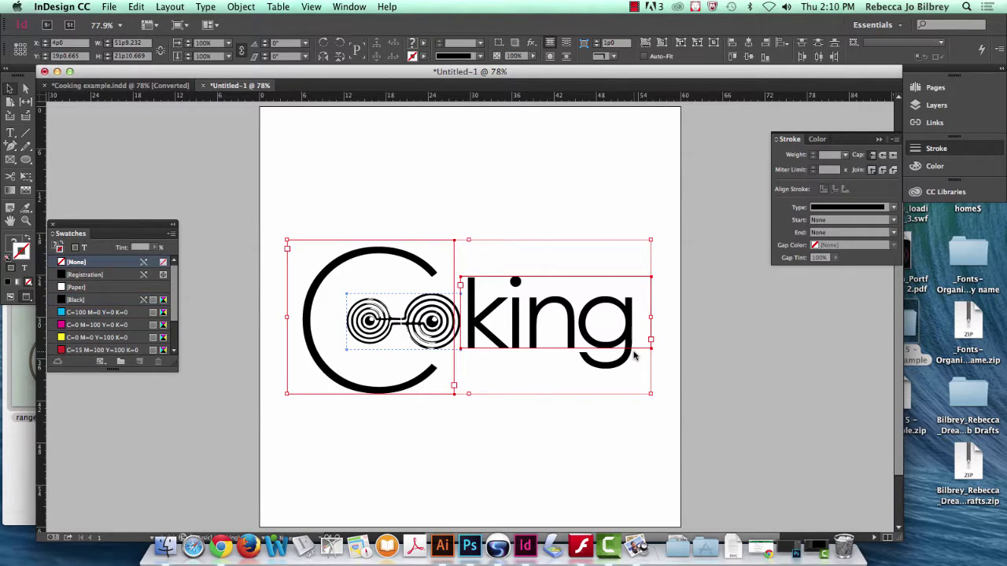
pyautogui.press('super+minus')
pyautogui.hotkey('shift', 'Up')
pyautogui.hotkey('shift', 'Up')
pyautogui.hotkey('shift', 'Up')
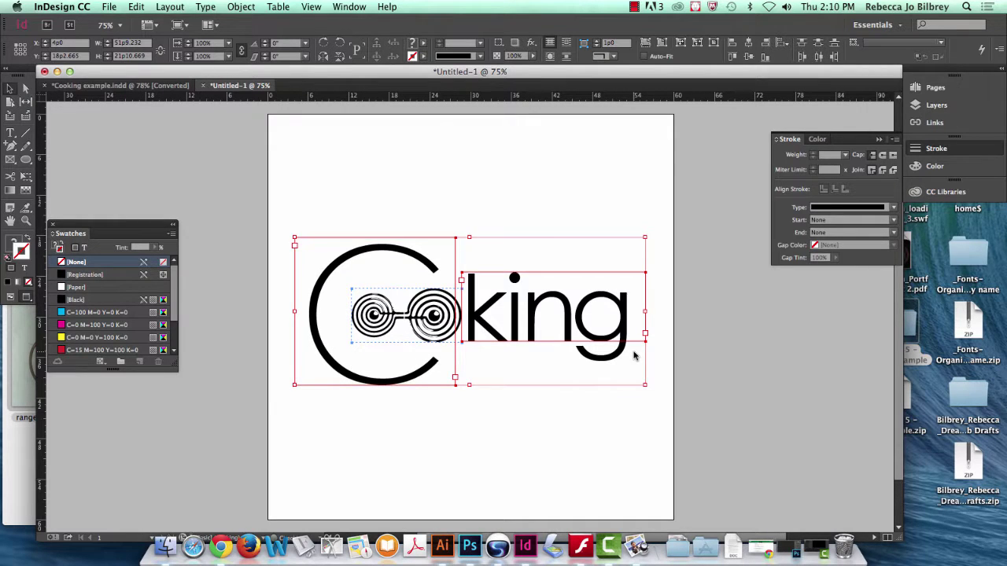
pyautogui.click(734, 398)
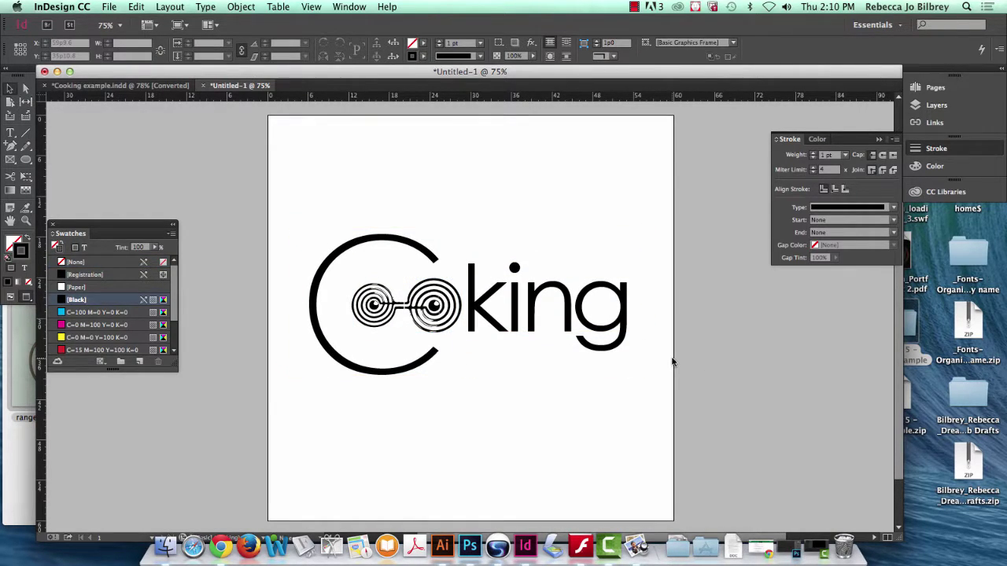
# Place a spare copy of the king text on the pasteboard right of the page.
pyautogui.click(560, 297)
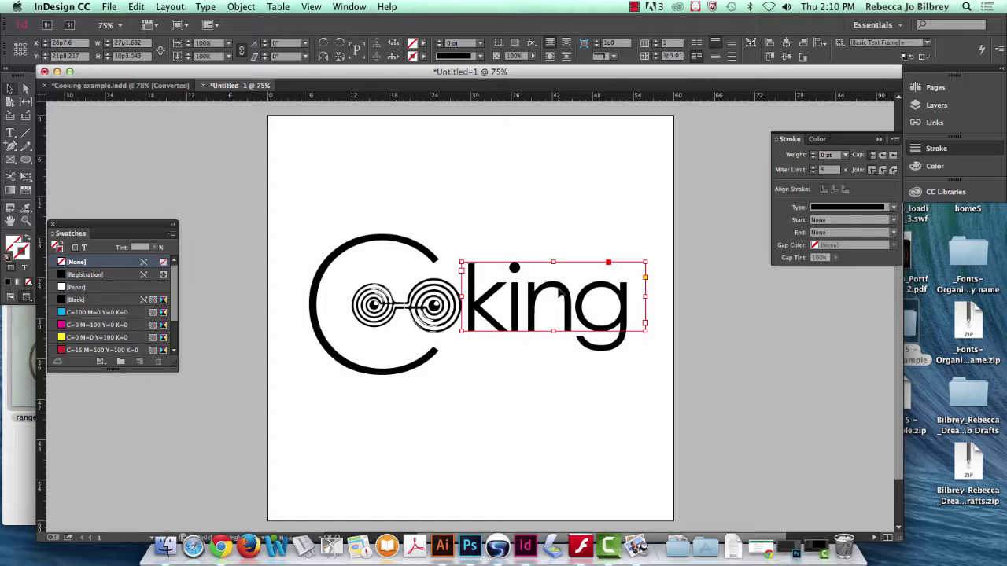
pyautogui.moveTo(560, 293); pyautogui.dragTo(785, 324)
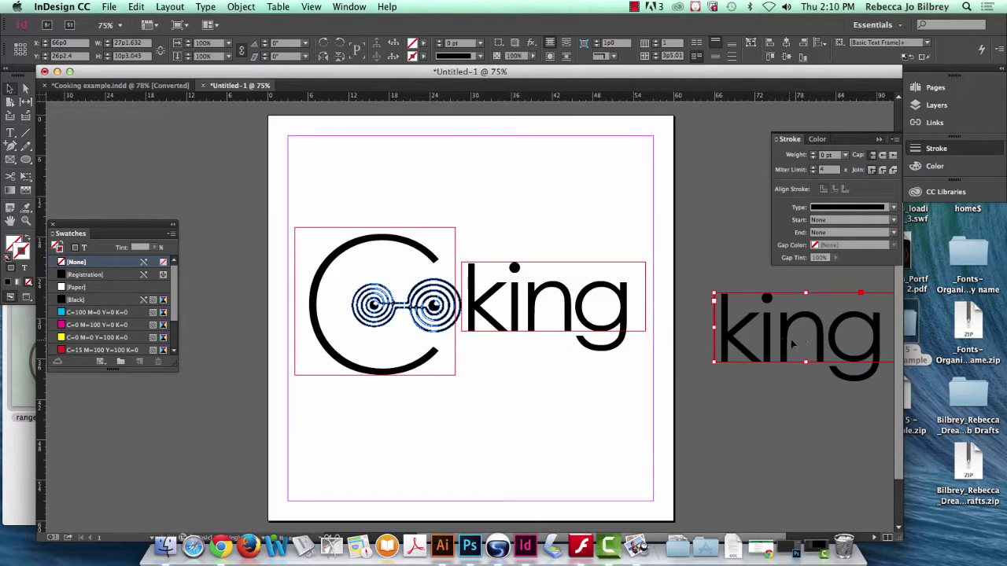
pyautogui.moveTo(741, 333); pyautogui.dragTo(758, 313)
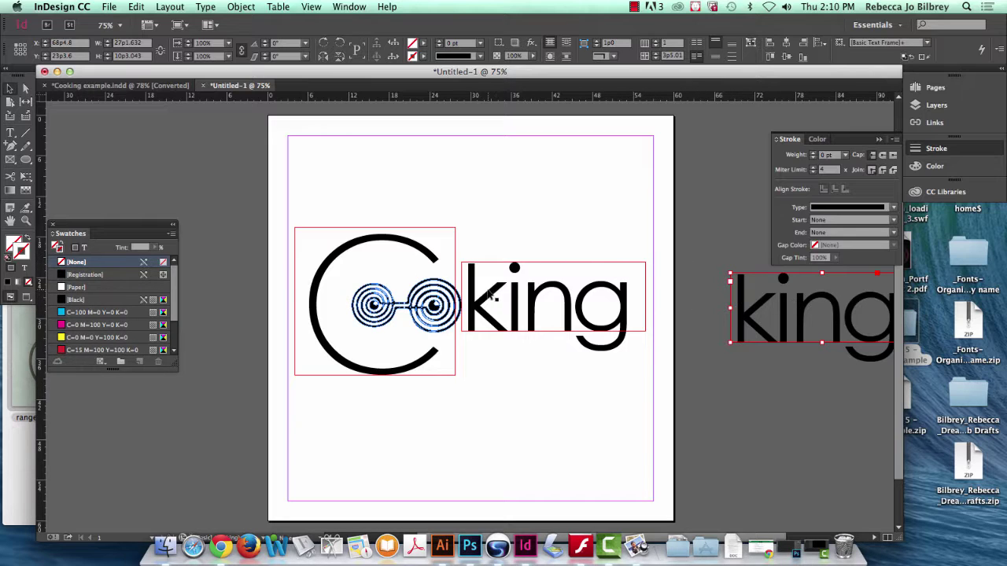
# Switch to Preview mode, zoom in on king, and select the logo's king frame.
pyautogui.press('w')
pyautogui.click(26, 222)
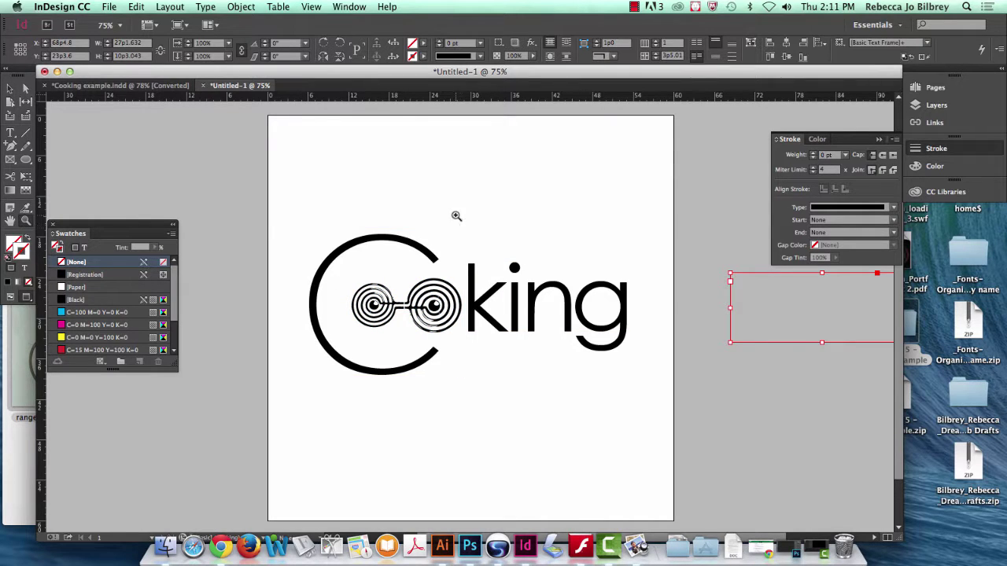
pyautogui.moveTo(456, 217); pyautogui.dragTo(721, 429)
pyautogui.press('super+shift+a')
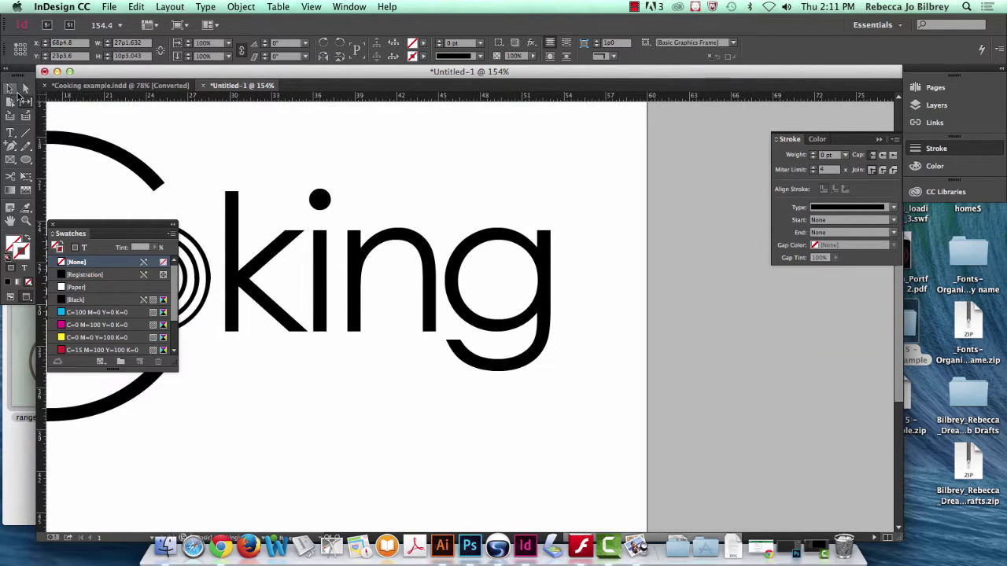
pyautogui.click(297, 249)
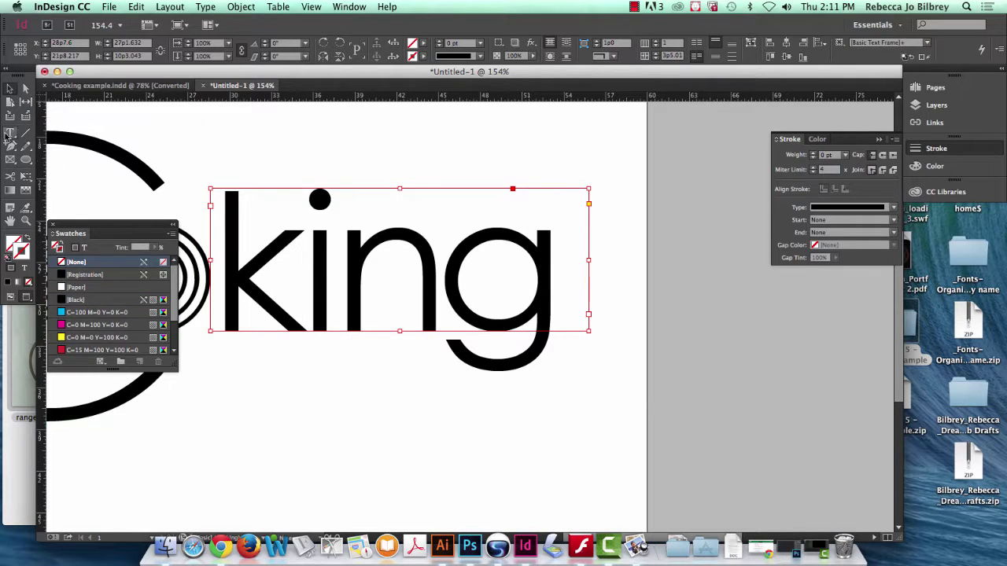
# Convert the king text to vector outlines with Type > Create Outlines.
pyautogui.press('t')
pyautogui.click(207, 6)
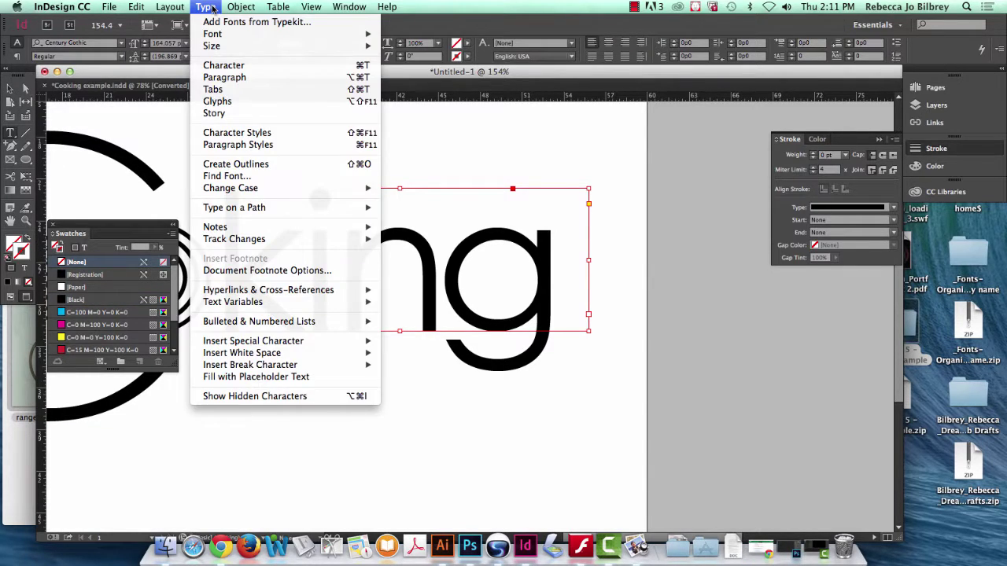
pyautogui.click(12, 89)
pyautogui.doubleClick(12, 88)
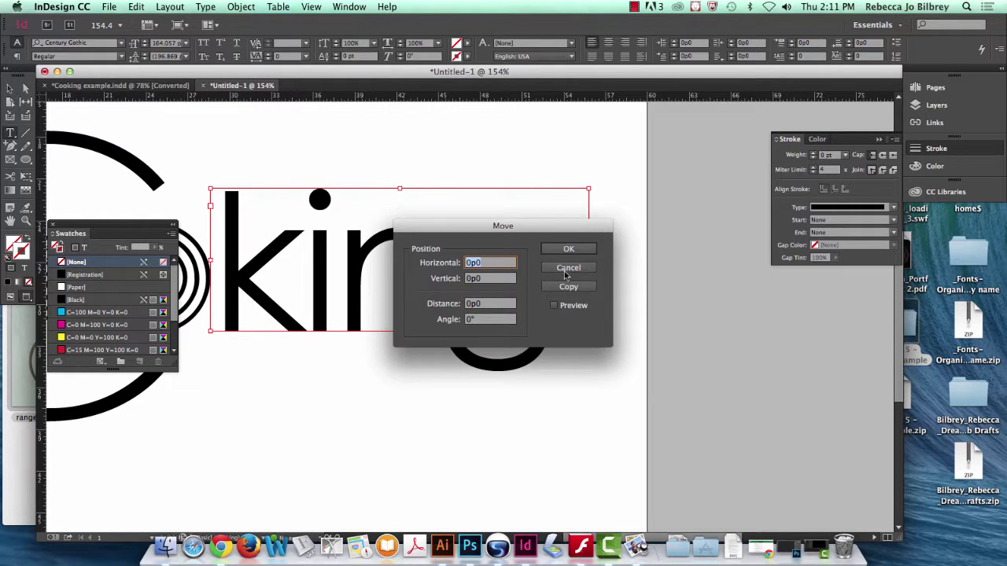
pyautogui.click(569, 273)
pyautogui.click(12, 89)
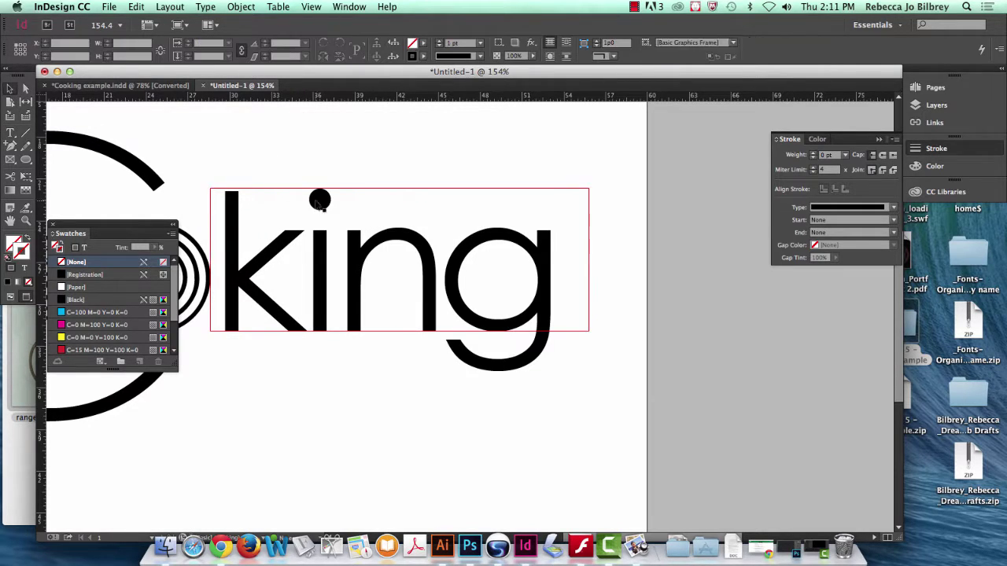
pyautogui.click(240, 7)
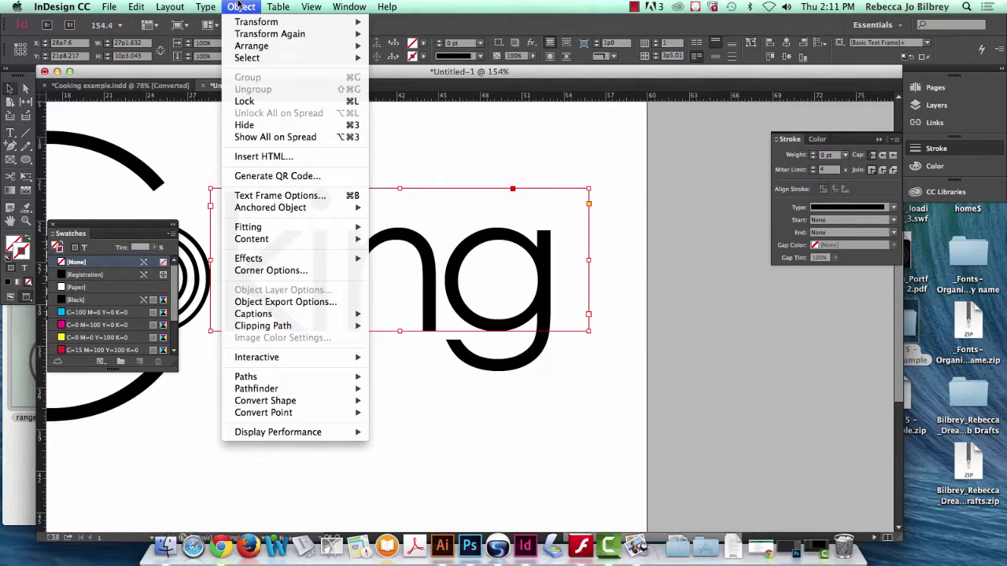
pyautogui.moveTo(207, 7)
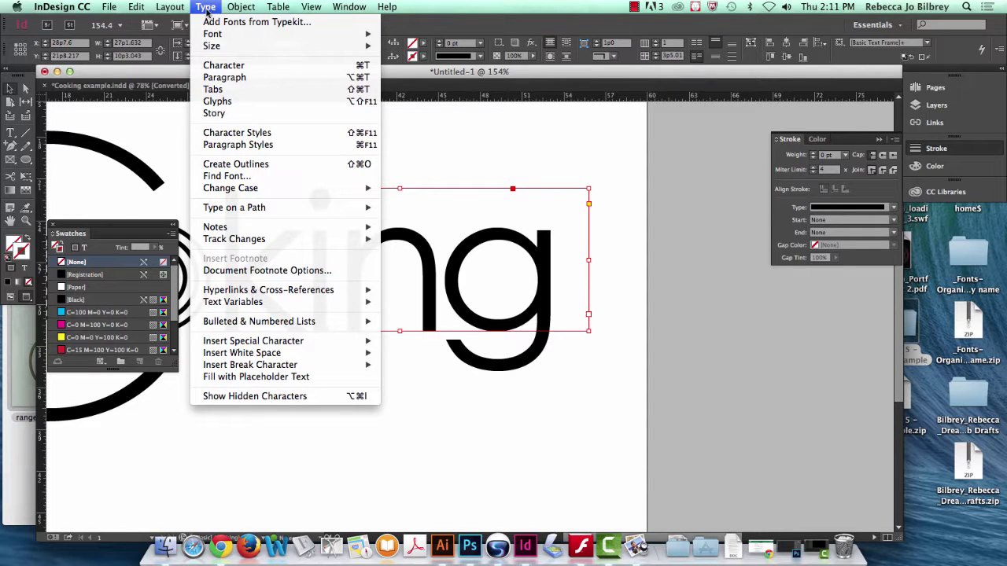
pyautogui.click(244, 164)
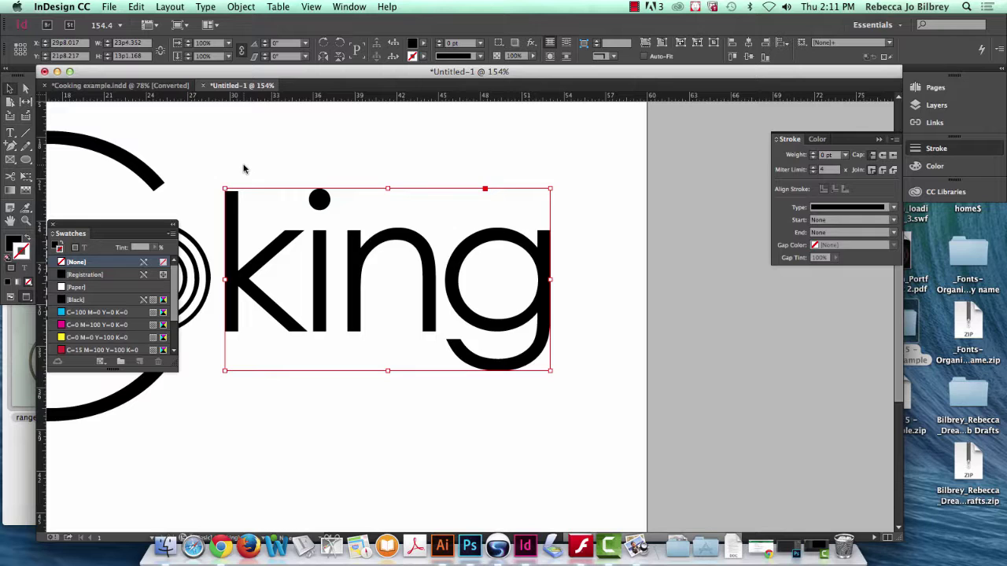
# Select the top anchor points of the k's stem and stretch them upward.
pyautogui.click(27, 90)
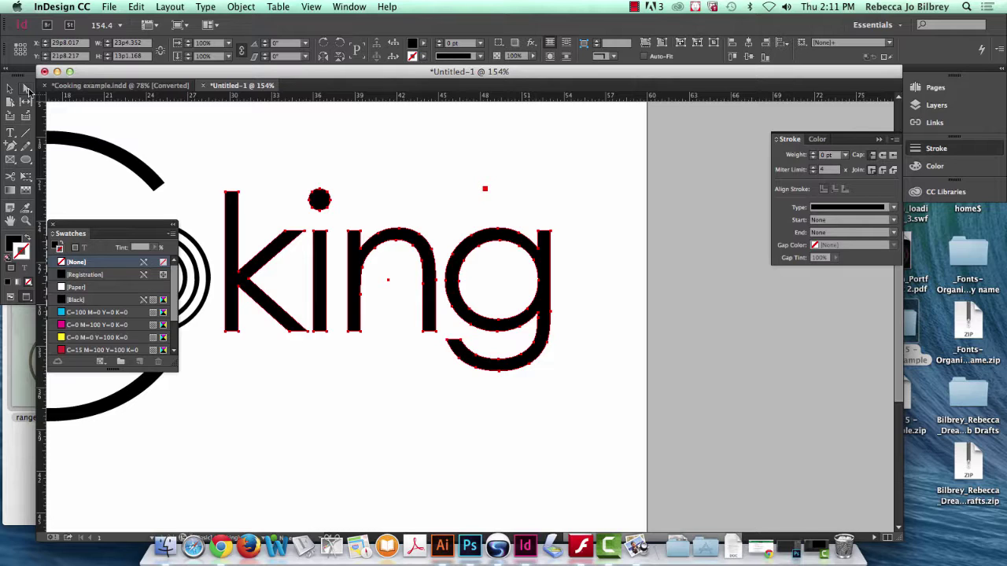
pyautogui.press('super+1')
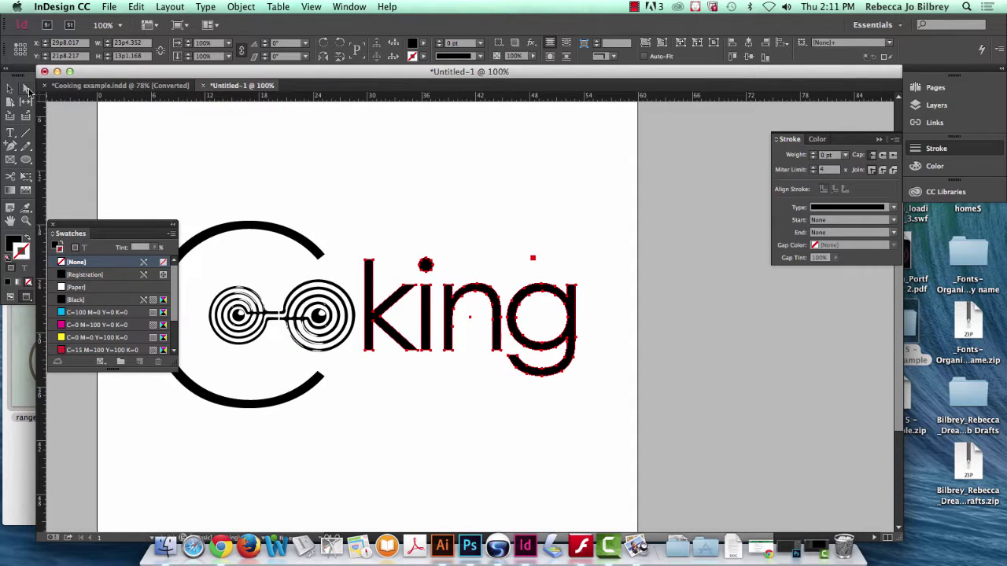
pyautogui.click(364, 227)
pyautogui.moveTo(353, 232); pyautogui.dragTo(386, 272)
pyautogui.moveTo(355, 240); pyautogui.dragTo(386, 275)
pyautogui.moveTo(359, 243); pyautogui.dragTo(382, 271)
pyautogui.hotkey('shift', 'Up')
pyautogui.hotkey('shift', 'Up')
pyautogui.hotkey('shift', 'Up')
pyautogui.hotkey('shift', 'Up')
pyautogui.hotkey('shift', 'Up')
pyautogui.hotkey('shift', 'Up')
pyautogui.hotkey('shift', 'Up')
pyautogui.hotkey('shift', 'Up')
pyautogui.hotkey('shift', 'Up')
pyautogui.hotkey('shift', 'Up')
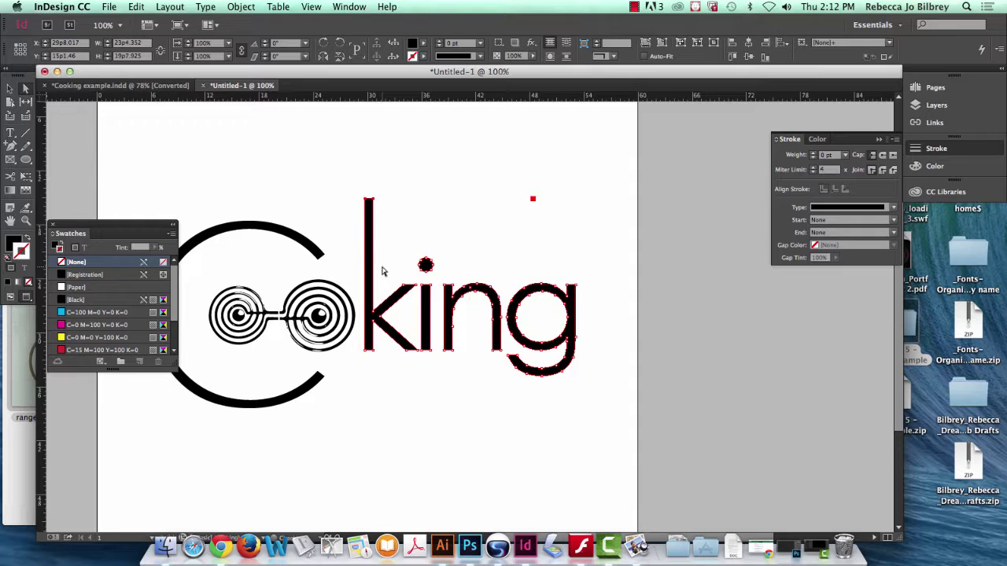
pyautogui.hotkey('shift', 'Up')
pyautogui.hotkey('shift', 'Up')
pyautogui.hotkey('shift', 'Up')
pyautogui.hotkey('shift', 'Up')
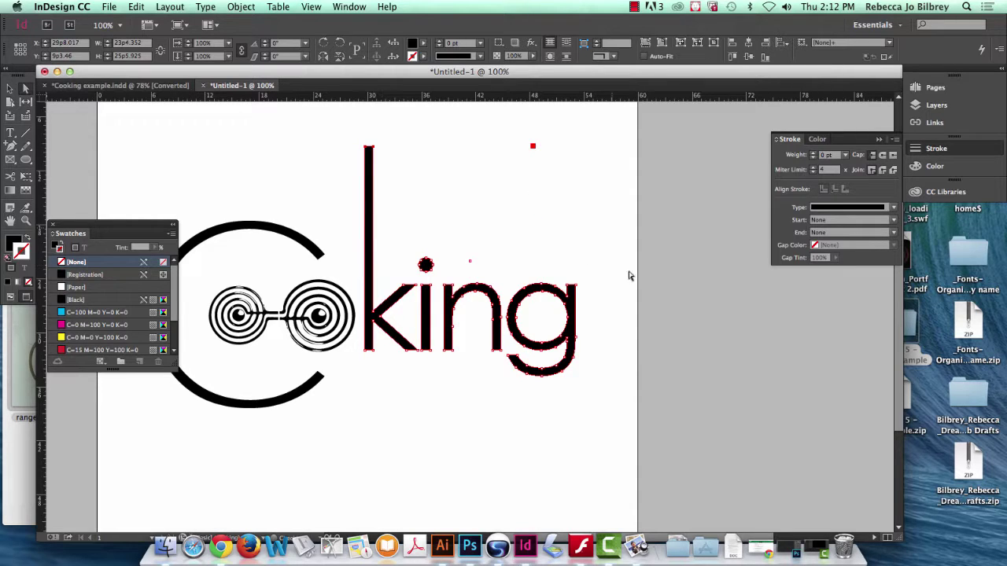
pyautogui.click(561, 134)
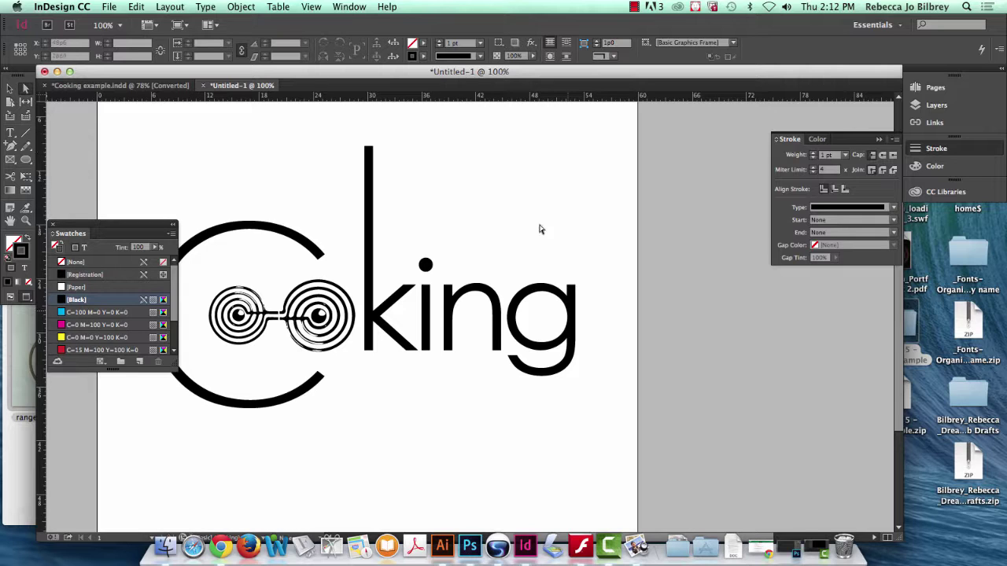
# Extend the bottom of the k's stem downward, pulling the g's descender back up.
pyautogui.click(361, 347)
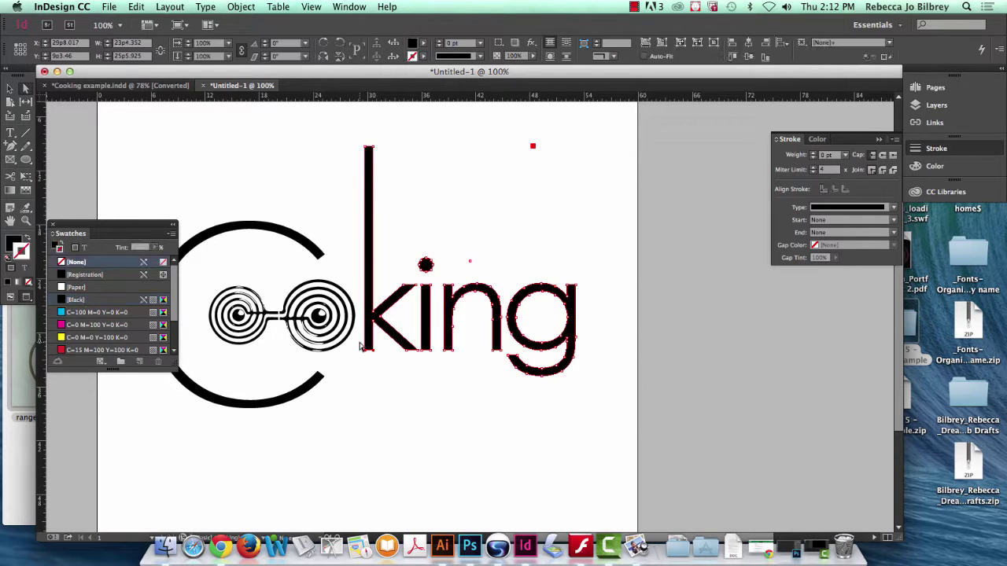
pyautogui.hotkey('shift', 'Down')
pyautogui.hotkey('shift', 'Down')
pyautogui.hotkey('shift', 'Down')
pyautogui.hotkey('shift', 'Down')
pyautogui.hotkey('shift', 'Down')
pyautogui.hotkey('shift', 'Down')
pyautogui.hotkey('shift', 'Down')
pyautogui.hotkey('shift', 'Down')
pyautogui.hotkey('shift', 'Down')
pyautogui.hotkey('shift', 'Down')
pyautogui.hotkey('shift', 'Down')
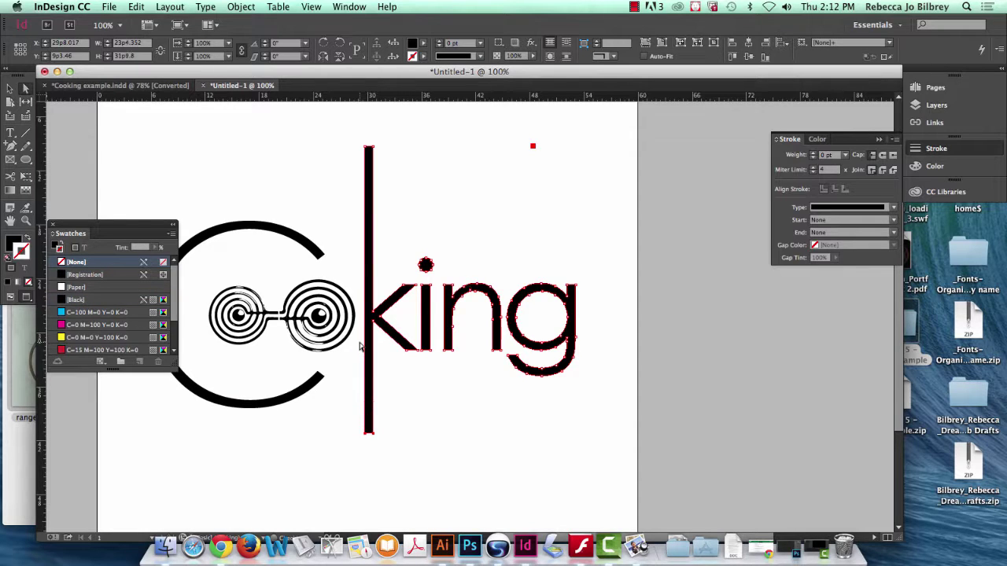
pyautogui.moveTo(597, 412); pyautogui.dragTo(506, 352)
pyautogui.hotkey('shift', 'Down')
pyautogui.hotkey('shift', 'Down')
pyautogui.hotkey('shift', 'Down')
pyautogui.hotkey('shift', 'Down')
pyautogui.hotkey('shift', 'Down')
pyautogui.hotkey('shift', 'Down')
pyautogui.hotkey('shift', 'Down')
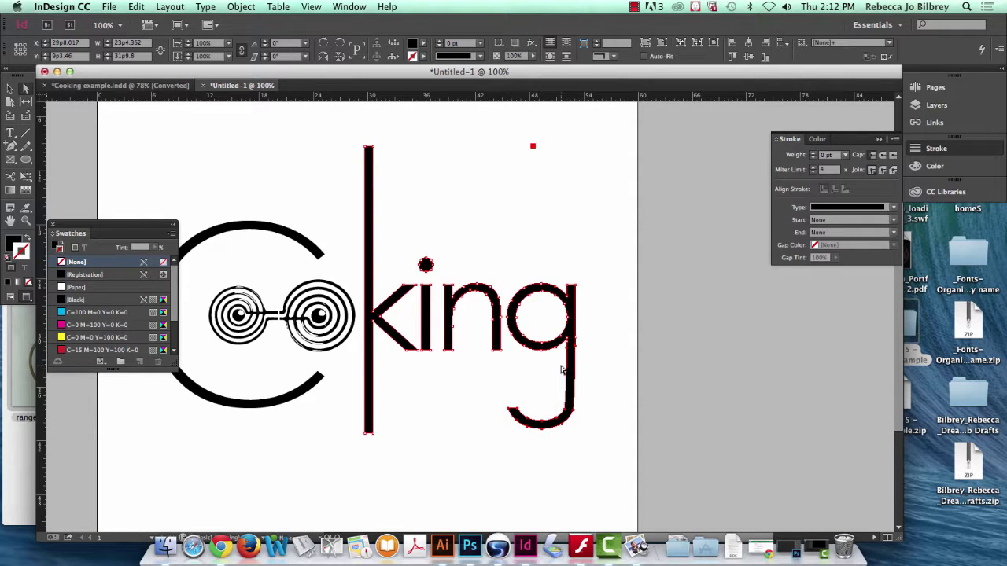
pyautogui.hotkey('shift', 'Up')
pyautogui.hotkey('shift', 'Up')
pyautogui.hotkey('shift', 'Up')
pyautogui.hotkey('shift', 'Up')
pyautogui.hotkey('shift', 'Up')
pyautogui.hotkey('shift', 'Up')
pyautogui.hotkey('shift', 'Up')
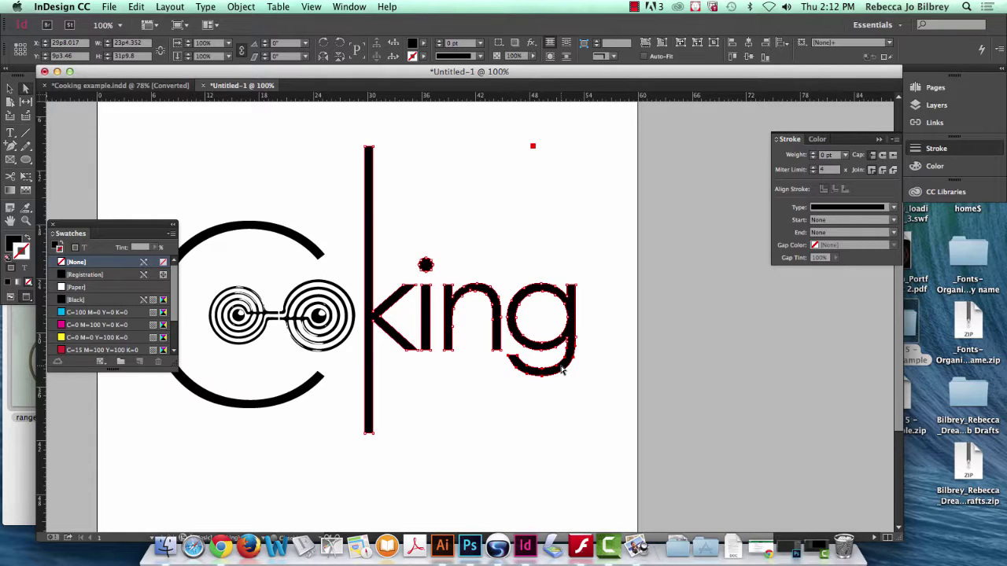
# Shorten the k's tall stem to letter height by nudging its anchor points.
pyautogui.click(326, 313)
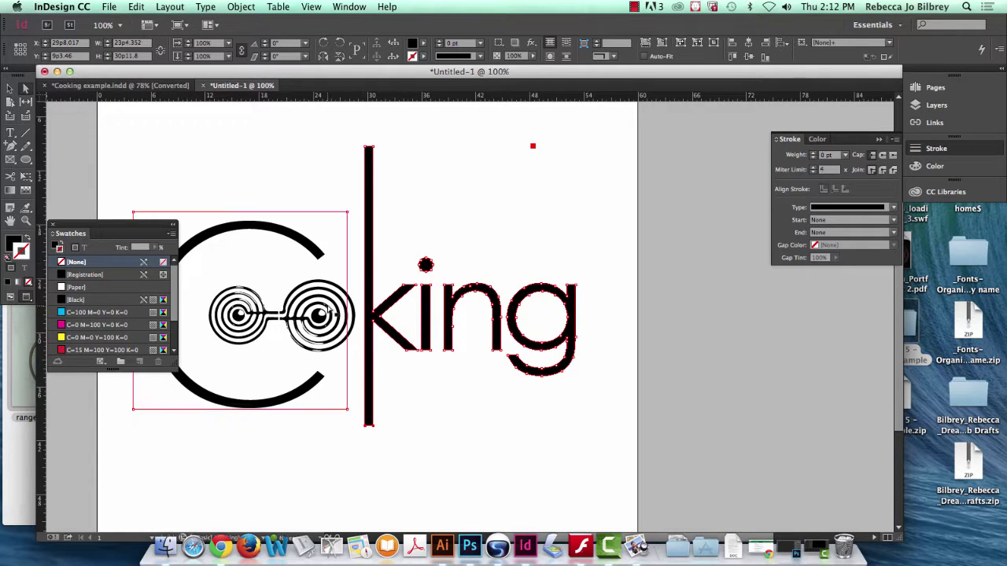
pyautogui.hotkey('shift', 'Up')
pyautogui.hotkey('shift', 'Up')
pyautogui.hotkey('shift', 'Up')
pyautogui.hotkey('shift', 'Up')
pyautogui.hotkey('shift', 'Up')
pyautogui.hotkey('shift', 'Up')
pyautogui.hotkey('shift', 'Up')
pyautogui.hotkey('shift', 'Up')
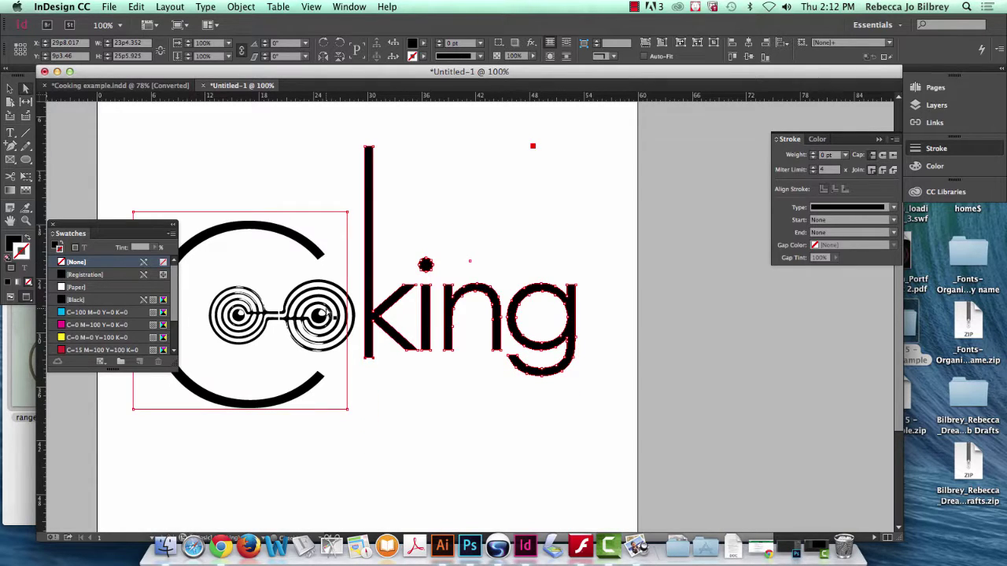
pyautogui.hotkey('shift', 'Down')
pyautogui.hotkey('shift', 'Down')
pyautogui.hotkey('shift', 'Down')
pyautogui.hotkey('shift', 'Down')
pyautogui.hotkey('shift', 'Down')
pyautogui.hotkey('shift', 'Down')
pyautogui.hotkey('shift', 'Down')
pyautogui.hotkey('shift', 'Down')
pyautogui.hotkey('shift', 'Down')
pyautogui.hotkey('shift', 'Down')
pyautogui.hotkey('shift', 'Down')
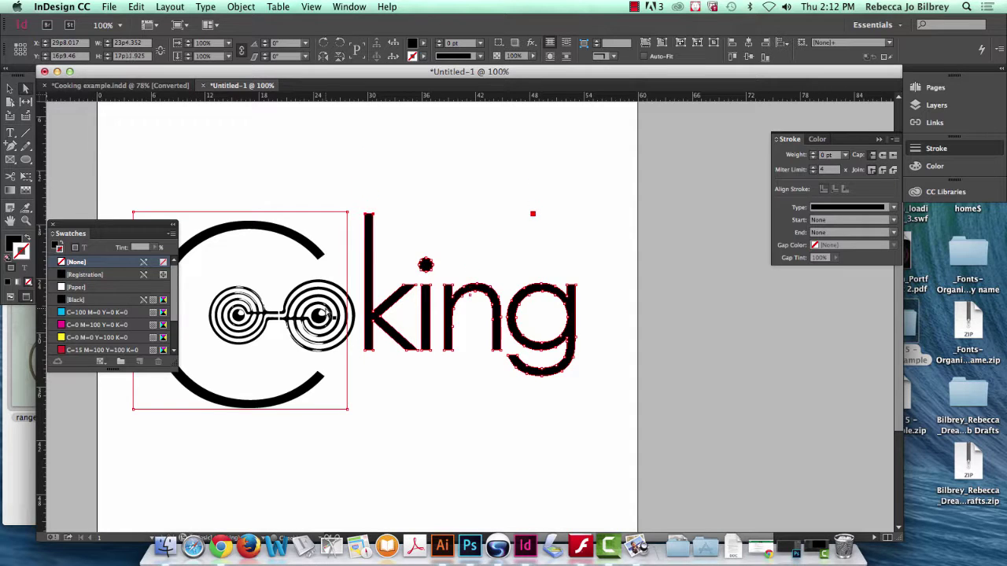
pyautogui.hotkey('shift', 'Down')
pyautogui.hotkey('shift', 'Down')
pyautogui.hotkey('shift', 'Down')
pyautogui.hotkey('shift', 'Down')
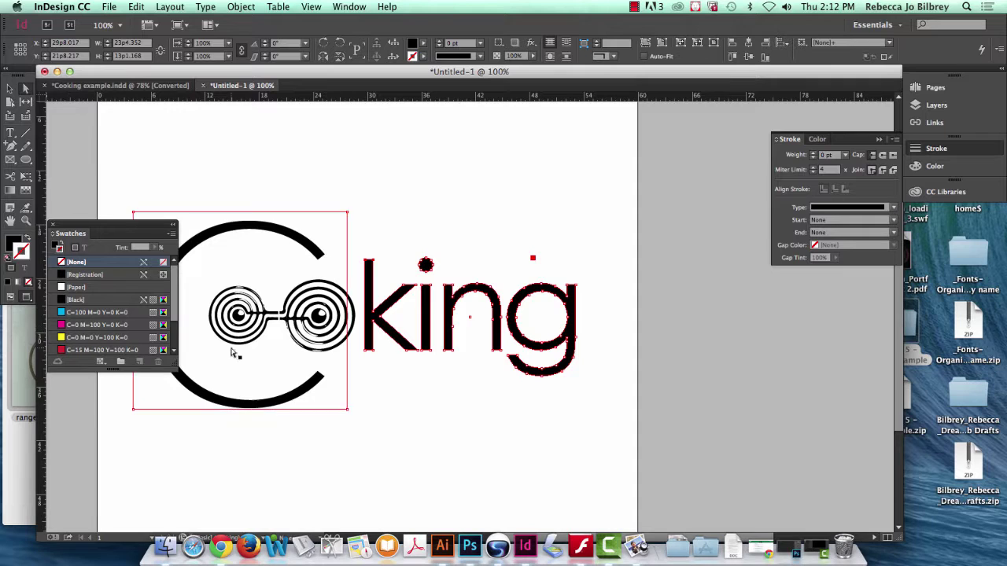
# Zoom in on the right spiral and k, and add a vertical guide between them.
pyautogui.click(26, 221)
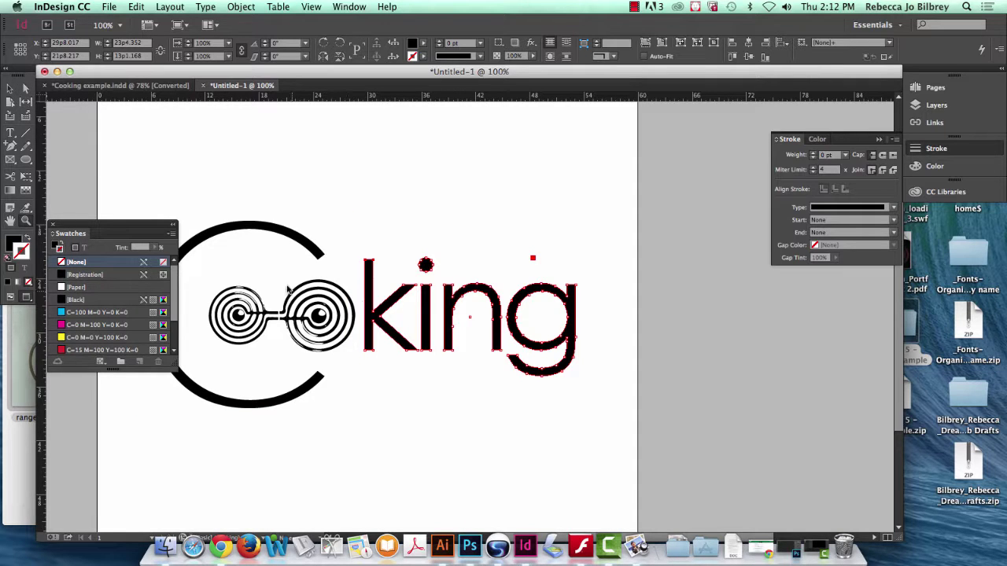
pyautogui.moveTo(283, 276); pyautogui.dragTo(405, 380)
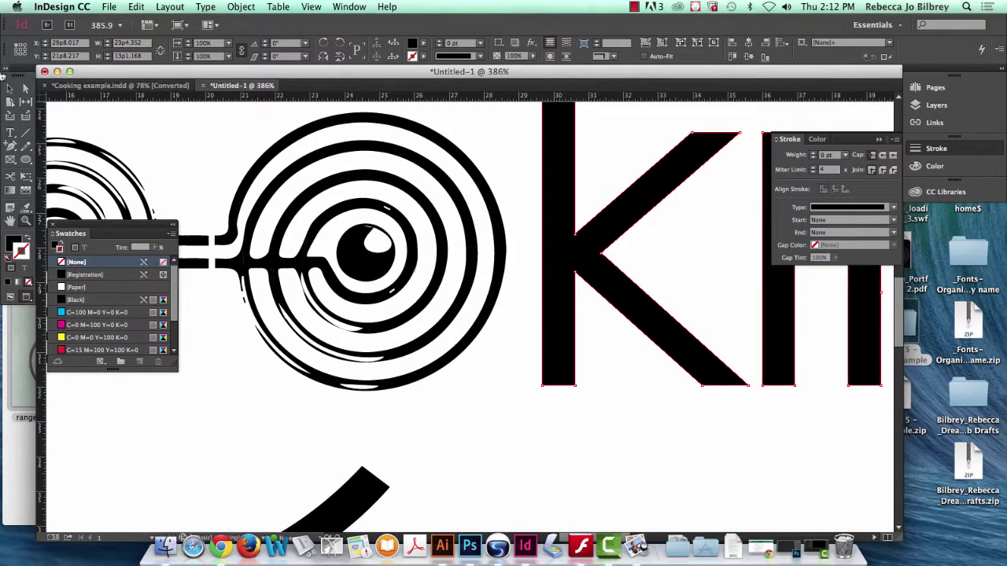
pyautogui.moveTo(41, 110); pyautogui.dragTo(474, 206)
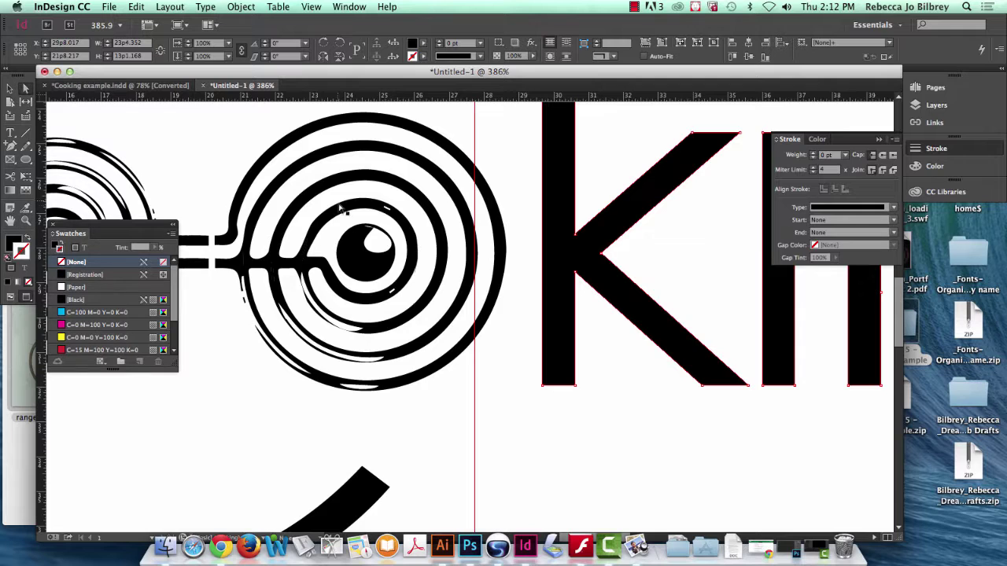
# Move the C below the compound path in Layer 2's stacking order.
pyautogui.click(365, 267)
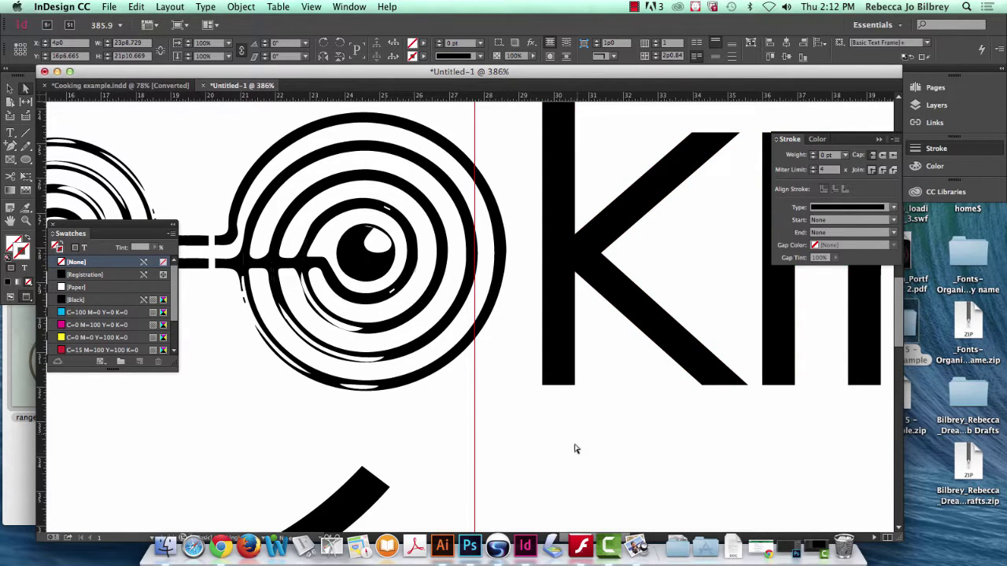
pyautogui.click(935, 104)
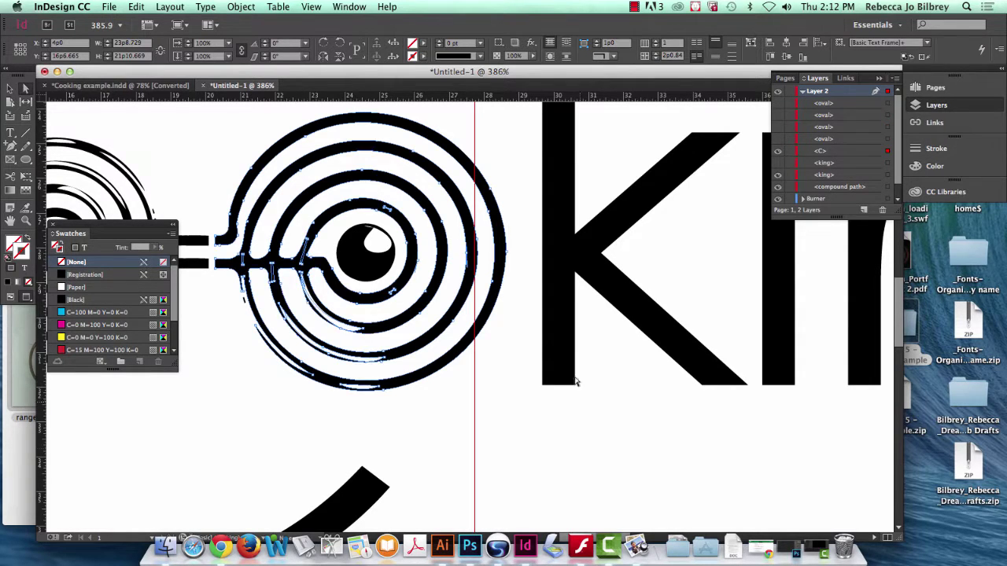
pyautogui.moveTo(840, 151); pyautogui.dragTo(842, 192)
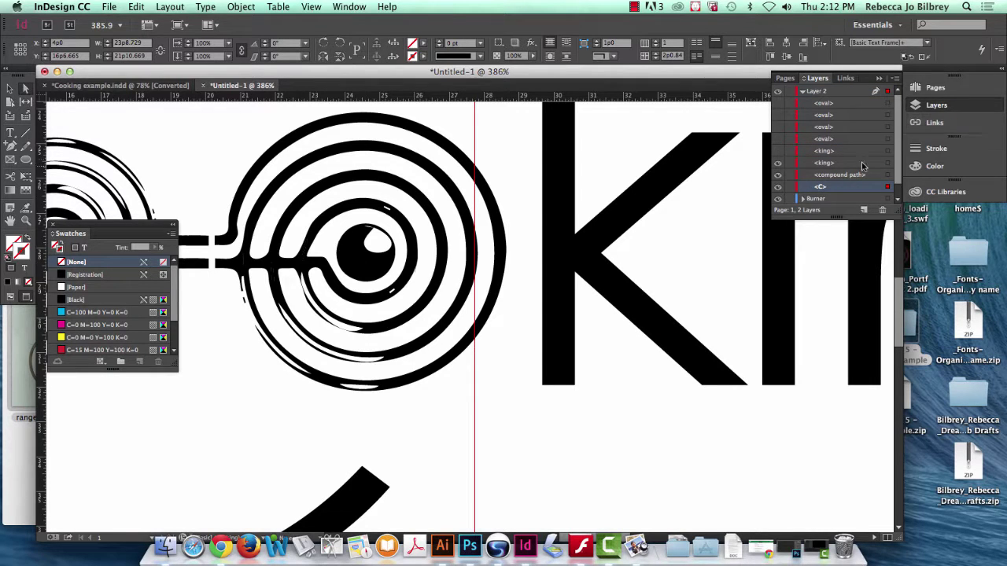
pyautogui.press('super+0')
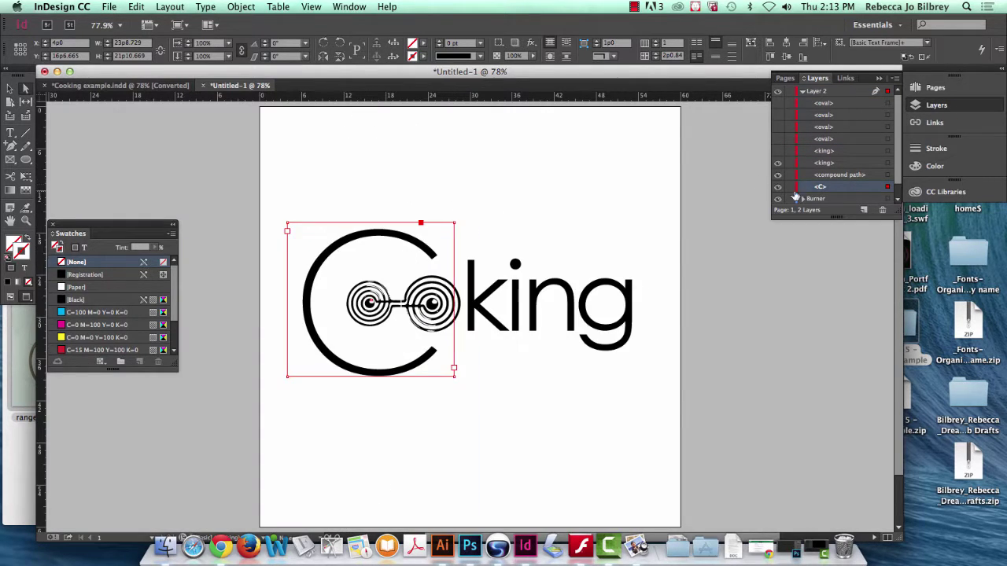
# Select the C letterform and the spiral burner group to check their layers.
pyautogui.click(532, 449)
pyautogui.click(454, 332)
pyautogui.click(431, 305)
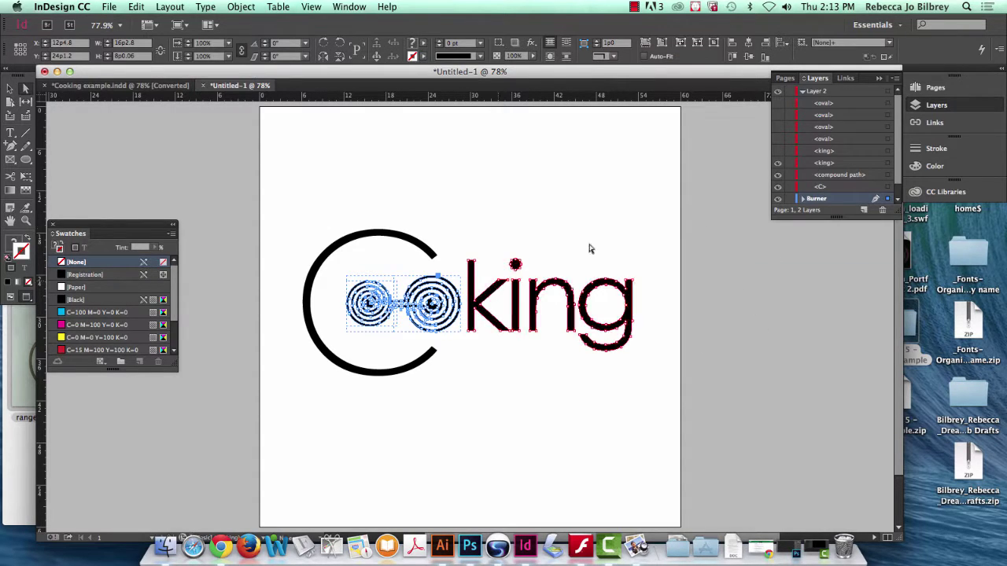
pyautogui.click(470, 353)
pyautogui.click(448, 293)
pyautogui.click(435, 306)
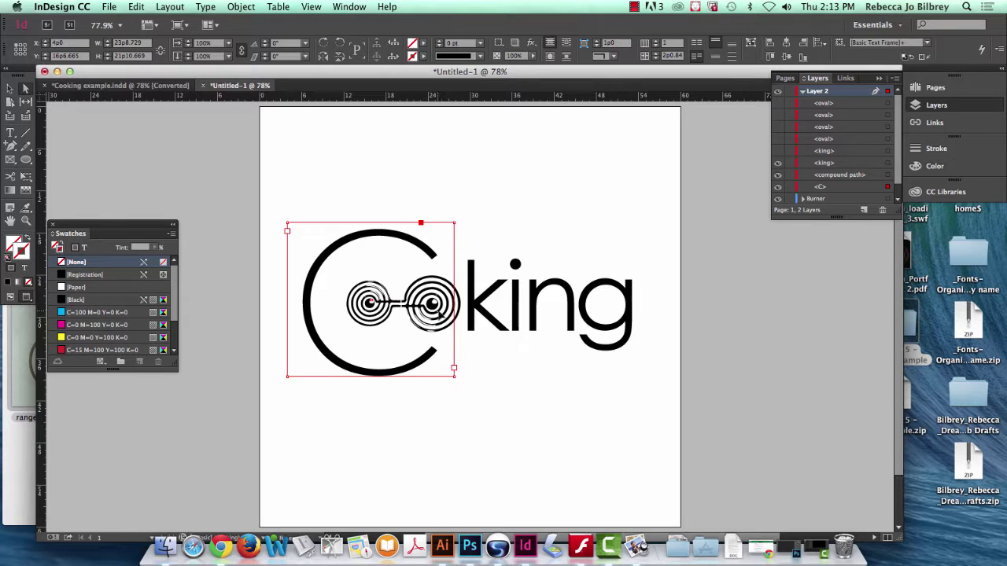
pyautogui.click(433, 307)
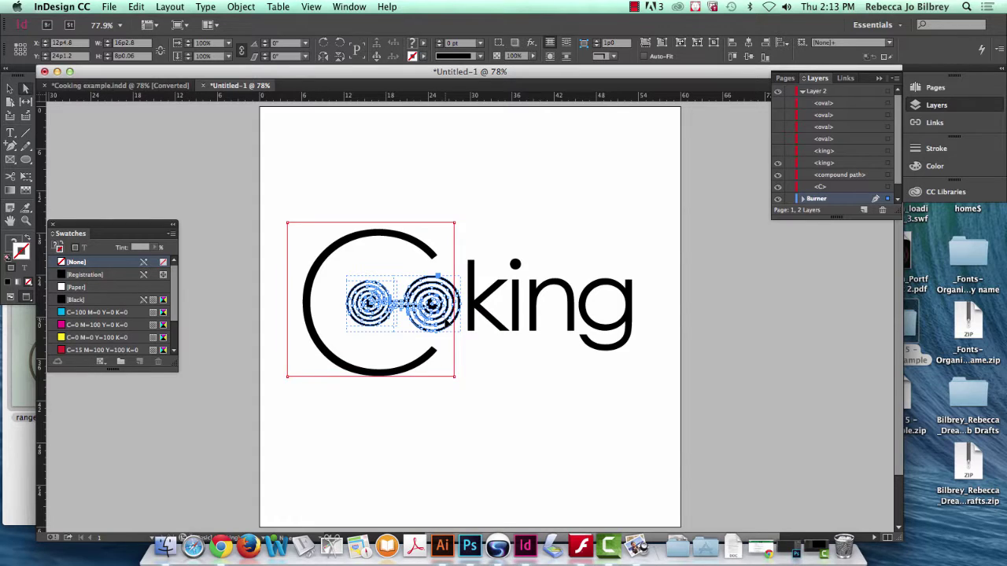
# Collapse Layer 2 and move the Burner layer above it in the Layers panel.
pyautogui.moveTo(896, 211); pyautogui.dragTo(895, 294)
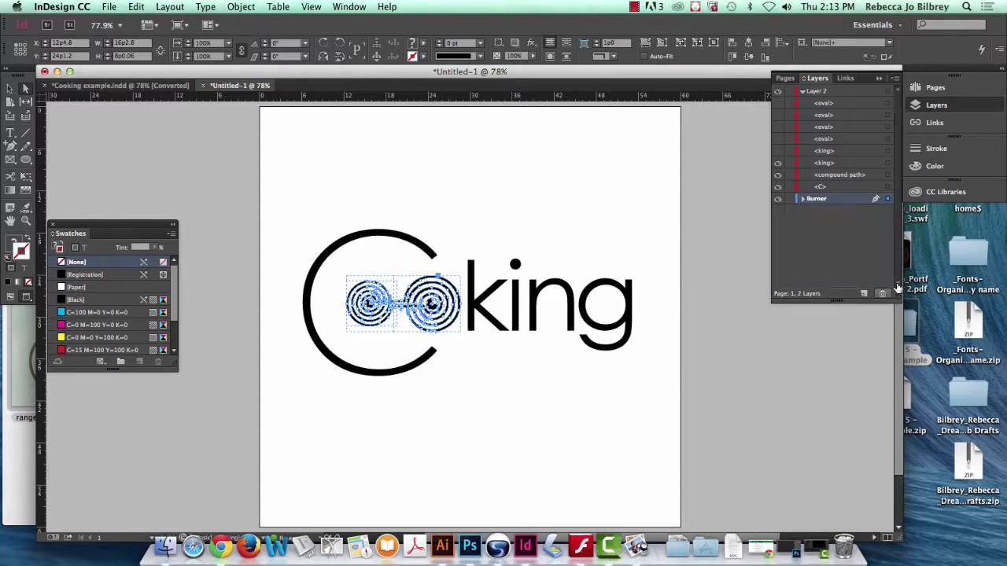
pyautogui.click(800, 93)
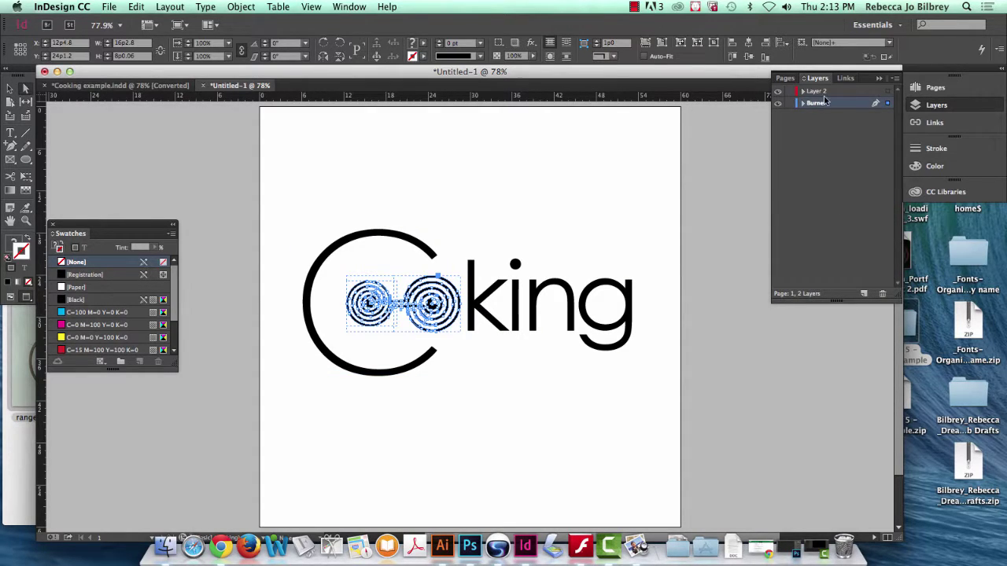
pyautogui.moveTo(826, 103); pyautogui.dragTo(827, 88)
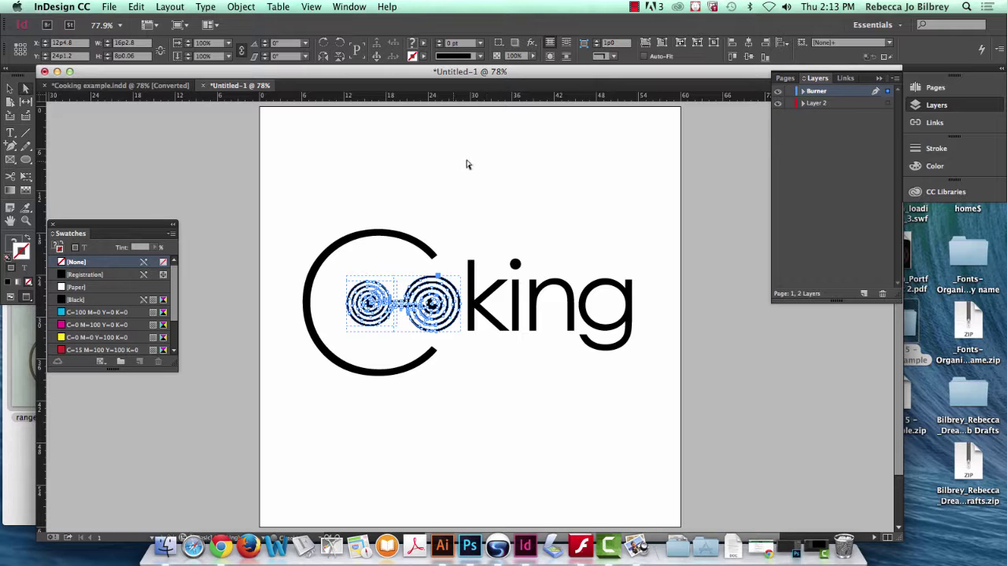
pyautogui.click(25, 88)
pyautogui.click(496, 285)
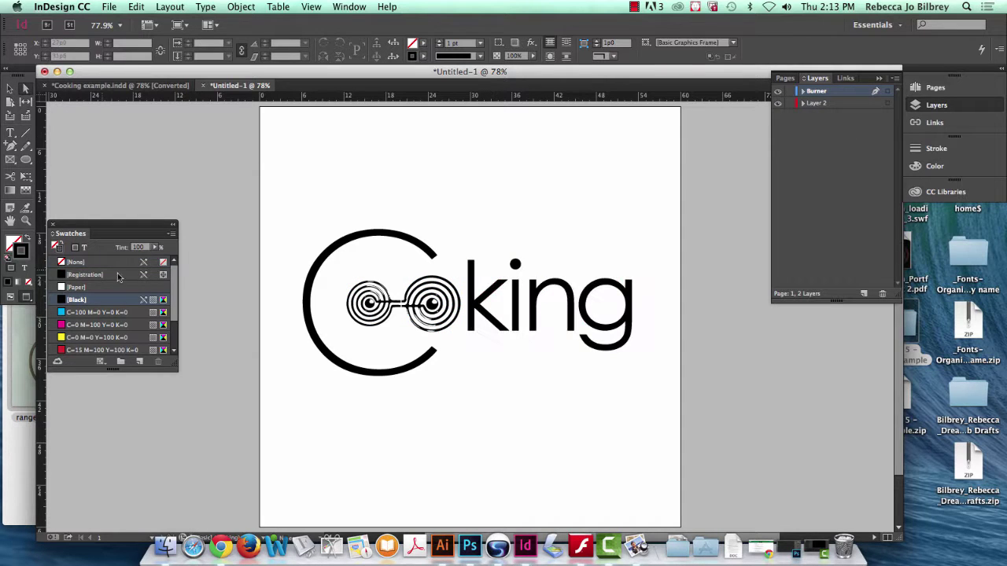
# Zoom in and direct-select the right spiral's inner eye circle.
pyautogui.click(26, 220)
pyautogui.moveTo(385, 272); pyautogui.dragTo(491, 352)
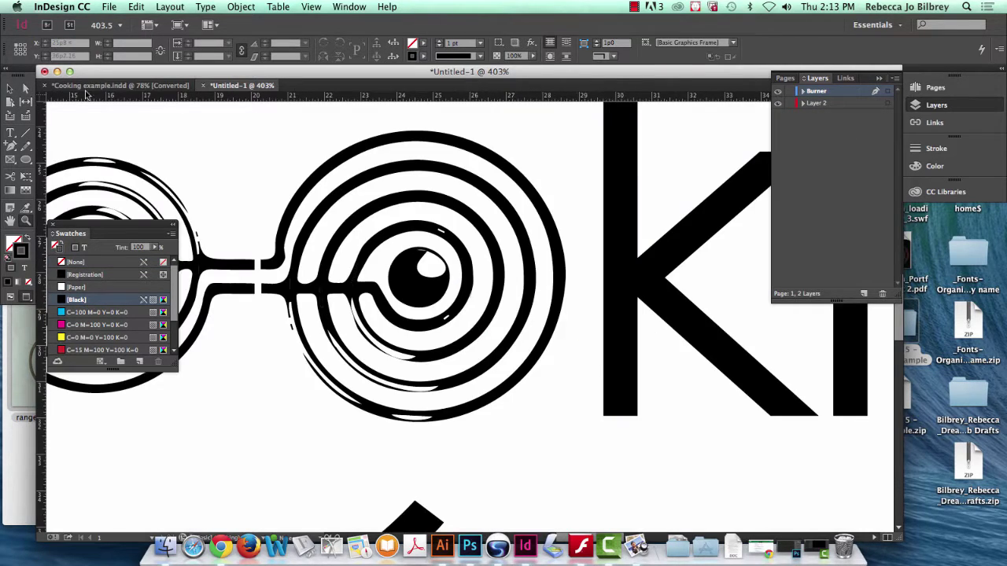
pyautogui.click(26, 88)
pyautogui.click(416, 286)
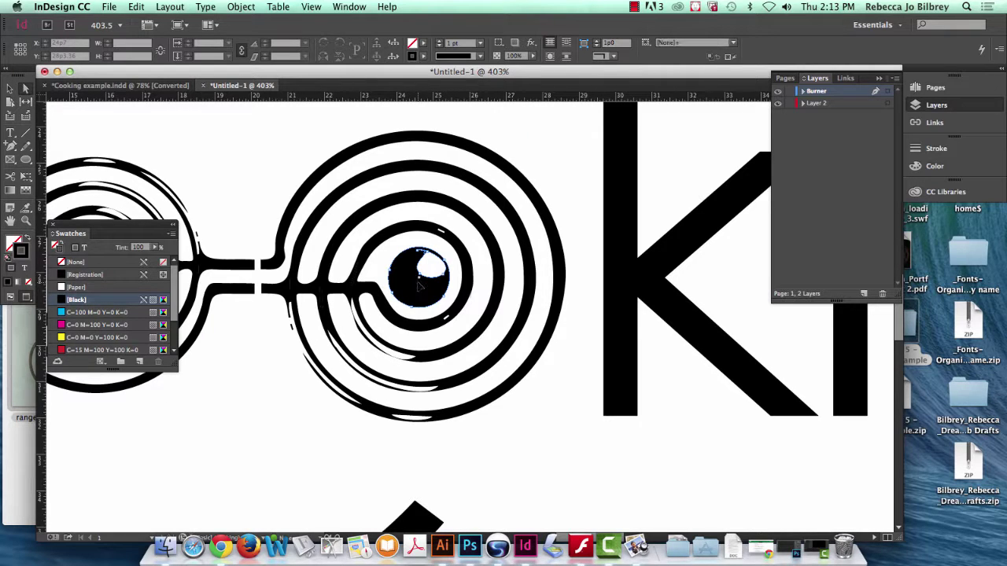
pyautogui.click(419, 286)
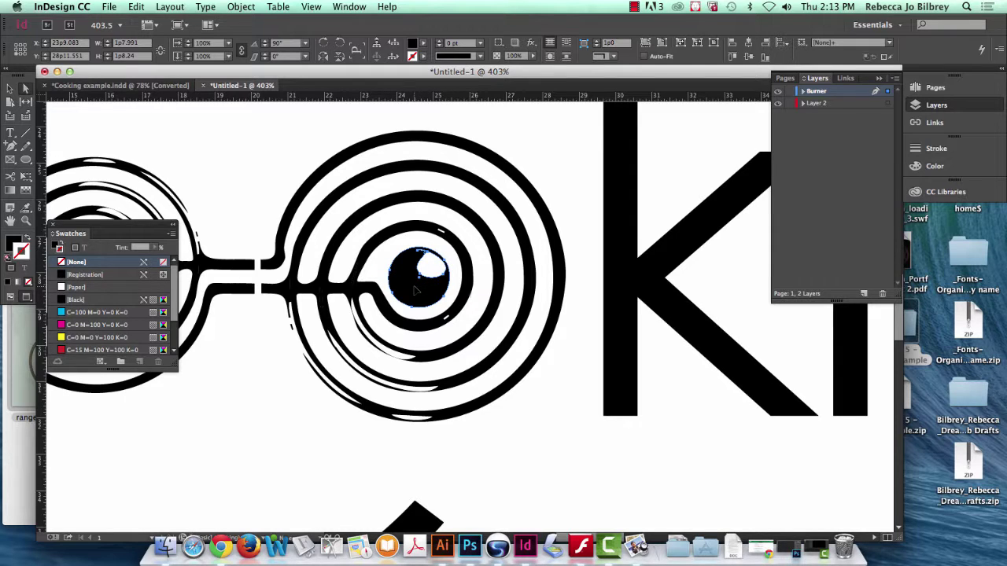
pyautogui.press('super+0')
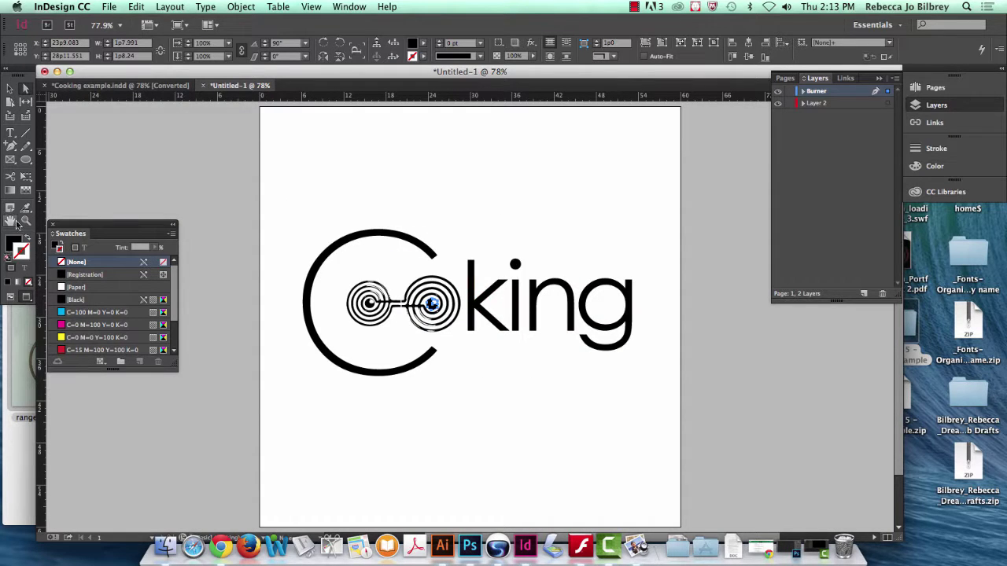
# Move the glossy circle onto the i's dot, shrink it to match, and lock it.
pyautogui.moveTo(491, 230); pyautogui.dragTo(562, 315)
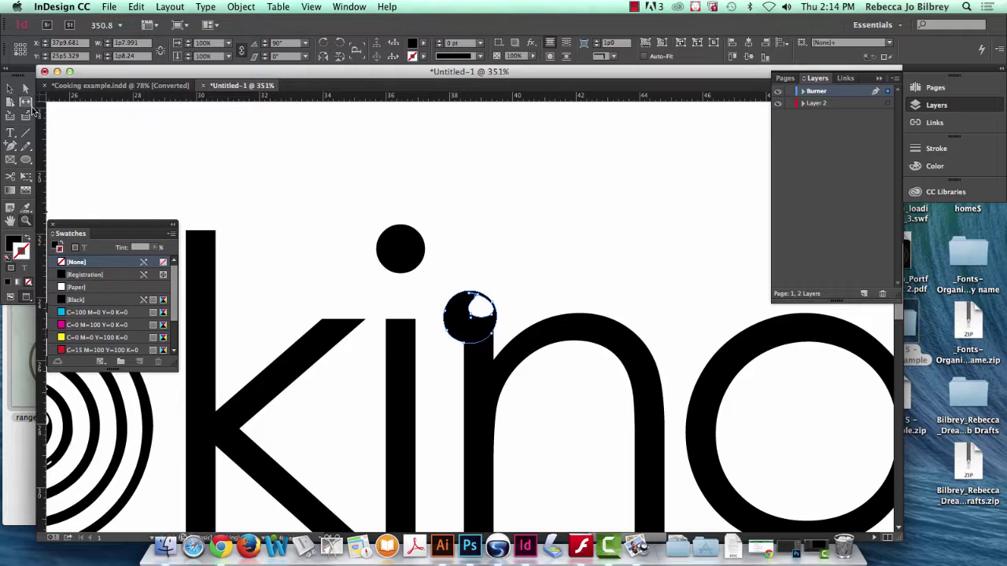
pyautogui.click(11, 89)
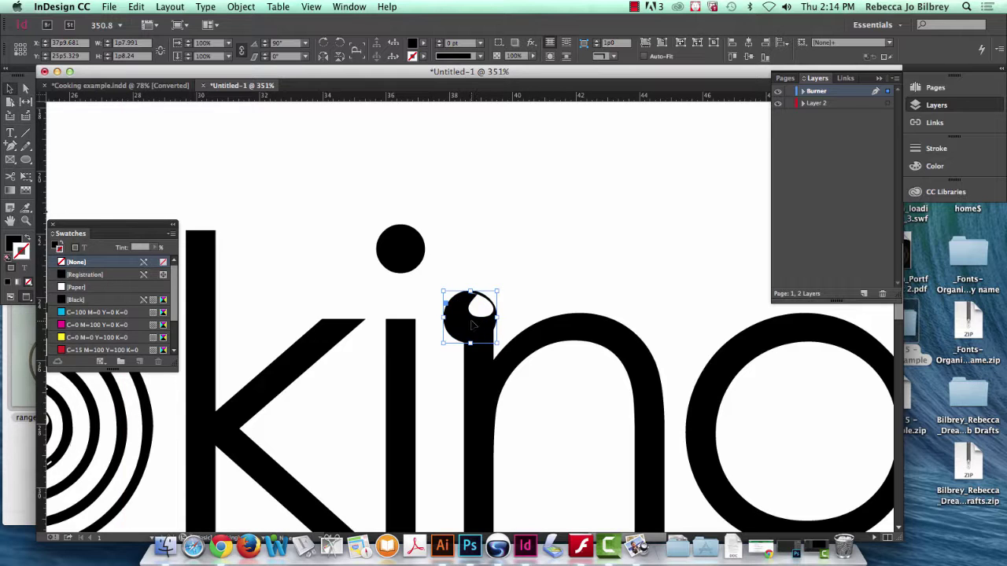
pyautogui.moveTo(471, 323); pyautogui.dragTo(407, 260)
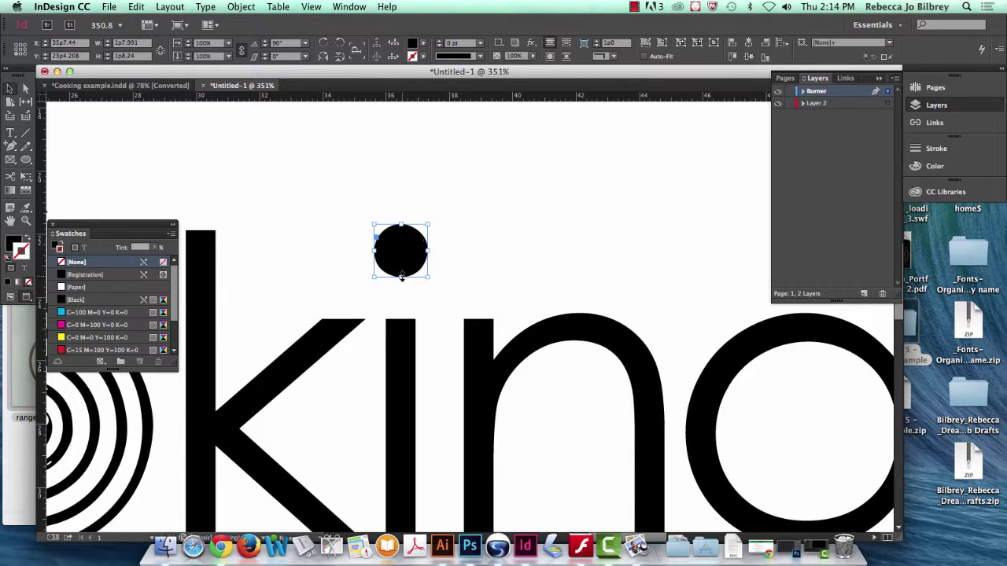
pyautogui.moveTo(401, 277); pyautogui.dragTo(402, 273)
pyautogui.click(241, 7)
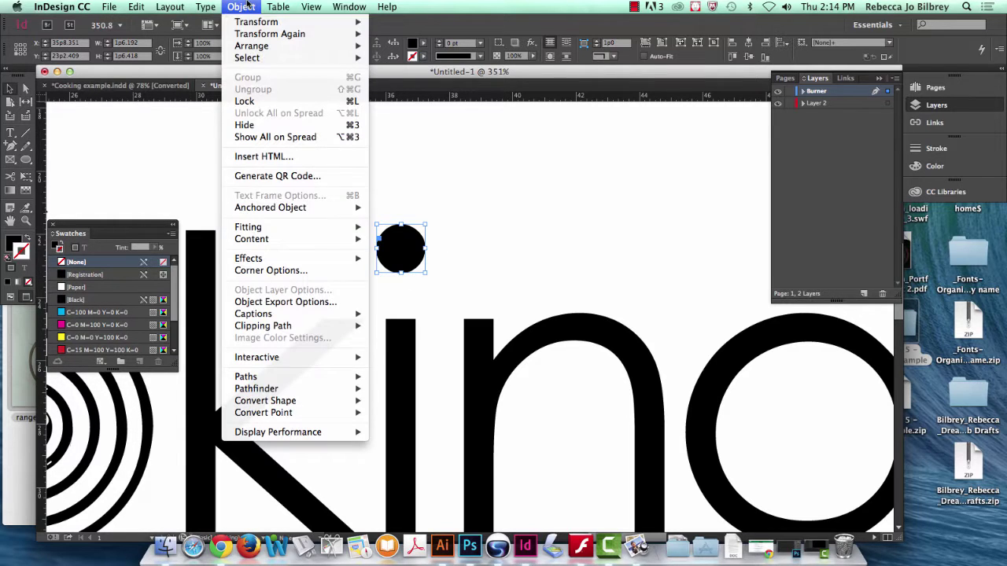
pyautogui.click(246, 102)
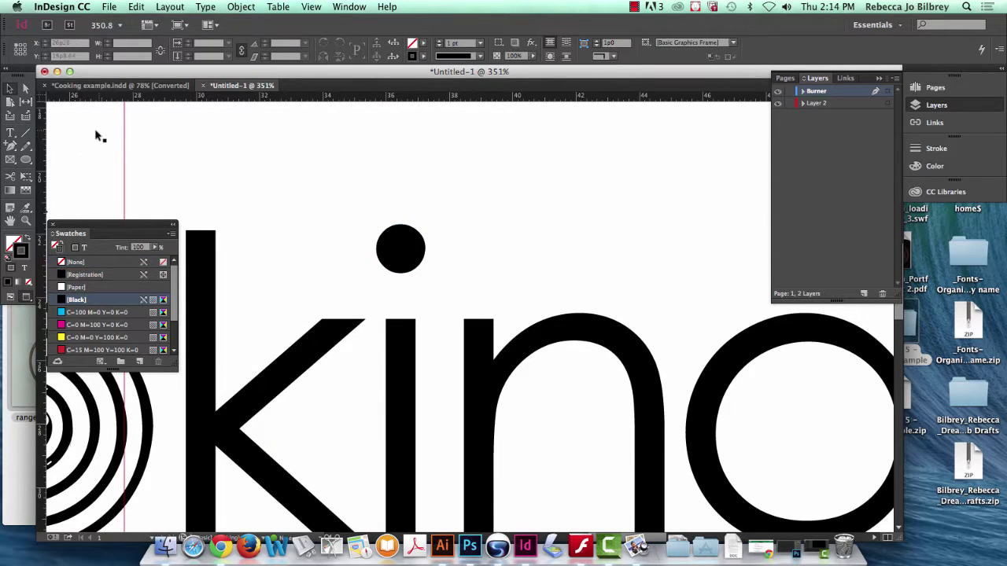
pyautogui.press('super+0')
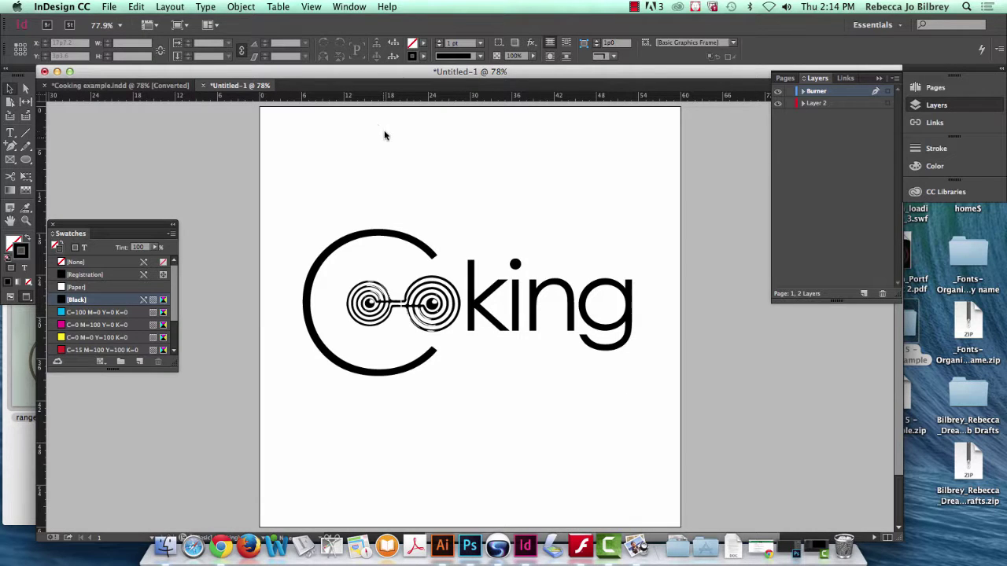
# Nudge the i's original dot with Direct Selection, comparing via undo and redo.
pyautogui.click(26, 90)
pyautogui.moveTo(519, 260); pyautogui.dragTo(504, 274)
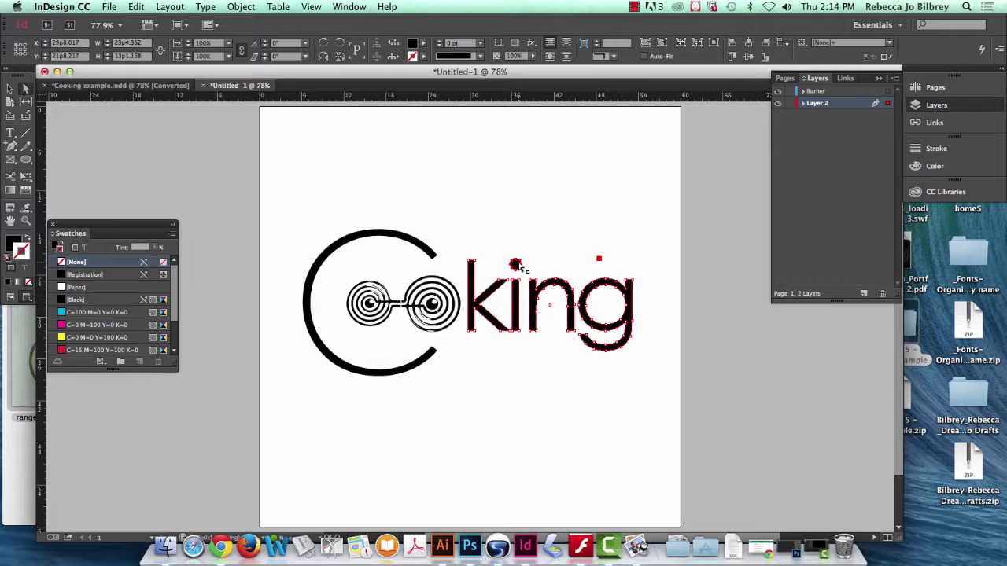
pyautogui.moveTo(517, 266); pyautogui.dragTo(517, 267)
pyautogui.press('super+z')
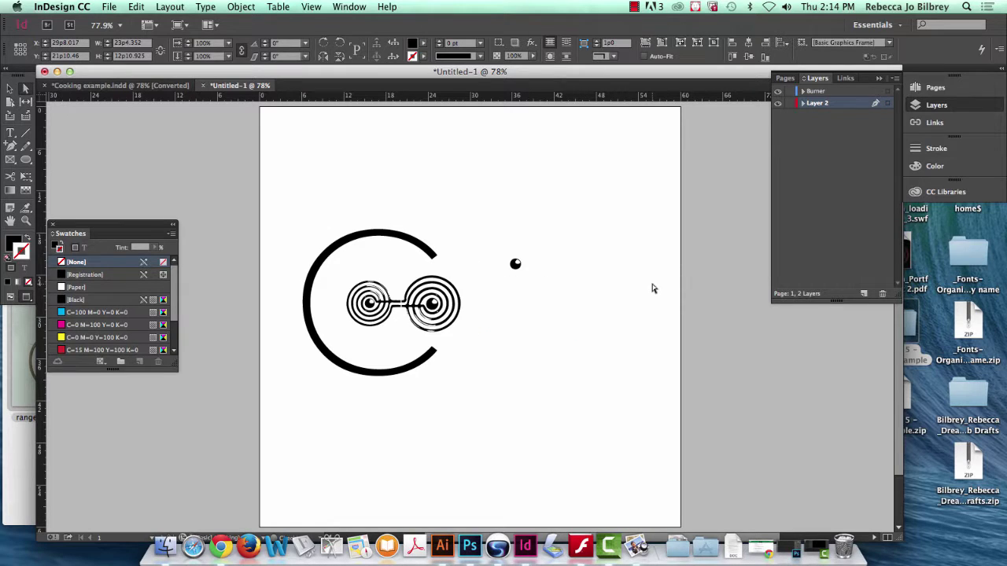
pyautogui.press('super+shift+z')
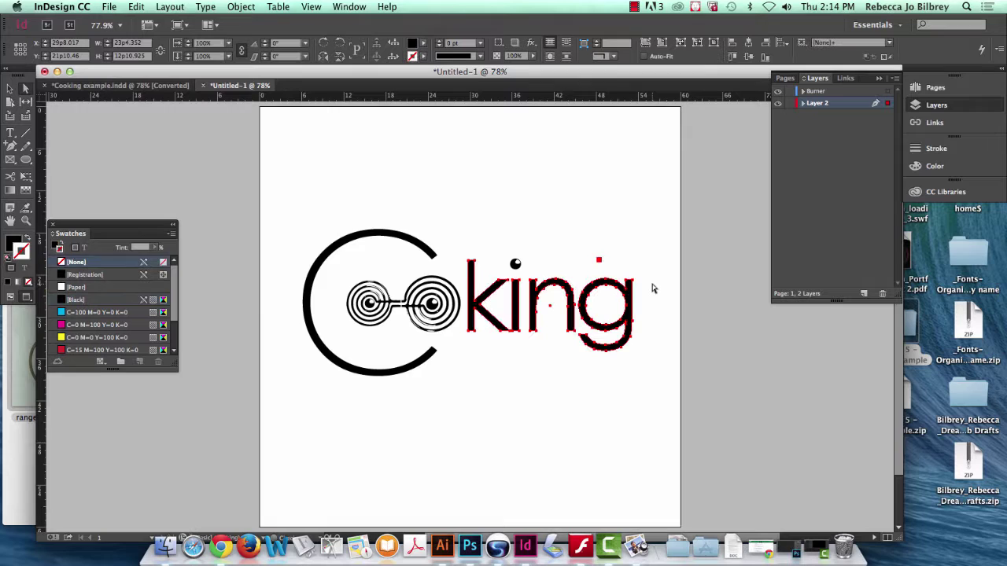
pyautogui.click(56, 102)
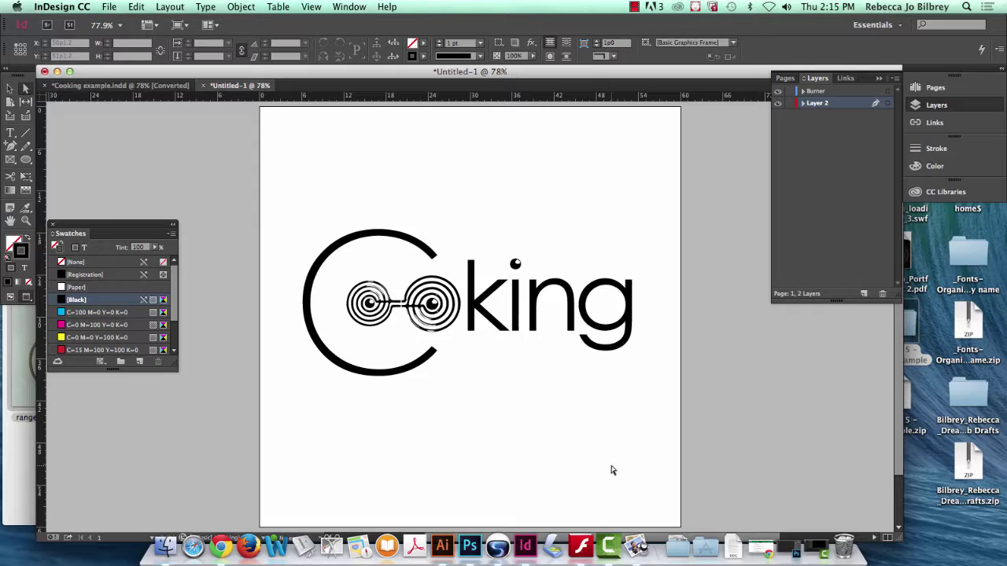
# Read the Project 5: Expressive Words announcement in Blackboard, then minimize the browser.
pyautogui.click(222, 548)
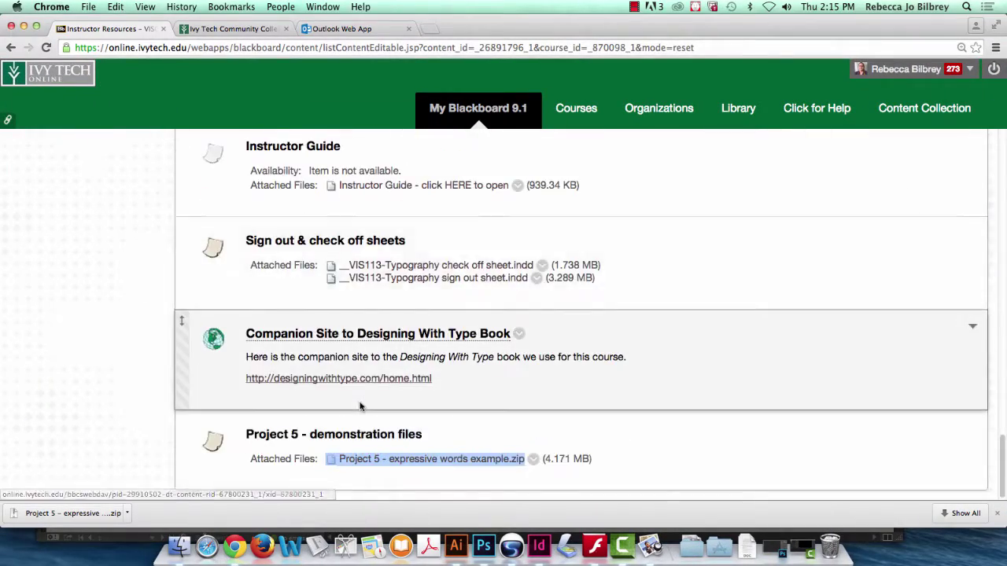
pyautogui.scroll(10, 359, 403)
pyautogui.scroll(10, 358, 403)
pyautogui.click(46, 291)
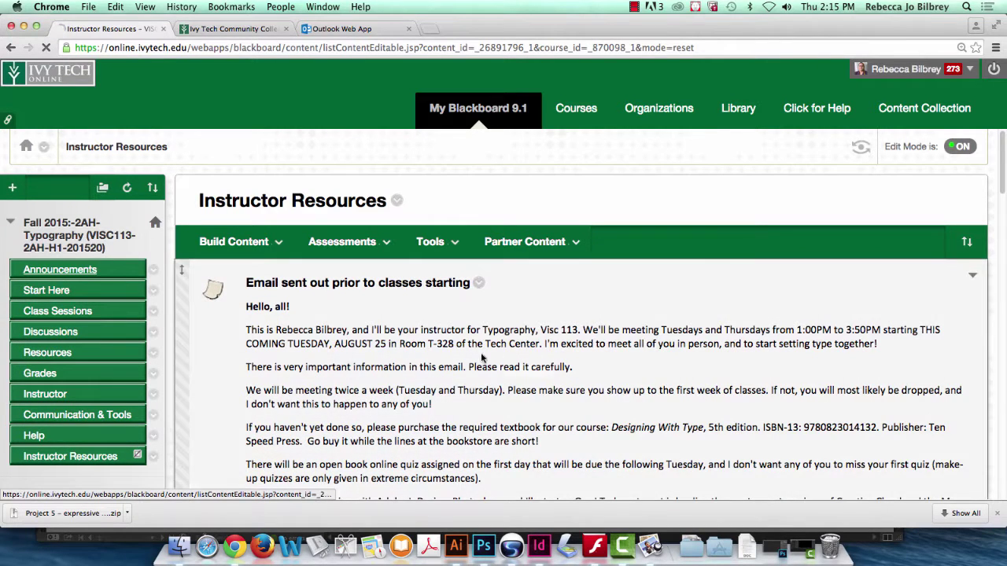
pyautogui.scroll(-15, 504, 378)
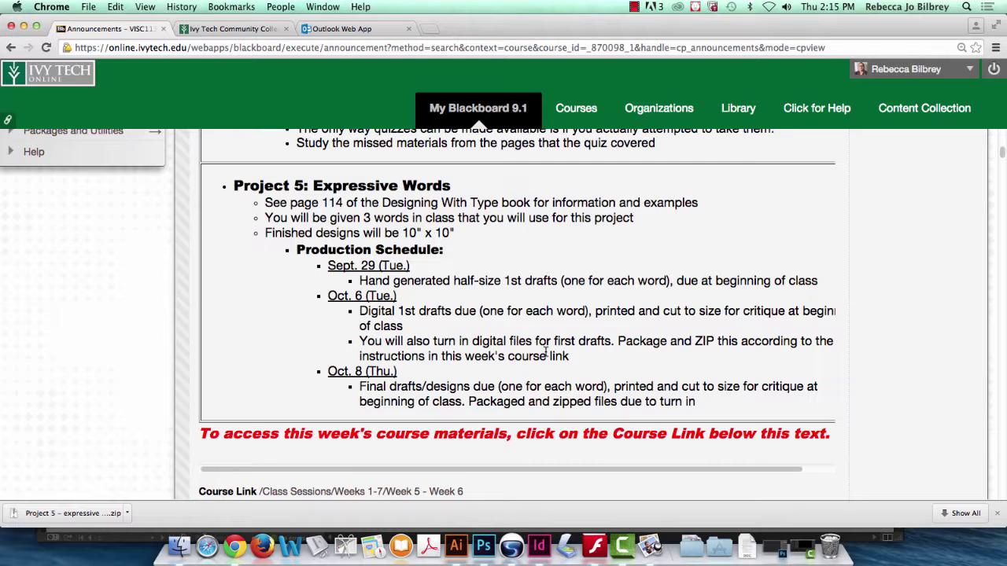
pyautogui.click(24, 25)
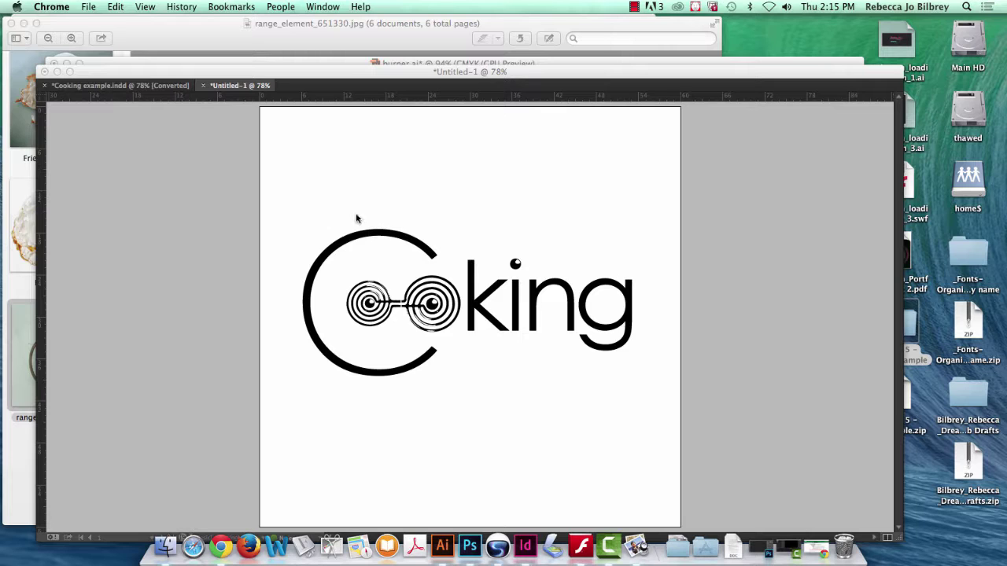
# Open Print for the logo page with printer R08TCP-328-XE7800 selected.
pyautogui.click(487, 73)
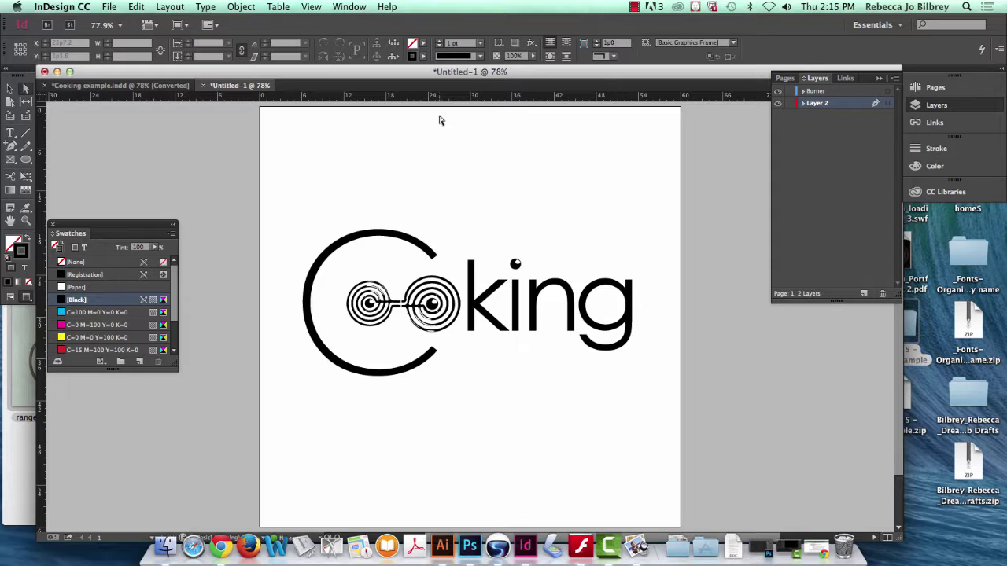
pyautogui.press('super+minus')
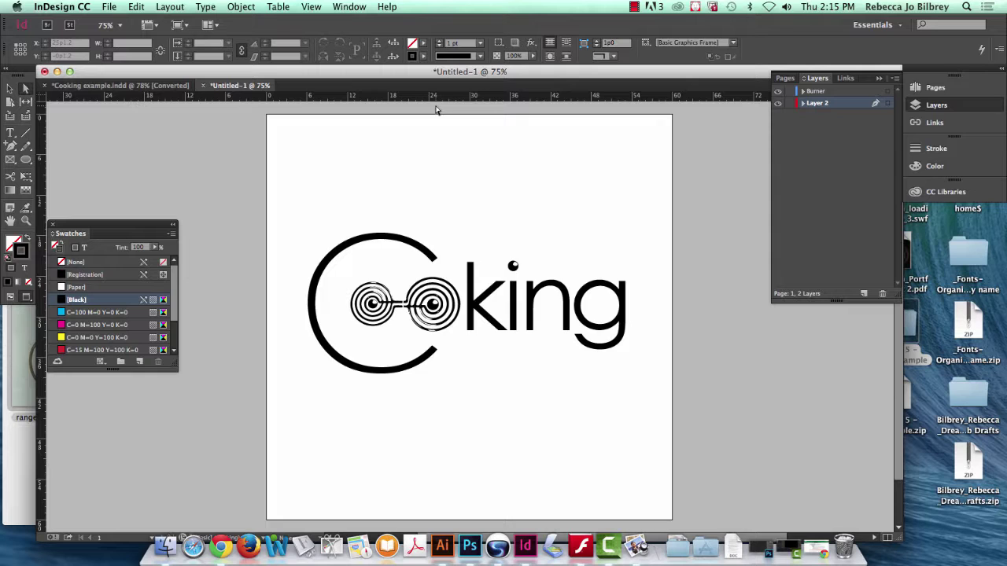
pyautogui.click(109, 7)
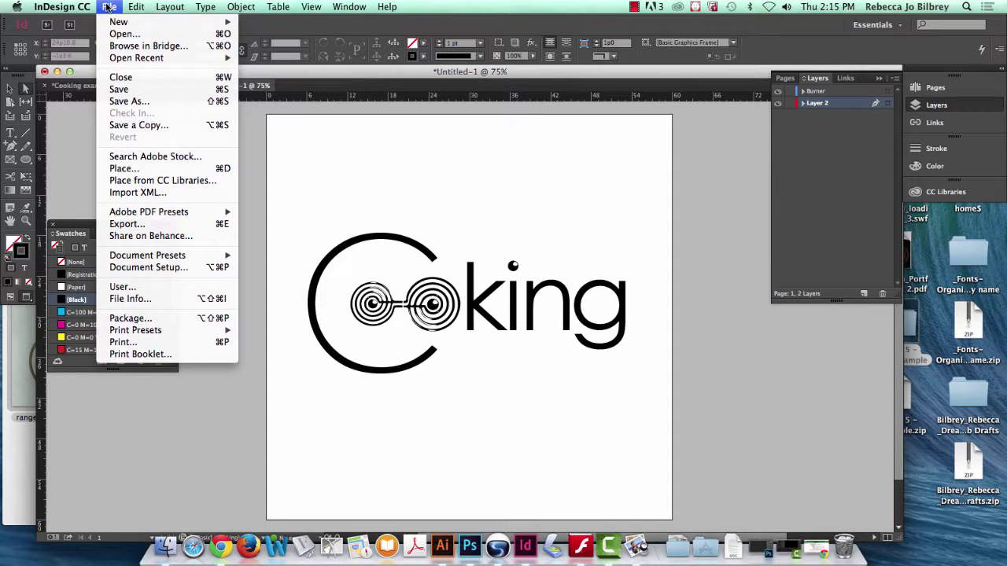
pyautogui.click(409, 272)
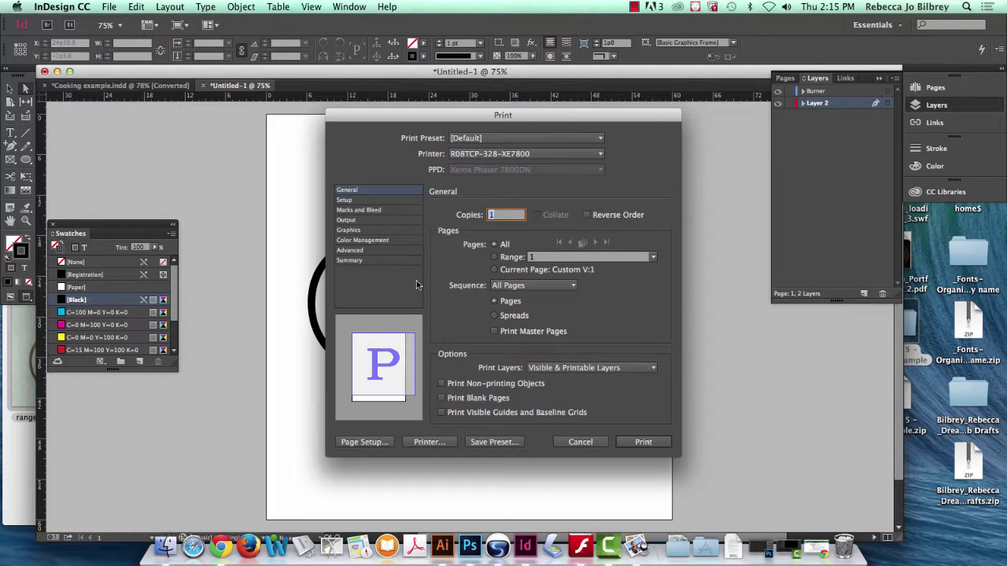
pyautogui.click(579, 154)
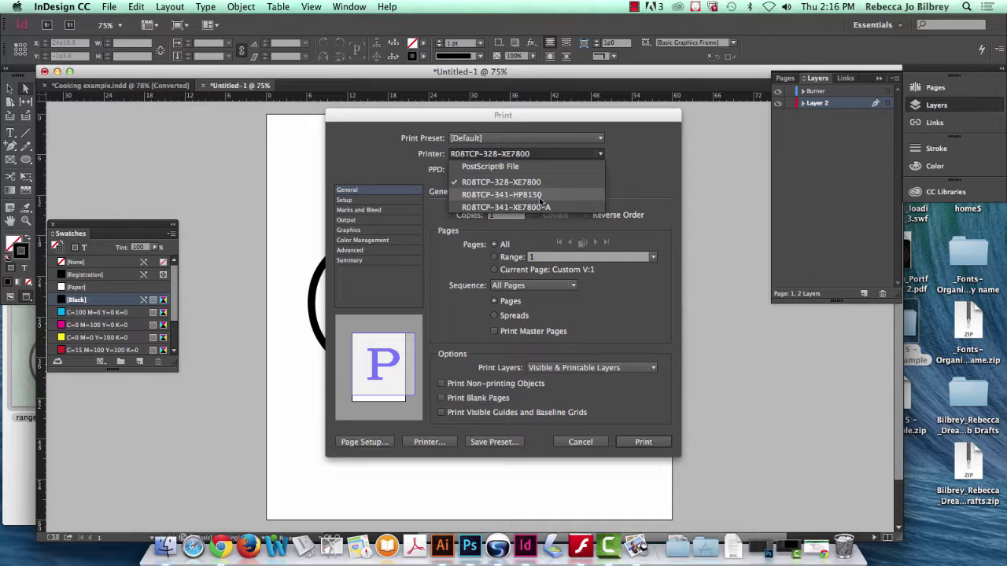
pyautogui.click(534, 183)
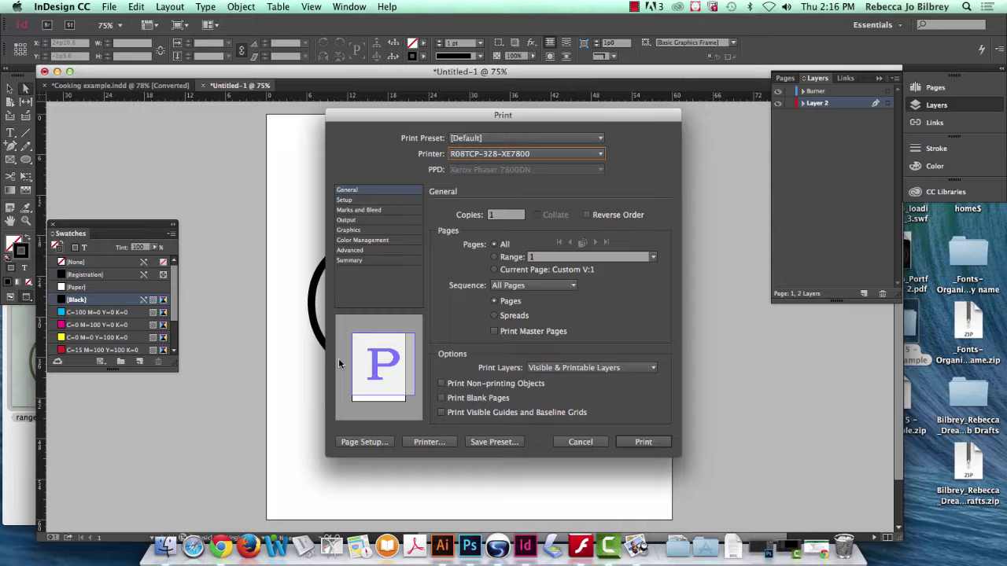
pyautogui.click(372, 201)
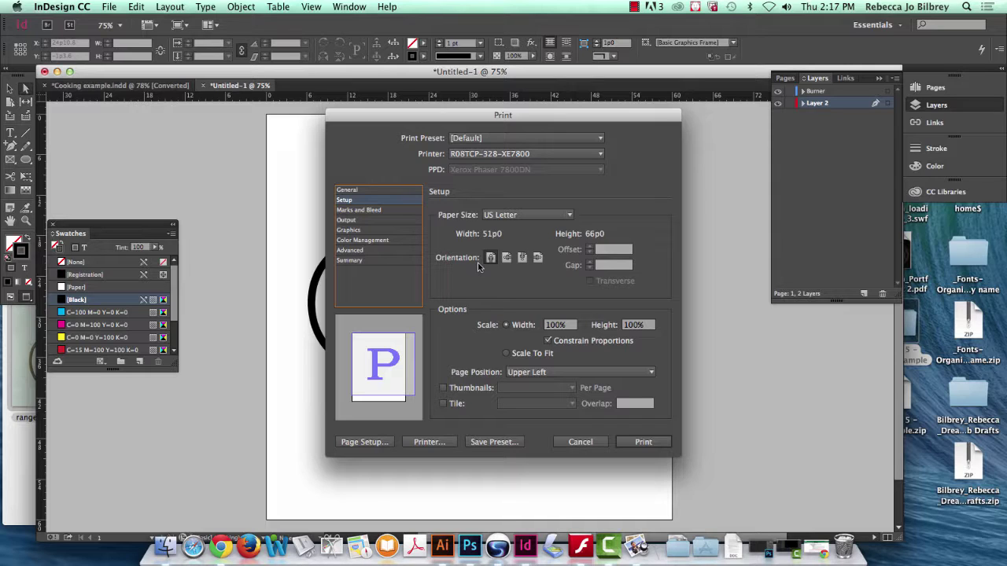
# Try Scale To Fit and Crop Marks, then cancel the Print dialog without printing.
pyautogui.click(506, 354)
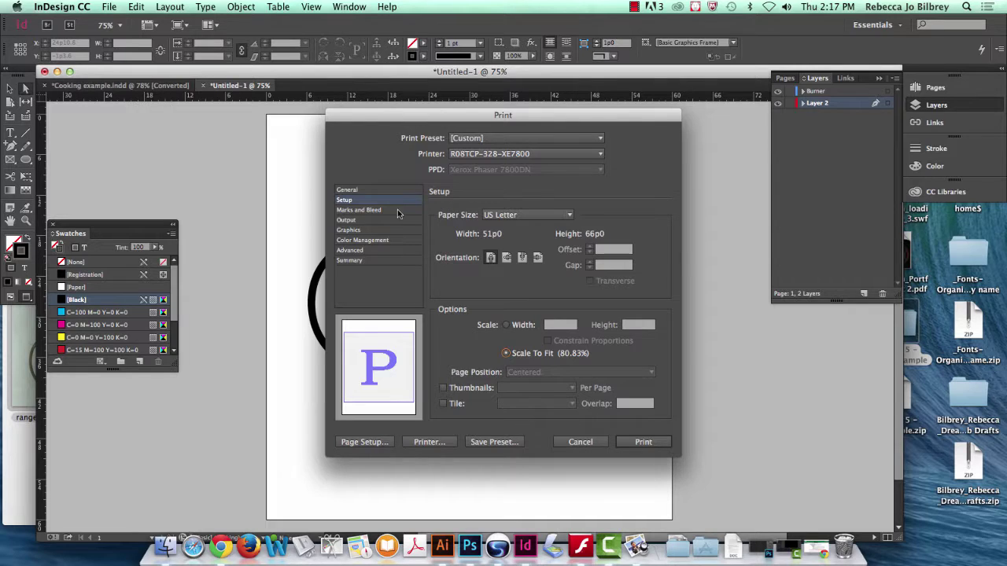
pyautogui.click(347, 202)
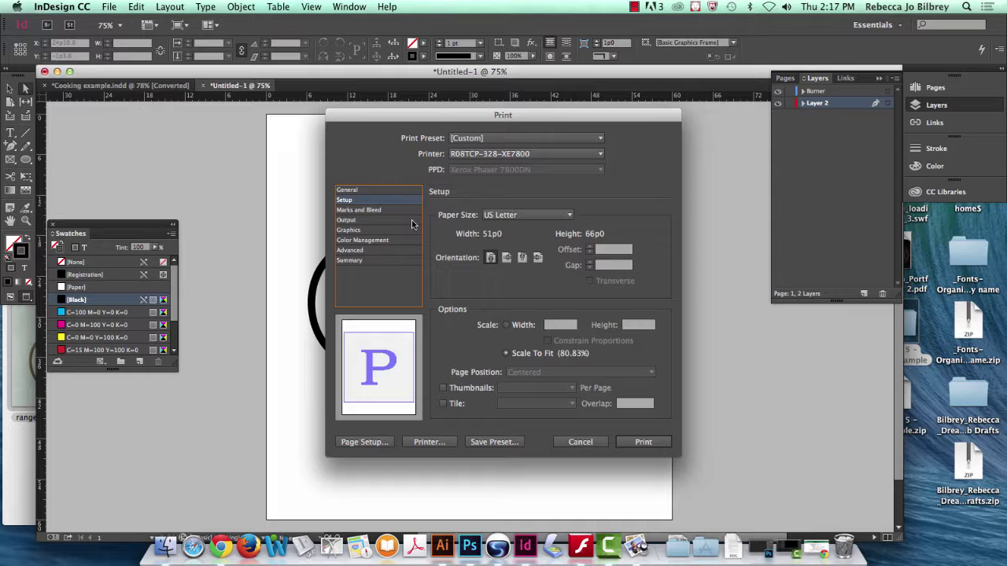
pyautogui.click(370, 211)
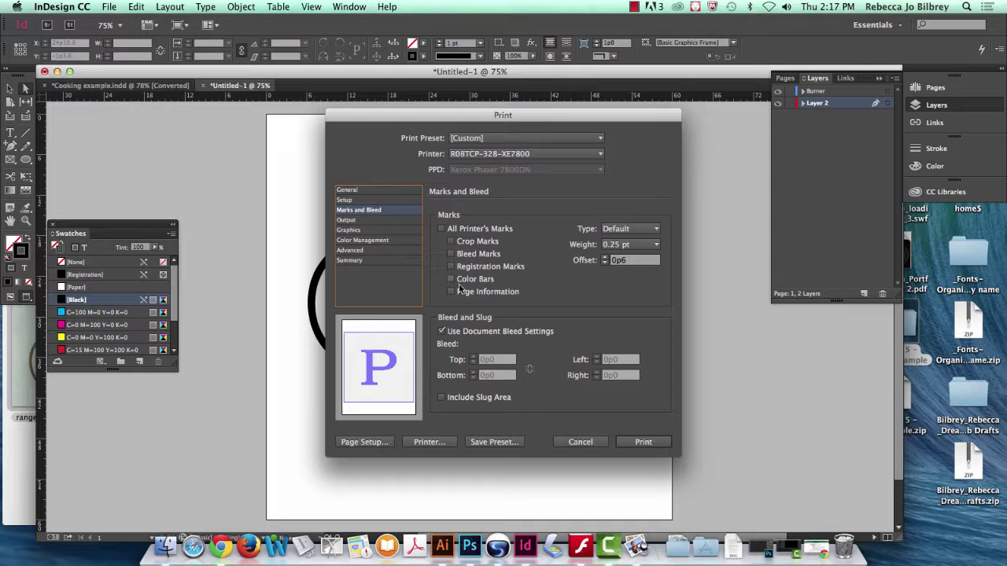
pyautogui.click(452, 244)
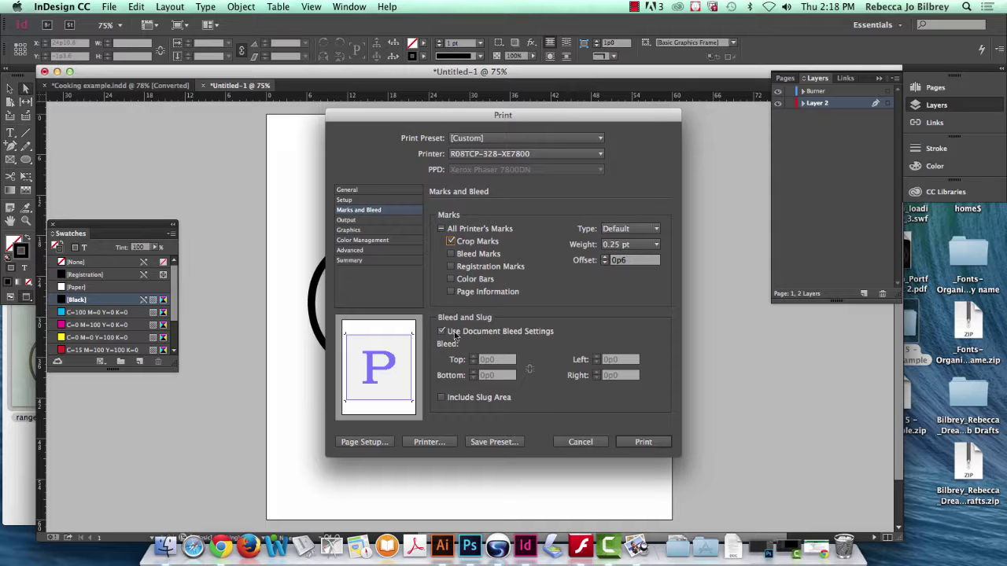
pyautogui.click(587, 447)
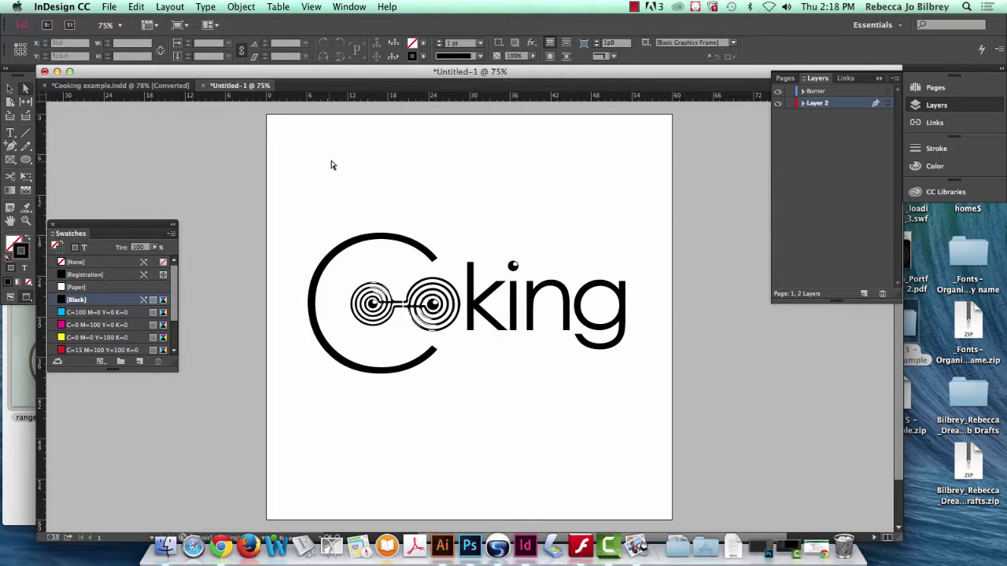
# Set a linked 0p9 (0.125 in) bleed on all four sides in Document Setup.
pyautogui.click(136, 6)
pyautogui.moveTo(104, 7)
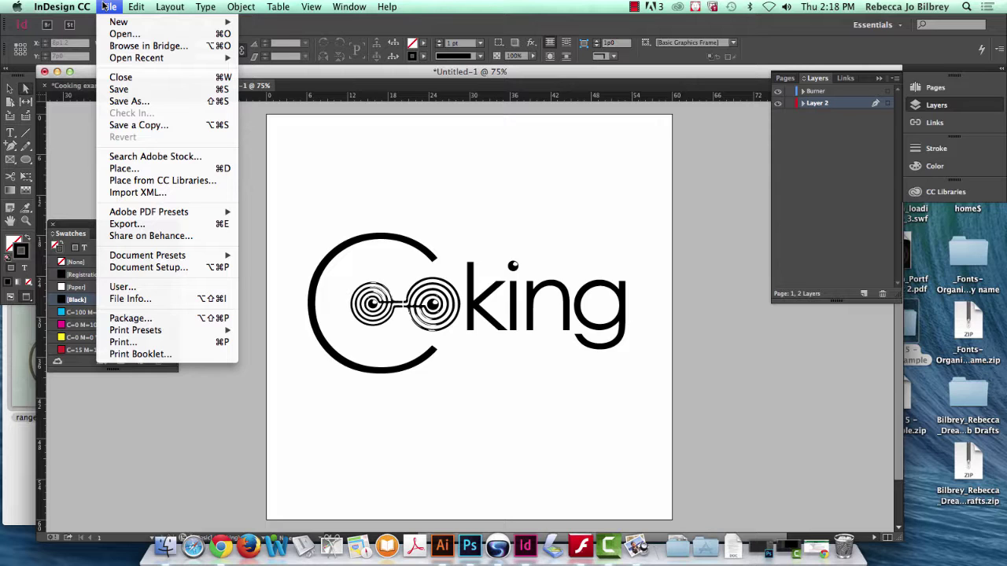
pyautogui.click(146, 268)
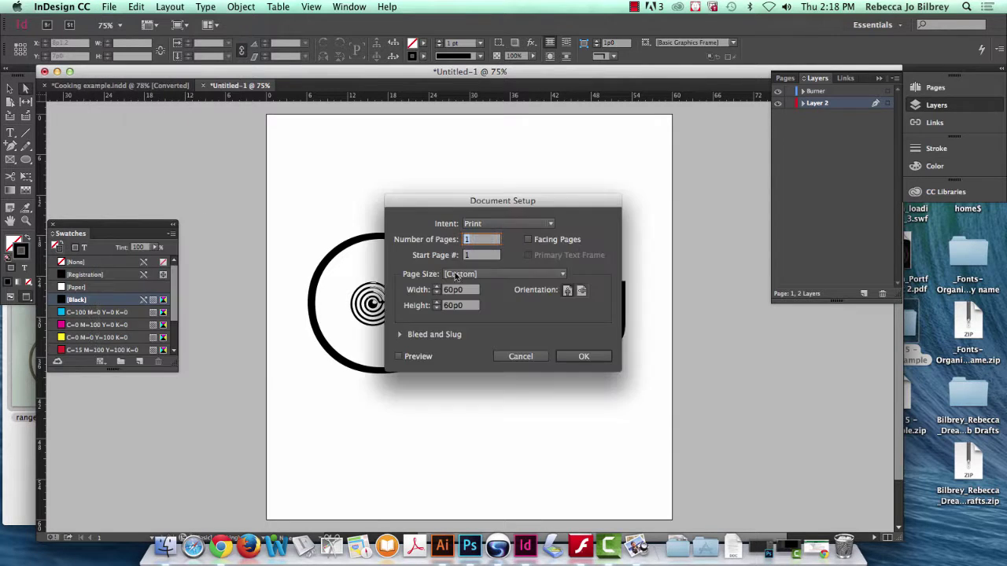
pyautogui.click(400, 335)
pyautogui.moveTo(477, 202); pyautogui.dragTo(444, 129)
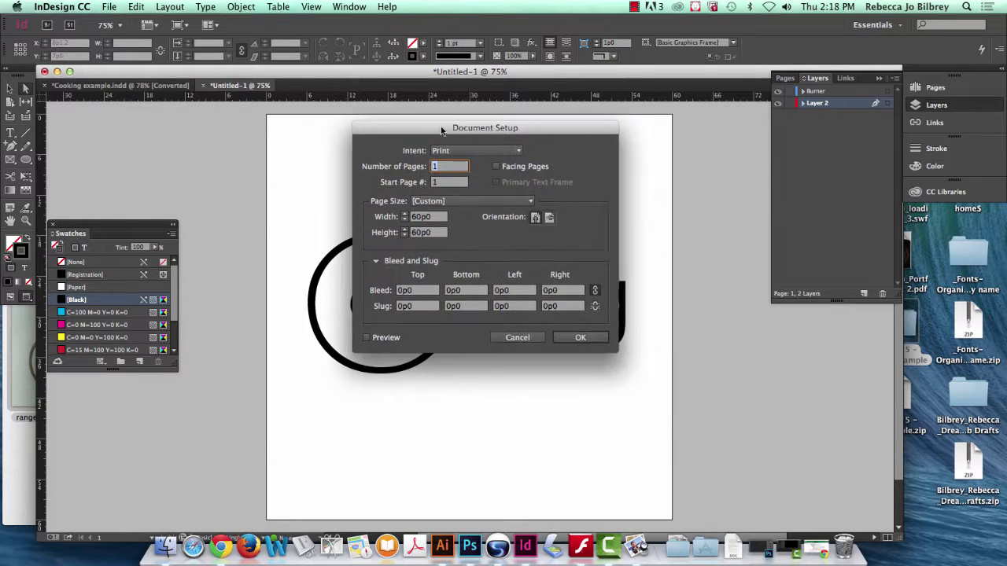
pyautogui.click(408, 291)
pyautogui.write('0p9')
pyautogui.press('Tab')
pyautogui.click(413, 290)
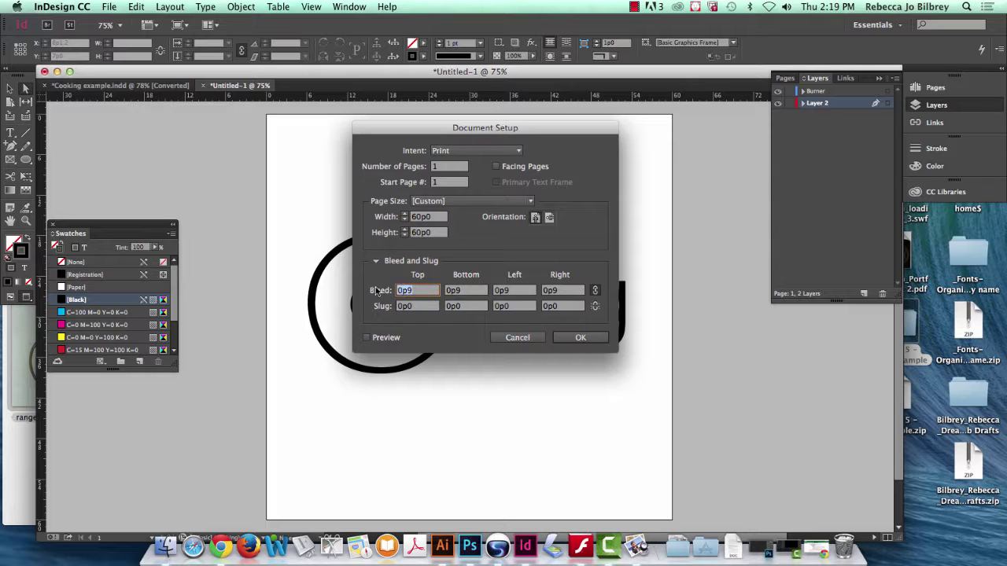
pyautogui.write('.125 in')
pyautogui.press('Tab')
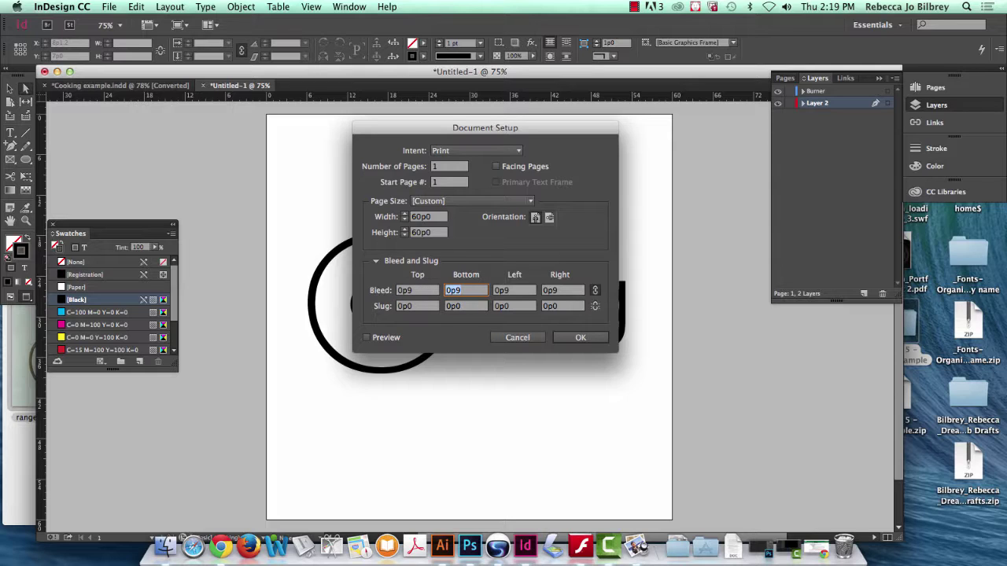
pyautogui.click(578, 339)
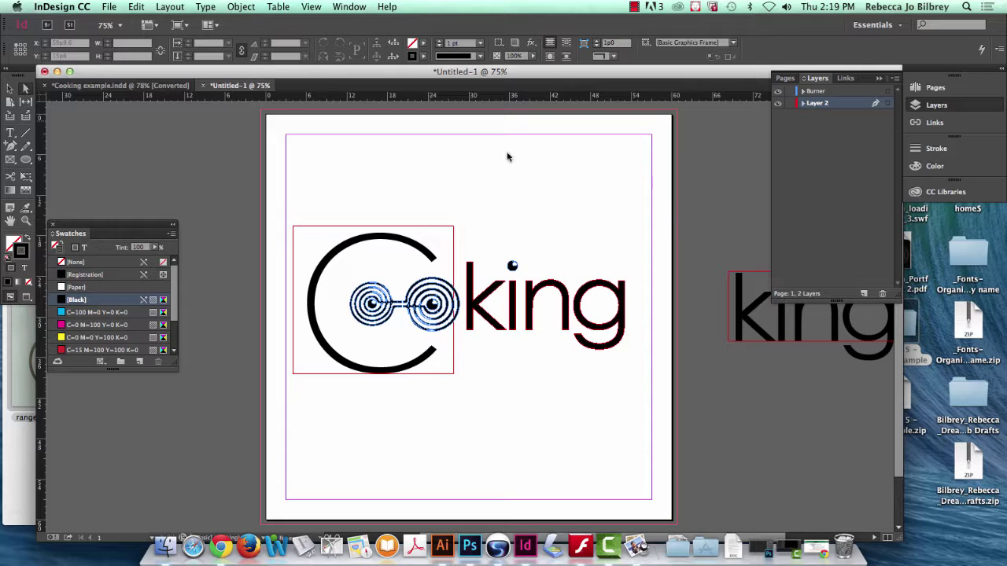
# Print the logo to R08TCP-328-XE7800 scaled to fit, with crop marks.
pyautogui.click(110, 7)
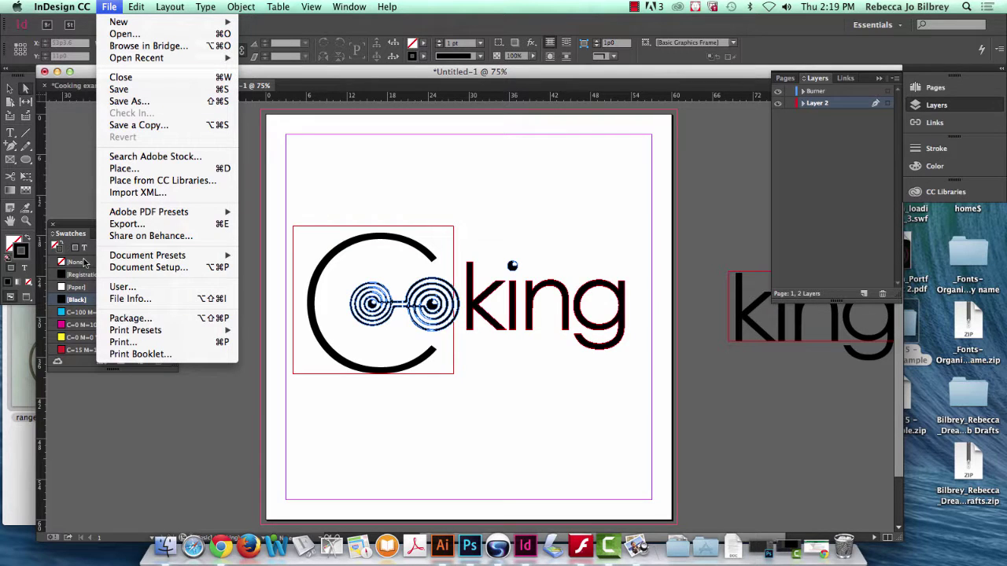
pyautogui.click(128, 343)
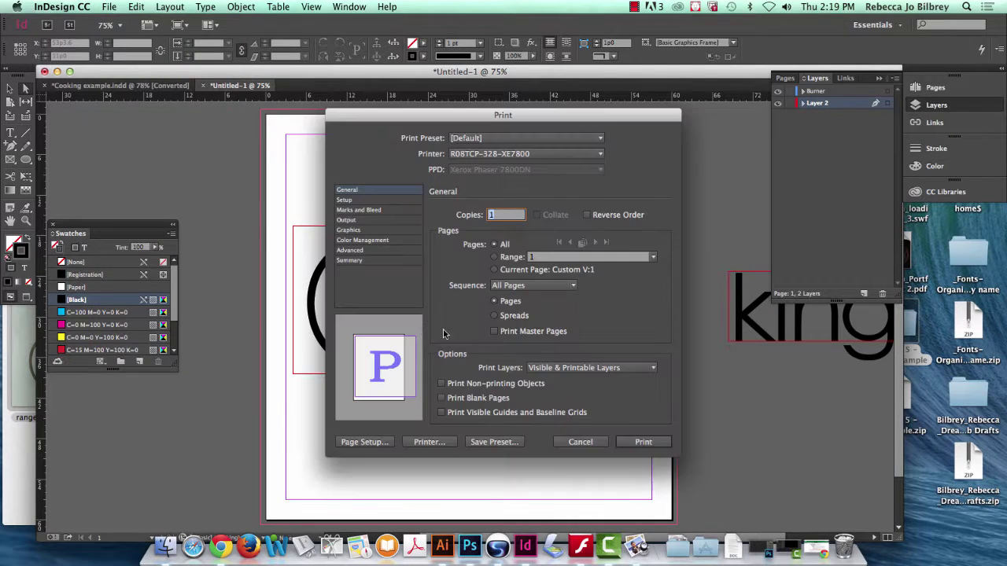
pyautogui.click(497, 155)
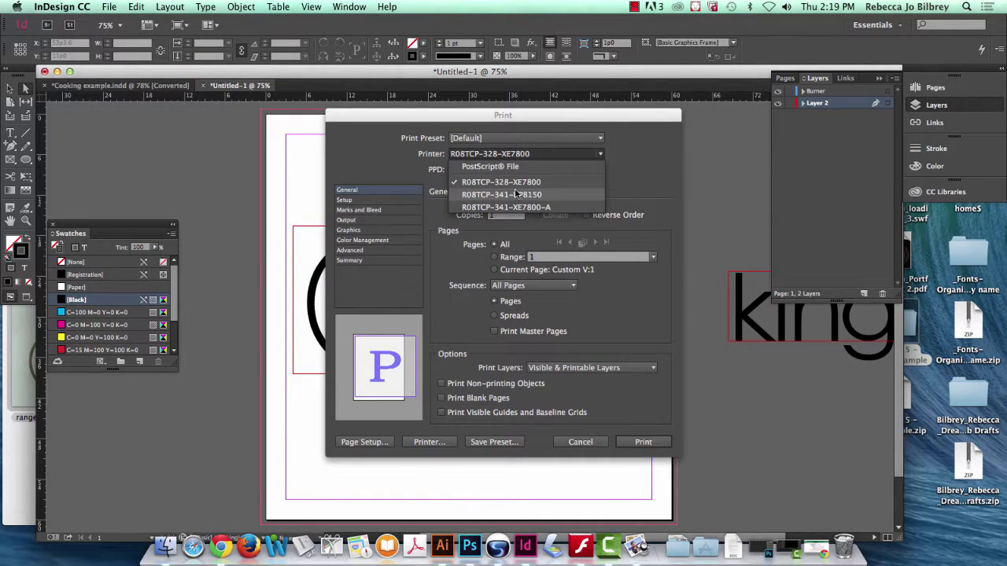
pyautogui.click(501, 182)
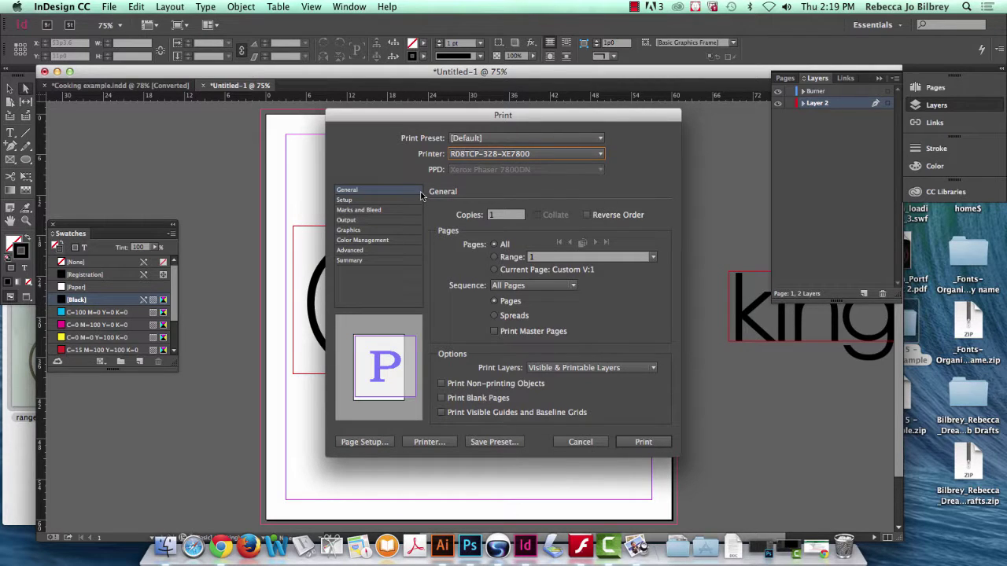
pyautogui.click(346, 201)
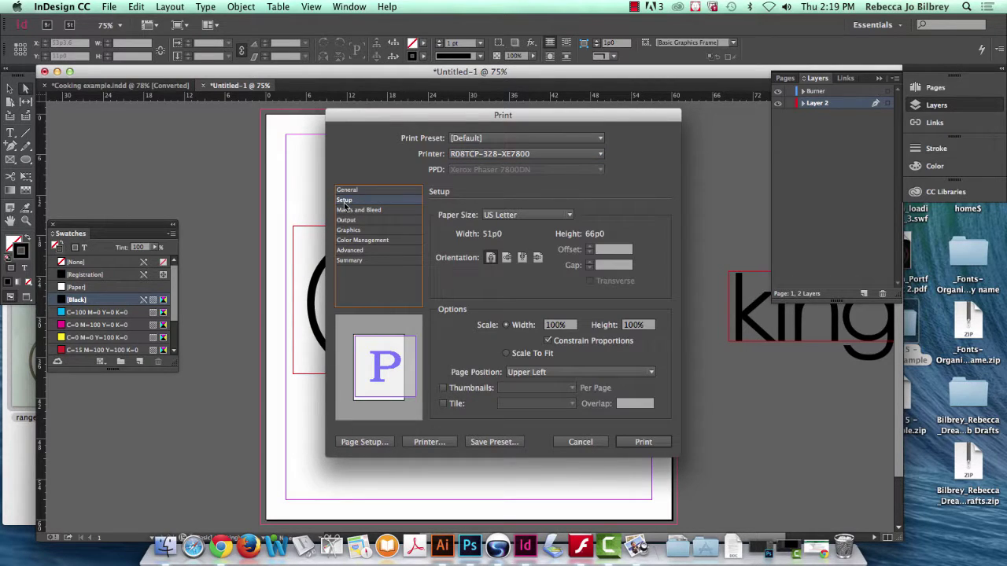
pyautogui.click(525, 375)
pyautogui.click(506, 353)
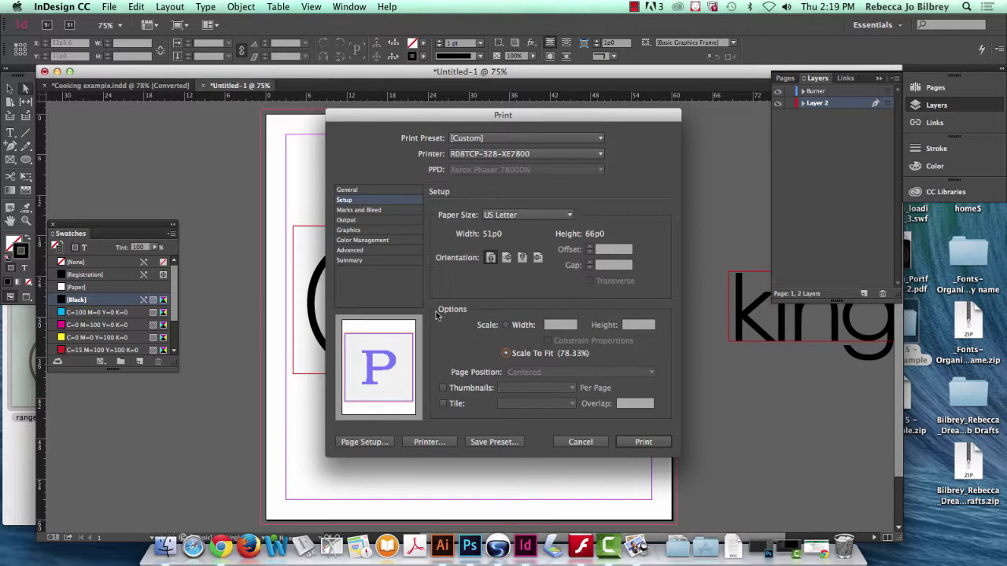
pyautogui.click(376, 212)
pyautogui.click(451, 242)
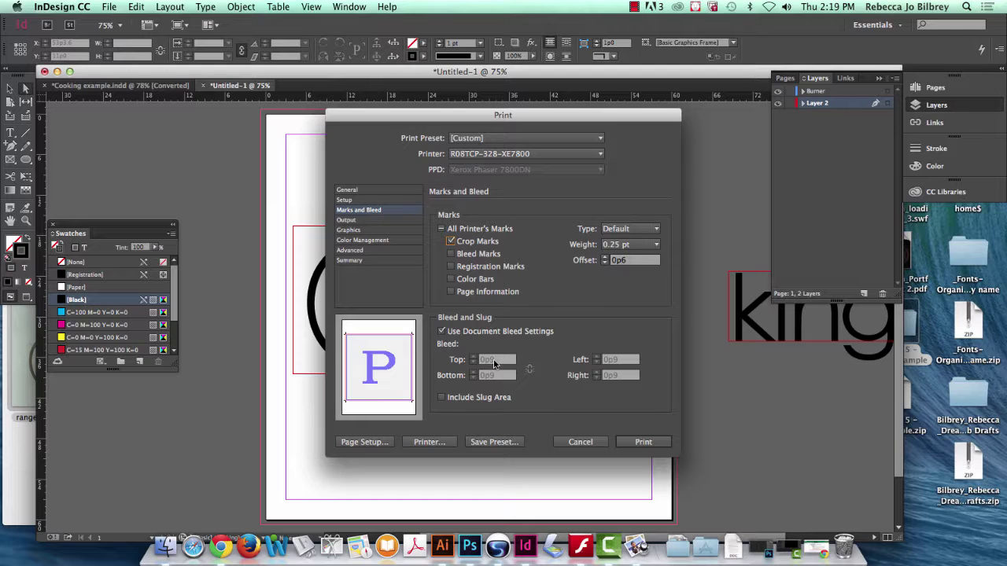
pyautogui.click(642, 443)
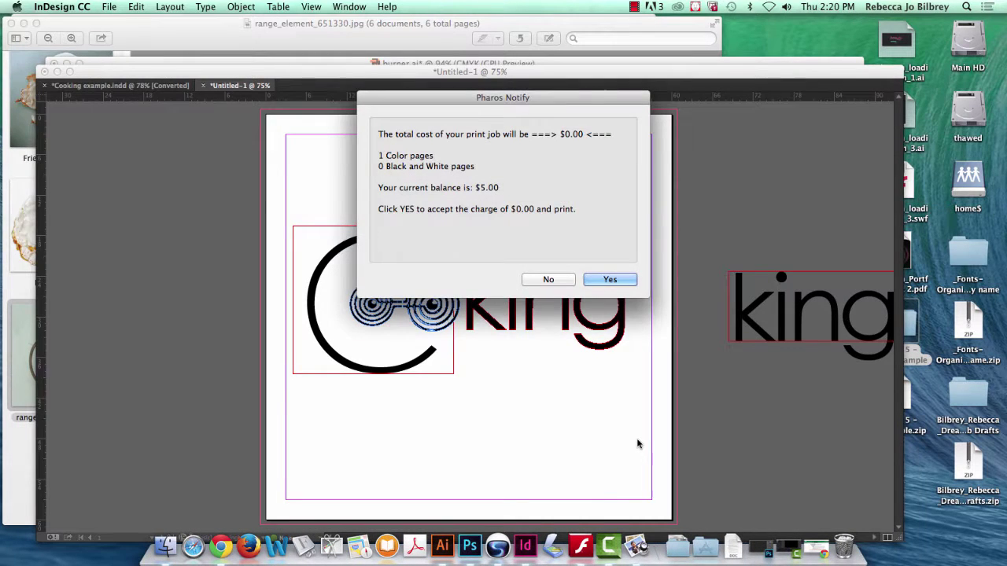
# Accept the $0.00 Pharos charge so the print job goes through.
pyautogui.click(612, 277)
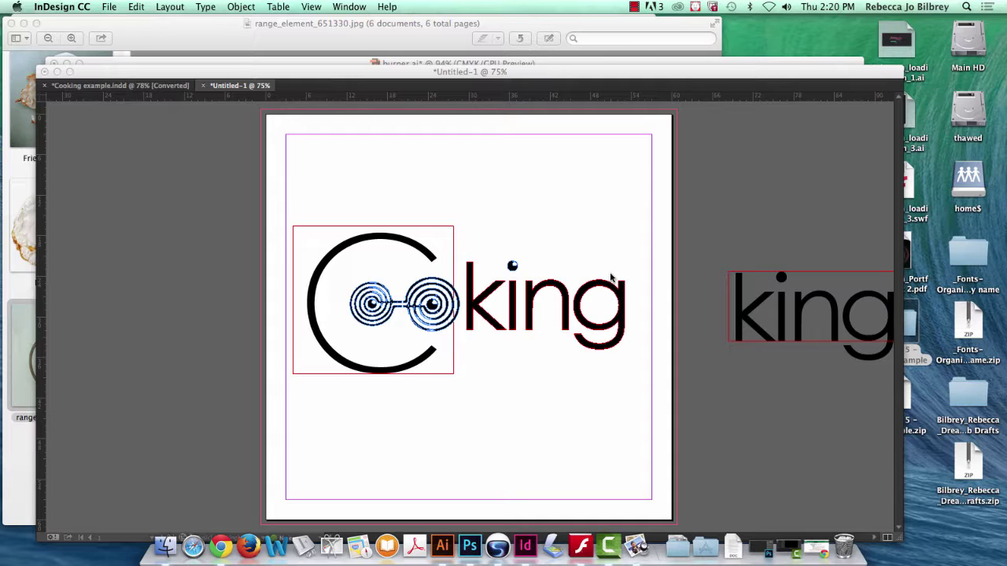
# Switch to Camtasia 2 and bring up its File menu with Stop Recording.
pyautogui.click(608, 546)
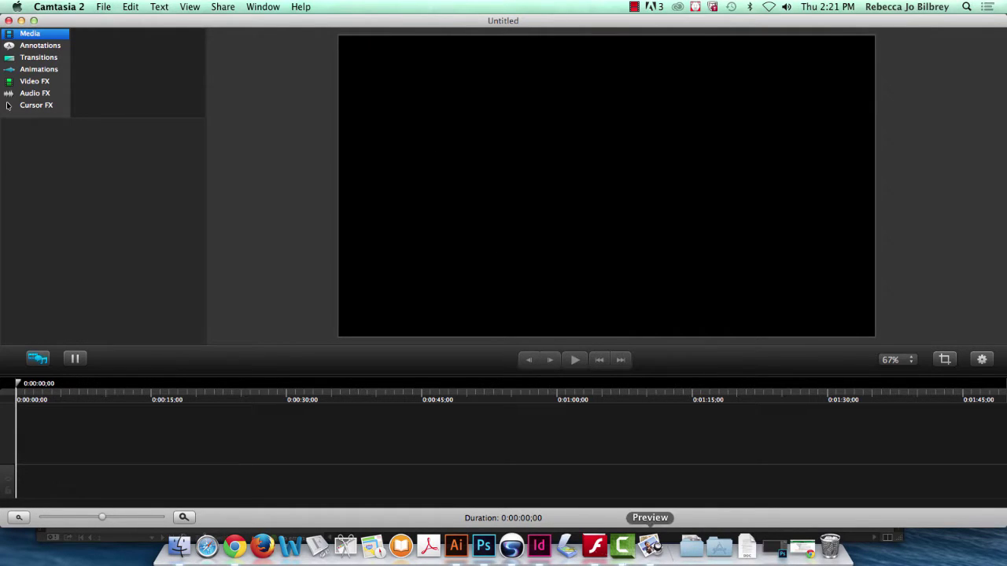
pyautogui.click(105, 7)
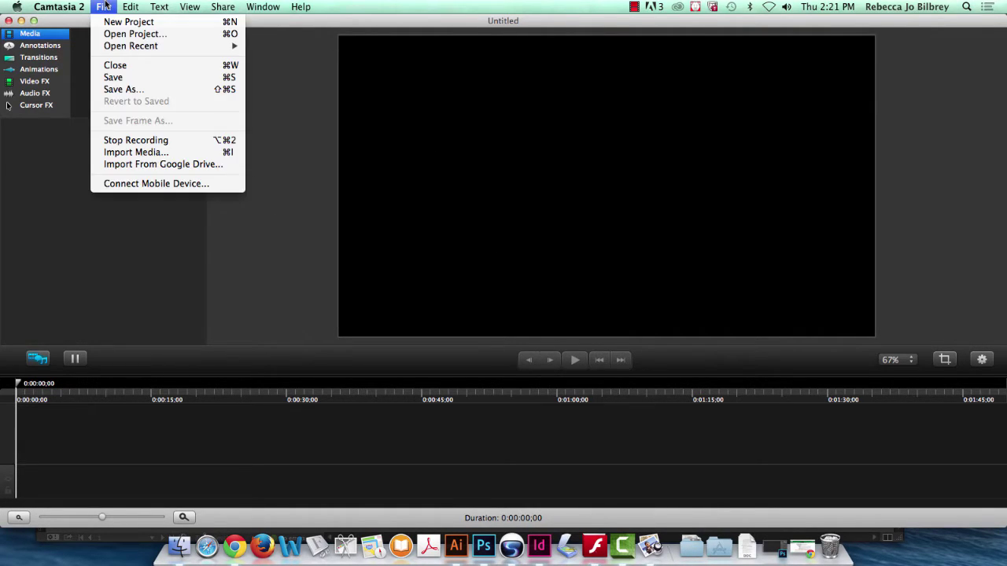